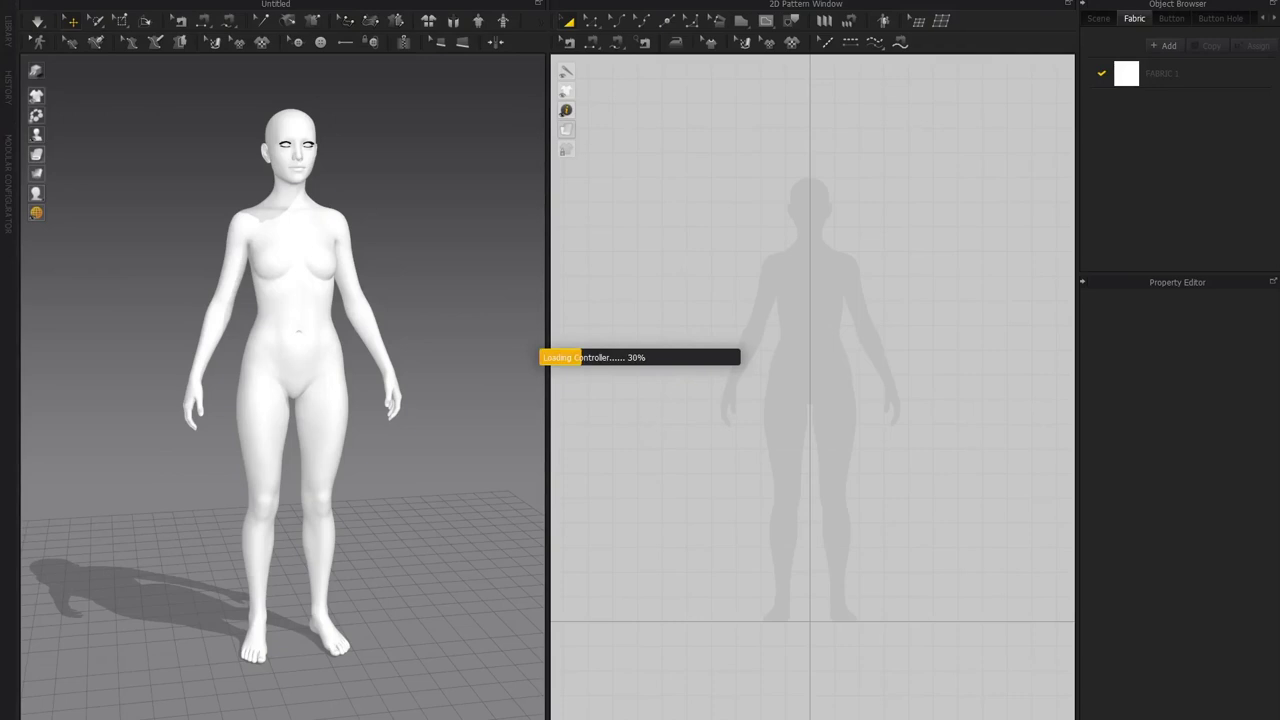
Rename the fabric as Sun Hat
{"action": "double_click", "coordinate": [1160, 75]}
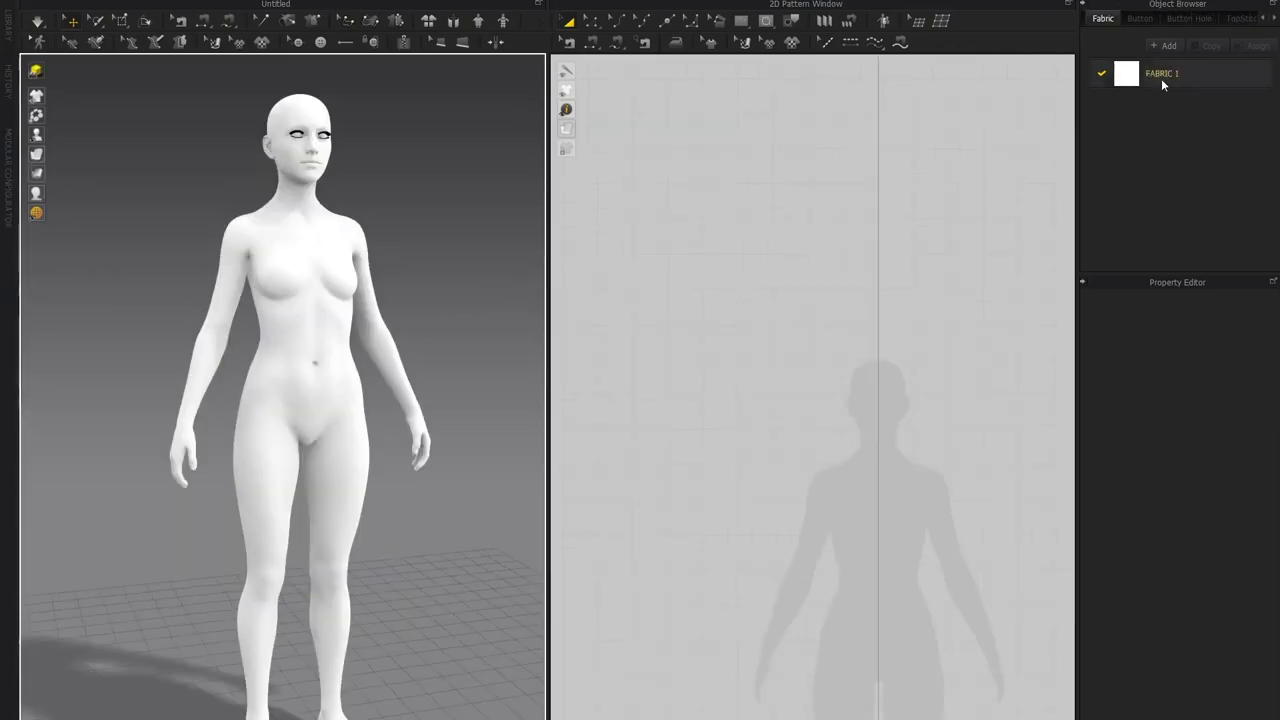
{"action": "type", "text": "S"}
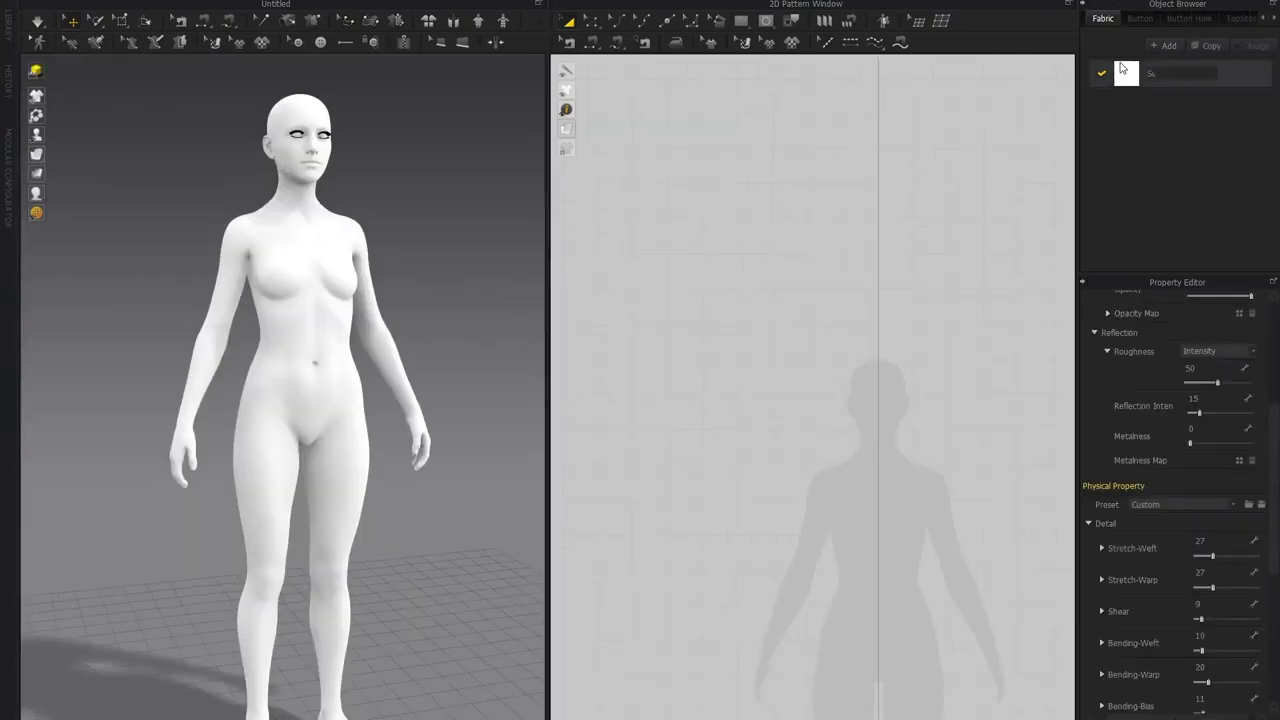
{"action": "type", "text": "un Hat"}
{"action": "key", "text": "Return"}
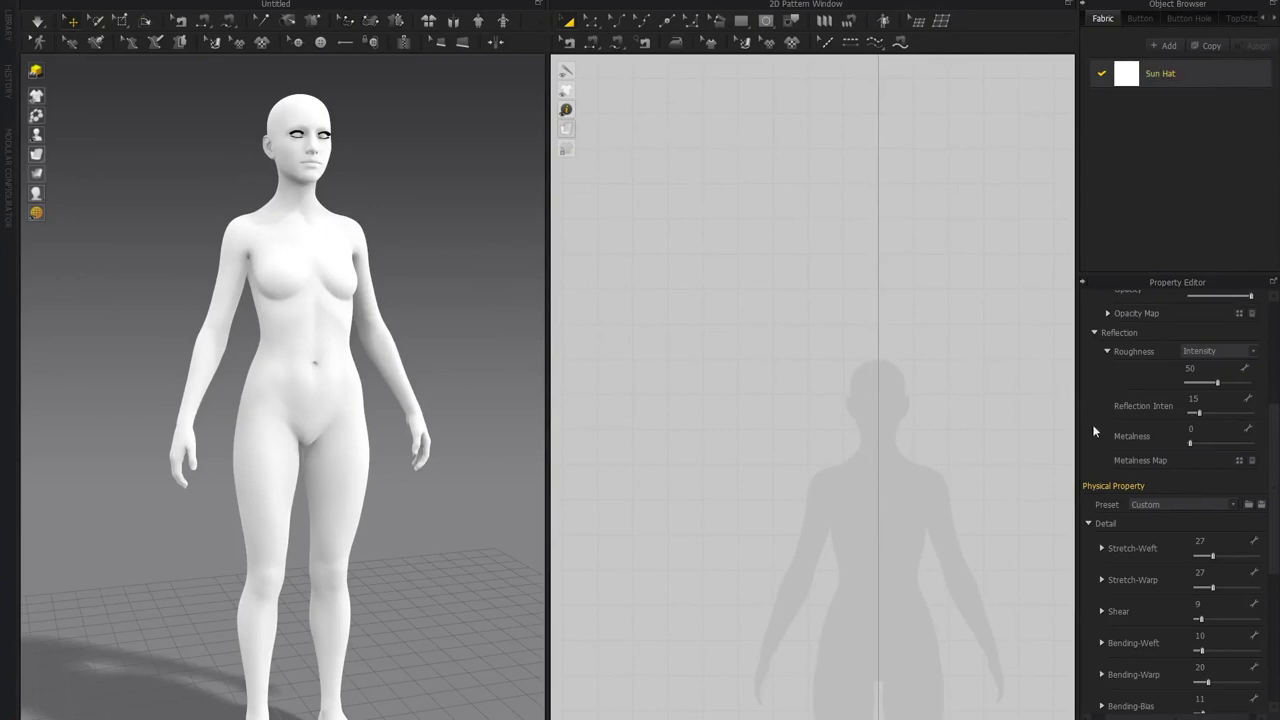
Change the Sun Hat fabric's color to grey
{"action": "scroll", "coordinate": [1186, 450], "scroll_direction": "up", "scroll_amount": 4}
{"action": "left_click", "coordinate": [1252, 426]}
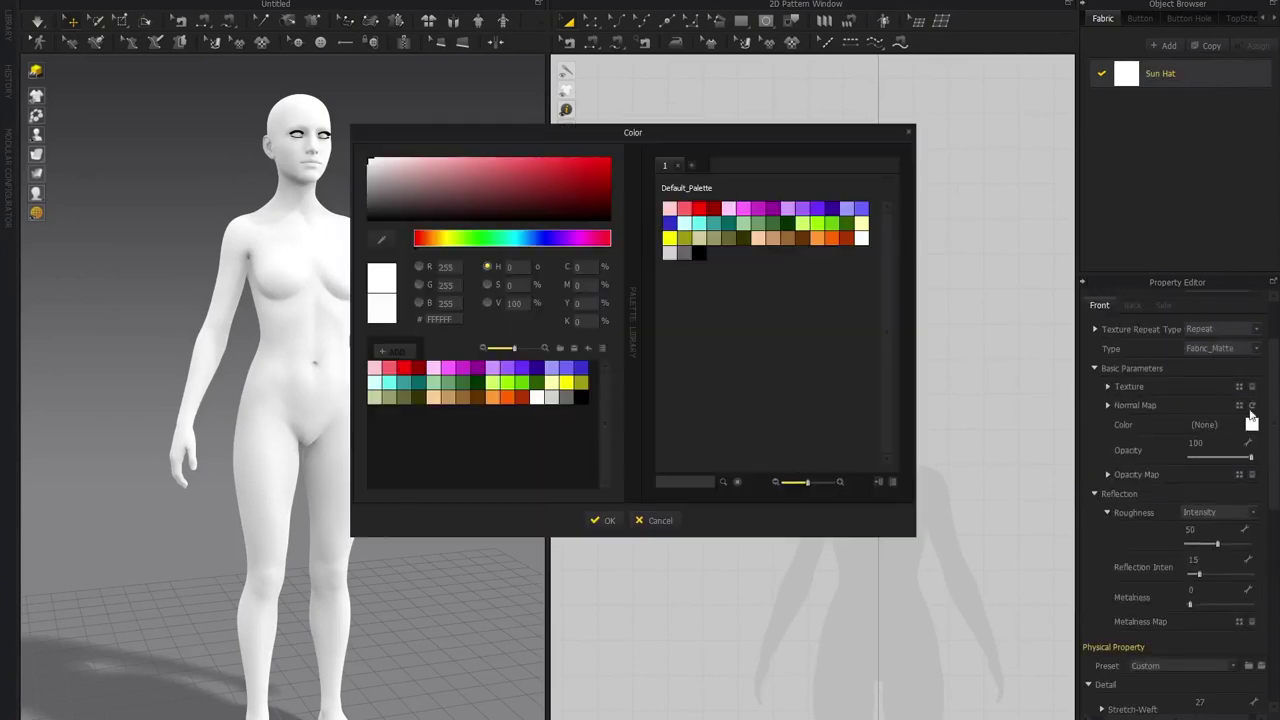
{"action": "left_click", "coordinate": [365, 198]}
{"action": "left_click", "coordinate": [603, 520]}
Apply the (Default for Simulation) physical property preset to the Sun Hat fabric
{"action": "scroll", "coordinate": [1120, 558], "scroll_direction": "down", "scroll_amount": 4}
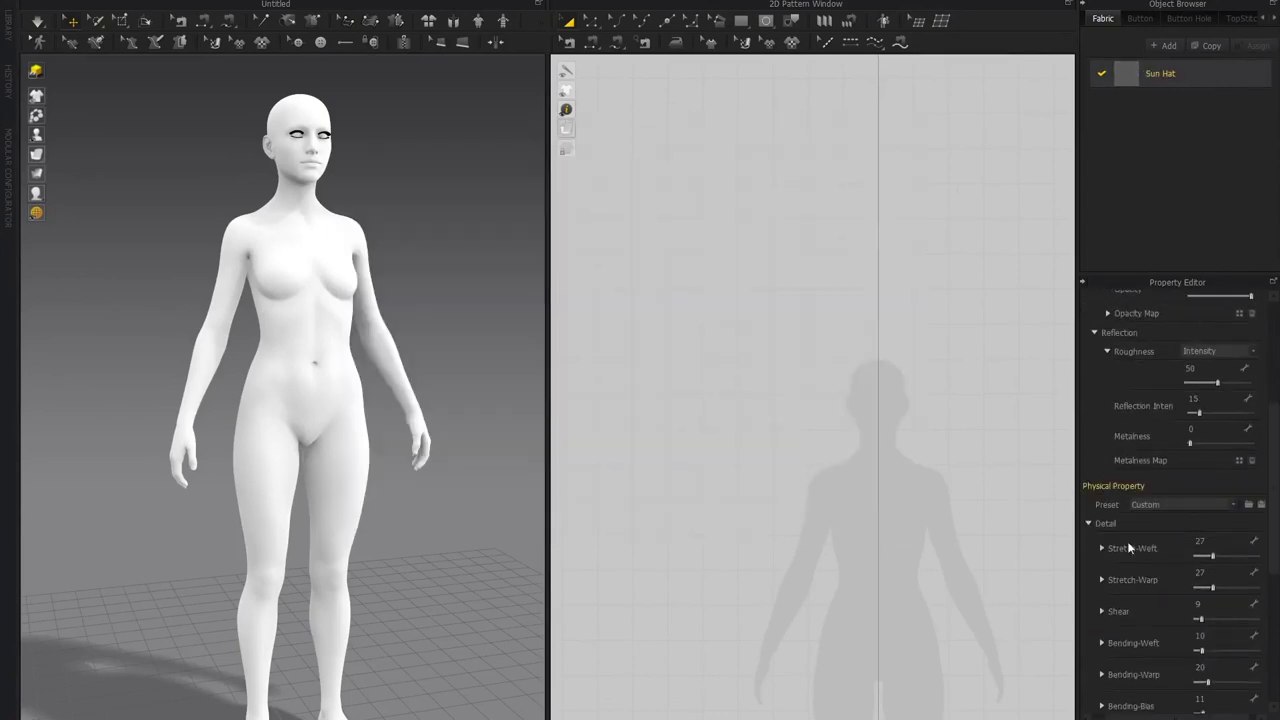
{"action": "left_click", "coordinate": [1232, 505]}
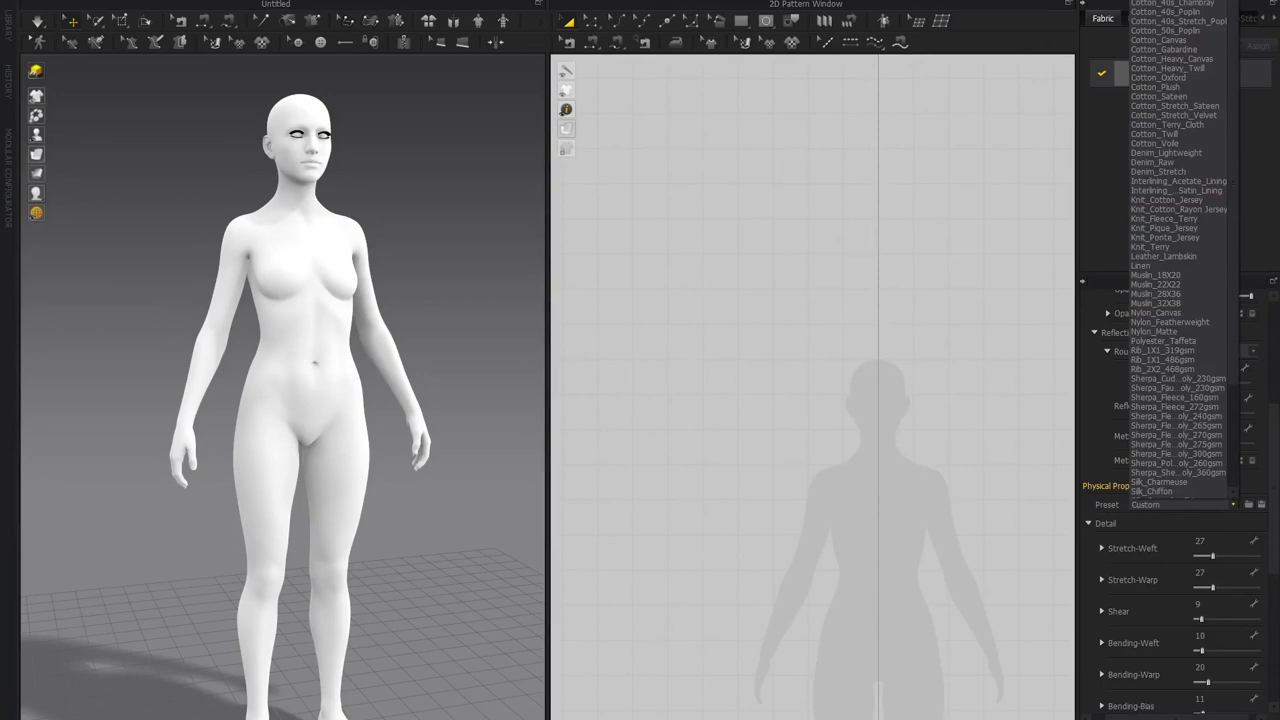
{"action": "left_click", "coordinate": [1178, 2]}
{"action": "scroll", "coordinate": [1111, 403], "scroll_direction": "down", "scroll_amount": 4}
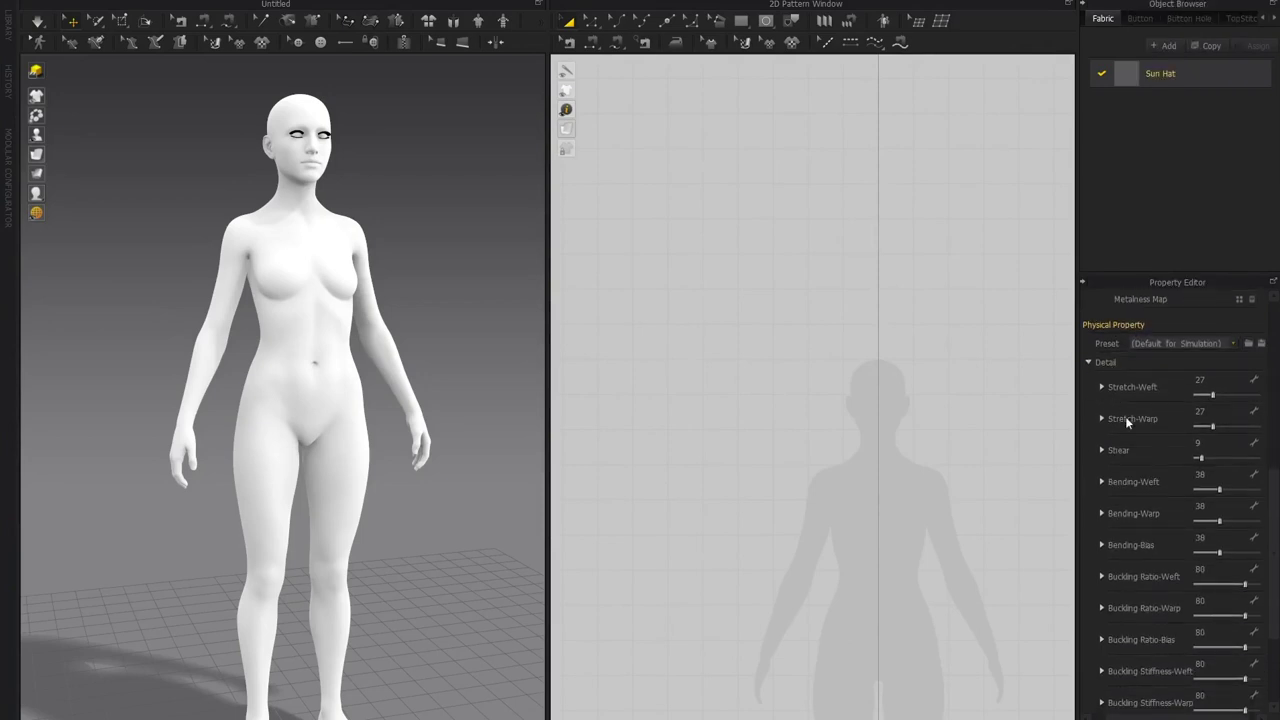
Raise the fabric's Bending-Weft and Bending-Warp to 99 in the detailed physical properties
{"action": "scroll", "coordinate": [1100, 400], "scroll_direction": "up", "scroll_amount": 5}
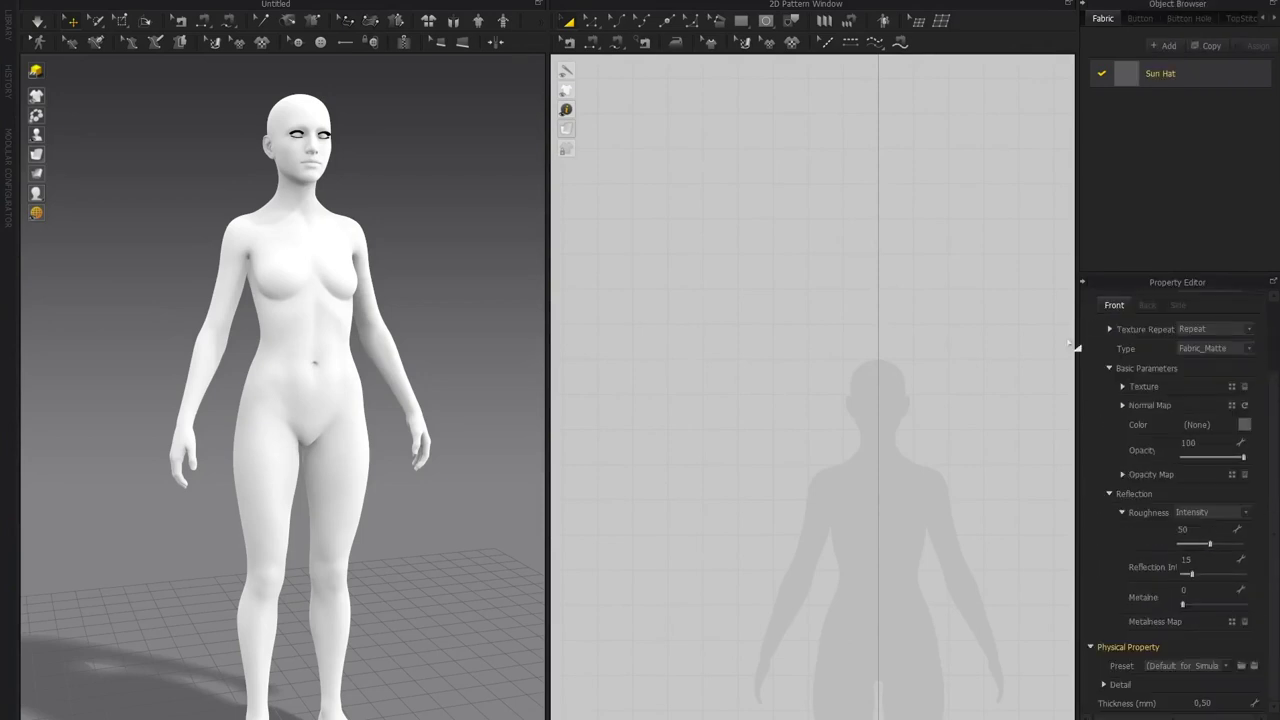
{"action": "left_click", "coordinate": [1100, 683]}
{"action": "scroll", "coordinate": [1105, 577], "scroll_direction": "down", "scroll_amount": 8}
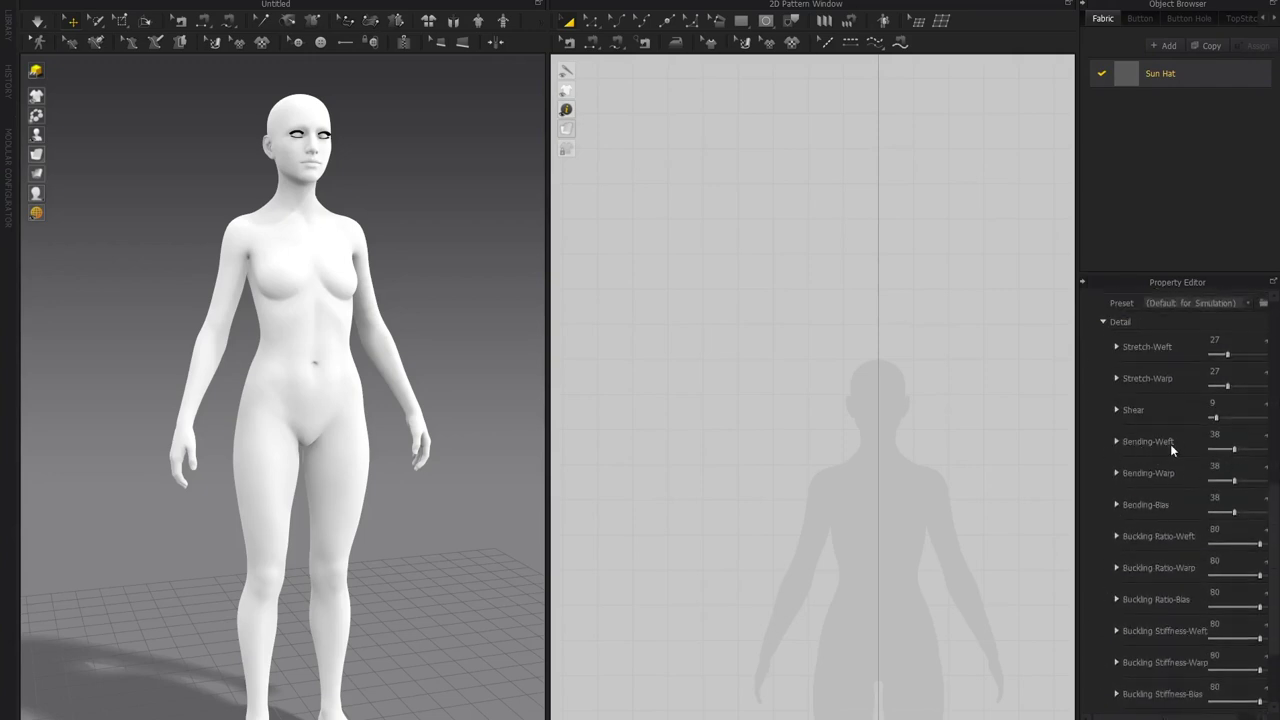
{"action": "left_click", "coordinate": [1240, 451]}
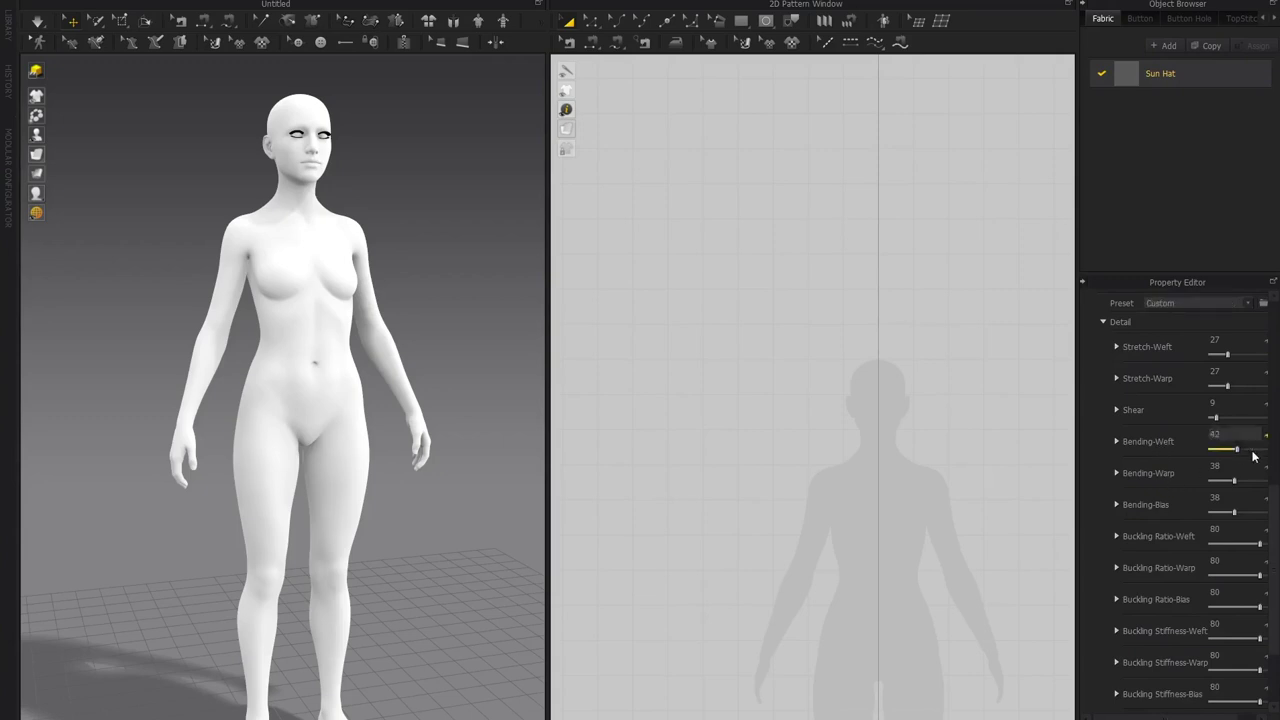
{"action": "left_click_drag", "start_coordinate": [1235, 483], "coordinate": [1275, 490]}
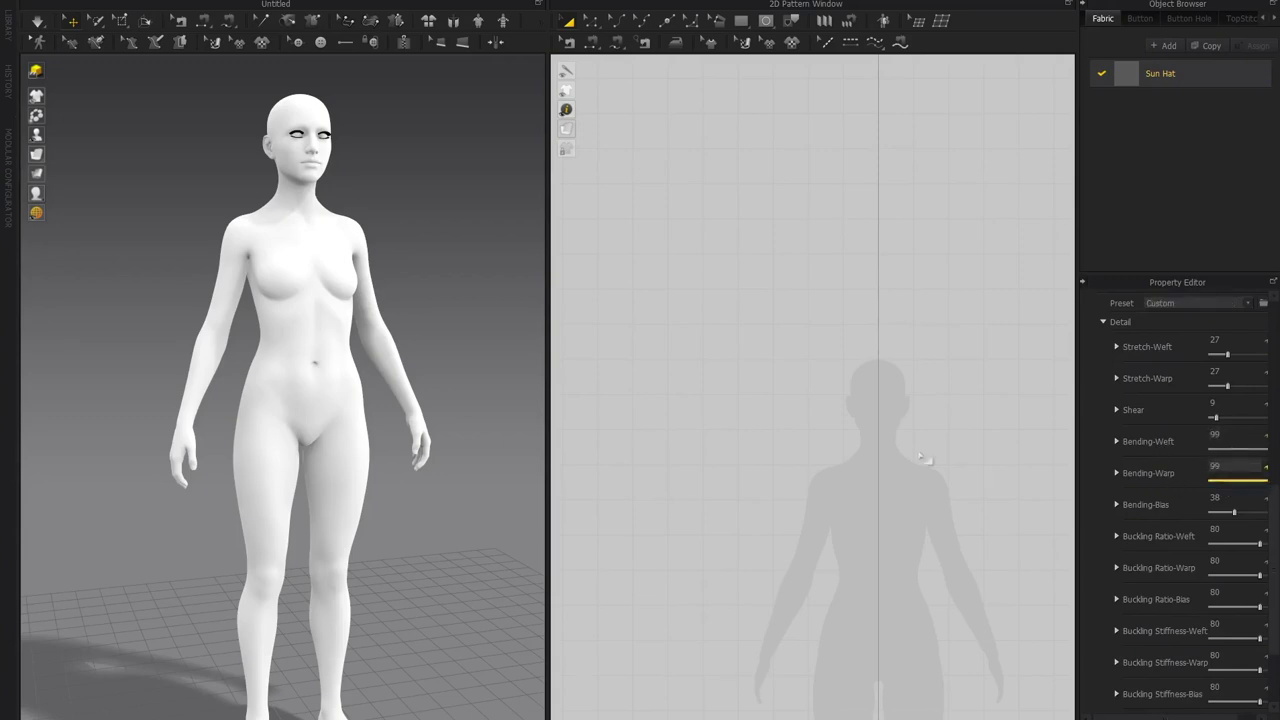
Create a circular pattern over the avatar's head silhouette, sized by circumference at about 1551 mm
{"action": "left_click", "coordinate": [741, 20]}
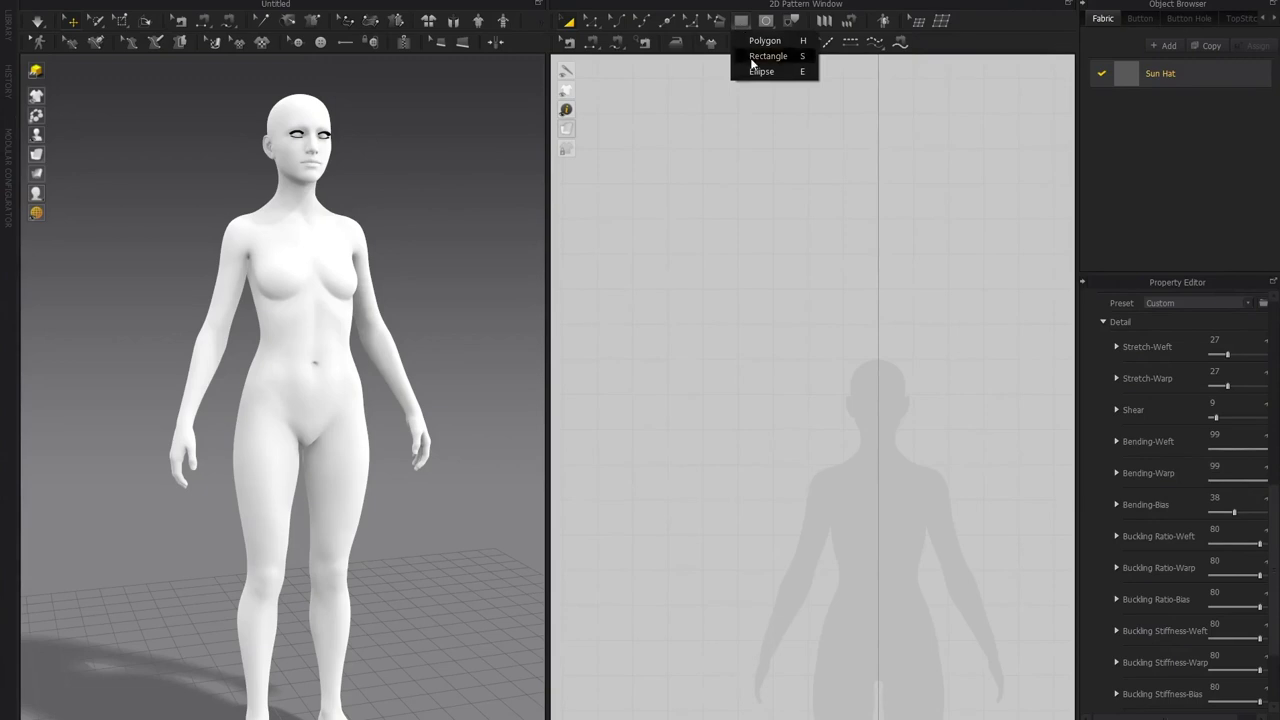
{"action": "left_click", "coordinate": [762, 78]}
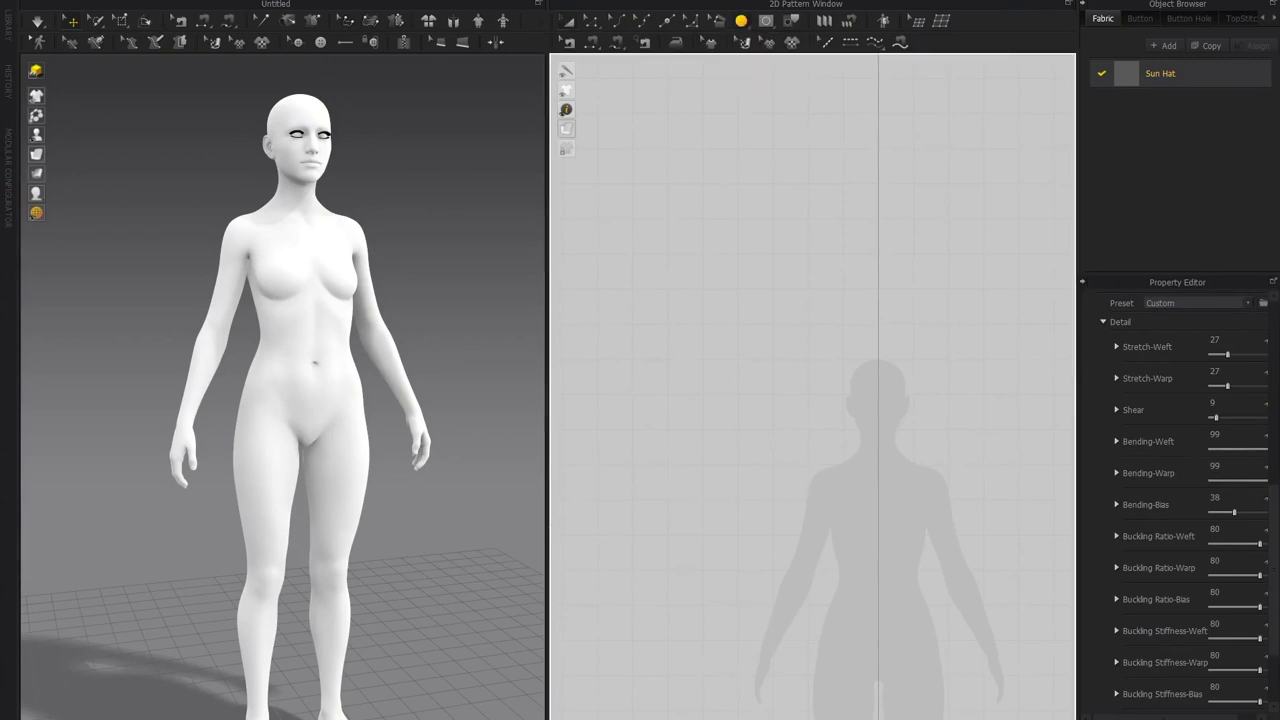
{"action": "left_click", "coordinate": [881, 380]}
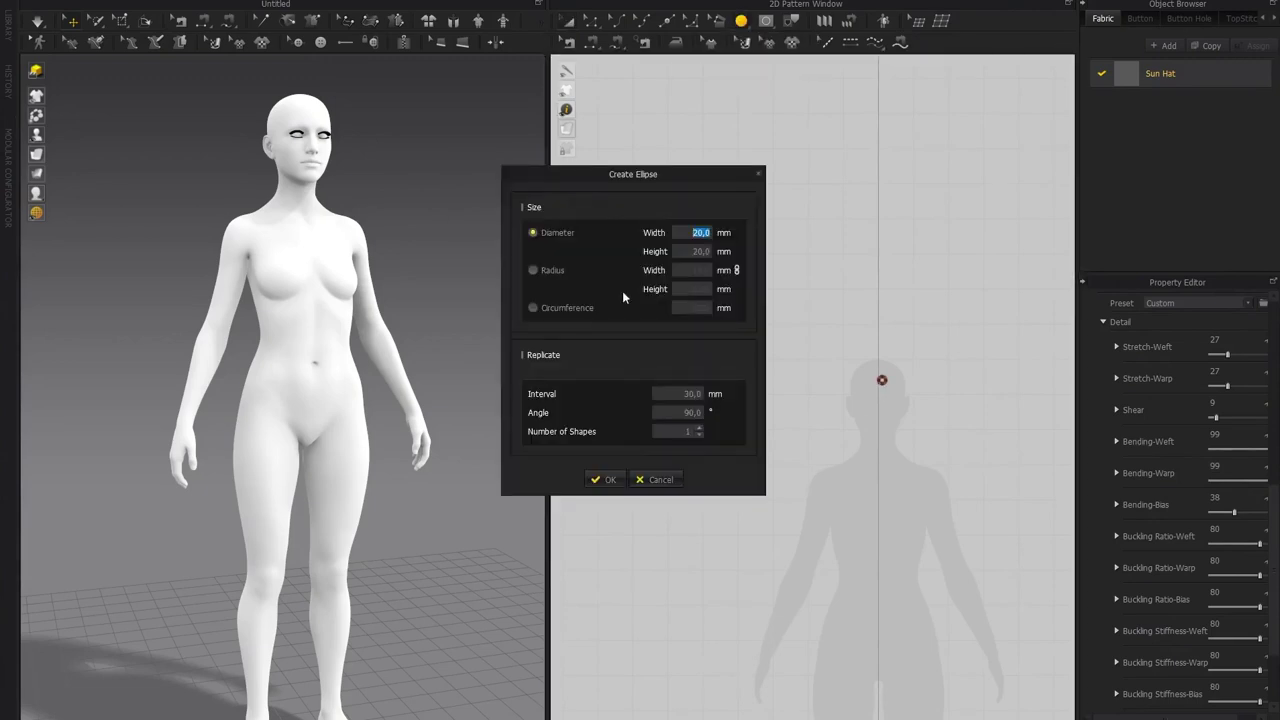
{"action": "left_click", "coordinate": [533, 308]}
{"action": "left_click", "coordinate": [596, 479]}
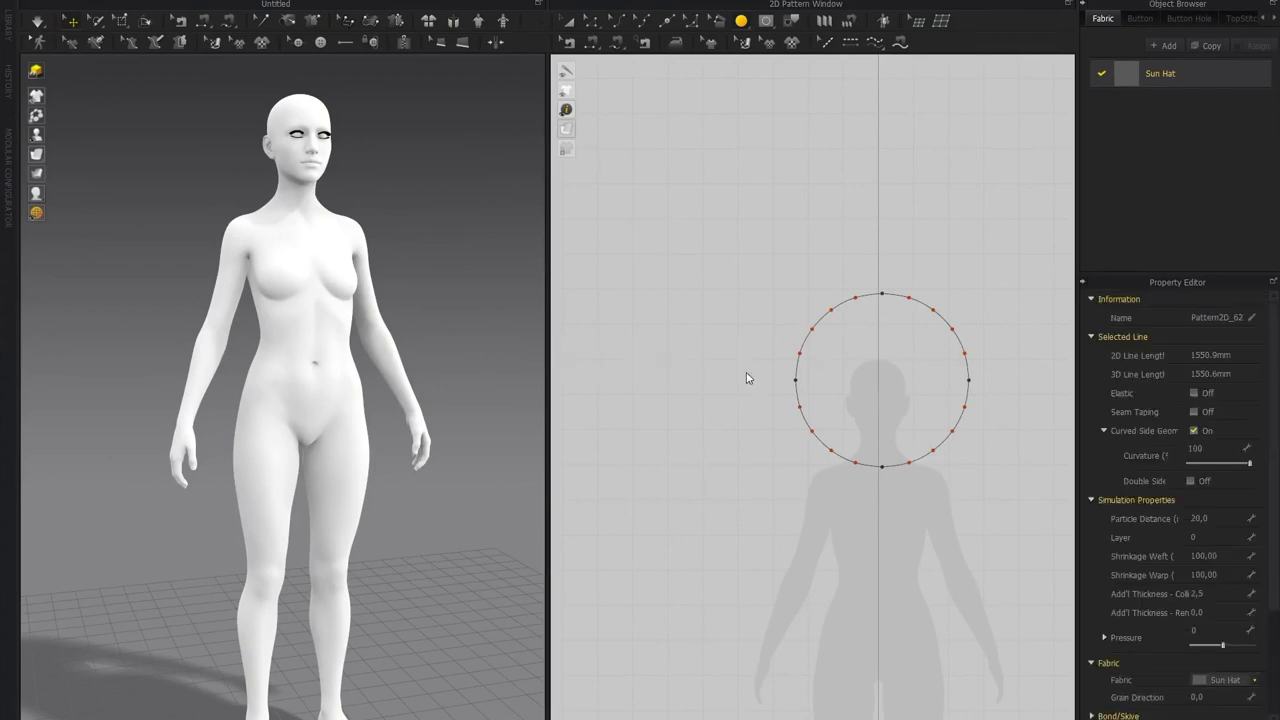
Switch the gizmo to World Coordinate and rotate the circular pattern in 3D until it lies flat
{"action": "middle_click_drag", "start_coordinate": [368, 229], "coordinate": [354, 289]}
{"action": "right_click_drag", "start_coordinate": [354, 289], "coordinate": [409, 142]}
{"action": "left_click", "coordinate": [501, 0]}
{"action": "mouse_move", "coordinate": [541, 4]}
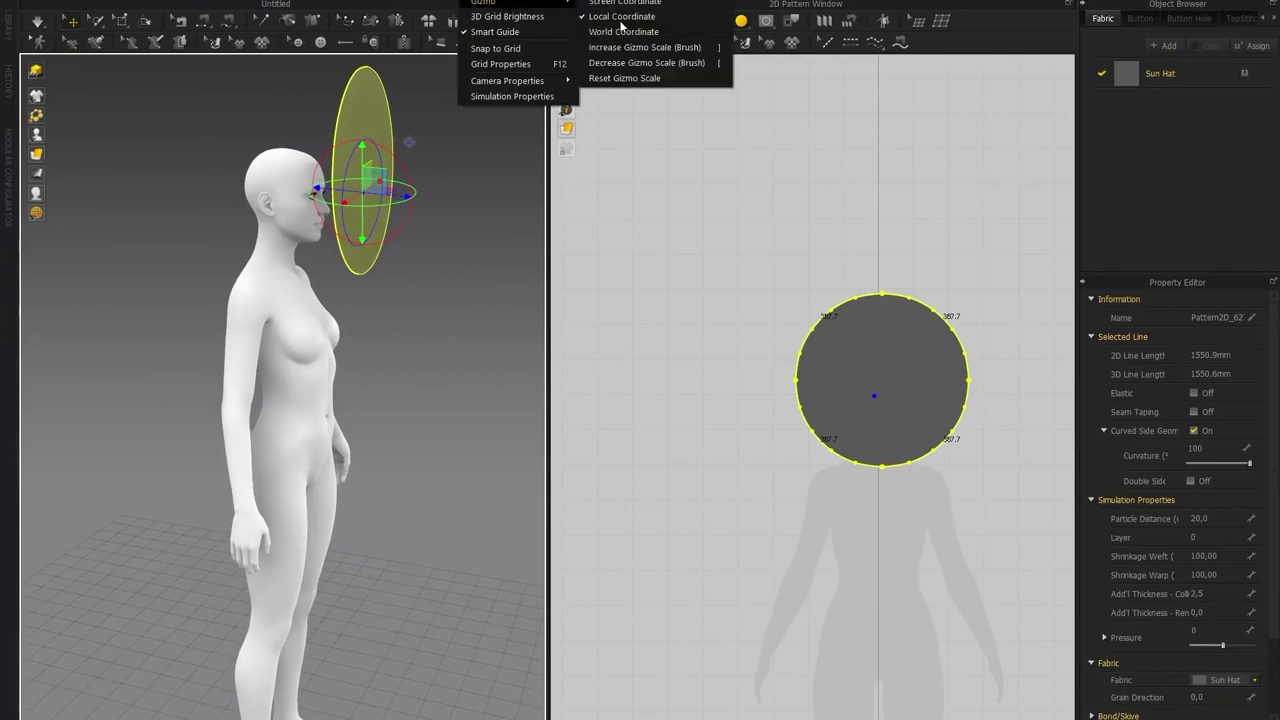
{"action": "left_click", "coordinate": [412, 242]}
{"action": "left_click_drag", "start_coordinate": [395, 231], "coordinate": [409, 148]}
Position the flat circular pattern around the avatar's head at forehead height like a hat brim
{"action": "right_click_drag", "start_coordinate": [280, 240], "coordinate": [345, 360]}
{"action": "right_click_drag", "start_coordinate": [430, 390], "coordinate": [285, 438]}
{"action": "left_click", "coordinate": [312, 441]}
{"action": "left_click_drag", "start_coordinate": [311, 399], "coordinate": [311, 394]}
{"action": "right_click_drag", "start_coordinate": [395, 435], "coordinate": [400, 482]}
{"action": "left_click", "coordinate": [426, 484]}
Stretch the circular pattern vertically into a slight oval with a line length of about 1615 mm
{"action": "left_click", "coordinate": [877, 420]}
{"action": "left_click", "coordinate": [656, 479]}
{"action": "left_click", "coordinate": [565, 21]}
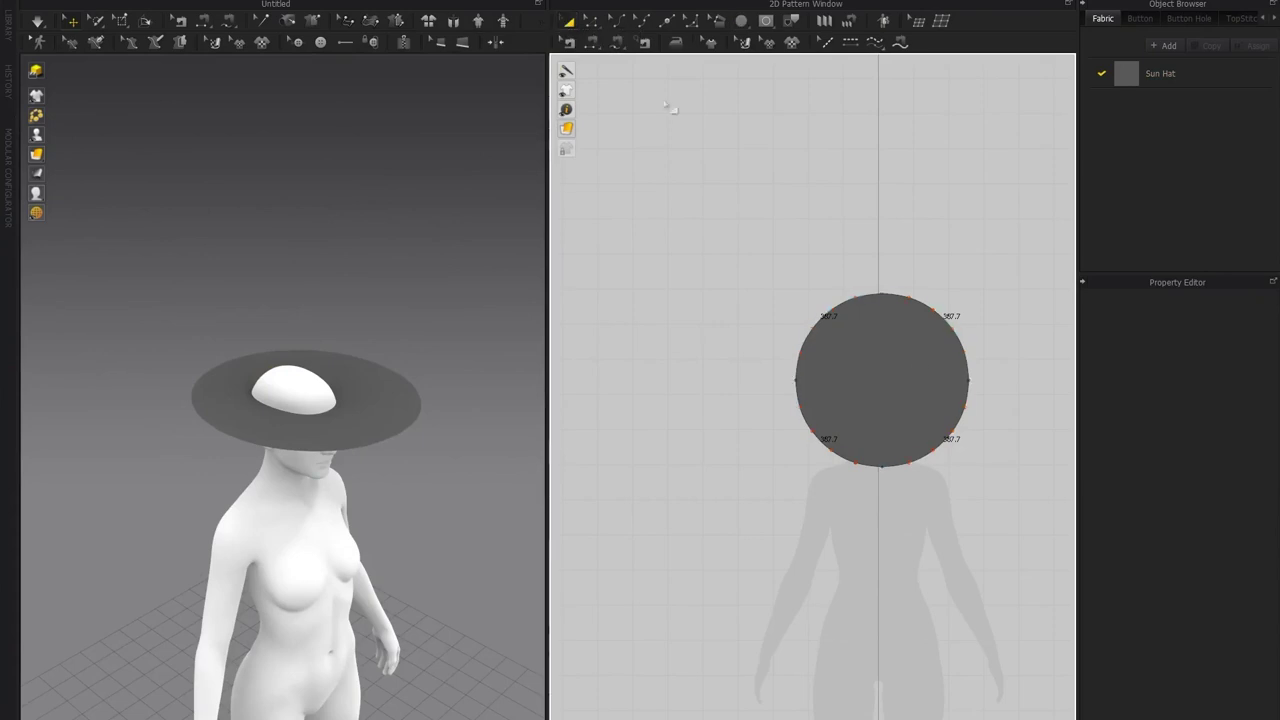
{"action": "left_click", "coordinate": [881, 378]}
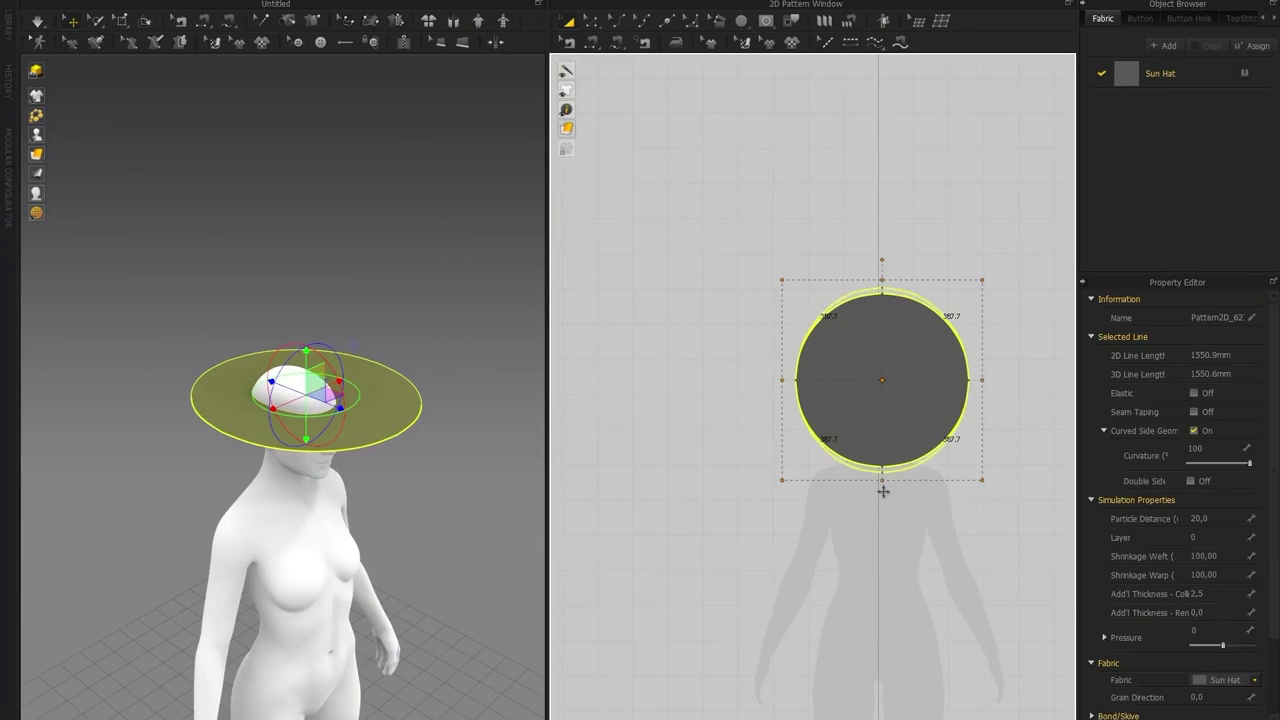
{"action": "left_click_drag", "start_coordinate": [883, 493], "coordinate": [883, 500]}
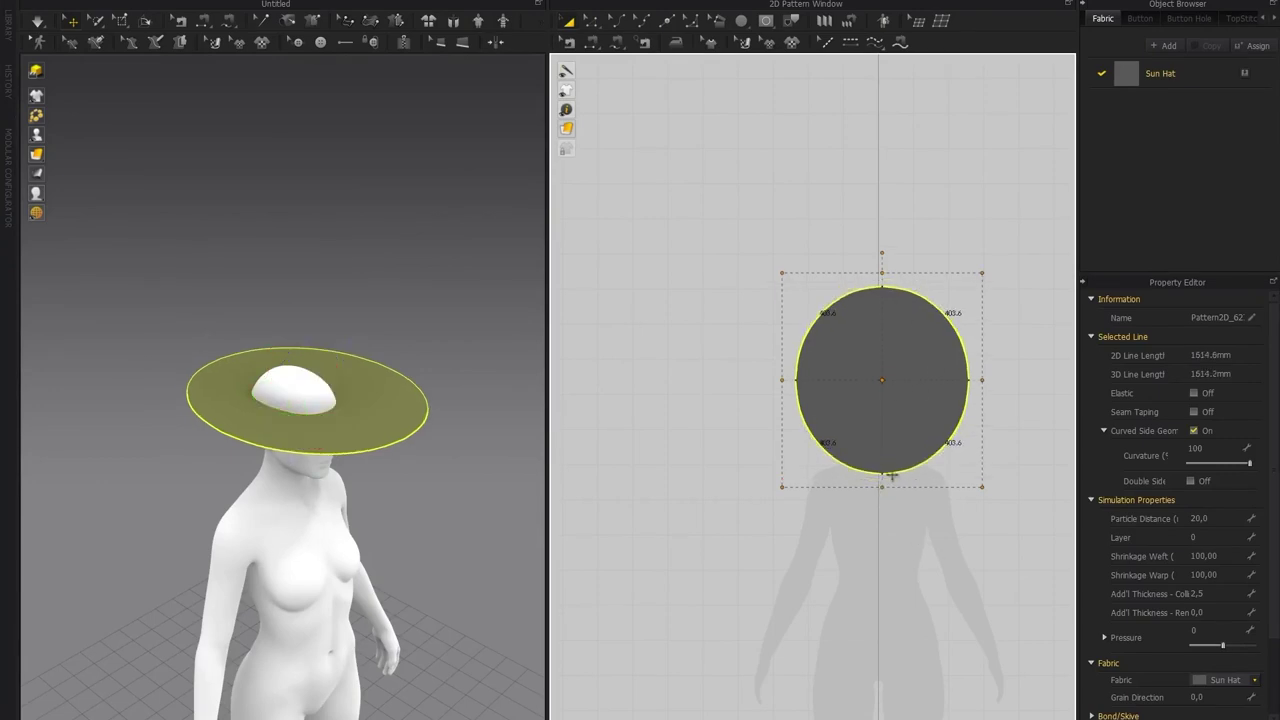
Adjust the oval brim's position and tilt around the avatar's head in 3D
{"action": "right_click_drag", "start_coordinate": [340, 422], "coordinate": [290, 483]}
{"action": "left_click", "coordinate": [338, 423]}
{"action": "right_click_drag", "start_coordinate": [346, 335], "coordinate": [372, 401]}
{"action": "left_click_drag", "start_coordinate": [372, 401], "coordinate": [367, 405]}
{"action": "right_click_drag", "start_coordinate": [335, 368], "coordinate": [344, 391]}
{"action": "left_click_drag", "start_coordinate": [376, 431], "coordinate": [368, 429]}
{"action": "left_click", "coordinate": [358, 513]}
{"action": "right_click_drag", "start_coordinate": [358, 513], "coordinate": [306, 304]}
{"action": "middle_click_drag", "start_coordinate": [306, 304], "coordinate": [285, 371]}
{"action": "scroll", "coordinate": [285, 371], "scroll_direction": "up", "scroll_amount": 1}
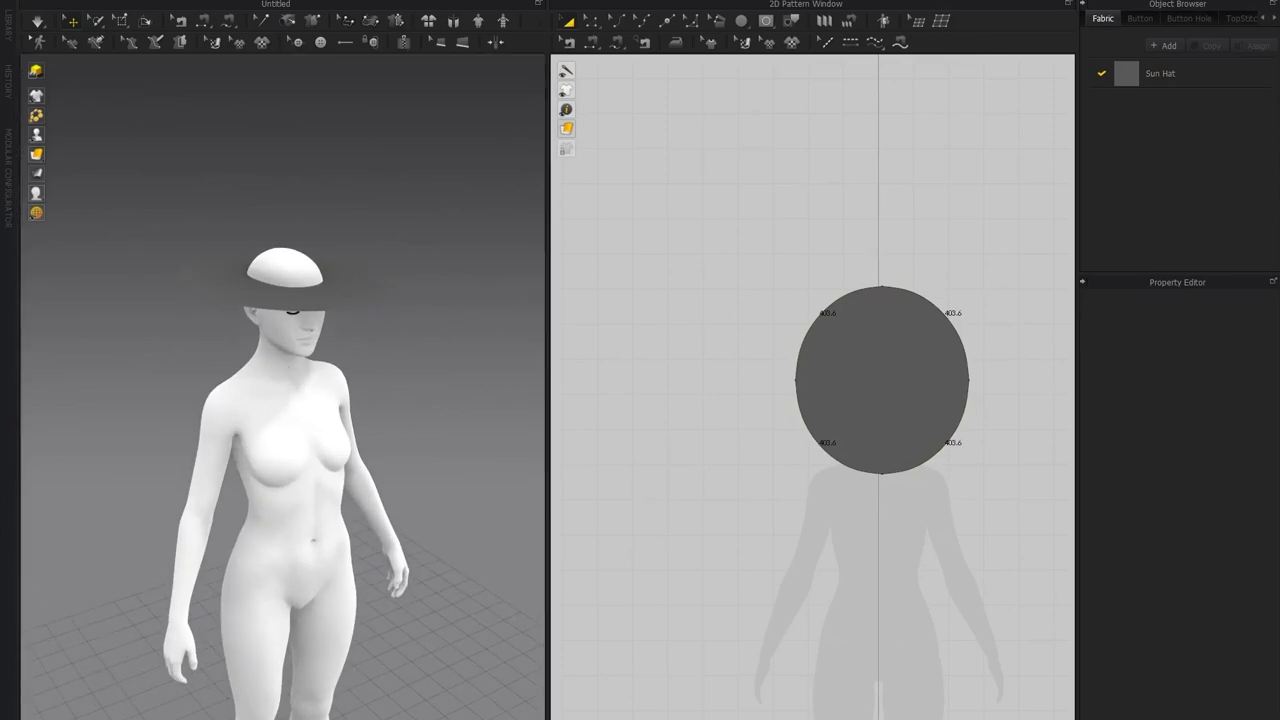
{"action": "right_click_drag", "start_coordinate": [478, 282], "coordinate": [301, 365]}
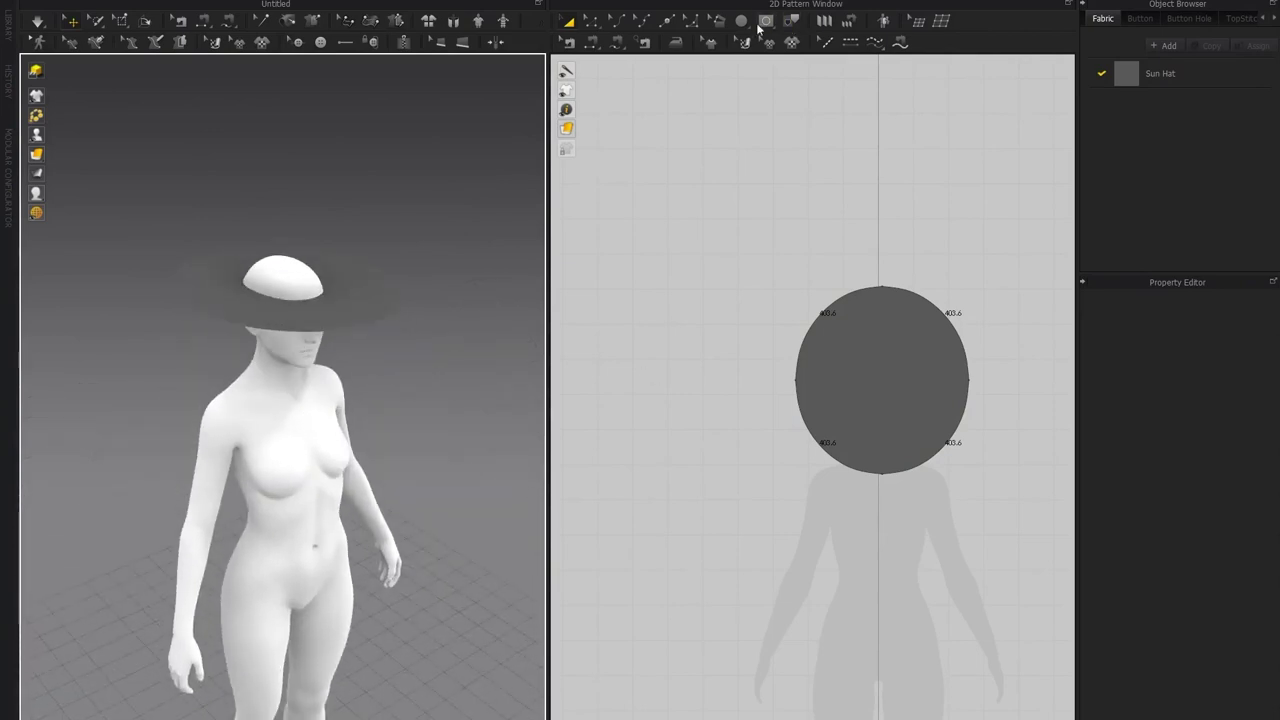
Draw an internal circle at the centre of the brim pattern with a line length of about 521 mm
{"action": "left_click", "coordinate": [765, 22]}
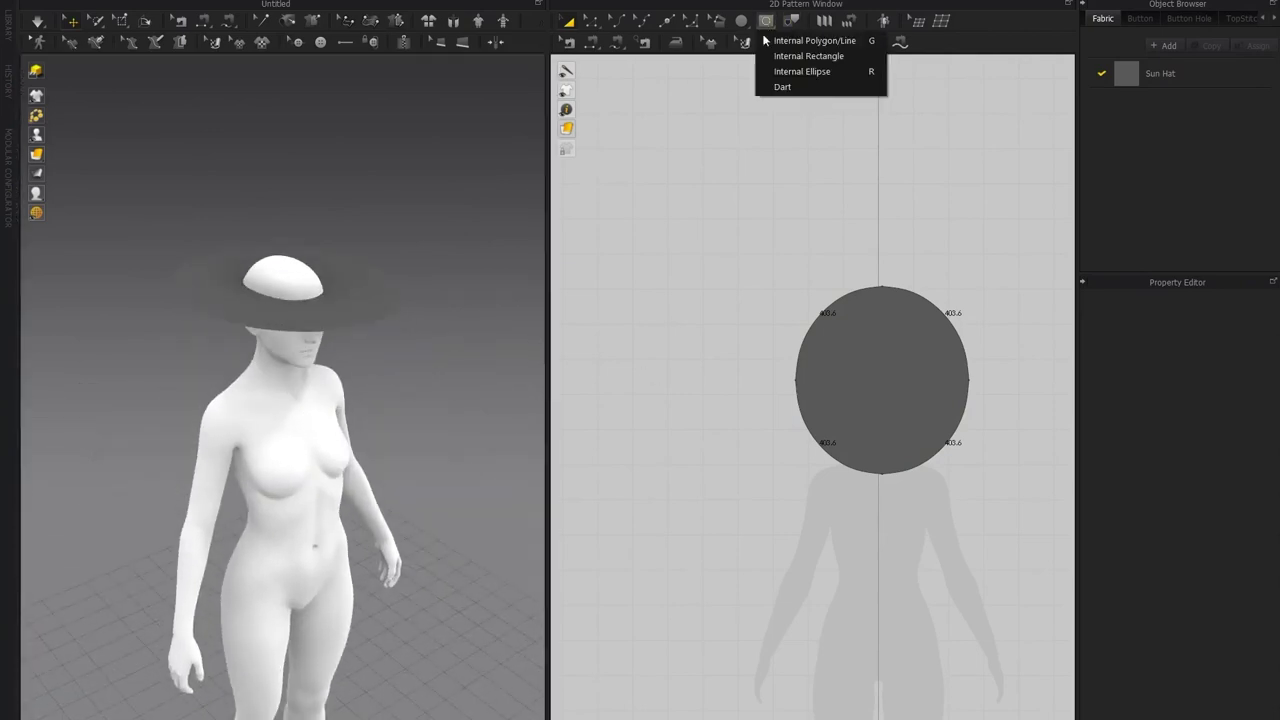
{"action": "left_click", "coordinate": [796, 74]}
{"action": "scroll", "coordinate": [810, 300], "scroll_direction": "up", "scroll_amount": 3}
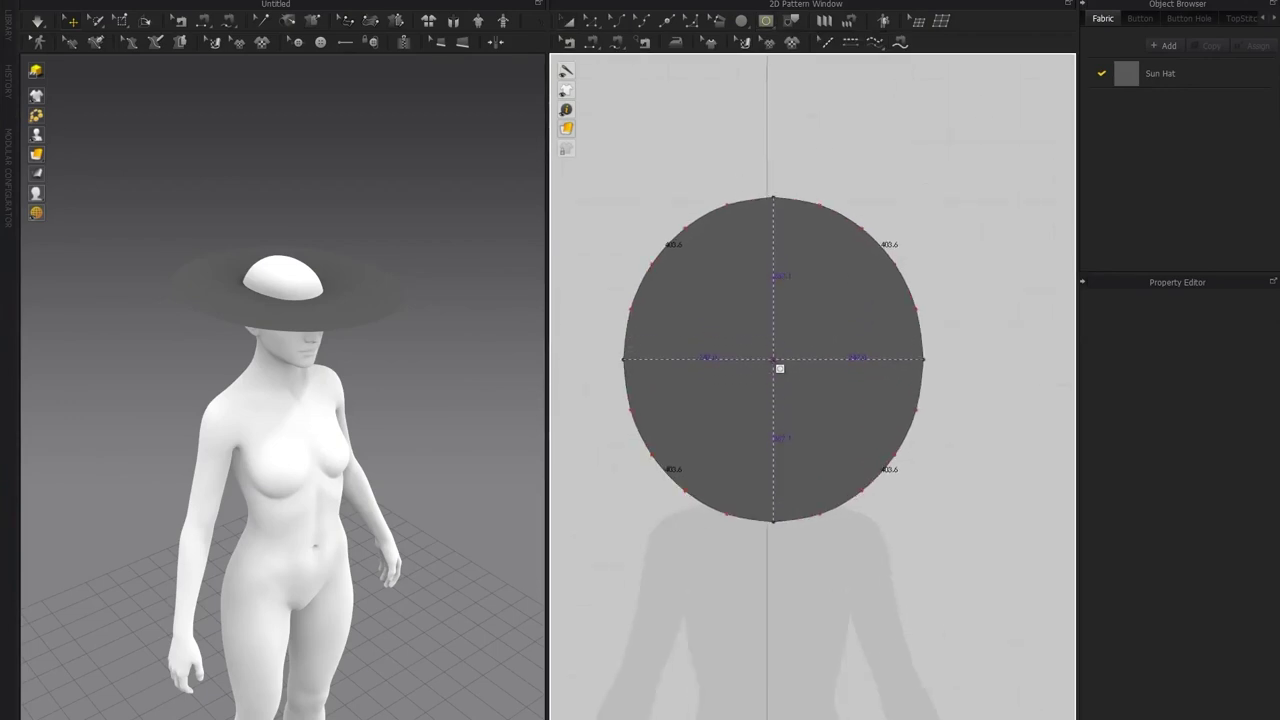
{"action": "left_click_drag", "start_coordinate": [773, 361], "coordinate": [795, 378]}
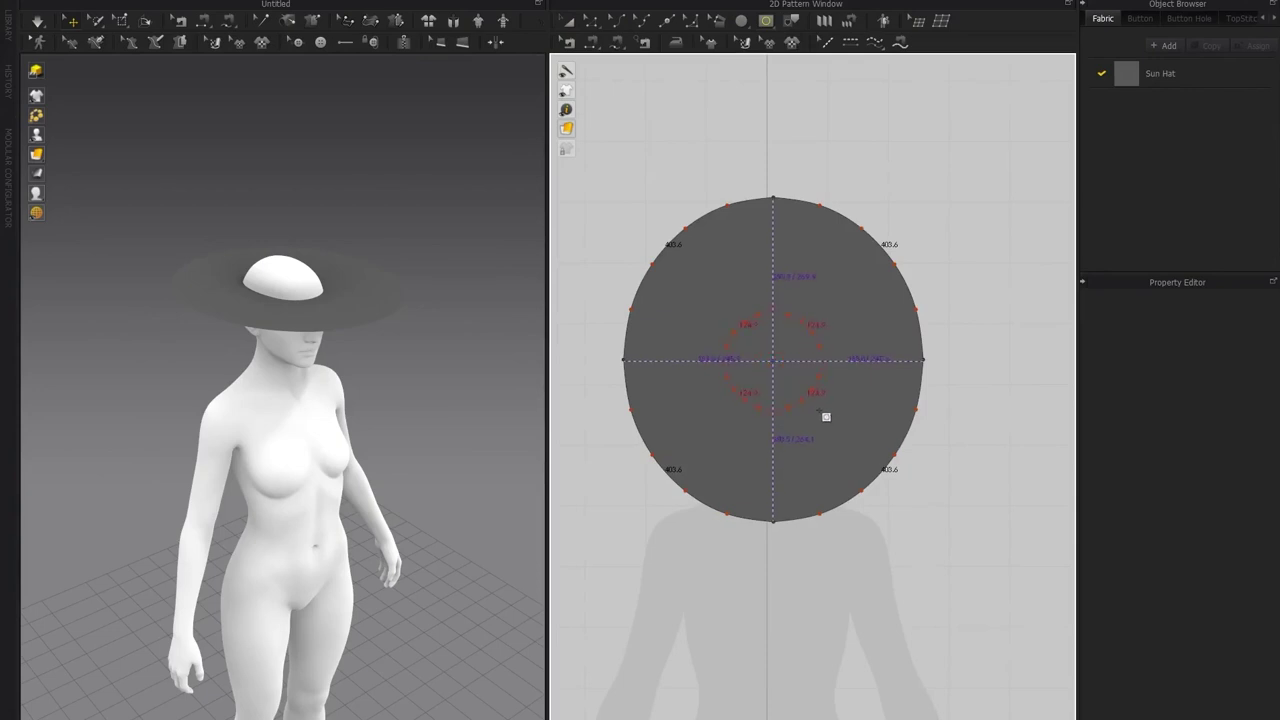
{"action": "left_click_drag", "start_coordinate": [817, 421], "coordinate": [818, 422]}
Enlarge and lengthen the internal circle into an oval matching the head, with a line length of about 606 mm
{"action": "right_click_drag", "start_coordinate": [292, 275], "coordinate": [285, 400]}
{"action": "mouse_move", "coordinate": [46, 106]}
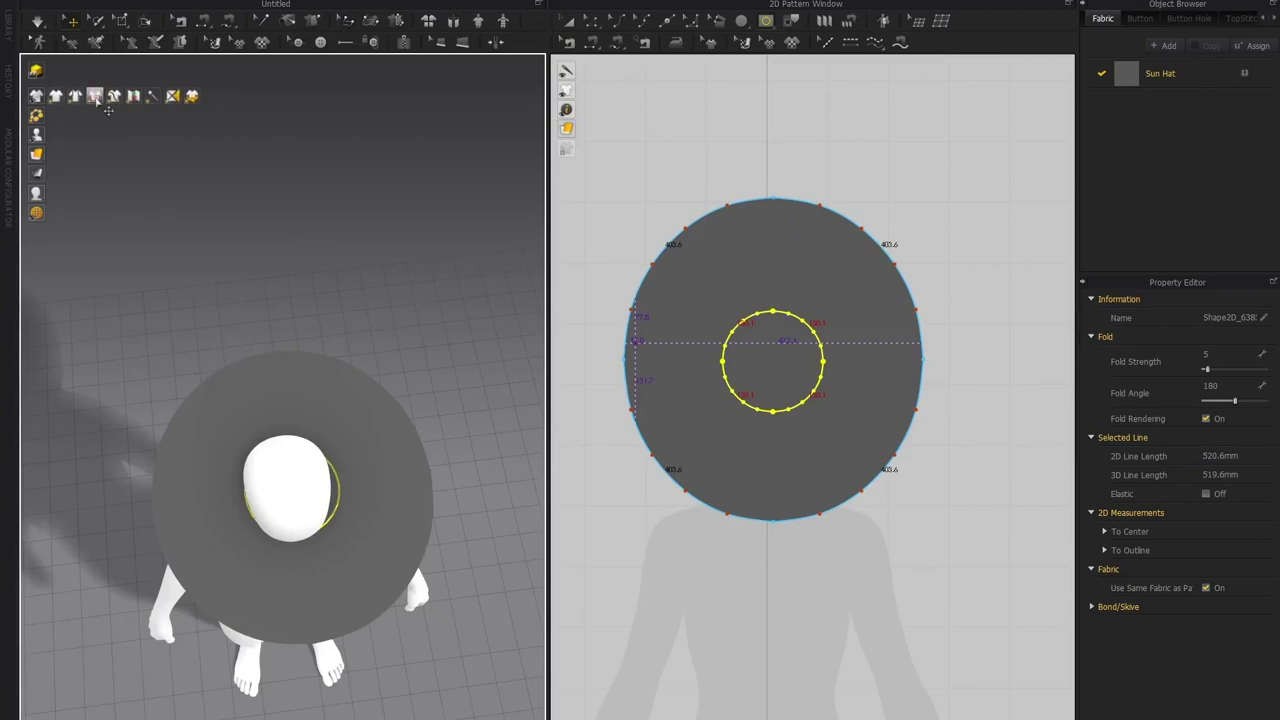
{"action": "right_click_drag", "start_coordinate": [377, 360], "coordinate": [313, 500]}
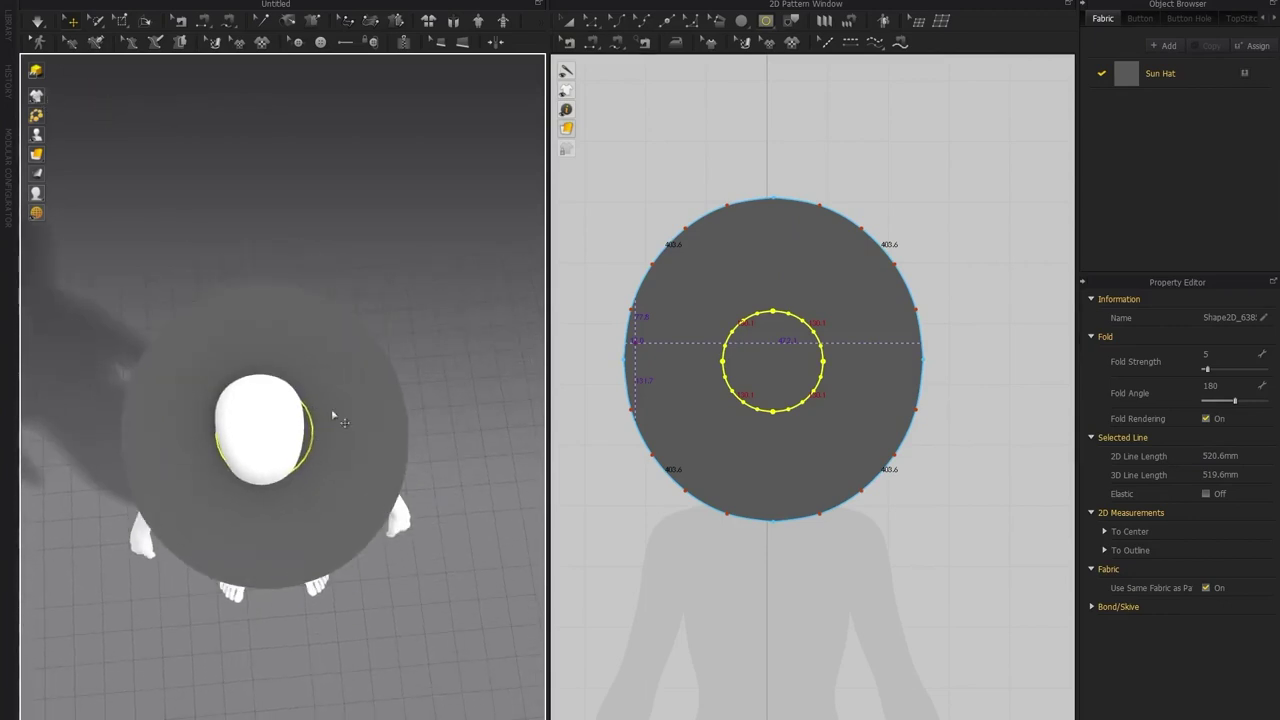
{"action": "left_click", "coordinate": [571, 24]}
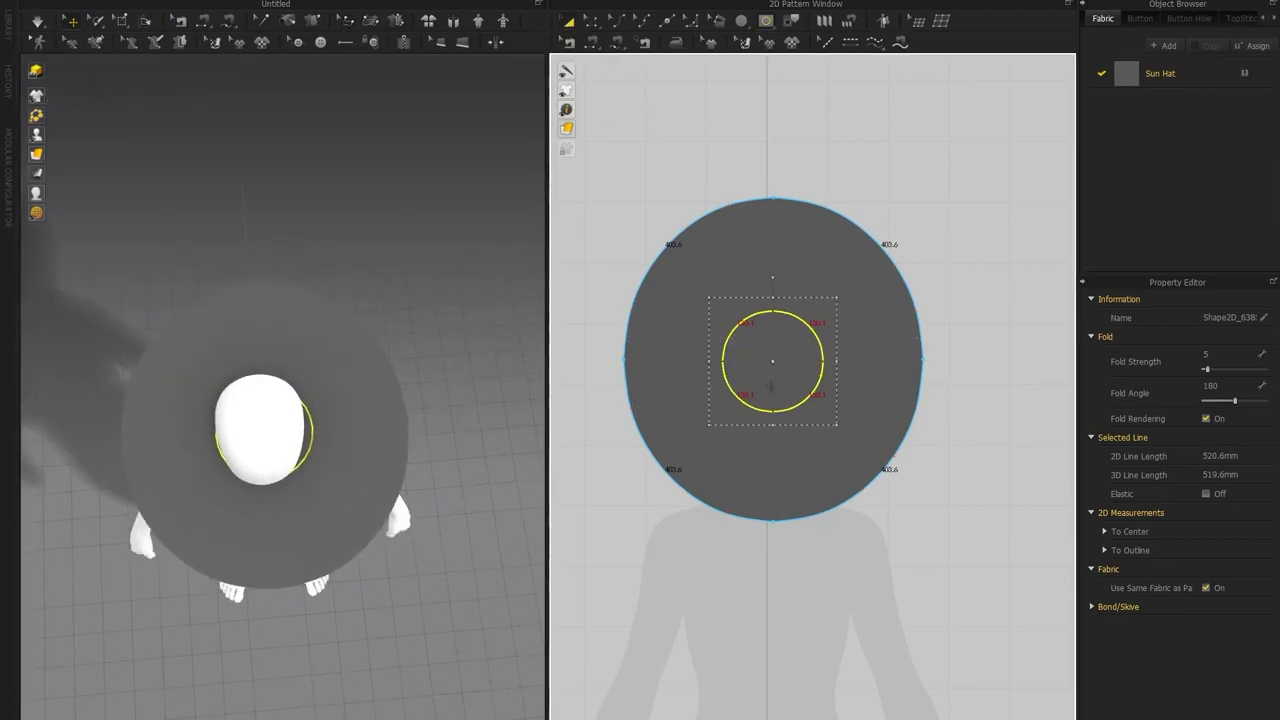
{"action": "left_click_drag", "start_coordinate": [838, 426], "coordinate": [774, 437]}
{"action": "right_click_drag", "start_coordinate": [322, 435], "coordinate": [337, 483]}
{"action": "middle_click_drag", "start_coordinate": [301, 510], "coordinate": [359, 487]}
{"action": "scroll", "coordinate": [359, 487], "scroll_direction": "up", "scroll_amount": 2}
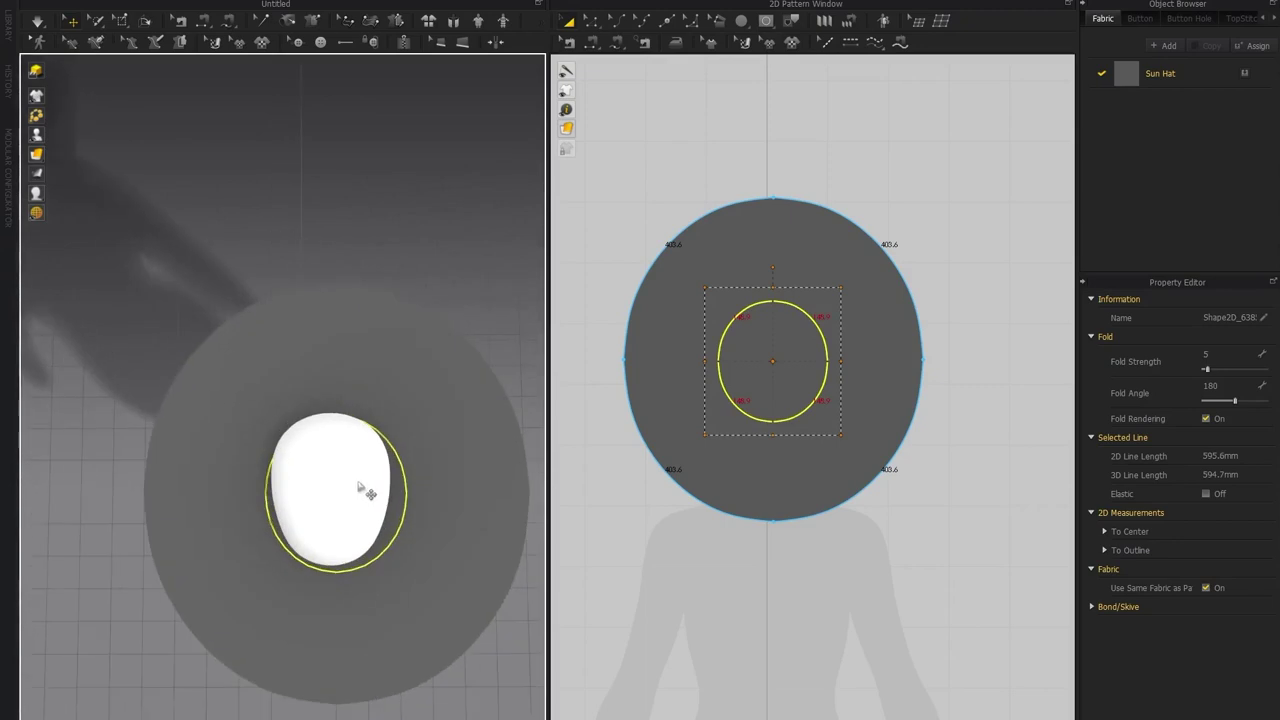
{"action": "left_click_drag", "start_coordinate": [775, 436], "coordinate": [776, 441]}
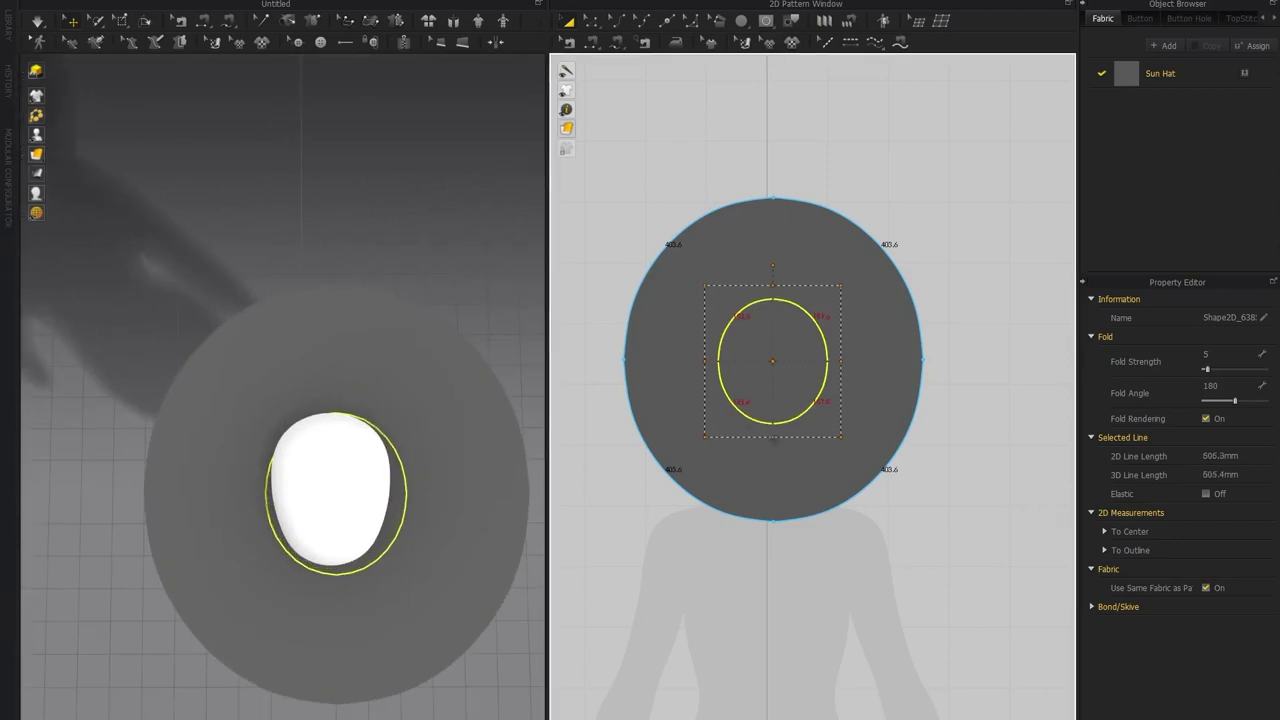
Recentre the brim over the head in 3D and refine the internal oval to a line length of about 604 mm
{"action": "left_click", "coordinate": [400, 407]}
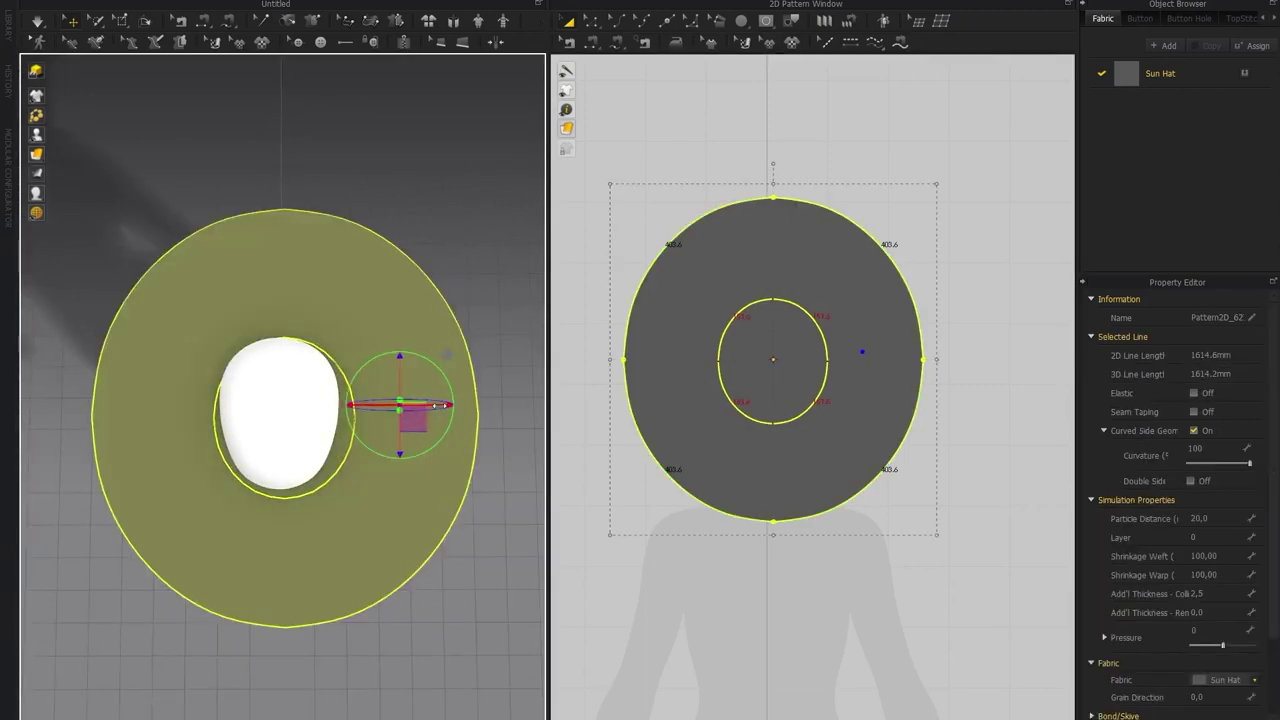
{"action": "right_click_drag", "start_coordinate": [326, 406], "coordinate": [278, 359]}
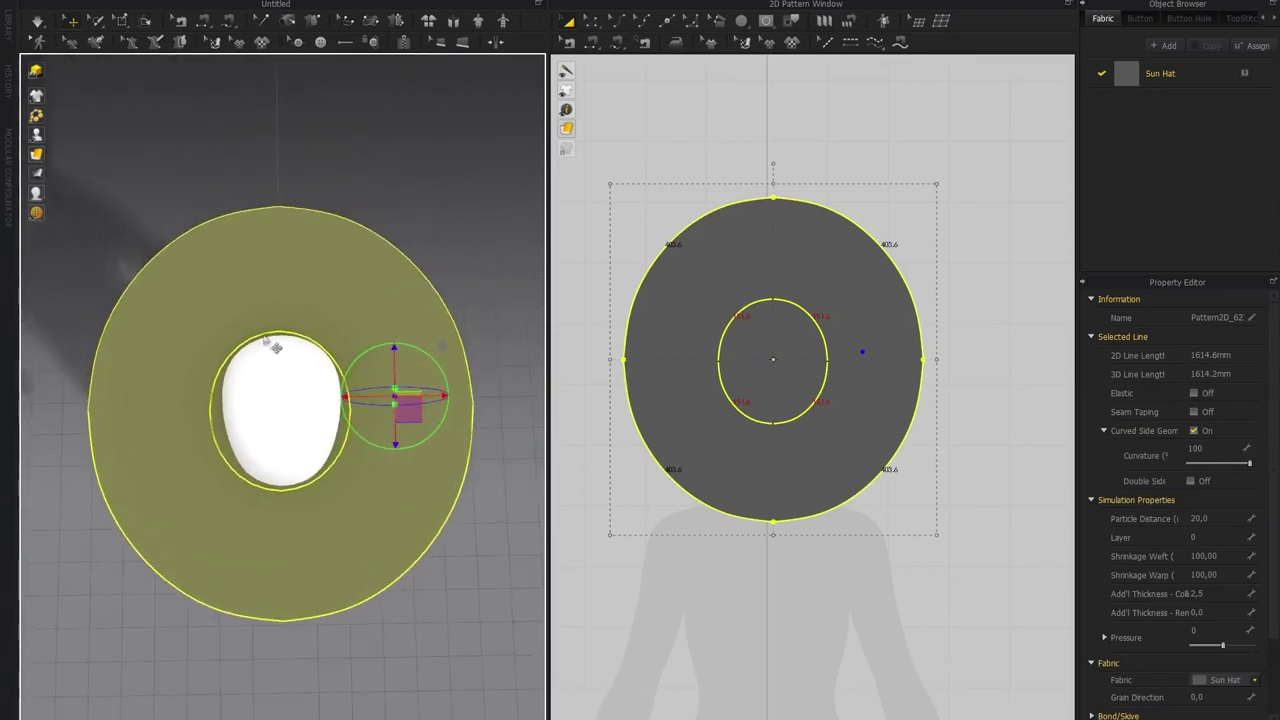
{"action": "left_click", "coordinate": [777, 366]}
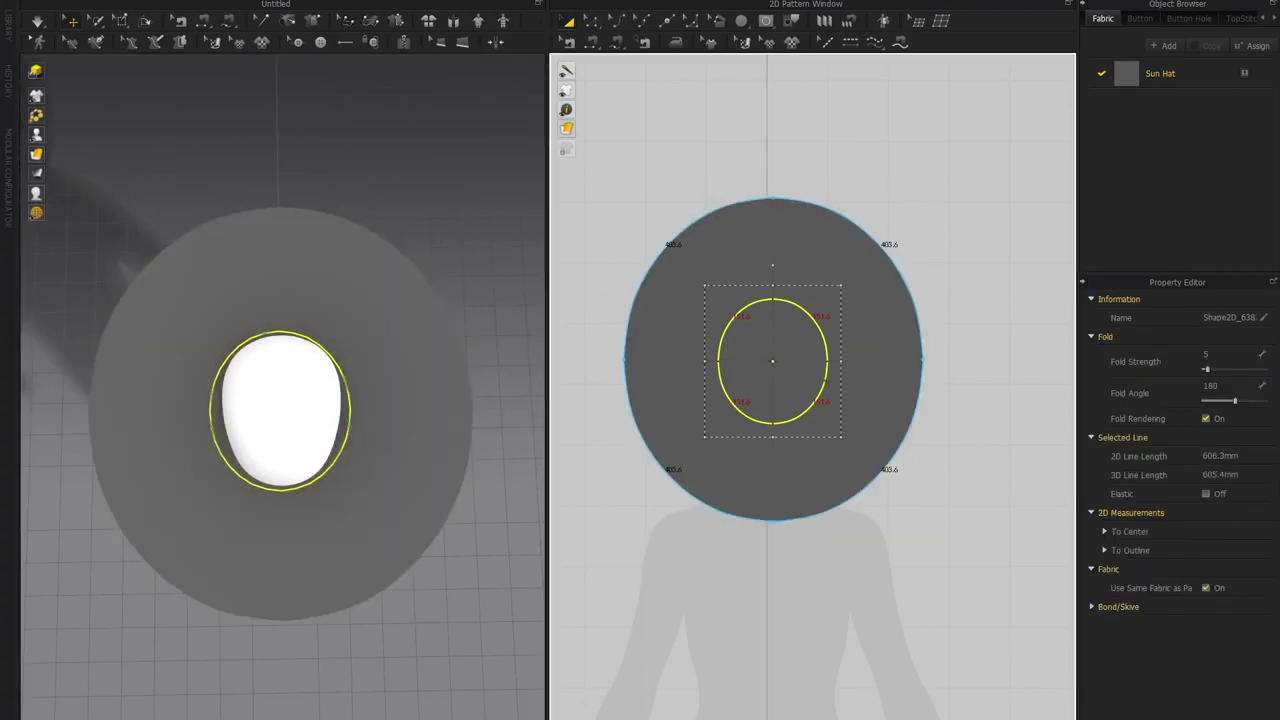
{"action": "left_click_drag", "start_coordinate": [705, 362], "coordinate": [710, 363]}
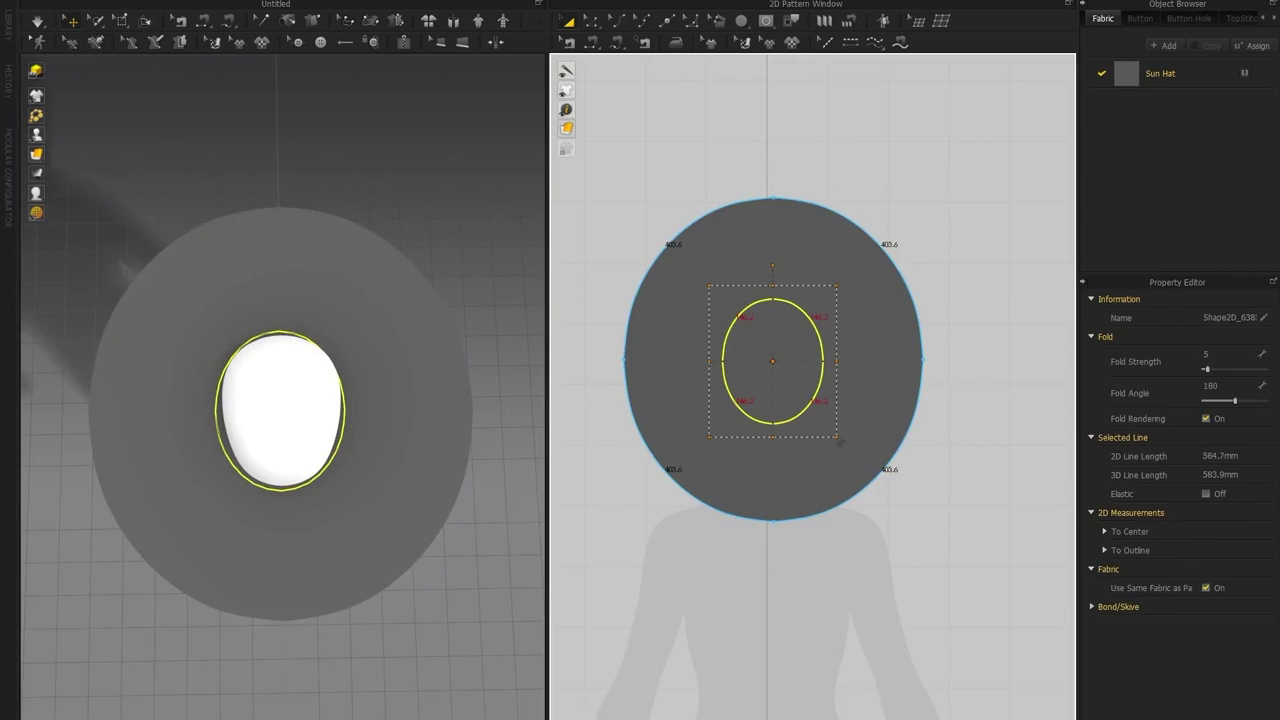
{"action": "left_click_drag", "start_coordinate": [838, 441], "coordinate": [843, 446]}
{"action": "right_click_drag", "start_coordinate": [395, 424], "coordinate": [358, 455]}
Convert the internal oval of the brim pattern to a hole
{"action": "right_click", "coordinate": [782, 383]}
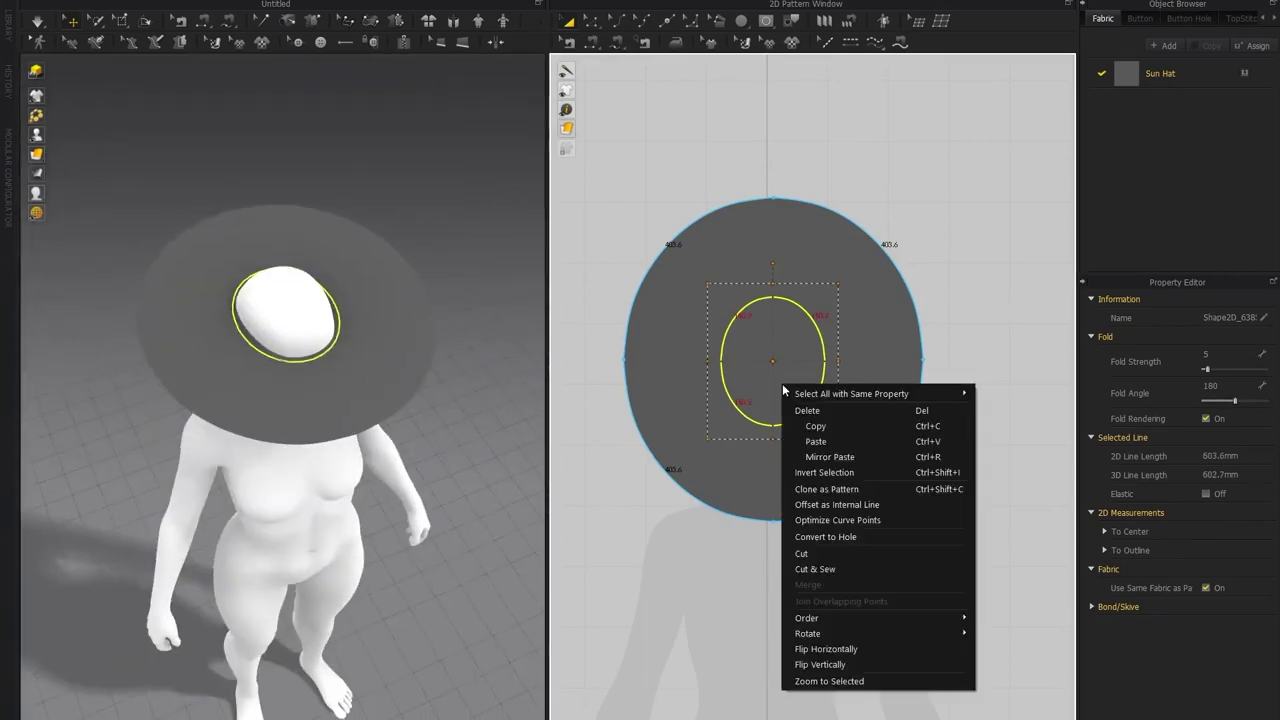
{"action": "left_click", "coordinate": [824, 538]}
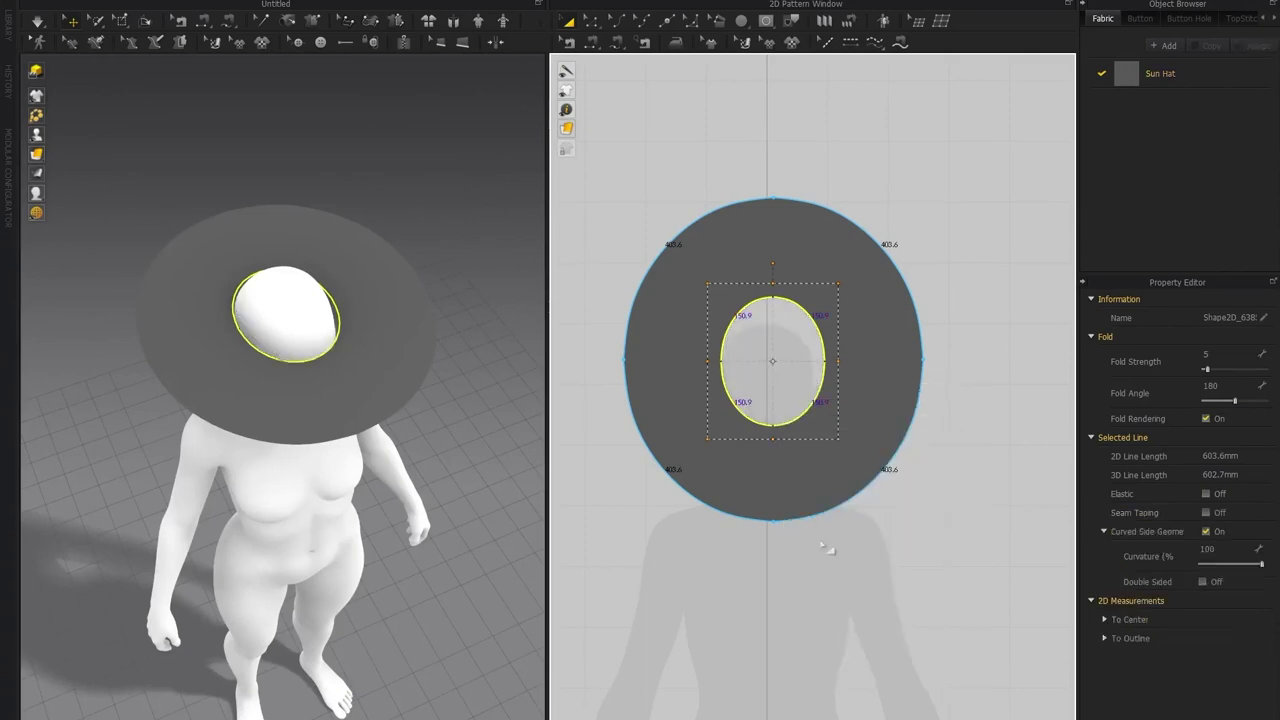
Clone the brim's inner oval as a separate pattern and place it beside the brim
{"action": "right_click_drag", "start_coordinate": [360, 397], "coordinate": [322, 234]}
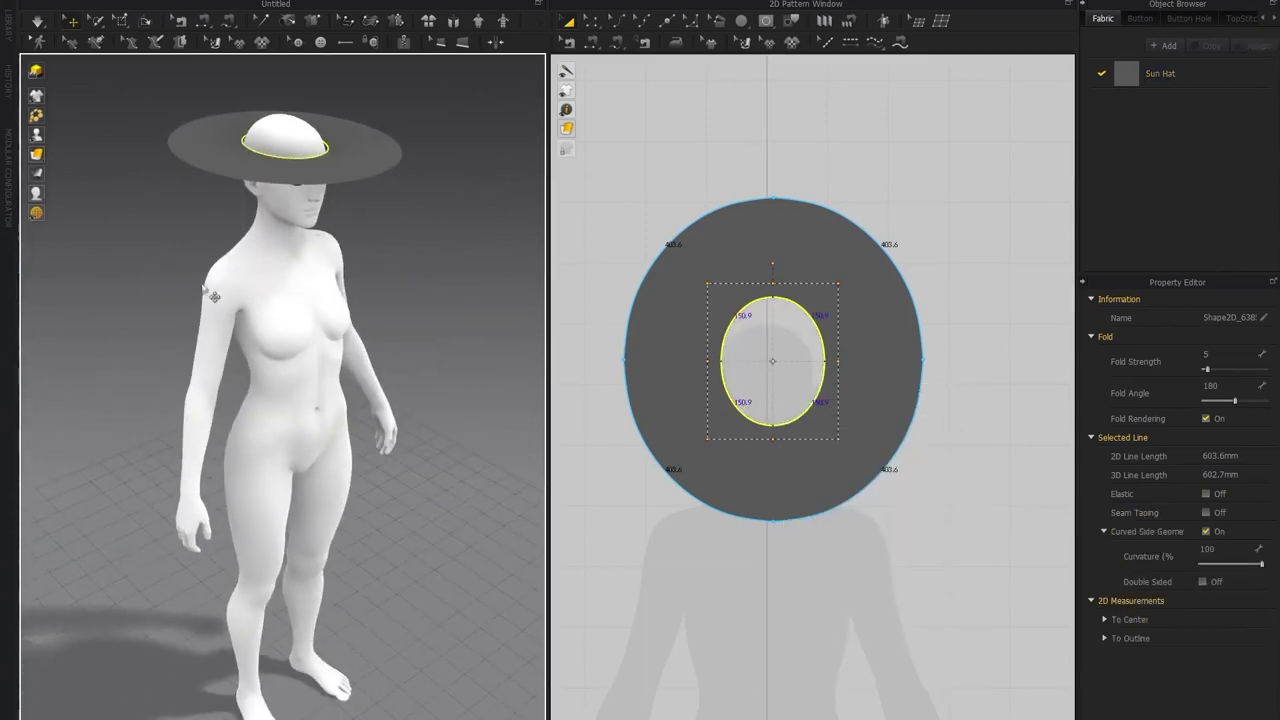
{"action": "middle_click_drag", "start_coordinate": [271, 115], "coordinate": [256, 232]}
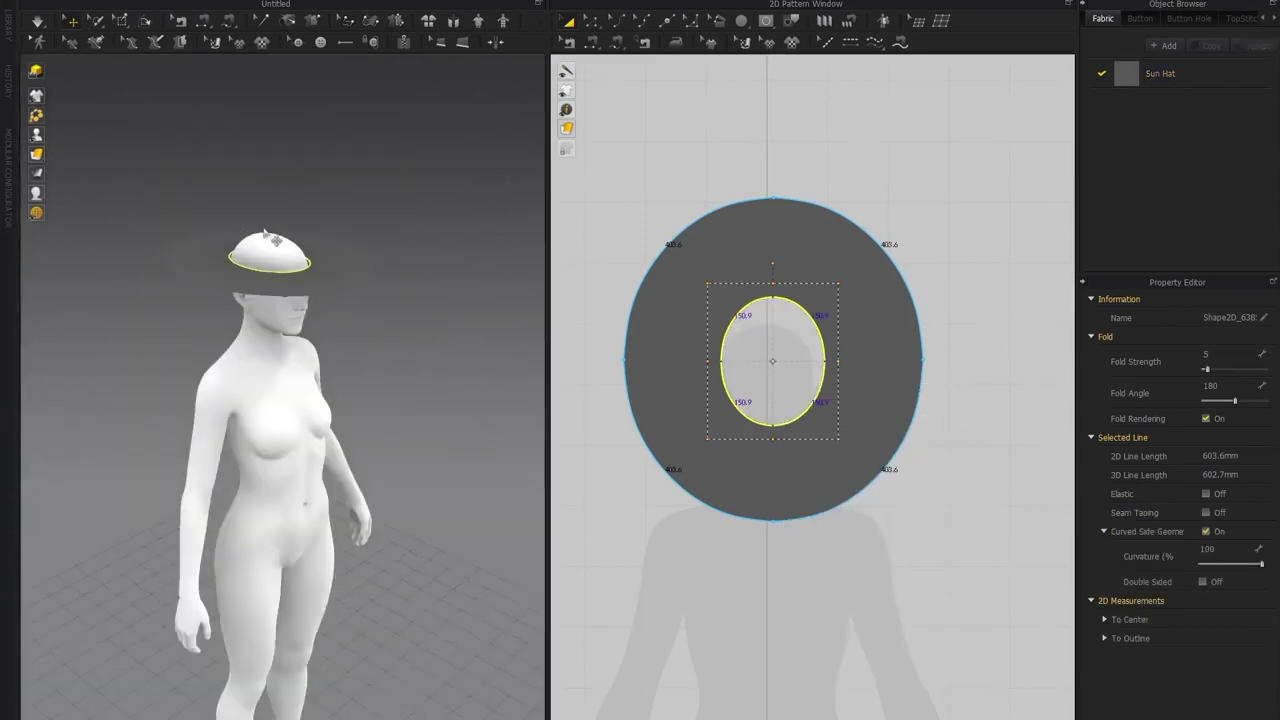
{"action": "right_click", "coordinate": [775, 365]}
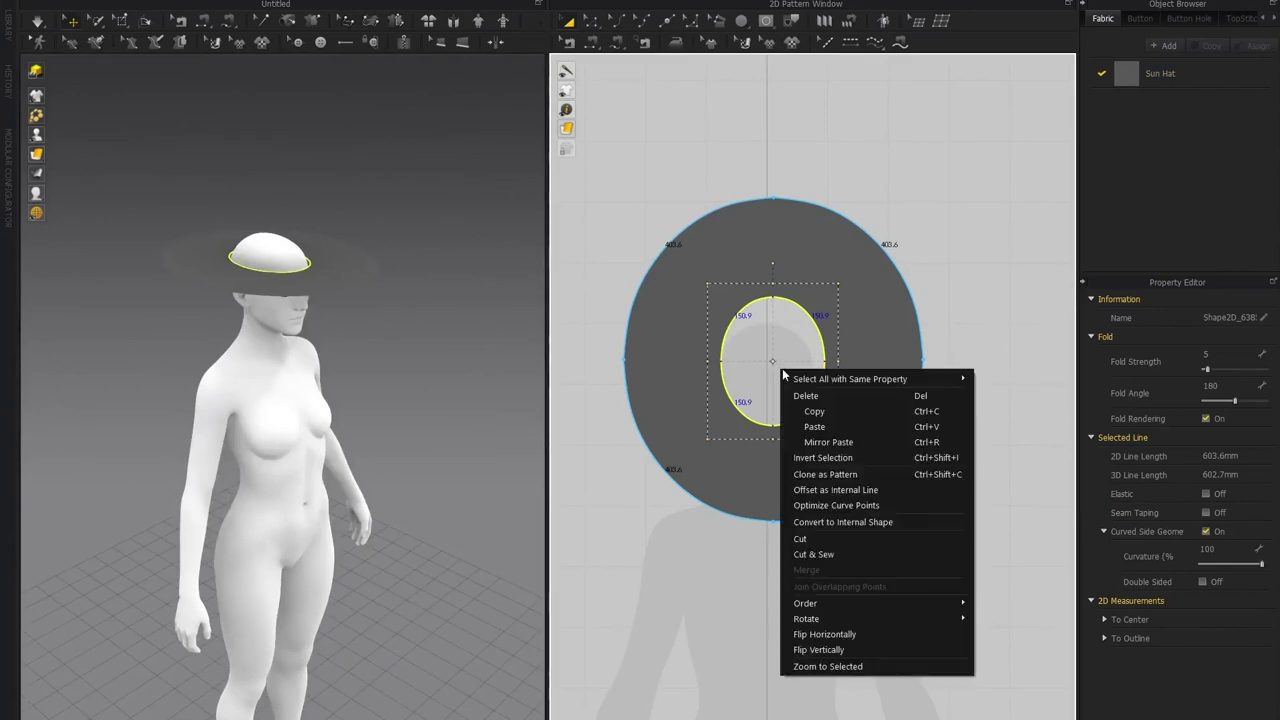
{"action": "left_click", "coordinate": [808, 479]}
{"action": "middle_click_drag", "start_coordinate": [897, 347], "coordinate": [726, 362]}
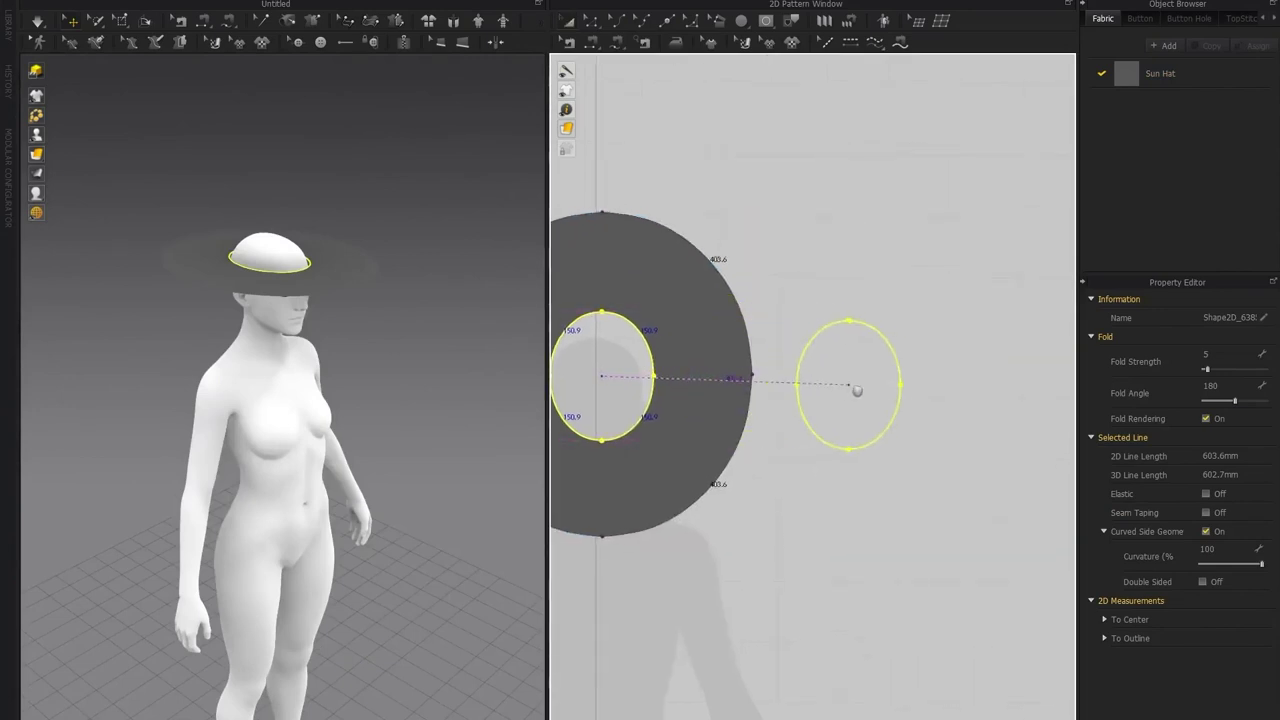
{"action": "left_click", "coordinate": [880, 377]}
Move the cloned oval over the avatar's head in 3D and rotate it to lie flat above the brim
{"action": "middle_click_drag", "start_coordinate": [408, 245], "coordinate": [331, 317]}
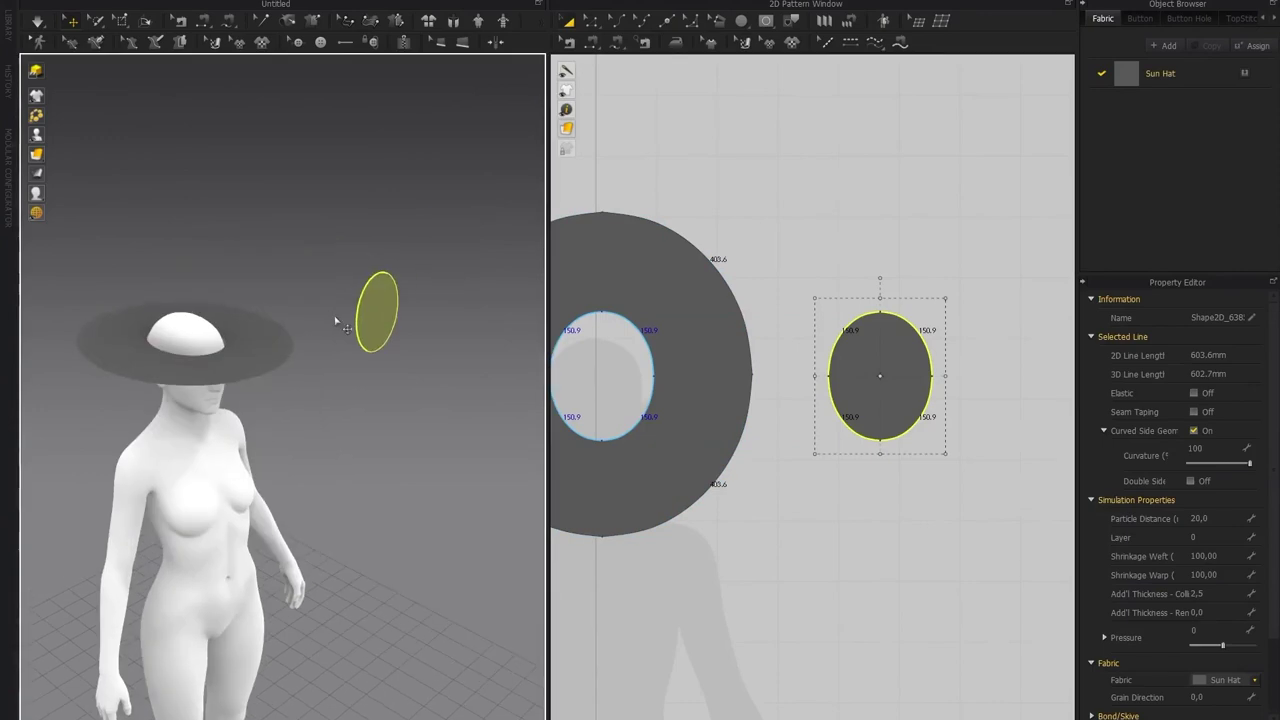
{"action": "left_click", "coordinate": [379, 307]}
{"action": "right_click_drag", "start_coordinate": [414, 269], "coordinate": [366, 283]}
{"action": "left_click", "coordinate": [402, 308]}
{"action": "left_click_drag", "start_coordinate": [380, 308], "coordinate": [192, 319]}
{"action": "right_click_drag", "start_coordinate": [166, 408], "coordinate": [391, 391]}
{"action": "left_click_drag", "start_coordinate": [380, 376], "coordinate": [340, 236]}
{"action": "right_click_drag", "start_coordinate": [239, 292], "coordinate": [240, 314]}
{"action": "left_click_drag", "start_coordinate": [385, 284], "coordinate": [276, 280]}
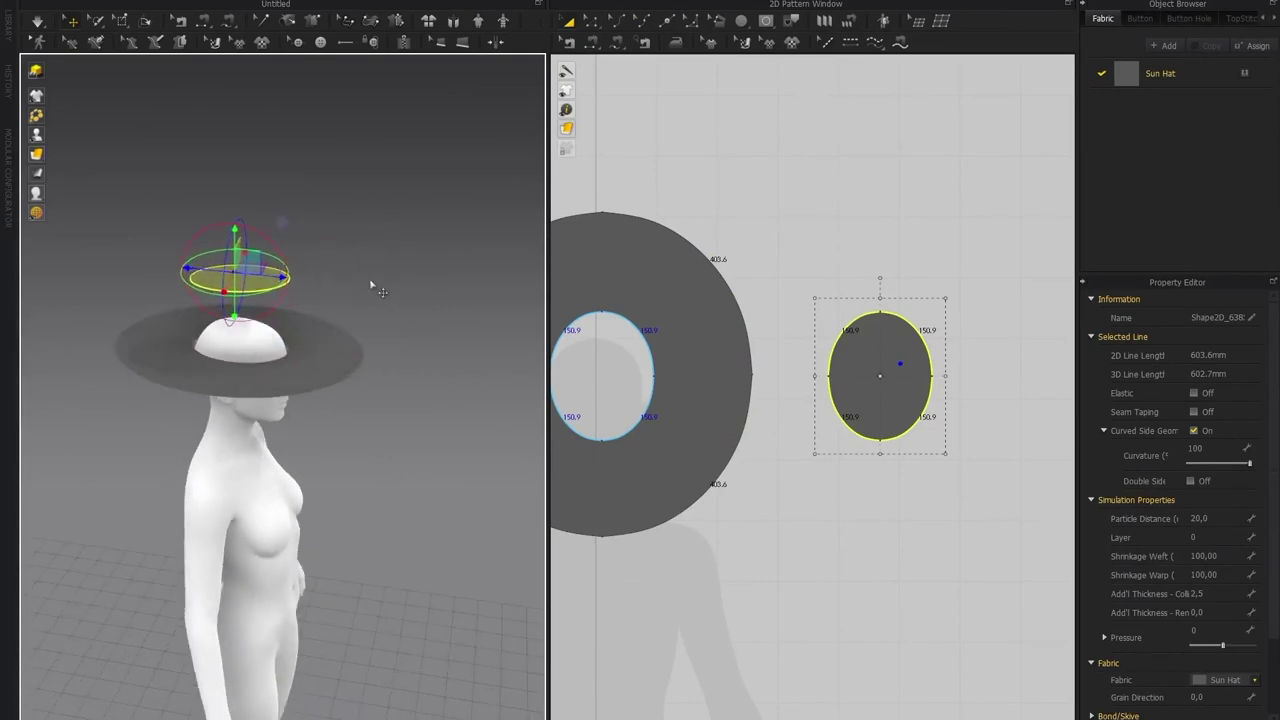
{"action": "left_click", "coordinate": [356, 287]}
{"action": "right_click_drag", "start_coordinate": [356, 287], "coordinate": [270, 290]}
Create a rectangular band pattern 600 mm wide and 80 mm high below the brim pattern
{"action": "right_click_drag", "start_coordinate": [586, 343], "coordinate": [706, 337]}
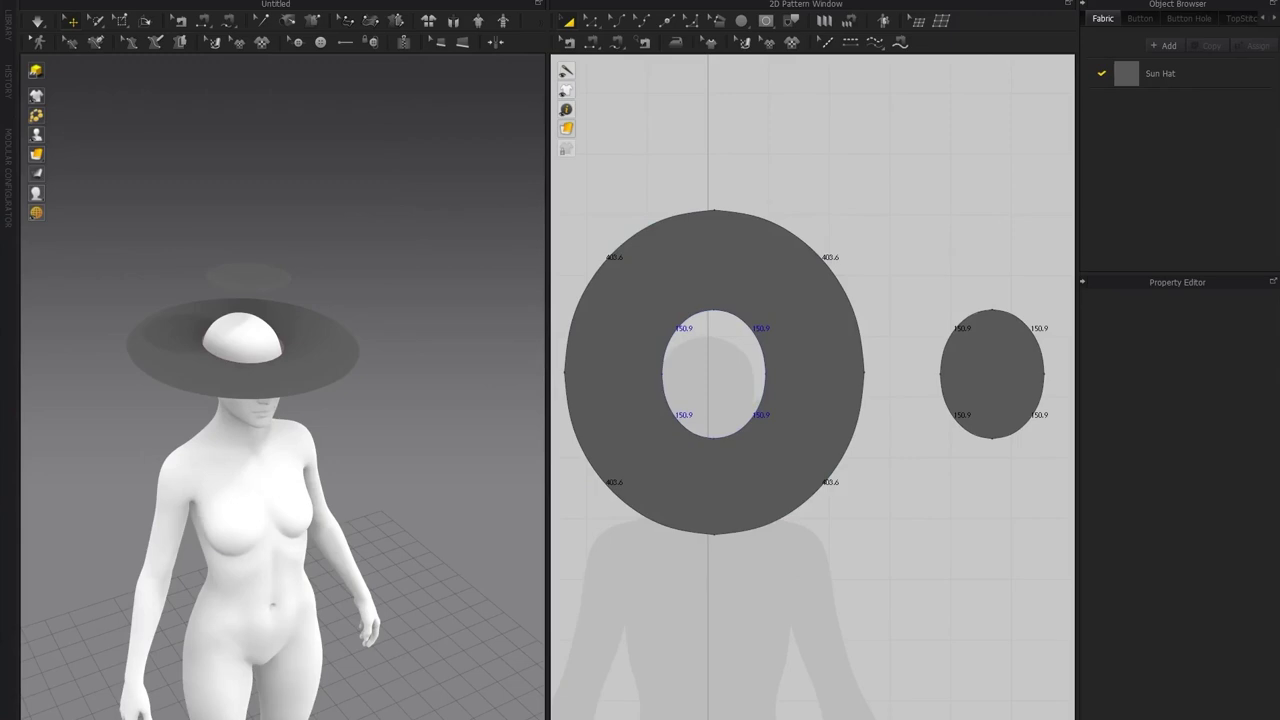
{"action": "middle_click_drag", "start_coordinate": [722, 436], "coordinate": [792, 405]}
{"action": "right_click_drag", "start_coordinate": [271, 403], "coordinate": [443, 386]}
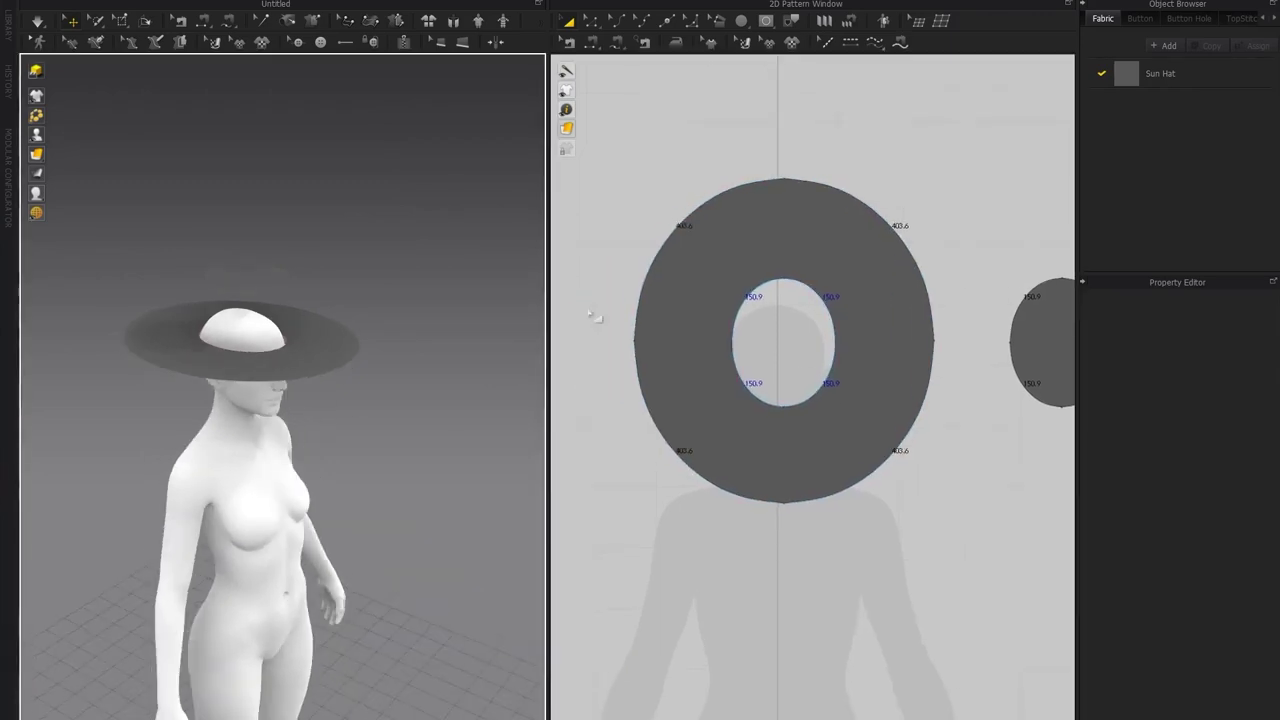
{"action": "left_click", "coordinate": [740, 25]}
{"action": "left_click", "coordinate": [767, 57]}
{"action": "middle_click_drag", "start_coordinate": [755, 358], "coordinate": [757, 283]}
{"action": "scroll", "coordinate": [757, 281], "scroll_direction": "down", "scroll_amount": 2}
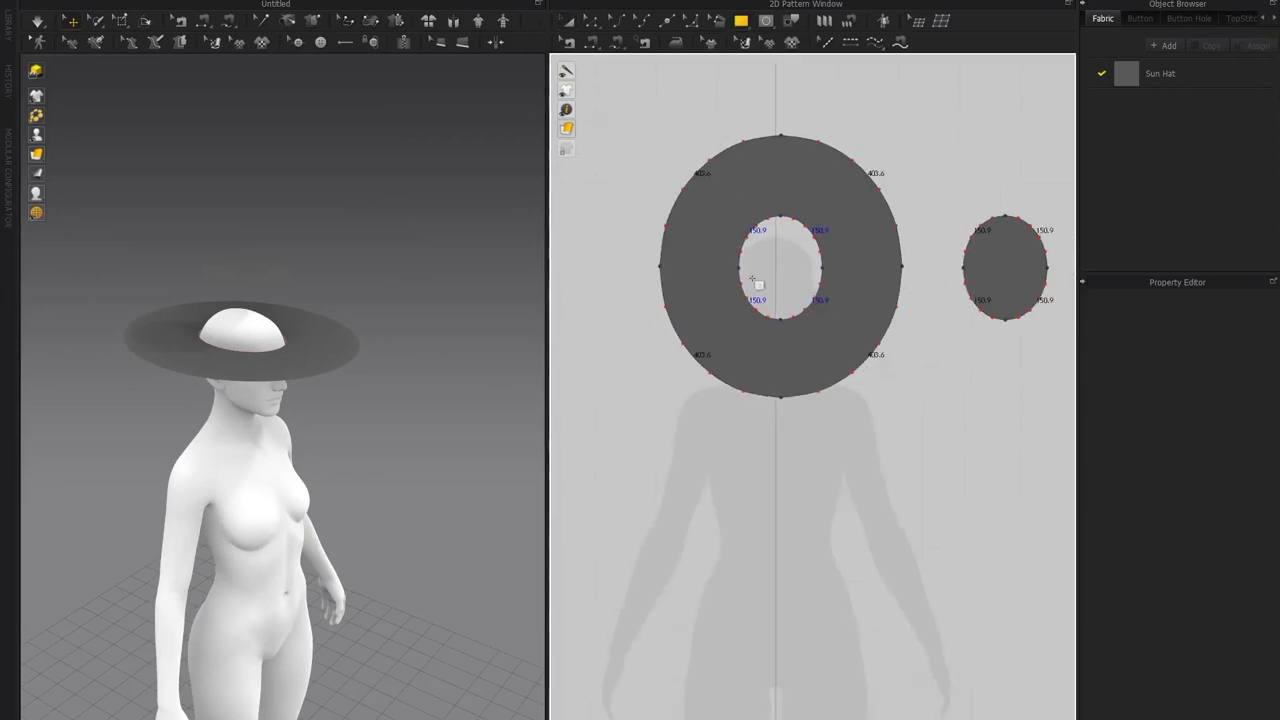
{"action": "left_click", "coordinate": [761, 471]}
{"action": "type", "text": "600"}
{"action": "key", "text": "Tab"}
{"action": "type", "text": "80"}
{"action": "left_click", "coordinate": [606, 443]}
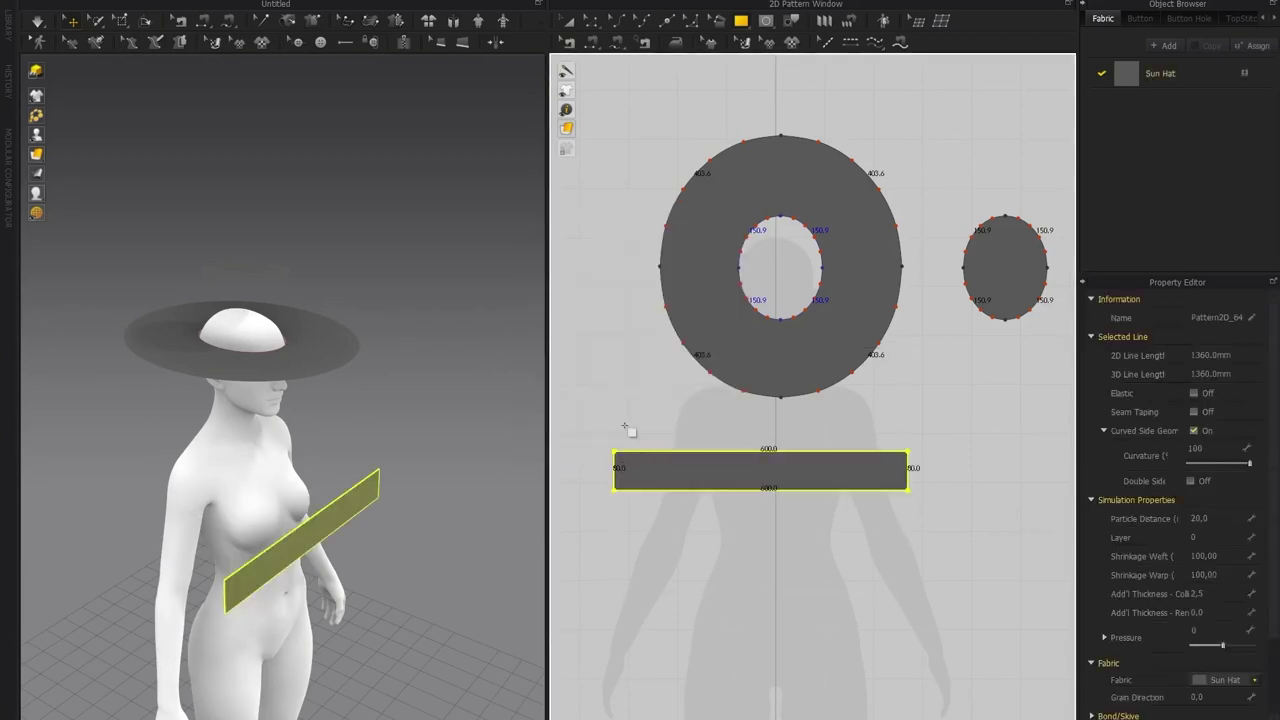
Centre the band beneath the brim pattern and raise it in 3D to the height of the head
{"action": "middle_click_drag", "start_coordinate": [727, 415], "coordinate": [684, 453]}
{"action": "left_click_drag", "start_coordinate": [717, 507], "coordinate": [737, 507]}
{"action": "left_click", "coordinate": [690, 449]}
{"action": "right_click_drag", "start_coordinate": [319, 535], "coordinate": [315, 508]}
{"action": "left_click", "coordinate": [315, 508]}
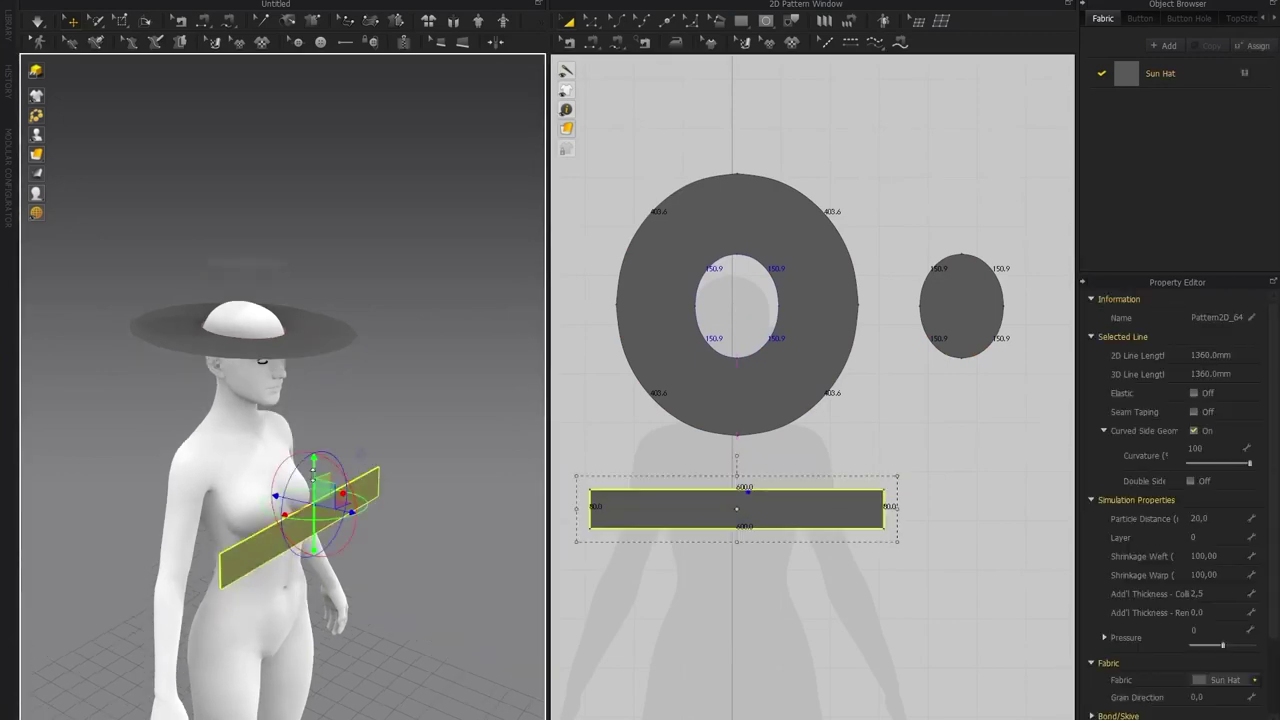
{"action": "left_click_drag", "start_coordinate": [316, 468], "coordinate": [317, 252]}
{"action": "right_click_drag", "start_coordinate": [163, 273], "coordinate": [171, 280]}
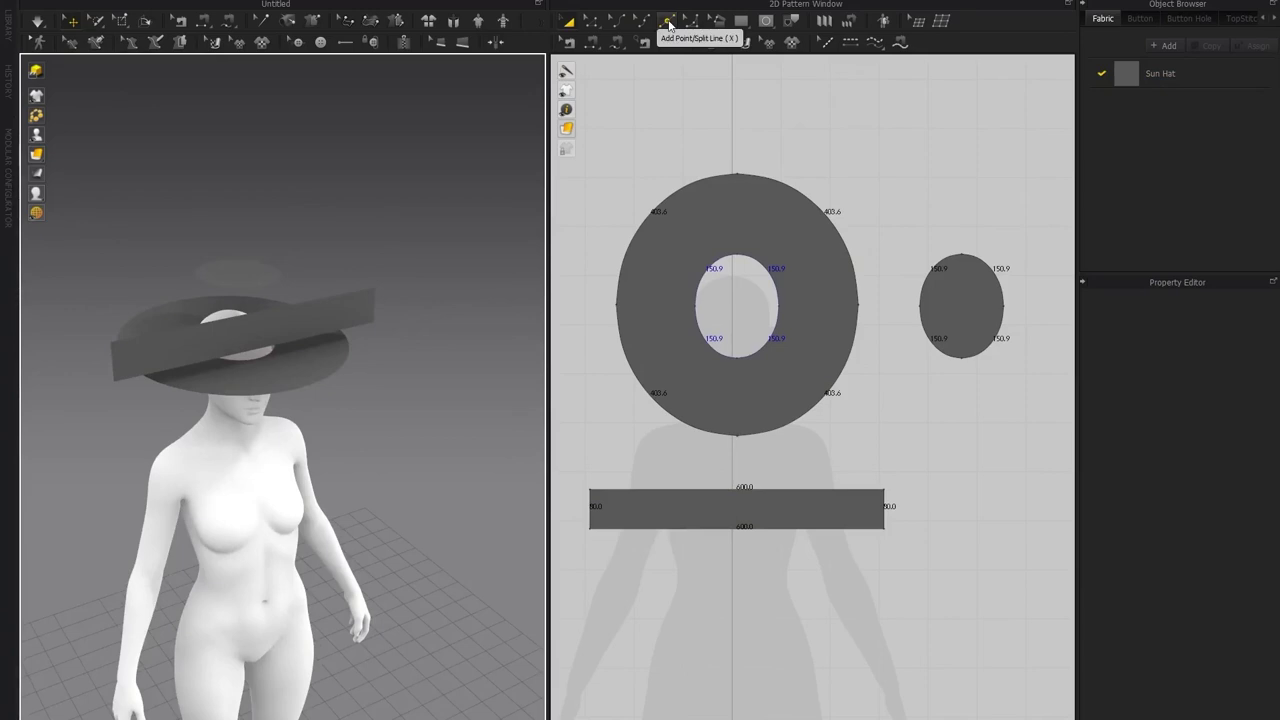
Split the band's upper and lower long edges uniformly into two segments each
{"action": "left_click", "coordinate": [669, 26]}
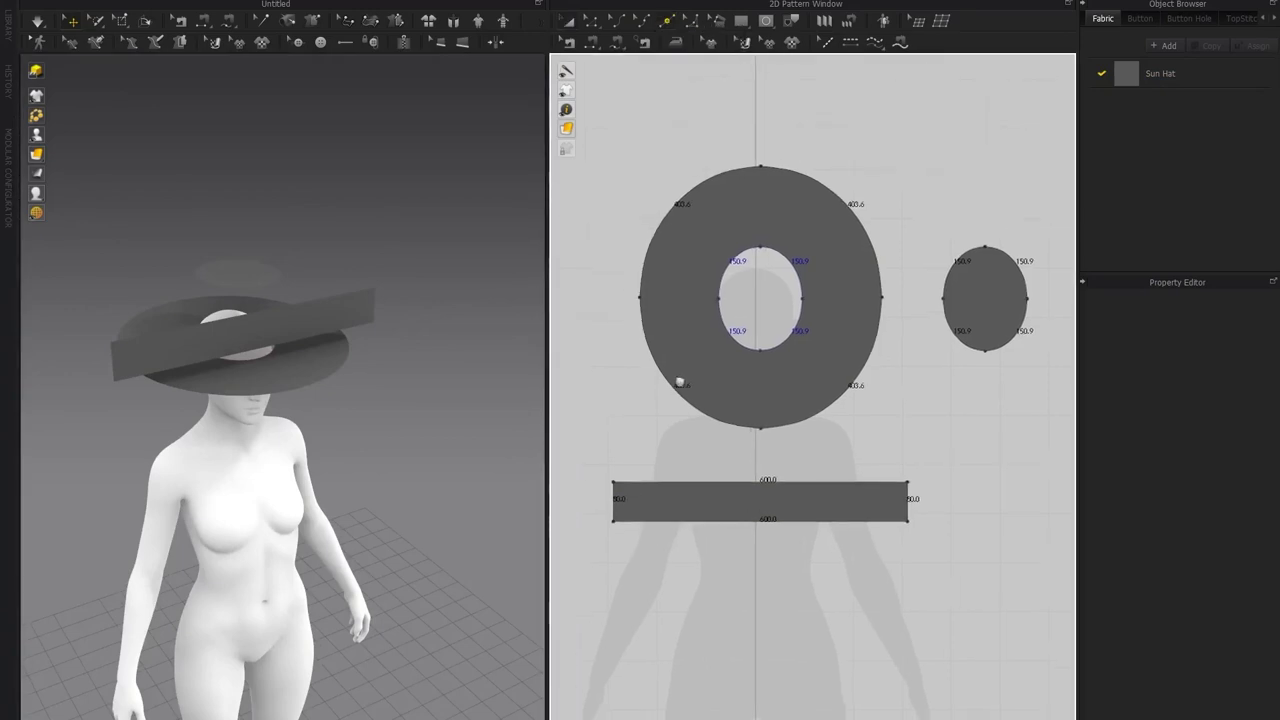
{"action": "right_click", "coordinate": [760, 485]}
{"action": "left_click", "coordinate": [555, 379]}
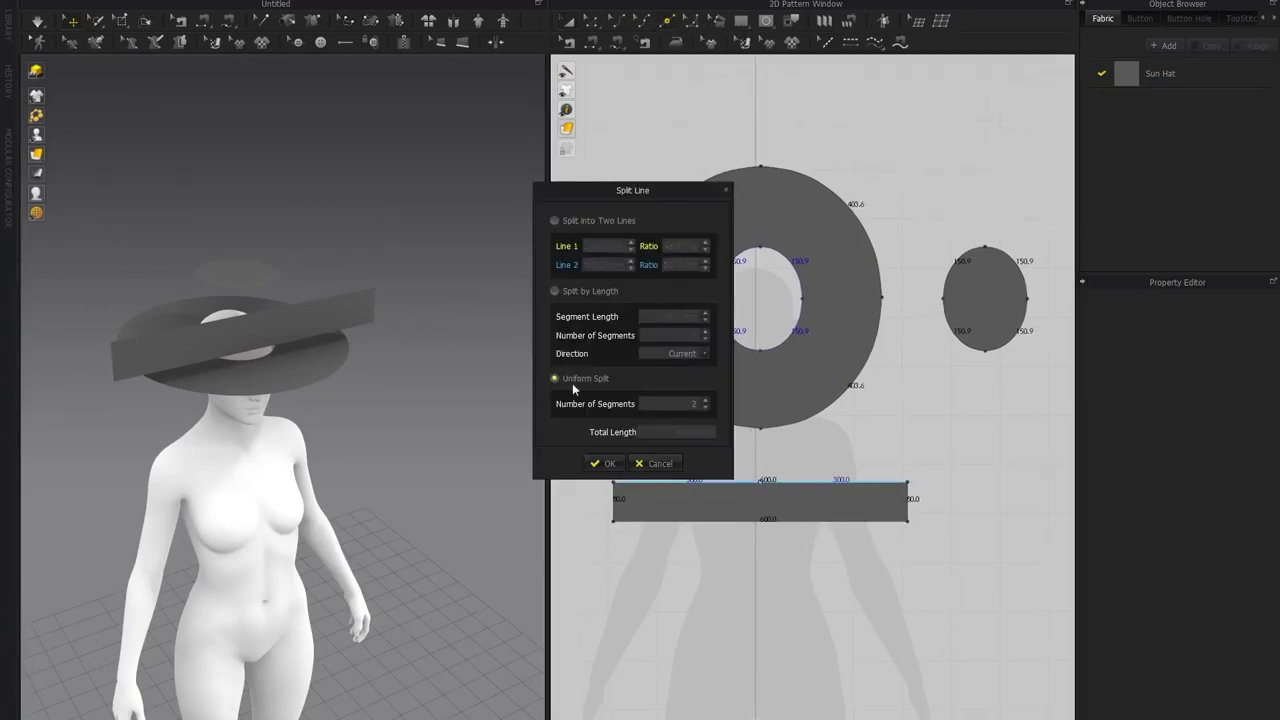
{"action": "left_click", "coordinate": [599, 464]}
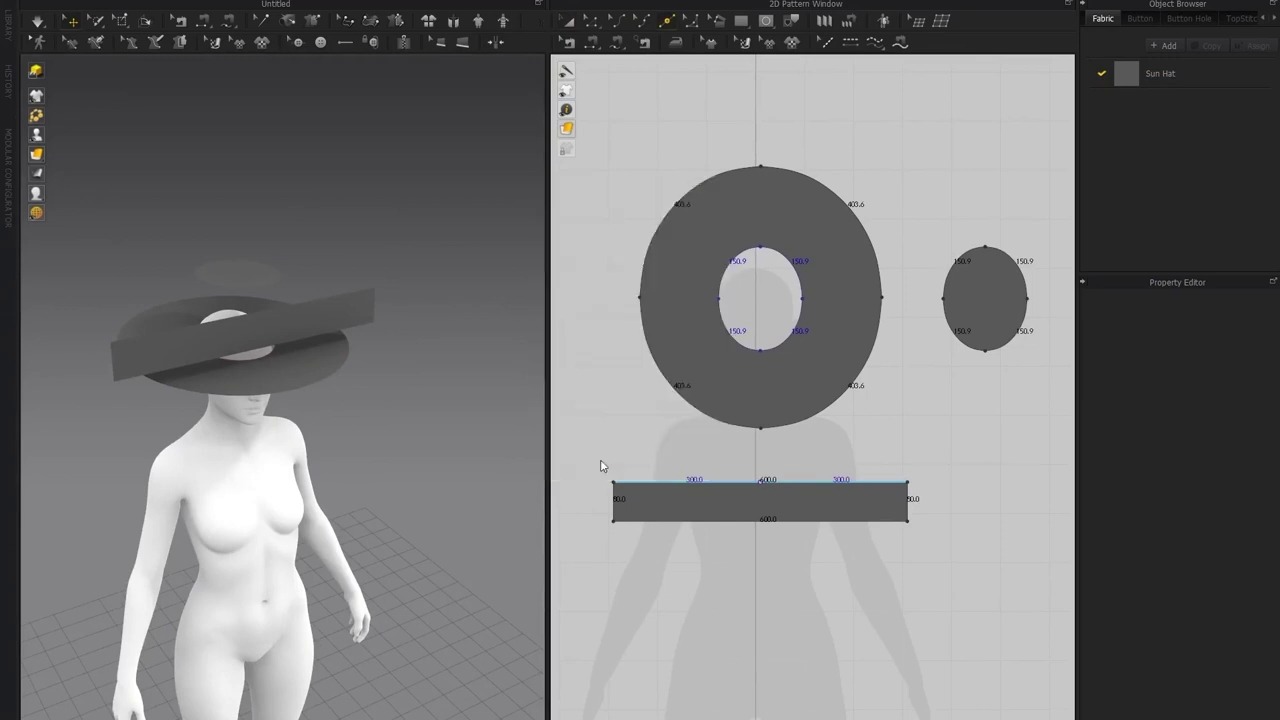
{"action": "left_click", "coordinate": [766, 479]}
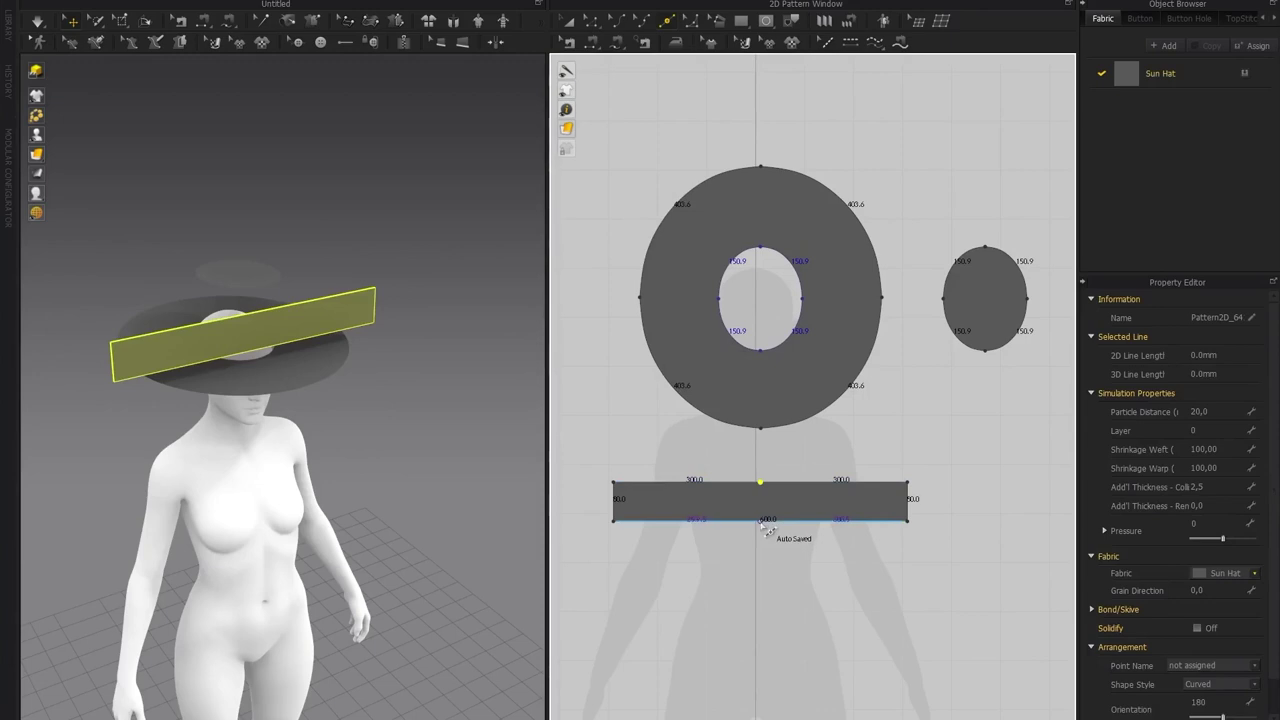
{"action": "right_click", "coordinate": [768, 522]}
{"action": "left_click", "coordinate": [570, 379]}
{"action": "left_click", "coordinate": [602, 463]}
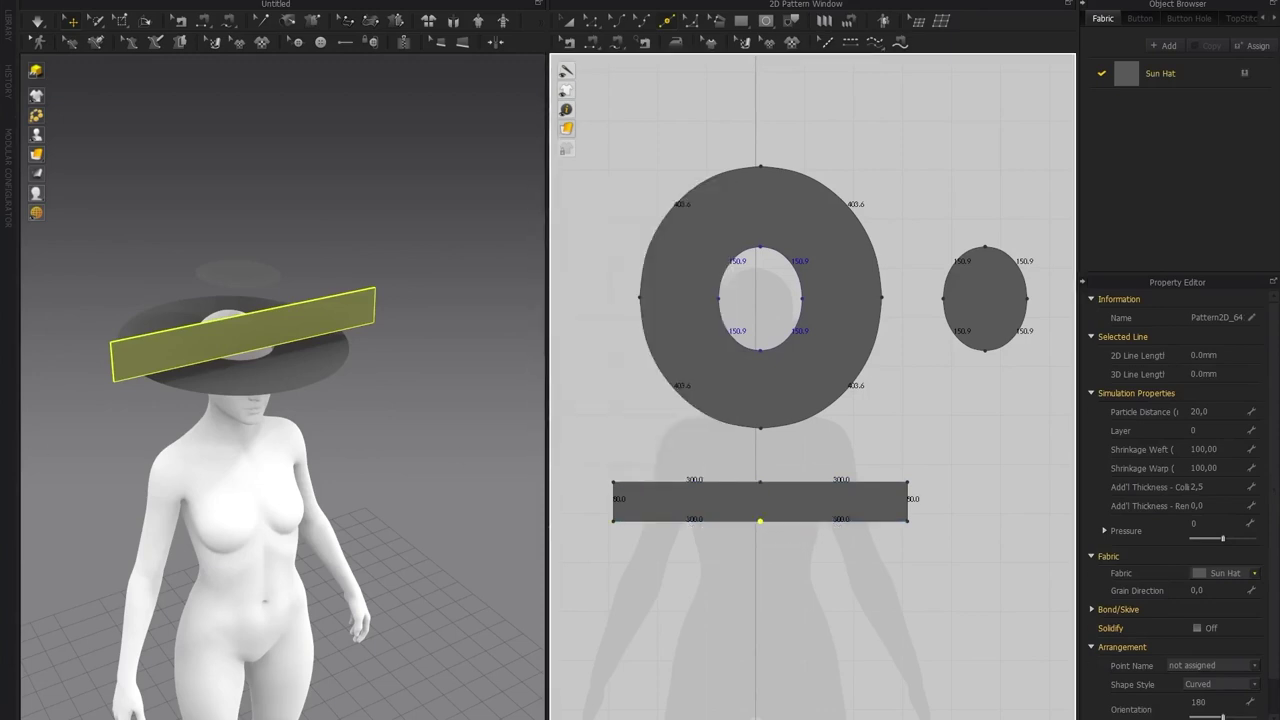
Sew each half of the brim opening to the matching half of the band's lower edge with free sewing
{"action": "right_click_drag", "start_coordinate": [342, 389], "coordinate": [379, 395]}
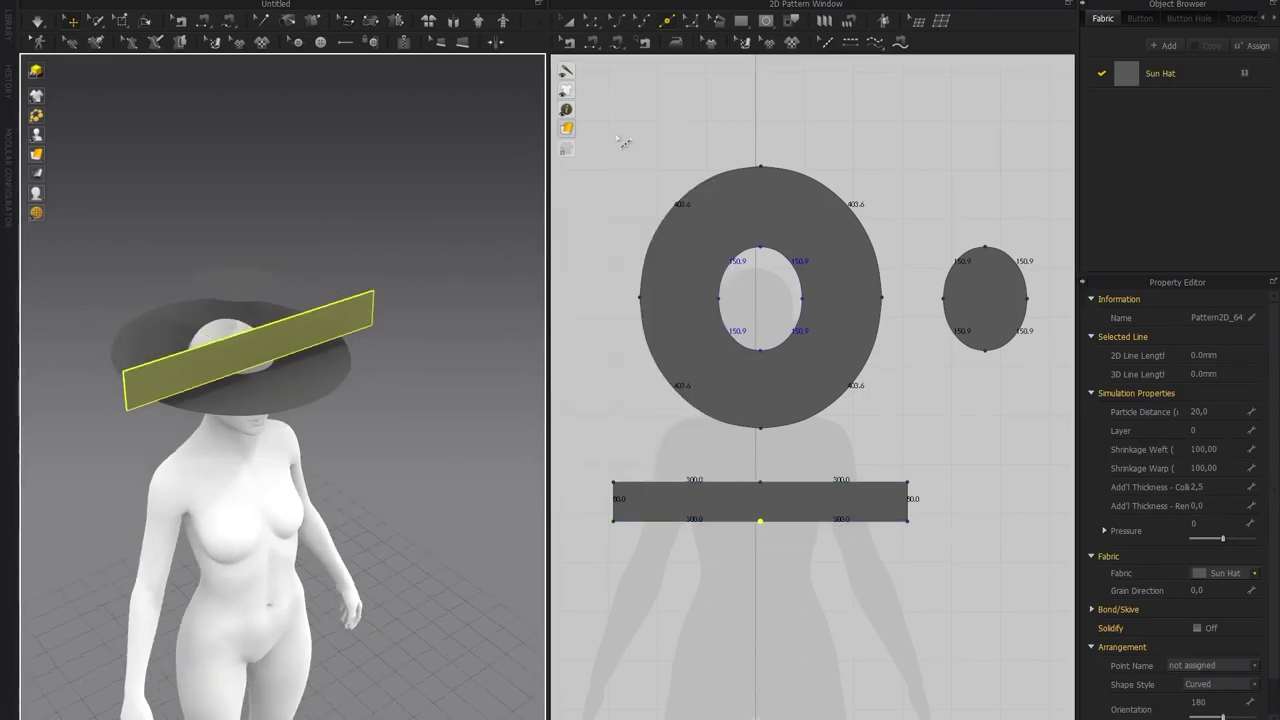
{"action": "left_click", "coordinate": [616, 43]}
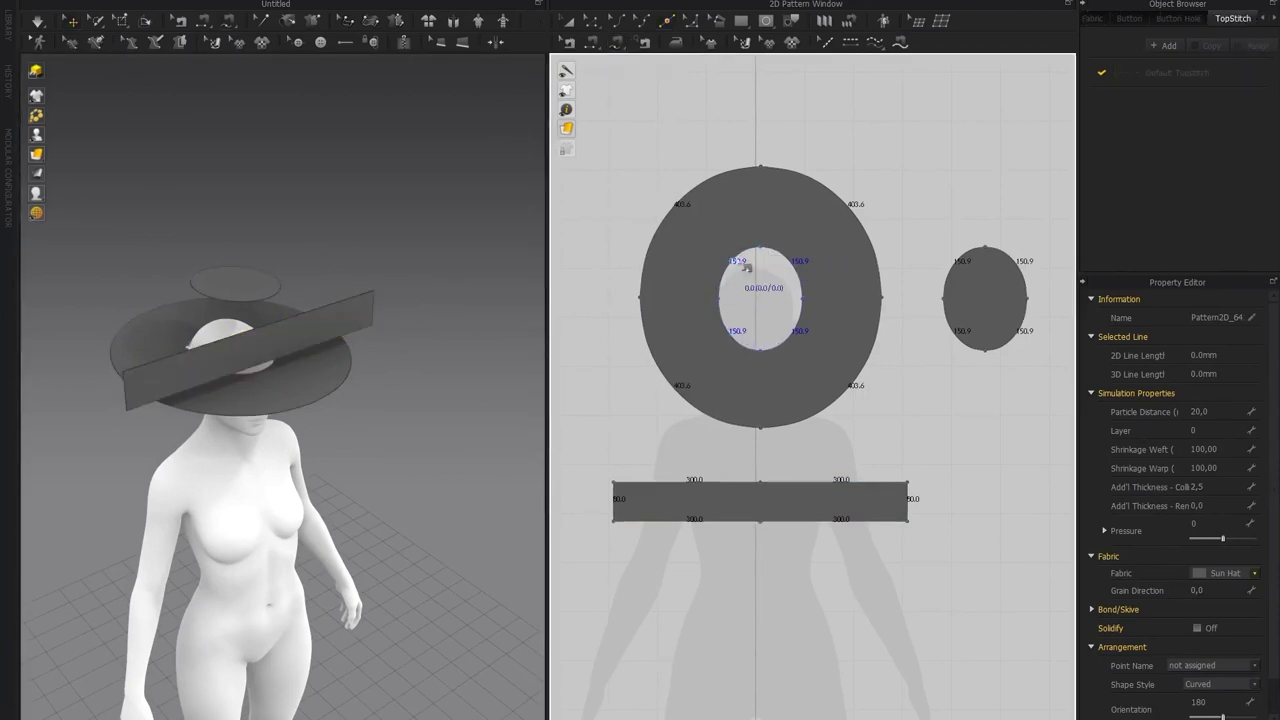
{"action": "middle_click_drag", "start_coordinate": [592, 268], "coordinate": [605, 263]}
{"action": "right_click_drag", "start_coordinate": [408, 322], "coordinate": [403, 275]}
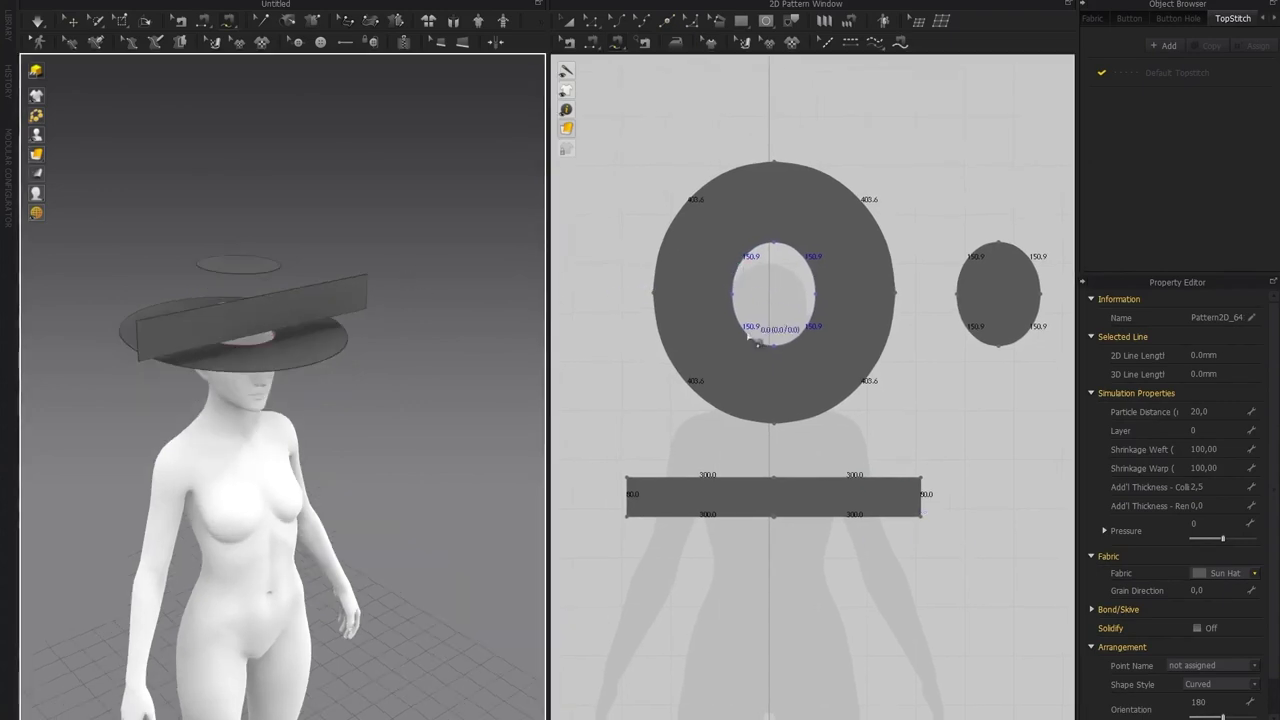
{"action": "left_click", "coordinate": [765, 246]}
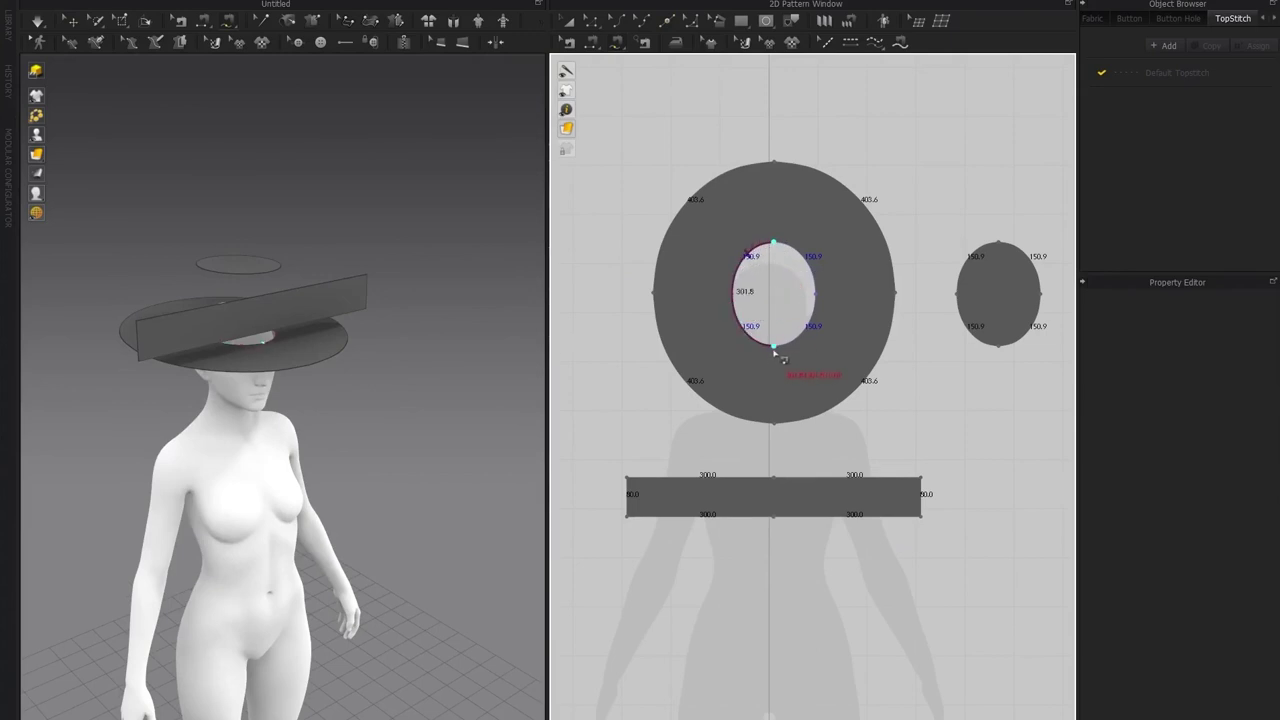
{"action": "left_click", "coordinate": [630, 518]}
{"action": "left_click", "coordinate": [775, 532]}
{"action": "left_click", "coordinate": [790, 250]}
{"action": "left_click", "coordinate": [920, 519]}
{"action": "left_click", "coordinate": [776, 522]}
{"action": "right_click_drag", "start_coordinate": [190, 395], "coordinate": [385, 415]}
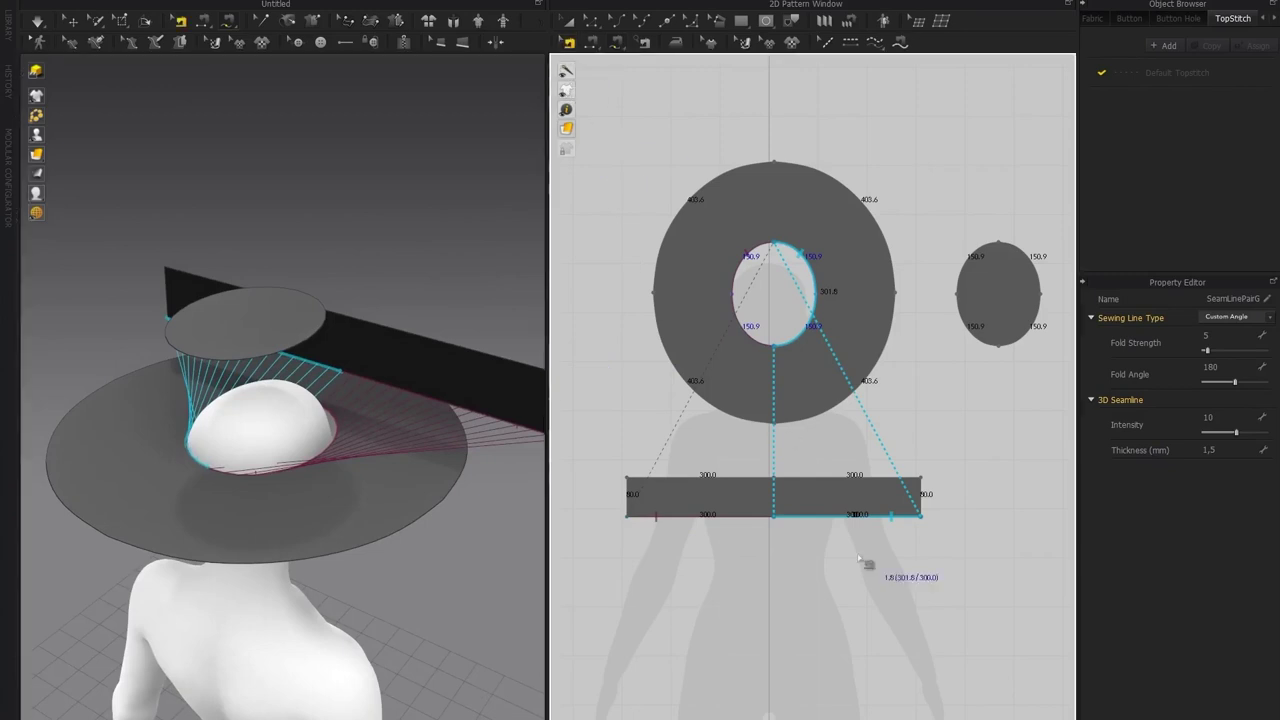
{"action": "right_click", "coordinate": [835, 516]}
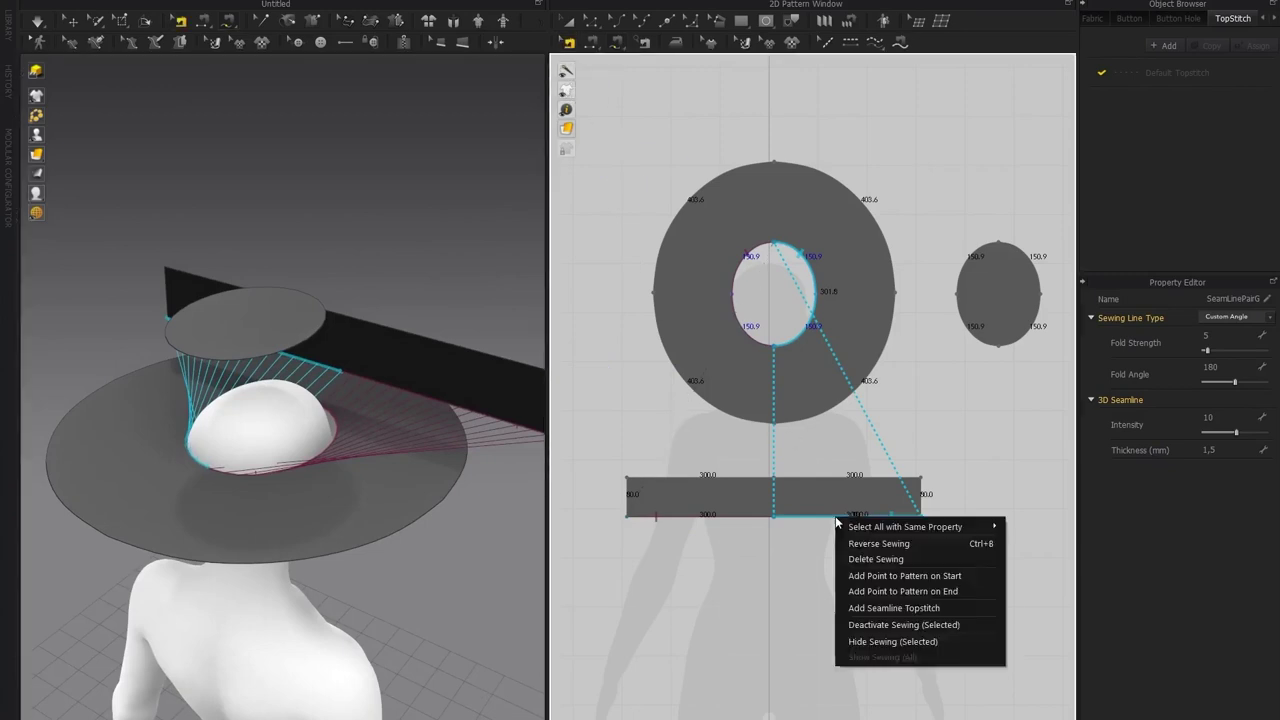
{"action": "left_click", "coordinate": [631, 308]}
{"action": "right_click_drag", "start_coordinate": [355, 440], "coordinate": [479, 273]}
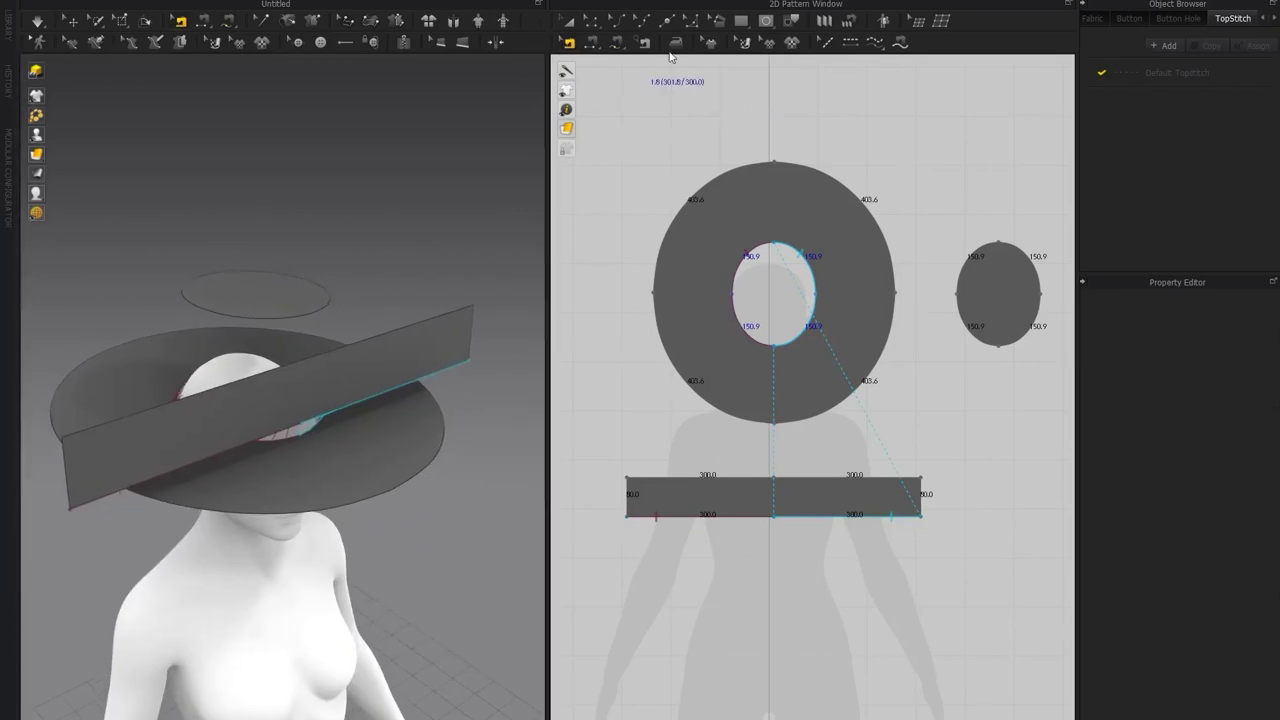
Sew each half of the small oval's outline to the matching half of the band's upper edge
{"action": "left_click", "coordinate": [618, 46]}
{"action": "left_click", "coordinate": [1006, 250]}
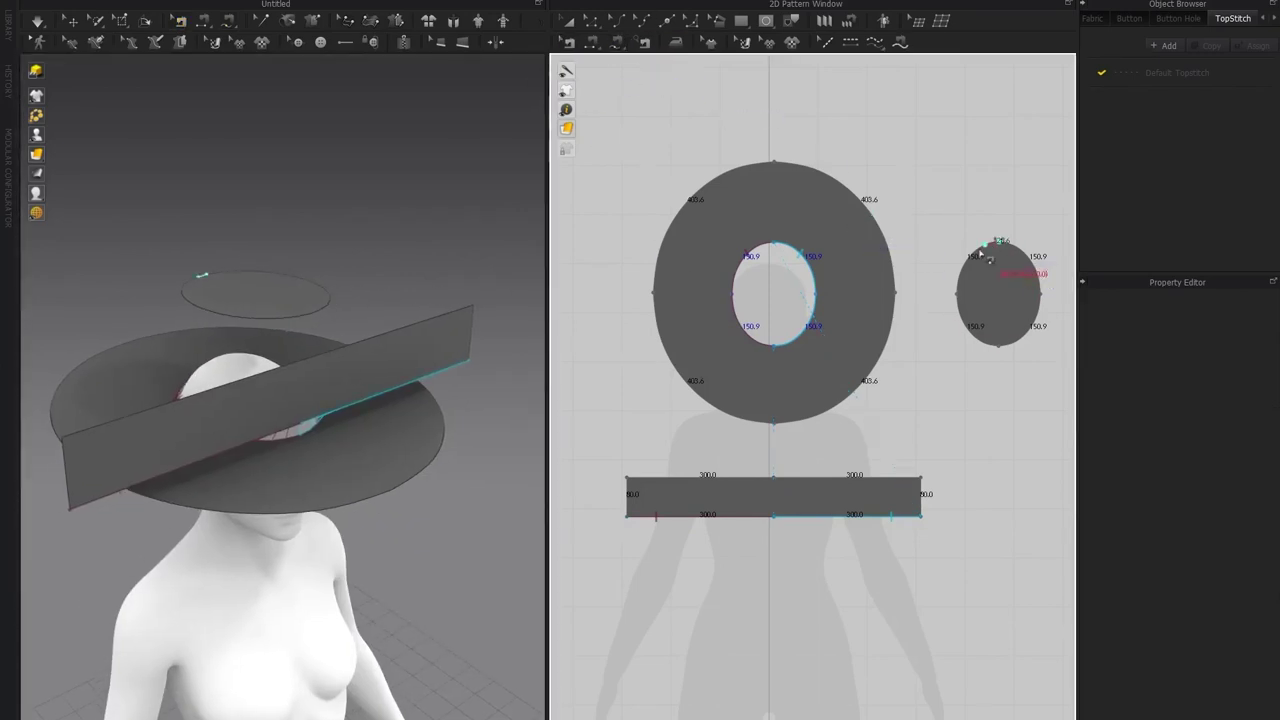
{"action": "left_click", "coordinate": [999, 348]}
{"action": "left_click", "coordinate": [629, 478]}
{"action": "left_click", "coordinate": [774, 477]}
{"action": "left_click", "coordinate": [1001, 244]}
{"action": "left_click", "coordinate": [999, 348]}
{"action": "left_click", "coordinate": [921, 478]}
{"action": "left_click", "coordinate": [776, 479]}
{"action": "right_click_drag", "start_coordinate": [380, 426], "coordinate": [476, 363]}
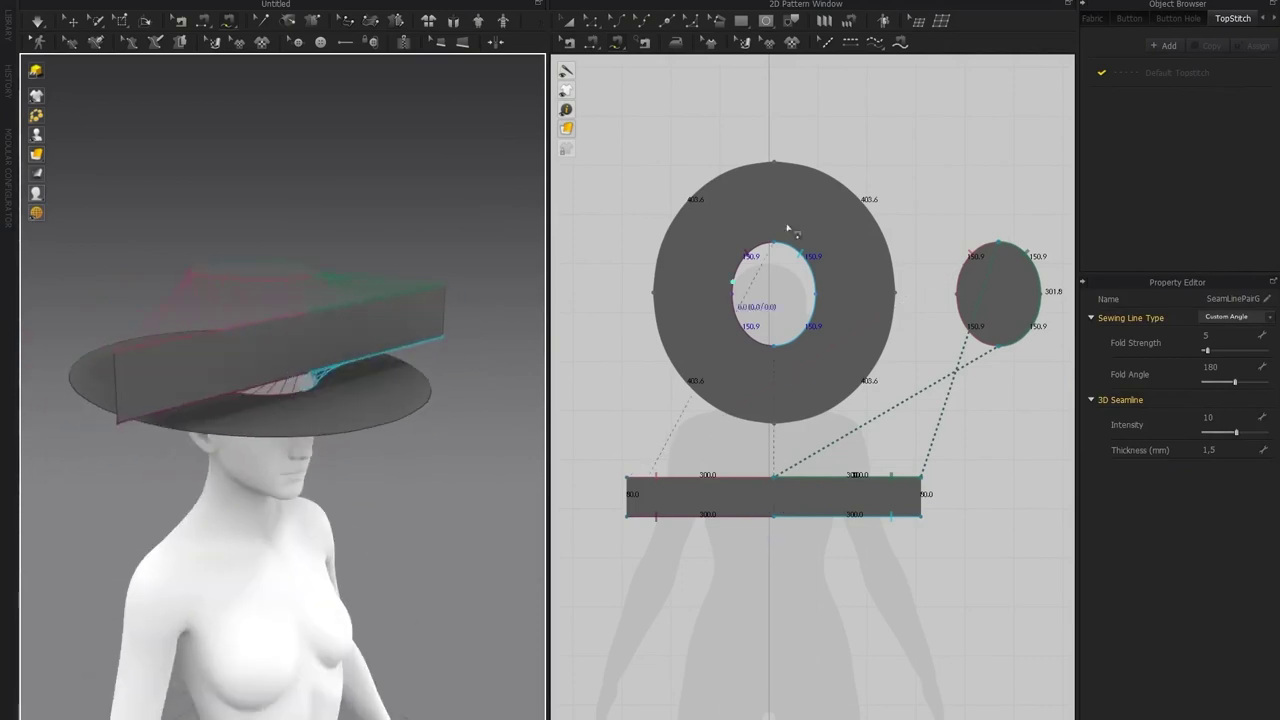
Set the particle distance of all three hat patterns to 10
{"action": "scroll", "coordinate": [788, 219], "scroll_direction": "down", "scroll_amount": 4}
{"action": "left_click", "coordinate": [569, 20]}
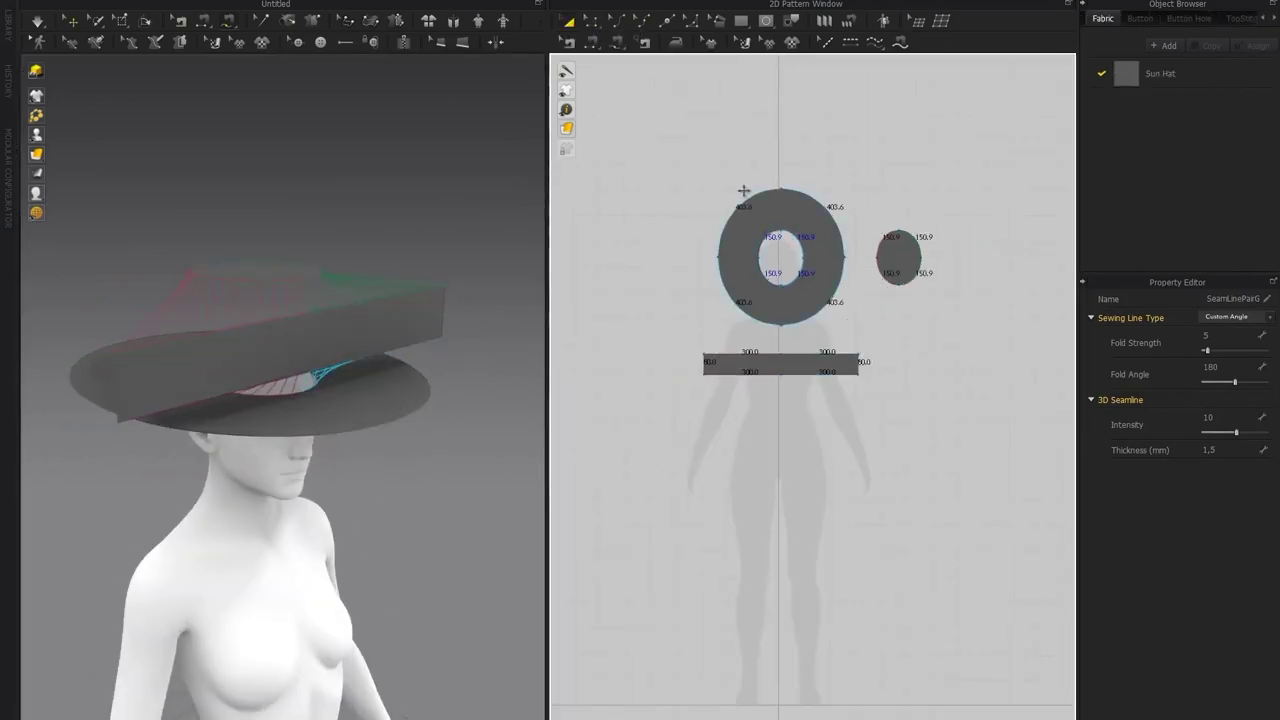
{"action": "key", "text": "ctrl+a"}
{"action": "left_click", "coordinate": [1219, 518]}
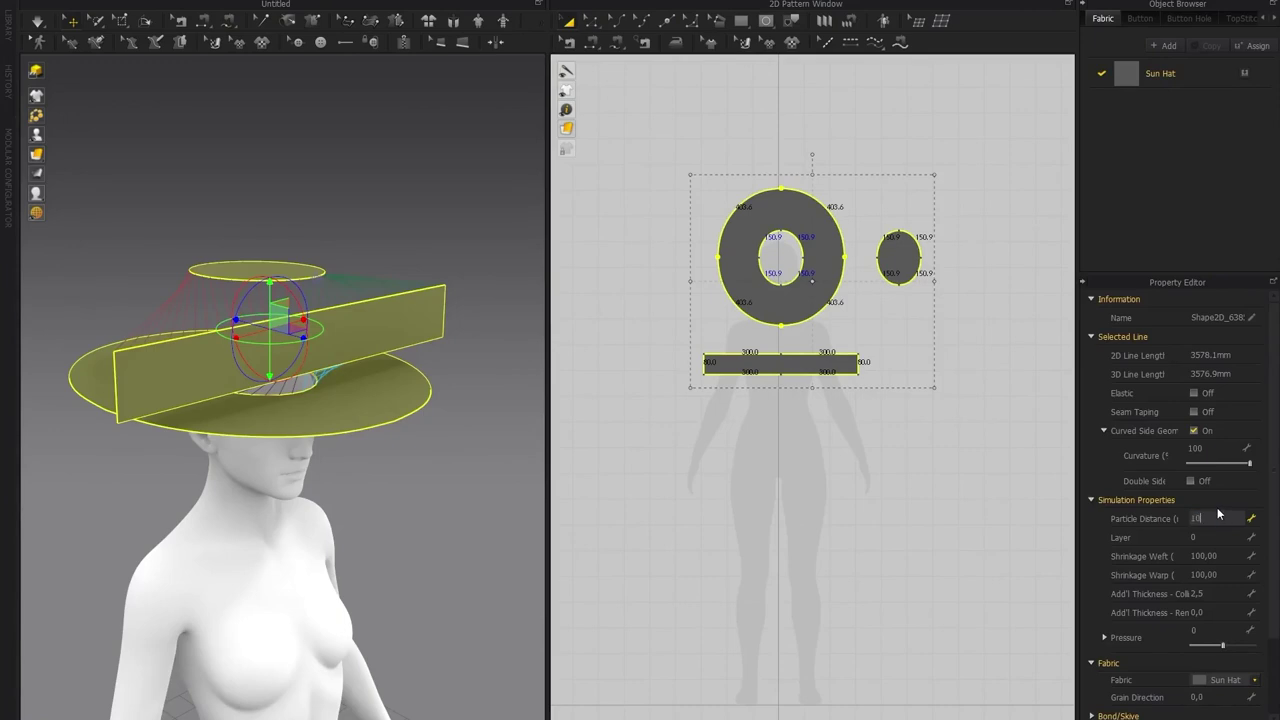
{"action": "key", "text": "Return"}
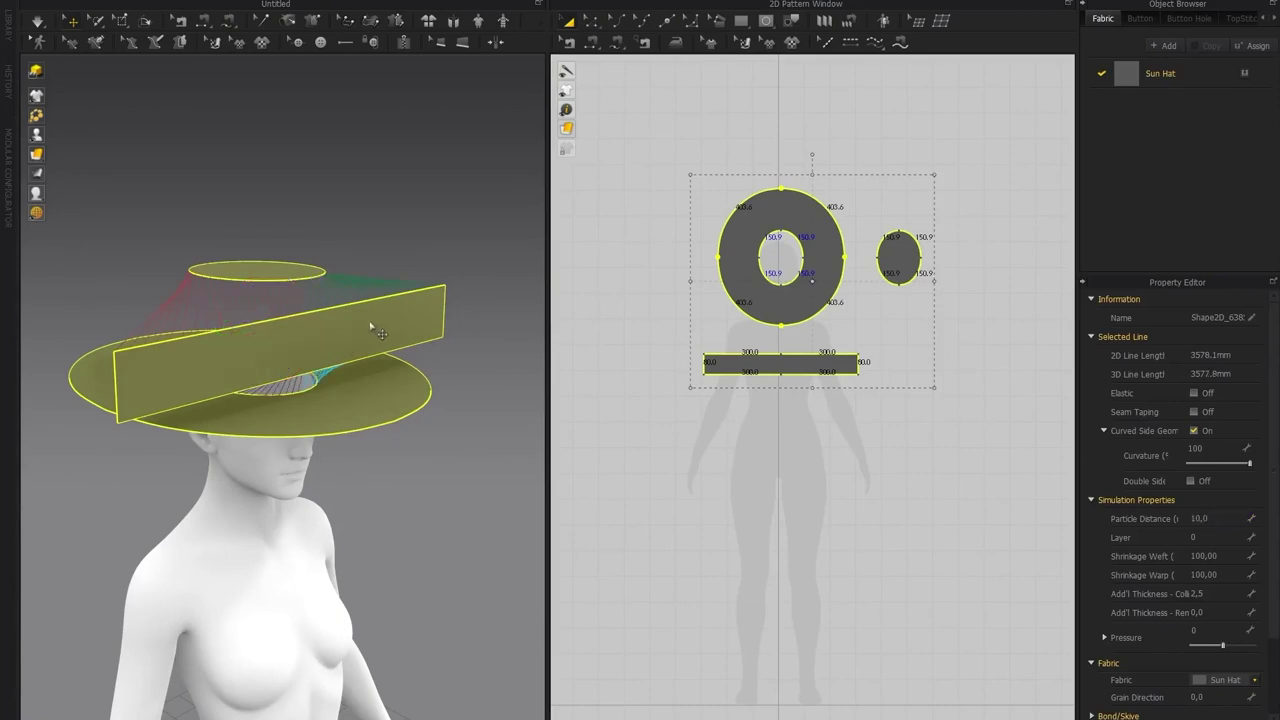
Simulate the sewn hat on the avatar and inspect the back of the crown
{"action": "right_click_drag", "start_coordinate": [336, 336], "coordinate": [282, 355]}
{"action": "key", "text": "space"}
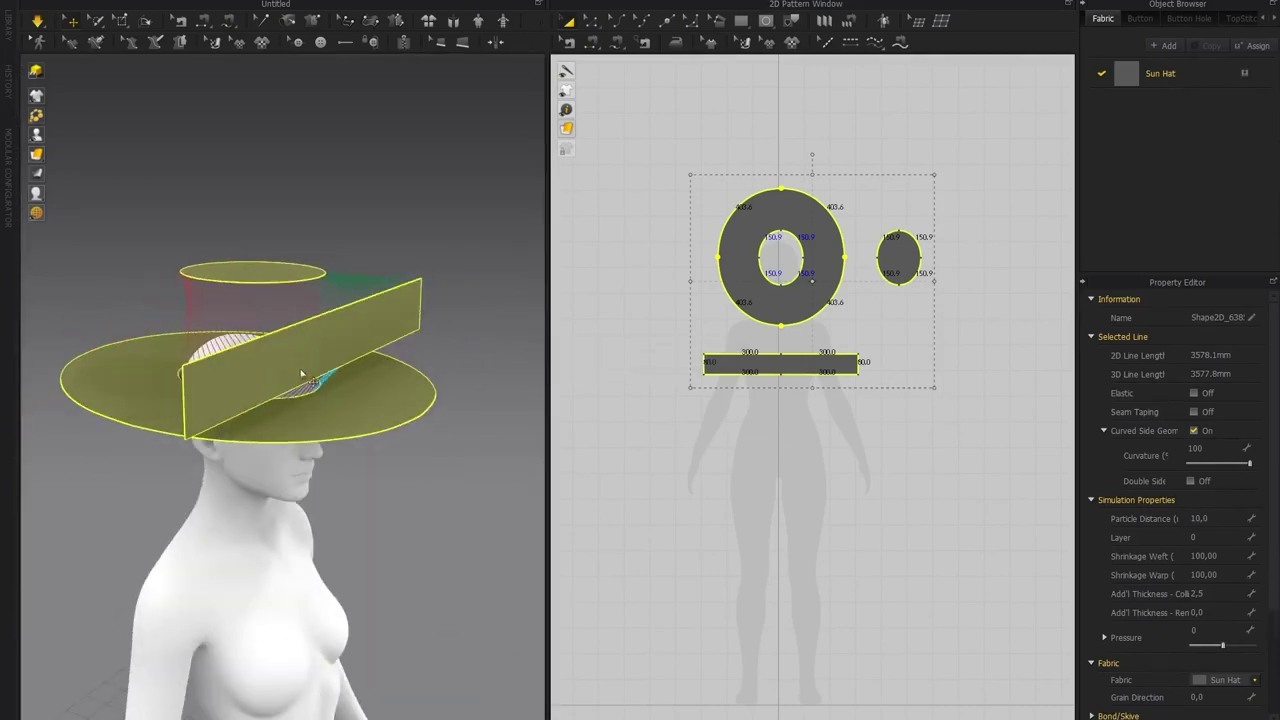
{"action": "mouse_move", "coordinate": [325, 352]}
{"action": "right_mouse_down"}
{"action": "mouse_move", "coordinate": [343, 314]}
{"action": "mouse_move", "coordinate": [306, 309]}
{"action": "mouse_move", "coordinate": [208, 401]}
{"action": "mouse_move", "coordinate": [185, 369]}
{"action": "mouse_move", "coordinate": [329, 329]}
{"action": "right_mouse_up"}
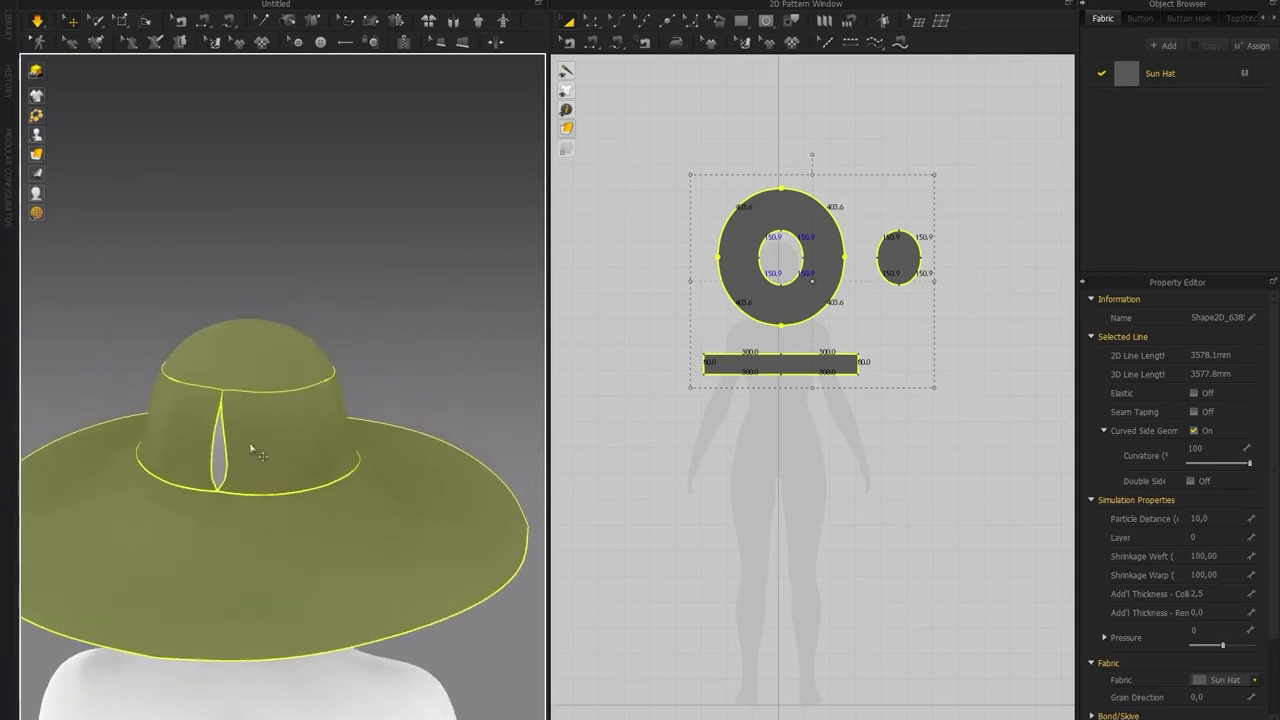
Sew the band's two short ends together and simulate the hat again
{"action": "left_click", "coordinate": [592, 43]}
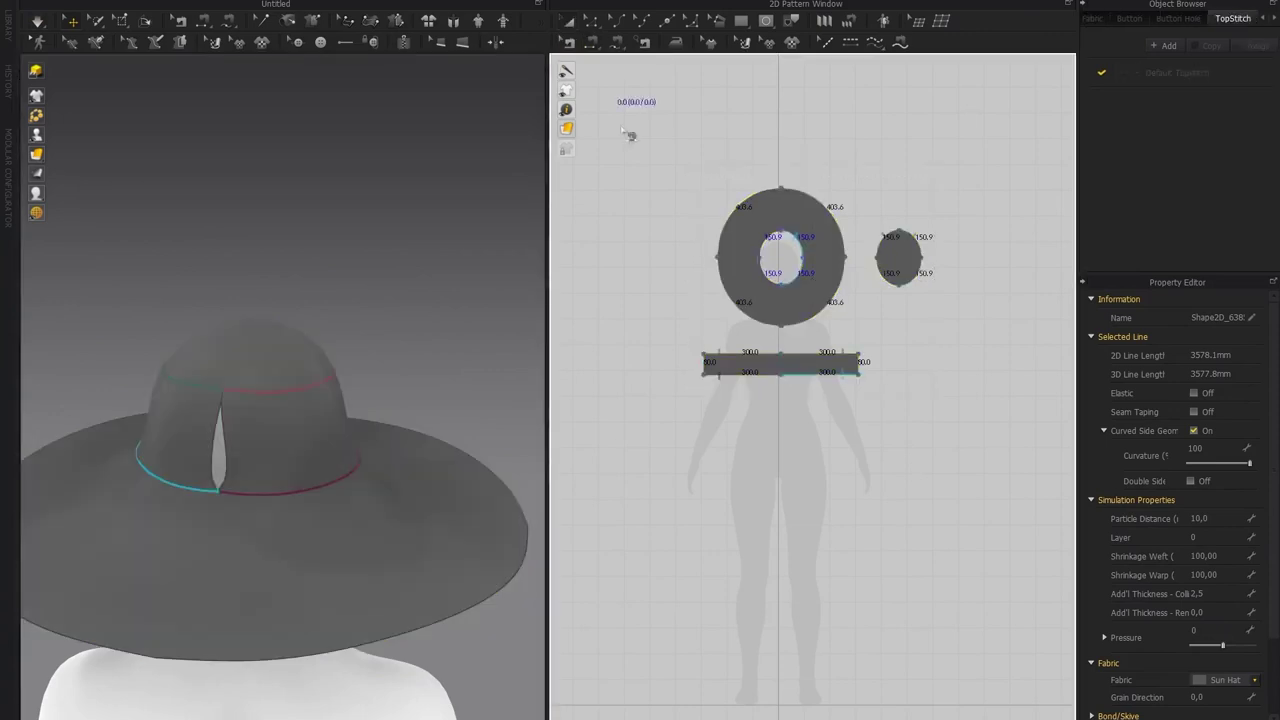
{"action": "scroll", "coordinate": [715, 410], "scroll_direction": "up", "scroll_amount": 2}
{"action": "left_click", "coordinate": [910, 350]}
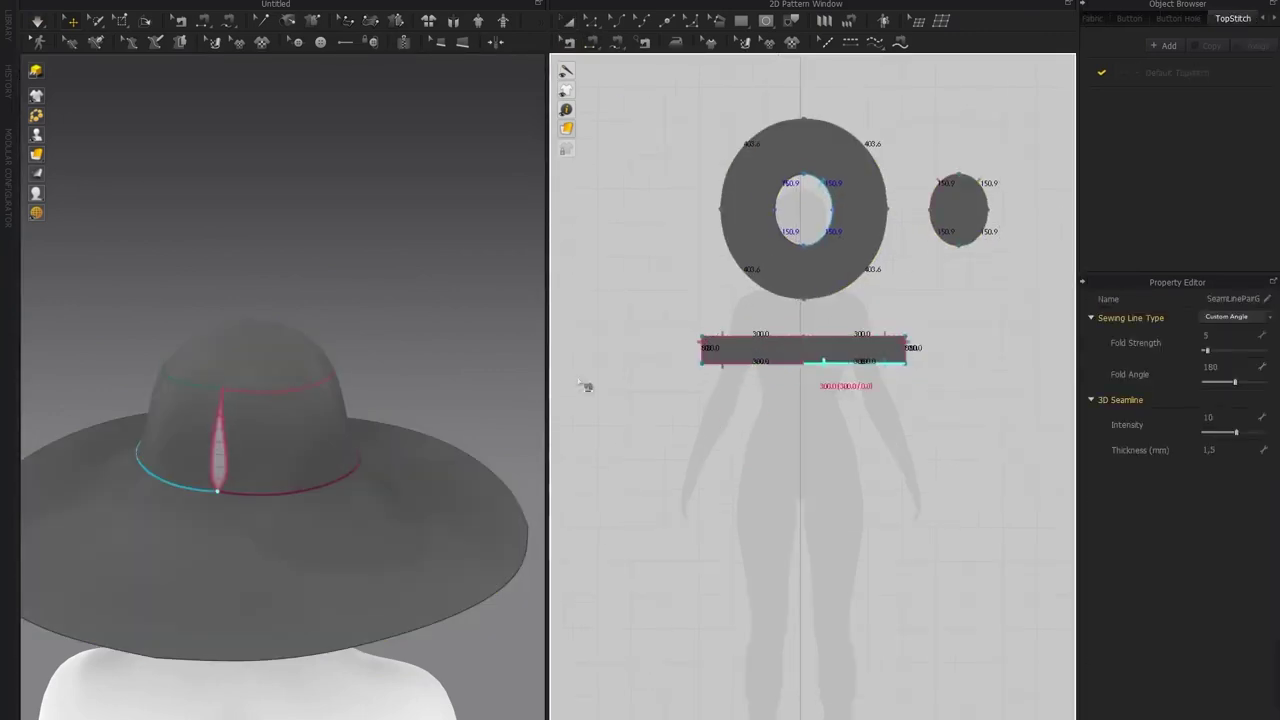
{"action": "key", "text": "space"}
{"action": "right_click_drag", "start_coordinate": [232, 455], "coordinate": [106, 409]}
{"action": "right_click_drag", "start_coordinate": [217, 440], "coordinate": [266, 380]}
Shorten the side band so each half of its long edges is about 264.5 mm, and simulate the hat
{"action": "left_click", "coordinate": [263, 358]}
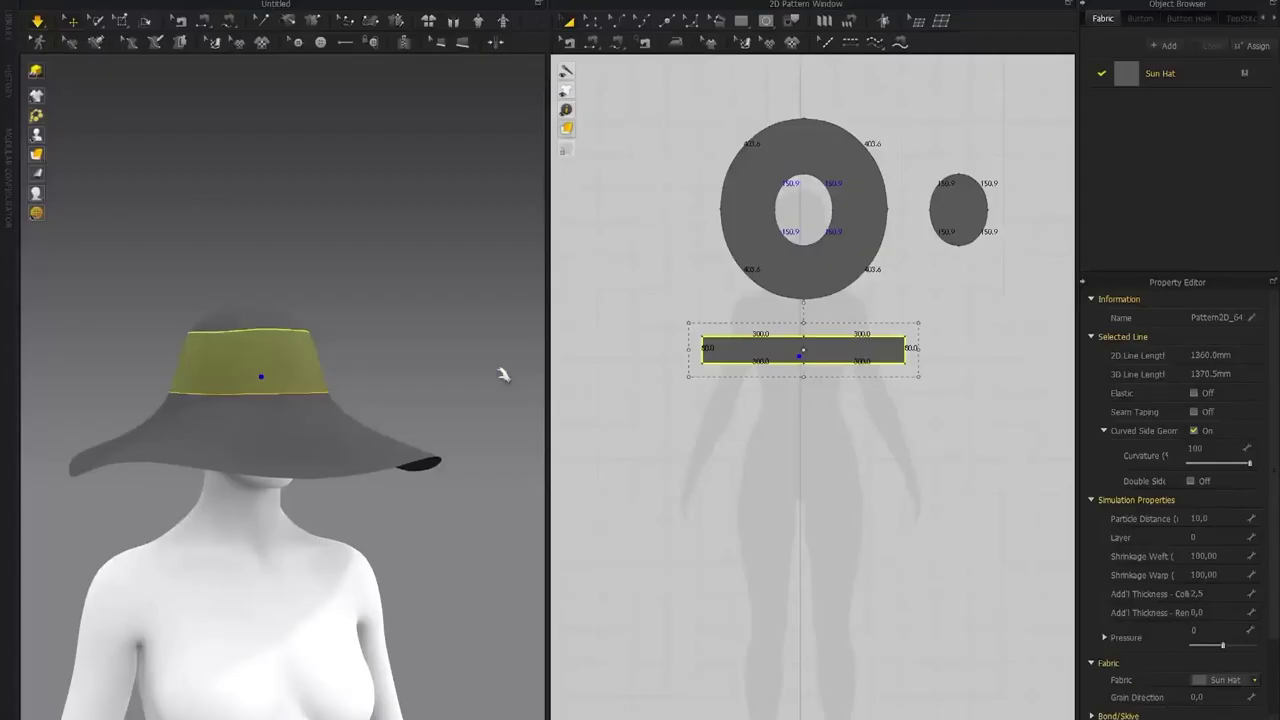
{"action": "scroll", "coordinate": [666, 143], "scroll_direction": "up", "scroll_amount": 3}
{"action": "scroll", "coordinate": [666, 143], "scroll_direction": "down", "scroll_amount": 2}
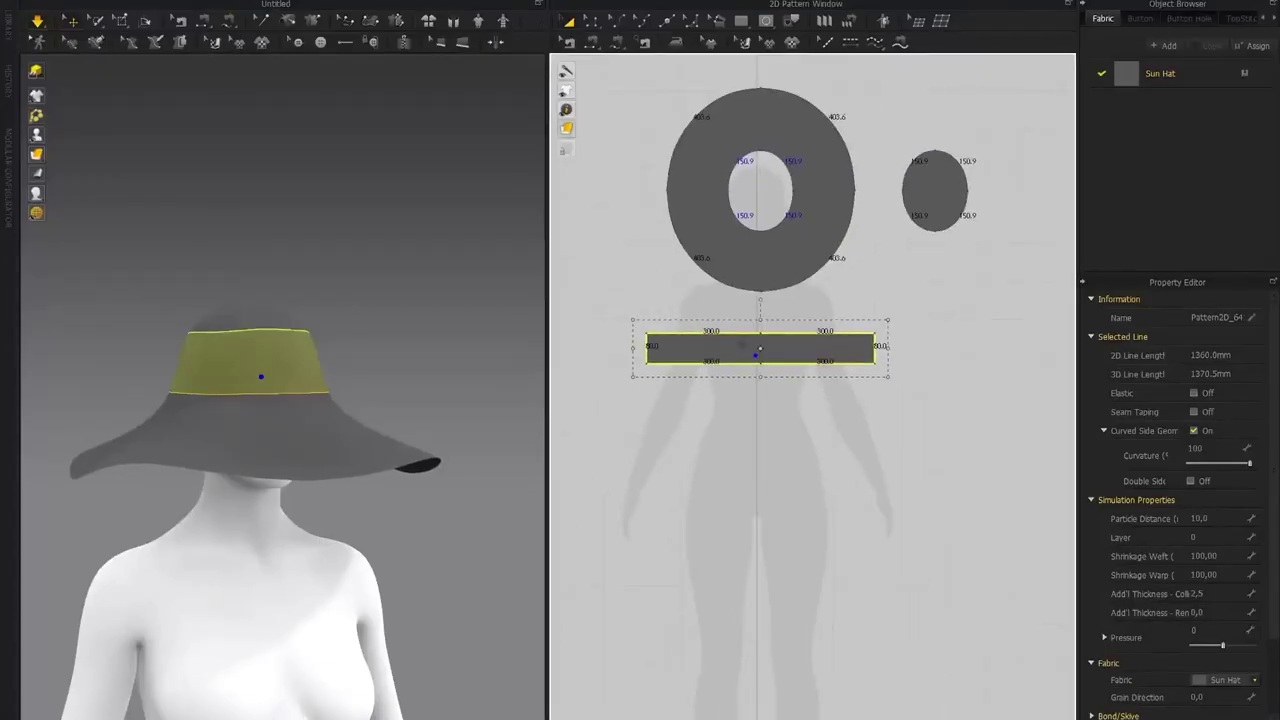
{"action": "scroll", "coordinate": [755, 347], "scroll_direction": "up", "scroll_amount": 1}
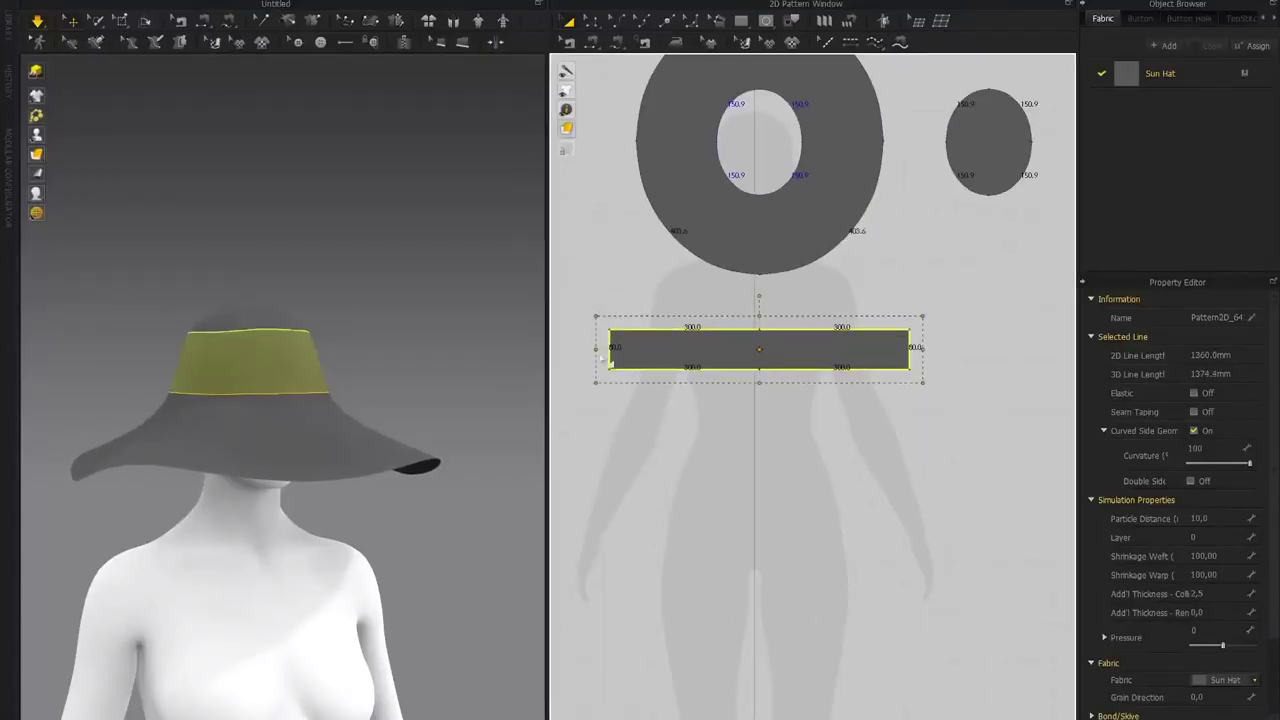
{"action": "left_click_drag", "start_coordinate": [599, 350], "coordinate": [615, 351]}
{"action": "key", "text": "space"}
{"action": "mouse_move", "coordinate": [258, 358]}
{"action": "right_mouse_down"}
{"action": "mouse_move", "coordinate": [271, 369]}
{"action": "mouse_move", "coordinate": [231, 364]}
{"action": "mouse_move", "coordinate": [252, 382]}
{"action": "right_mouse_up"}
Scale down the crown oval uniformly so each quarter of its outline is about 134.3 mm
{"action": "left_click", "coordinate": [988, 140]}
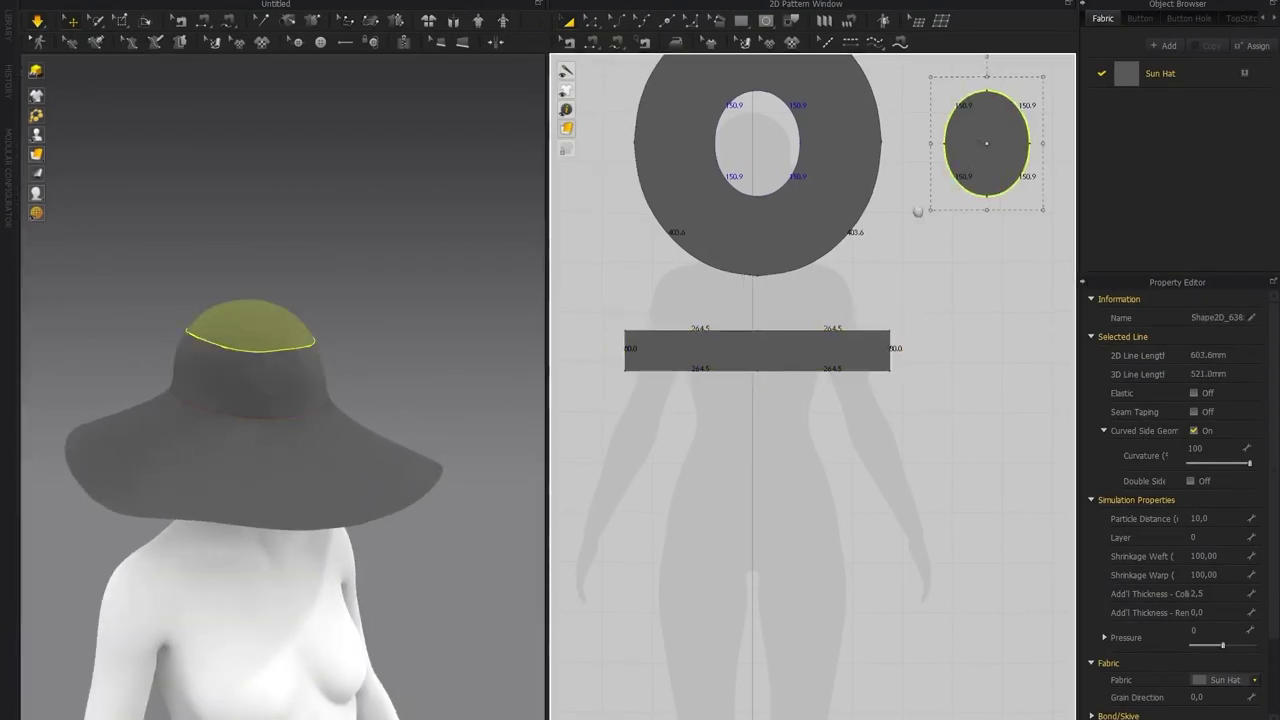
{"action": "right_click_drag", "start_coordinate": [988, 140], "coordinate": [843, 233]}
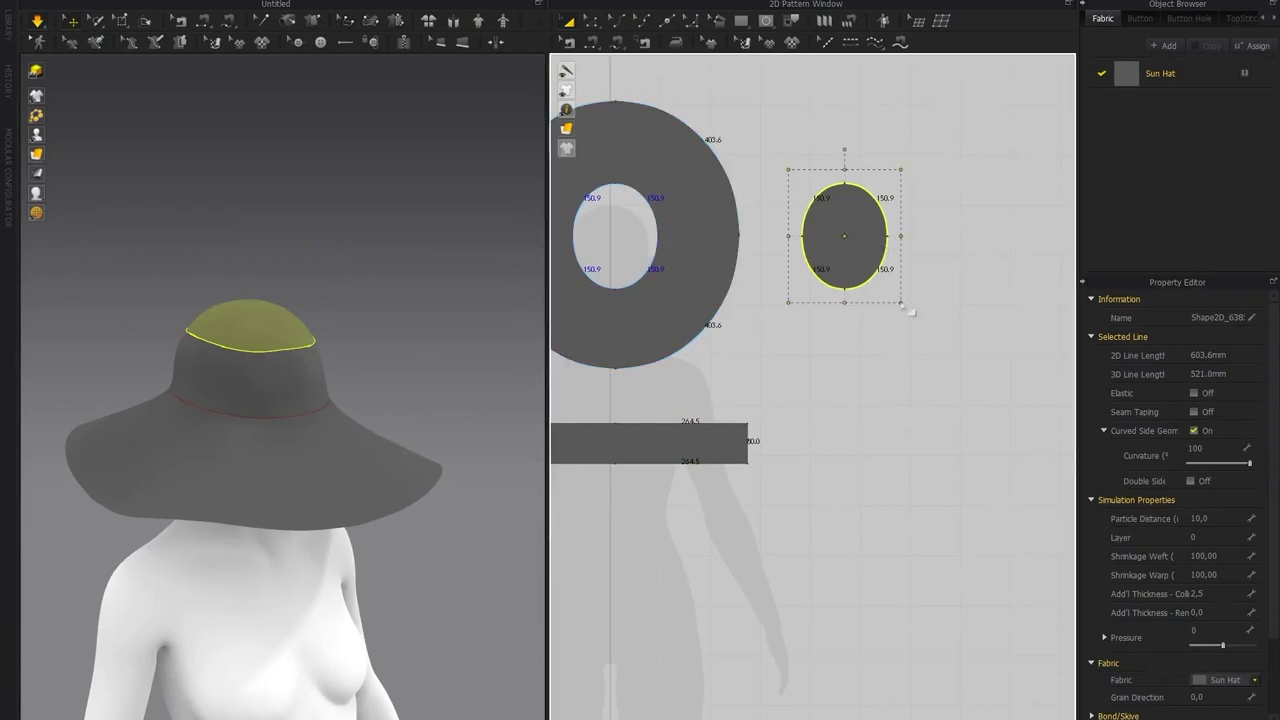
{"action": "left_click_drag", "start_coordinate": [893, 296], "coordinate": [888, 291]}
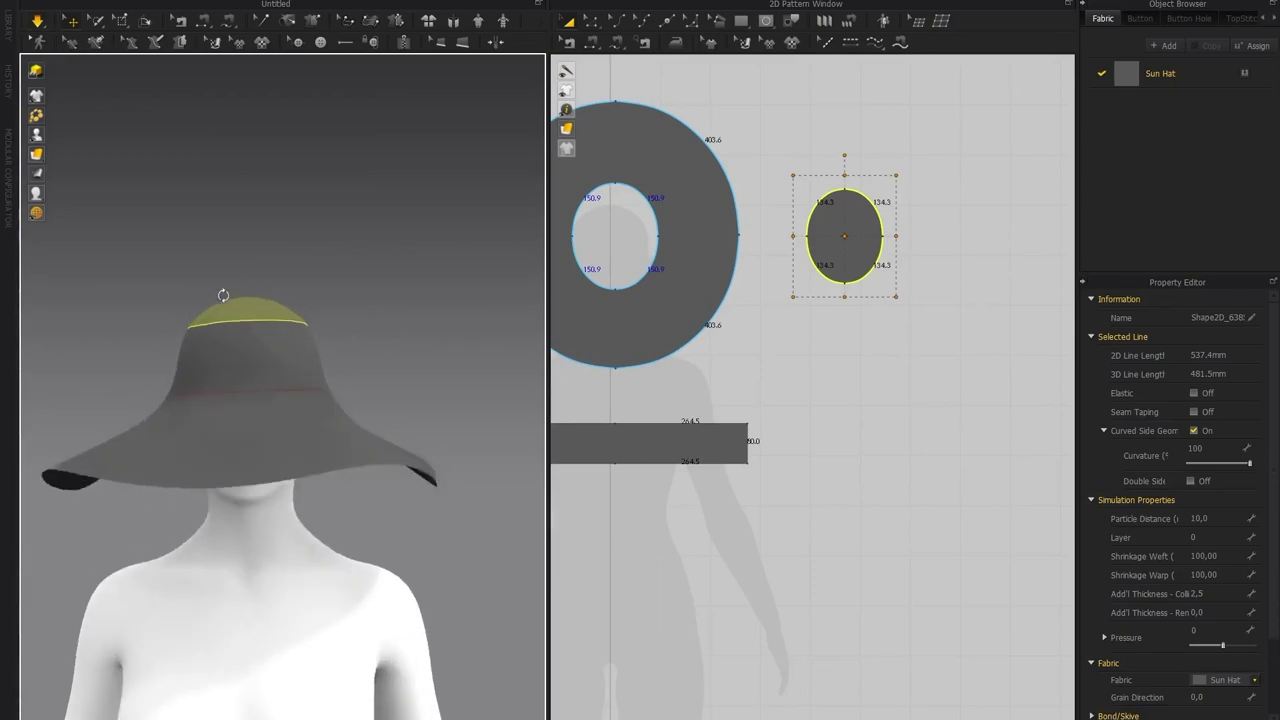
Offset the crown oval's outline inward as one internal line at a distance of 5 mm
{"action": "scroll", "coordinate": [806, 214], "scroll_direction": "up", "scroll_amount": 3}
{"action": "scroll", "coordinate": [642, 294], "scroll_direction": "down", "scroll_amount": 1}
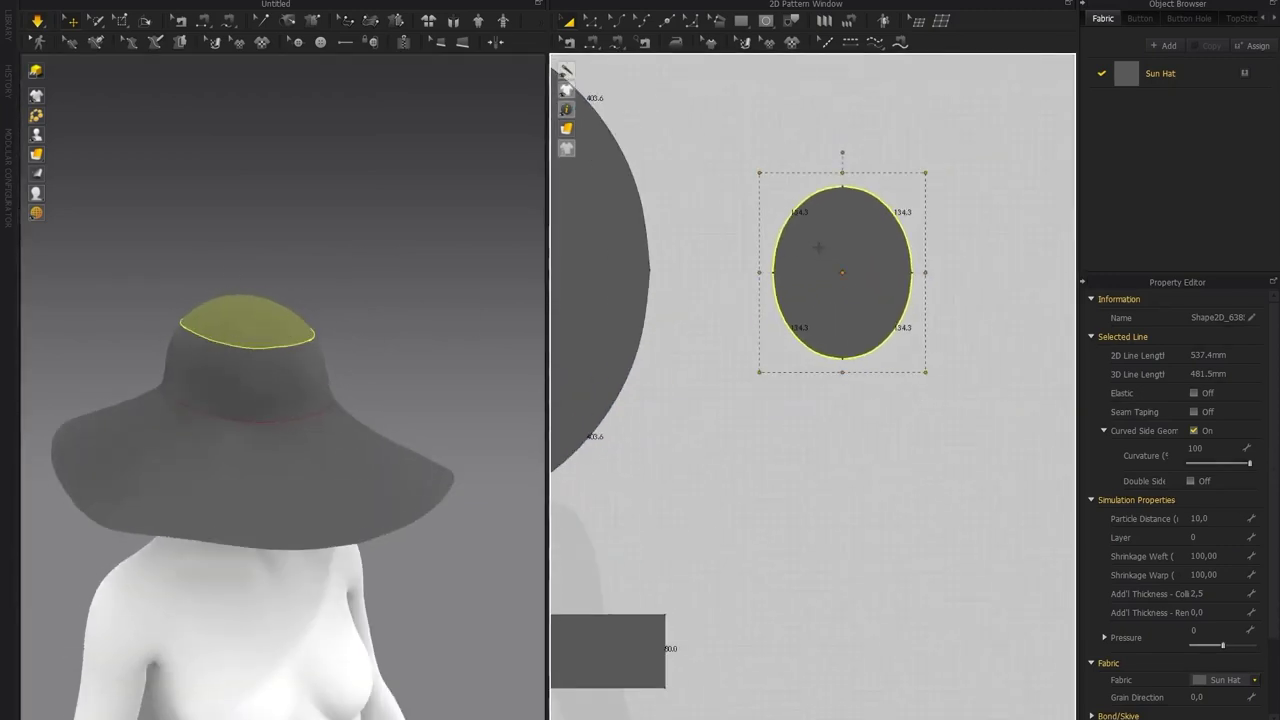
{"action": "right_click", "coordinate": [818, 247]}
{"action": "left_click", "coordinate": [873, 464]}
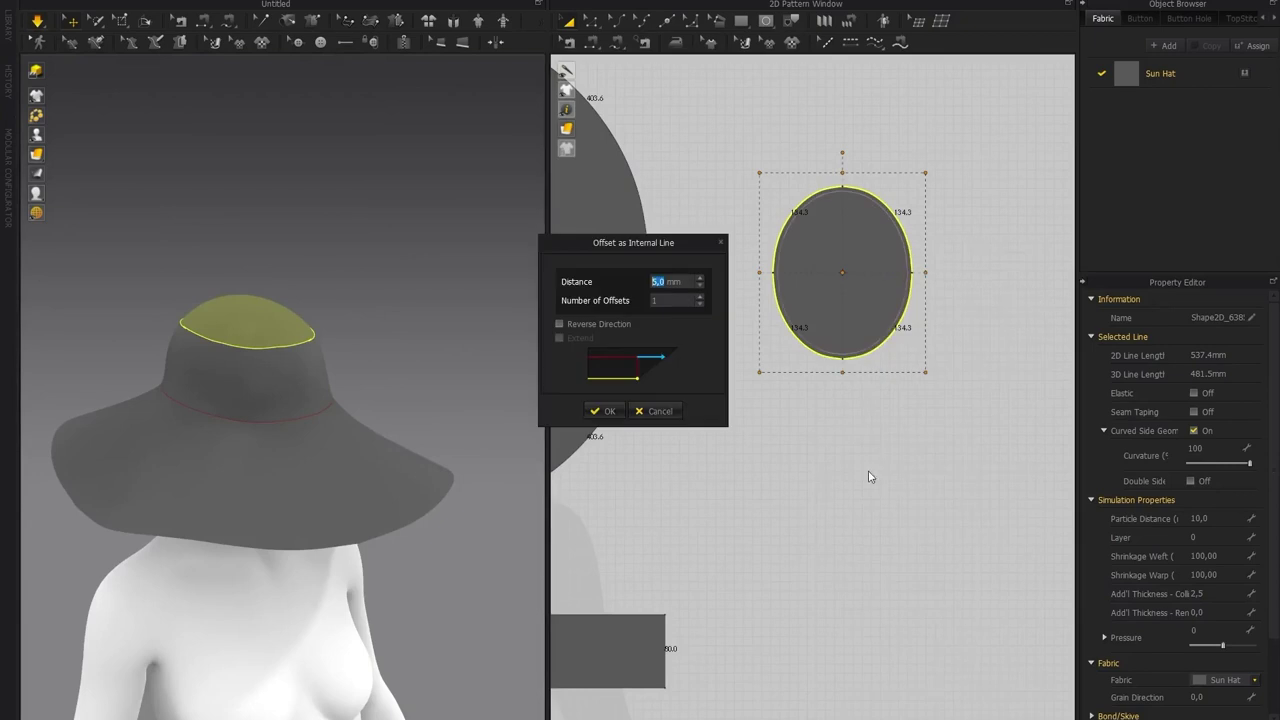
{"action": "left_click", "coordinate": [605, 412]}
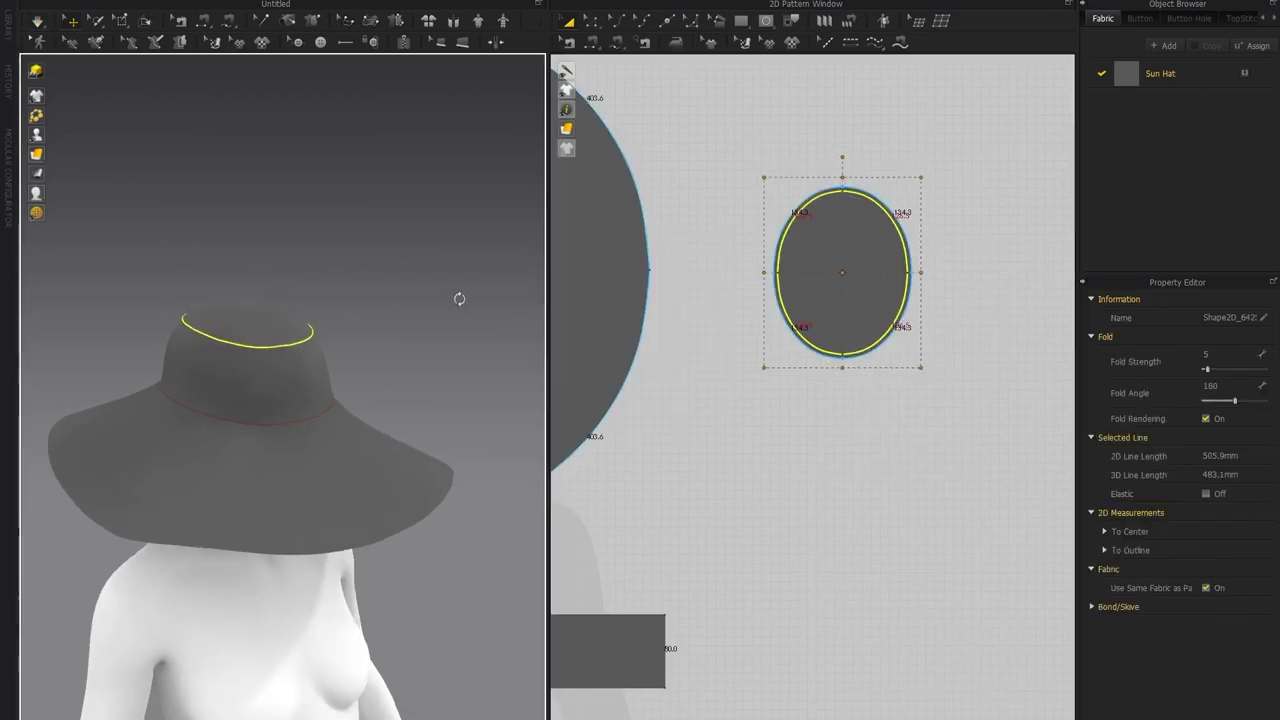
Lower the fold angle of the crown's internal line to about 158 with the simulation running
{"action": "scroll", "coordinate": [331, 307], "scroll_direction": "up", "scroll_amount": 3}
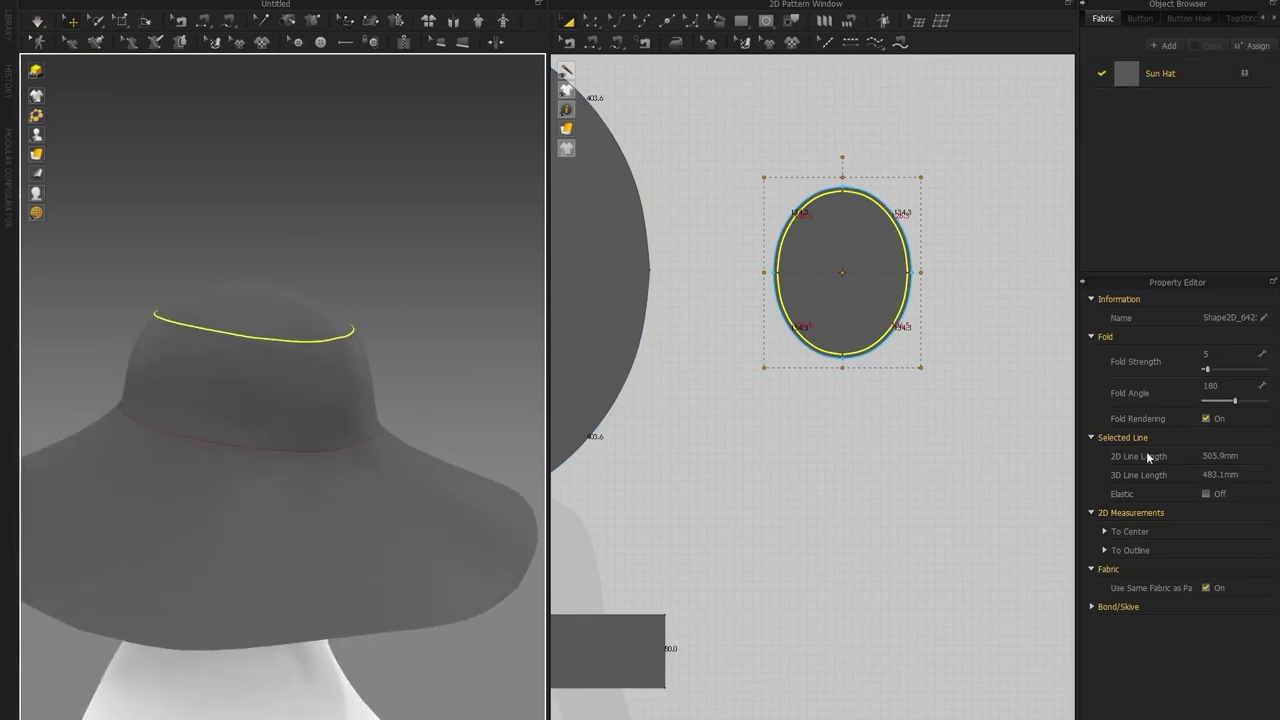
{"action": "mouse_move", "coordinate": [1237, 403]}
{"action": "left_mouse_down"}
{"action": "mouse_move", "coordinate": [1222, 404]}
{"action": "mouse_move", "coordinate": [1237, 408]}
{"action": "left_mouse_up"}
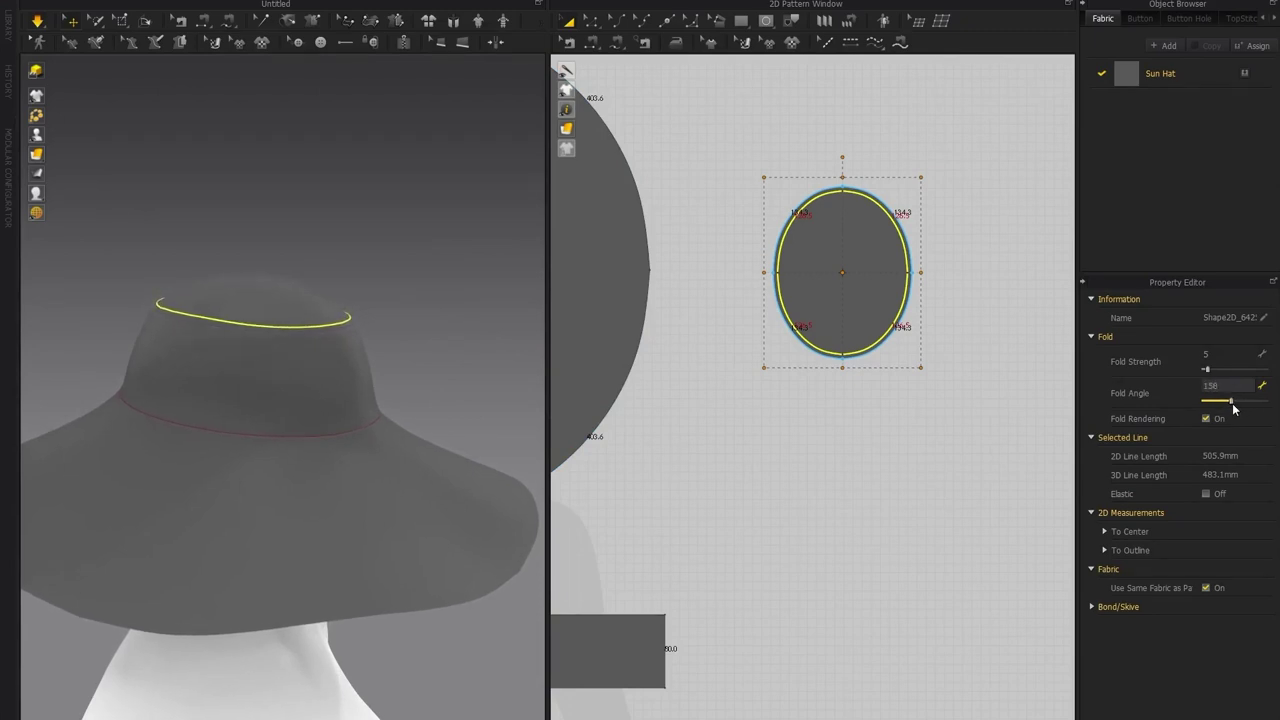
{"action": "right_click_drag", "start_coordinate": [408, 311], "coordinate": [208, 310]}
{"action": "left_click", "coordinate": [364, 341]}
{"action": "right_click_drag", "start_coordinate": [360, 343], "coordinate": [310, 300]}
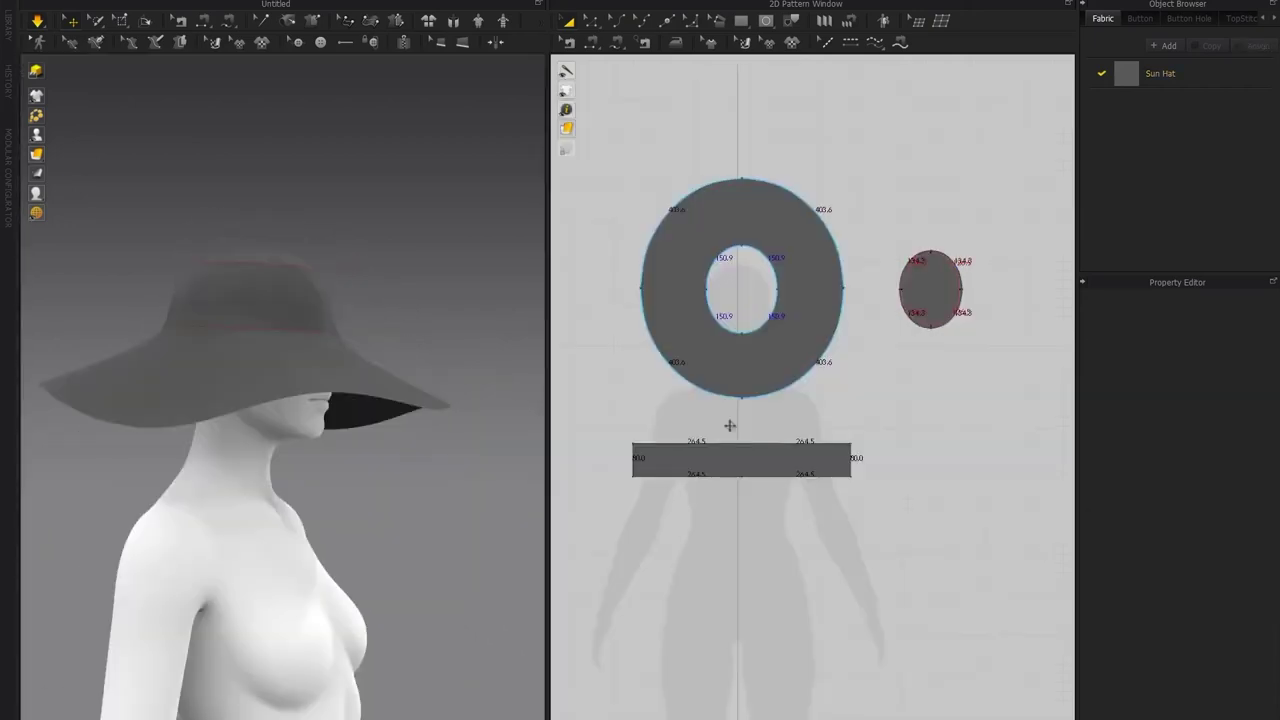
Offset the brim's entire outer outline inward as one internal line at a distance of 5 mm
{"action": "left_click", "coordinate": [591, 22]}
{"action": "left_click", "coordinate": [672, 268]}
{"action": "left_click", "coordinate": [834, 389], "text": "shift"}
{"action": "left_click", "coordinate": [858, 259], "text": "shift"}
{"action": "right_click", "coordinate": [858, 259]}
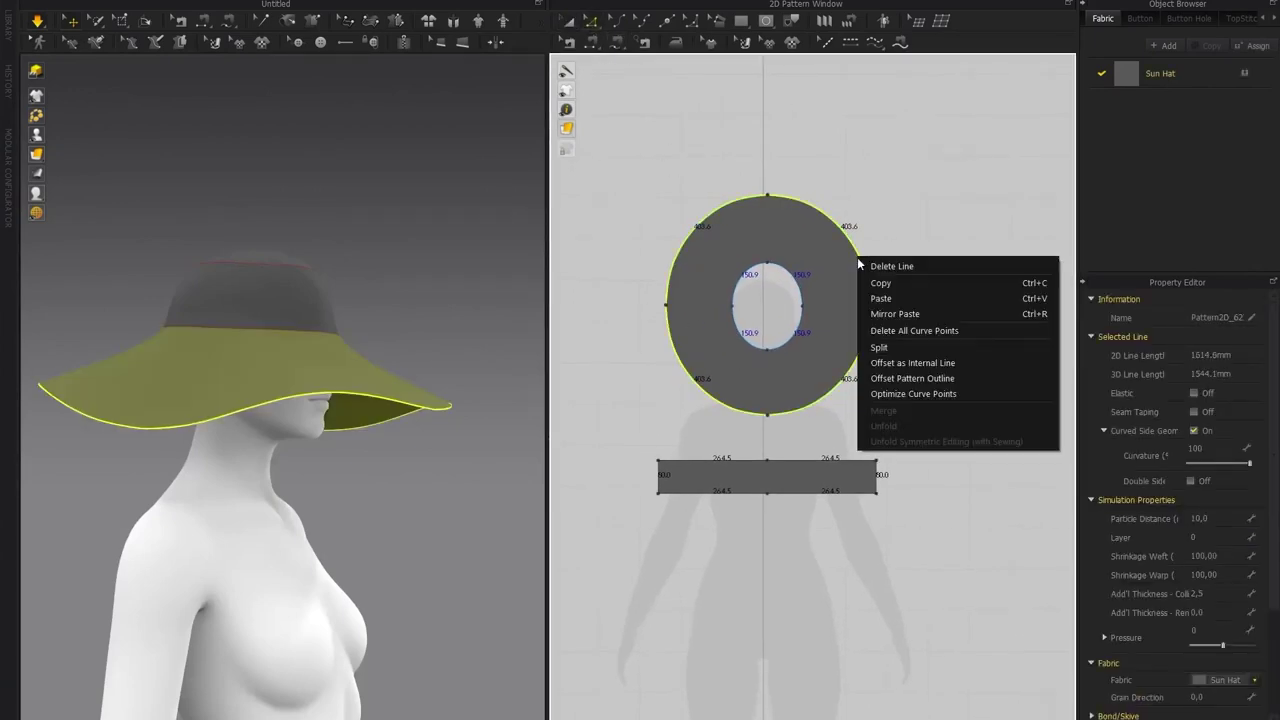
{"action": "left_click", "coordinate": [910, 364]}
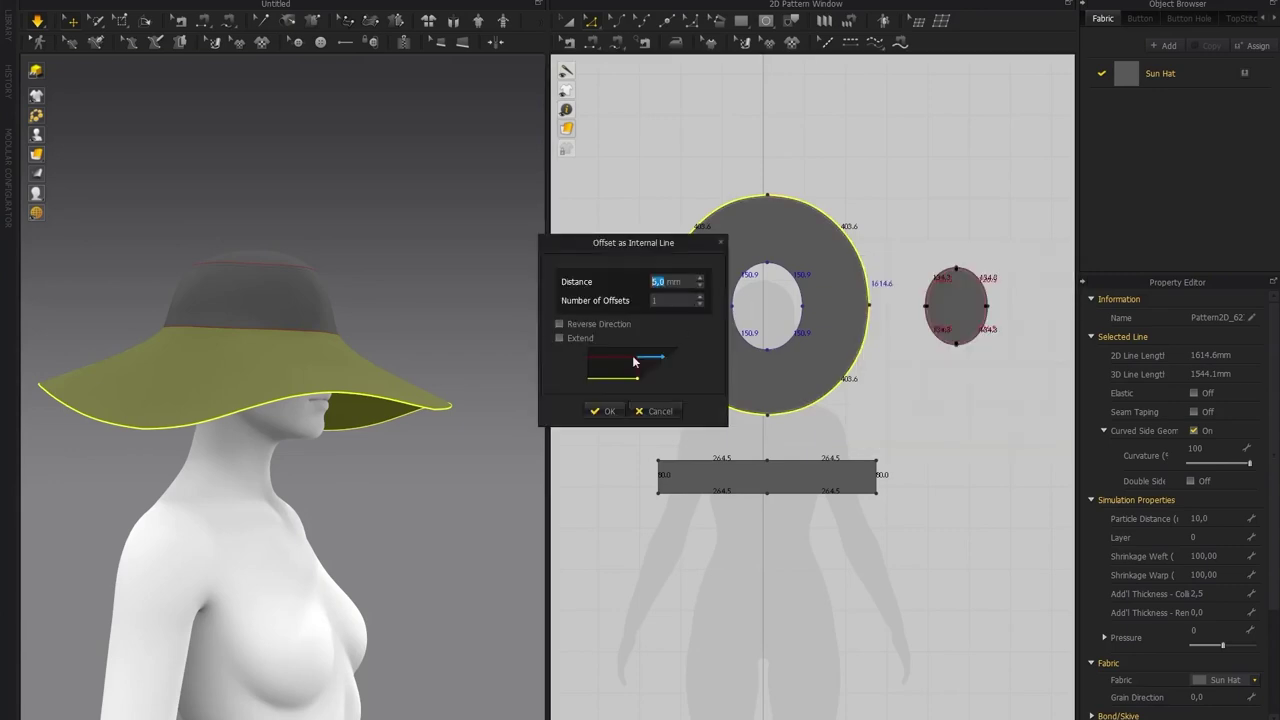
{"action": "left_click", "coordinate": [600, 412]}
Simulate the hat and set the fold angle of the brim's internal line to 20
{"action": "right_click_drag", "start_coordinate": [434, 283], "coordinate": [489, 314]}
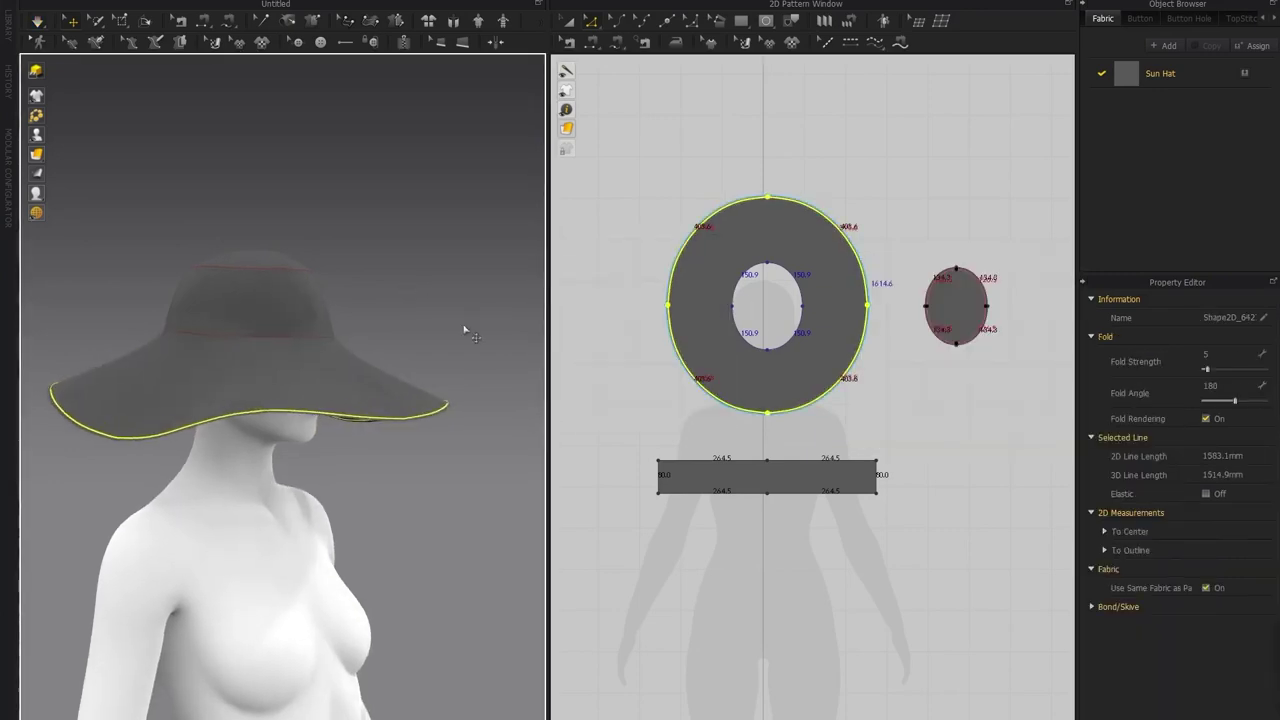
{"action": "scroll", "coordinate": [489, 315], "scroll_direction": "up", "scroll_amount": 2}
{"action": "middle_click_drag", "start_coordinate": [369, 350], "coordinate": [390, 350]}
{"action": "key", "text": "space"}
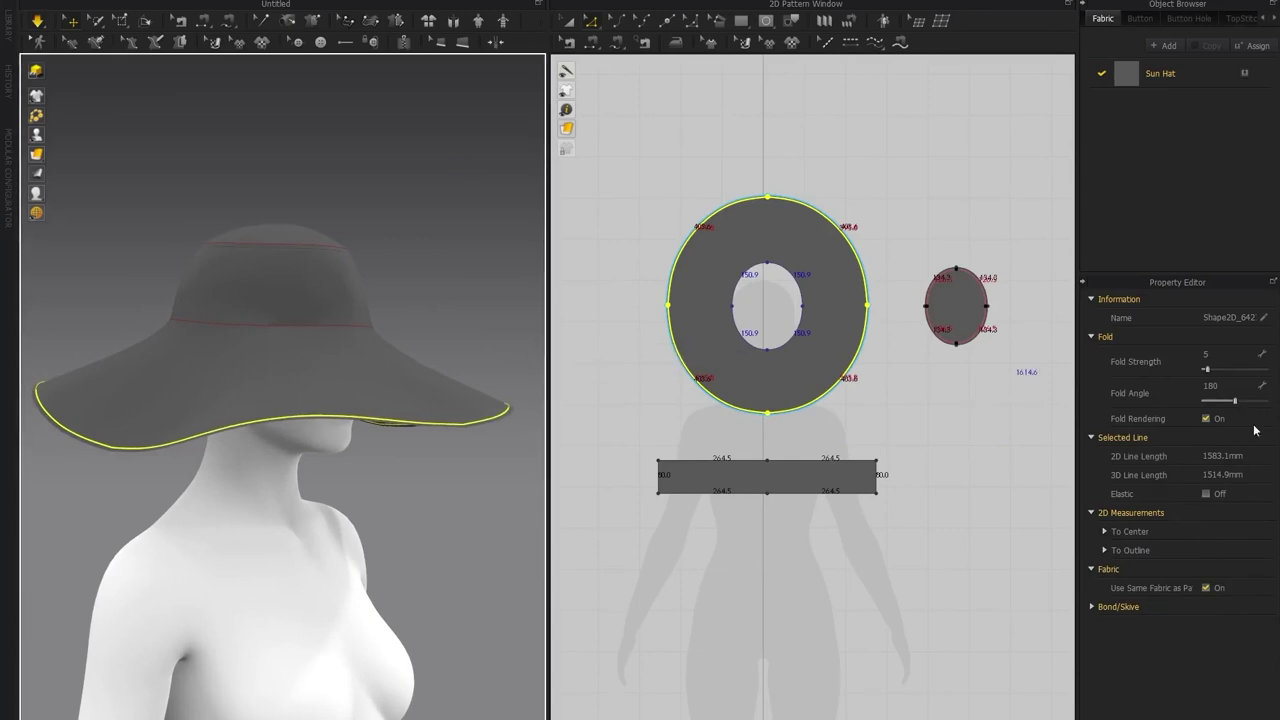
{"action": "left_click_drag", "start_coordinate": [1236, 403], "coordinate": [1220, 403]}
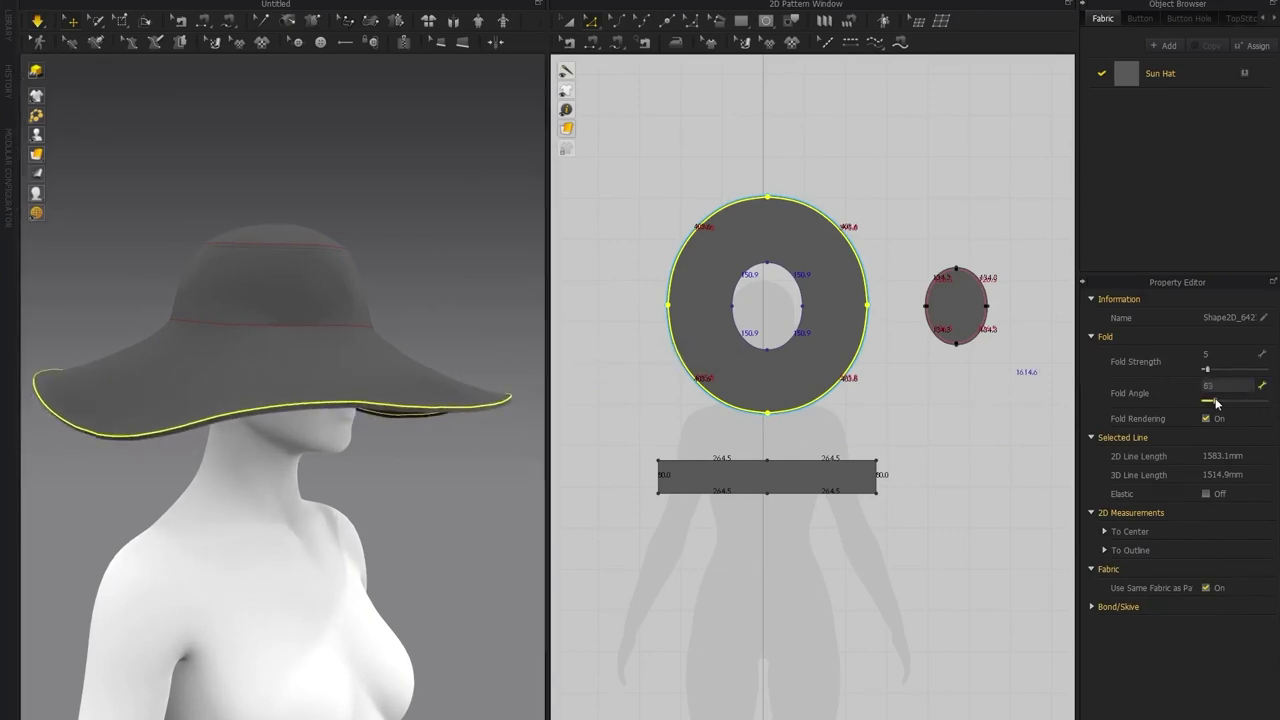
{"action": "mouse_move", "coordinate": [1220, 403]}
{"action": "left_mouse_down"}
{"action": "mouse_move", "coordinate": [1203, 402]}
{"action": "mouse_move", "coordinate": [1245, 403]}
{"action": "mouse_move", "coordinate": [1208, 401]}
{"action": "left_mouse_up"}
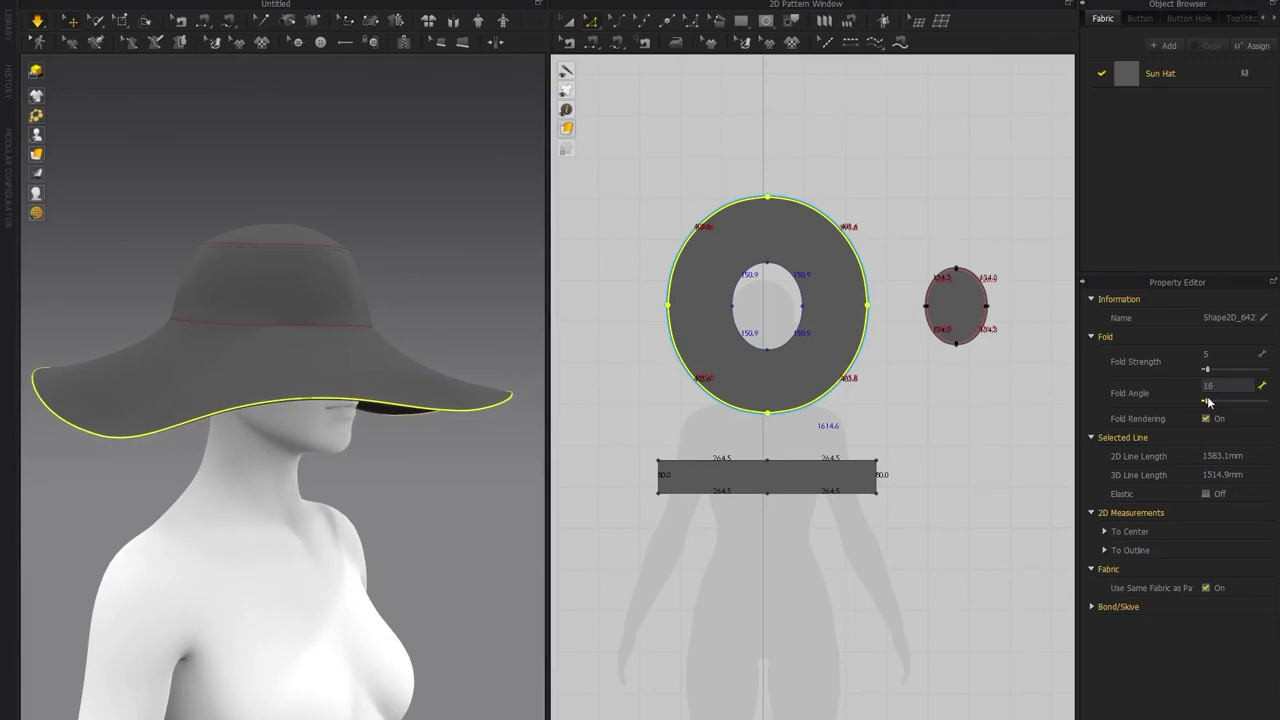
{"action": "right_click_drag", "start_coordinate": [413, 283], "coordinate": [488, 287]}
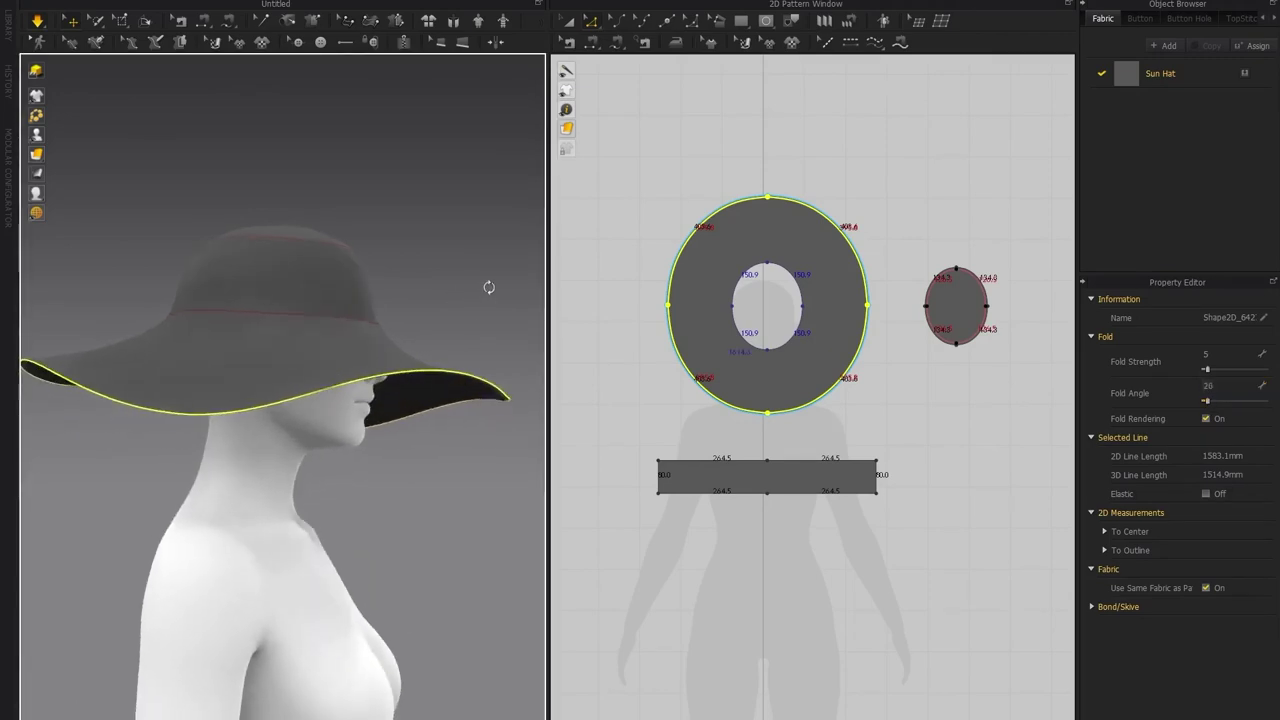
{"action": "right_click_drag", "start_coordinate": [477, 392], "coordinate": [398, 334]}
{"action": "left_click", "coordinate": [418, 331]}
{"action": "scroll", "coordinate": [765, 262], "scroll_direction": "down", "scroll_amount": 2}
Select all three hat patterns, reposition and tilt them back on the avatar's head, and simulate the fit
{"action": "left_click", "coordinate": [566, 22]}
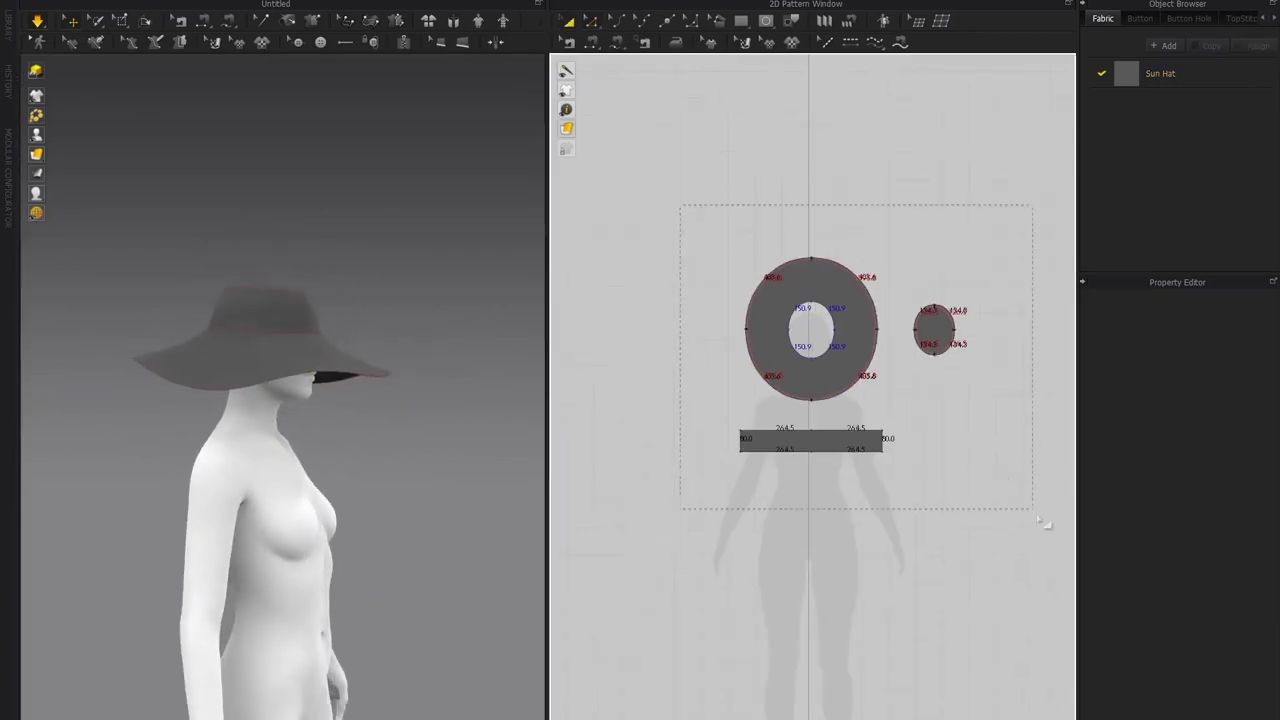
{"action": "left_click_drag", "start_coordinate": [1043, 521], "coordinate": [1045, 523]}
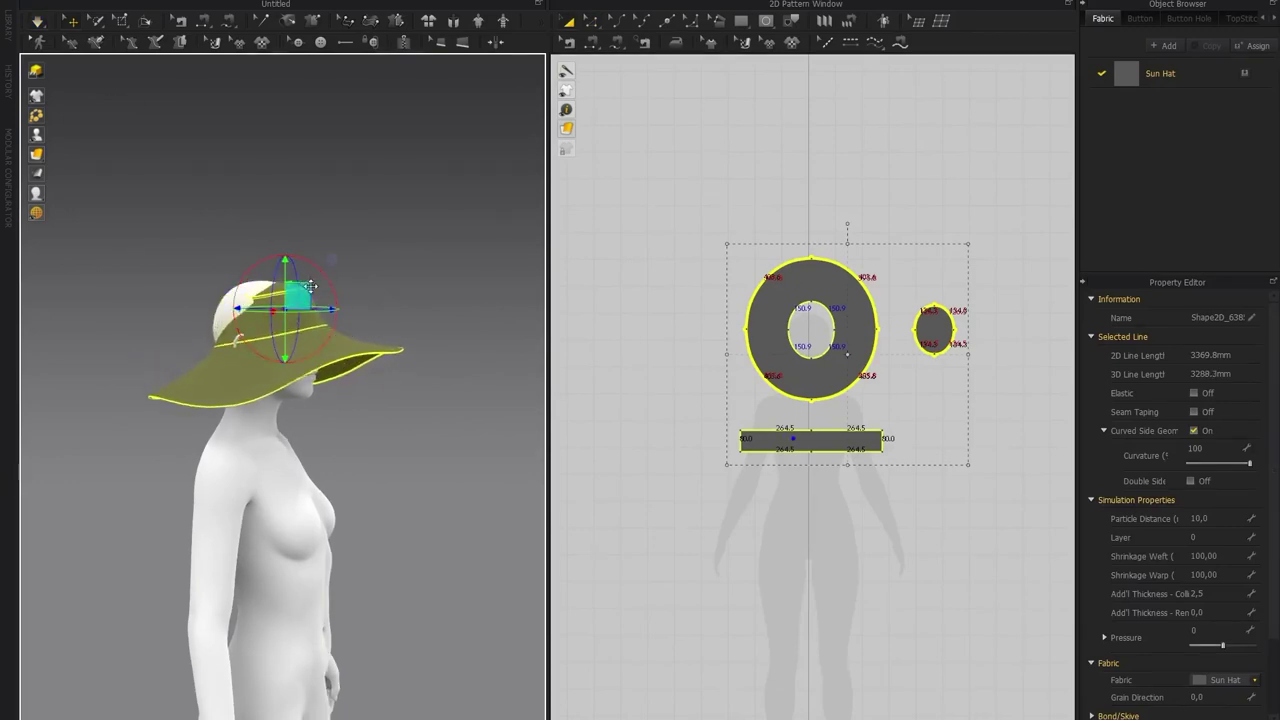
{"action": "left_click_drag", "start_coordinate": [285, 268], "coordinate": [285, 250]}
{"action": "right_click_drag", "start_coordinate": [325, 288], "coordinate": [325, 297]}
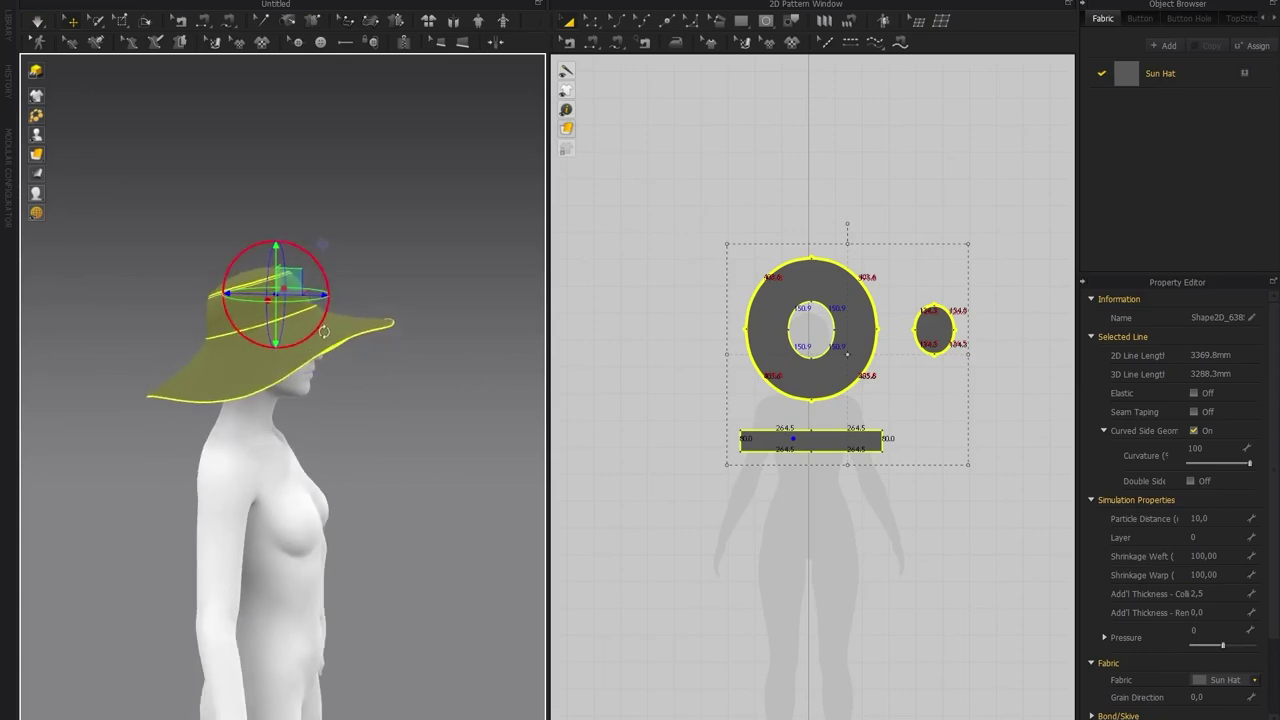
{"action": "right_click_drag", "start_coordinate": [338, 294], "coordinate": [292, 290]}
{"action": "key", "text": "space"}
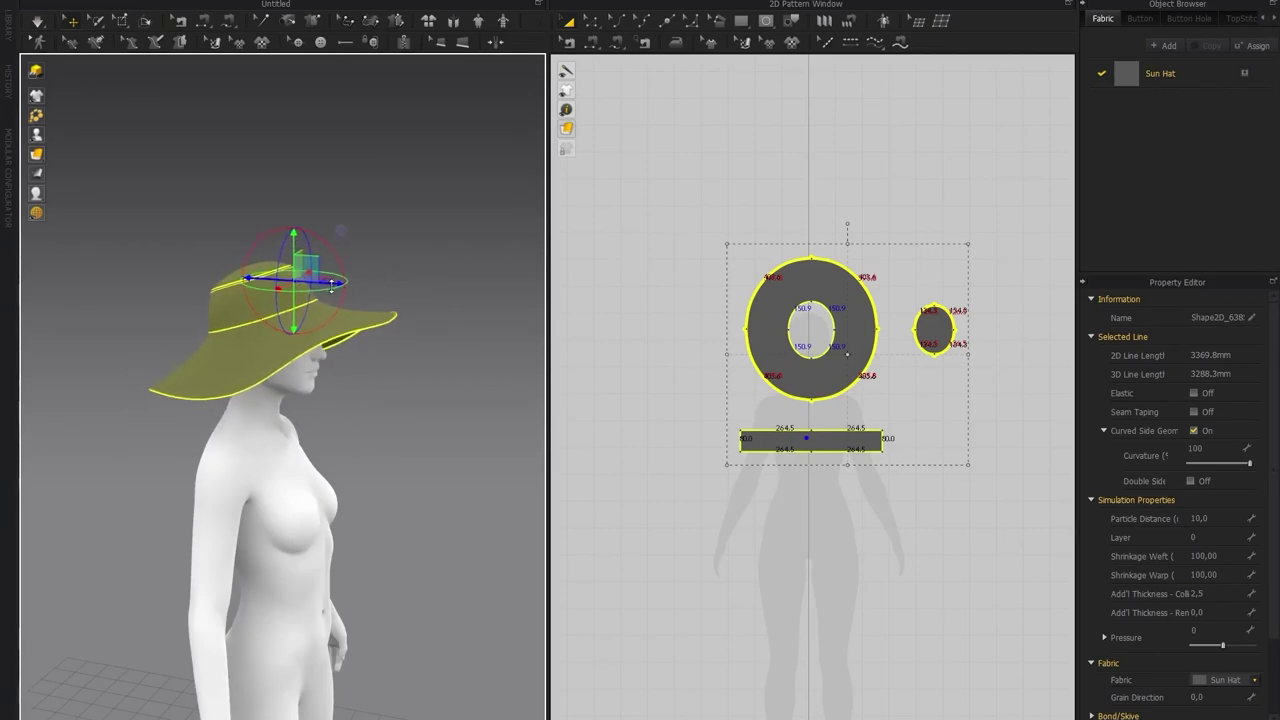
{"action": "right_click_drag", "start_coordinate": [418, 318], "coordinate": [268, 363]}
{"action": "right_click_drag", "start_coordinate": [331, 388], "coordinate": [339, 337]}
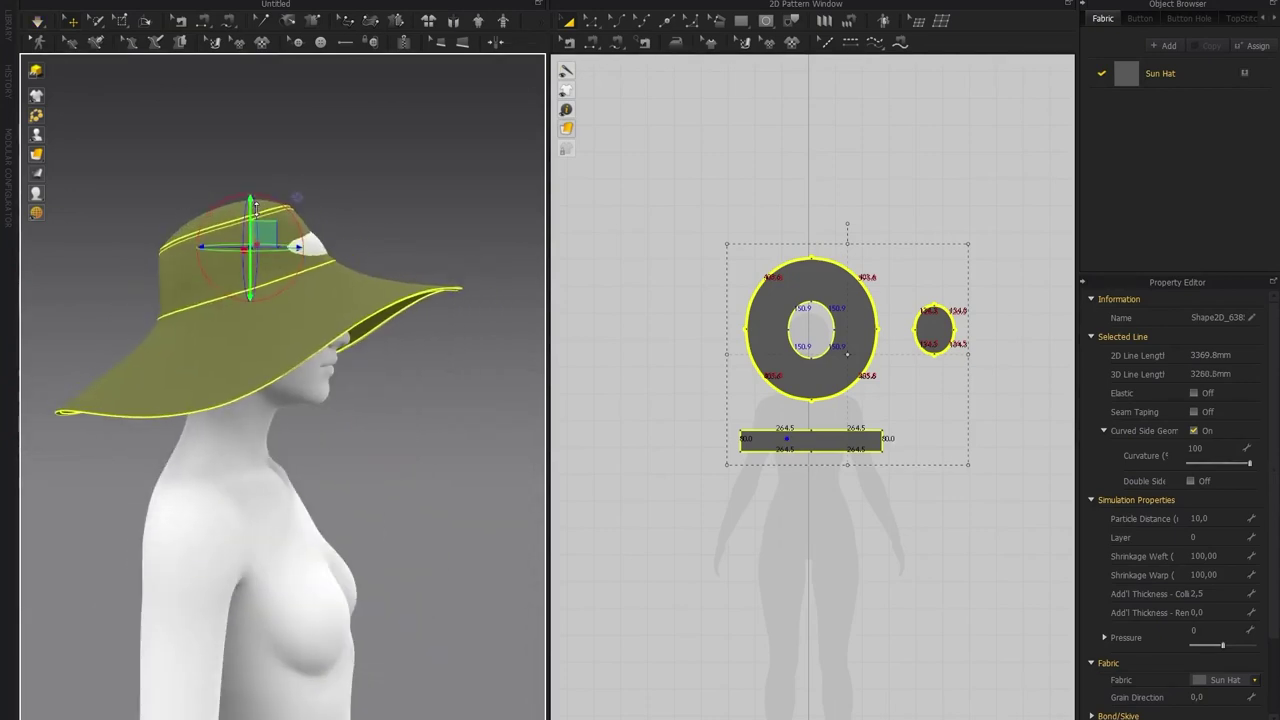
{"action": "right_click_drag", "start_coordinate": [357, 294], "coordinate": [20, 300]}
{"action": "left_click", "coordinate": [396, 279]}
{"action": "right_click_drag", "start_coordinate": [396, 279], "coordinate": [110, 324]}
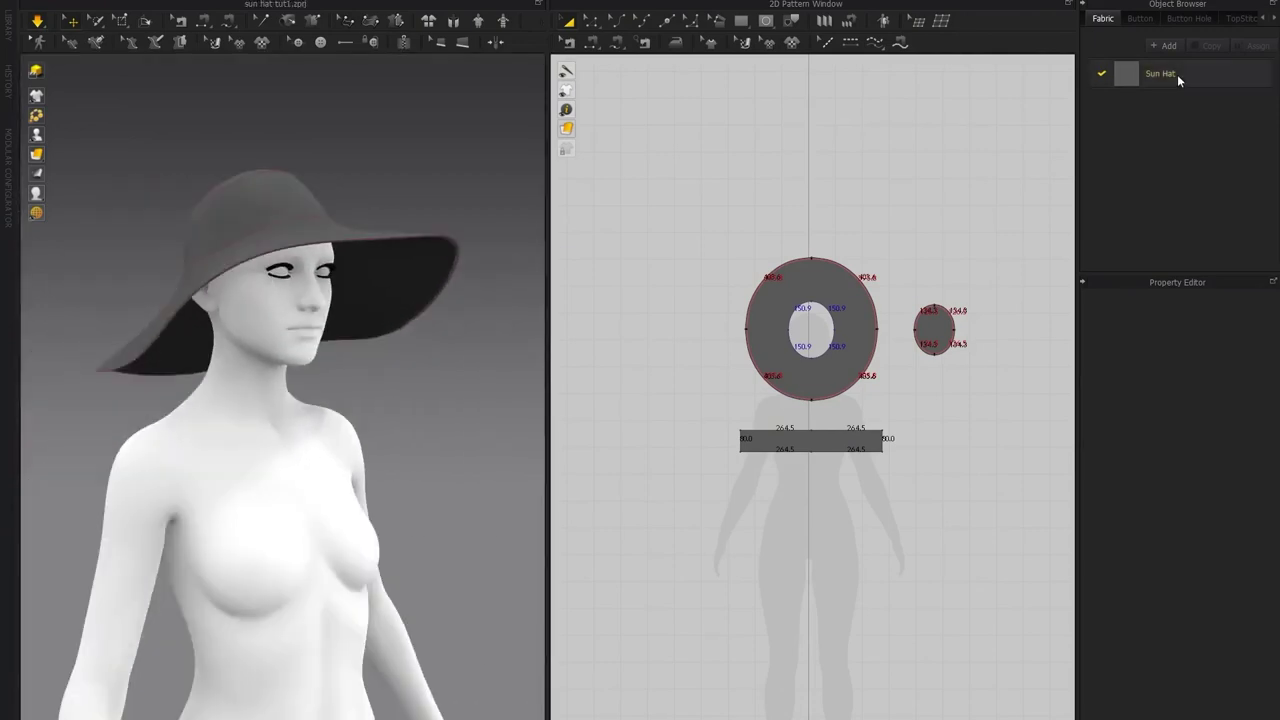
Duplicate the Sun Hat fabric as Brim and assign the copy to the large ring pattern
{"action": "left_click", "coordinate": [1160, 74]}
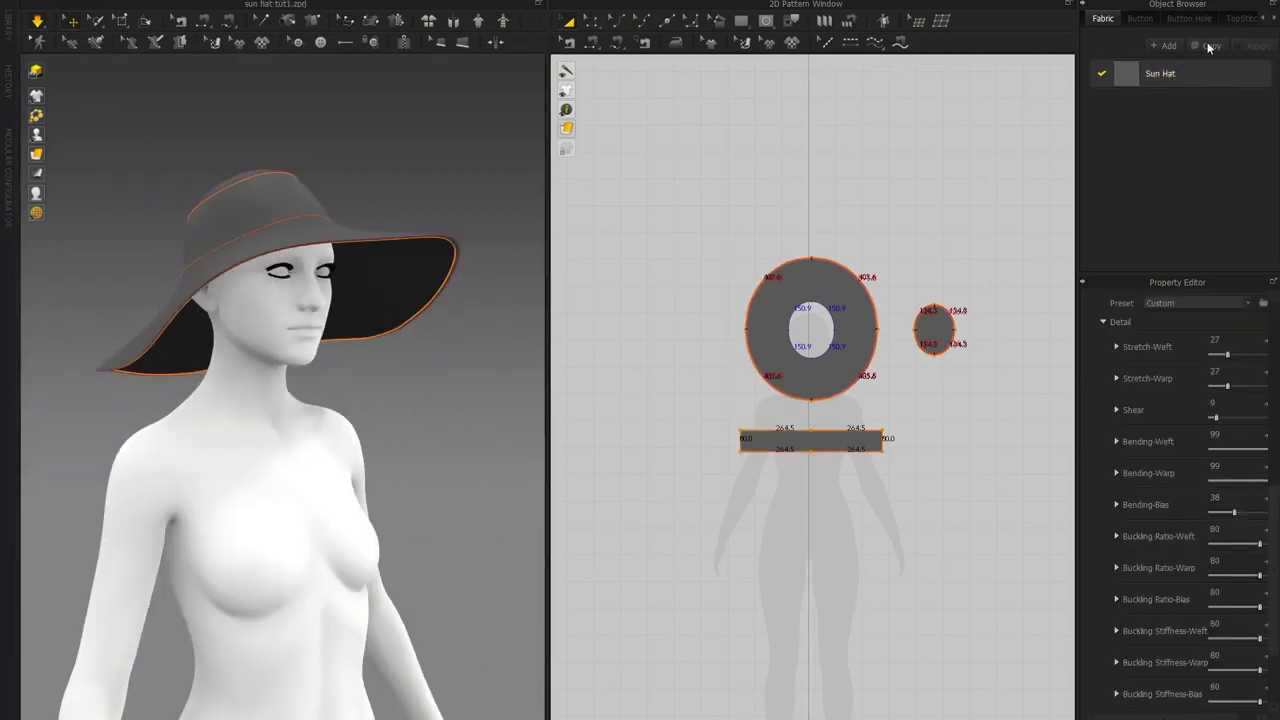
{"action": "left_click", "coordinate": [1205, 45]}
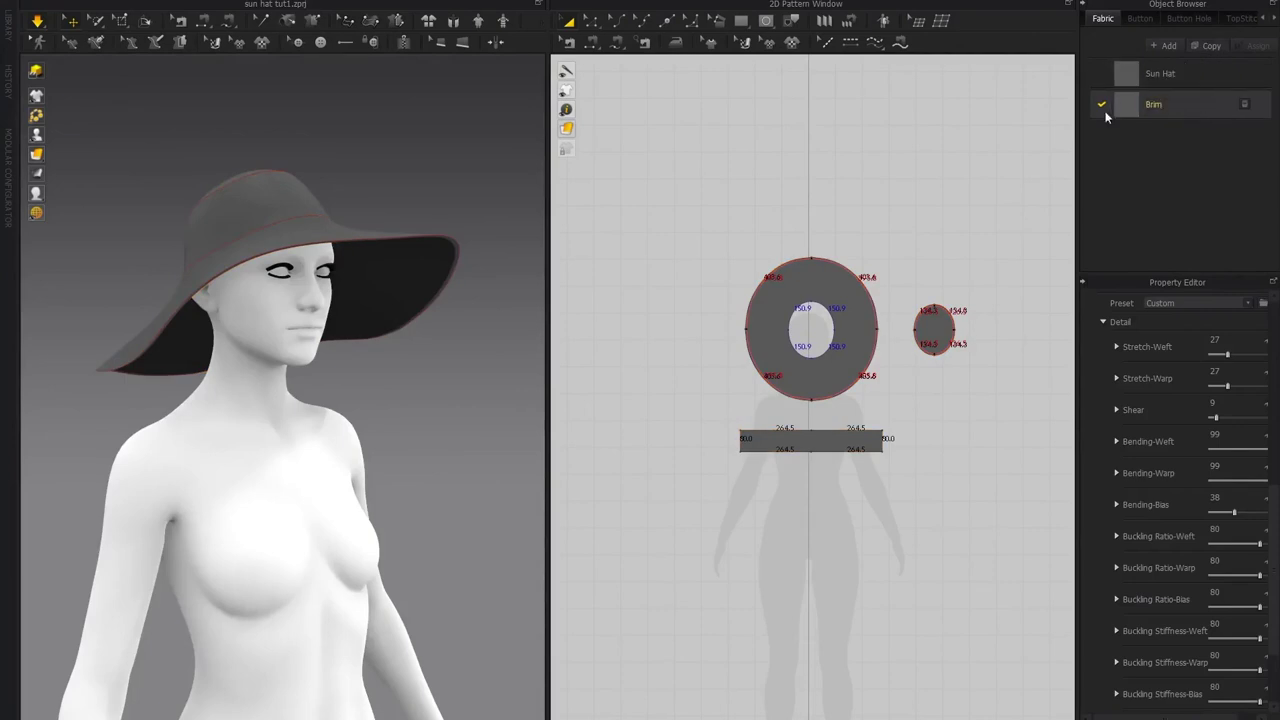
{"action": "scroll", "coordinate": [857, 396], "scroll_direction": "up", "scroll_amount": 2}
{"action": "left_click_drag", "start_coordinate": [708, 220], "coordinate": [857, 317]}
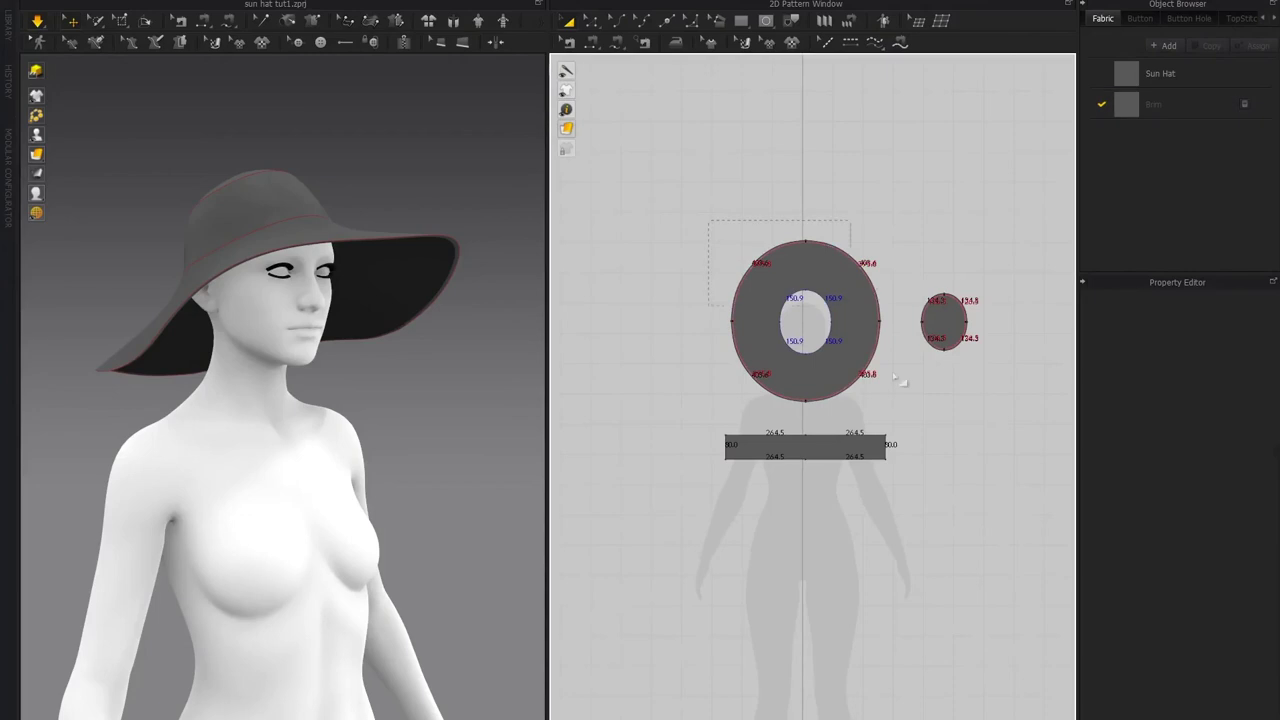
{"action": "left_click_drag", "start_coordinate": [901, 413], "coordinate": [902, 421]}
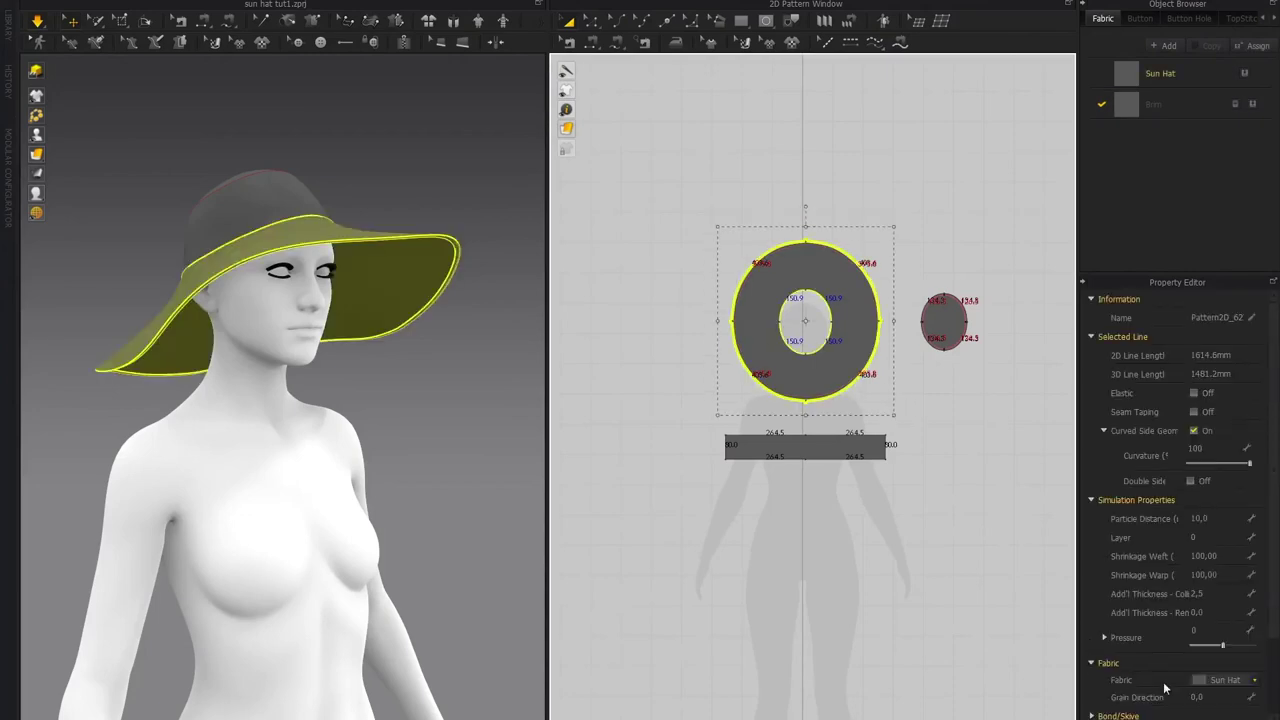
{"action": "left_click", "coordinate": [1255, 680]}
{"action": "left_click", "coordinate": [1218, 704]}
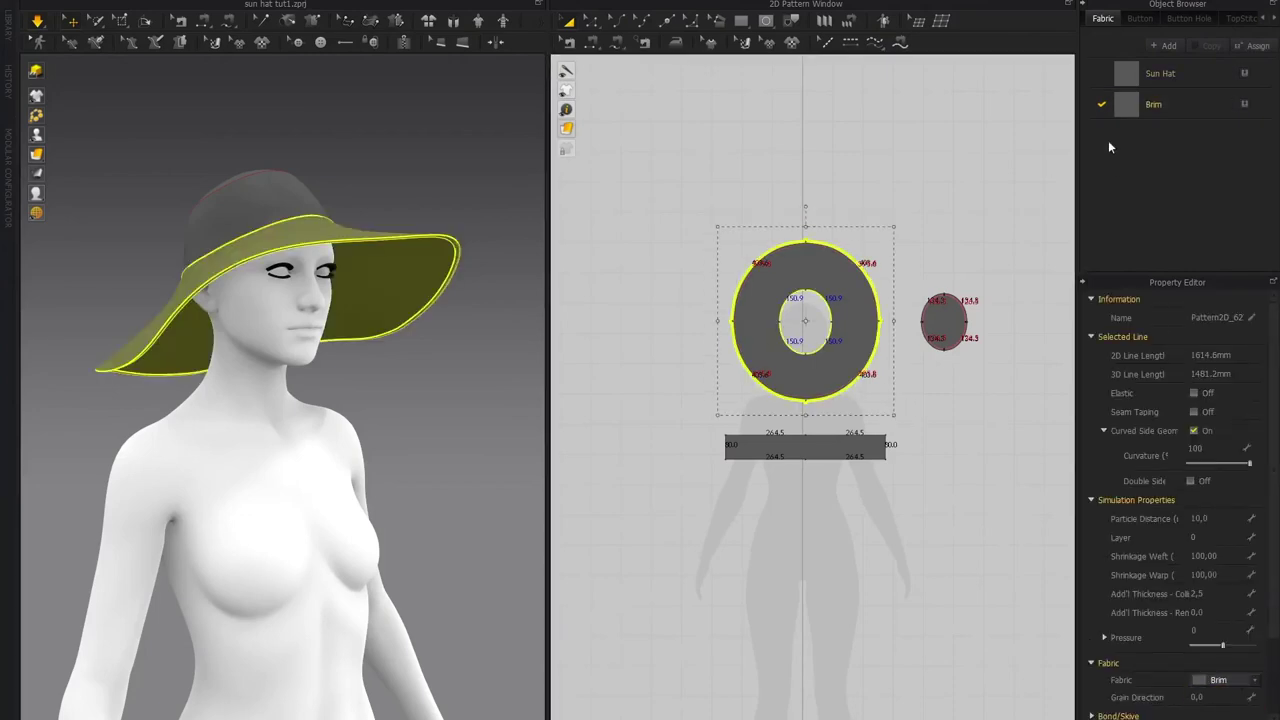
Set the Brim fabric's Stretch-Warp to 24 while checking the brim's shape from above
{"action": "left_click", "coordinate": [1160, 106]}
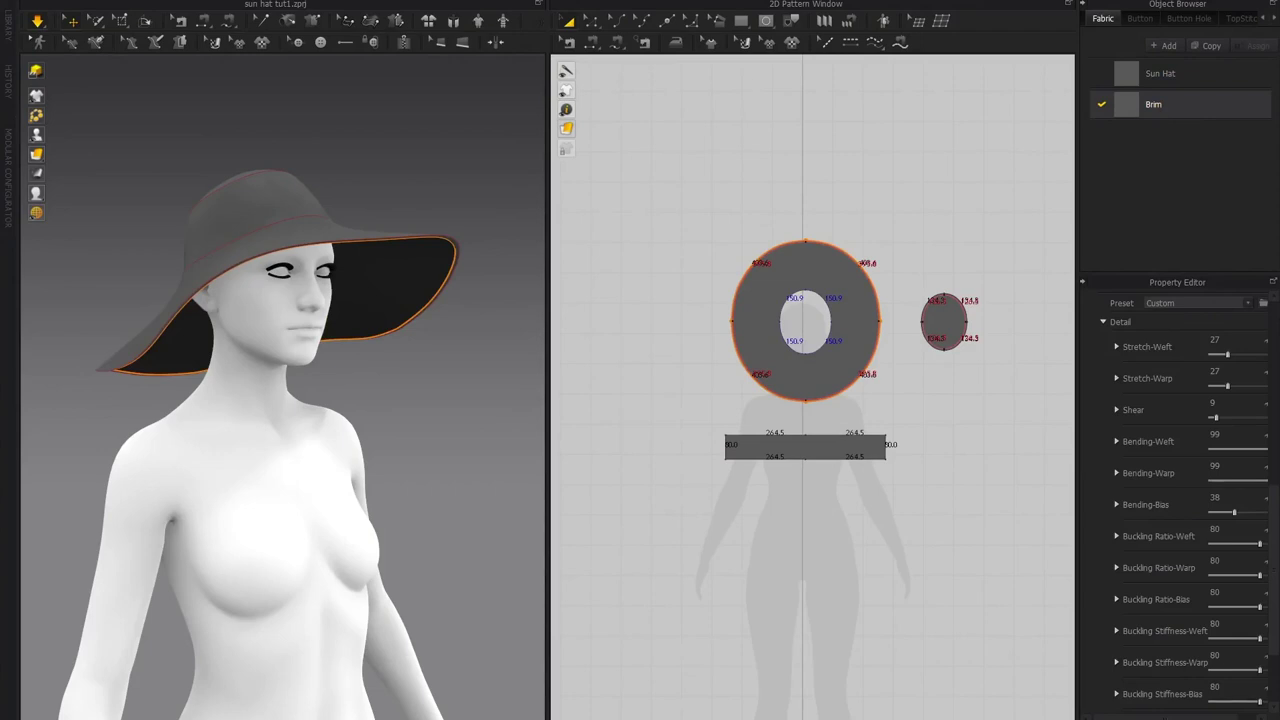
{"action": "double_click", "coordinate": [1169, 116]}
{"action": "scroll", "coordinate": [323, 306], "scroll_direction": "up", "scroll_amount": 3}
{"action": "right_click_drag", "start_coordinate": [323, 306], "coordinate": [370, 330]}
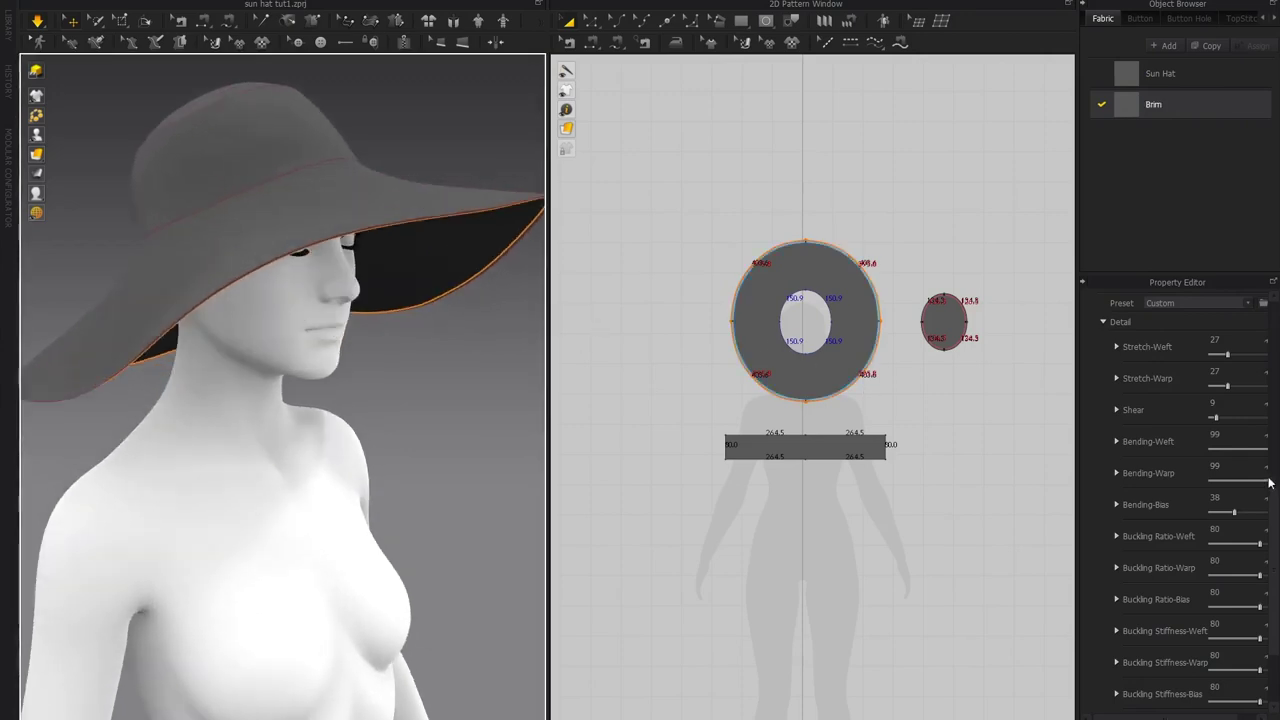
{"action": "scroll", "coordinate": [1160, 443], "scroll_direction": "up", "scroll_amount": 1}
{"action": "scroll", "coordinate": [1174, 510], "scroll_direction": "right", "scroll_amount": 1}
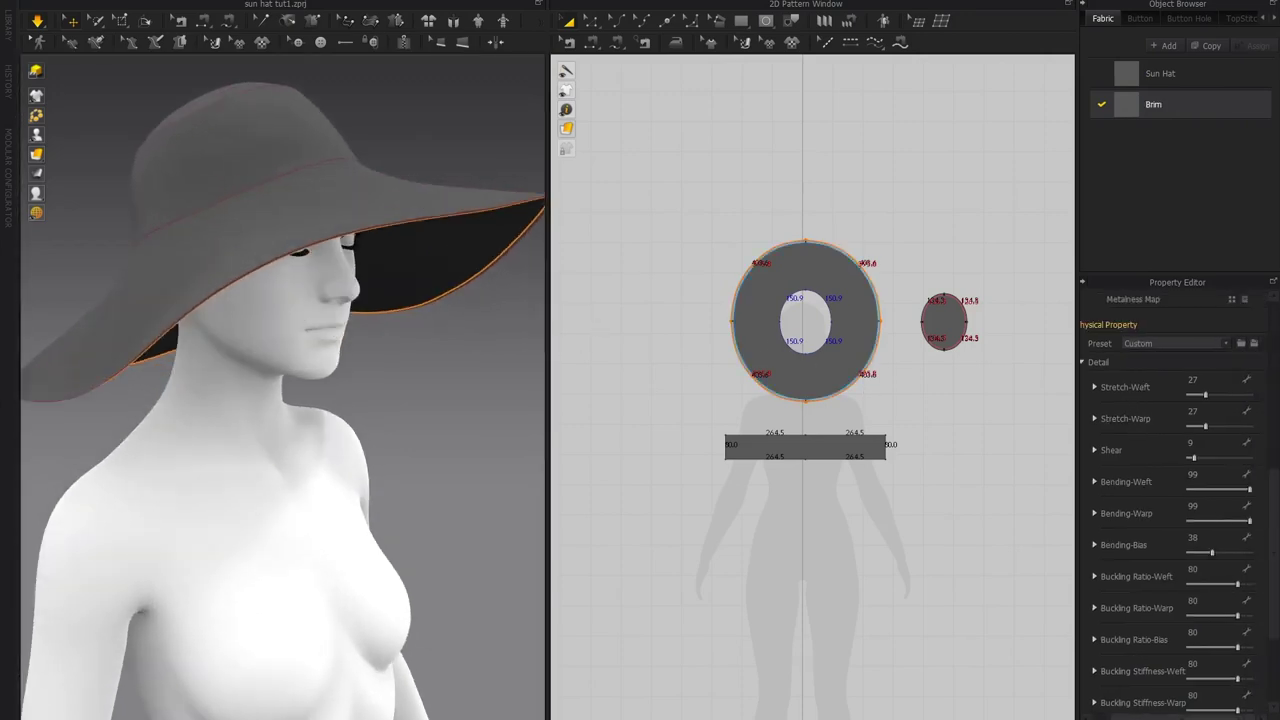
{"action": "right_click_drag", "start_coordinate": [155, 348], "coordinate": [340, 452]}
{"action": "left_click_drag", "start_coordinate": [1206, 430], "coordinate": [1216, 426]}
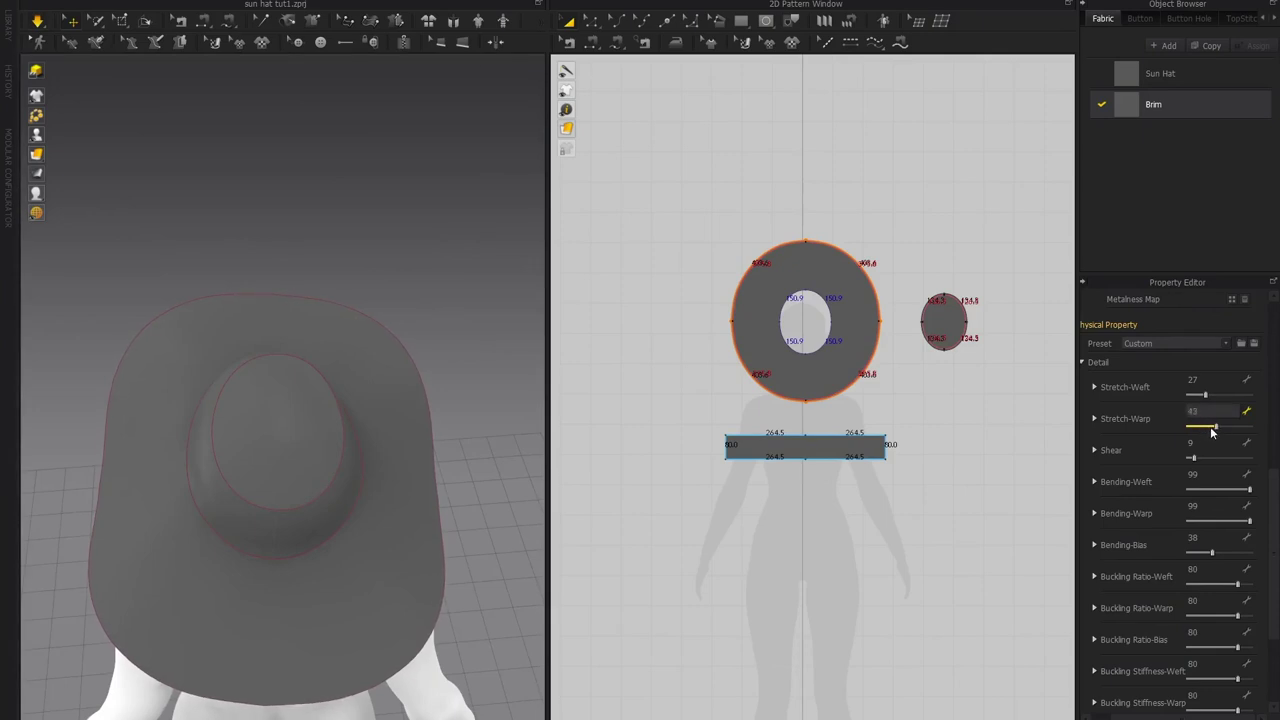
{"action": "right_click_drag", "start_coordinate": [484, 345], "coordinate": [423, 398]}
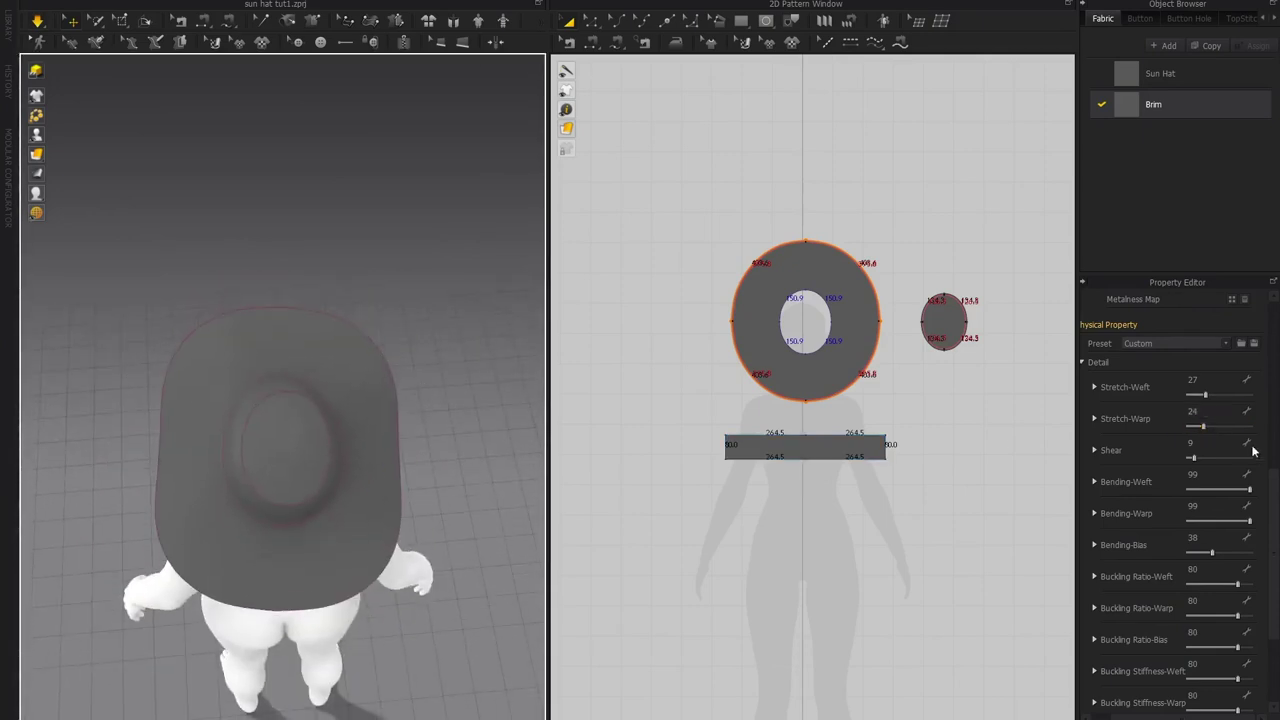
Set the Brim fabric's Stretch-Warp to 37 and Shear to 21, checking the hat from the side
{"action": "left_click_drag", "start_coordinate": [1203, 432], "coordinate": [1190, 428]}
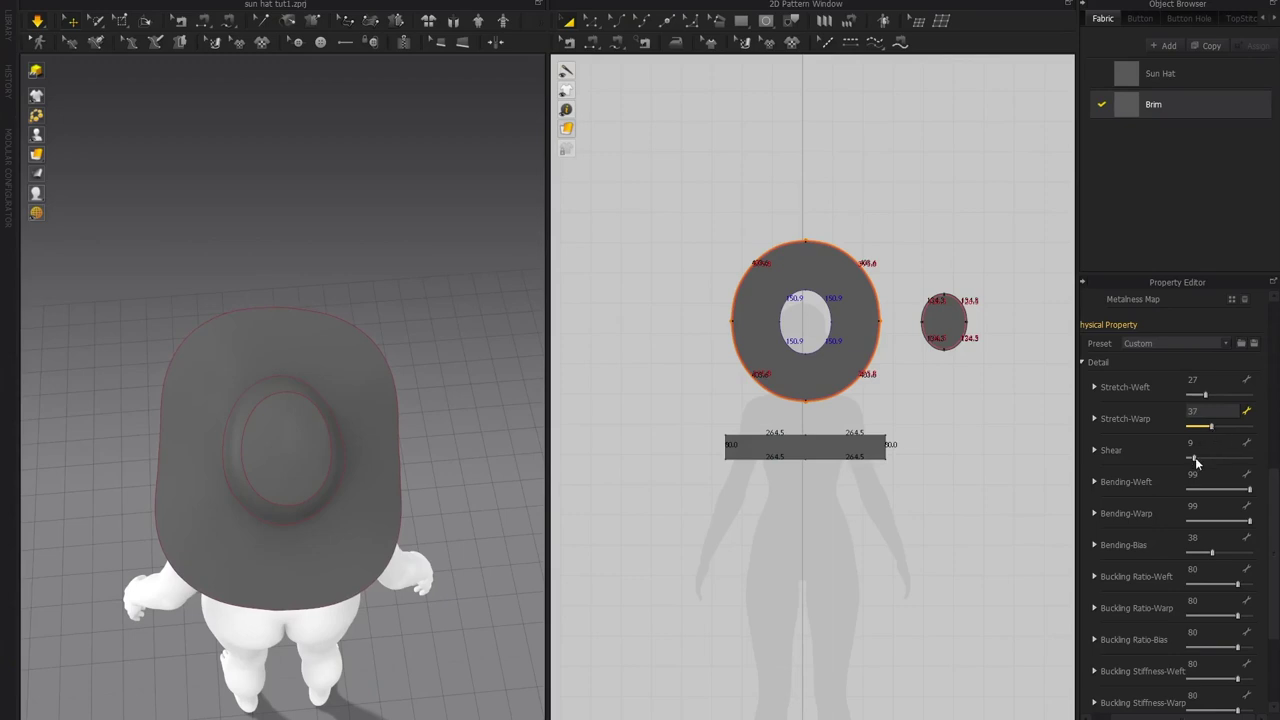
{"action": "left_click_drag", "start_coordinate": [1195, 457], "coordinate": [1203, 457]}
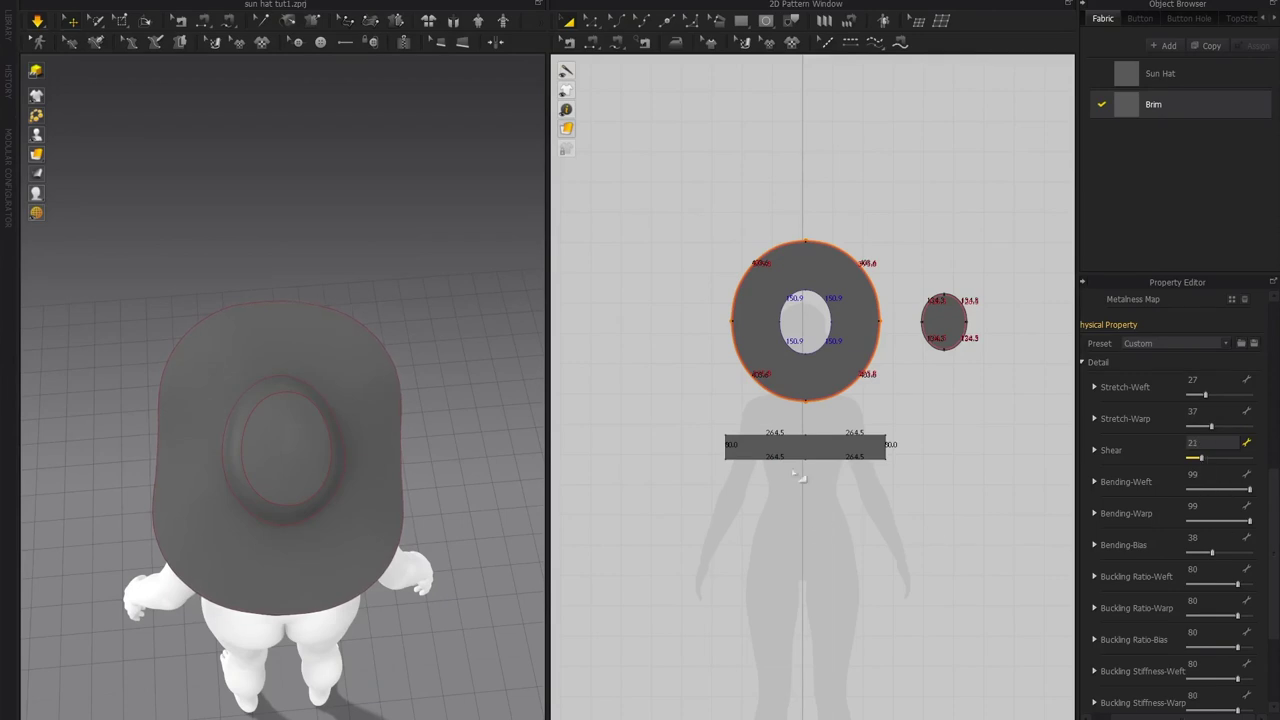
{"action": "right_click_drag", "start_coordinate": [472, 484], "coordinate": [262, 390]}
{"action": "left_click", "coordinate": [410, 430]}
{"action": "scroll", "coordinate": [410, 430], "scroll_direction": "up", "scroll_amount": 1}
{"action": "right_click_drag", "start_coordinate": [410, 430], "coordinate": [122, 378]}
{"action": "right_click_drag", "start_coordinate": [410, 273], "coordinate": [157, 320]}
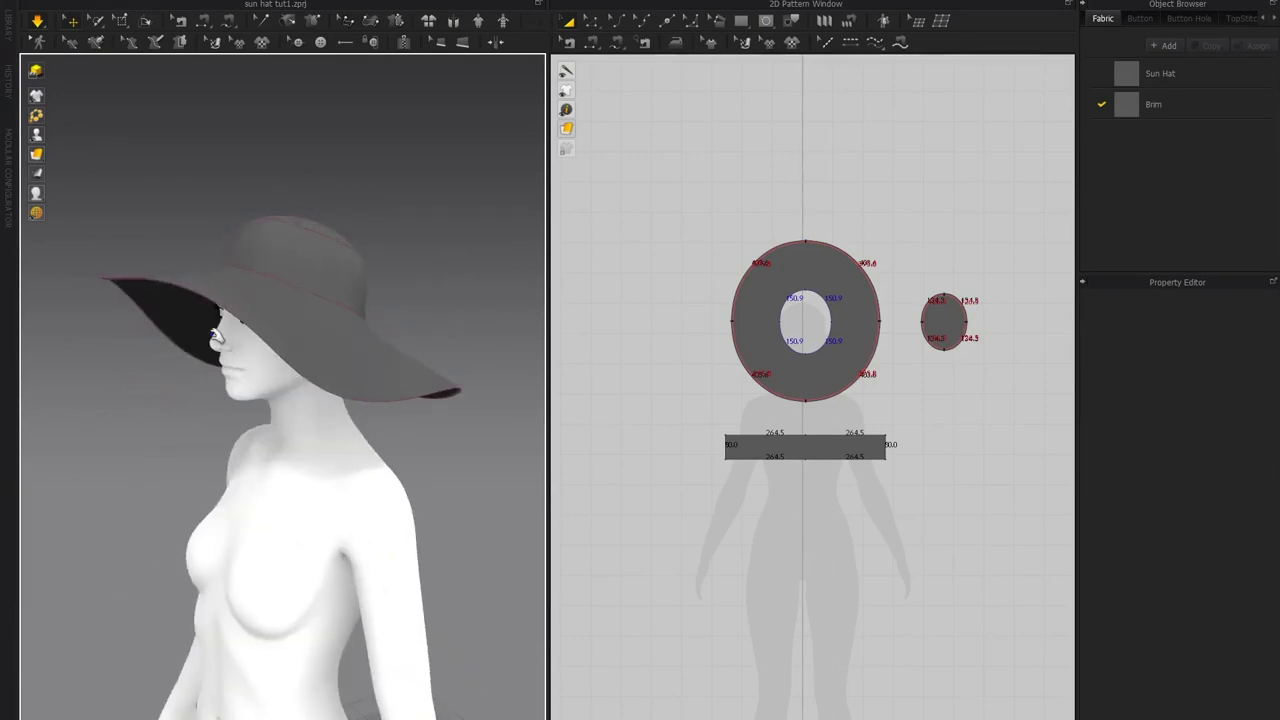
Pull both sides of the brim on the avatar during simulation to shape how it falls
{"action": "right_click_drag", "start_coordinate": [232, 355], "coordinate": [420, 360]}
{"action": "left_click", "coordinate": [414, 374]}
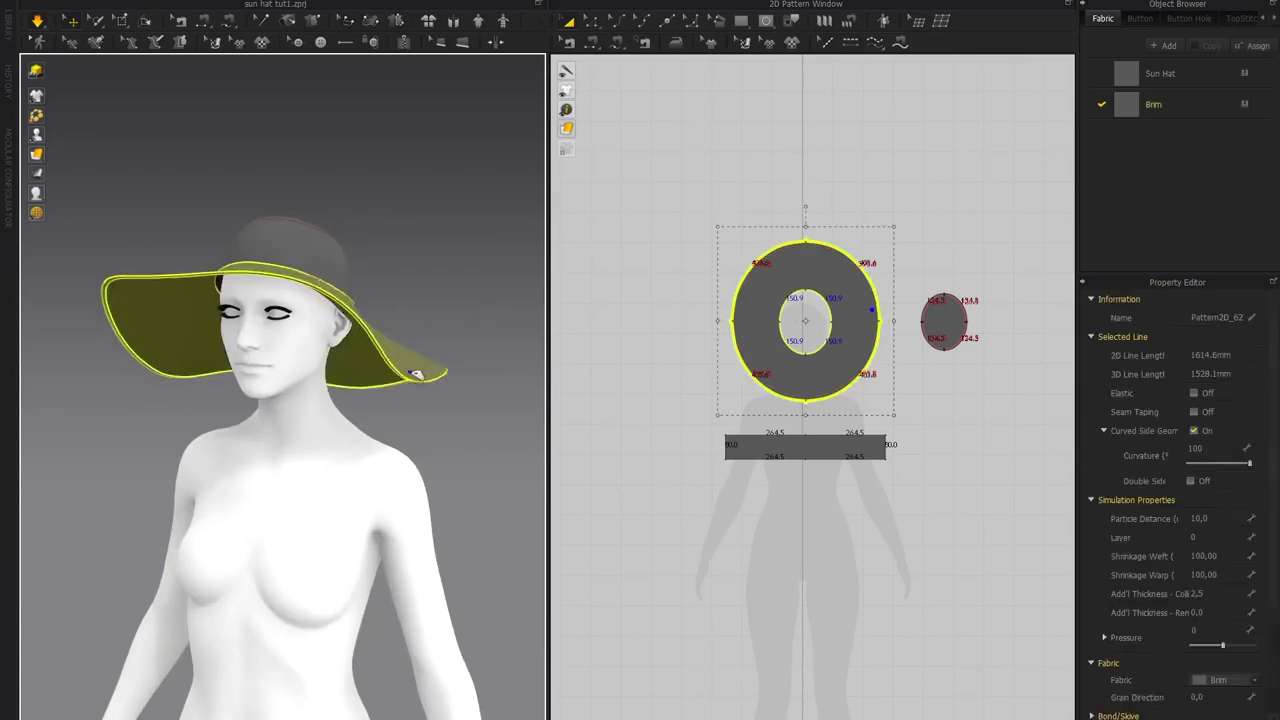
{"action": "left_click", "coordinate": [409, 306]}
{"action": "right_click_drag", "start_coordinate": [409, 306], "coordinate": [402, 311]}
{"action": "mouse_move", "coordinate": [260, 330]}
{"action": "right_mouse_down"}
{"action": "mouse_move", "coordinate": [347, 343]}
{"action": "mouse_move", "coordinate": [197, 380]}
{"action": "right_mouse_up"}
{"action": "left_click", "coordinate": [190, 383]}
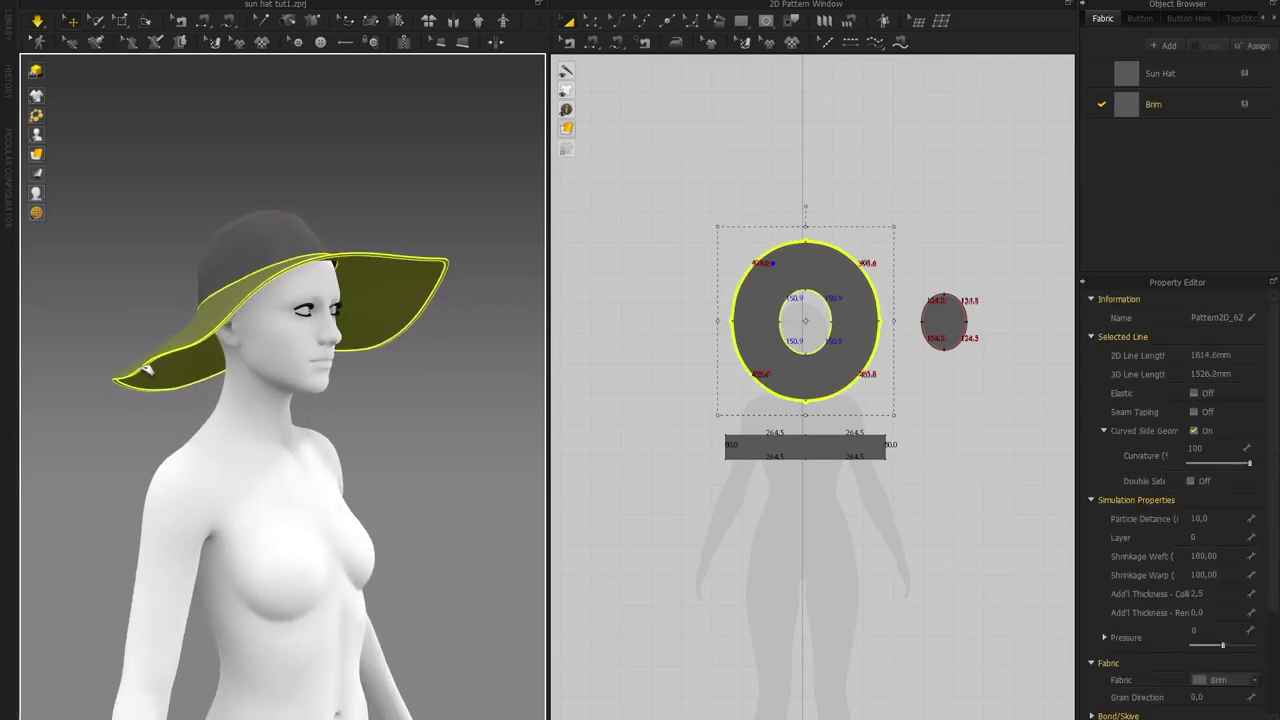
{"action": "left_click_drag", "start_coordinate": [154, 353], "coordinate": [182, 329]}
{"action": "left_click", "coordinate": [152, 304]}
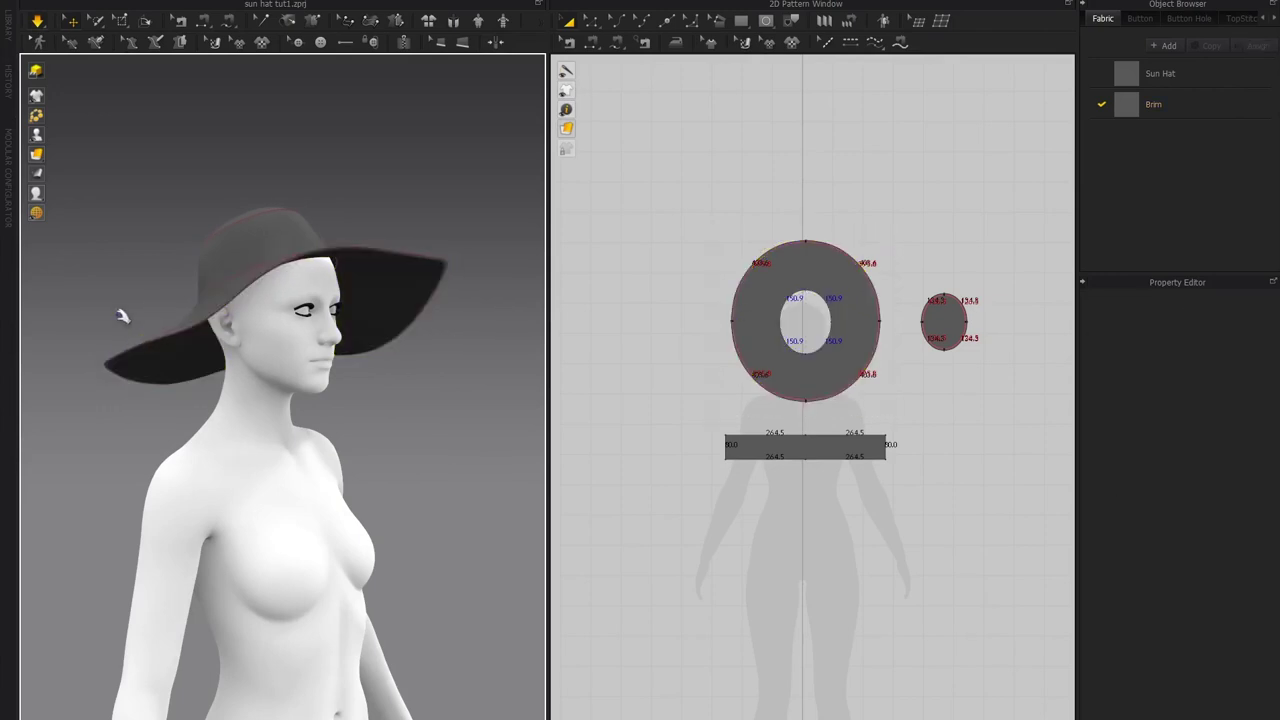
{"action": "right_click_drag", "start_coordinate": [121, 317], "coordinate": [150, 323]}
{"action": "right_click_drag", "start_coordinate": [189, 396], "coordinate": [216, 370]}
Select all three hat patterns and shift the hat slightly down on the avatar's head
{"action": "left_click_drag", "start_coordinate": [1016, 514], "coordinate": [690, 205]}
{"action": "right_click_drag", "start_coordinate": [308, 163], "coordinate": [277, 168]}
{"action": "left_click_drag", "start_coordinate": [263, 232], "coordinate": [265, 246]}
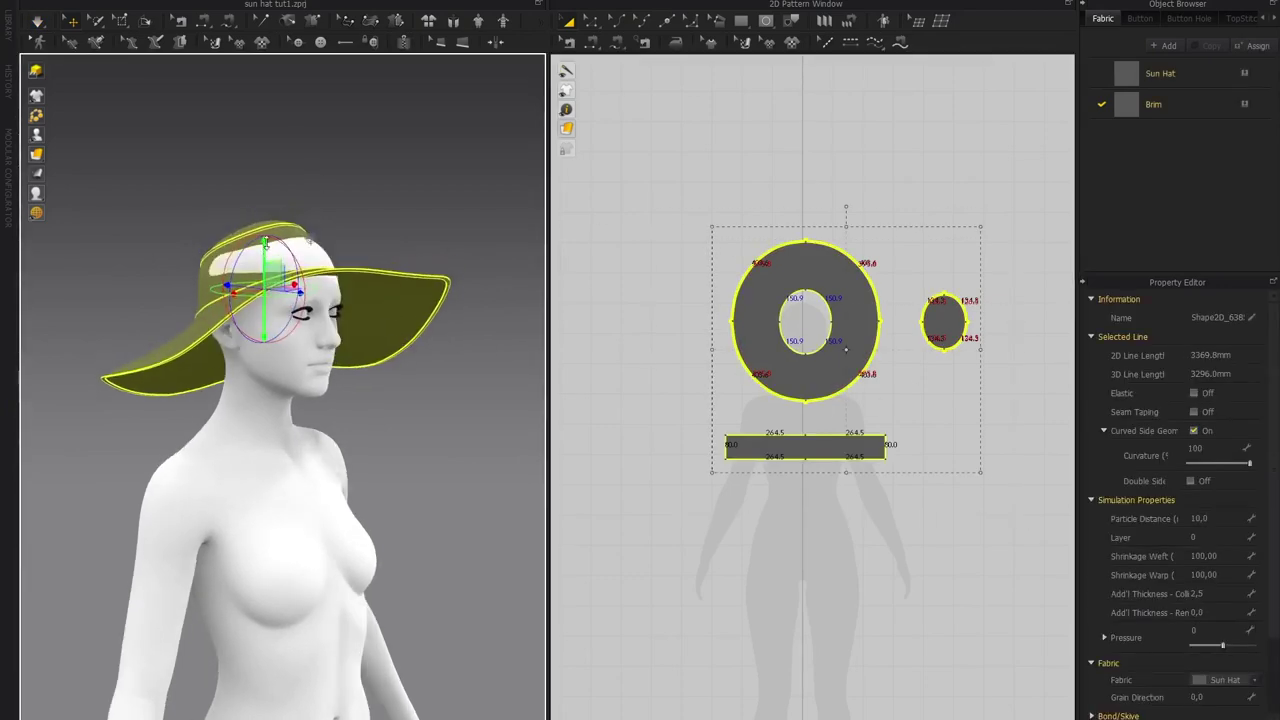
{"action": "left_click", "coordinate": [322, 212]}
Simulate the lowered hat and tug the front of the brim into shape
{"action": "right_click_drag", "start_coordinate": [343, 217], "coordinate": [425, 242]}
{"action": "left_click", "coordinate": [420, 247]}
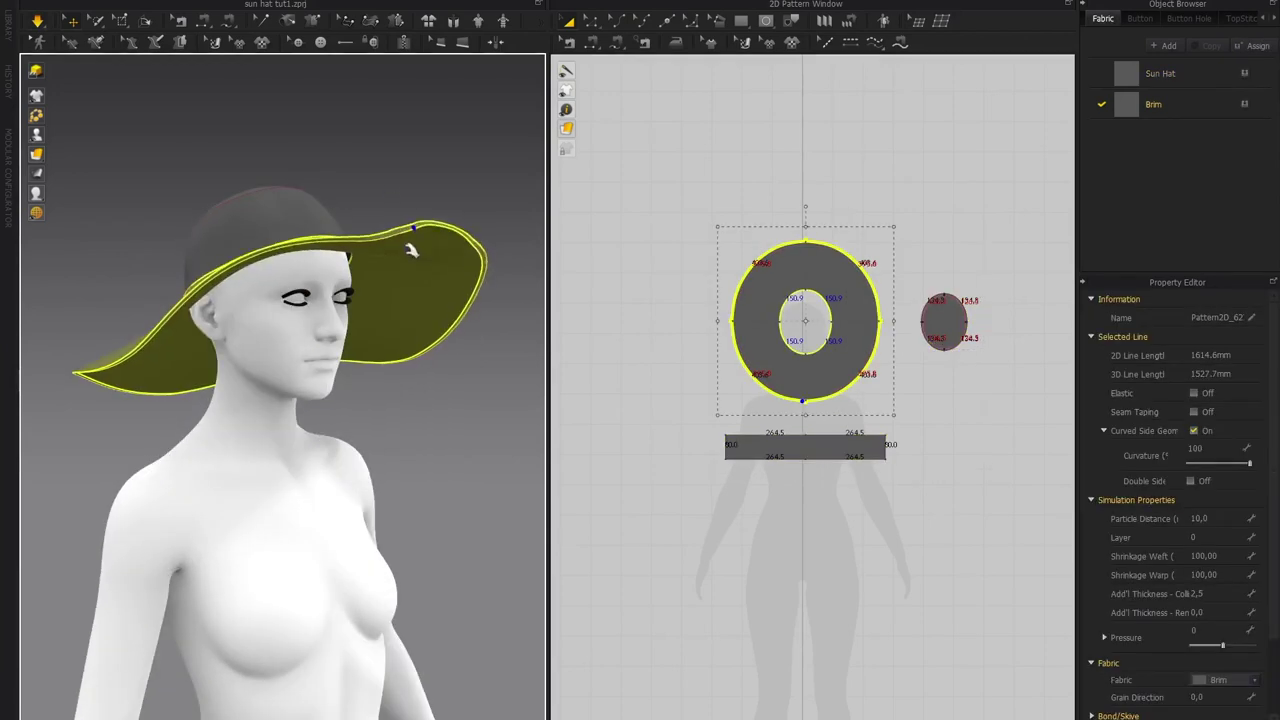
{"action": "left_click", "coordinate": [431, 183]}
{"action": "right_click_drag", "start_coordinate": [431, 183], "coordinate": [360, 240]}
{"action": "left_click", "coordinate": [382, 226]}
{"action": "left_click", "coordinate": [423, 186]}
{"action": "scroll", "coordinate": [777, 303], "scroll_direction": "down", "scroll_amount": 2}
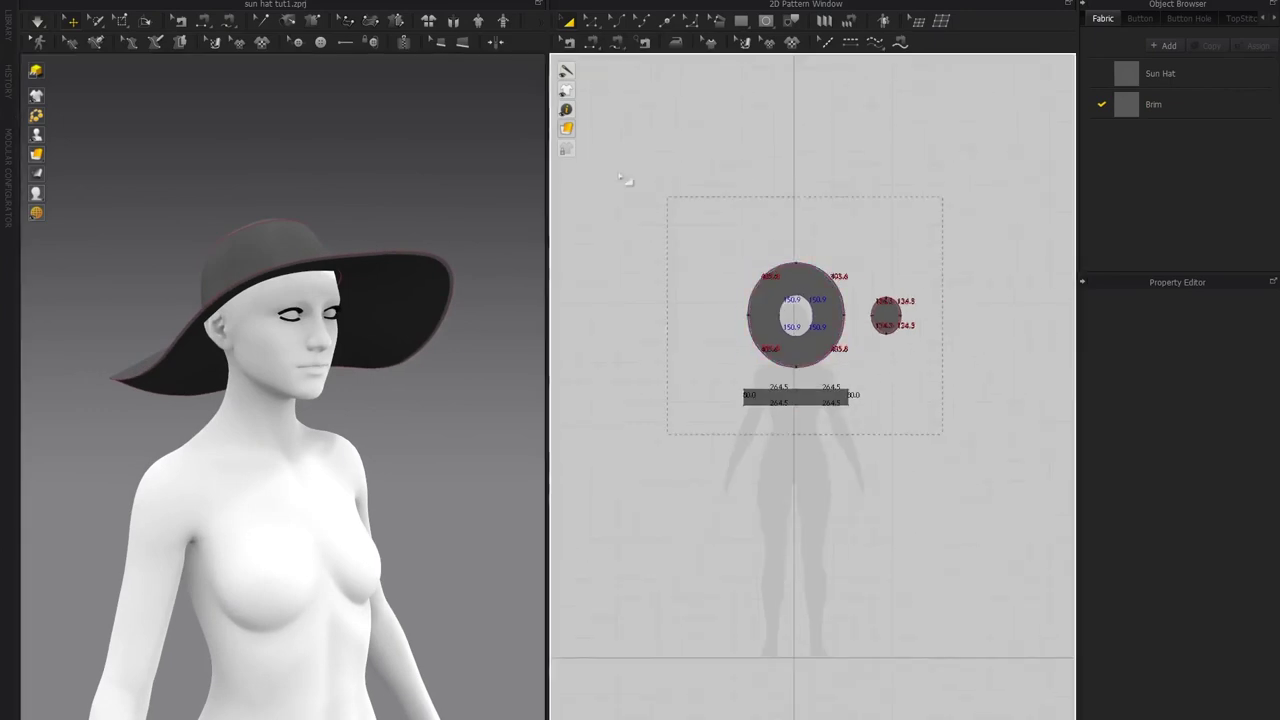
Reselect every hat pattern, lower the hat a little further on the head, and restart the simulation
{"action": "left_click_drag", "start_coordinate": [943, 434], "coordinate": [718, 232]}
{"action": "right_click_drag", "start_coordinate": [384, 222], "coordinate": [342, 215]}
{"action": "left_click_drag", "start_coordinate": [263, 247], "coordinate": [266, 258]}
{"action": "key", "text": "space"}
Pull the crown band during simulation to settle the hat's fit around the head
{"action": "left_click", "coordinate": [347, 241]}
{"action": "right_click_drag", "start_coordinate": [347, 241], "coordinate": [297, 220]}
{"action": "left_click_drag", "start_coordinate": [297, 218], "coordinate": [293, 202]}
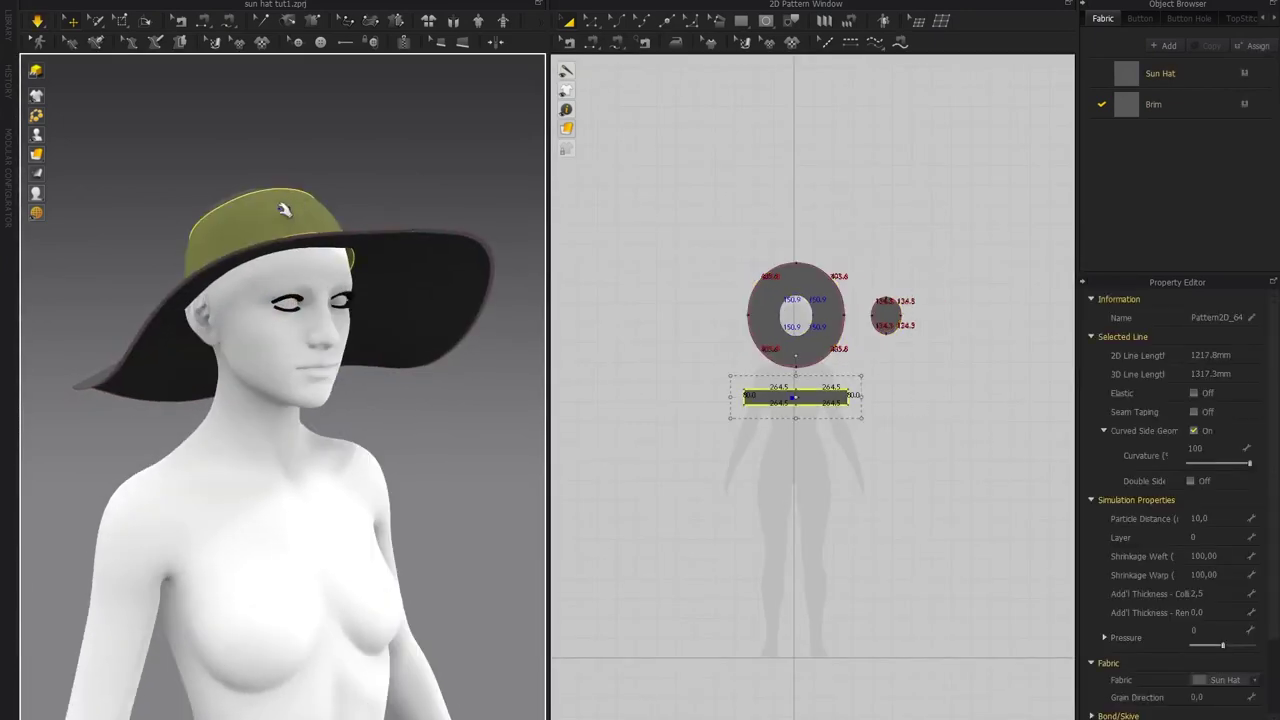
{"action": "left_click", "coordinate": [394, 191]}
{"action": "right_click_drag", "start_coordinate": [394, 191], "coordinate": [294, 206]}
{"action": "left_click", "coordinate": [335, 218]}
{"action": "left_click", "coordinate": [357, 200]}
{"action": "left_click", "coordinate": [253, 271]}
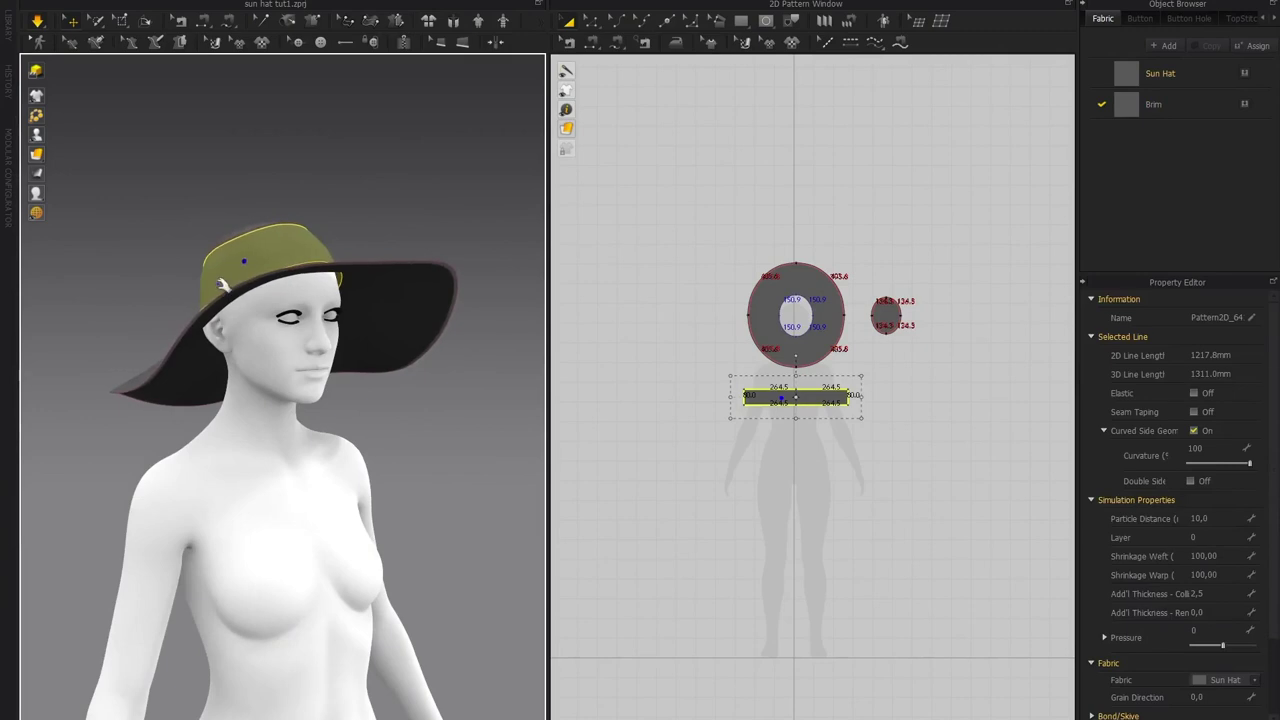
{"action": "left_click", "coordinate": [378, 220]}
{"action": "right_click_drag", "start_coordinate": [378, 220], "coordinate": [357, 215]}
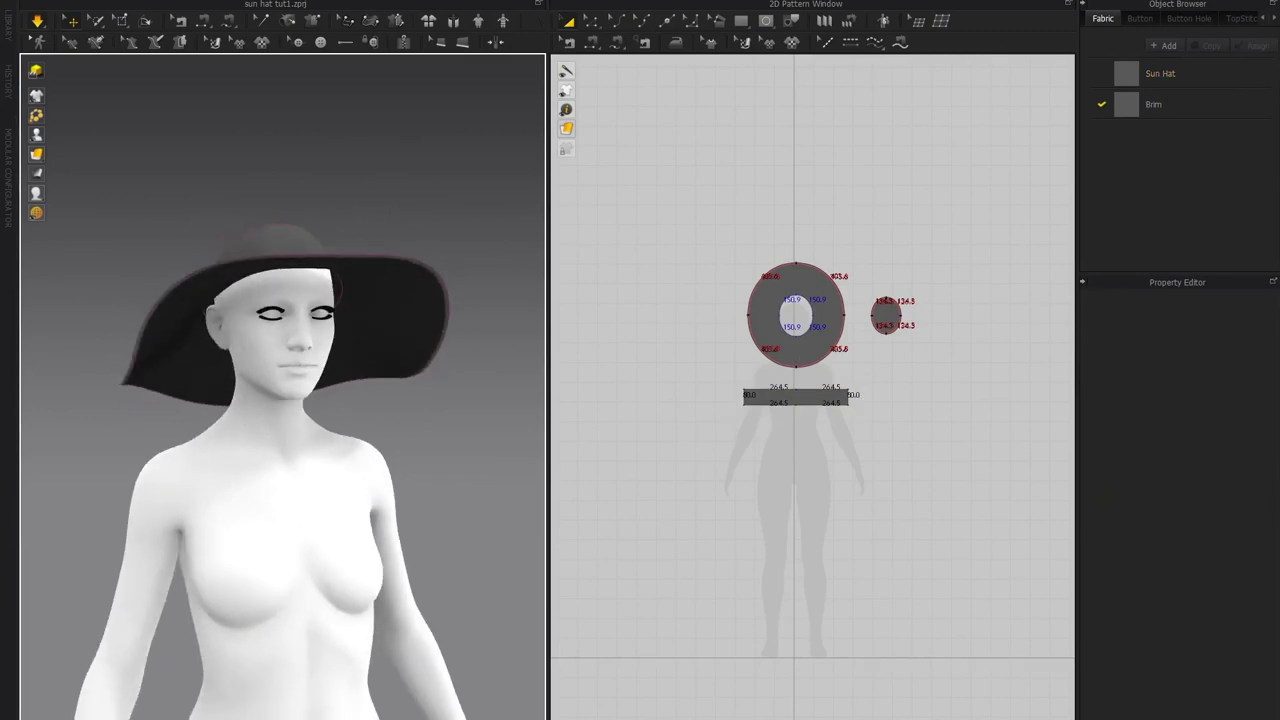
Set the additional rendering thickness of all three hat patterns to 2.0
{"action": "left_click_drag", "start_coordinate": [653, 201], "coordinate": [827, 407]}
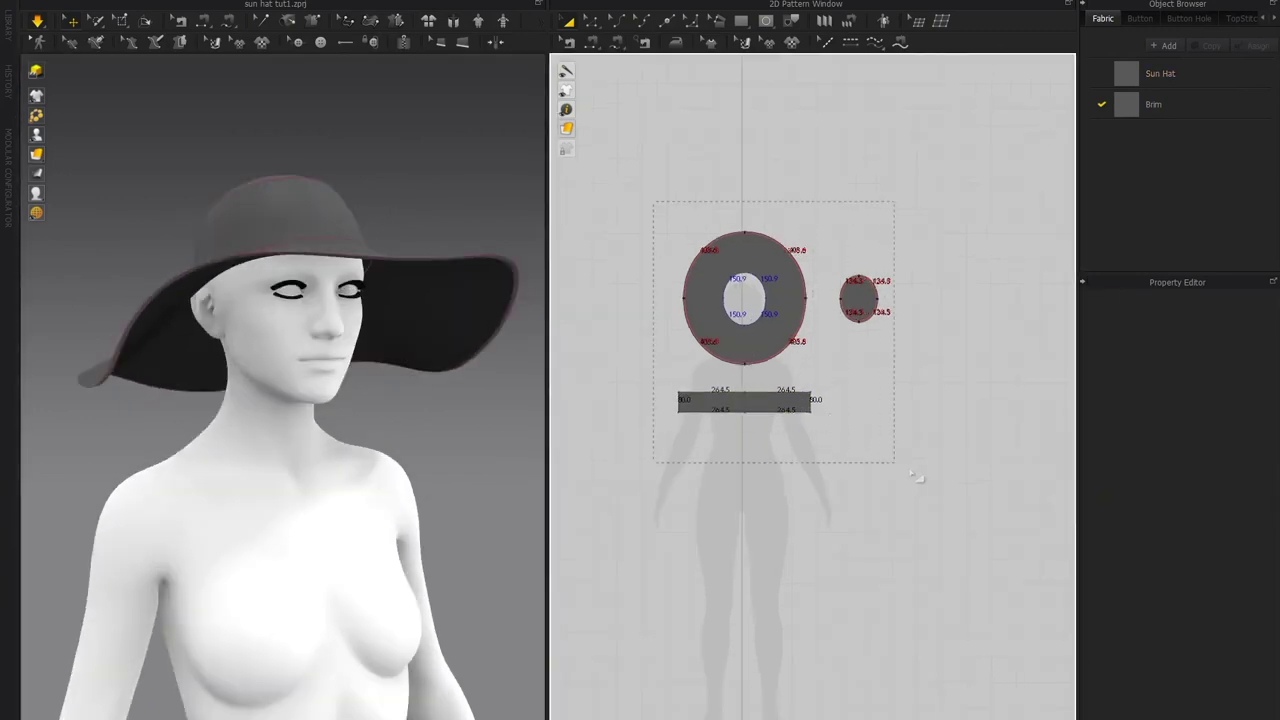
{"action": "left_click_drag", "start_coordinate": [912, 476], "coordinate": [910, 480]}
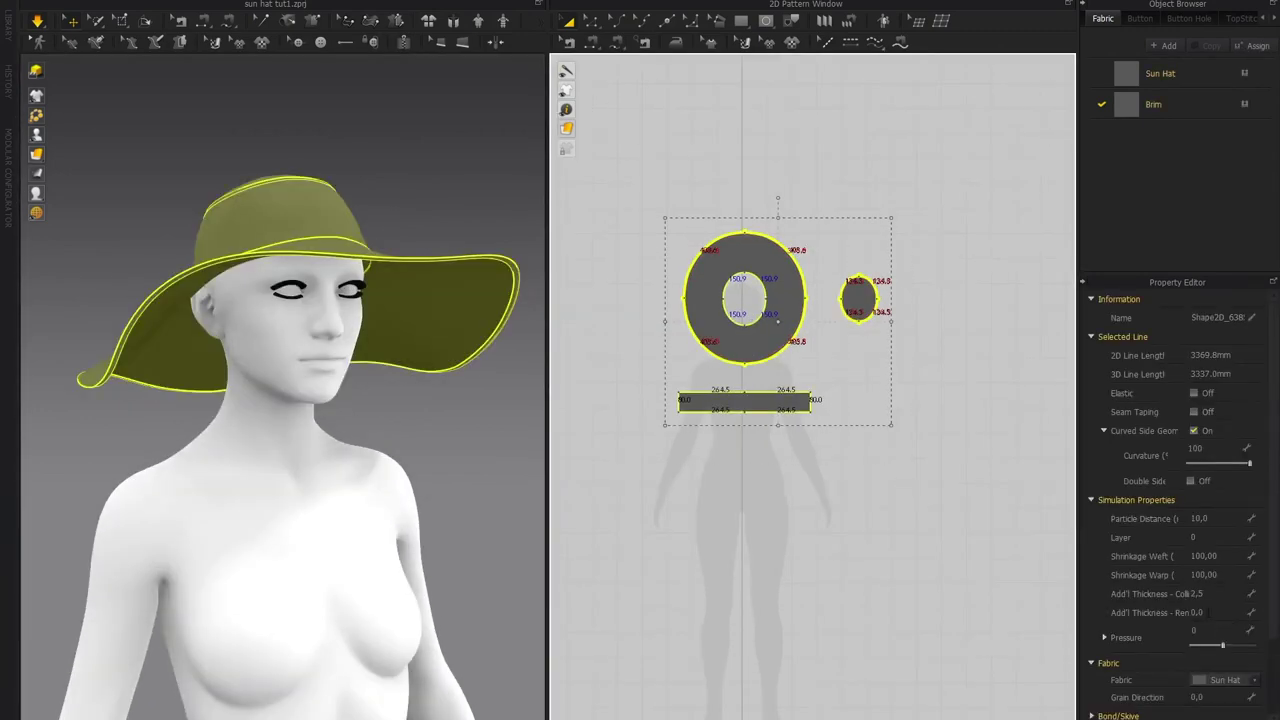
{"action": "left_click", "coordinate": [1208, 613]}
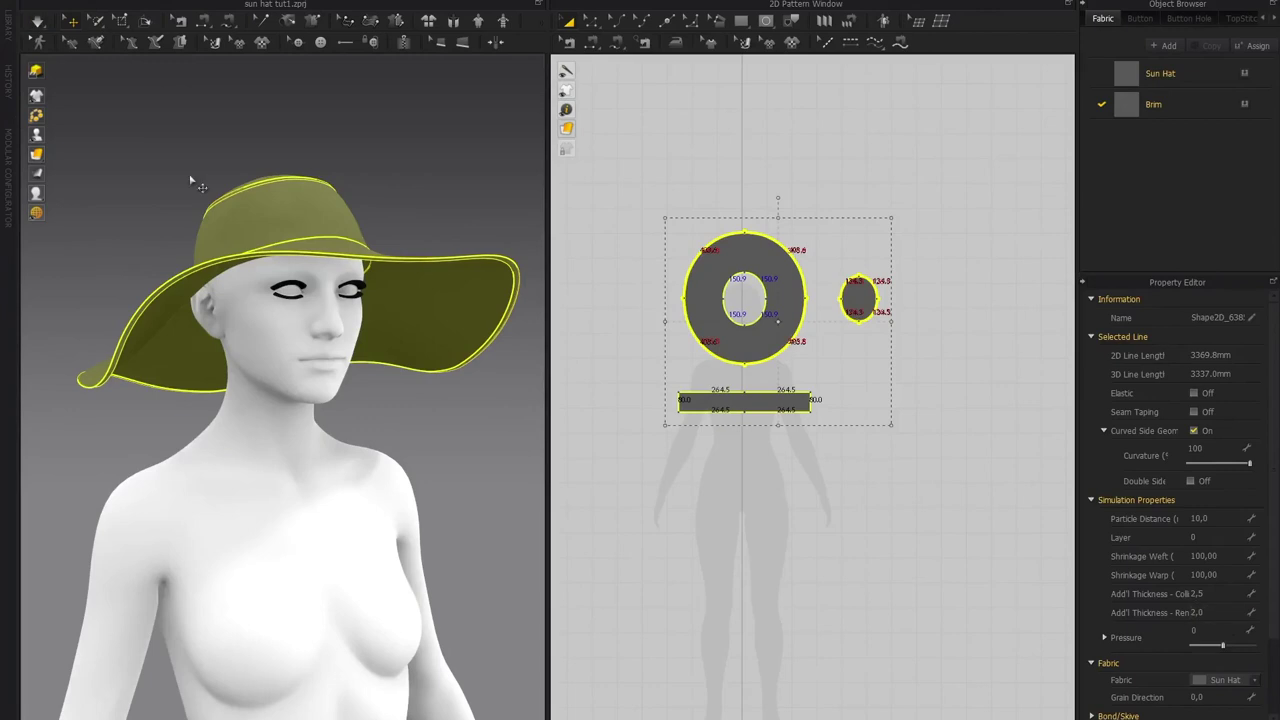
Switch the 3D garment display to a surface with visible thickness and inspect the brim edge up close
{"action": "left_click", "coordinate": [37, 155]}
{"action": "left_click", "coordinate": [77, 157]}
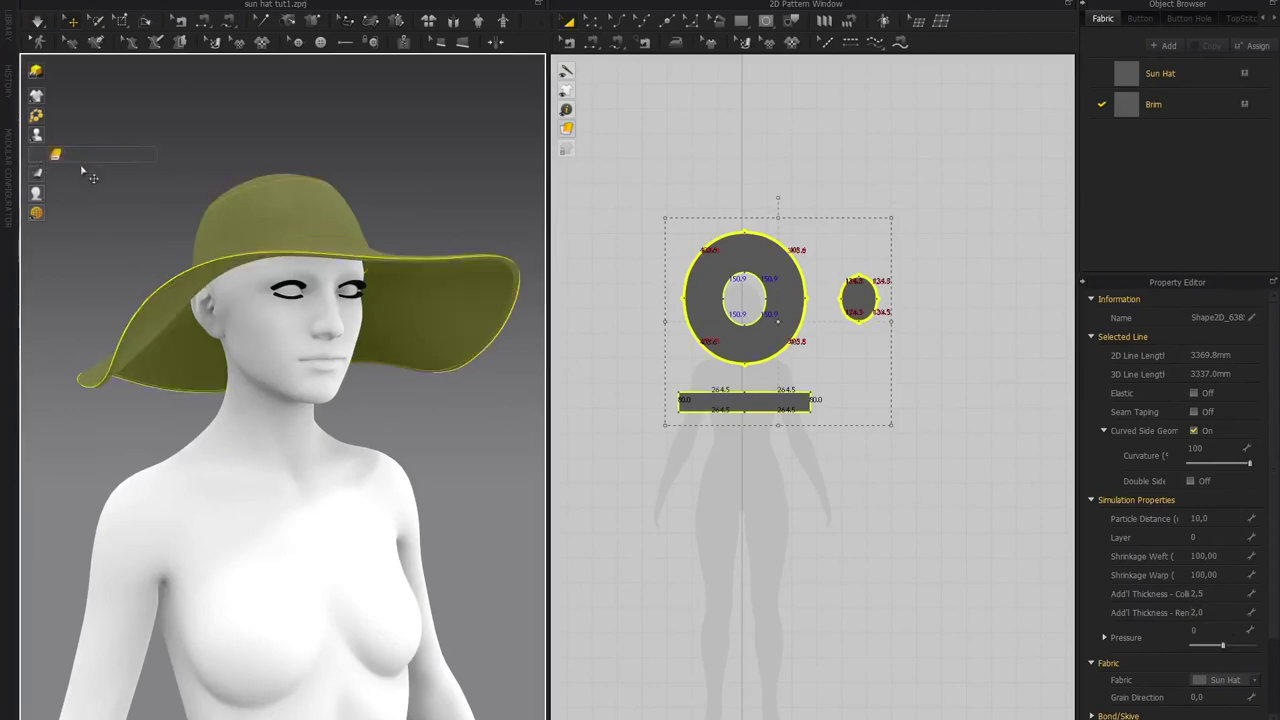
{"action": "left_click", "coordinate": [161, 219]}
{"action": "right_click_drag", "start_coordinate": [198, 262], "coordinate": [280, 283]}
{"action": "scroll", "coordinate": [268, 282], "scroll_direction": "up", "scroll_amount": 2}
{"action": "right_click_drag", "start_coordinate": [278, 352], "coordinate": [393, 341]}
{"action": "right_click_drag", "start_coordinate": [214, 309], "coordinate": [246, 312]}
{"action": "scroll", "coordinate": [746, 335], "scroll_direction": "up", "scroll_amount": 5}
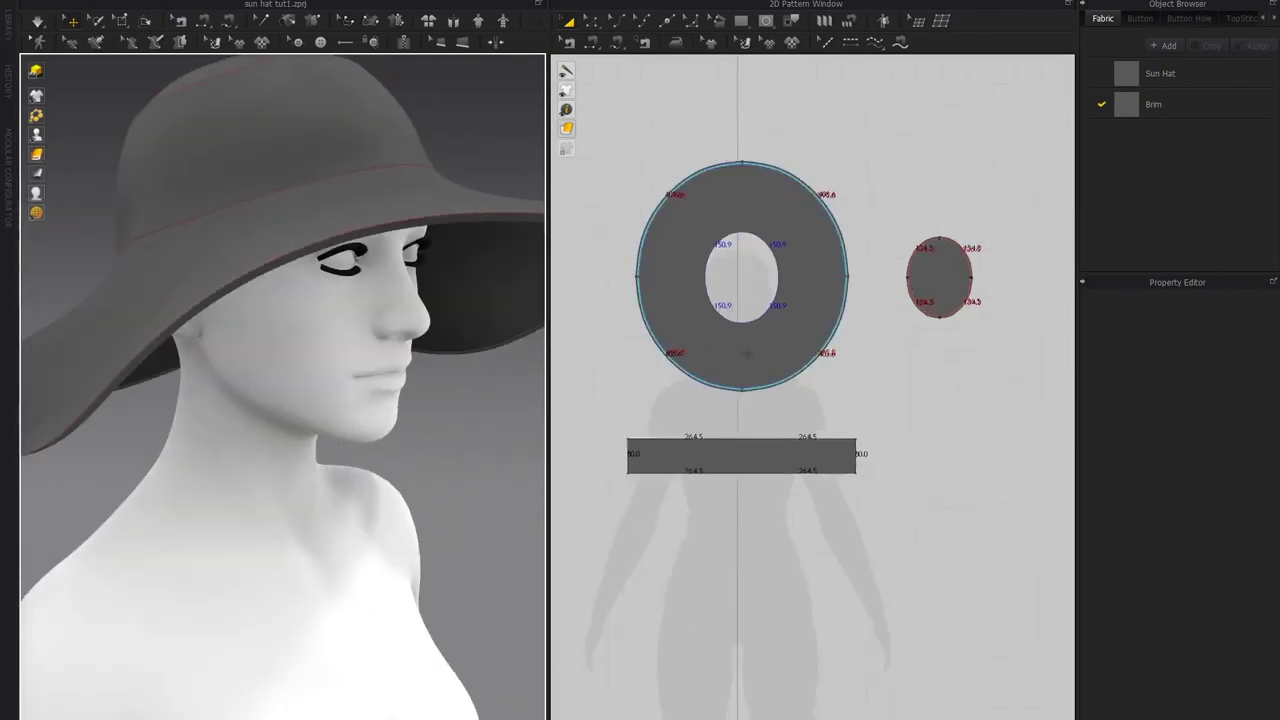
Turn off Fold Rendering for the brim's internal line and simulate the hat
{"action": "left_click", "coordinate": [779, 399]}
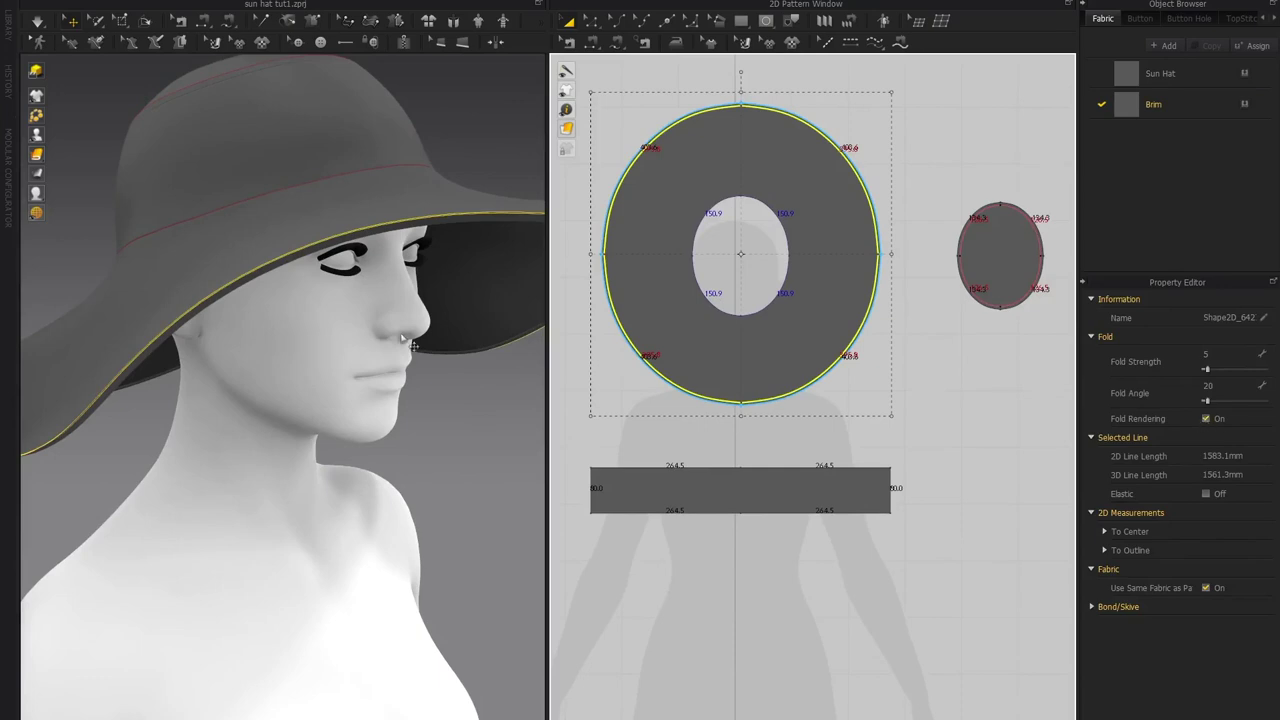
{"action": "scroll", "coordinate": [404, 347], "scroll_direction": "up", "scroll_amount": 10}
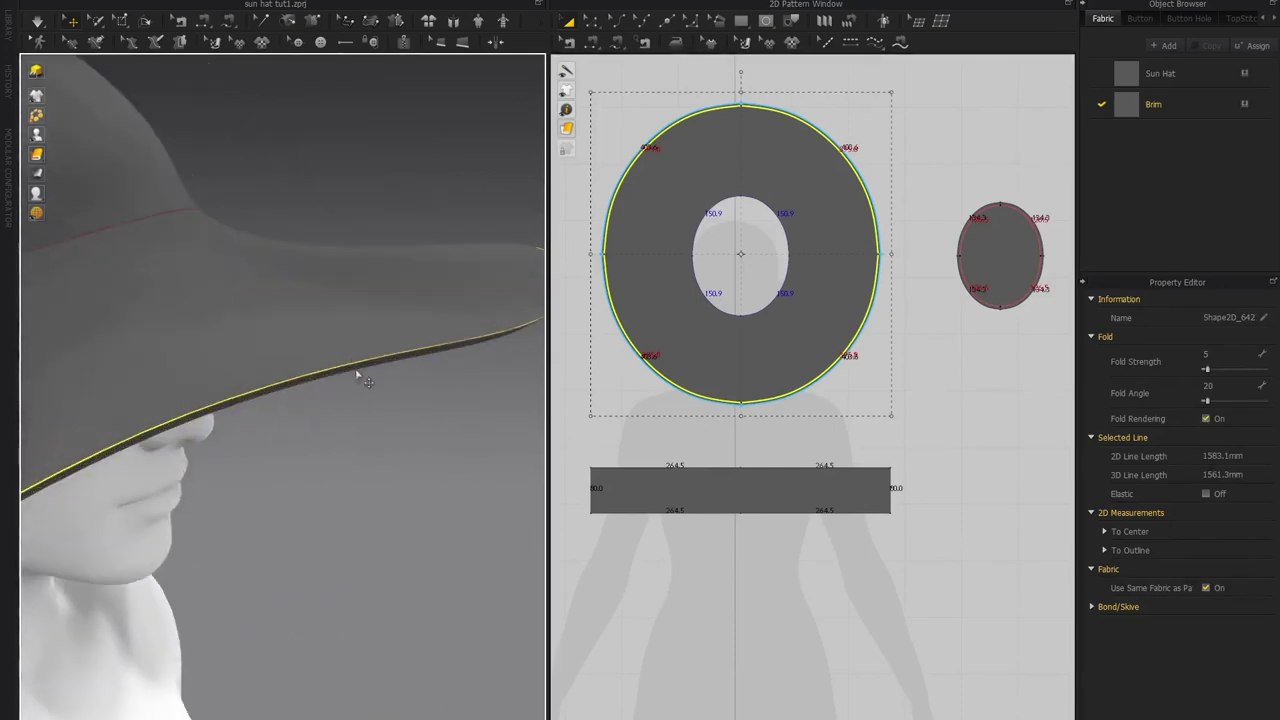
{"action": "mouse_move", "coordinate": [447, 366]}
{"action": "right_mouse_down"}
{"action": "mouse_move", "coordinate": [334, 363]}
{"action": "mouse_move", "coordinate": [438, 365]}
{"action": "right_mouse_up"}
{"action": "left_click", "coordinate": [1206, 418]}
{"action": "right_click_drag", "start_coordinate": [444, 434], "coordinate": [487, 401]}
{"action": "key", "text": "space"}
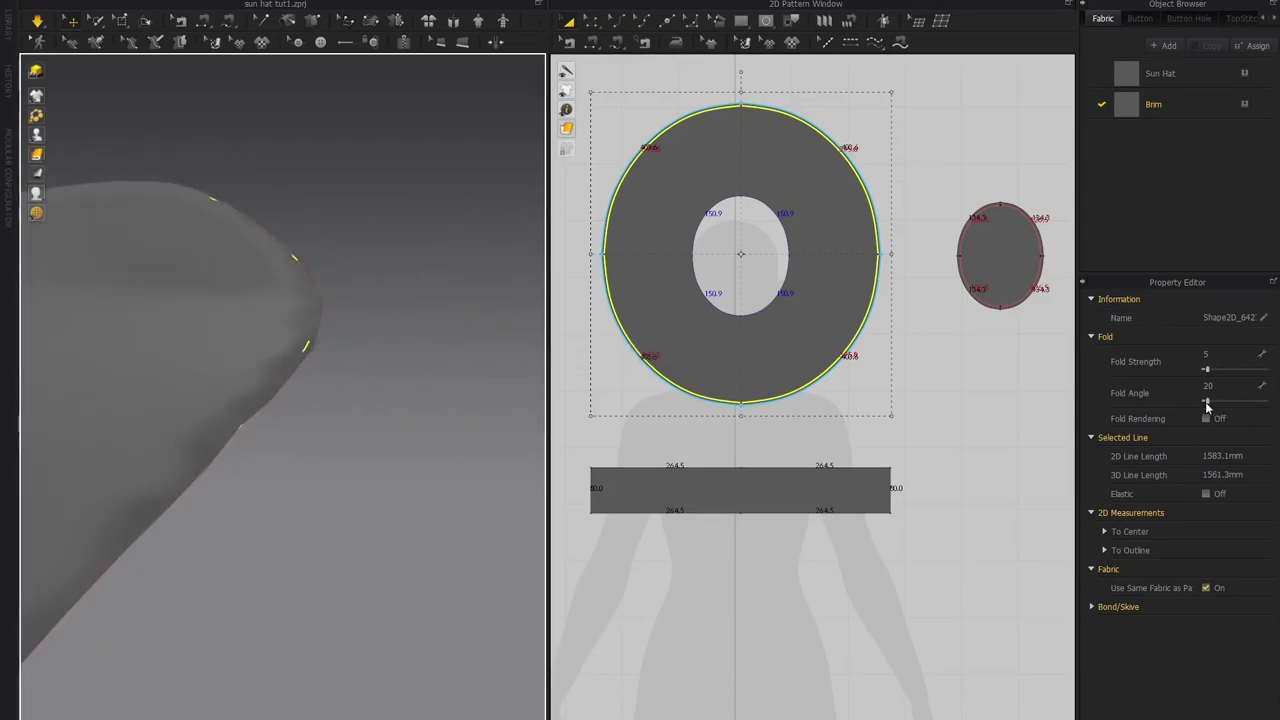
Adjust the Fold Angle of the brim's internal line to 202 while checking the turned edge
{"action": "left_click_drag", "start_coordinate": [1207, 403], "coordinate": [1246, 409]}
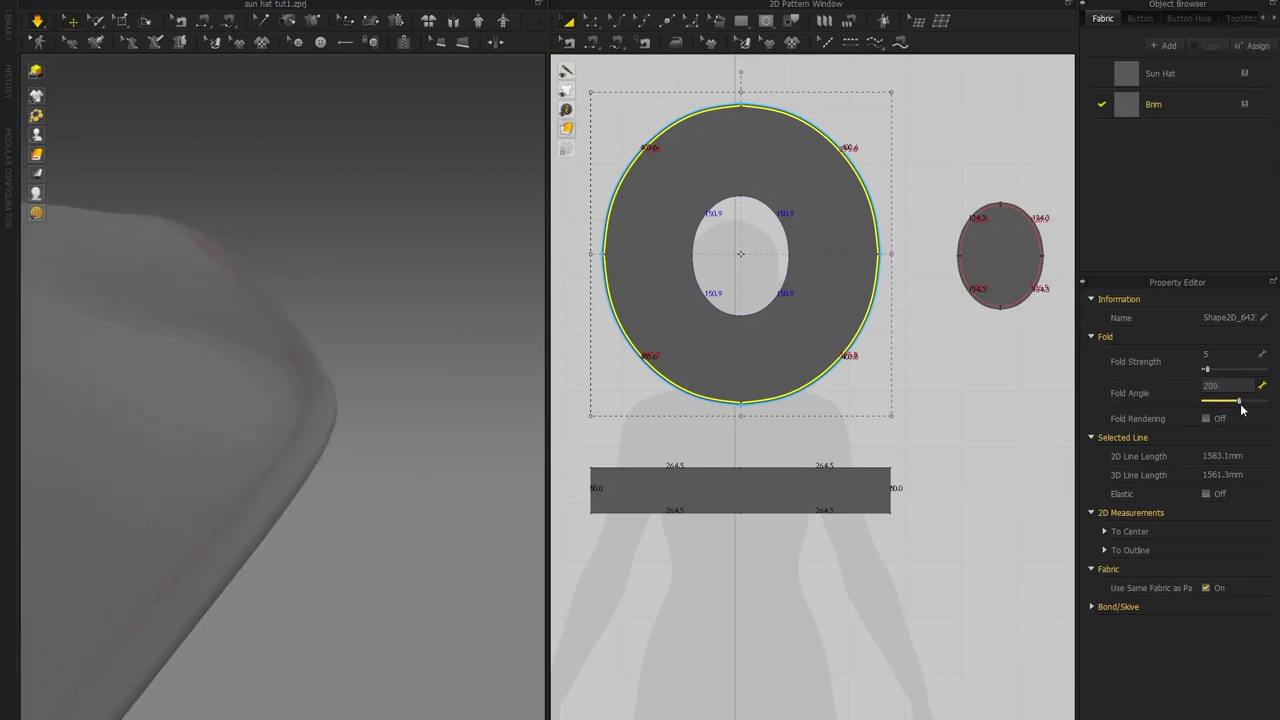
{"action": "scroll", "coordinate": [512, 348], "scroll_direction": "down", "scroll_amount": 5}
{"action": "right_click_drag", "start_coordinate": [328, 304], "coordinate": [437, 295]}
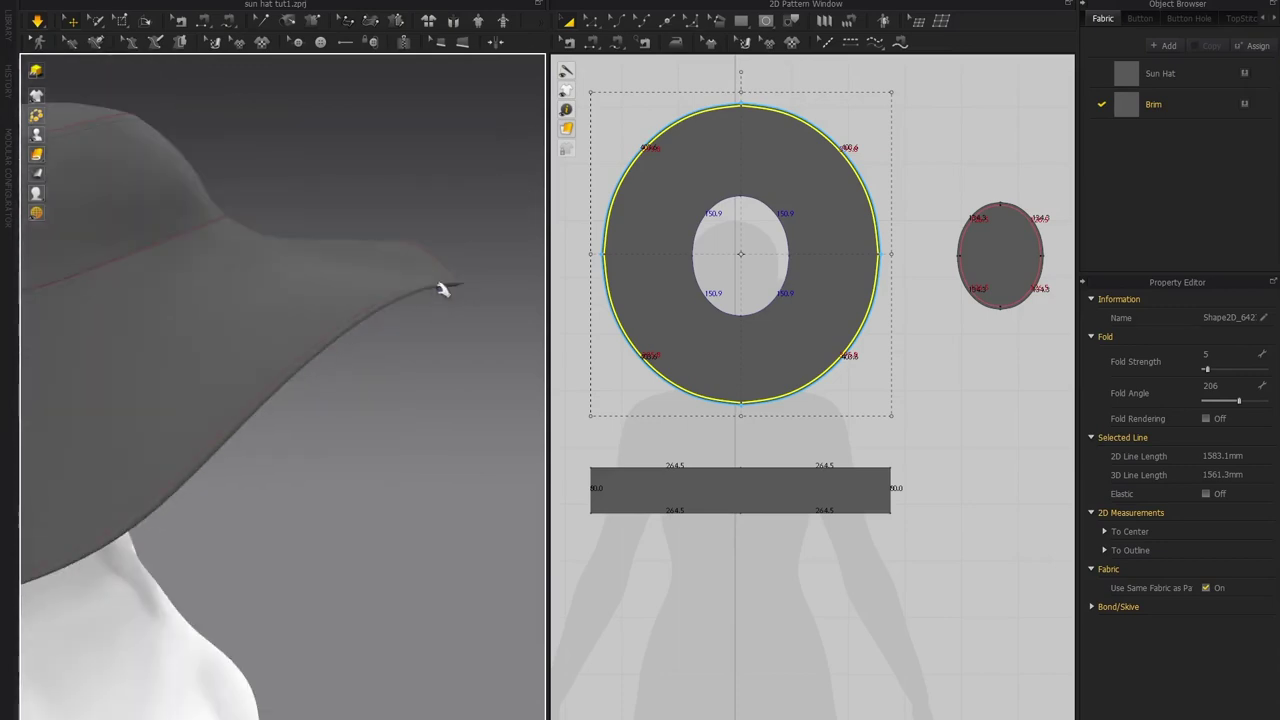
{"action": "right_click_drag", "start_coordinate": [451, 205], "coordinate": [407, 331]}
{"action": "right_click_drag", "start_coordinate": [395, 397], "coordinate": [349, 412]}
{"action": "scroll", "coordinate": [300, 369], "scroll_direction": "down", "scroll_amount": 4}
{"action": "scroll", "coordinate": [376, 403], "scroll_direction": "up", "scroll_amount": 5}
{"action": "middle_click_drag", "start_coordinate": [416, 331], "coordinate": [371, 374]}
{"action": "scroll", "coordinate": [360, 379], "scroll_direction": "up", "scroll_amount": 2}
{"action": "left_click_drag", "start_coordinate": [1238, 400], "coordinate": [1238, 402]}
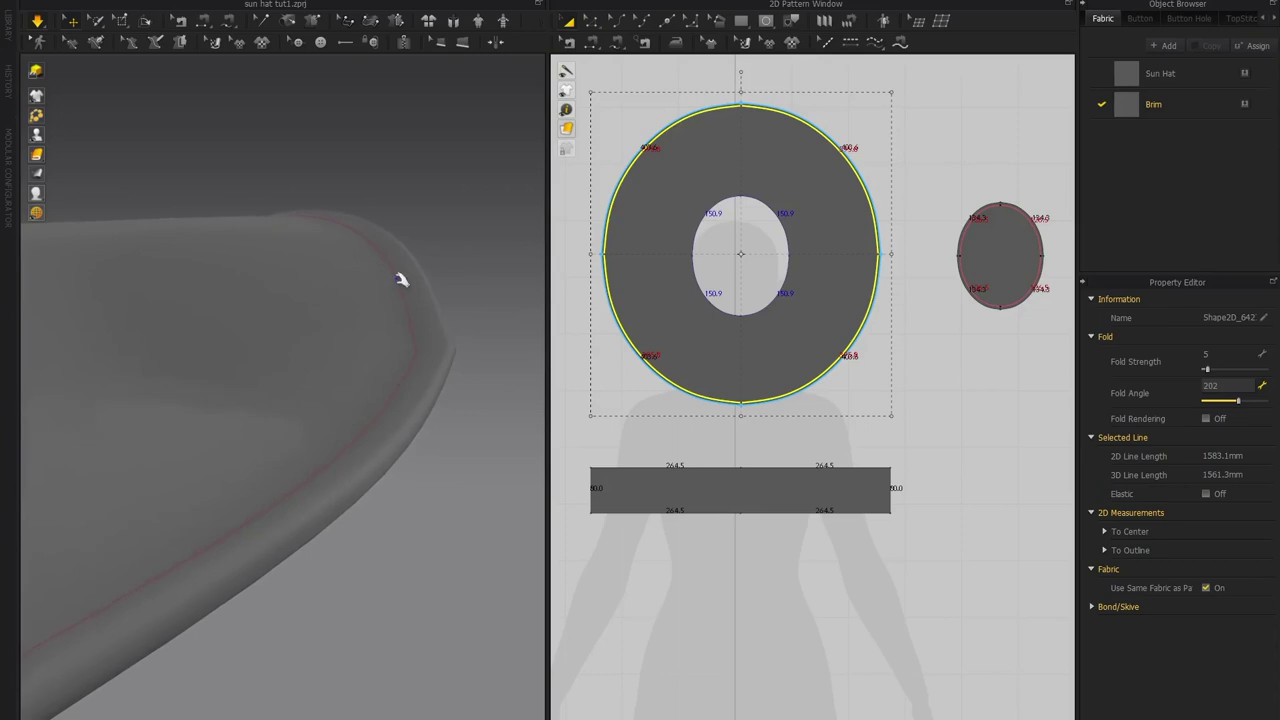
Hide the red seam lines on the garment in the 3D view
{"action": "mouse_move", "coordinate": [78, 96]}
{"action": "right_click_drag", "start_coordinate": [300, 260], "coordinate": [212, 369]}
{"action": "middle_click_drag", "start_coordinate": [262, 361], "coordinate": [386, 357]}
{"action": "right_click_drag", "start_coordinate": [386, 357], "coordinate": [303, 323]}
{"action": "scroll", "coordinate": [801, 329], "scroll_direction": "down", "scroll_amount": 3}
Adjust the whole hat's placement on the head, then simulate and pull the crown band to refine the fit
{"action": "key", "text": "ctrl+a"}
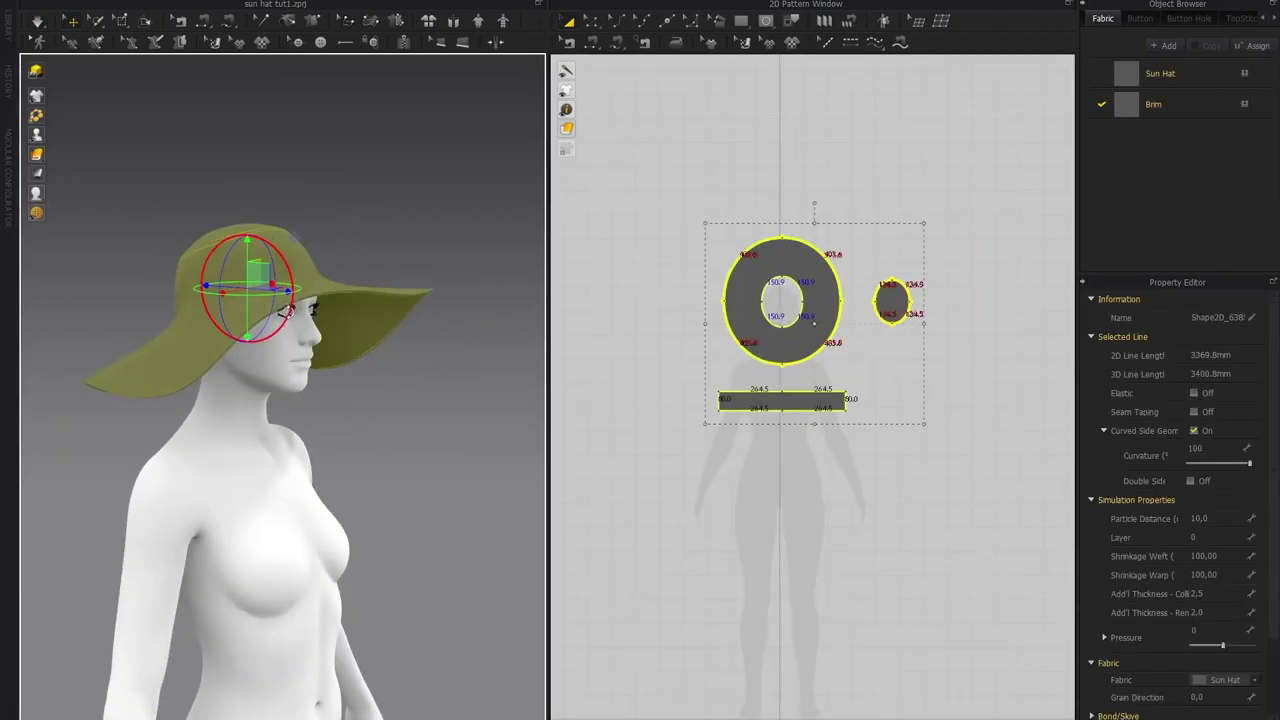
{"action": "left_click", "coordinate": [391, 351]}
{"action": "right_click_drag", "start_coordinate": [380, 371], "coordinate": [290, 366]}
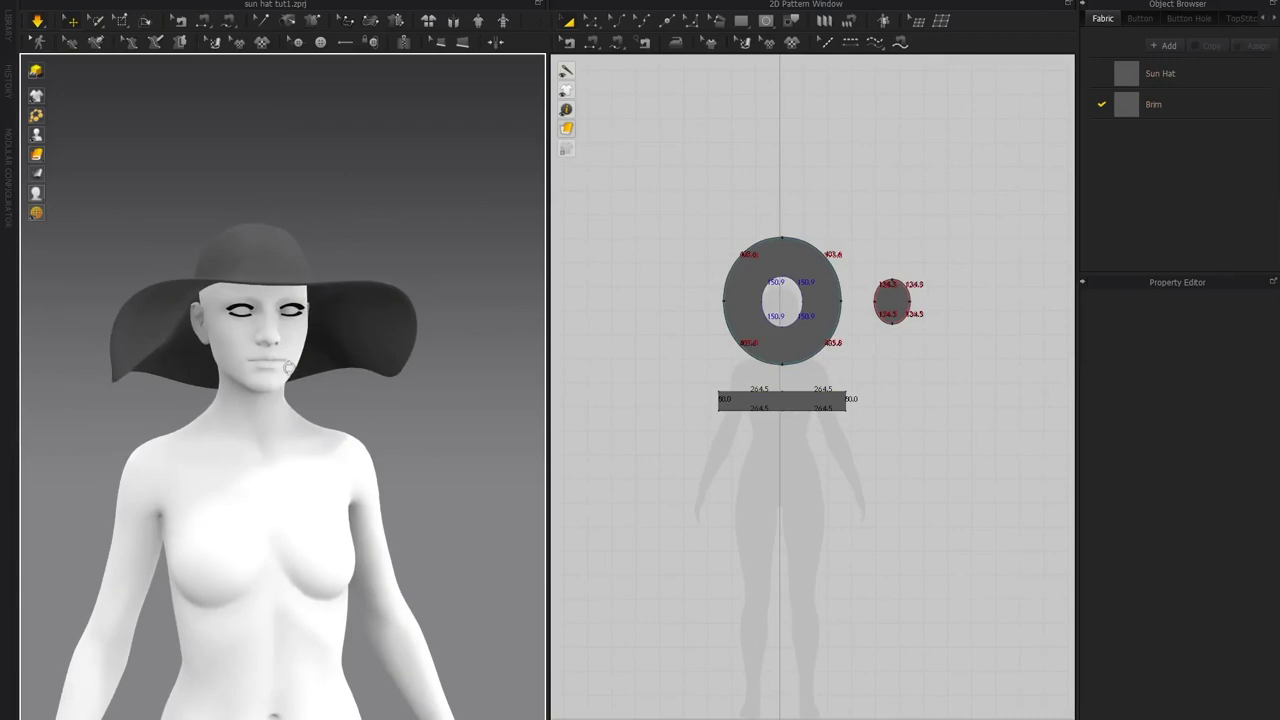
{"action": "left_click", "coordinate": [211, 280]}
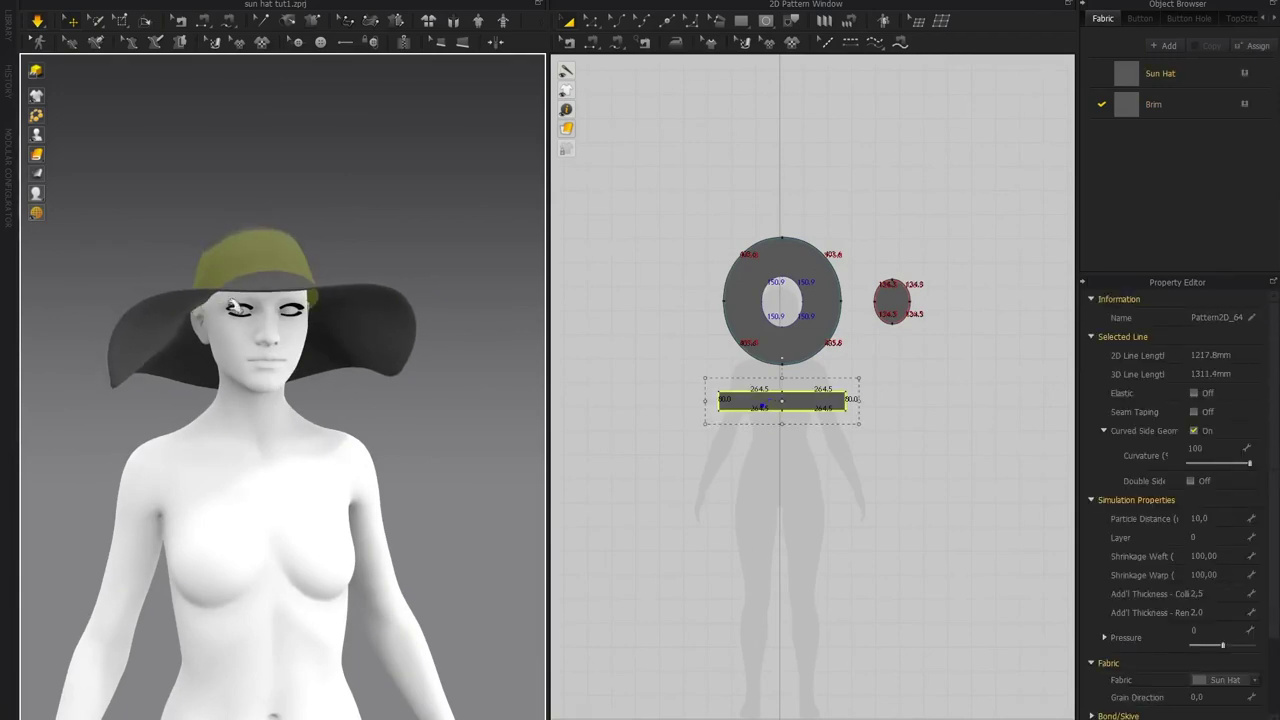
{"action": "left_click", "coordinate": [281, 287]}
{"action": "left_click", "coordinate": [389, 263]}
{"action": "right_click_drag", "start_coordinate": [389, 263], "coordinate": [176, 333]}
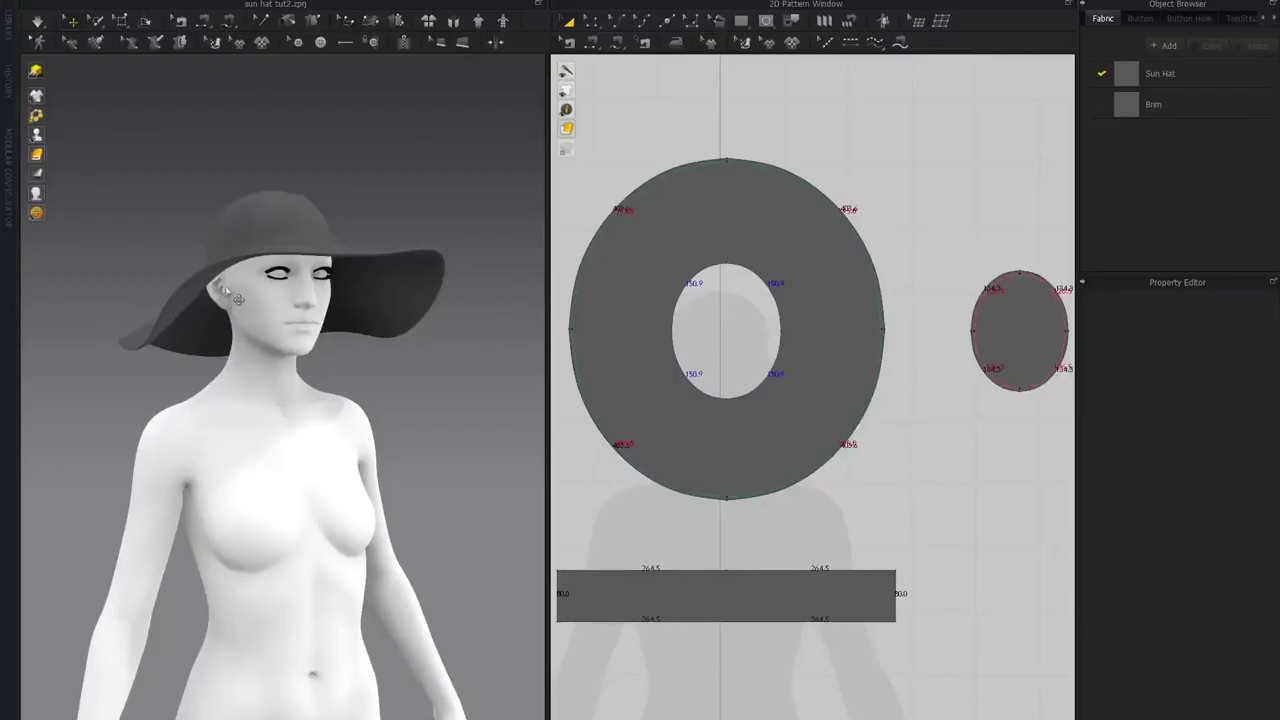
Offset the full lower edge of the band pattern as one internal line at a distance of 25 mm
{"action": "right_click_drag", "start_coordinate": [260, 250], "coordinate": [320, 248]}
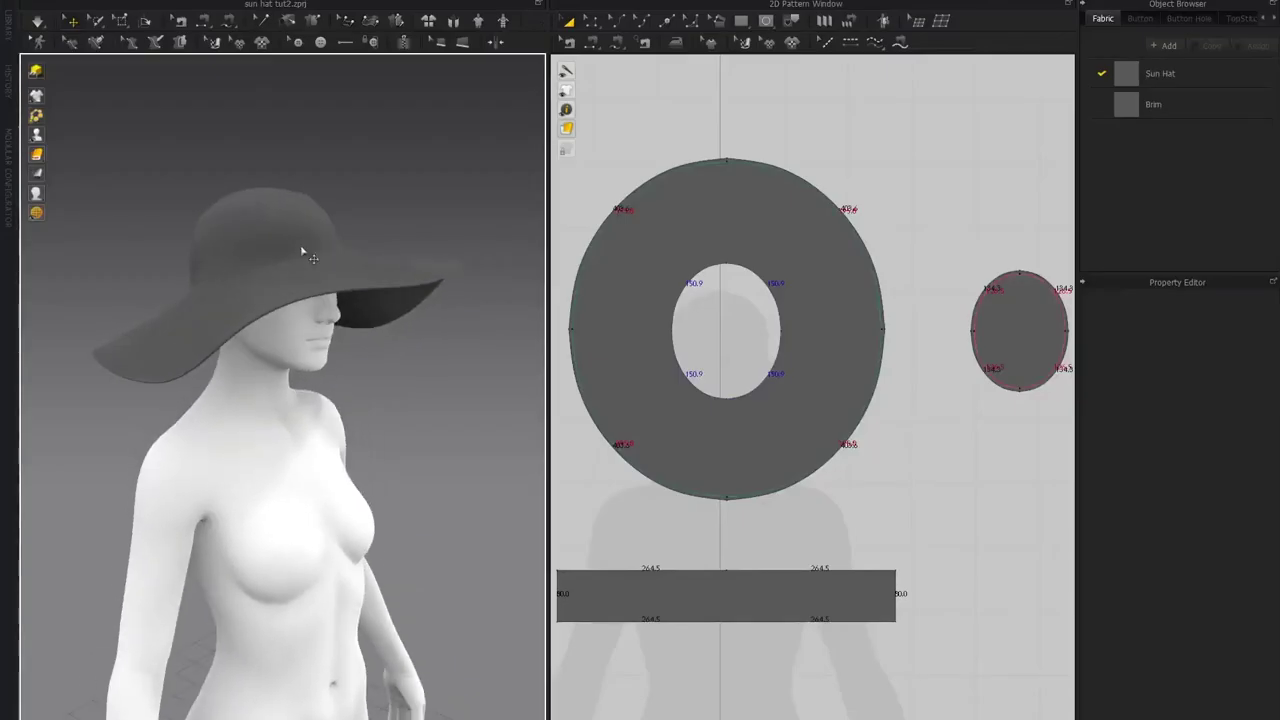
{"action": "right_click_drag", "start_coordinate": [190, 272], "coordinate": [249, 282]}
{"action": "middle_click_drag", "start_coordinate": [750, 522], "coordinate": [884, 446]}
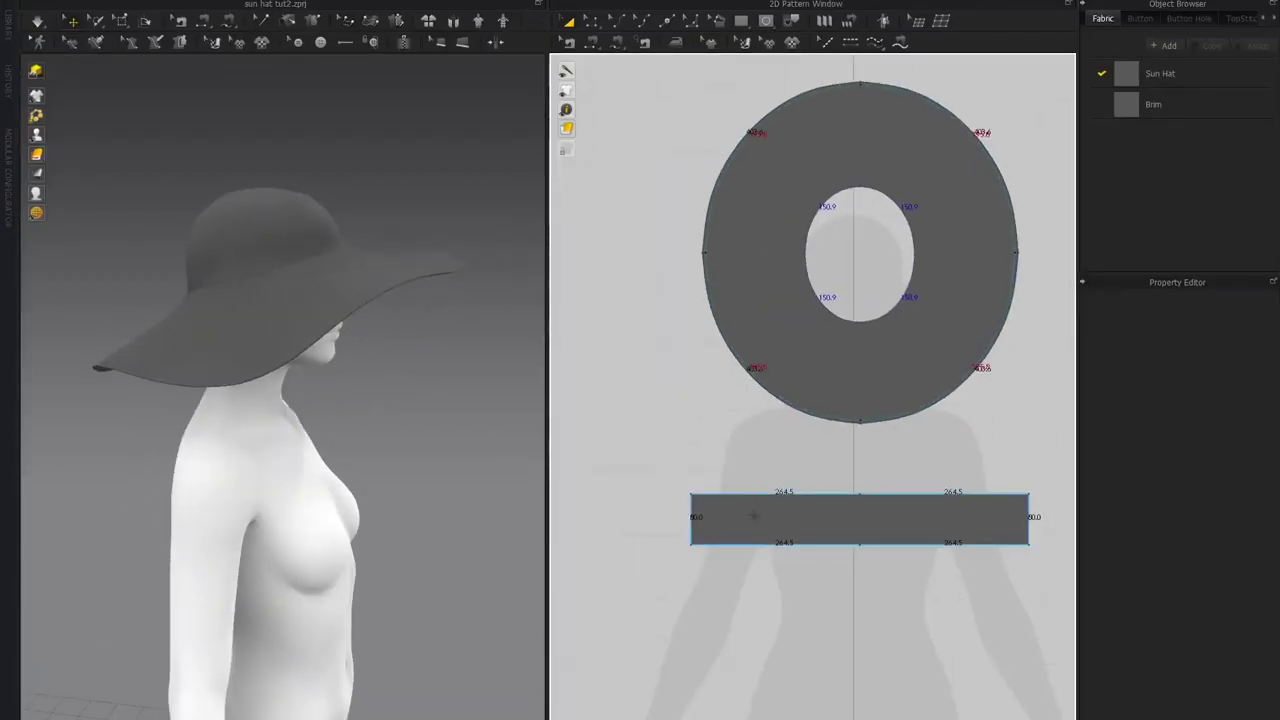
{"action": "left_click", "coordinate": [749, 510]}
{"action": "scroll", "coordinate": [729, 427], "scroll_direction": "down", "scroll_amount": 2}
{"action": "middle_click_drag", "start_coordinate": [729, 427], "coordinate": [652, 361]}
{"action": "left_click", "coordinate": [592, 21]}
{"action": "left_click", "coordinate": [726, 466]}
{"action": "left_click", "coordinate": [725, 461]}
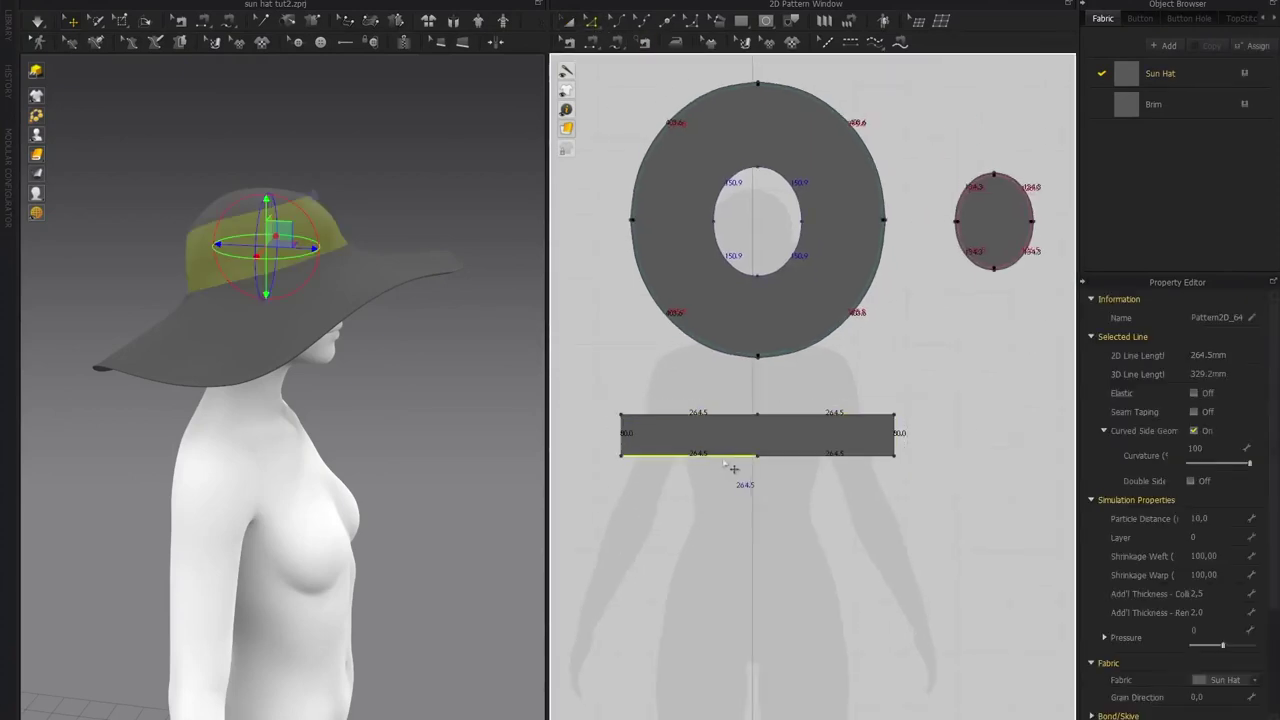
{"action": "right_click", "coordinate": [792, 463]}
{"action": "left_click", "coordinate": [845, 547]}
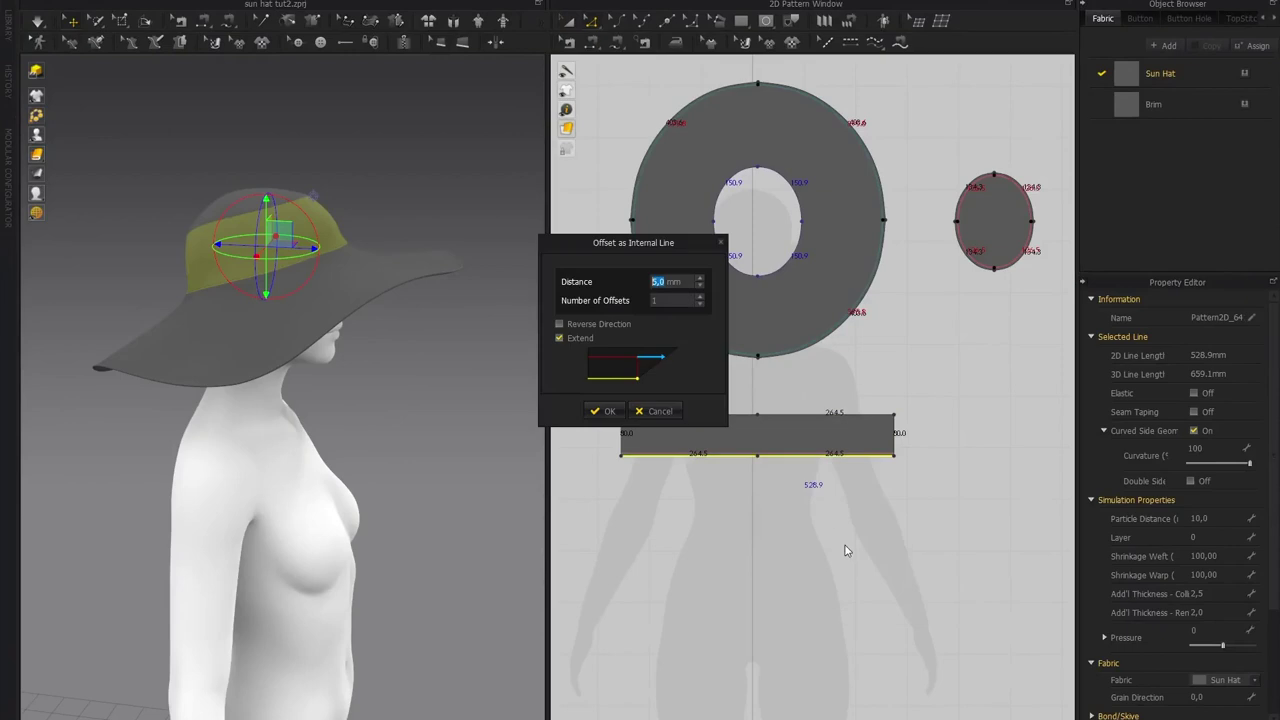
{"action": "type", "text": "25"}
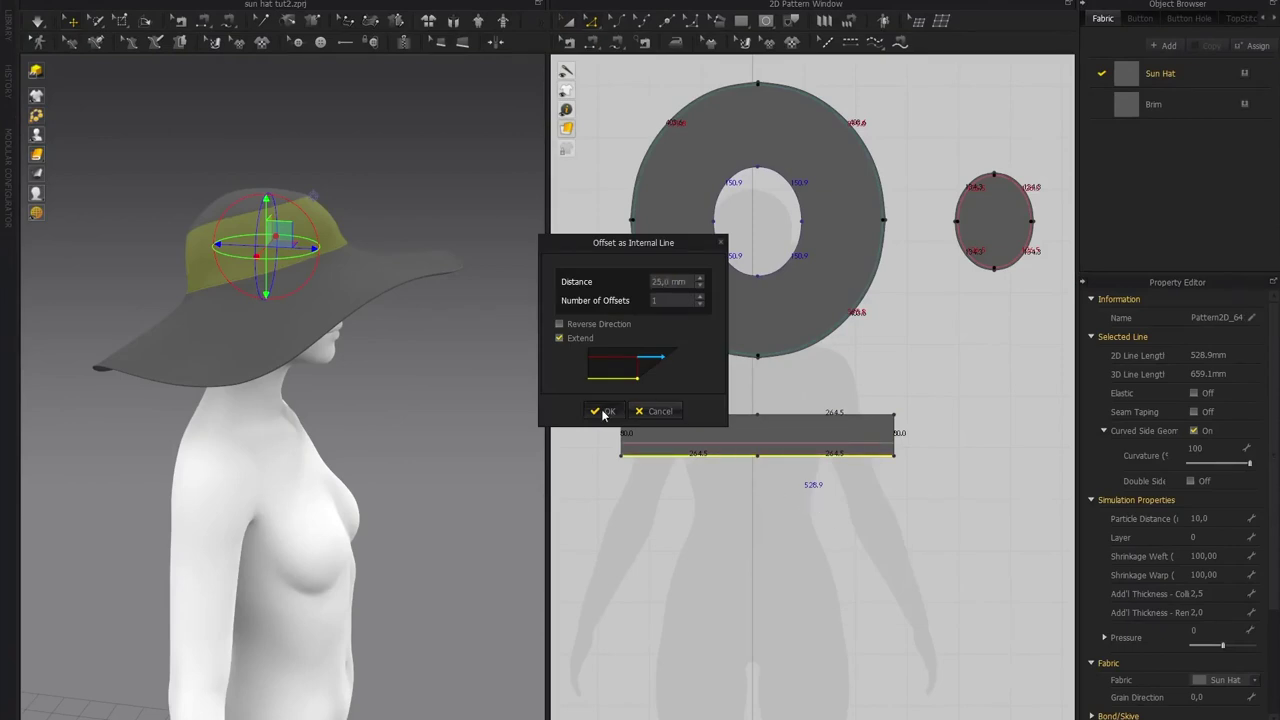
{"action": "left_click", "coordinate": [603, 412]}
{"action": "left_click", "coordinate": [450, 248]}
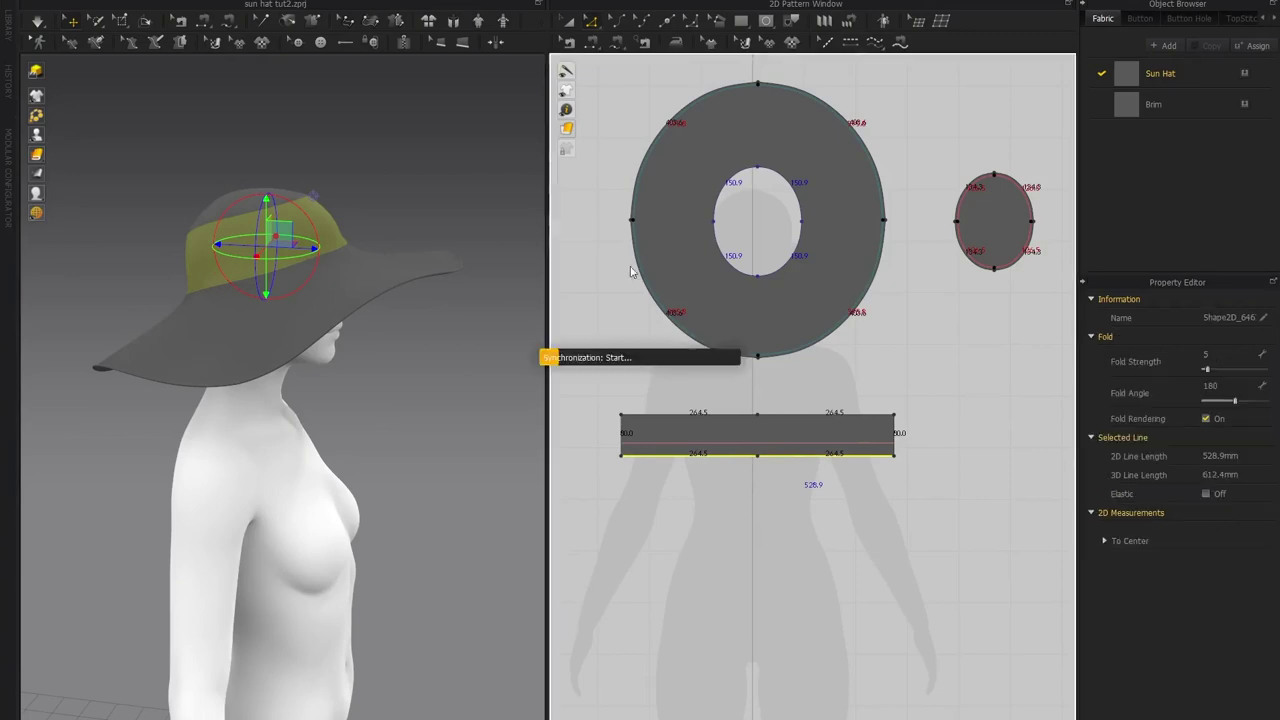
Cut the band pattern in two along its new internal line
{"action": "left_click", "coordinate": [657, 442]}
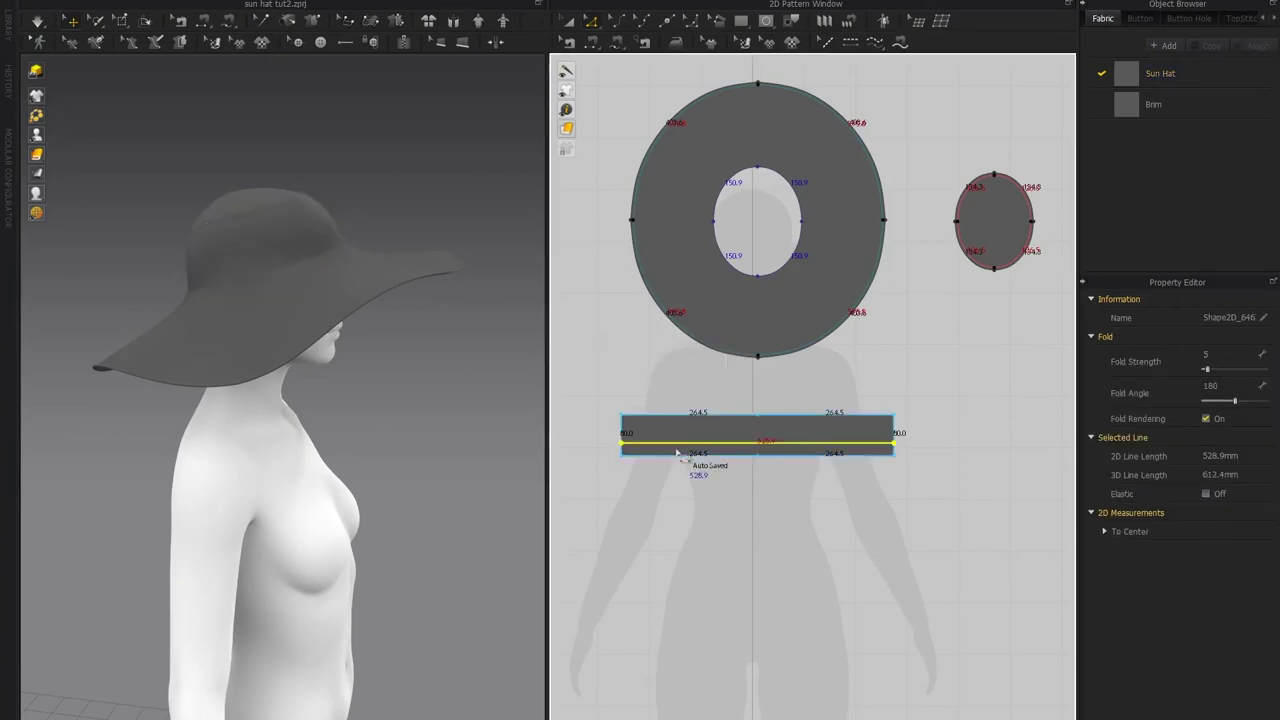
{"action": "right_click", "coordinate": [668, 446]}
{"action": "left_click", "coordinate": [698, 603]}
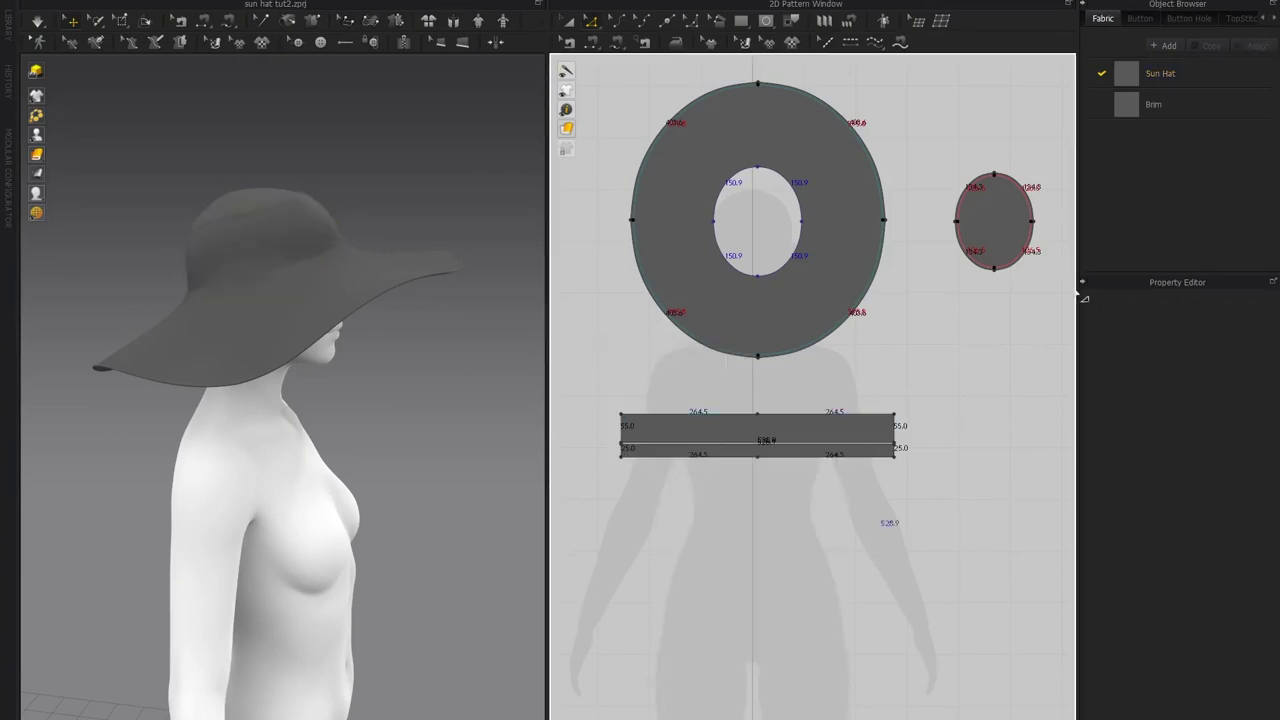
Duplicate the Brim fabric and rename the copy Band
{"action": "left_click", "coordinate": [1176, 106]}
{"action": "left_click", "coordinate": [1212, 48]}
{"action": "double_click", "coordinate": [1170, 135]}
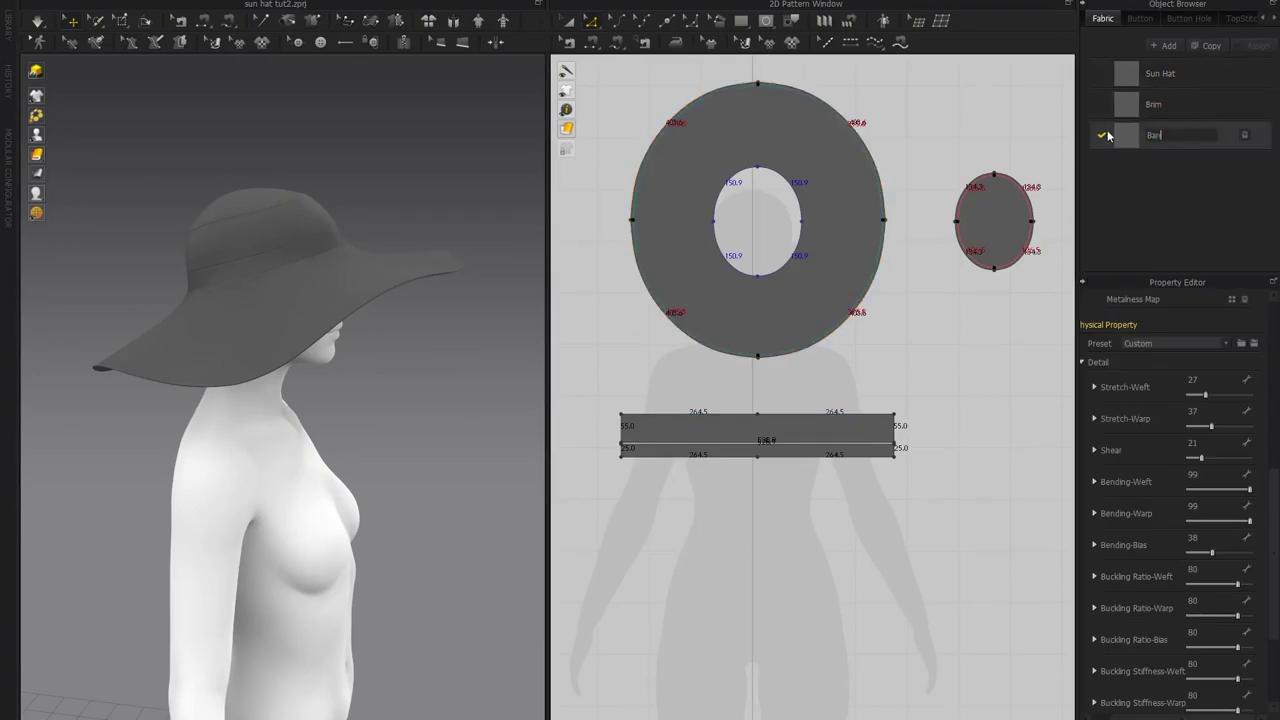
{"action": "type", "text": "Band"}
{"action": "key", "text": "Return"}
Assign the Band fabric to the narrow 25 mm strip below the main band pattern
{"action": "left_click", "coordinate": [566, 20]}
{"action": "left_click", "coordinate": [676, 452]}
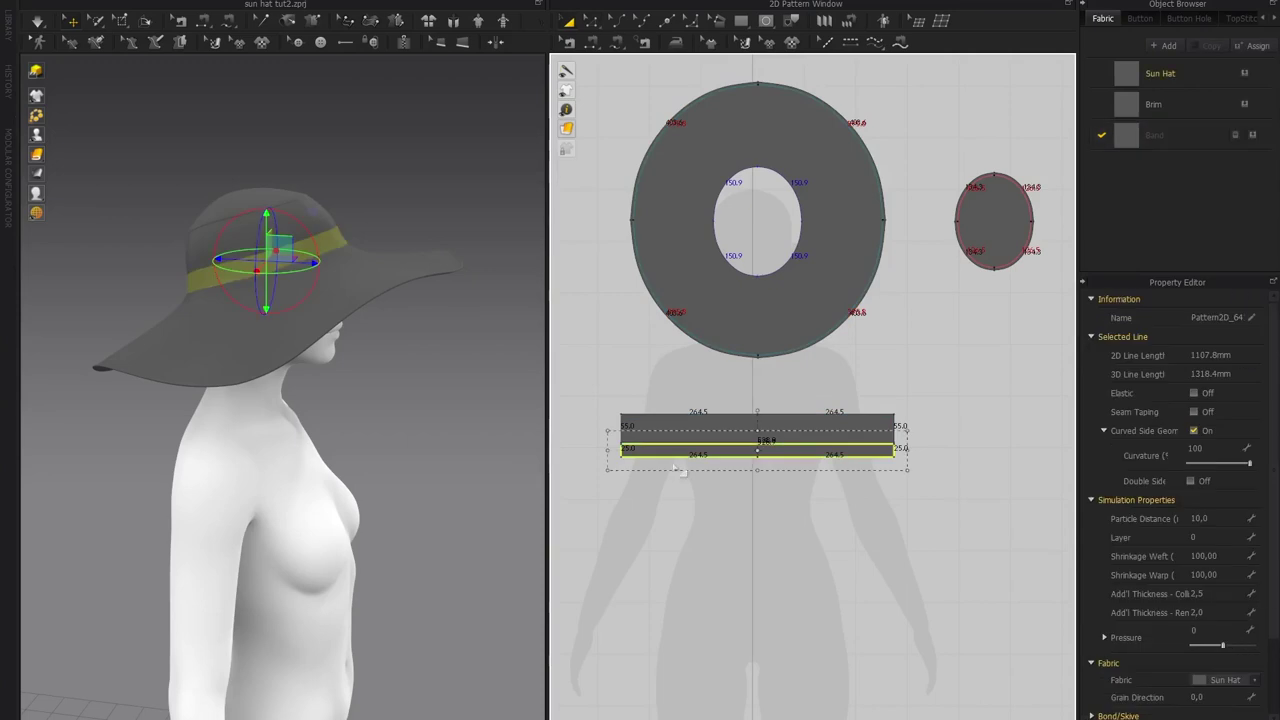
{"action": "left_click", "coordinate": [1248, 683]}
{"action": "left_click", "coordinate": [1225, 710]}
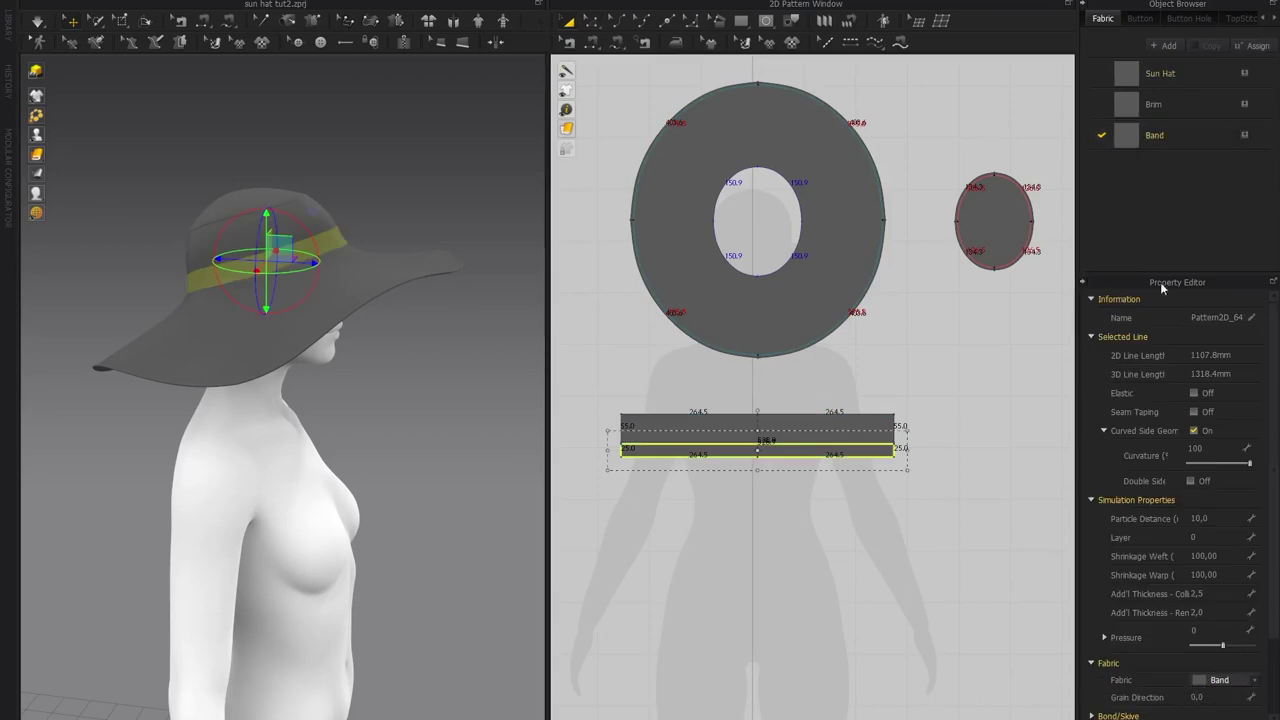
Change the Band fabric's color to a dark grey of about #3C3C3C
{"action": "left_click", "coordinate": [1155, 135]}
{"action": "scroll", "coordinate": [1100, 390], "scroll_direction": "up", "scroll_amount": 6}
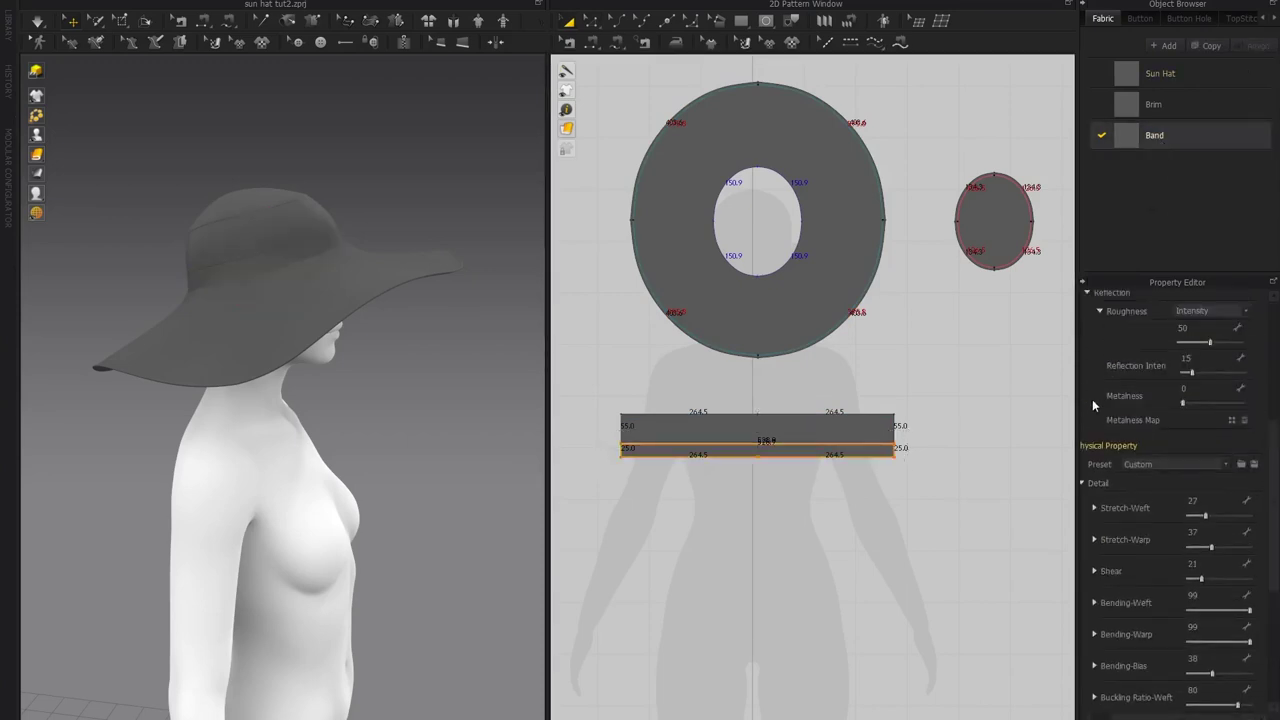
{"action": "left_click", "coordinate": [1244, 344]}
{"action": "left_click_drag", "start_coordinate": [374, 216], "coordinate": [366, 212]}
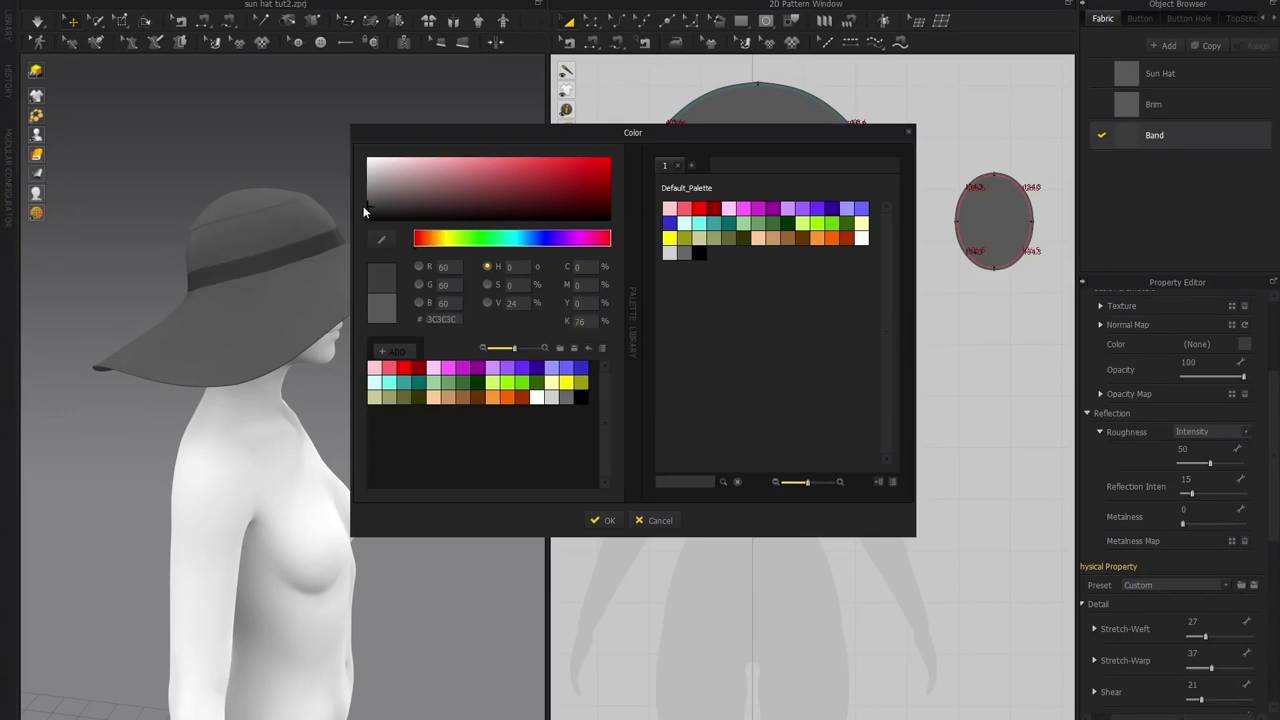
{"action": "left_click", "coordinate": [603, 521]}
Simulate the hat and shorten the dark strip symmetrically to a perimeter of about 1025 mm so it tightens around the crown
{"action": "right_click_drag", "start_coordinate": [333, 340], "coordinate": [355, 344]}
{"action": "key", "text": "space"}
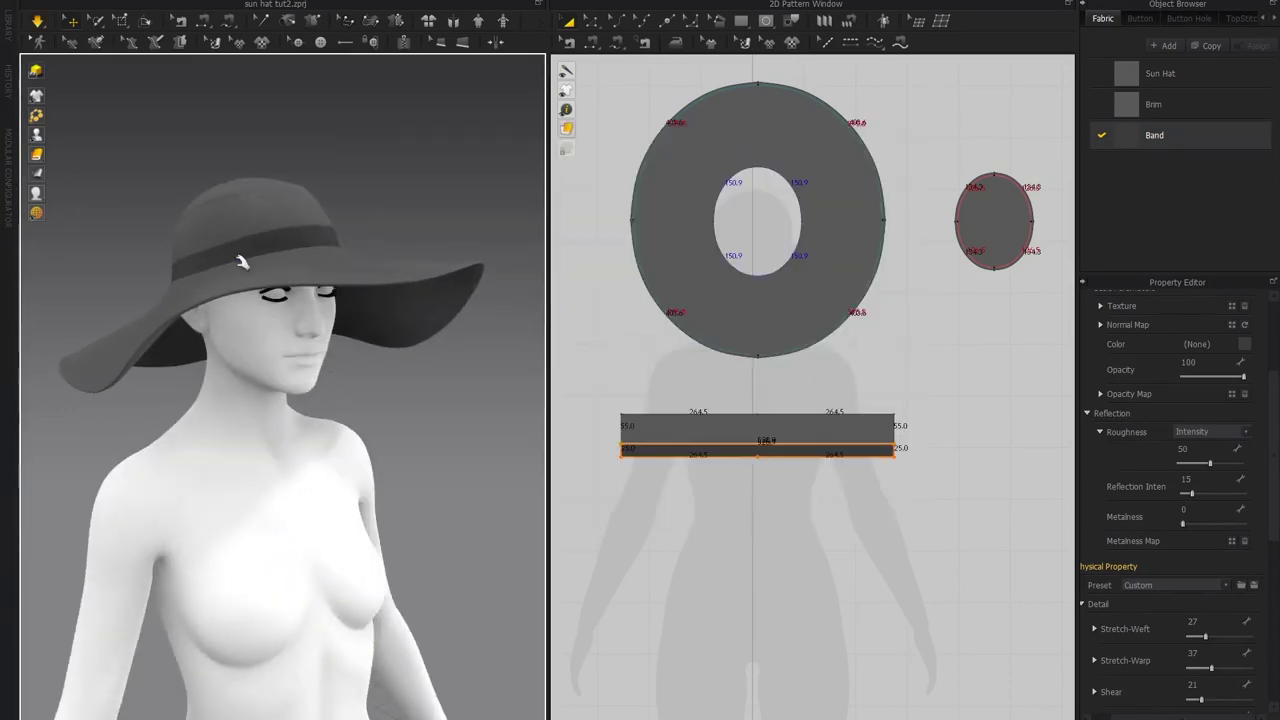
{"action": "right_click_drag", "start_coordinate": [268, 260], "coordinate": [306, 252]}
{"action": "scroll", "coordinate": [220, 260], "scroll_direction": "up", "scroll_amount": 2}
{"action": "left_click", "coordinate": [664, 452]}
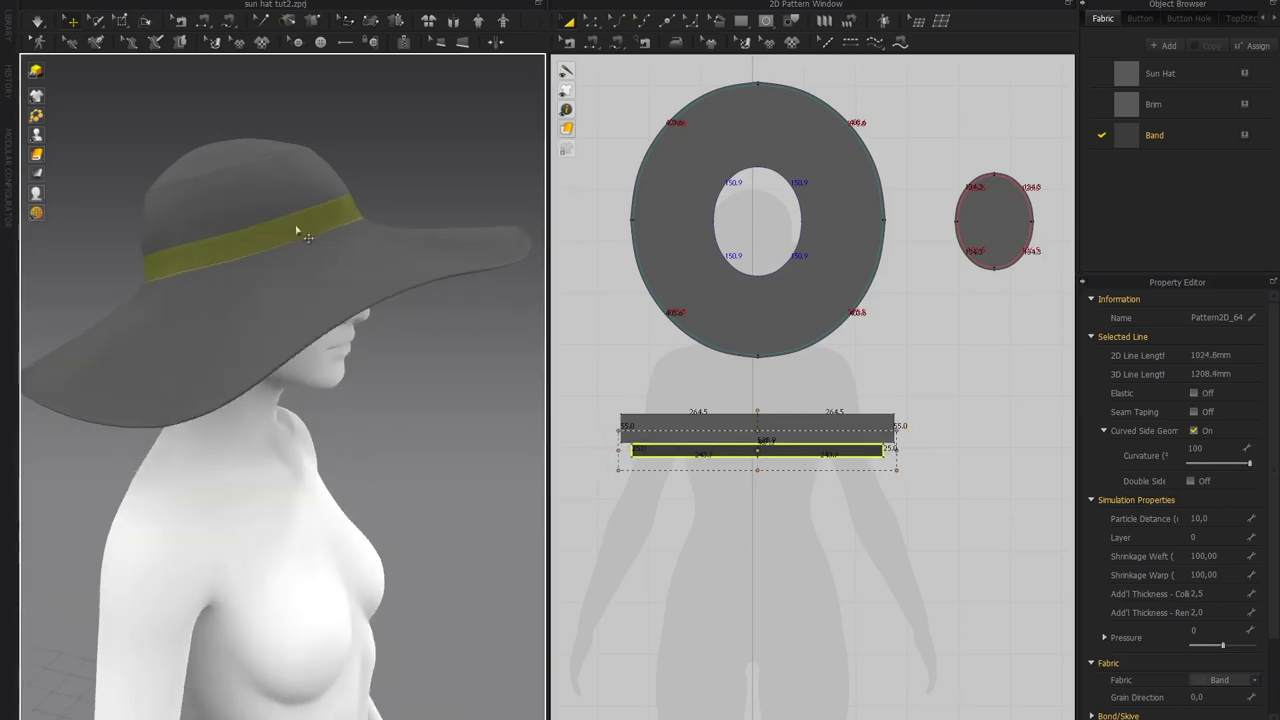
{"action": "right_click_drag", "start_coordinate": [296, 231], "coordinate": [352, 220]}
{"action": "key", "text": "space"}
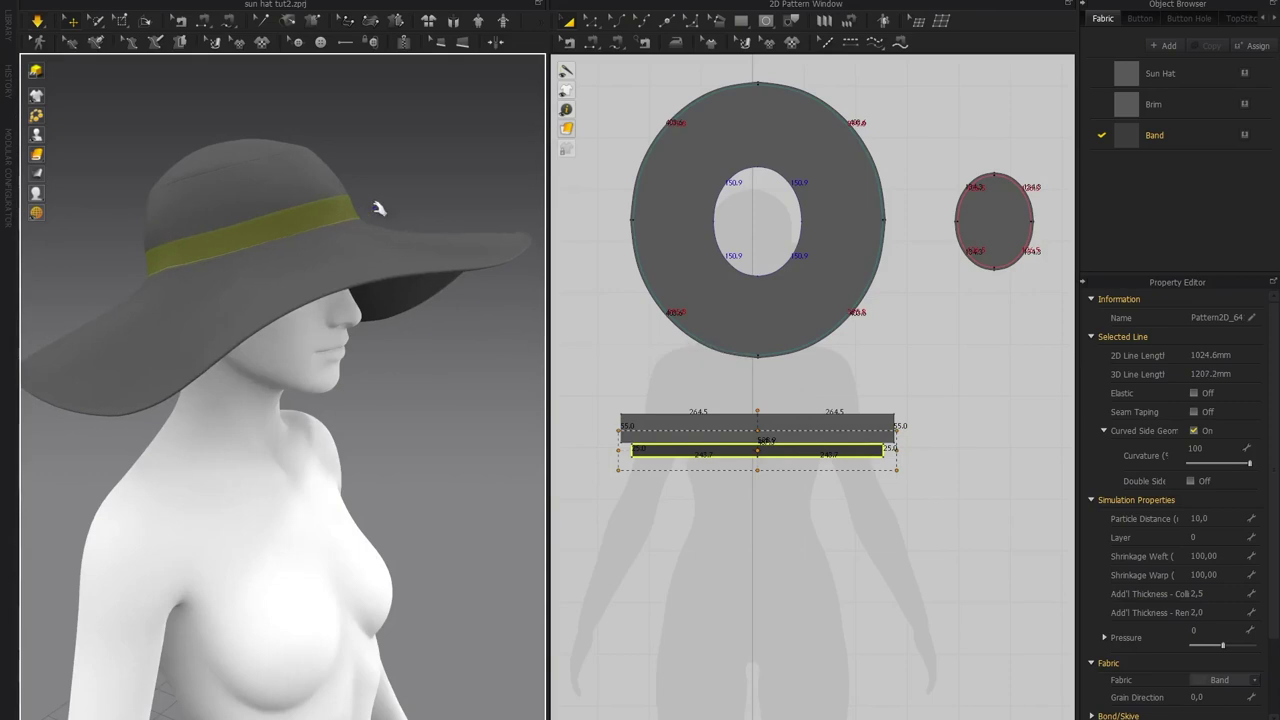
Shorten the dark strip further from both ends to about 422 mm and let the simulation tighten its fit
{"action": "left_click_drag", "start_coordinate": [893, 451], "coordinate": [880, 451]}
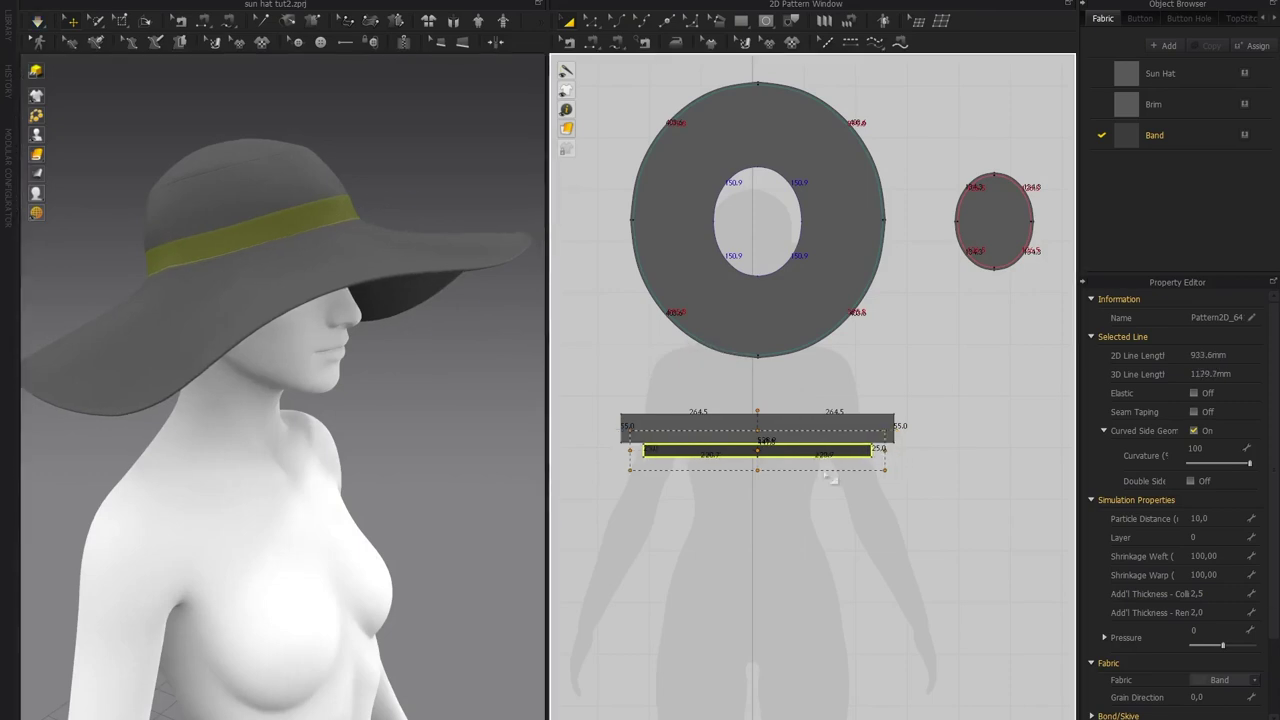
{"action": "mouse_move", "coordinate": [310, 231]}
{"action": "right_mouse_down"}
{"action": "mouse_move", "coordinate": [209, 229]}
{"action": "mouse_move", "coordinate": [166, 271]}
{"action": "mouse_move", "coordinate": [206, 366]}
{"action": "mouse_move", "coordinate": [300, 250]}
{"action": "right_mouse_up"}
{"action": "left_click_drag", "start_coordinate": [884, 451], "coordinate": [866, 452]}
{"action": "right_click_drag", "start_coordinate": [194, 271], "coordinate": [51, 240]}
{"action": "left_click", "coordinate": [397, 247]}
{"action": "right_click_drag", "start_coordinate": [397, 246], "coordinate": [316, 284]}
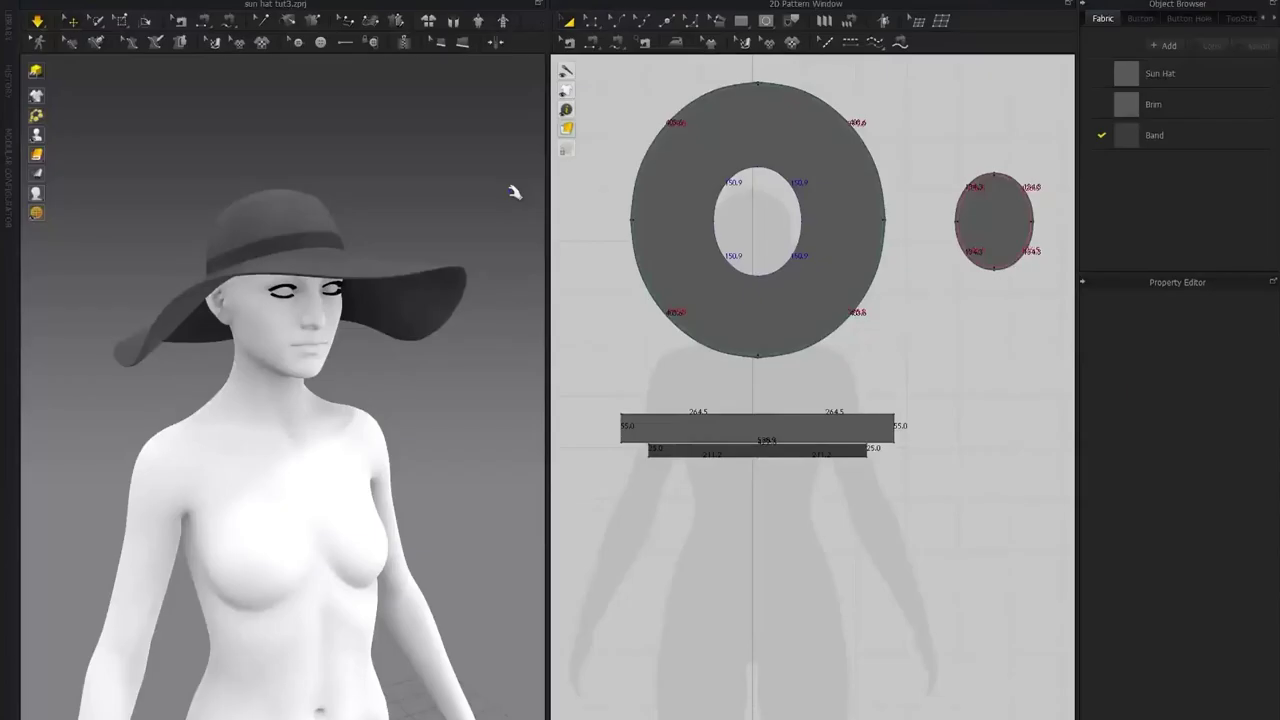
Mark a spot on the side of the dark band and draw a 25 mm vertical internal line across its pattern there
{"action": "scroll", "coordinate": [285, 240], "scroll_direction": "up", "scroll_amount": 3}
{"action": "right_click_drag", "start_coordinate": [280, 240], "coordinate": [248, 255]}
{"action": "left_click", "coordinate": [236, 198]}
{"action": "right_click_drag", "start_coordinate": [167, 268], "coordinate": [317, 237]}
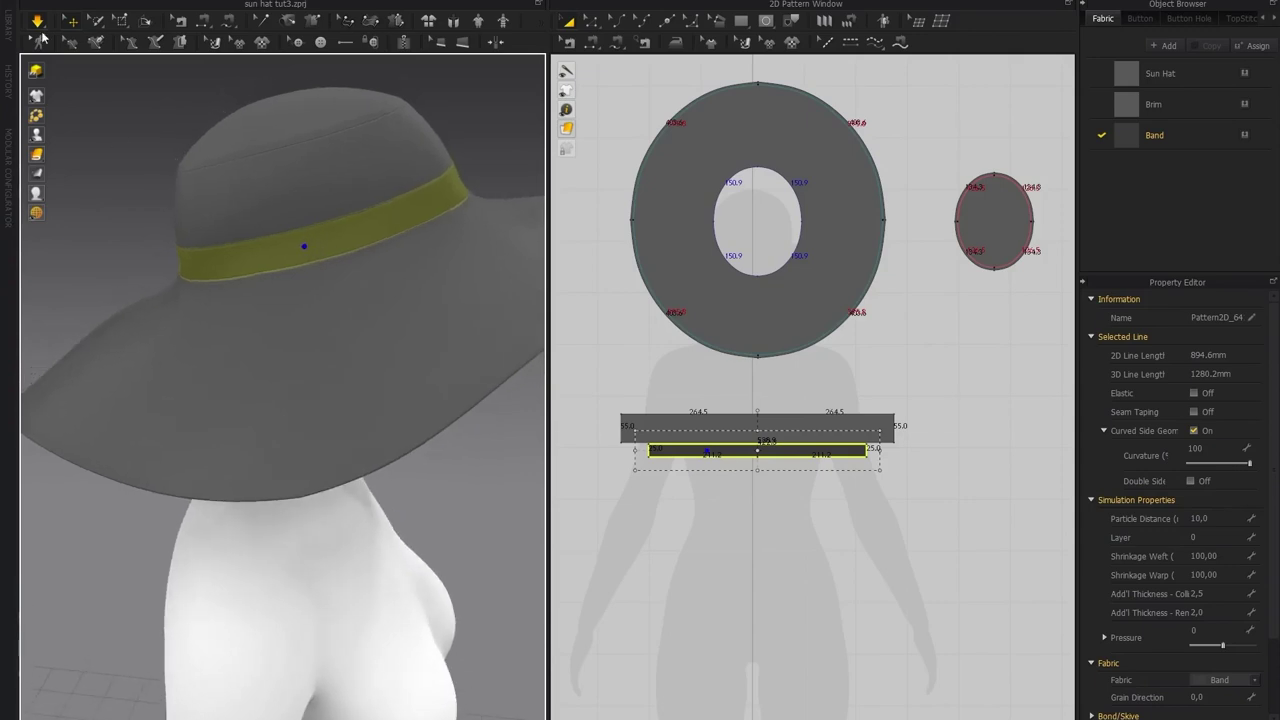
{"action": "scroll", "coordinate": [723, 472], "scroll_direction": "up", "scroll_amount": 5}
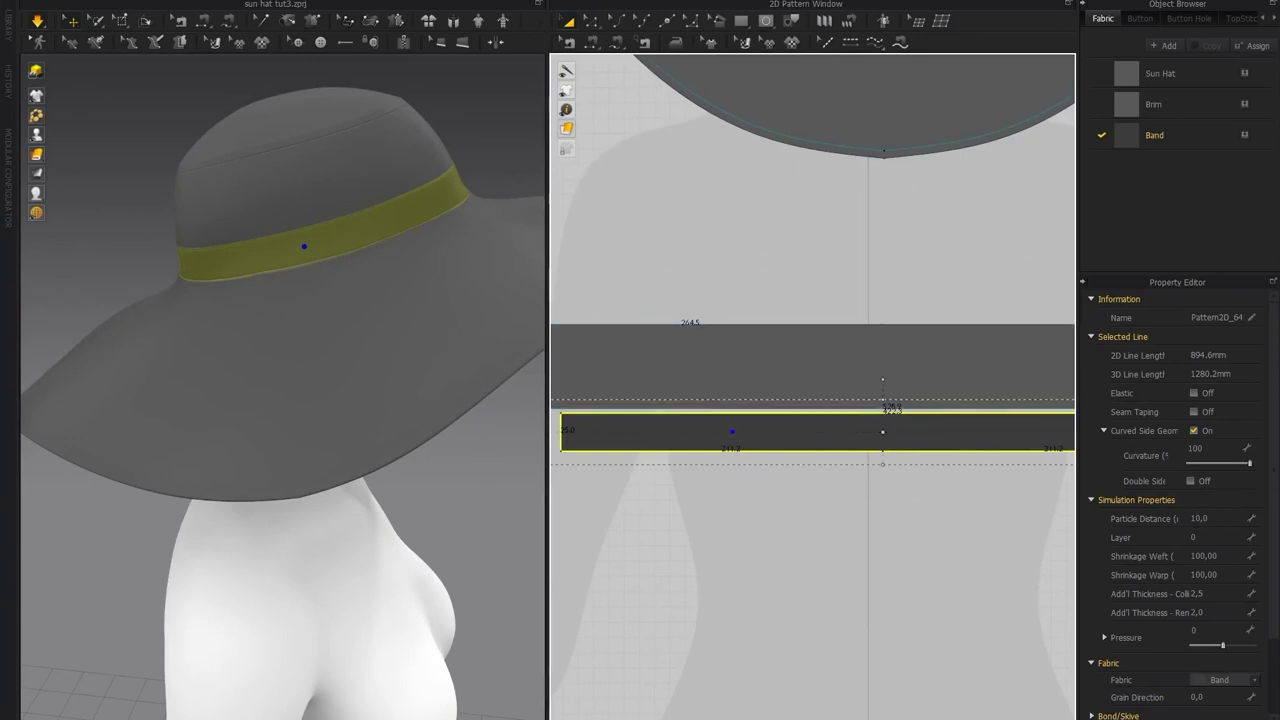
{"action": "right_click_drag", "start_coordinate": [362, 312], "coordinate": [536, 296]}
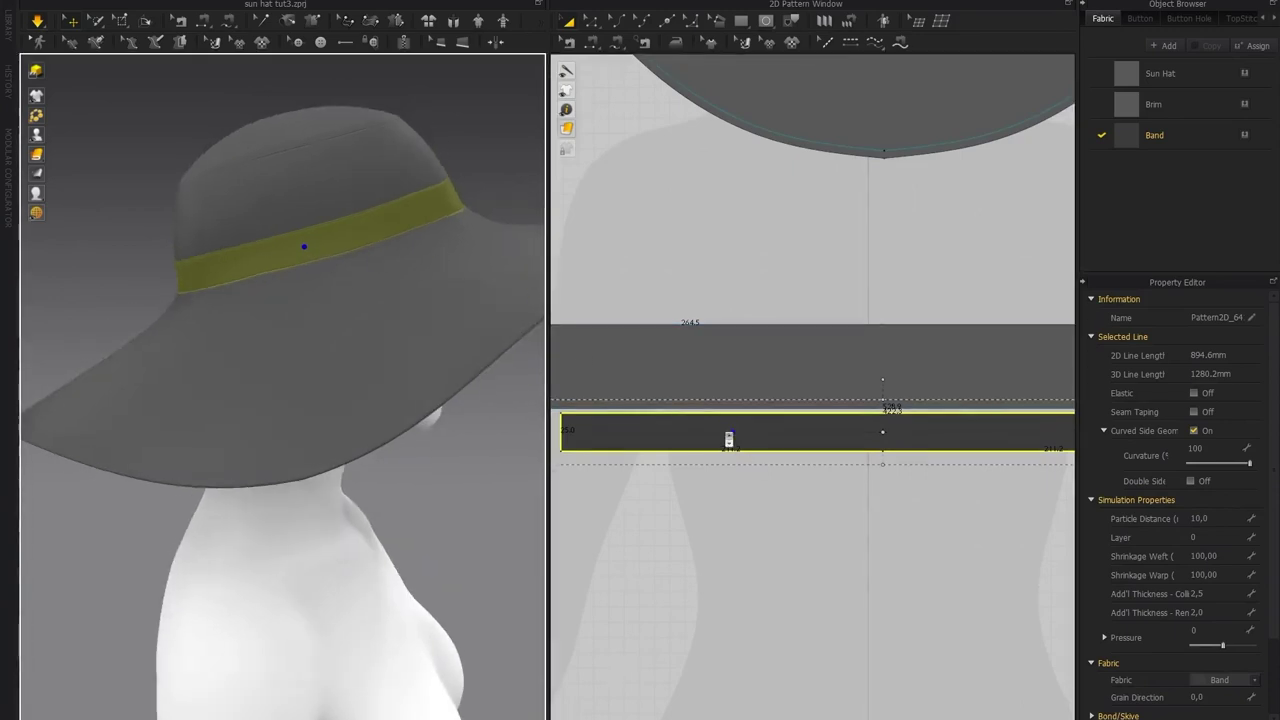
{"action": "scroll", "coordinate": [725, 431], "scroll_direction": "up", "scroll_amount": 3}
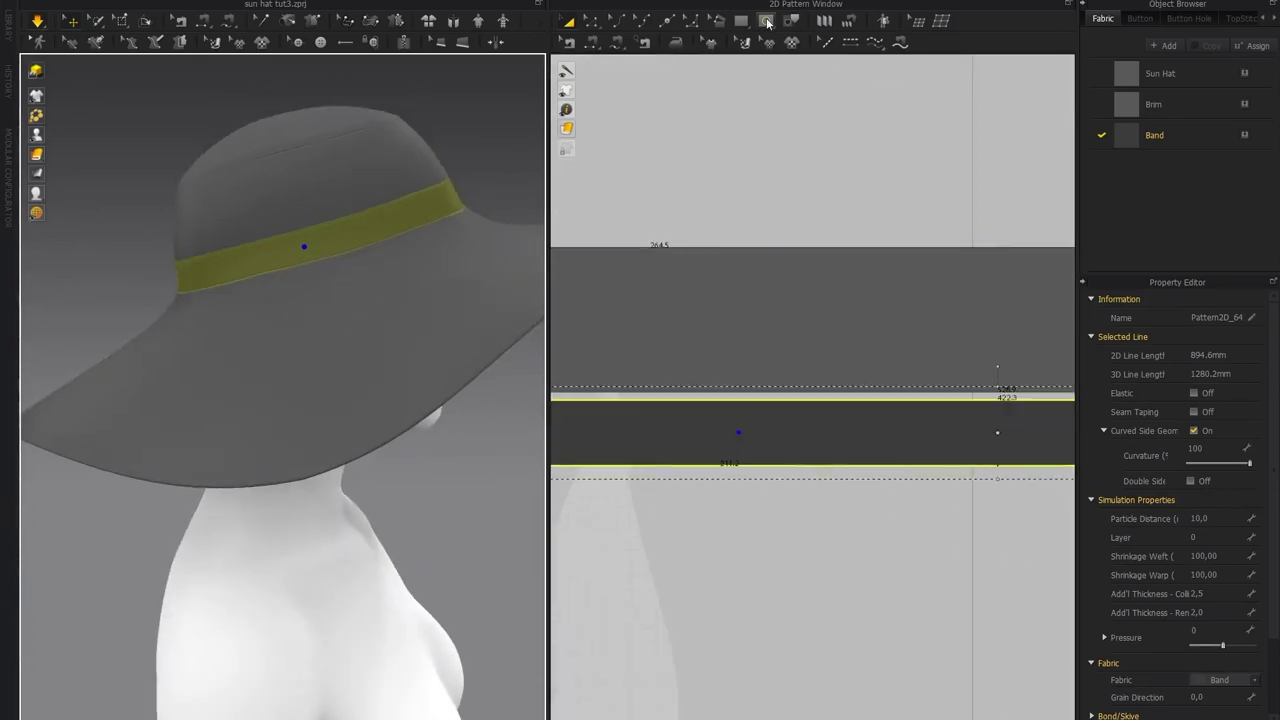
{"action": "left_click", "coordinate": [766, 21]}
{"action": "left_click", "coordinate": [791, 41]}
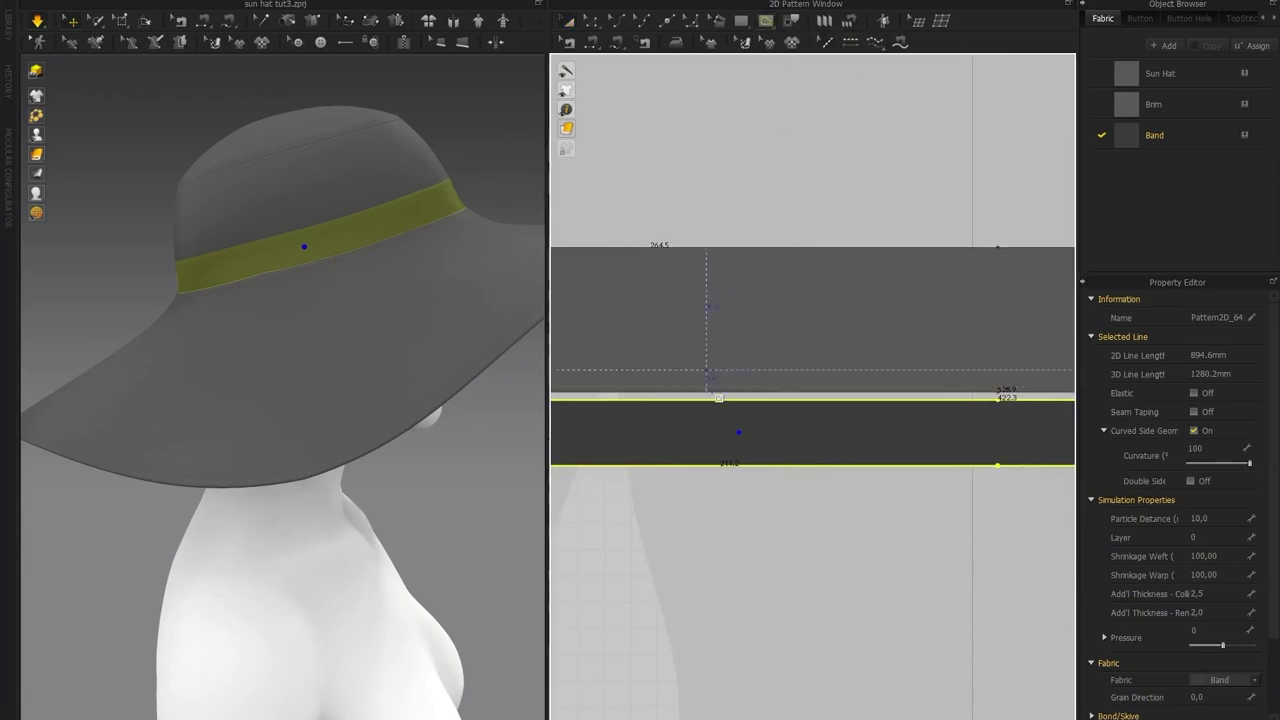
{"action": "left_click", "coordinate": [738, 400]}
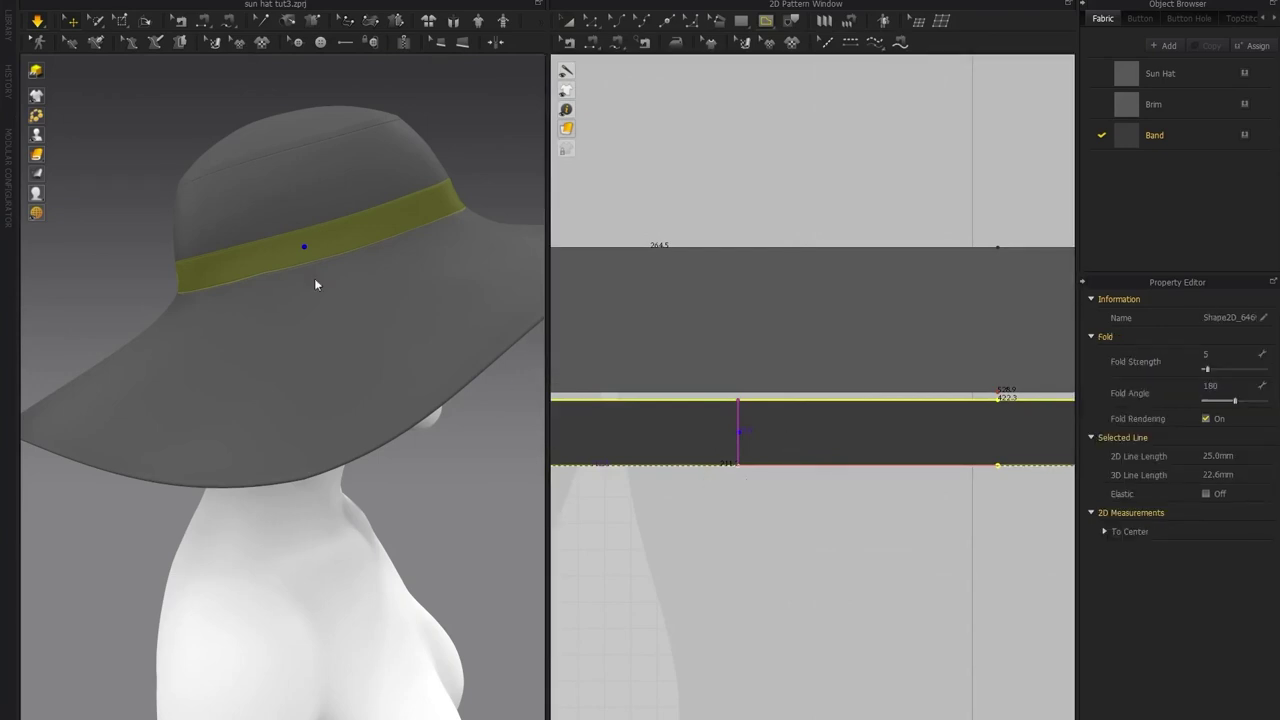
{"action": "key", "text": "space"}
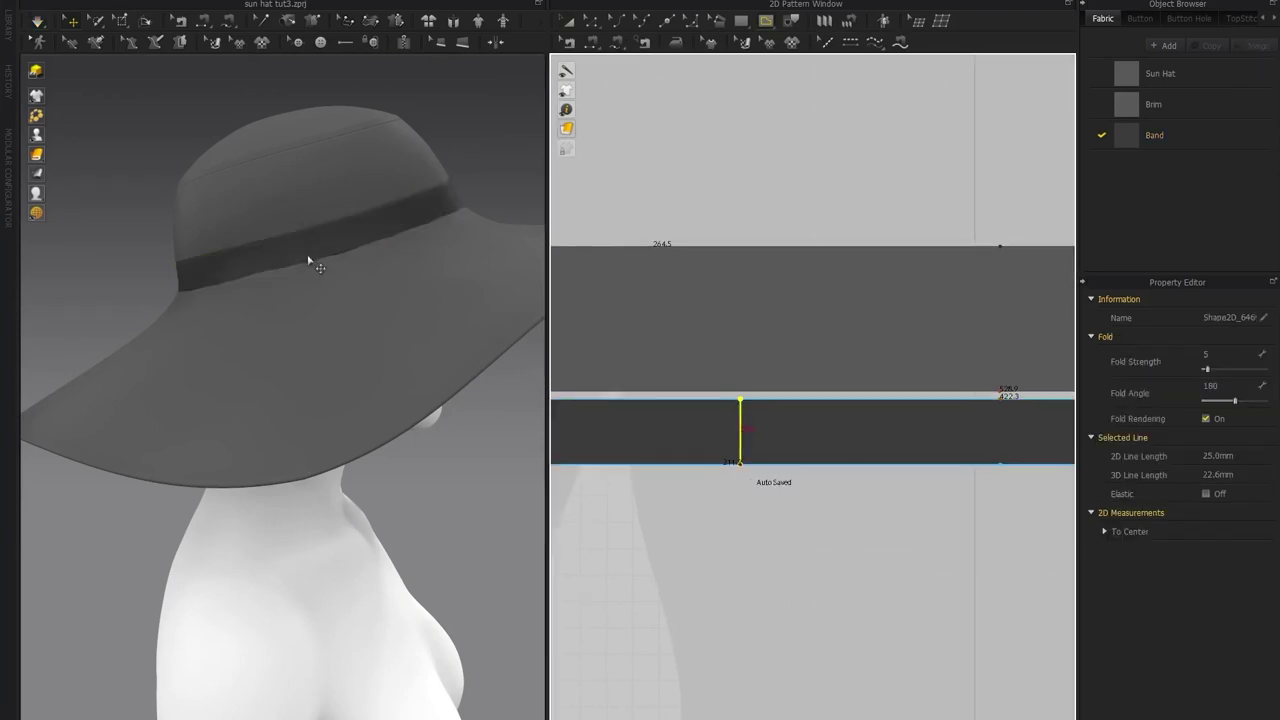
Cut and sew the dark strip along its vertical internal line, separating it into two pieces
{"action": "left_click", "coordinate": [566, 27]}
{"action": "right_click", "coordinate": [740, 447]}
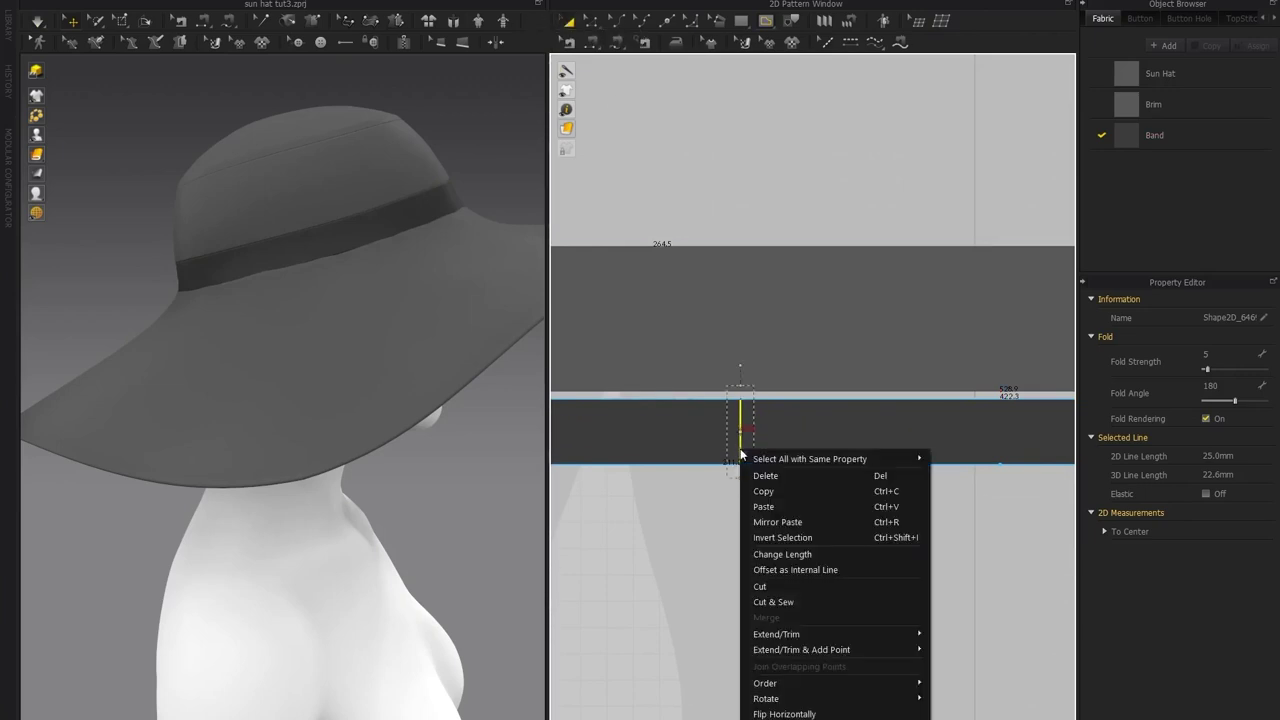
{"action": "left_click", "coordinate": [772, 604]}
{"action": "left_click", "coordinate": [660, 434]}
{"action": "left_click", "coordinate": [802, 432]}
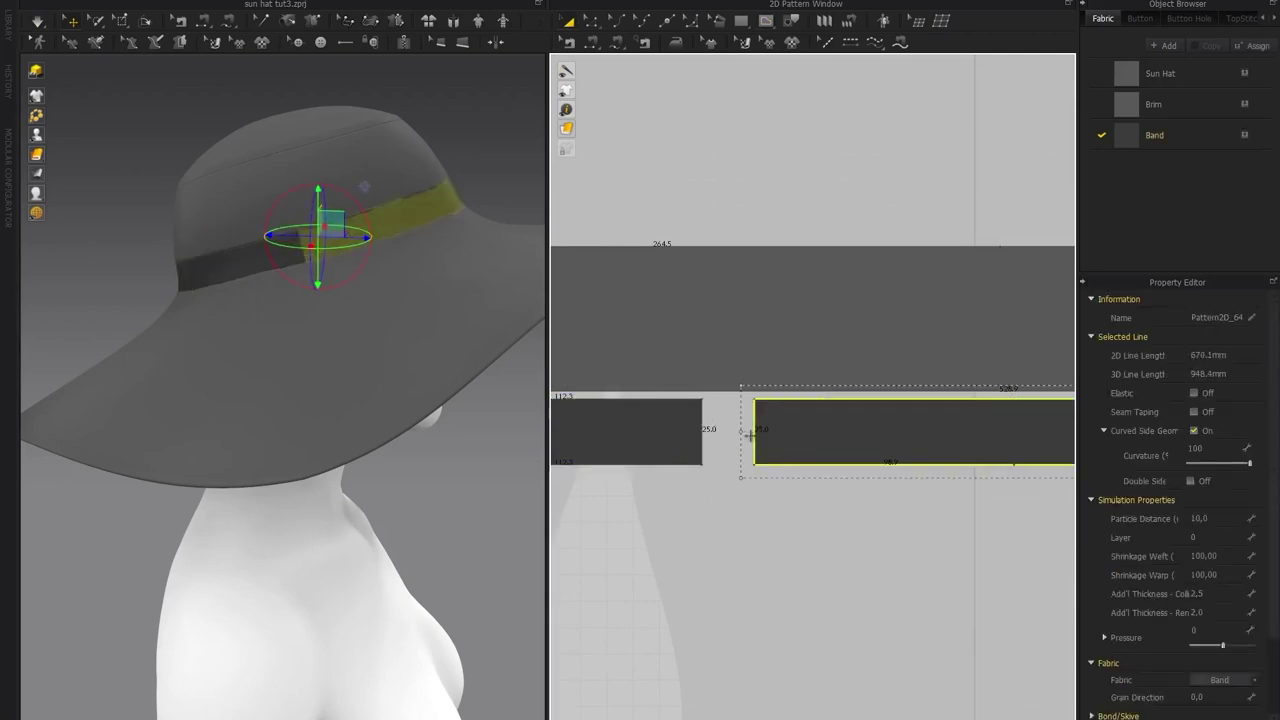
Examine the two dark band pieces and their joint on the hat
{"action": "left_click", "coordinate": [268, 267]}
{"action": "left_click", "coordinate": [312, 248]}
{"action": "left_click", "coordinate": [511, 148]}
{"action": "left_click", "coordinate": [291, 251]}
{"action": "left_click", "coordinate": [366, 232]}
{"action": "left_click", "coordinate": [483, 152]}
{"action": "right_click_drag", "start_coordinate": [389, 209], "coordinate": [285, 217]}
{"action": "scroll", "coordinate": [285, 217], "scroll_direction": "down", "scroll_amount": 2}
{"action": "mouse_move", "coordinate": [279, 264]}
{"action": "right_mouse_down"}
{"action": "mouse_move", "coordinate": [254, 260]}
{"action": "mouse_move", "coordinate": [262, 268]}
{"action": "right_mouse_up"}
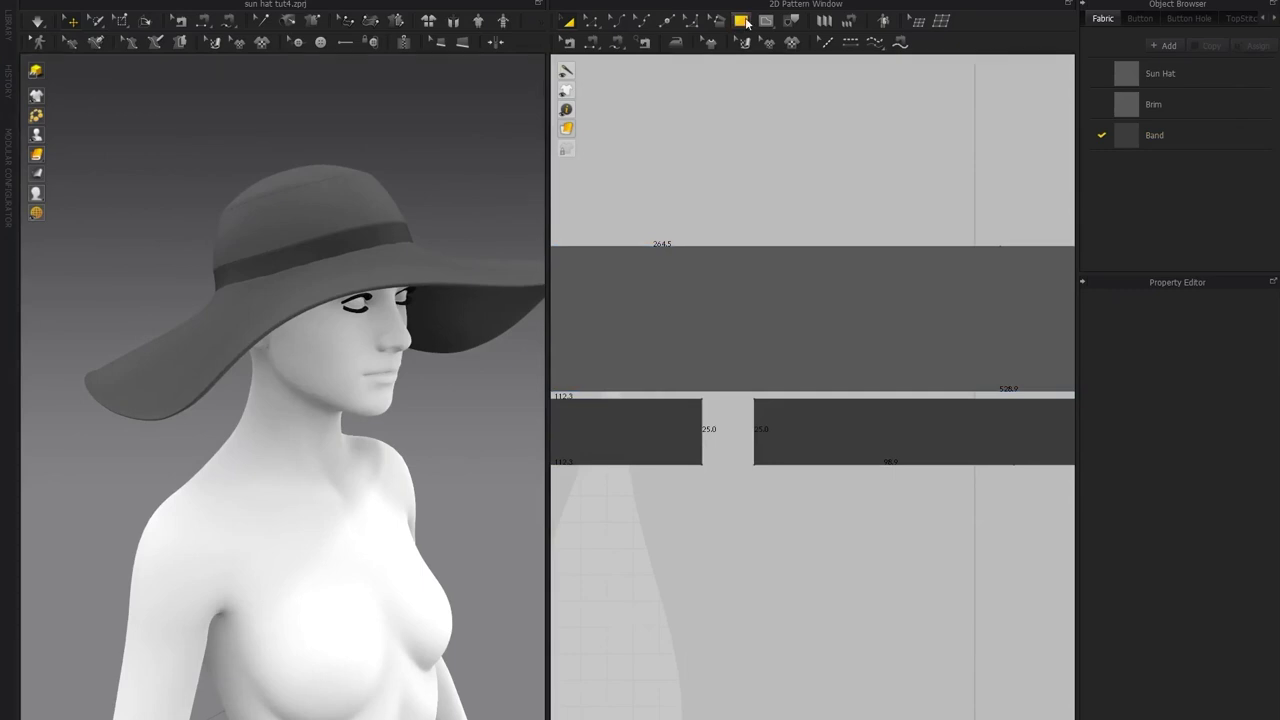
Create a rectangle pattern 70 mm wide and 50 mm high below the split strip
{"action": "scroll", "coordinate": [709, 181], "scroll_direction": "down", "scroll_amount": 3}
{"action": "middle_click_drag", "start_coordinate": [709, 181], "coordinate": [880, 80]}
{"action": "left_click", "coordinate": [743, 23]}
{"action": "left_click", "coordinate": [772, 55]}
{"action": "left_click", "coordinate": [768, 390]}
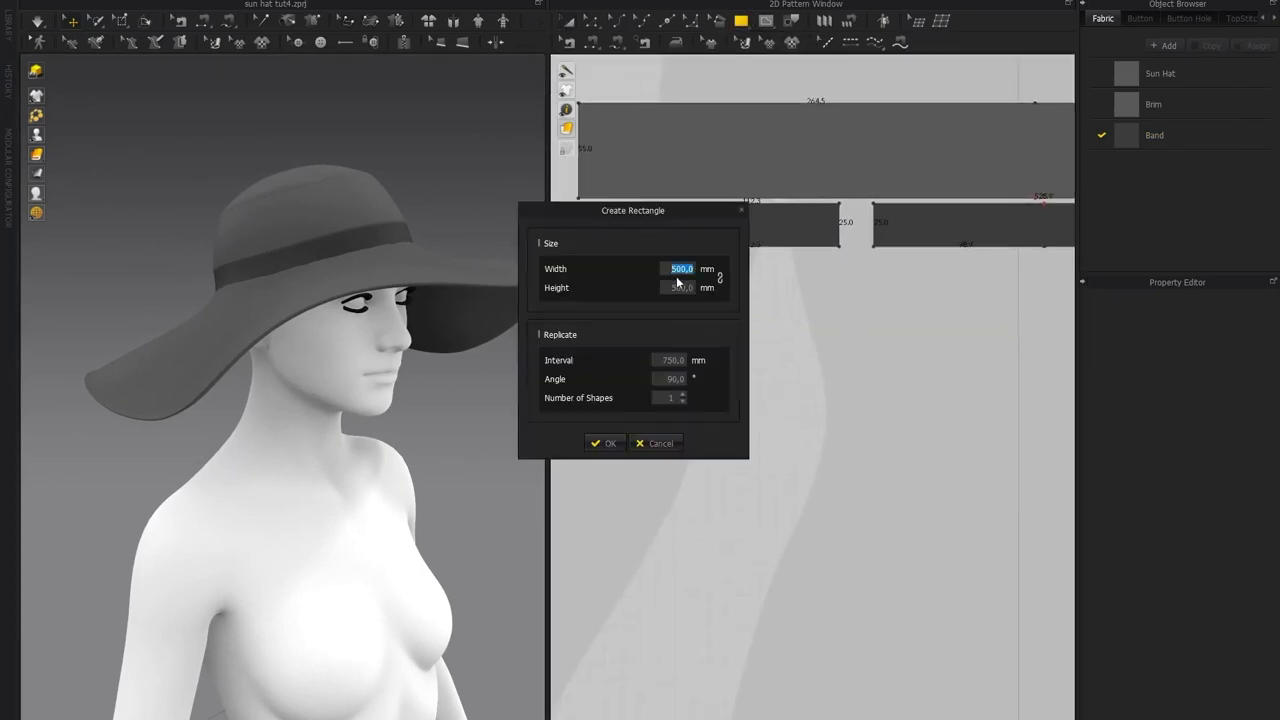
{"action": "type", "text": "50"}
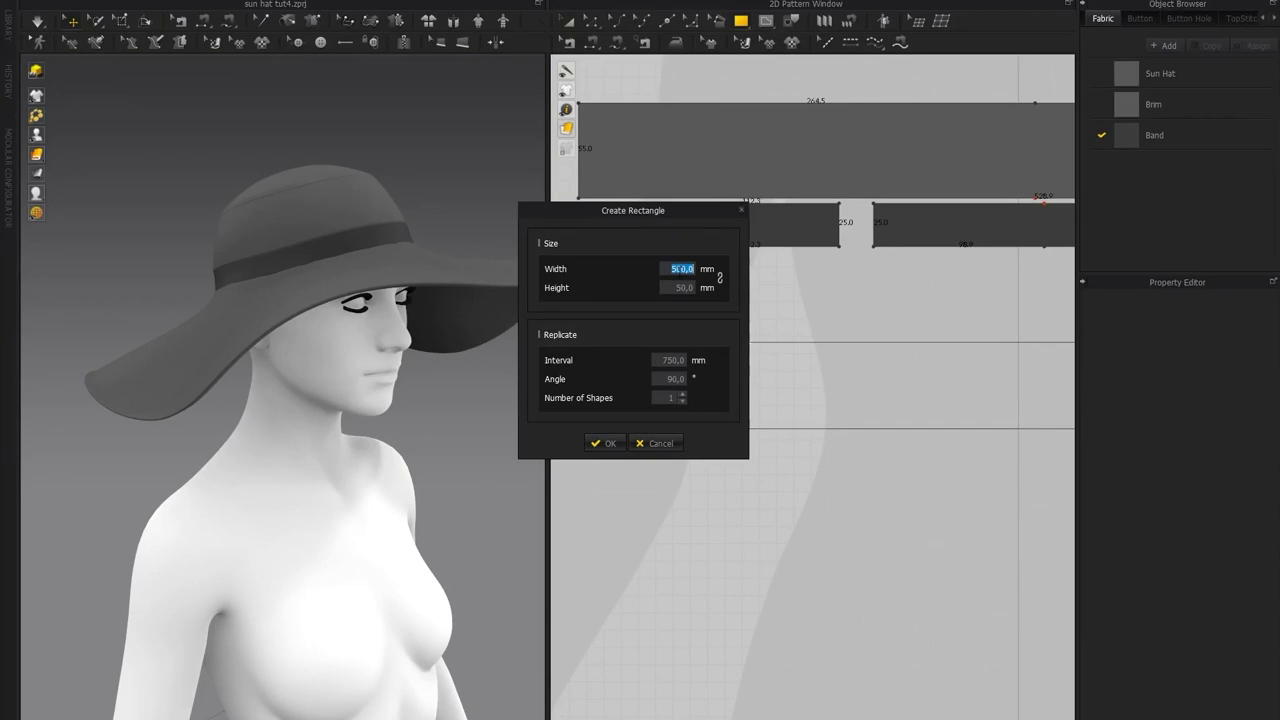
{"action": "type", "text": "70"}
{"action": "left_click", "coordinate": [602, 443]}
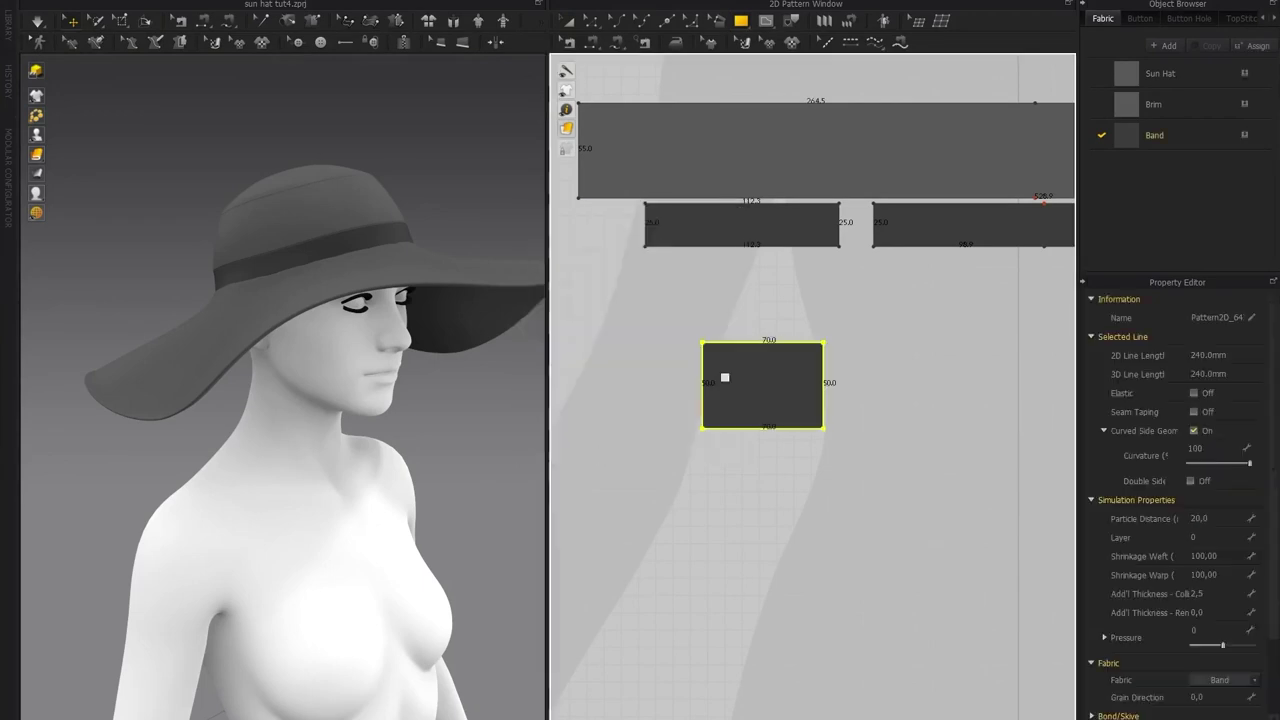
Move the rectangle closer beneath the strip and place a linked symmetric copy beside it
{"action": "left_click_drag", "start_coordinate": [790, 425], "coordinate": [806, 373]}
{"action": "right_click", "coordinate": [815, 370]}
{"action": "left_click", "coordinate": [909, 106]}
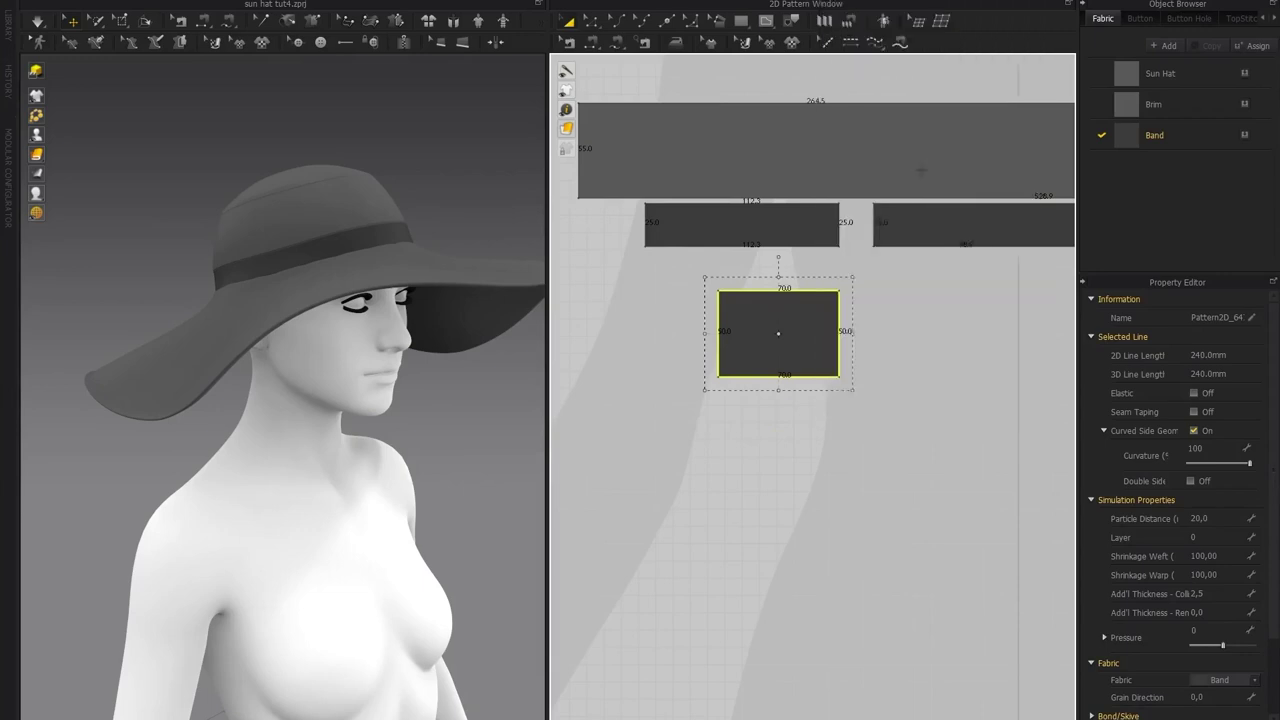
{"action": "left_click", "coordinate": [937, 350]}
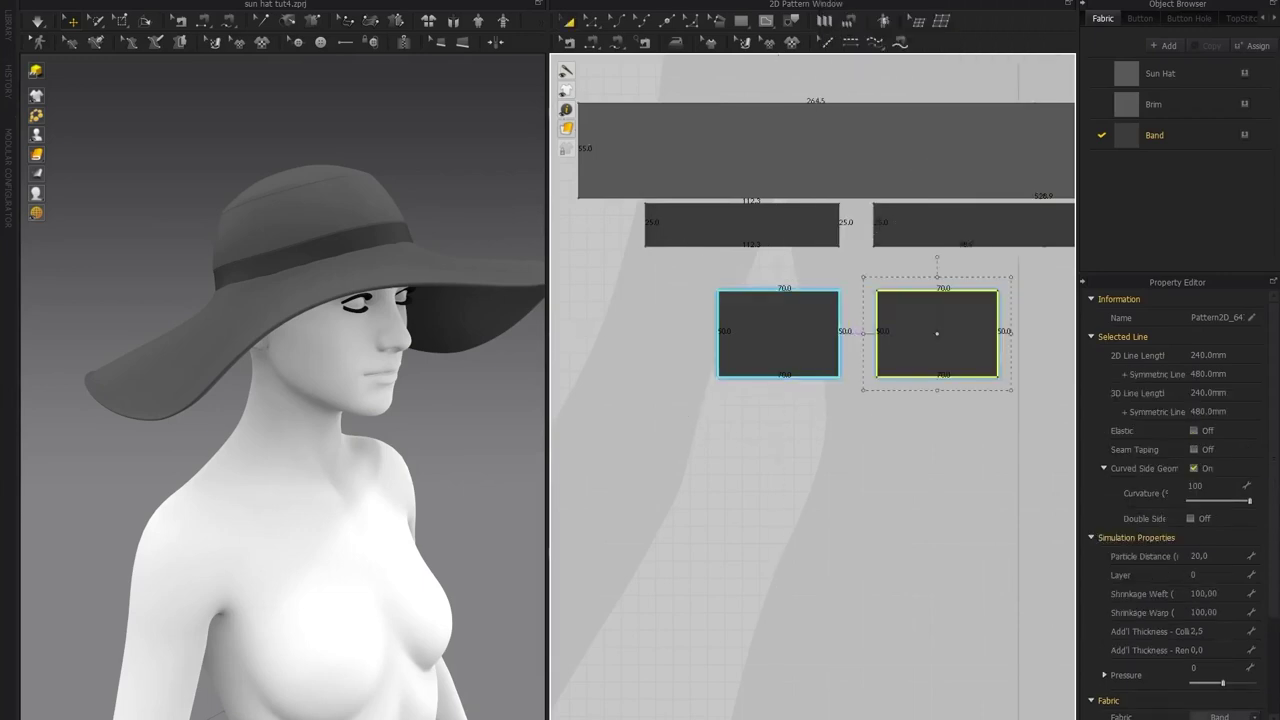
Select both rectangles on the avatar and raise them from the waist to the height of the hat
{"action": "scroll", "coordinate": [284, 390], "scroll_direction": "down", "scroll_amount": 5}
{"action": "left_click", "coordinate": [316, 578]}
{"action": "left_click", "coordinate": [350, 578], "text": "shift"}
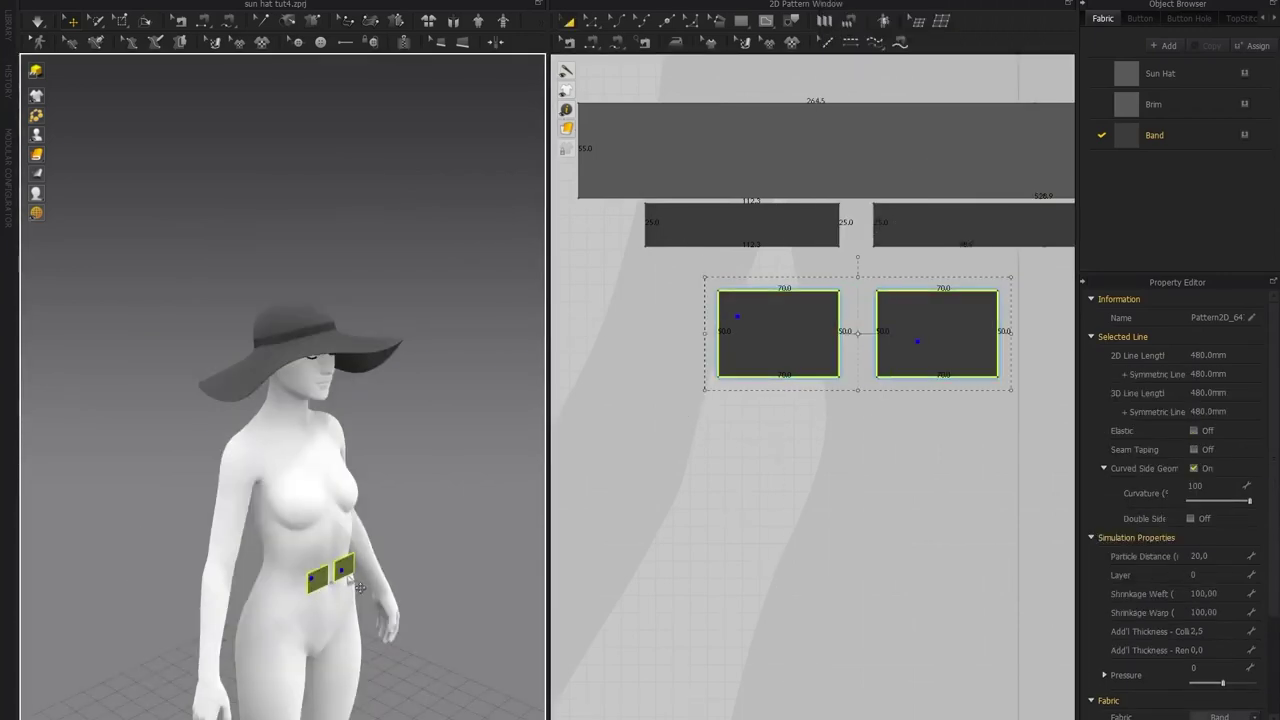
{"action": "right_click_drag", "start_coordinate": [346, 585], "coordinate": [368, 605]}
{"action": "left_click", "coordinate": [357, 598]}
{"action": "left_click_drag", "start_coordinate": [357, 560], "coordinate": [357, 292]}
{"action": "right_click_drag", "start_coordinate": [225, 303], "coordinate": [255, 350]}
{"action": "left_click_drag", "start_coordinate": [407, 399], "coordinate": [411, 317]}
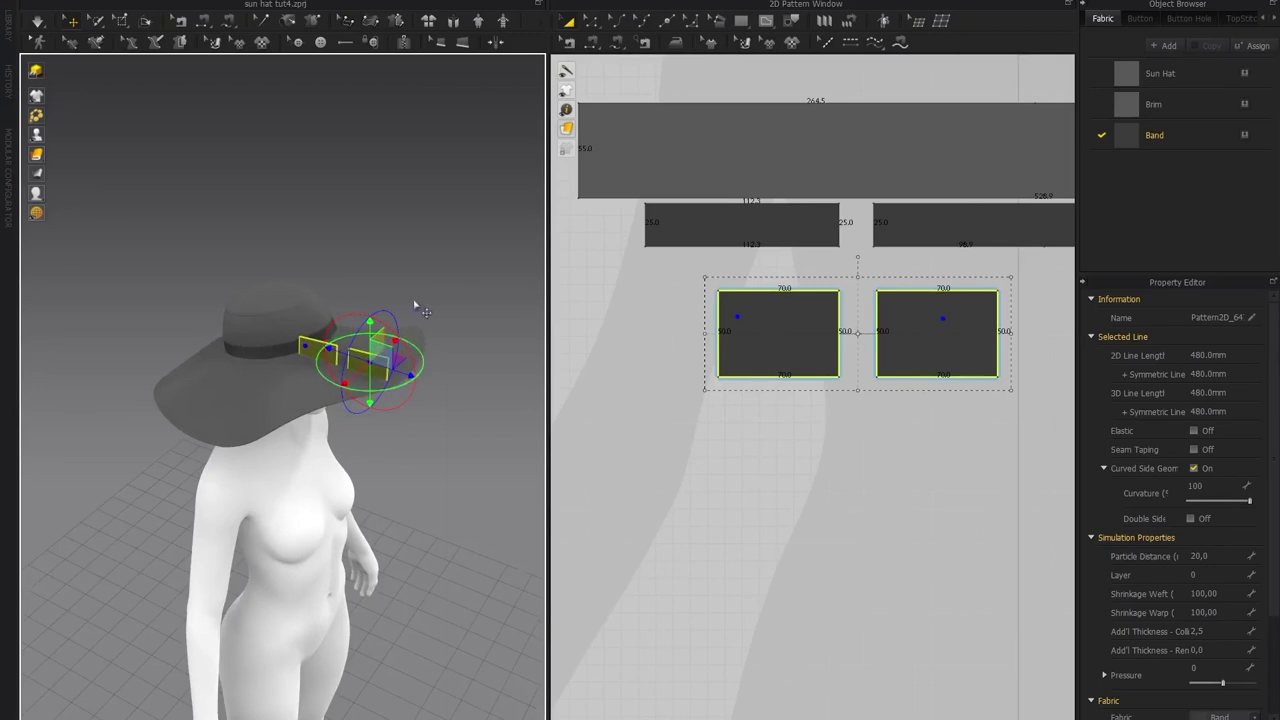
Shift the two rectangles sideways near the hat brim and change the garment's surface display style
{"action": "right_click_drag", "start_coordinate": [412, 317], "coordinate": [401, 331]}
{"action": "left_click_drag", "start_coordinate": [342, 386], "coordinate": [285, 426]}
{"action": "right_click_drag", "start_coordinate": [296, 334], "coordinate": [321, 308]}
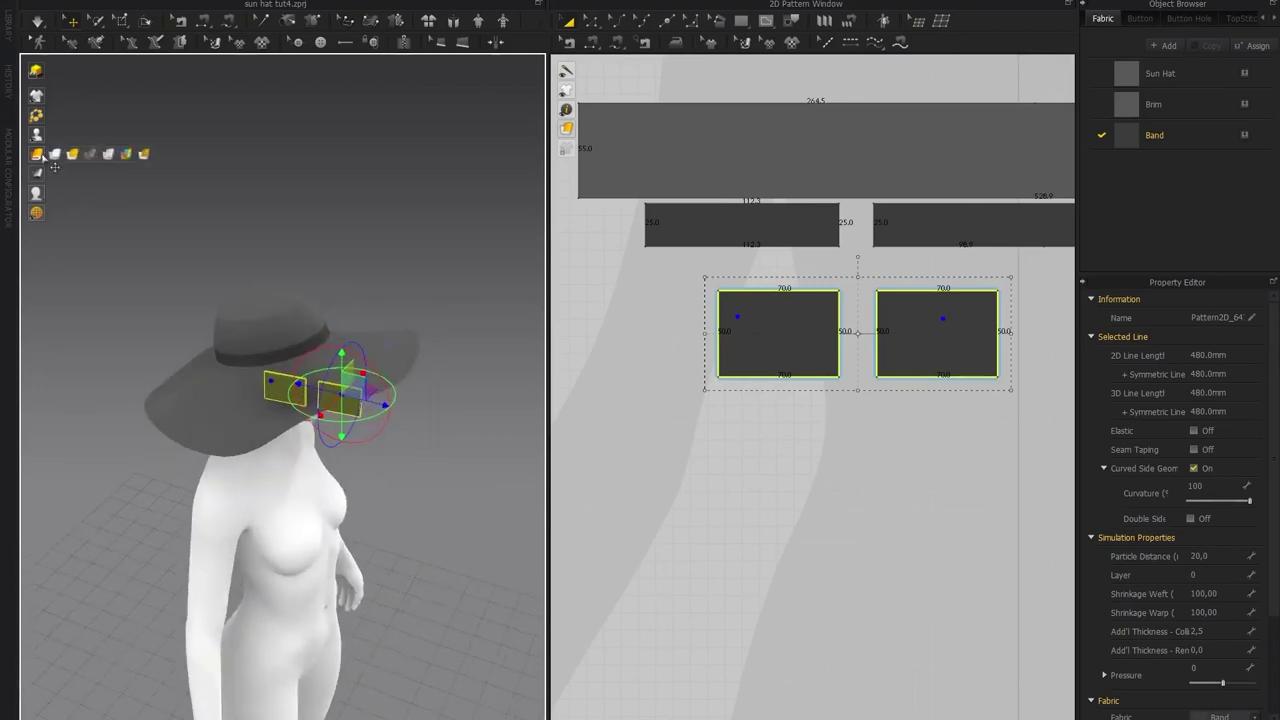
{"action": "left_click", "coordinate": [68, 157]}
{"action": "scroll", "coordinate": [254, 380], "scroll_direction": "up", "scroll_amount": 4}
{"action": "right_click_drag", "start_coordinate": [254, 380], "coordinate": [431, 408]}
{"action": "left_click", "coordinate": [460, 345]}
{"action": "right_click_drag", "start_coordinate": [460, 345], "coordinate": [488, 359]}
{"action": "right_click_drag", "start_coordinate": [364, 382], "coordinate": [258, 378]}
Select both rectangles together and move them around to the band's joint side above the brim
{"action": "left_click", "coordinate": [431, 517]}
{"action": "left_click", "coordinate": [510, 506], "text": "shift"}
{"action": "left_click", "coordinate": [511, 508]}
{"action": "middle_click_drag", "start_coordinate": [413, 478], "coordinate": [392, 473]}
{"action": "left_click_drag", "start_coordinate": [525, 500], "coordinate": [351, 478]}
{"action": "right_click_drag", "start_coordinate": [351, 476], "coordinate": [306, 471]}
{"action": "scroll", "coordinate": [306, 466], "scroll_direction": "up", "scroll_amount": 3}
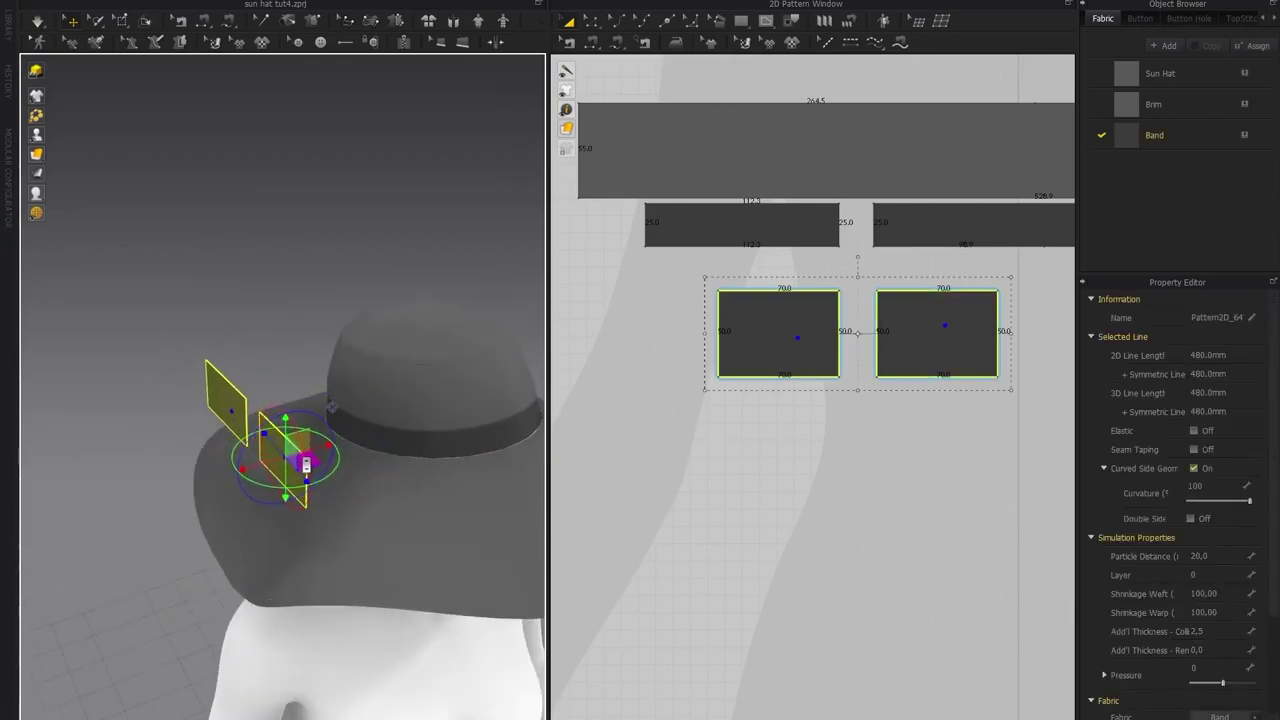
Turn and position the two rectangles in front of the band joint, then switch the garment's surface display style
{"action": "left_click_drag", "start_coordinate": [328, 451], "coordinate": [395, 440]}
{"action": "right_click_drag", "start_coordinate": [395, 440], "coordinate": [447, 432]}
{"action": "left_click_drag", "start_coordinate": [307, 394], "coordinate": [316, 418]}
{"action": "right_click_drag", "start_coordinate": [318, 420], "coordinate": [316, 442]}
{"action": "left_click_drag", "start_coordinate": [346, 412], "coordinate": [339, 405]}
{"action": "left_click", "coordinate": [73, 155]}
{"action": "right_click_drag", "start_coordinate": [308, 368], "coordinate": [268, 360]}
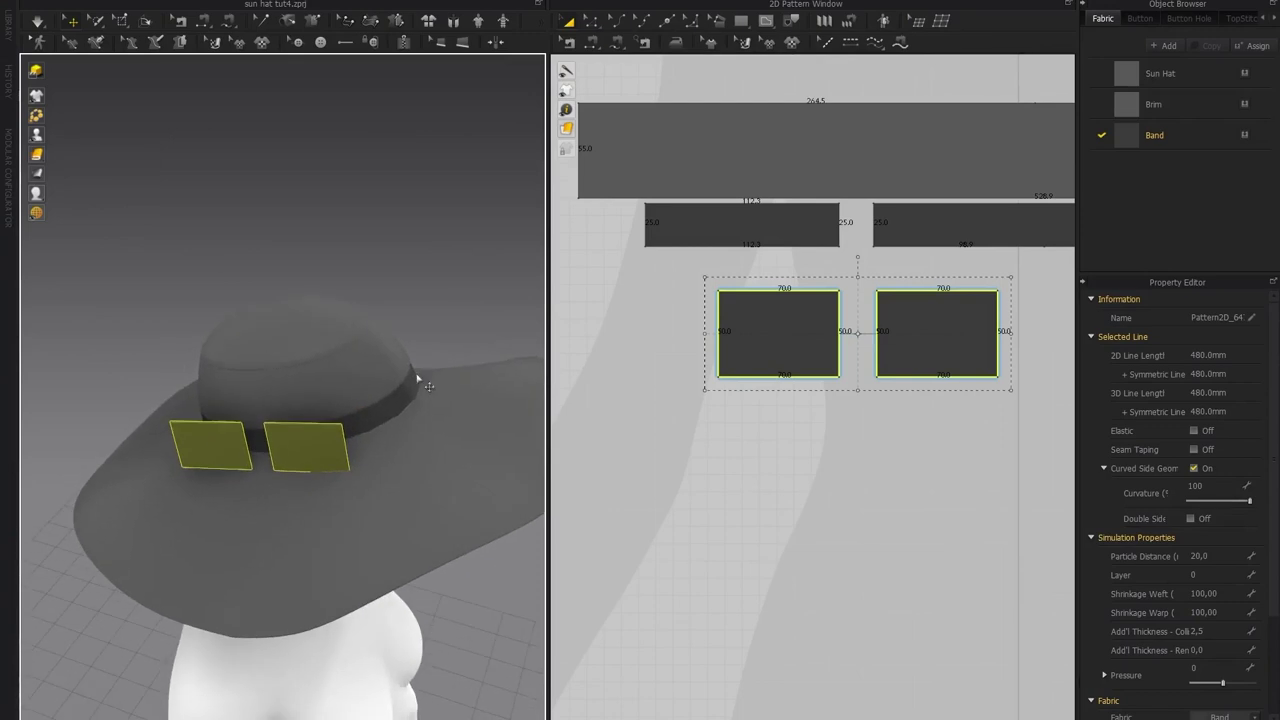
Set both rectangles' particle distance to 10 mm and their additional rendering thickness to 1 mm
{"action": "left_click", "coordinate": [790, 340]}
{"action": "left_click", "coordinate": [930, 340], "text": "shift"}
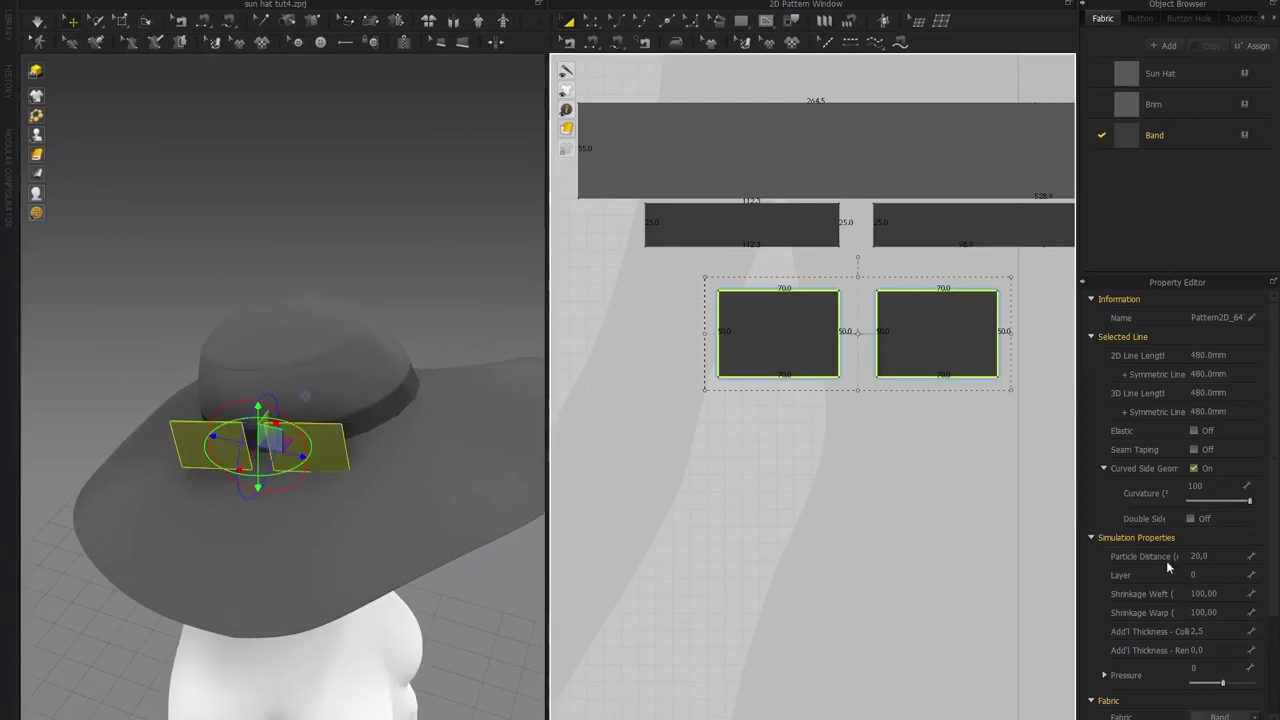
{"action": "left_click", "coordinate": [1229, 560]}
{"action": "key", "text": "1"}
{"action": "left_click", "coordinate": [1219, 557]}
{"action": "type", "text": "10"}
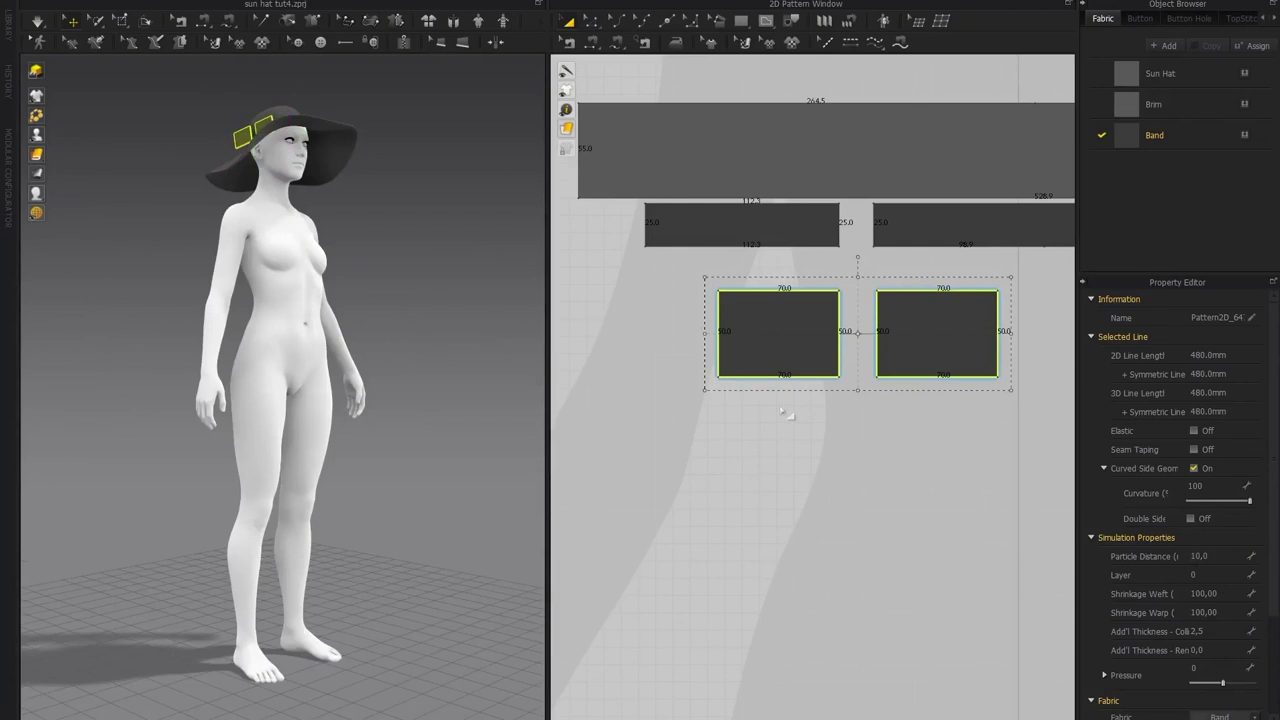
{"action": "left_click", "coordinate": [1209, 650]}
{"action": "type", "text": "1"}
{"action": "key", "text": "Return"}
{"action": "left_click", "coordinate": [868, 480]}
Examine how the two rectangles sit against the band joint from the side and from above
{"action": "right_click_drag", "start_coordinate": [200, 300], "coordinate": [310, 330]}
{"action": "middle_click_drag", "start_coordinate": [158, 130], "coordinate": [171, 347]}
{"action": "scroll", "coordinate": [171, 347], "scroll_direction": "up", "scroll_amount": 8}
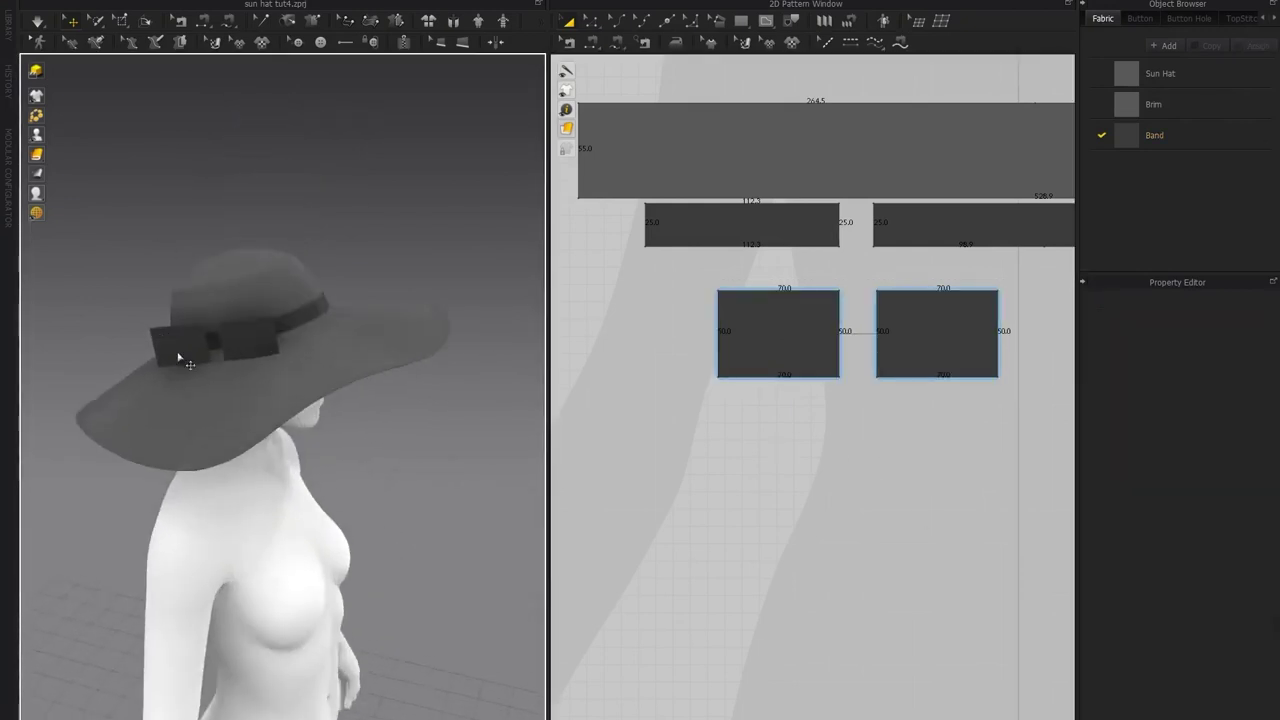
{"action": "right_click_drag", "start_coordinate": [211, 329], "coordinate": [183, 333]}
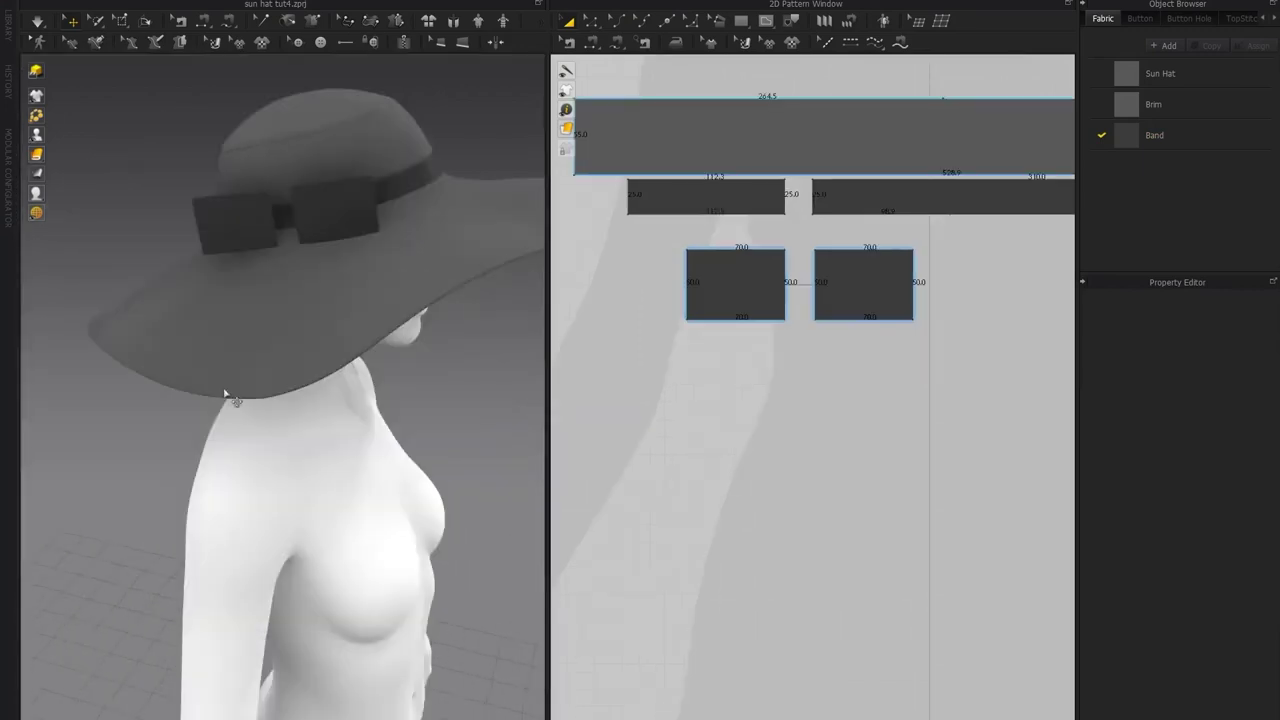
{"action": "scroll", "coordinate": [225, 395], "scroll_direction": "up", "scroll_amount": 3}
{"action": "right_click_drag", "start_coordinate": [225, 395], "coordinate": [357, 374]}
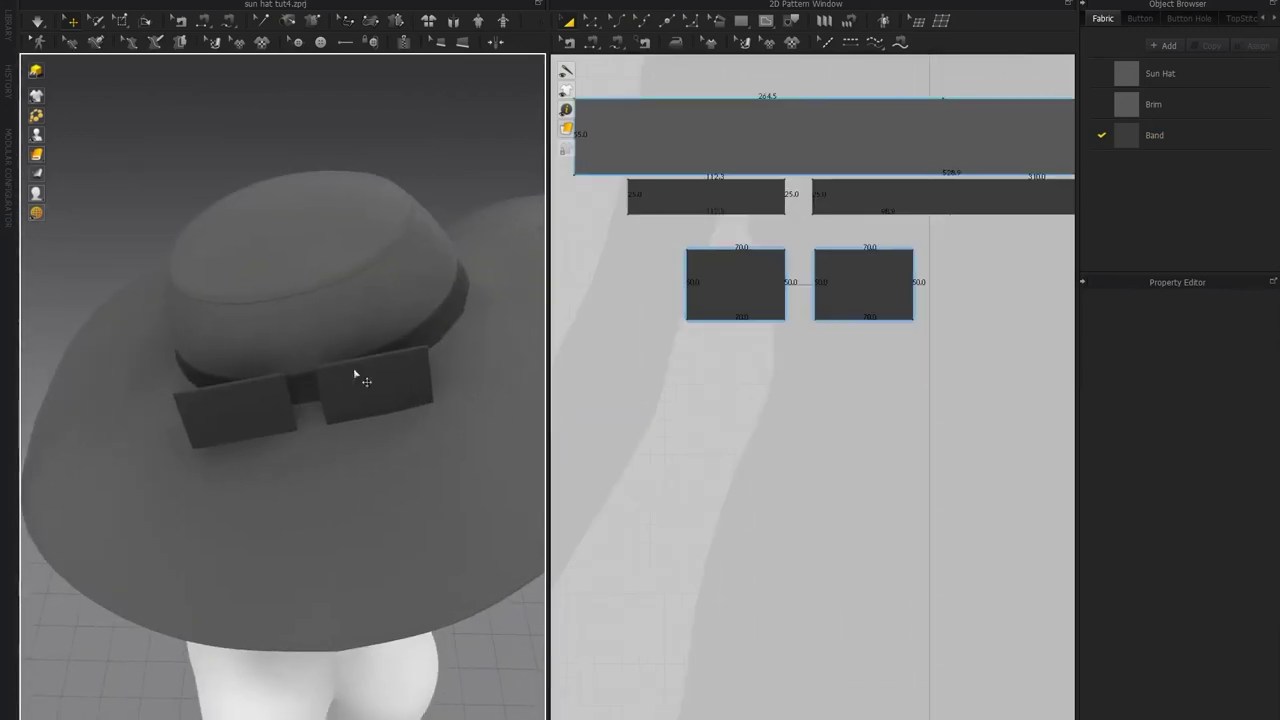
Segment-sew the inner short edge of each bow rectangle to the facing end edge of the nearest band piece
{"action": "left_click", "coordinate": [596, 45]}
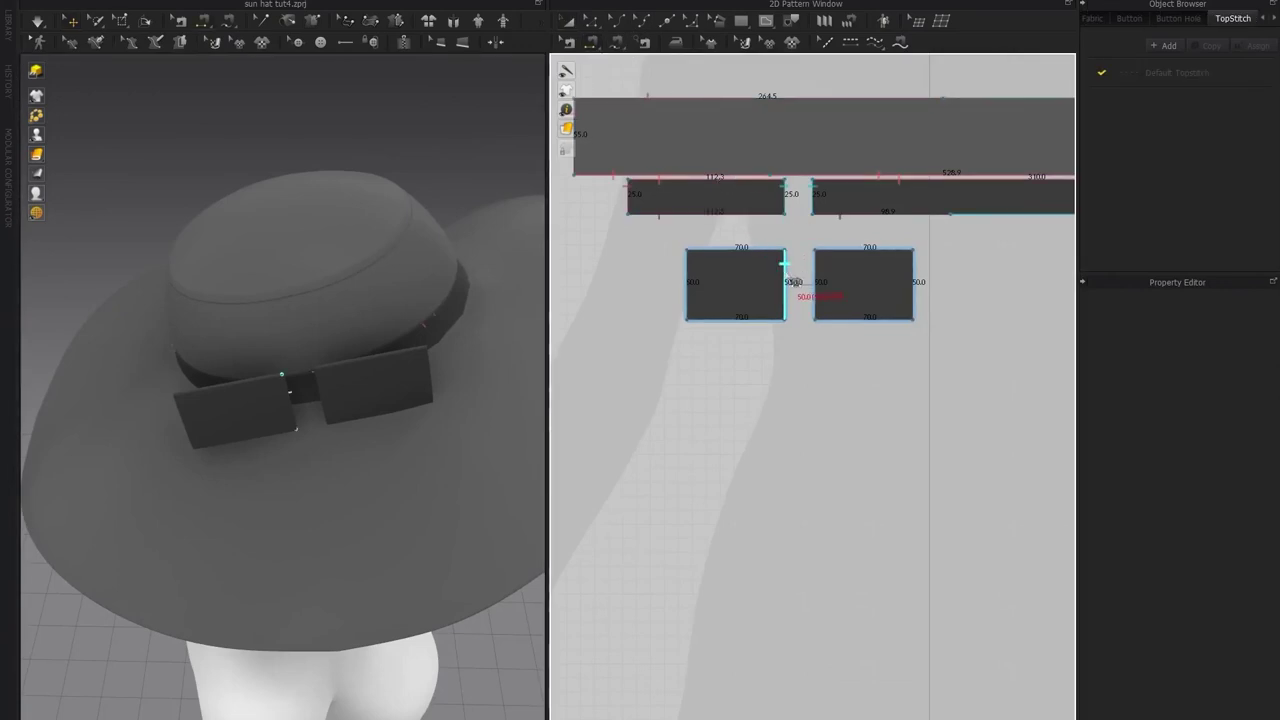
{"action": "right_click_drag", "start_coordinate": [364, 318], "coordinate": [331, 486]}
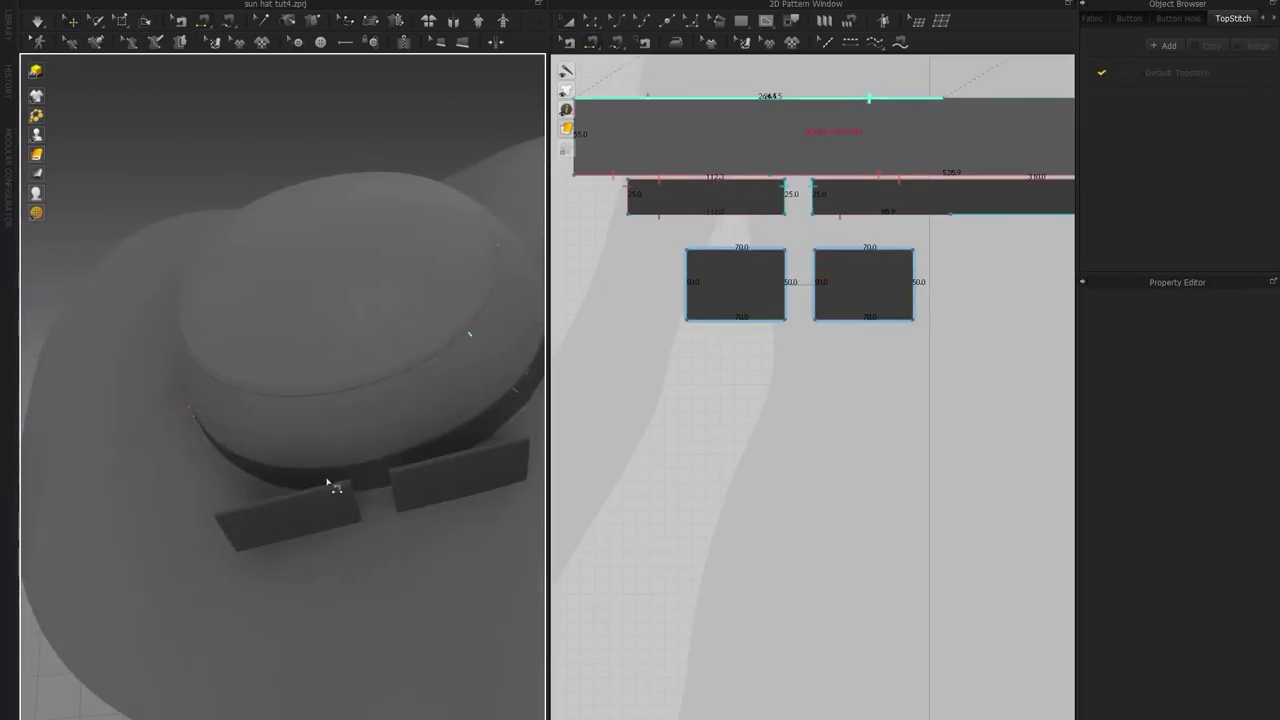
{"action": "left_click", "coordinate": [785, 195]}
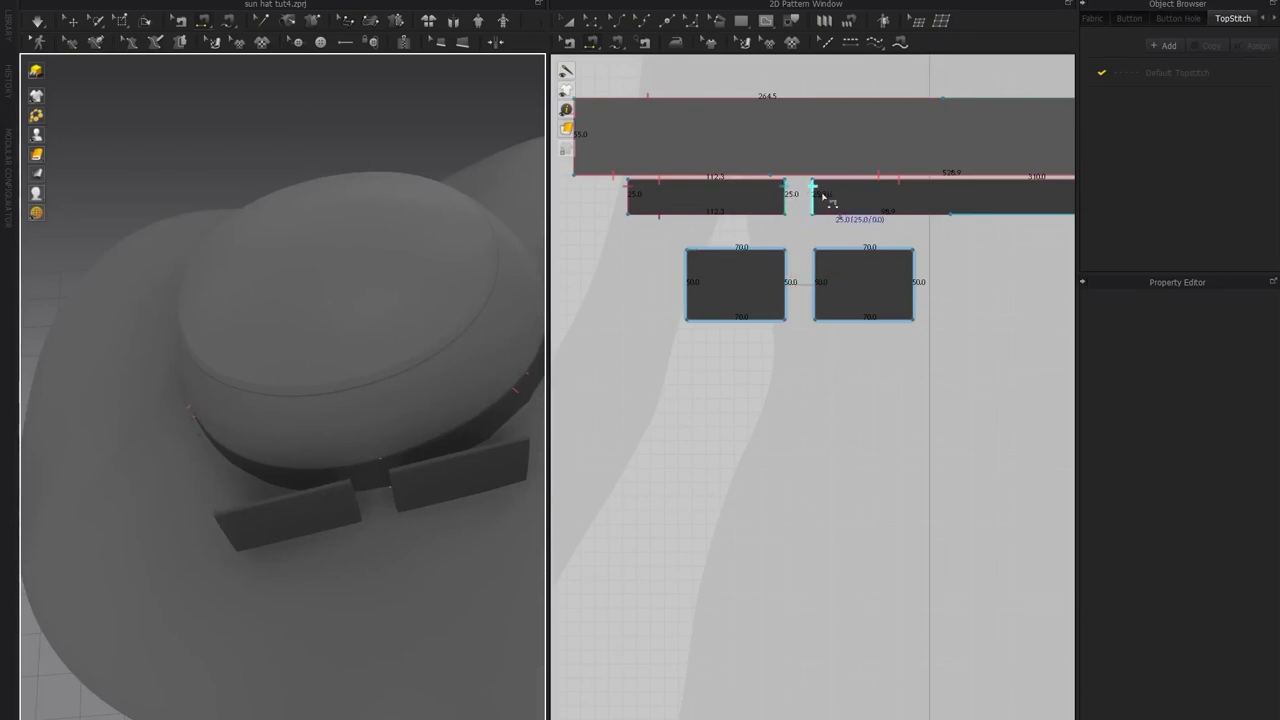
{"action": "left_click", "coordinate": [786, 284]}
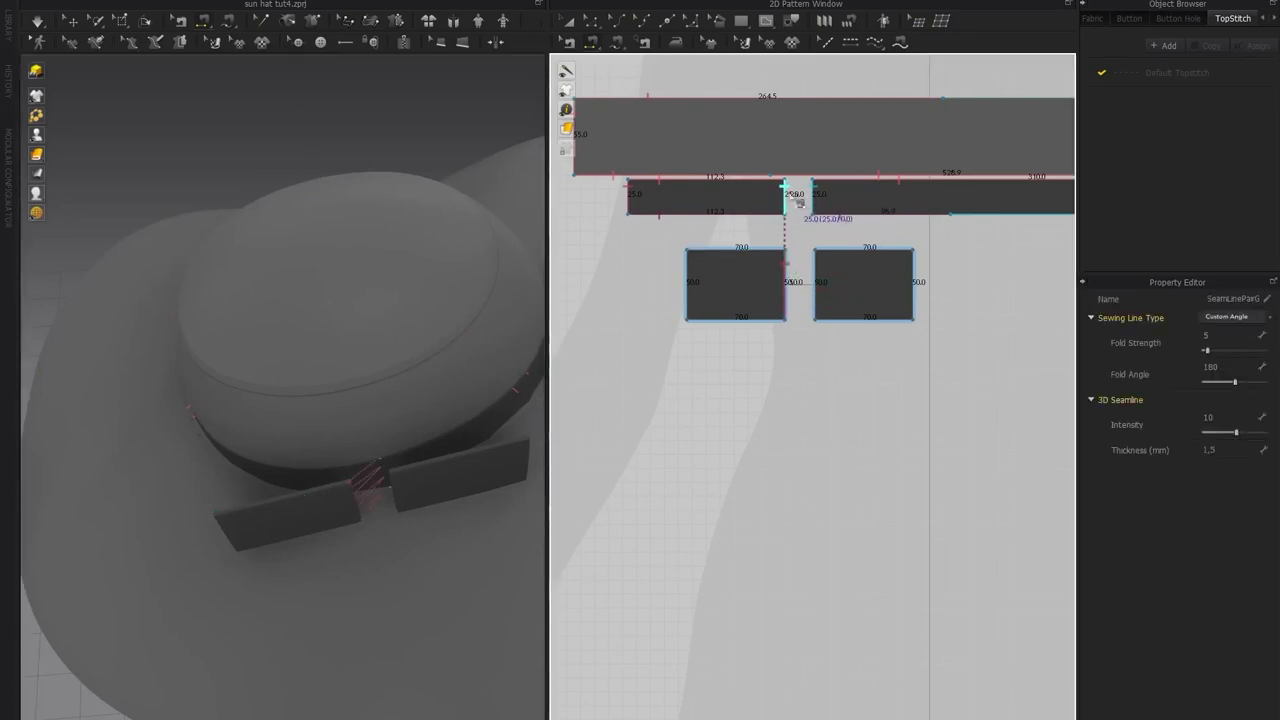
{"action": "left_click", "coordinate": [815, 276]}
{"action": "left_click", "coordinate": [814, 193]}
{"action": "left_click", "coordinate": [817, 190]}
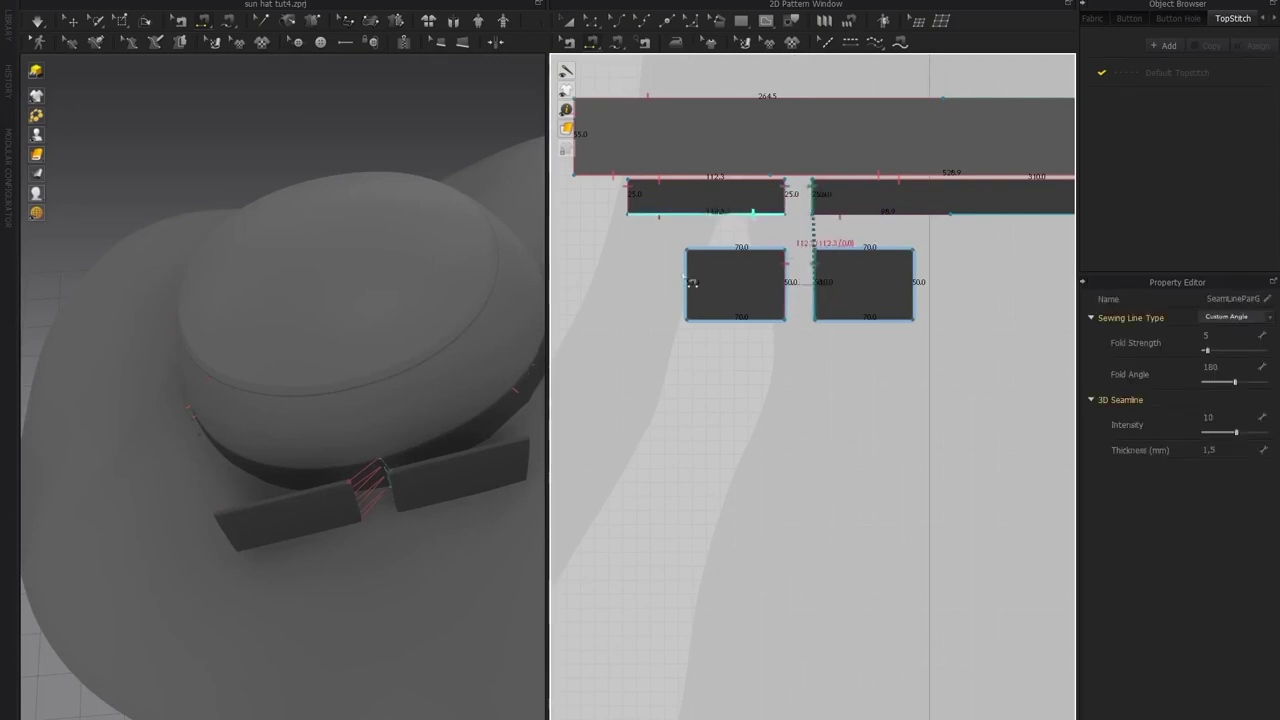
{"action": "left_click", "coordinate": [706, 249]}
{"action": "right_click_drag", "start_coordinate": [430, 425], "coordinate": [491, 380]}
{"action": "middle_click_drag", "start_coordinate": [491, 380], "coordinate": [434, 443]}
{"action": "scroll", "coordinate": [400, 452], "scroll_direction": "up", "scroll_amount": 5}
{"action": "scroll", "coordinate": [446, 277], "scroll_direction": "down", "scroll_amount": 8}
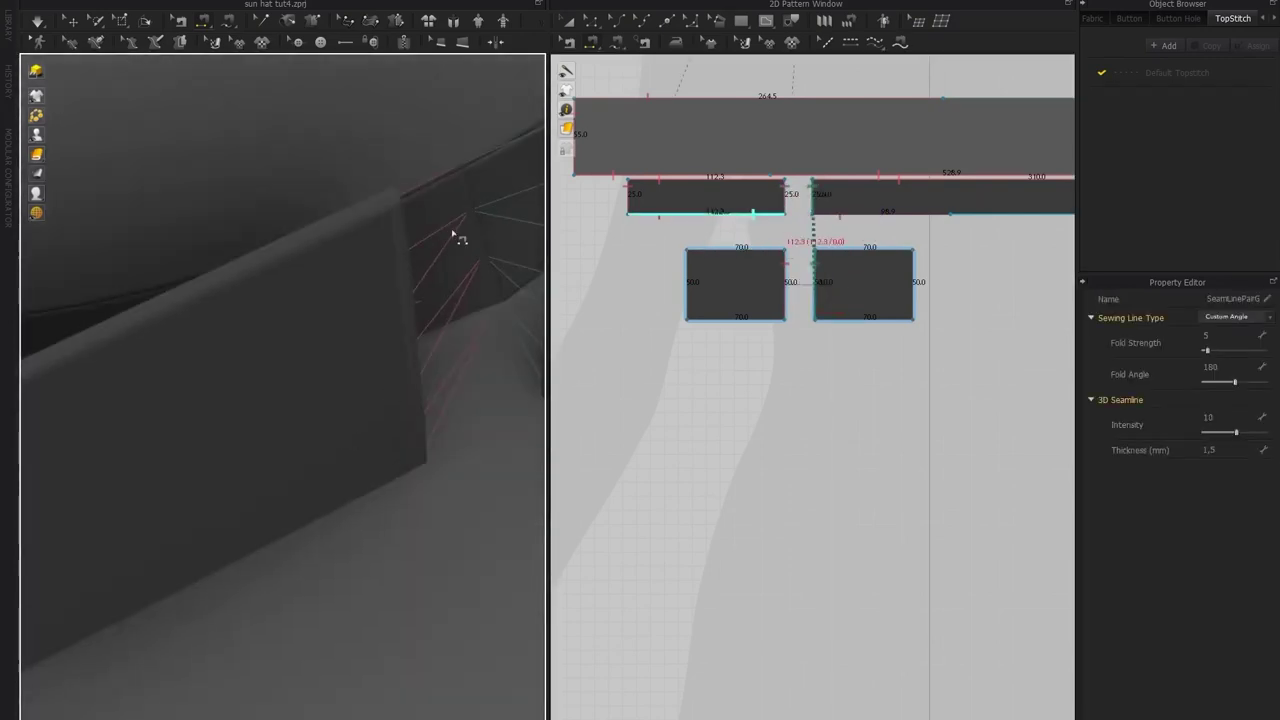
Copy the Band fabric and name the copy Ribbon
{"action": "left_click", "coordinate": [1098, 18]}
{"action": "left_click", "coordinate": [1155, 133]}
{"action": "left_click", "coordinate": [1198, 47]}
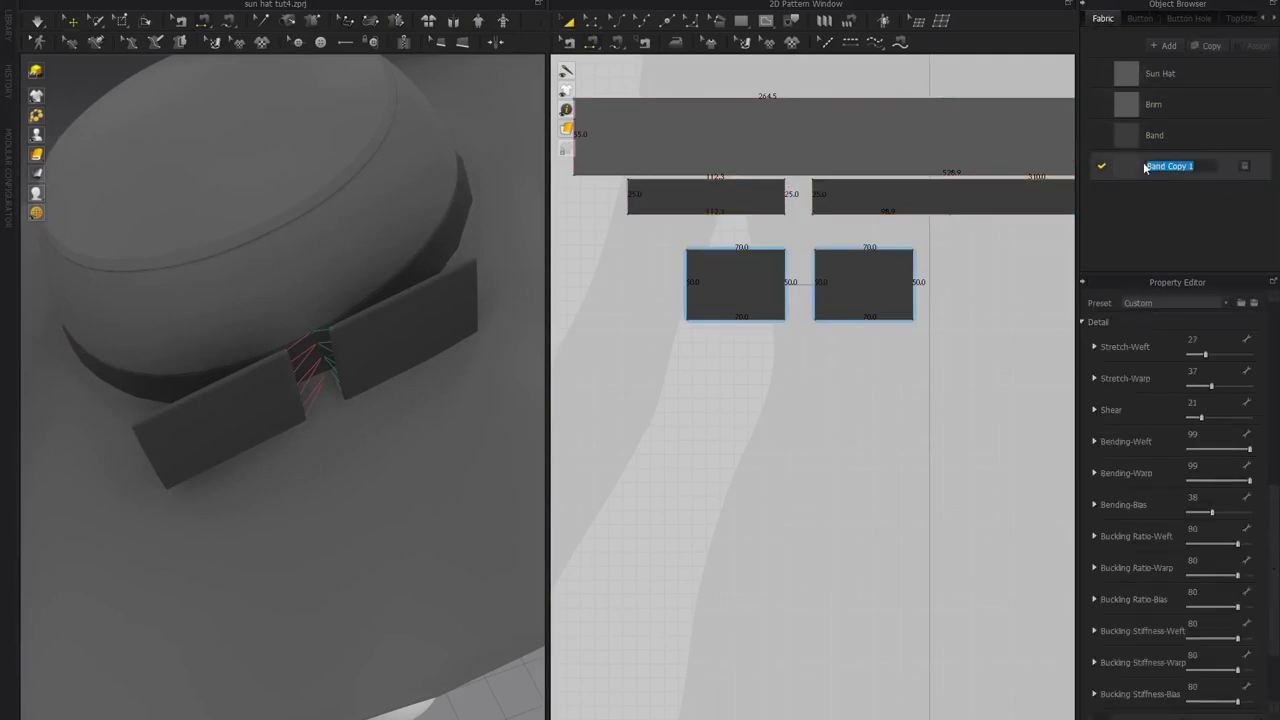
{"action": "type", "text": "Bibbon"}
{"action": "key", "text": "Return"}
Assign the Ribbon fabric to both bow rectangles
{"action": "left_click", "coordinate": [738, 284]}
{"action": "left_click", "coordinate": [862, 285], "text": "shift"}
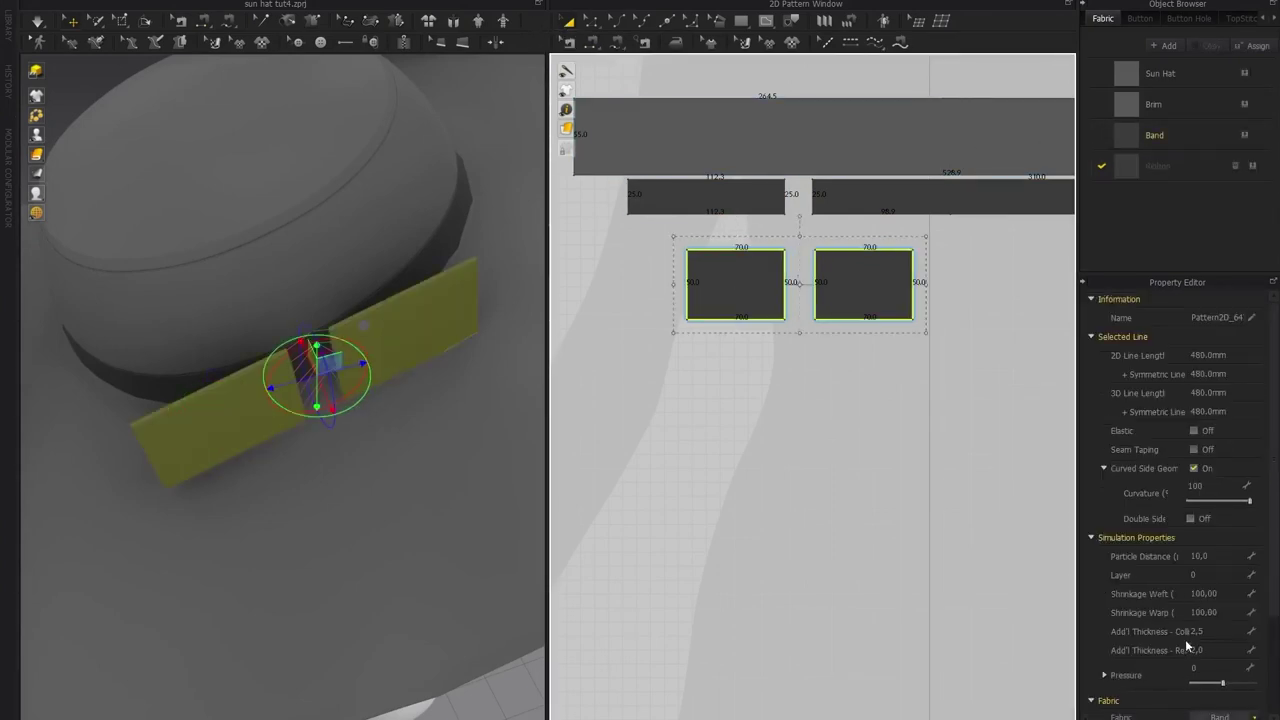
{"action": "left_click", "coordinate": [1235, 716]}
{"action": "left_click", "coordinate": [1232, 711]}
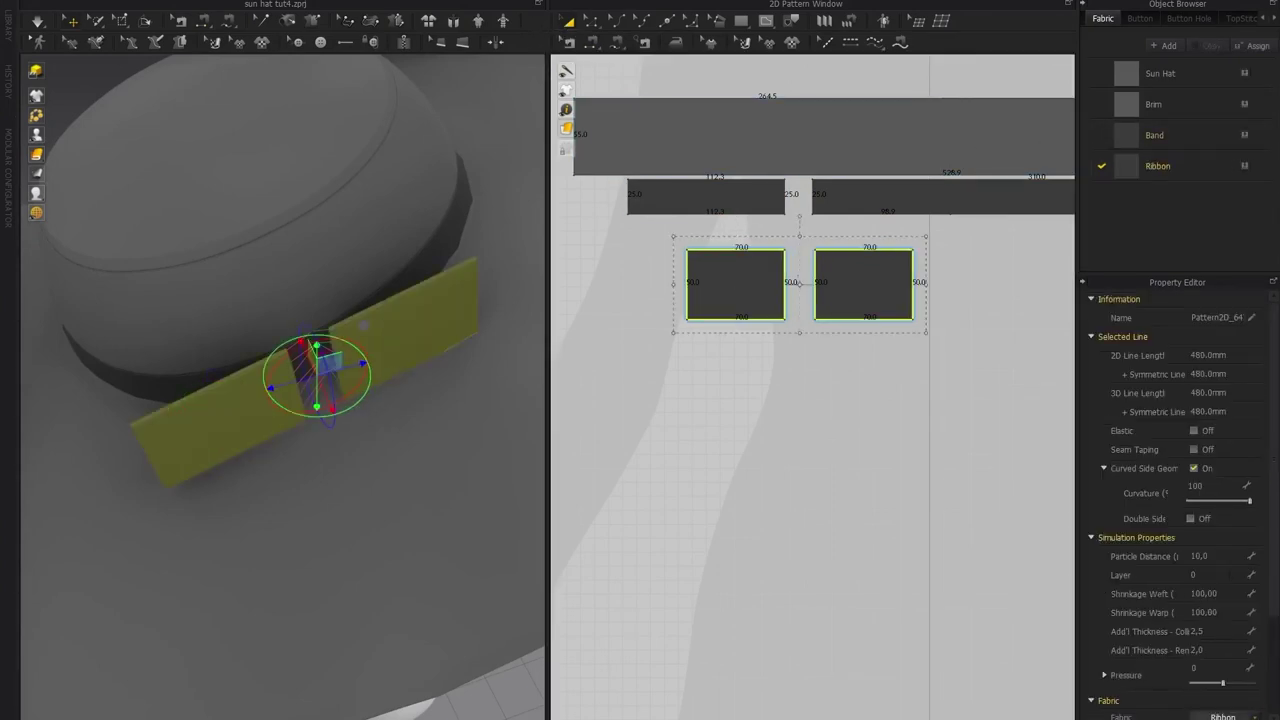
Set the Ribbon fabric's physical preset to (Default for Simulation)
{"action": "left_click", "coordinate": [1156, 169]}
{"action": "left_click", "coordinate": [1221, 302]}
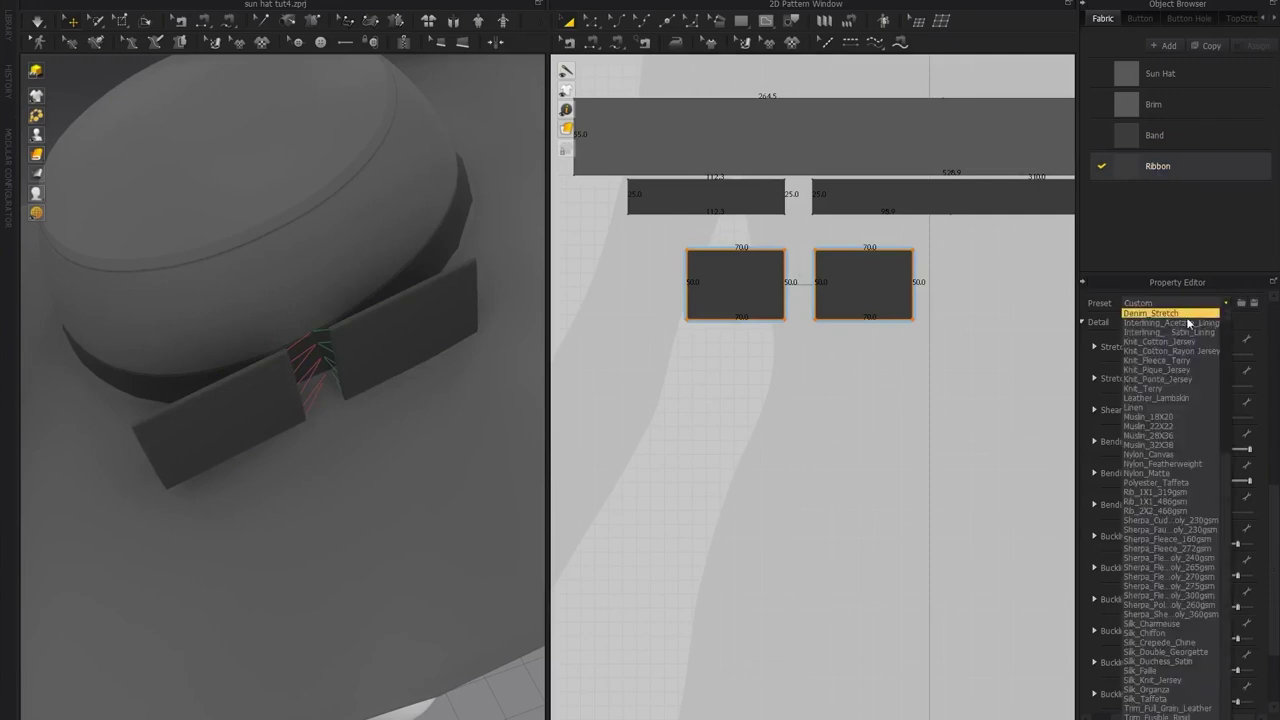
{"action": "left_click", "coordinate": [1170, 313]}
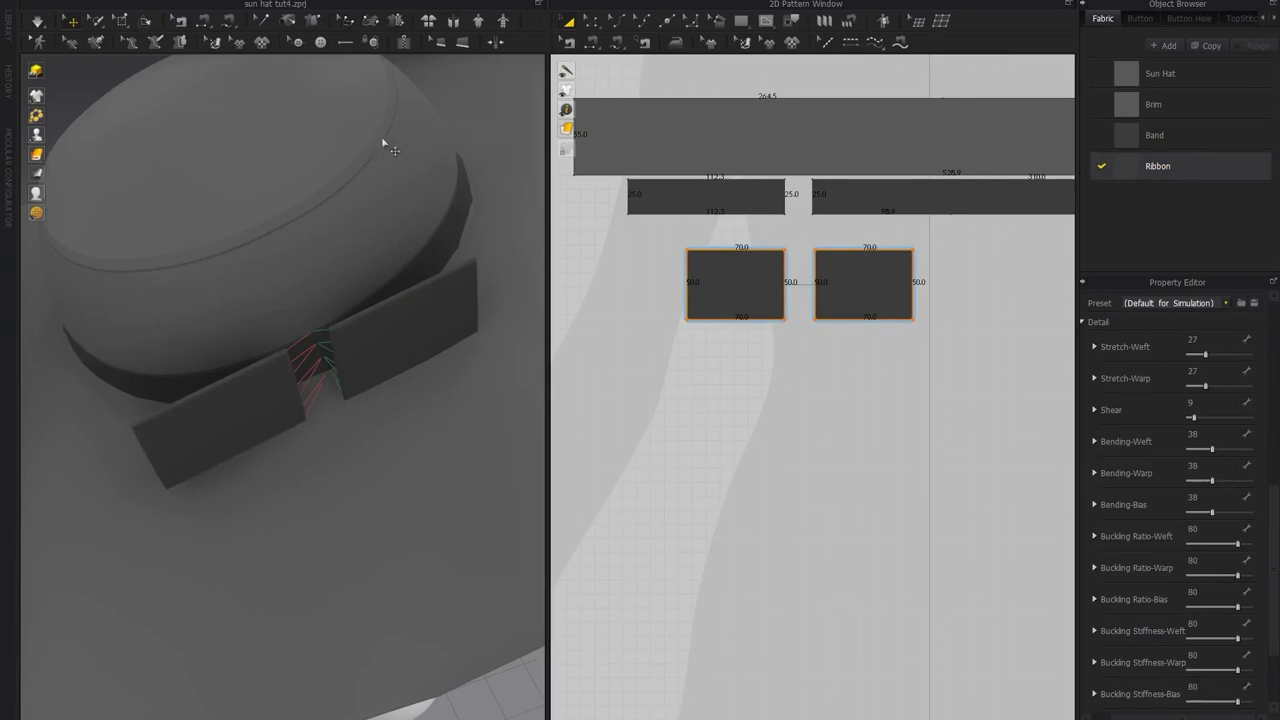
Simulate the garment to gather the sewn rectangles at the band joint, and tug both bow halves into place
{"action": "scroll", "coordinate": [372, 145], "scroll_direction": "down", "scroll_amount": 3}
{"action": "left_click", "coordinate": [340, 90]}
{"action": "key", "text": "space"}
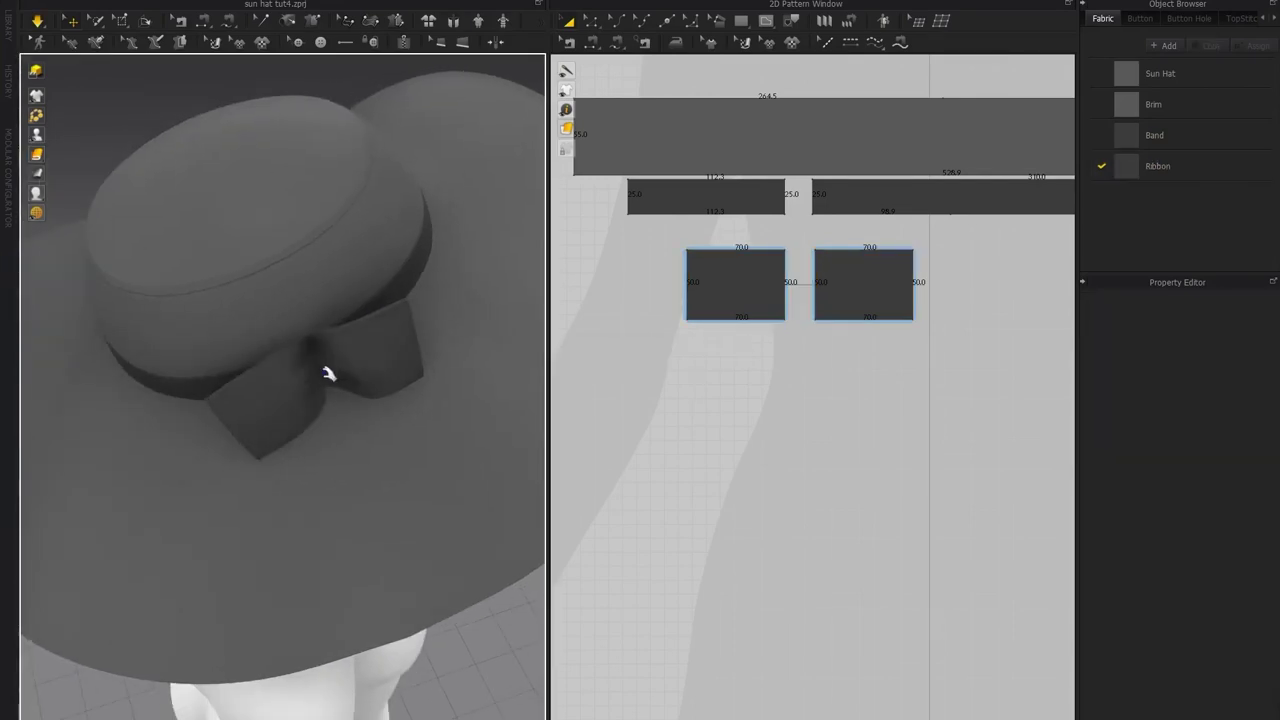
{"action": "mouse_move", "coordinate": [306, 283]}
{"action": "right_mouse_down"}
{"action": "mouse_move", "coordinate": [274, 251]}
{"action": "mouse_move", "coordinate": [309, 264]}
{"action": "right_mouse_up"}
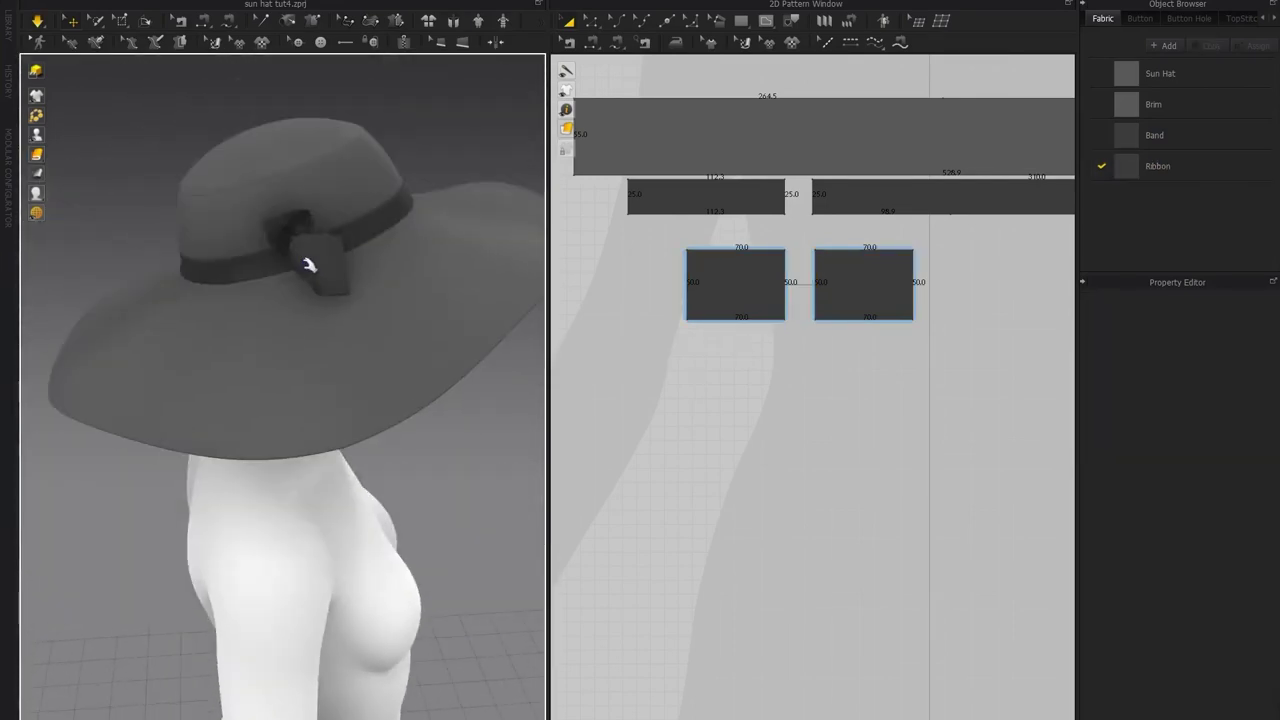
{"action": "left_click", "coordinate": [300, 278]}
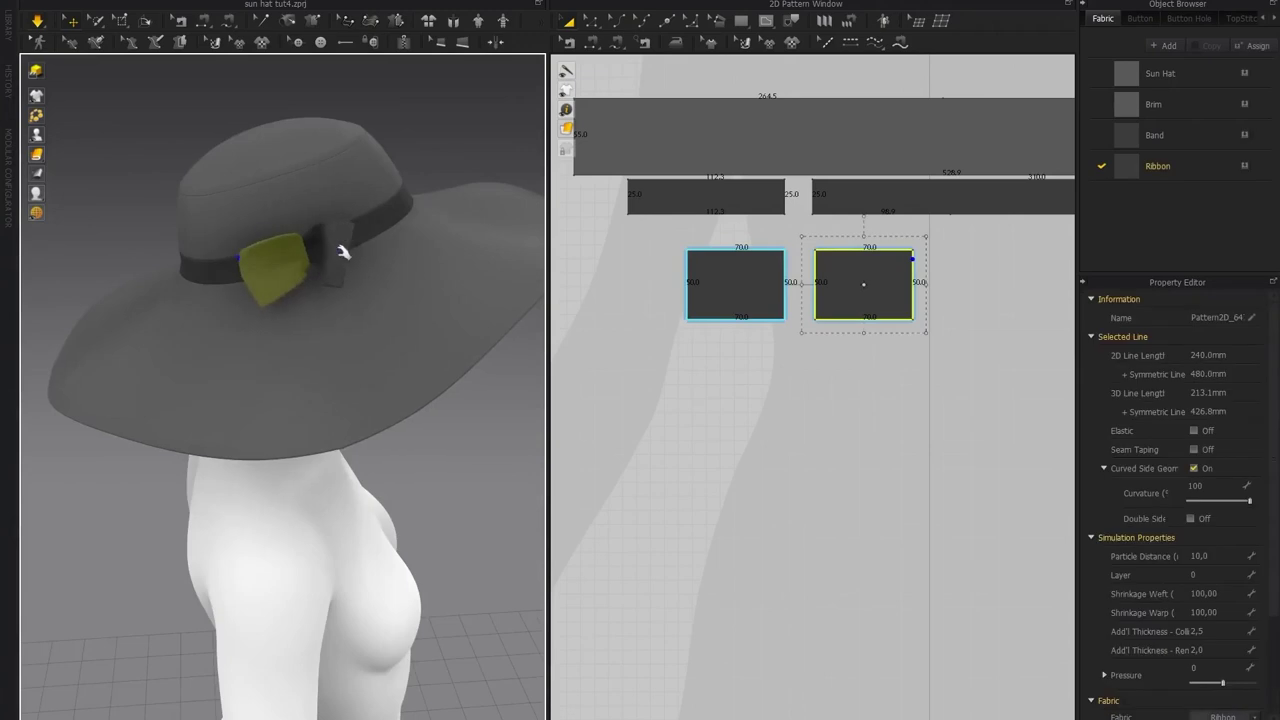
{"action": "left_click", "coordinate": [348, 255]}
Pull the simulated bow halves outward on either side of the band joint to shape the bow
{"action": "right_click_drag", "start_coordinate": [340, 240], "coordinate": [306, 334]}
{"action": "left_click", "coordinate": [289, 336]}
{"action": "left_click_drag", "start_coordinate": [289, 336], "coordinate": [174, 346]}
{"action": "left_click_drag", "start_coordinate": [341, 245], "coordinate": [264, 152]}
{"action": "left_click_drag", "start_coordinate": [300, 238], "coordinate": [265, 178]}
{"action": "right_click_drag", "start_coordinate": [265, 178], "coordinate": [240, 249]}
{"action": "left_click", "coordinate": [240, 249]}
{"action": "left_click", "coordinate": [416, 121]}
{"action": "right_click_drag", "start_coordinate": [416, 121], "coordinate": [345, 285]}
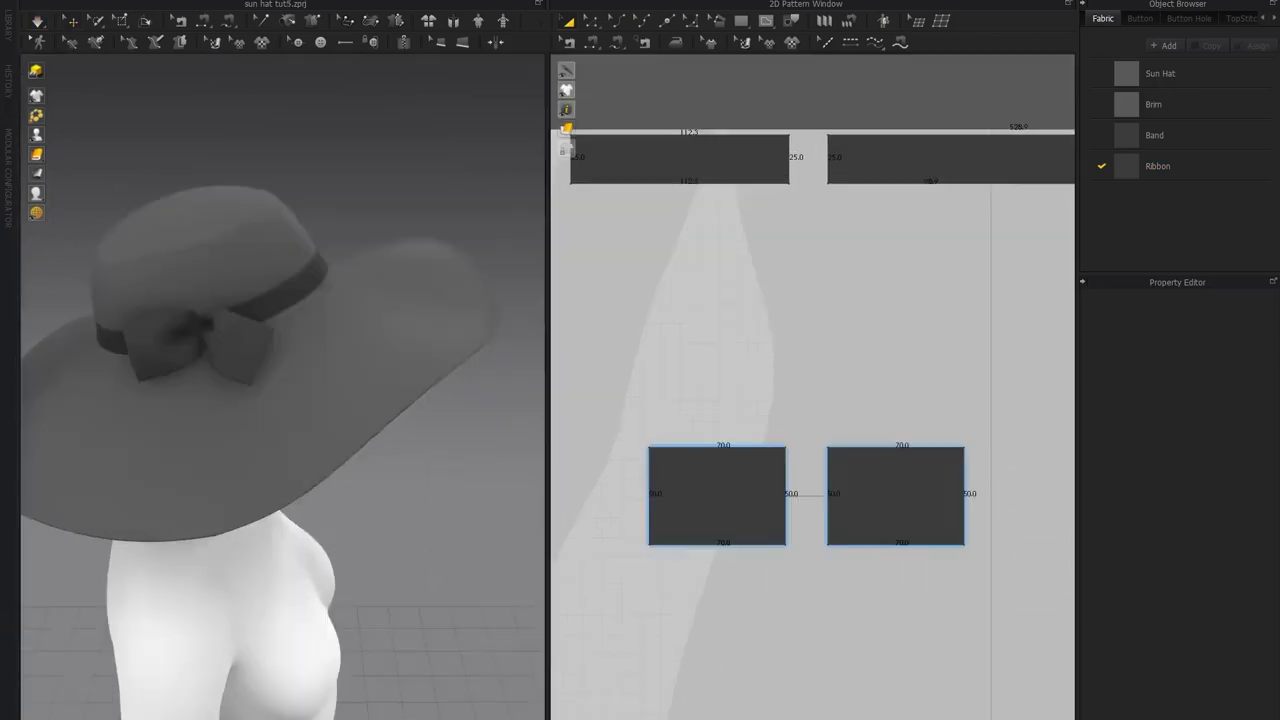
Layer-clone both bow rectangles and place the copies directly above the originals in the pattern layout
{"action": "right_click_drag", "start_coordinate": [405, 410], "coordinate": [275, 440]}
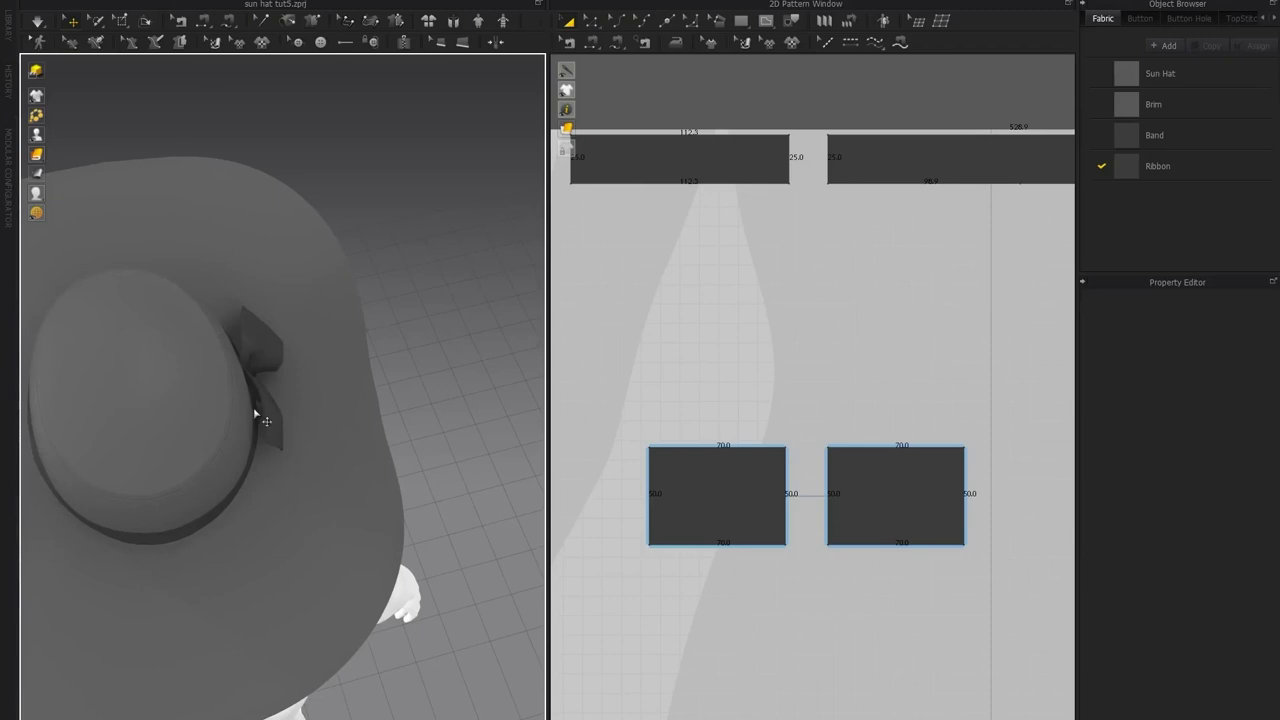
{"action": "right_click_drag", "start_coordinate": [281, 432], "coordinate": [186, 335]}
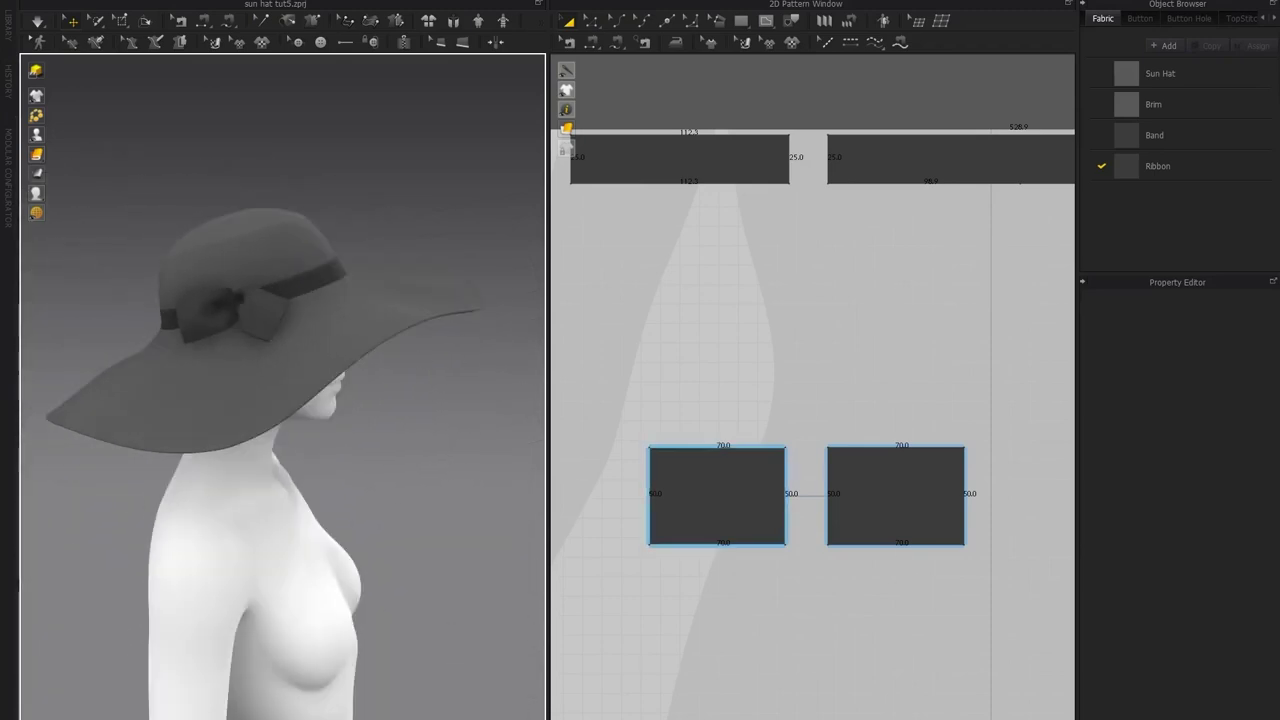
{"action": "left_click", "coordinate": [743, 513]}
{"action": "left_click", "coordinate": [868, 513], "text": "shift"}
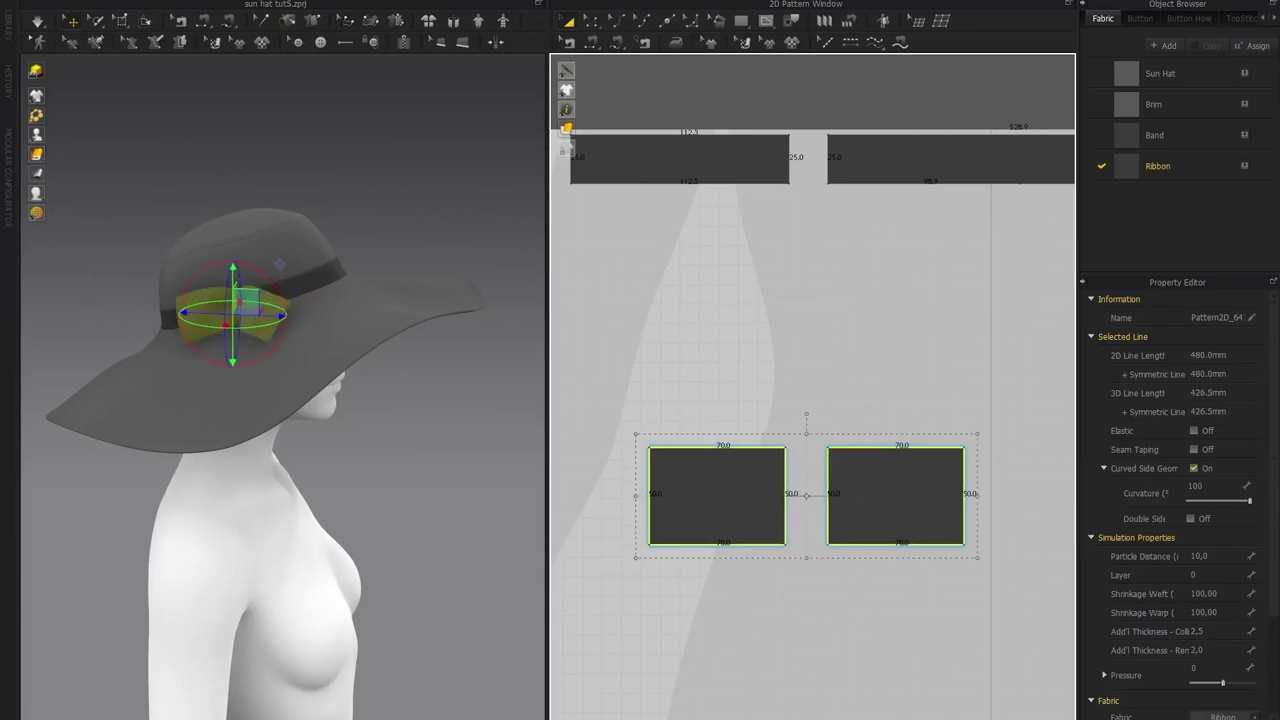
{"action": "right_click", "coordinate": [854, 503]}
{"action": "left_click", "coordinate": [897, 250]}
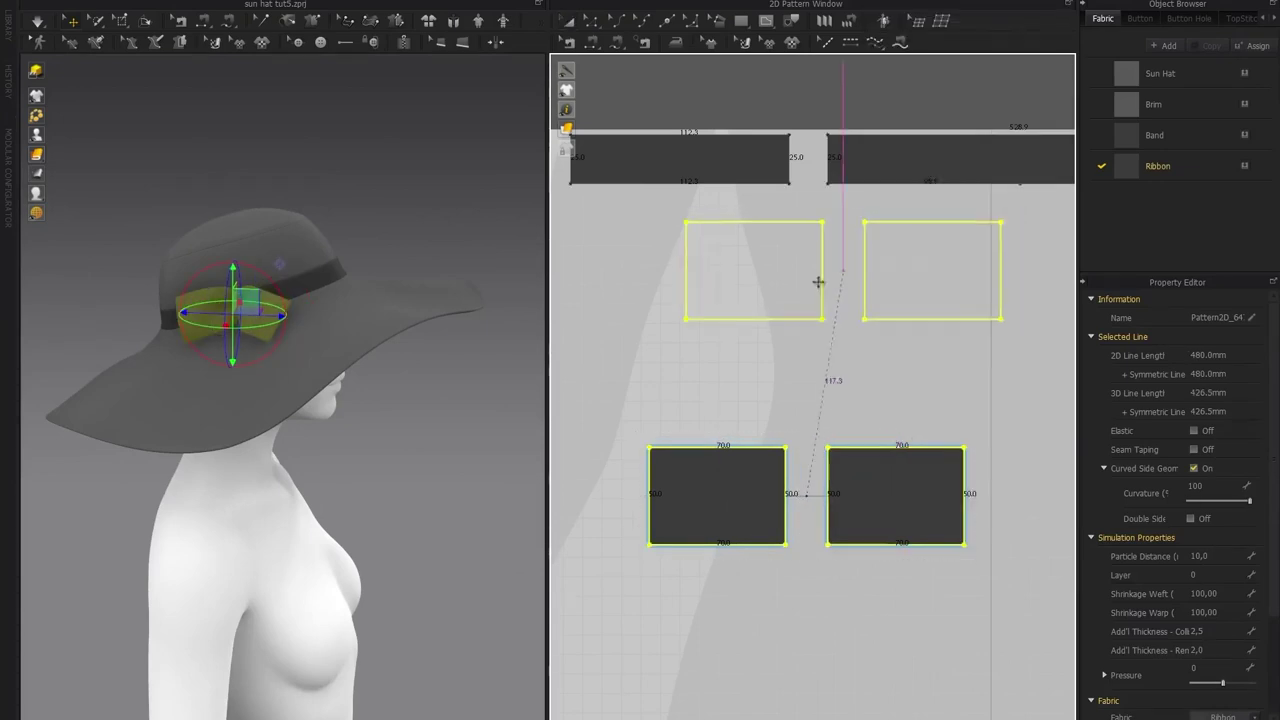
{"action": "left_click", "coordinate": [812, 360]}
Remove the linked editing from the two cloned bow rectangles
{"action": "scroll", "coordinate": [223, 323], "scroll_direction": "up", "scroll_amount": 8}
{"action": "right_click_drag", "start_coordinate": [297, 440], "coordinate": [159, 452]}
{"action": "right_click_drag", "start_coordinate": [255, 460], "coordinate": [426, 328]}
{"action": "left_click", "coordinate": [697, 258]}
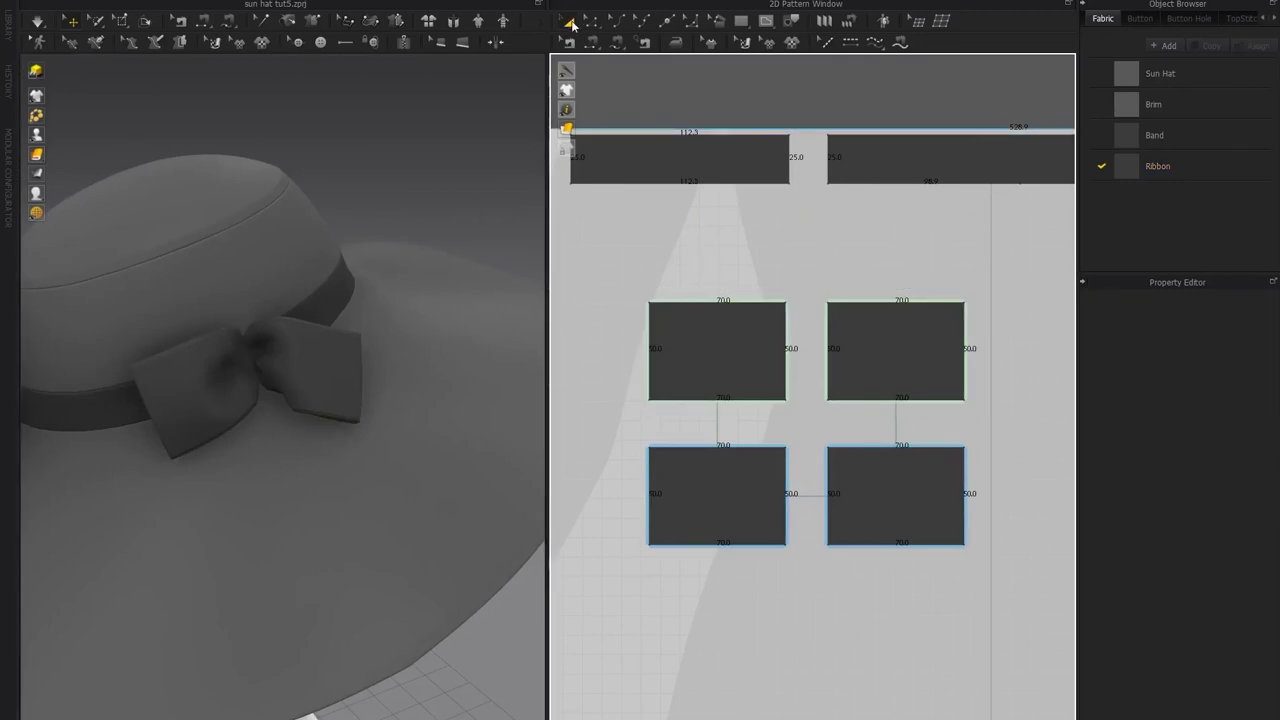
{"action": "left_click", "coordinate": [717, 350]}
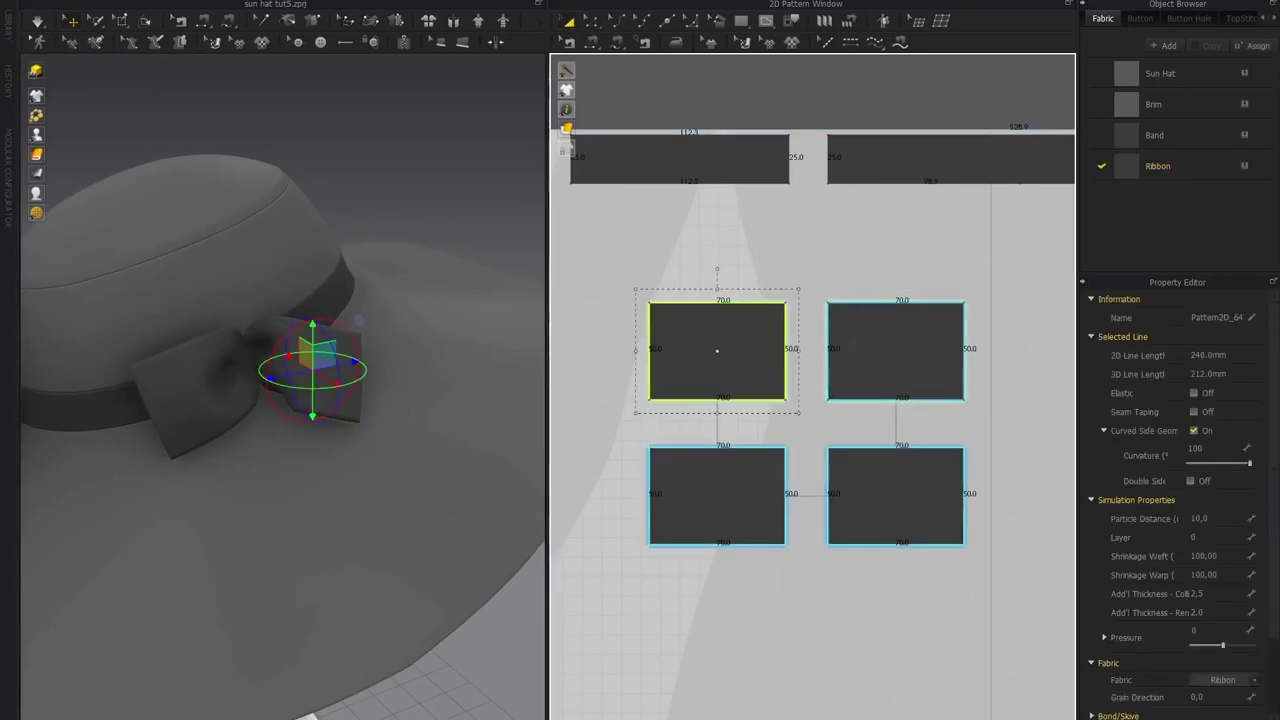
{"action": "left_click", "coordinate": [896, 351], "text": "shift"}
{"action": "right_click", "coordinate": [855, 346]}
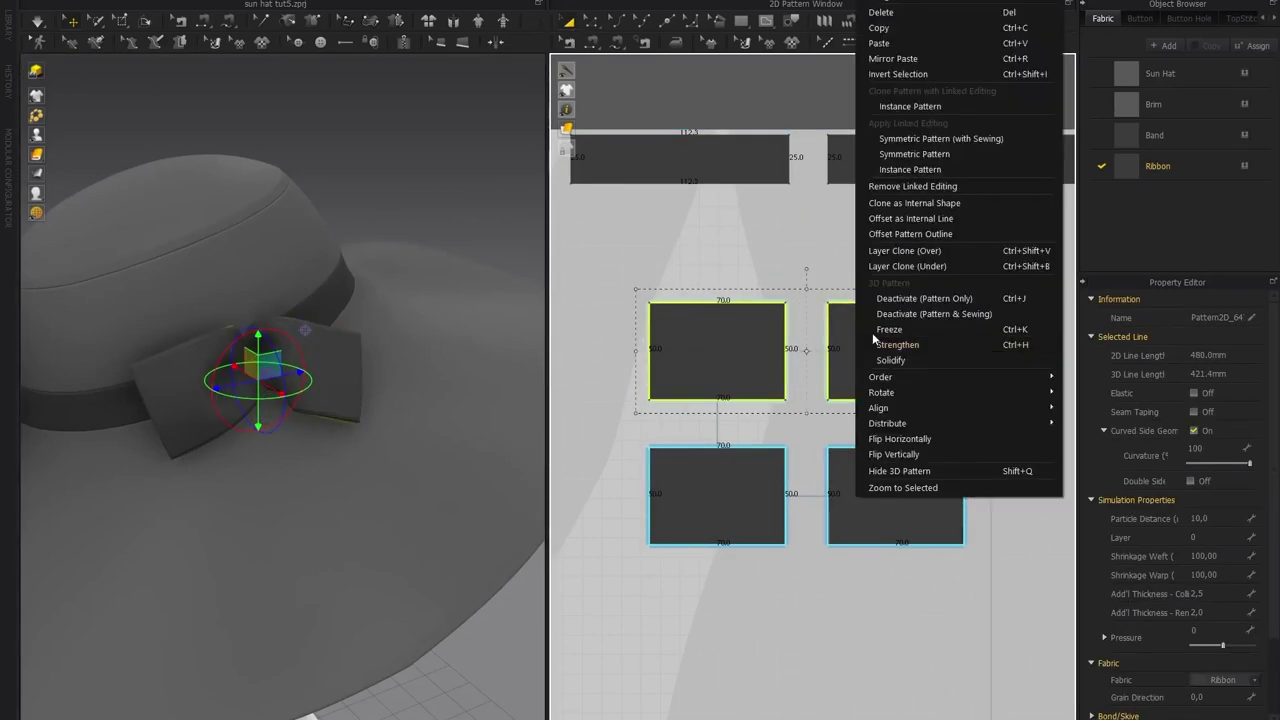
{"action": "left_click", "coordinate": [898, 189]}
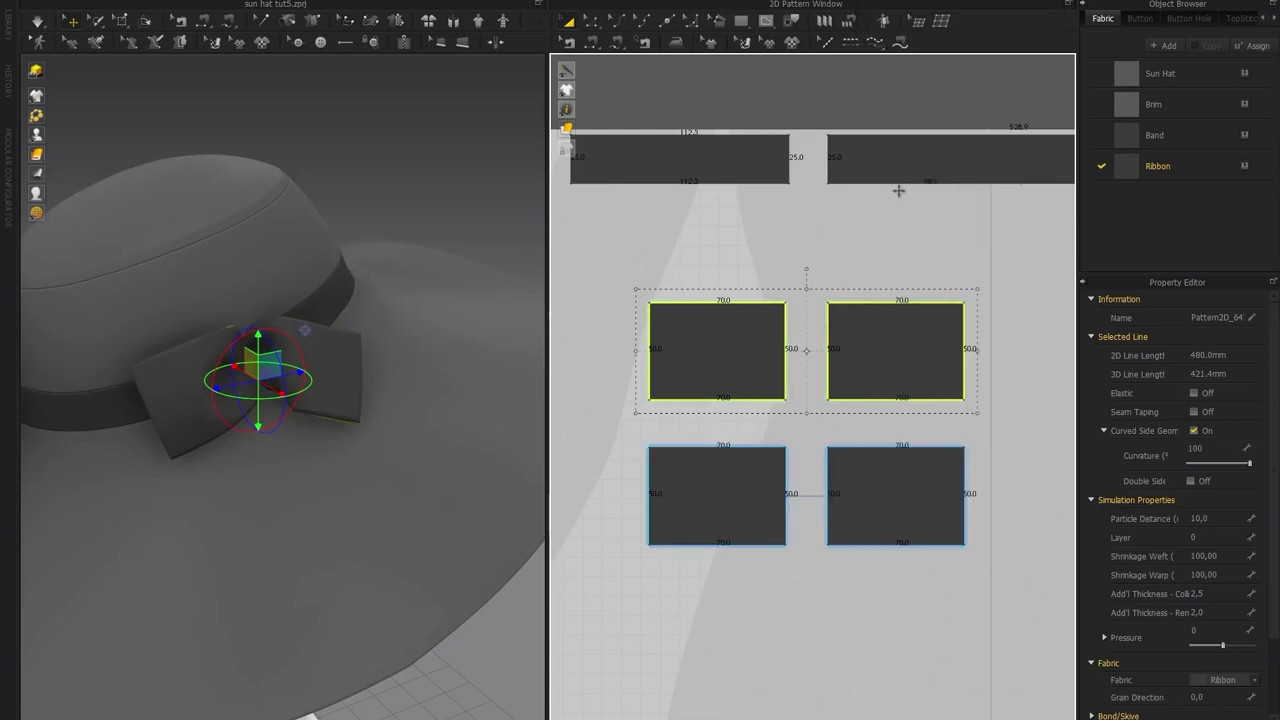
Check that the cloned rectangles select separately and apply symmetric linked editing to the pair
{"action": "left_click", "coordinate": [760, 225]}
{"action": "left_click", "coordinate": [750, 345]}
{"action": "left_click", "coordinate": [850, 350]}
{"action": "left_click", "coordinate": [760, 350]}
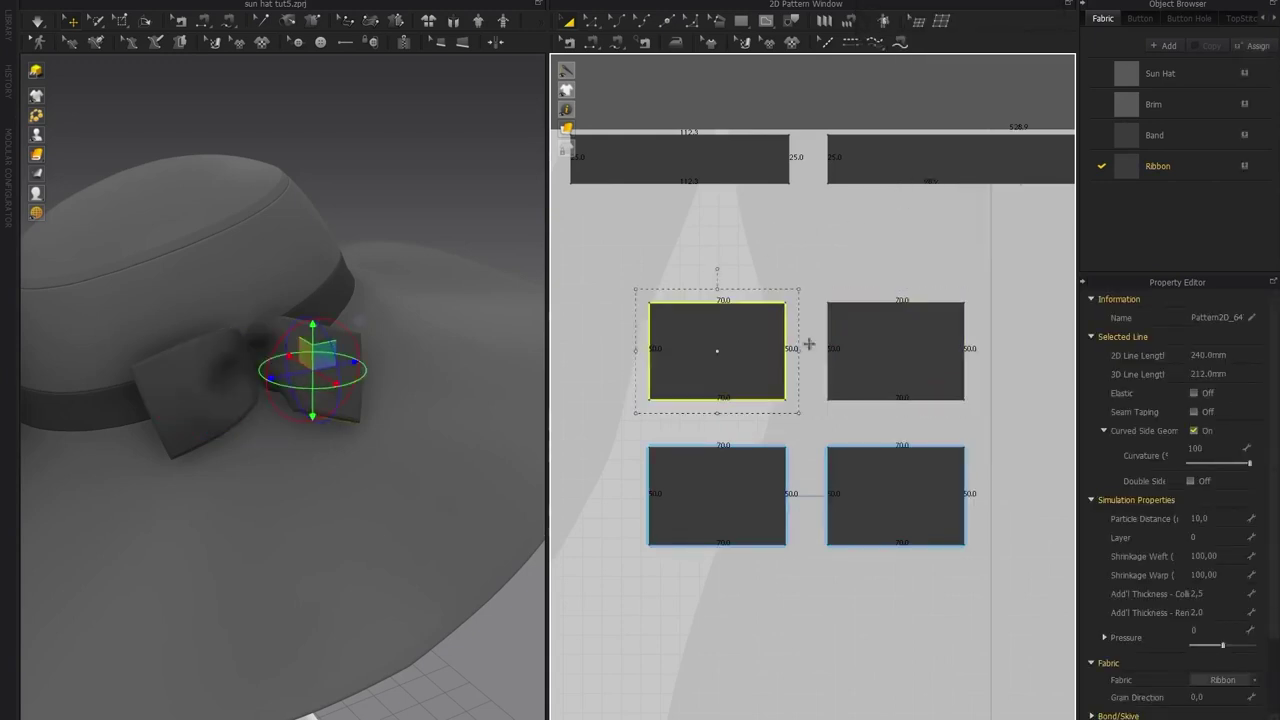
{"action": "left_click", "coordinate": [850, 352]}
{"action": "left_click", "coordinate": [808, 355]}
{"action": "left_click", "coordinate": [717, 350]}
{"action": "left_click", "coordinate": [895, 350], "text": "shift"}
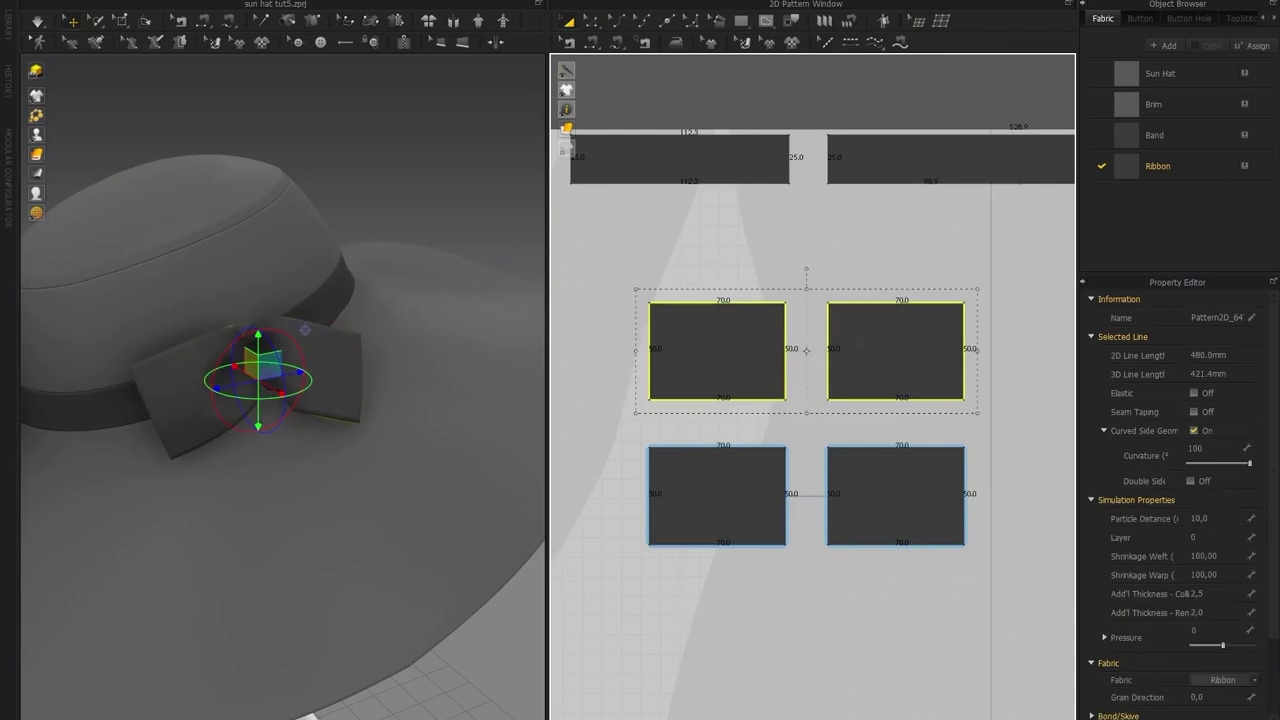
{"action": "right_click", "coordinate": [861, 345]}
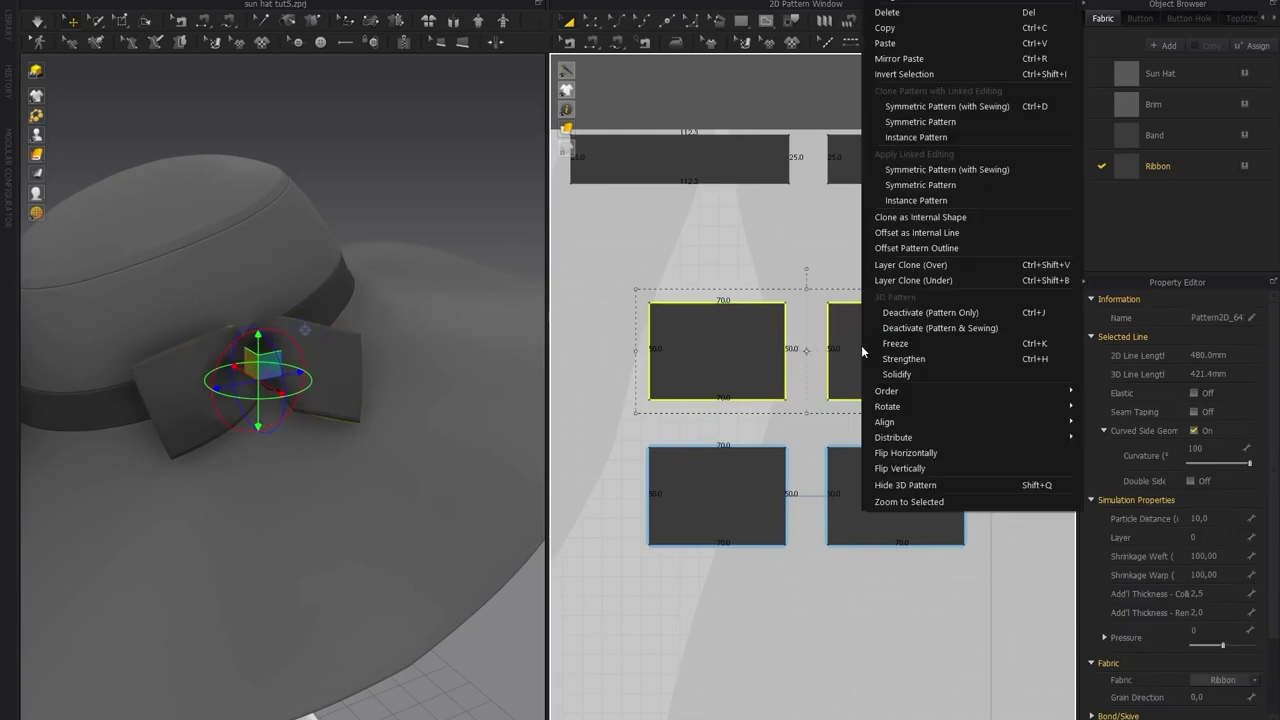
{"action": "left_click", "coordinate": [916, 178]}
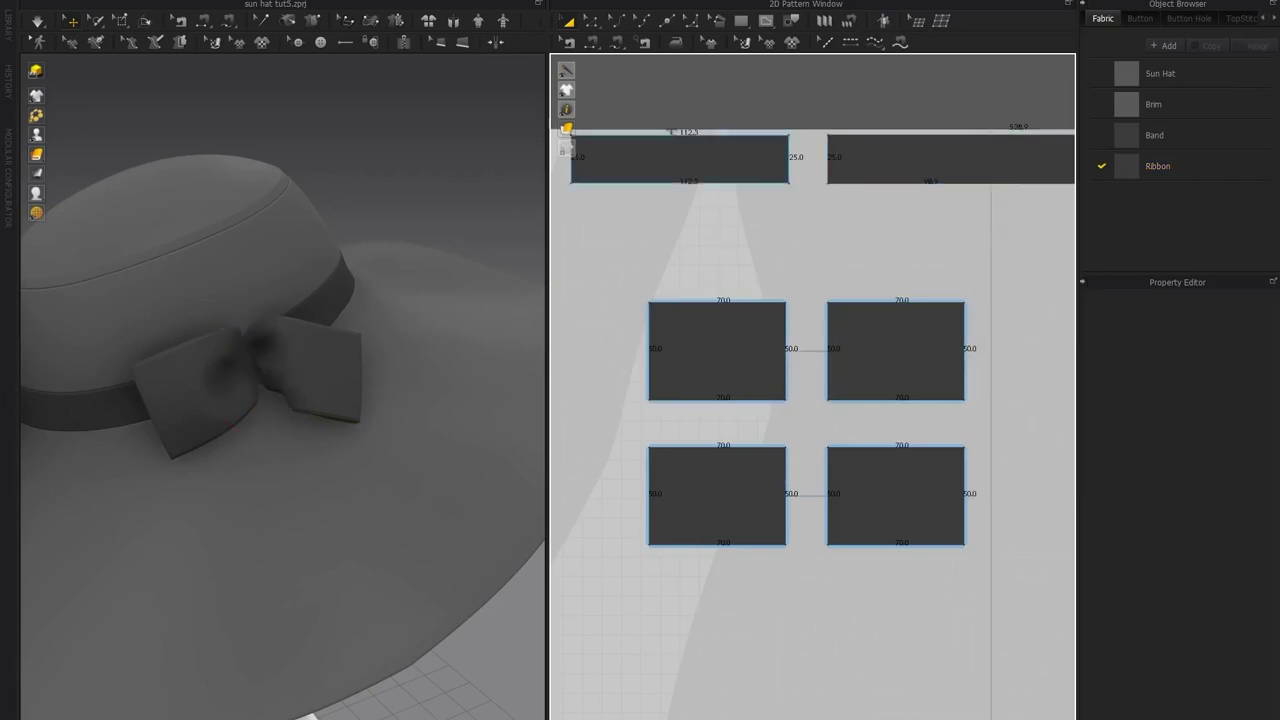
Delete the perimeter seams that join the cloned rectangles to the original bow rectangles
{"action": "left_click", "coordinate": [570, 43]}
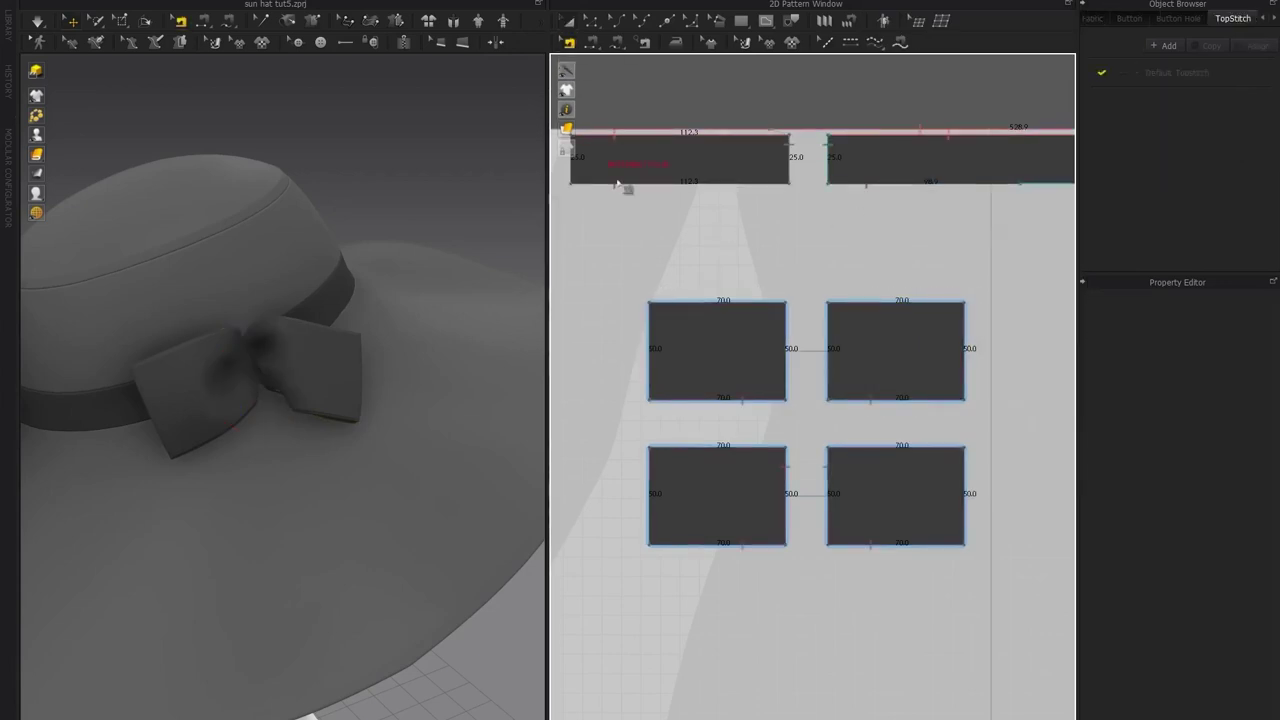
{"action": "left_click", "coordinate": [787, 391]}
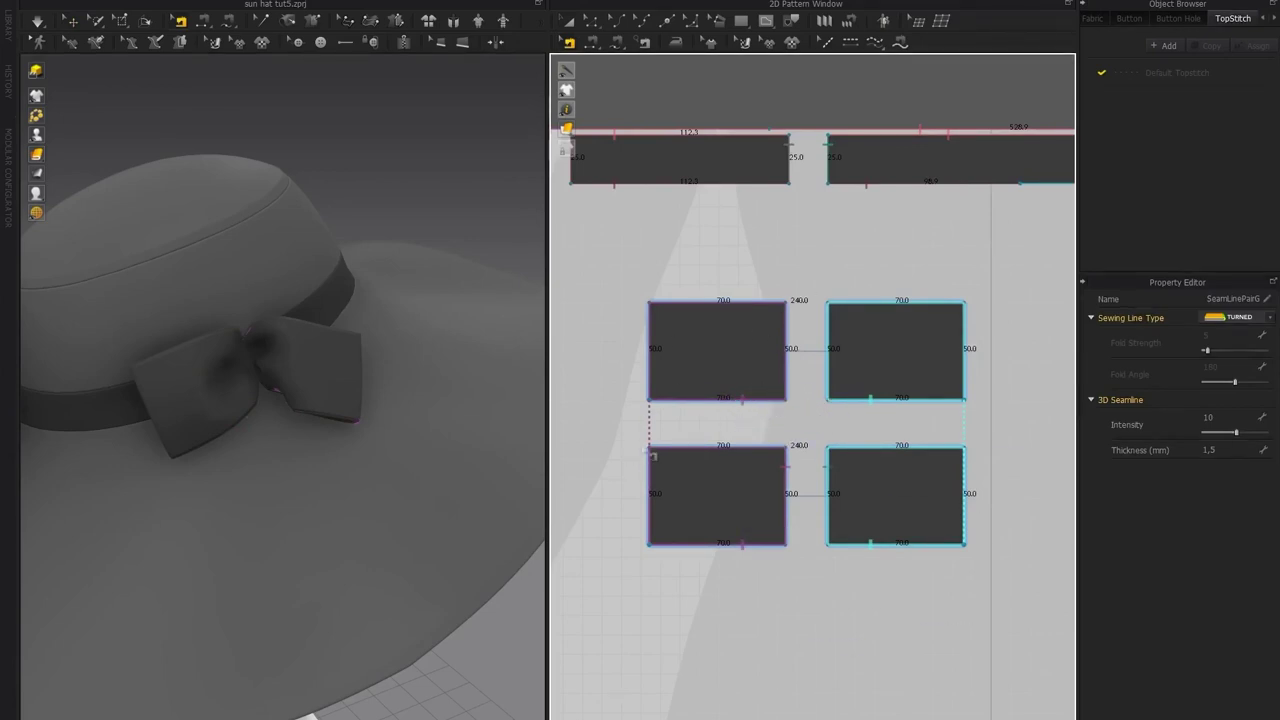
{"action": "key", "text": "Delete"}
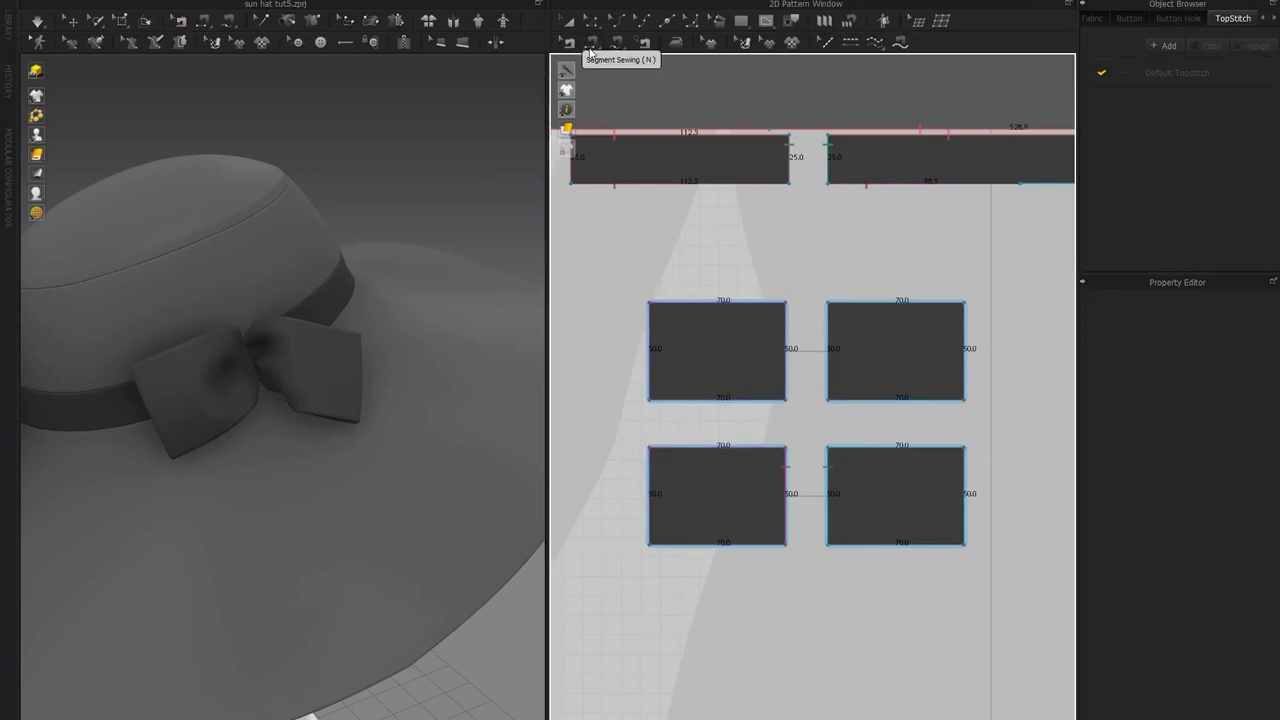
Segment-sew the inner and outer short edges of the cloned rectangles to the matching edges of the originals
{"action": "left_click", "coordinate": [589, 50]}
{"action": "left_click", "coordinate": [829, 326]}
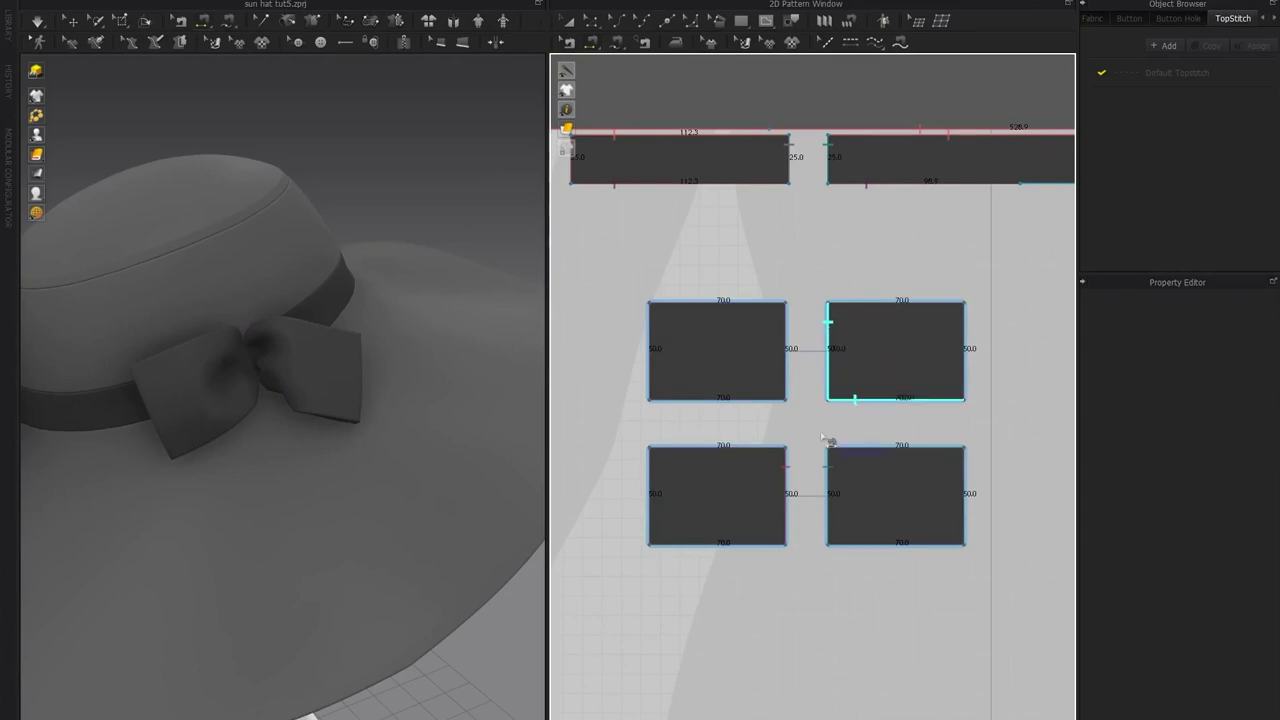
{"action": "left_click", "coordinate": [830, 484]}
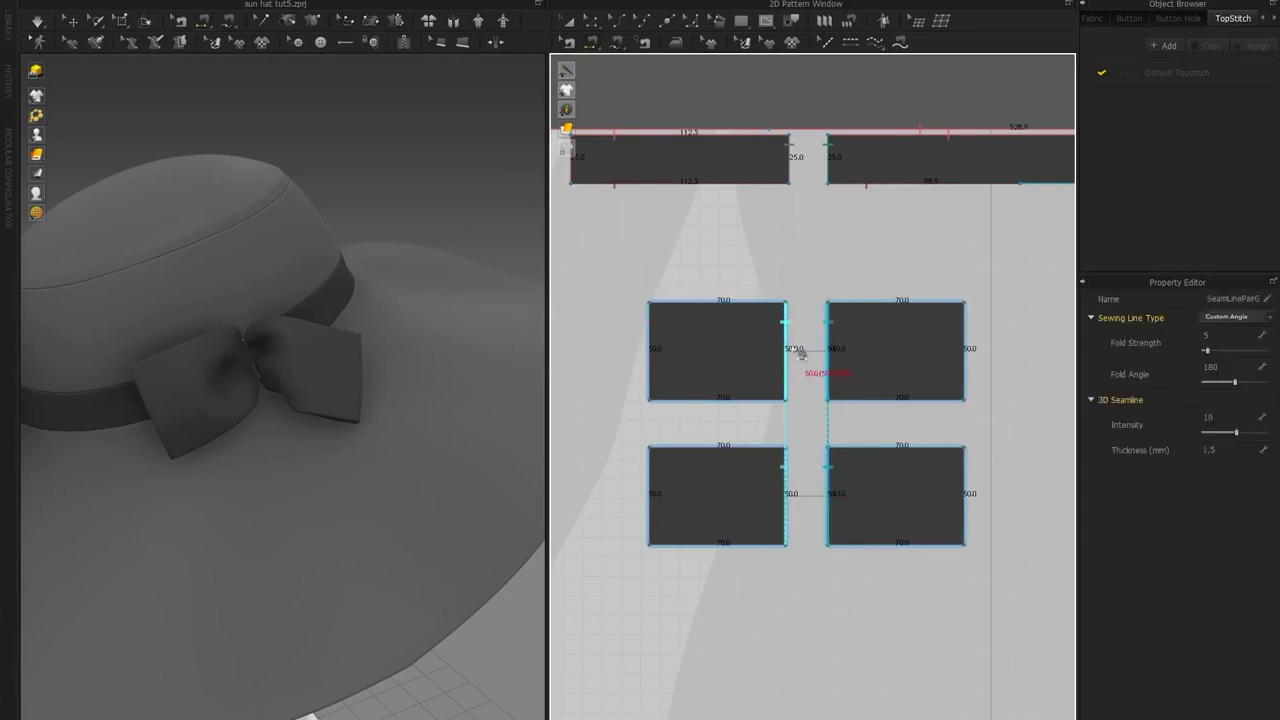
{"action": "left_click", "coordinate": [975, 330]}
{"action": "left_click", "coordinate": [967, 492]}
Simulate the newly sewn bow rectangles so the loops open, and inspect a loop from above
{"action": "right_click_drag", "start_coordinate": [329, 331], "coordinate": [395, 420]}
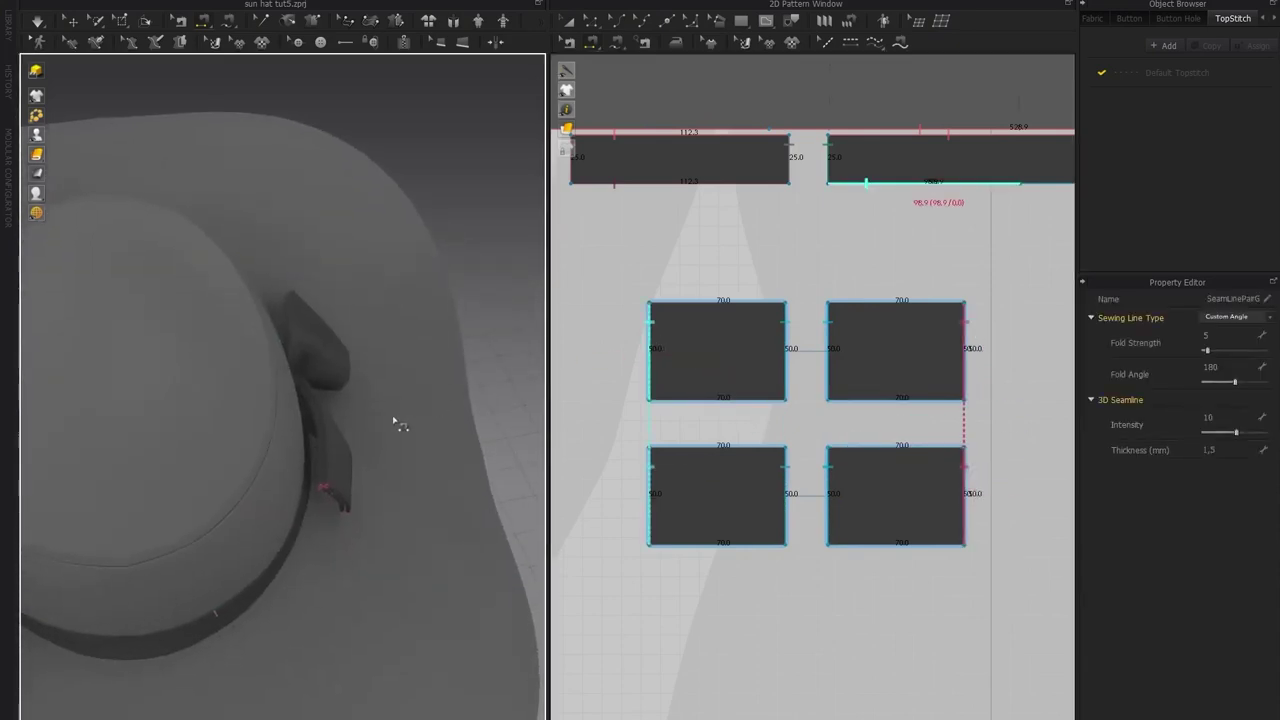
{"action": "key", "text": "space"}
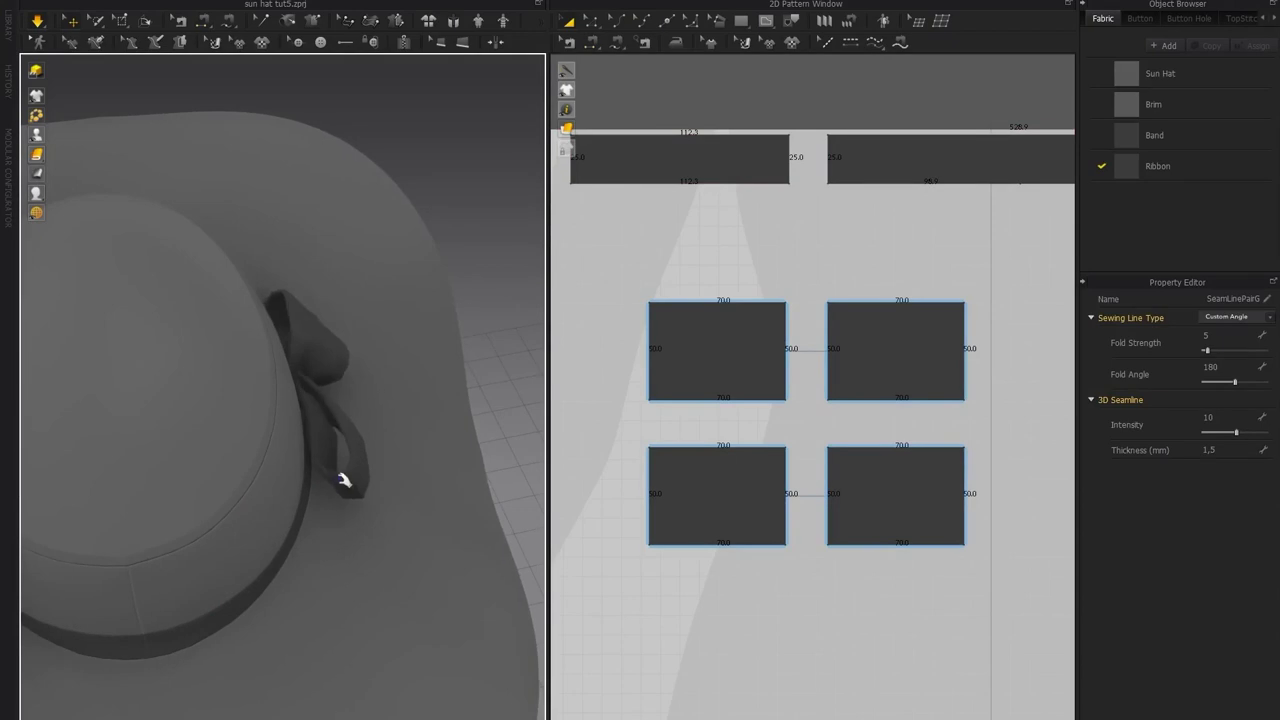
{"action": "left_click", "coordinate": [338, 378]}
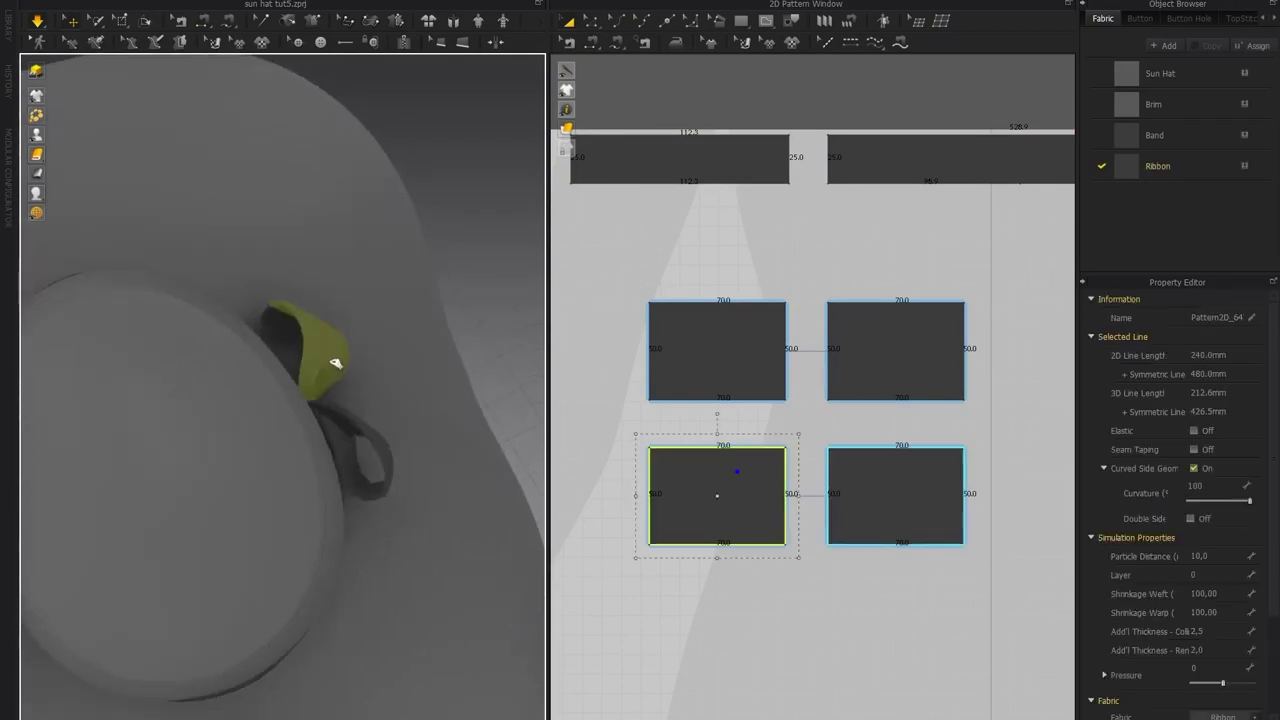
{"action": "right_click_drag", "start_coordinate": [314, 388], "coordinate": [360, 266]}
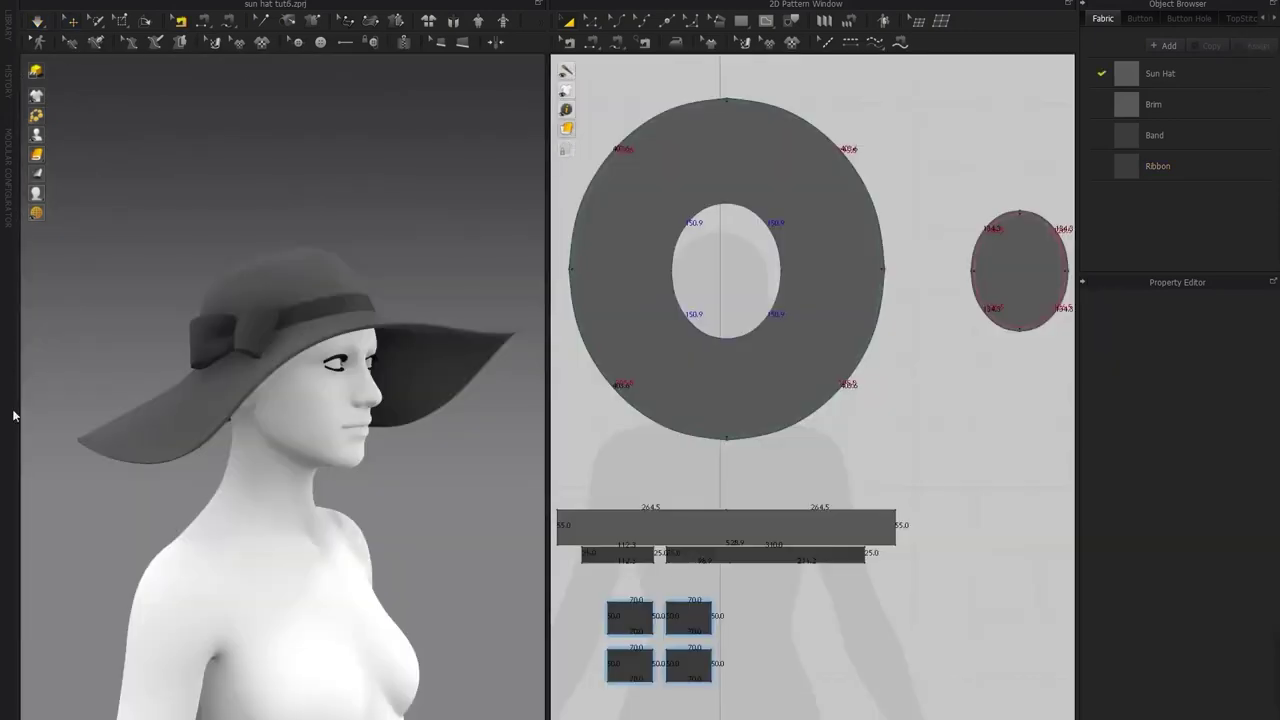
Set the sewing line type to Turned for the seam joining the right bow rectangles to the right band piece's inner end
{"action": "right_click_drag", "start_coordinate": [285, 345], "coordinate": [338, 395]}
{"action": "scroll", "coordinate": [306, 431], "scroll_direction": "up", "scroll_amount": 5}
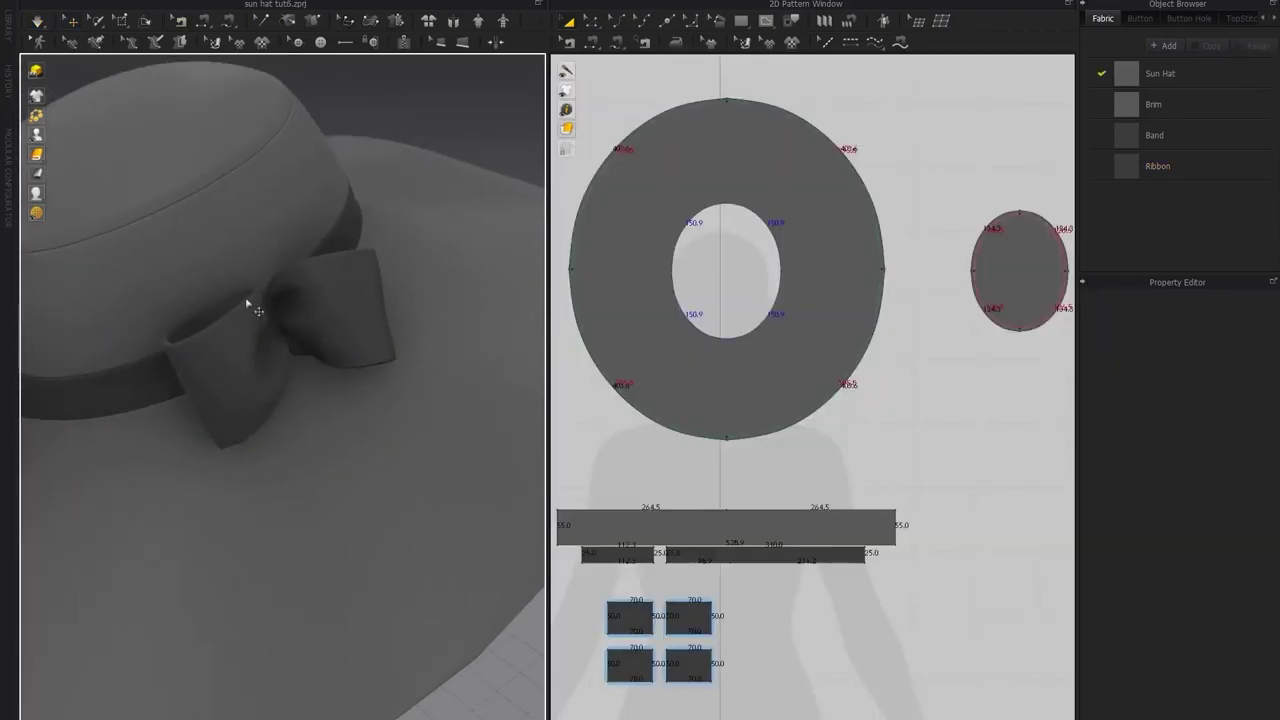
{"action": "mouse_move", "coordinate": [266, 345]}
{"action": "right_mouse_down"}
{"action": "mouse_move", "coordinate": [286, 378]}
{"action": "mouse_move", "coordinate": [280, 343]}
{"action": "right_mouse_up"}
{"action": "scroll", "coordinate": [654, 585], "scroll_direction": "up", "scroll_amount": 3}
{"action": "middle_click_drag", "start_coordinate": [655, 577], "coordinate": [707, 454]}
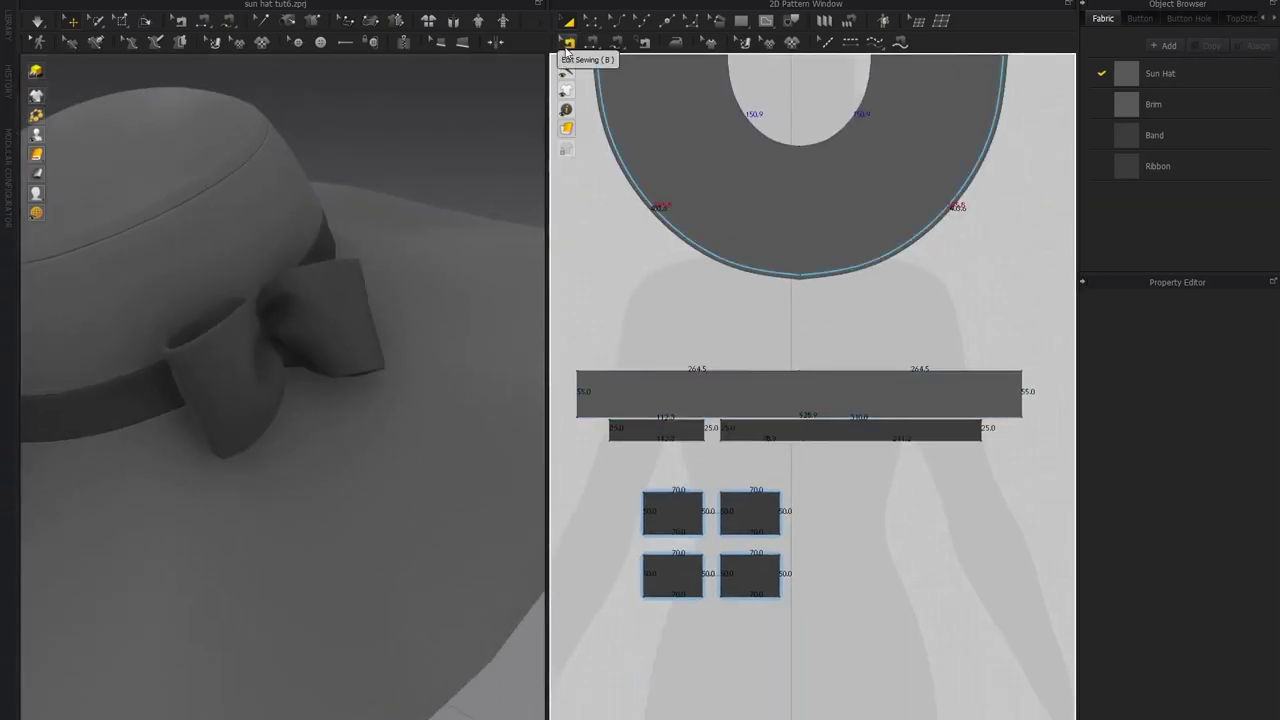
{"action": "left_click", "coordinate": [568, 43]}
{"action": "scroll", "coordinate": [745, 420], "scroll_direction": "up", "scroll_amount": 4}
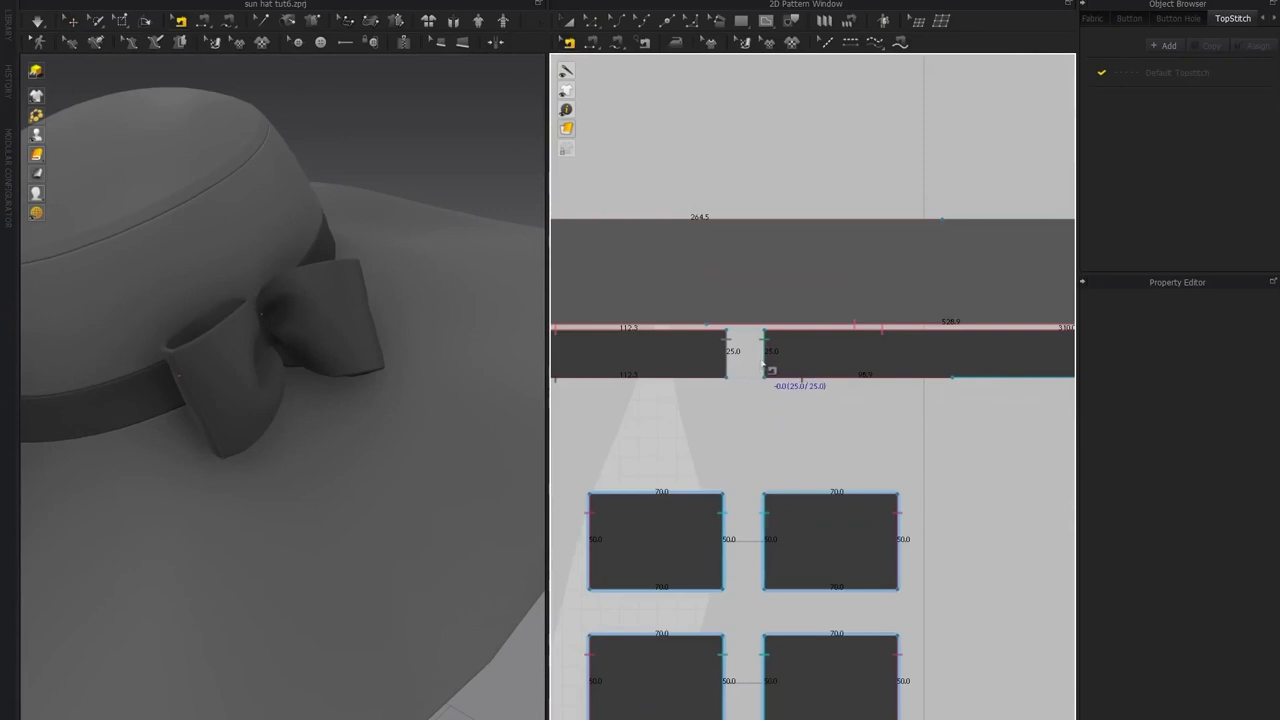
{"action": "left_click", "coordinate": [766, 367]}
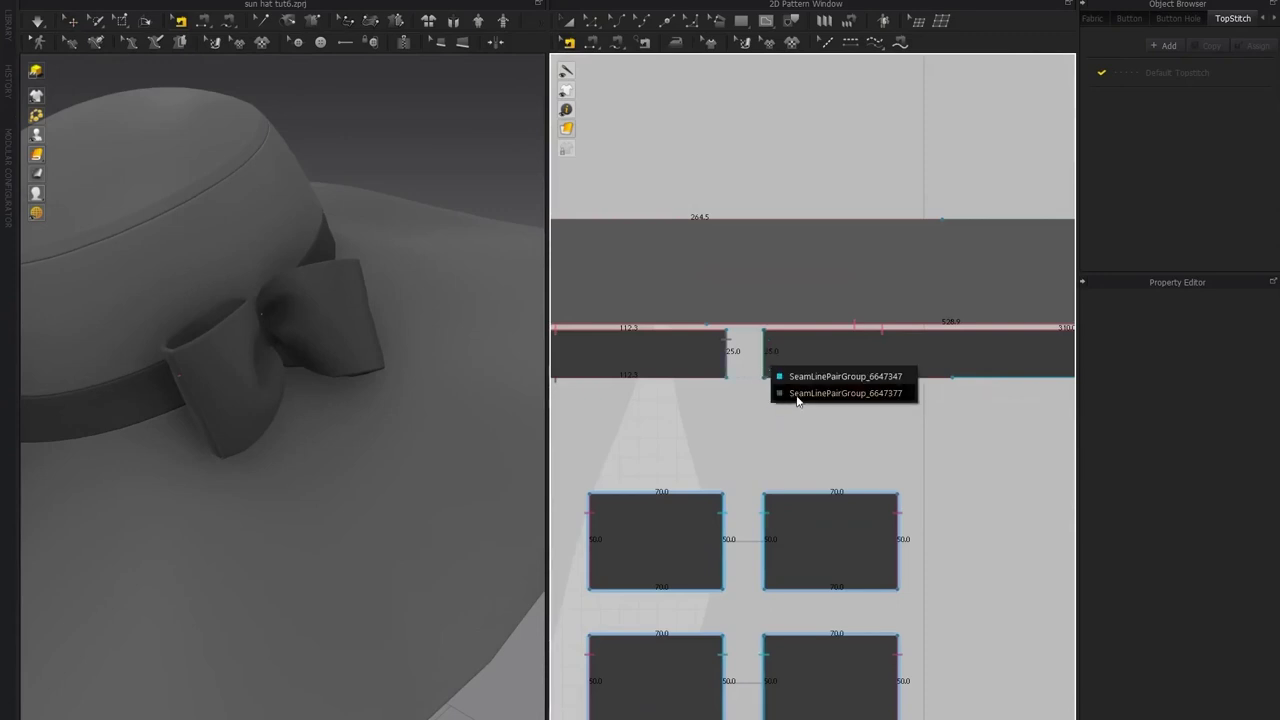
{"action": "left_click", "coordinate": [797, 395]}
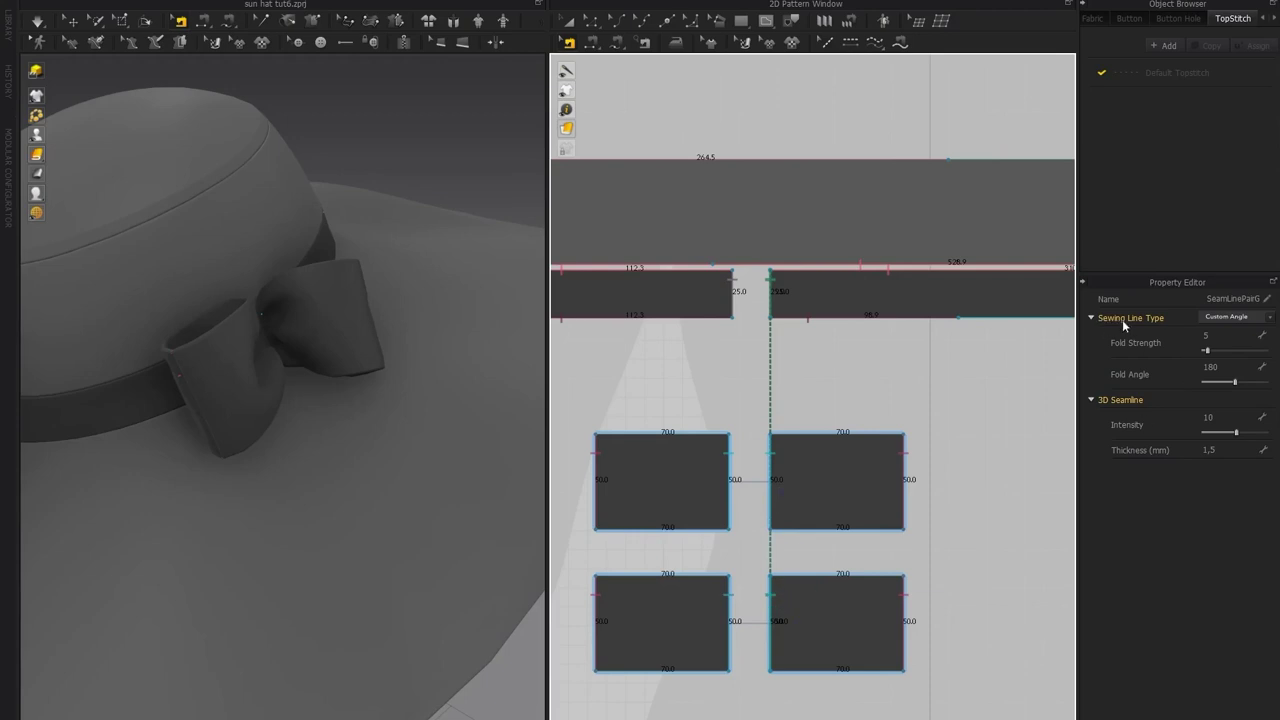
{"action": "left_click", "coordinate": [1267, 318]}
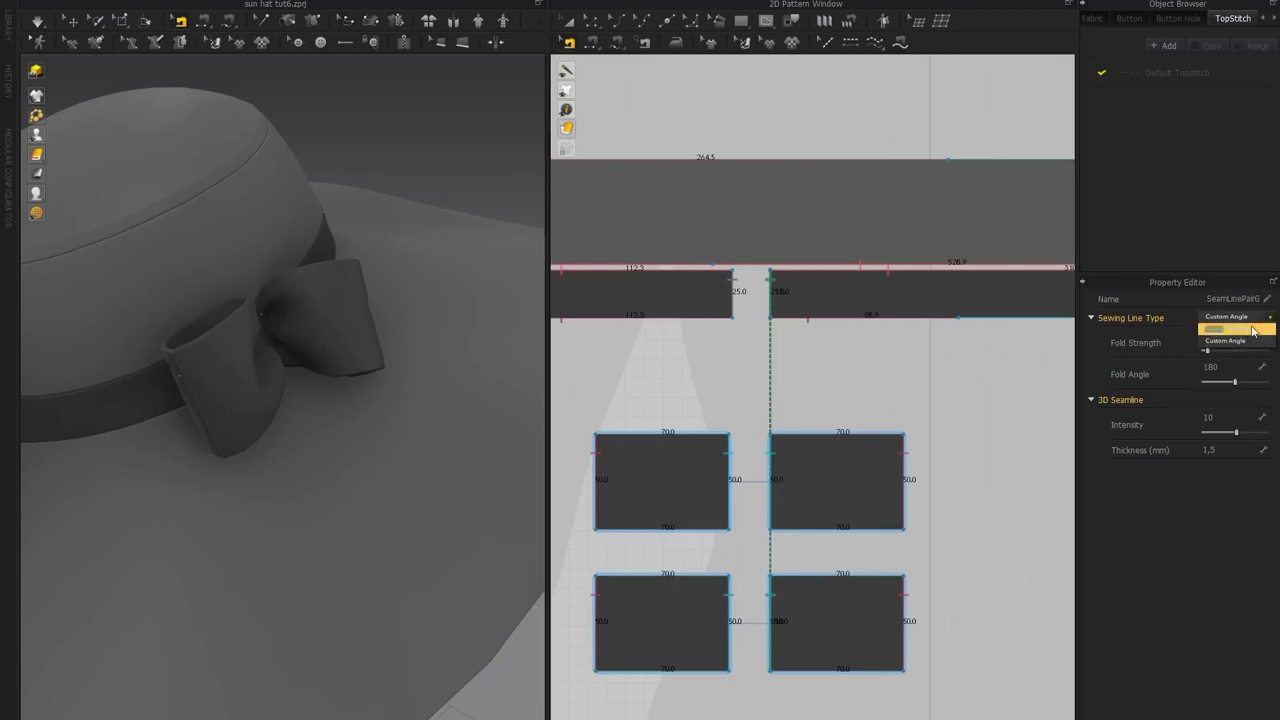
{"action": "left_click", "coordinate": [1248, 338]}
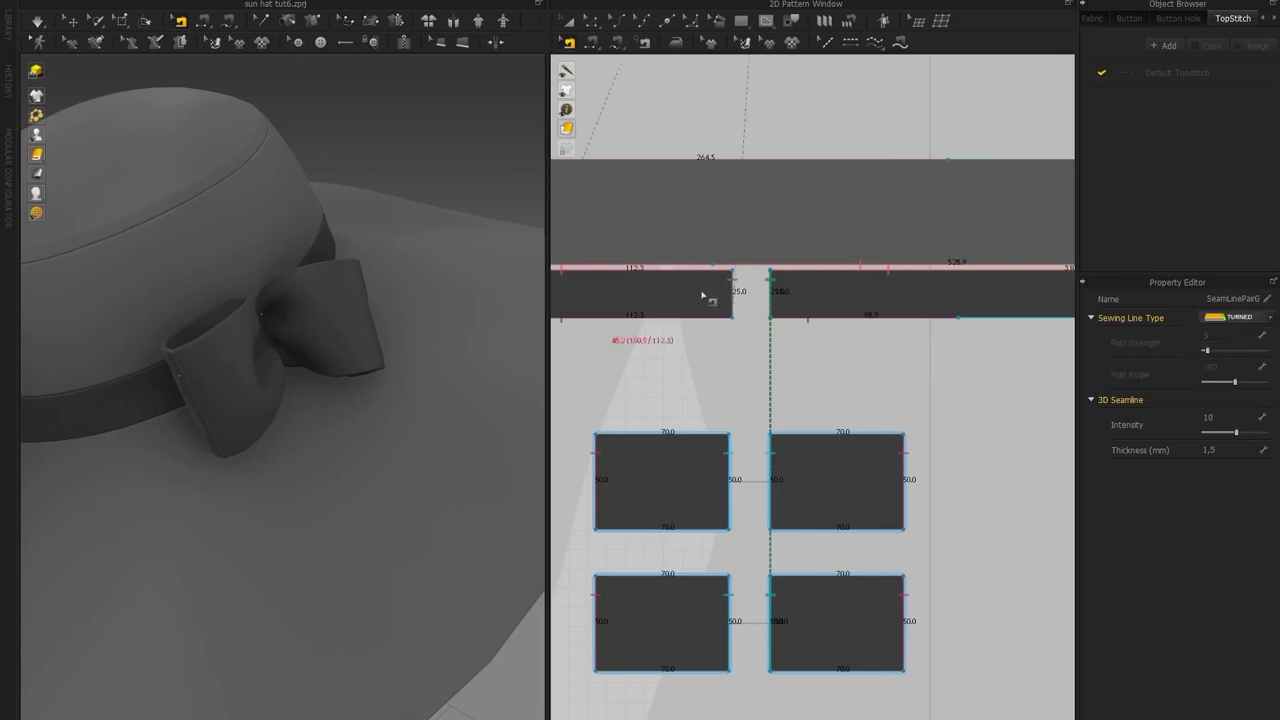
Set the matching seam at the left band piece's inner end to the Turned sewing line type
{"action": "left_click", "coordinate": [743, 291]}
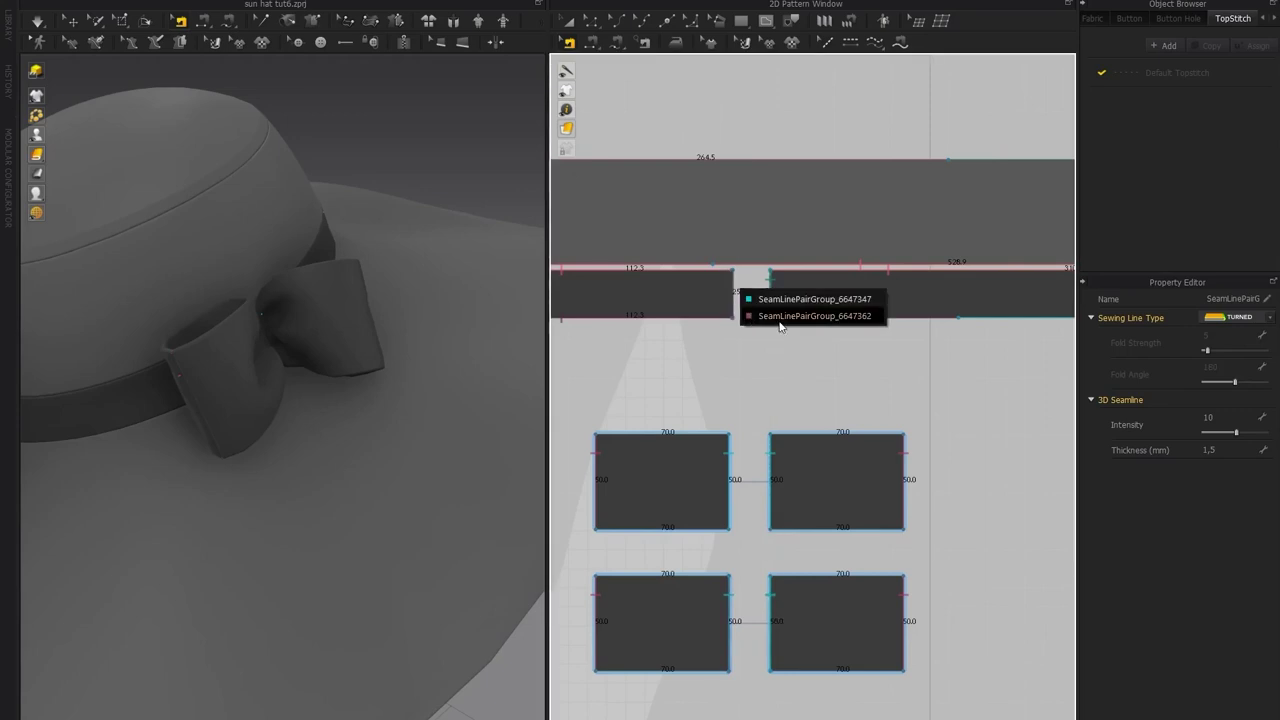
{"action": "left_click", "coordinate": [780, 316]}
{"action": "left_click", "coordinate": [1267, 318]}
{"action": "left_click", "coordinate": [1248, 338]}
Simulate the garment and pull the two bow loops outward, away from the joint
{"action": "right_click_drag", "start_coordinate": [450, 208], "coordinate": [414, 229]}
{"action": "middle_click_drag", "start_coordinate": [387, 284], "coordinate": [384, 320]}
{"action": "key", "text": "space"}
{"action": "right_click_drag", "start_coordinate": [389, 337], "coordinate": [426, 291]}
{"action": "left_click", "coordinate": [445, 285]}
{"action": "left_click_drag", "start_coordinate": [262, 352], "coordinate": [189, 346]}
{"action": "left_click_drag", "start_coordinate": [430, 302], "coordinate": [490, 265]}
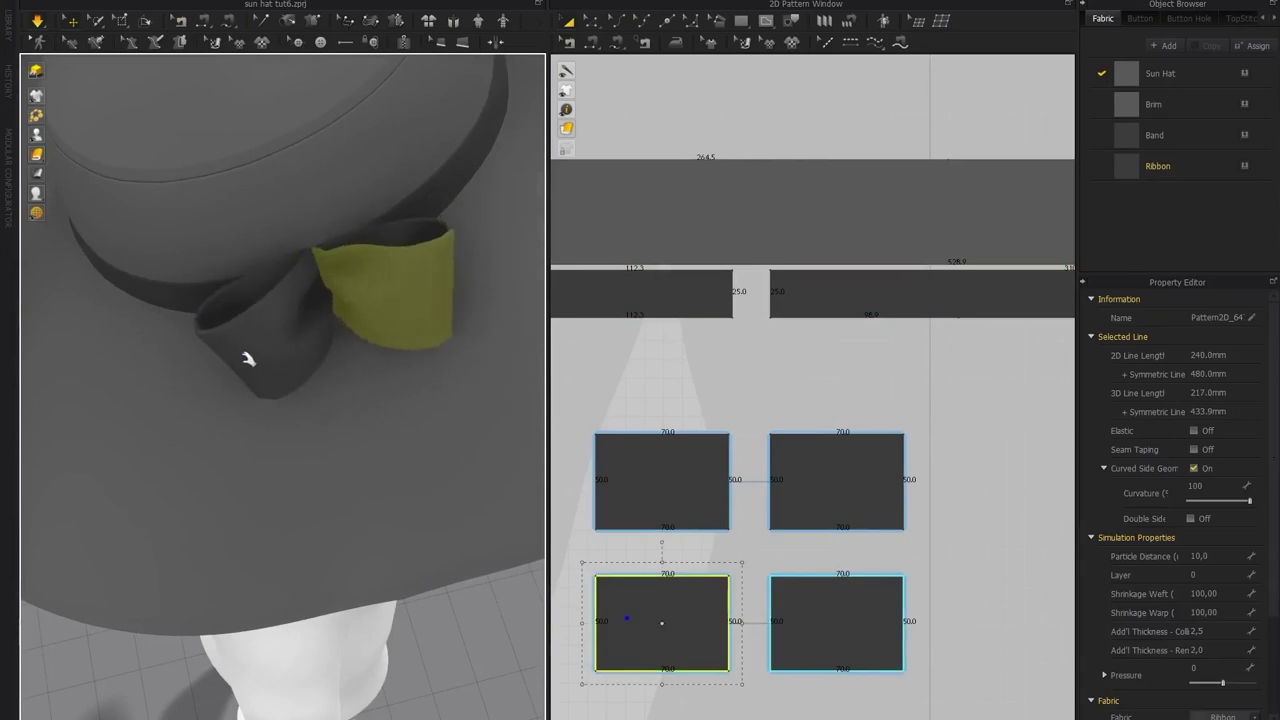
{"action": "left_click_drag", "start_coordinate": [246, 366], "coordinate": [189, 351]}
{"action": "left_click_drag", "start_coordinate": [416, 320], "coordinate": [490, 292]}
Refine the drape of both bow loops against the brim by tugging them while the simulation runs
{"action": "scroll", "coordinate": [351, 317], "scroll_direction": "down", "scroll_amount": 3}
{"action": "right_click_drag", "start_coordinate": [351, 317], "coordinate": [374, 314]}
{"action": "left_click", "coordinate": [418, 182]}
{"action": "scroll", "coordinate": [344, 374], "scroll_direction": "up", "scroll_amount": 5}
{"action": "scroll", "coordinate": [344, 374], "scroll_direction": "down", "scroll_amount": 4}
{"action": "right_click_drag", "start_coordinate": [344, 374], "coordinate": [224, 284]}
{"action": "left_click", "coordinate": [262, 309]}
{"action": "left_click_drag", "start_coordinate": [279, 298], "coordinate": [300, 272]}
{"action": "left_click", "coordinate": [99, 343]}
{"action": "left_click", "coordinate": [200, 329]}
{"action": "mouse_move", "coordinate": [200, 329]}
{"action": "right_mouse_down"}
{"action": "mouse_move", "coordinate": [180, 357]}
{"action": "mouse_move", "coordinate": [218, 325]}
{"action": "right_mouse_up"}
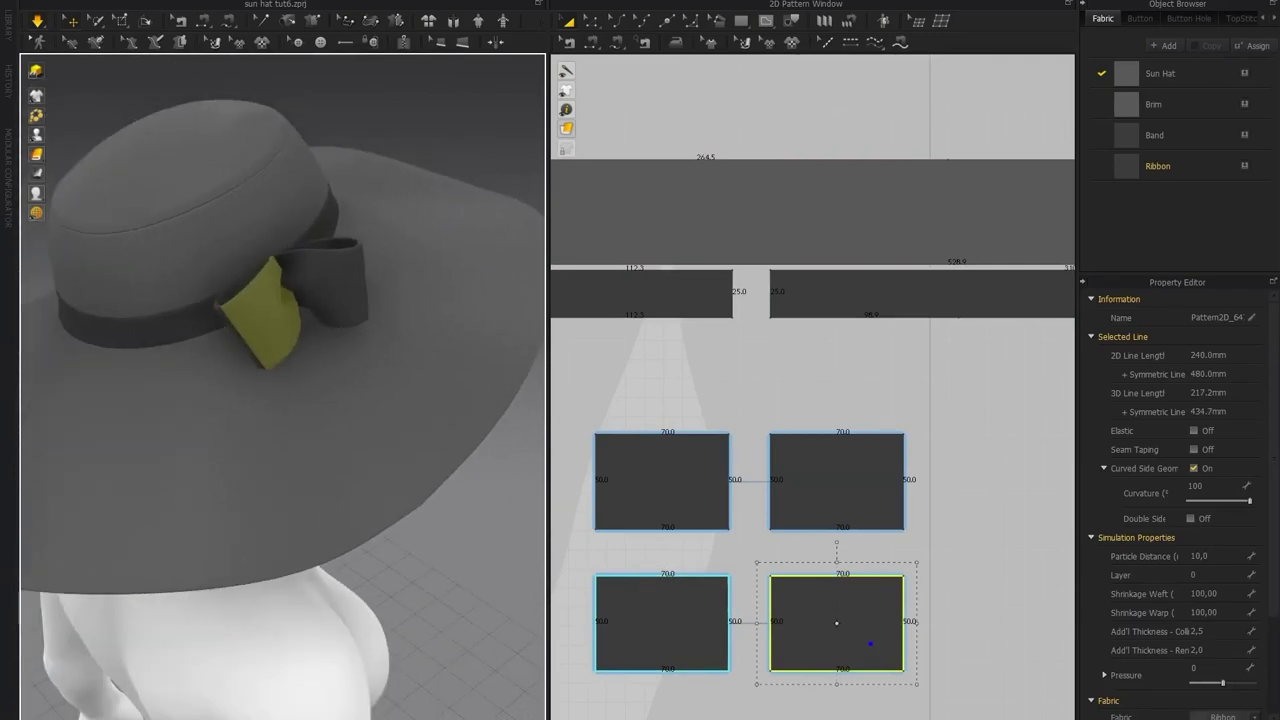
Draw a long ribbon-tail rectangle about 167 by 20 mm below the bow rectangles
{"action": "scroll", "coordinate": [702, 274], "scroll_direction": "down", "scroll_amount": 5}
{"action": "left_click", "coordinate": [741, 21]}
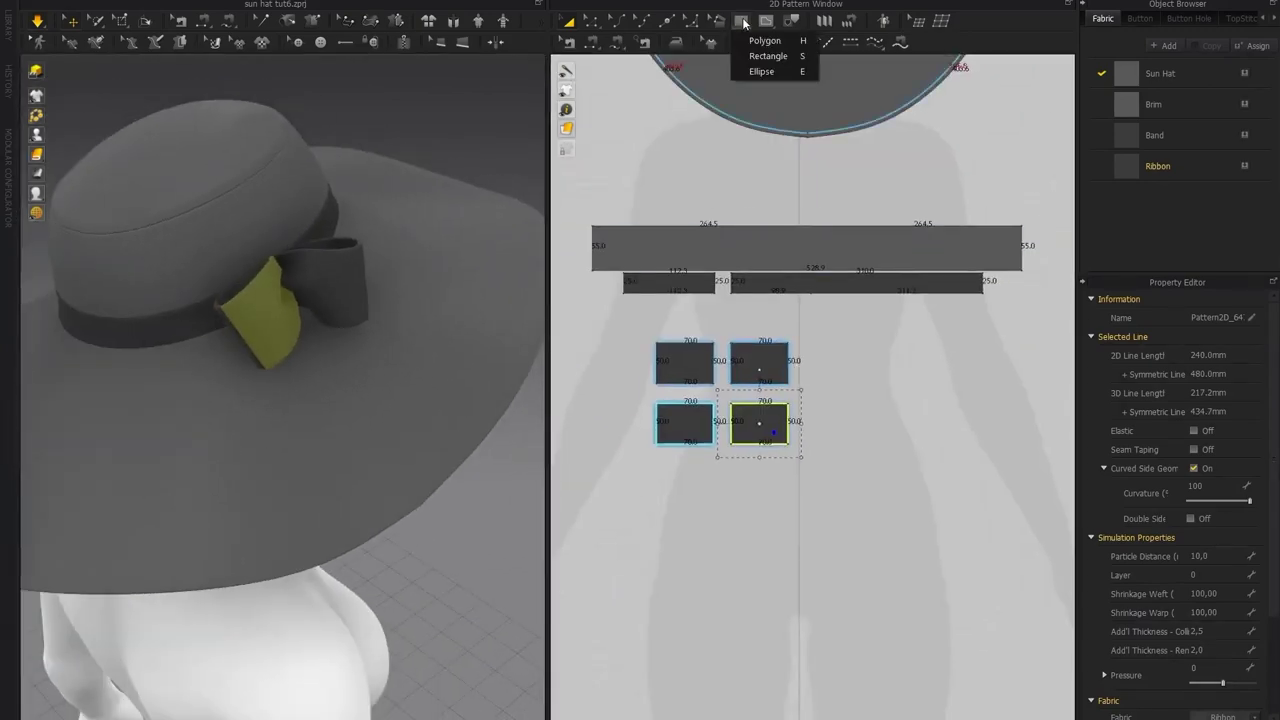
{"action": "left_click", "coordinate": [759, 56]}
{"action": "scroll", "coordinate": [852, 392], "scroll_direction": "up", "scroll_amount": 5}
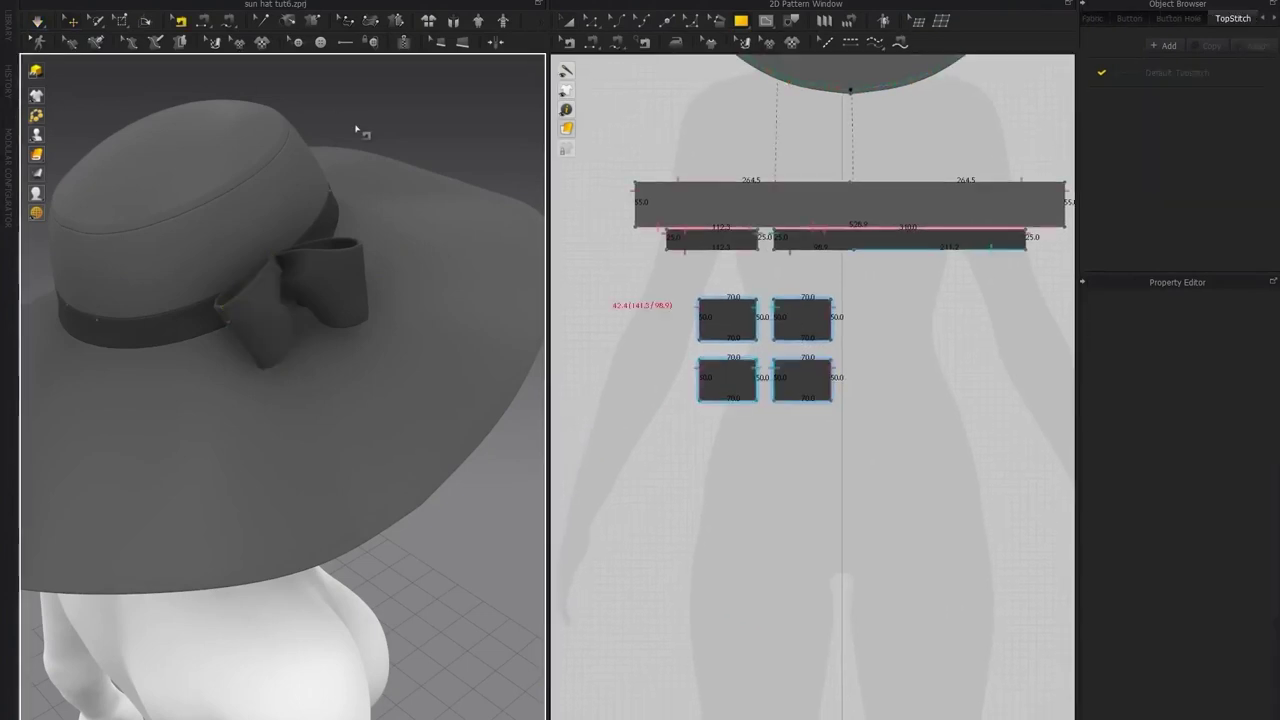
{"action": "scroll", "coordinate": [820, 394], "scroll_direction": "down", "scroll_amount": 2}
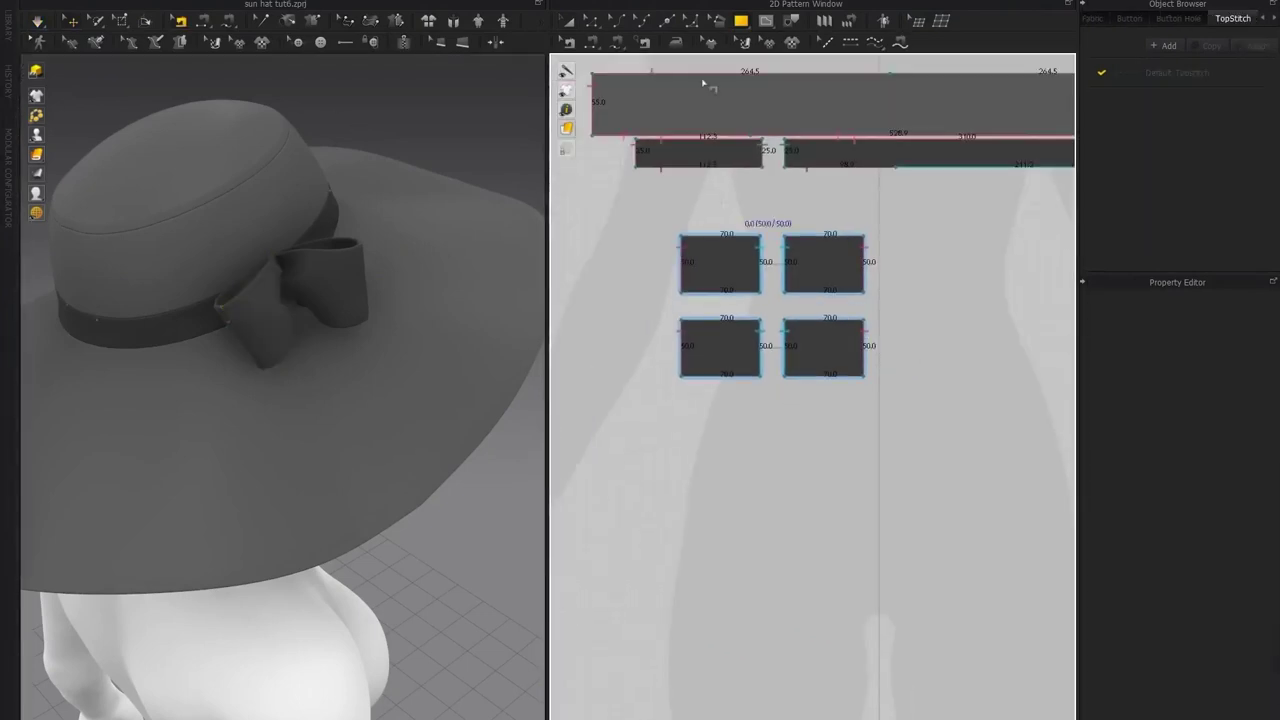
{"action": "left_click", "coordinate": [742, 22]}
{"action": "left_click_drag", "start_coordinate": [817, 404], "coordinate": [969, 420]}
{"action": "scroll", "coordinate": [938, 383], "scroll_direction": "up", "scroll_amount": 2}
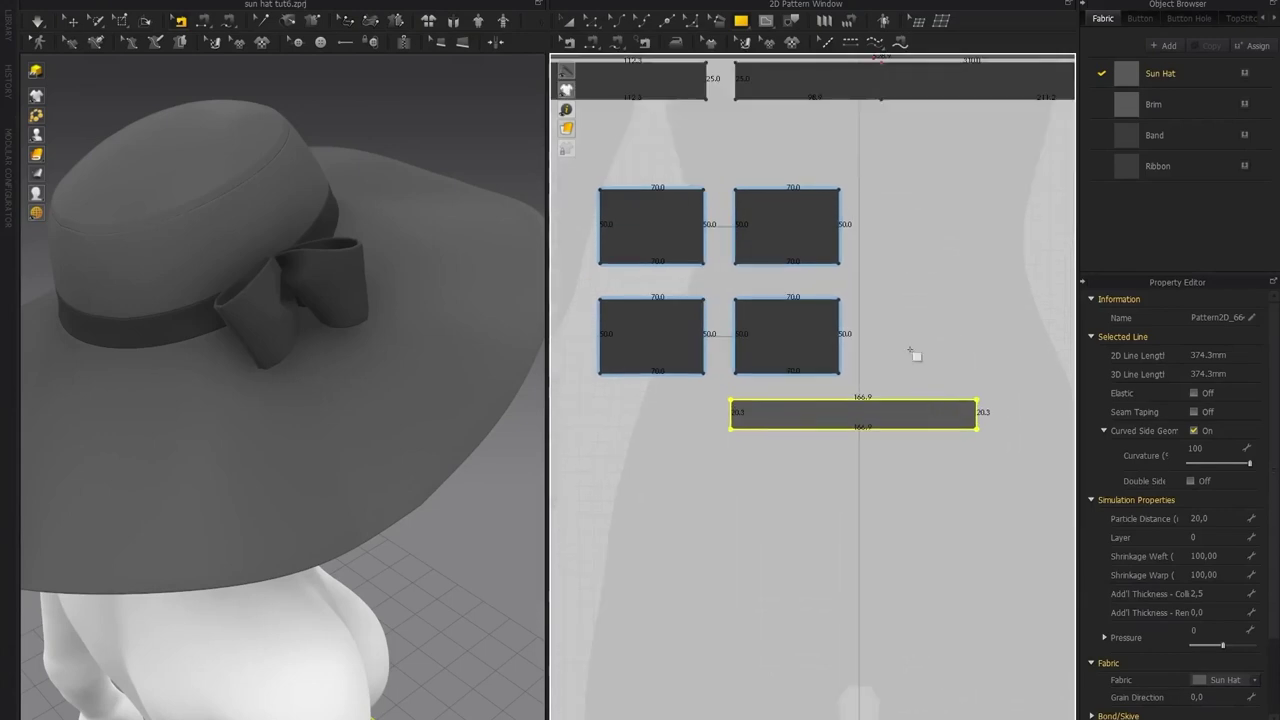
Resize the tail rectangle to about 175 by 17 mm and line it up beneath the right bow rectangles
{"action": "left_click", "coordinate": [568, 21]}
{"action": "left_click_drag", "start_coordinate": [817, 411], "coordinate": [874, 438]}
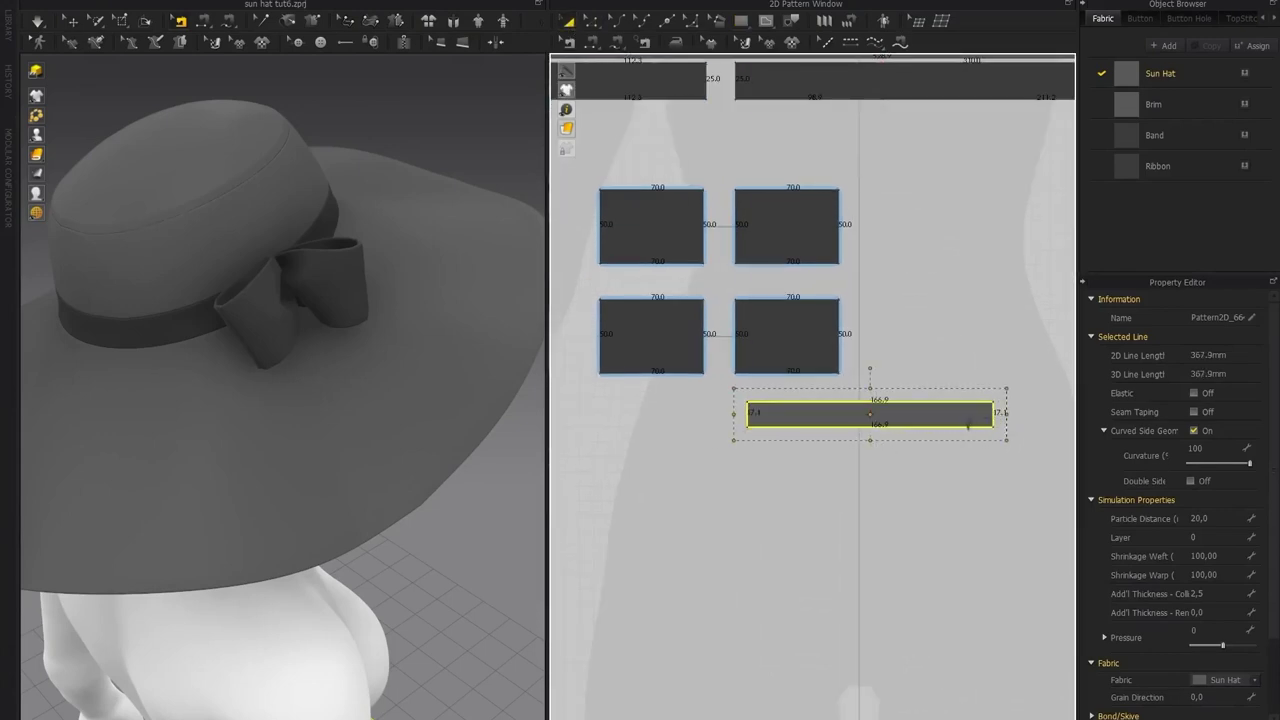
{"action": "left_click_drag", "start_coordinate": [956, 417], "coordinate": [1008, 411]}
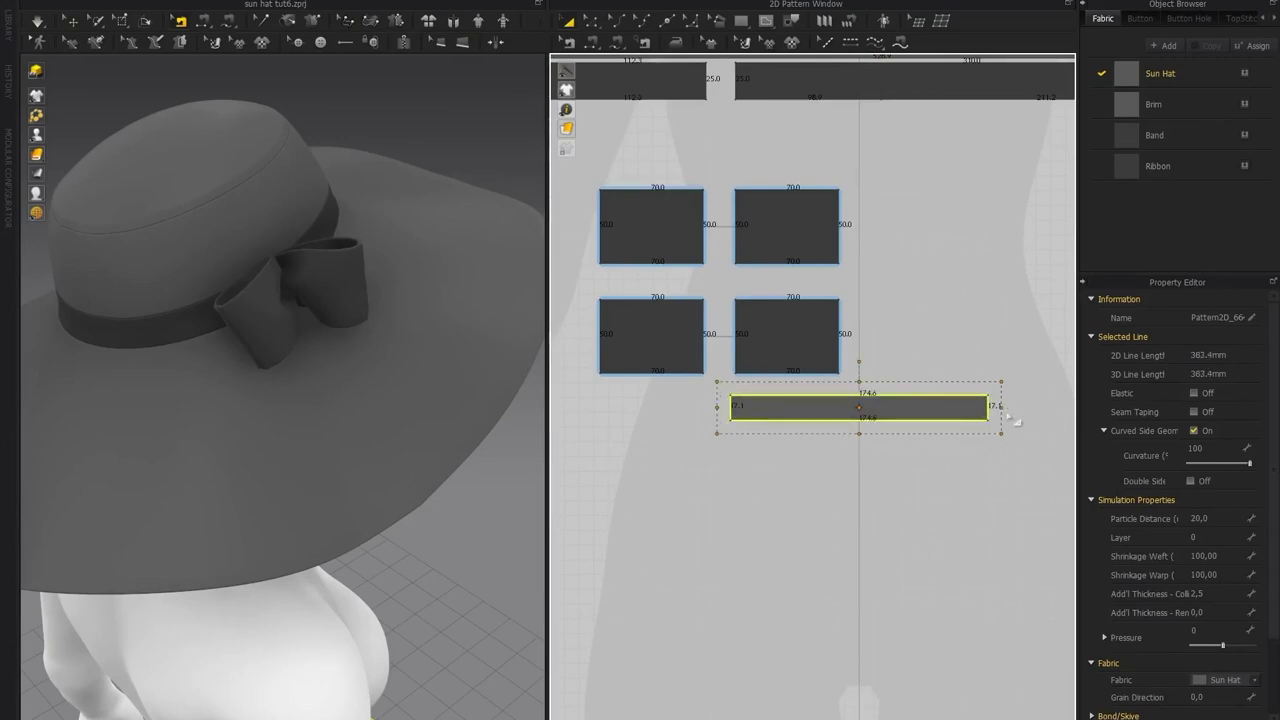
Clone the tail as a symmetric pattern with sewing and place the copy beneath the left bow rectangles
{"action": "scroll", "coordinate": [800, 408], "scroll_direction": "down", "scroll_amount": 2}
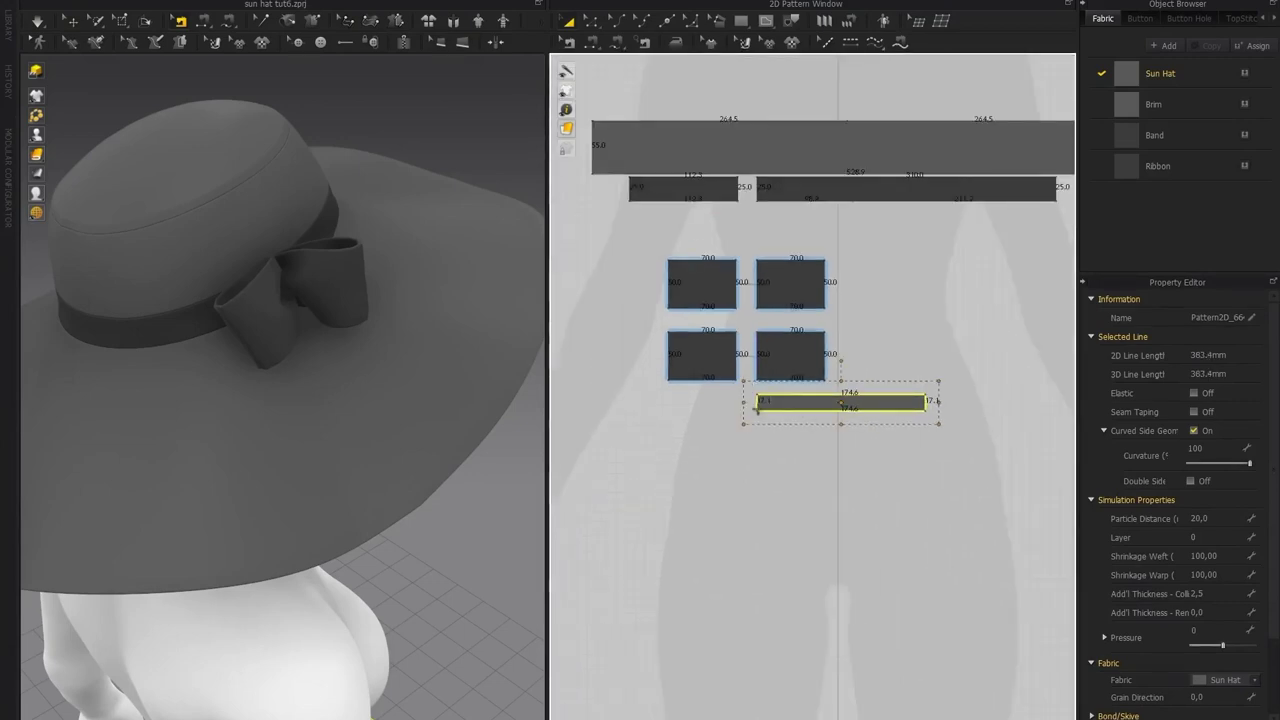
{"action": "scroll", "coordinate": [423, 318], "scroll_direction": "down", "scroll_amount": 5}
{"action": "right_click_drag", "start_coordinate": [327, 566], "coordinate": [320, 533]}
{"action": "right_click", "coordinate": [797, 411]}
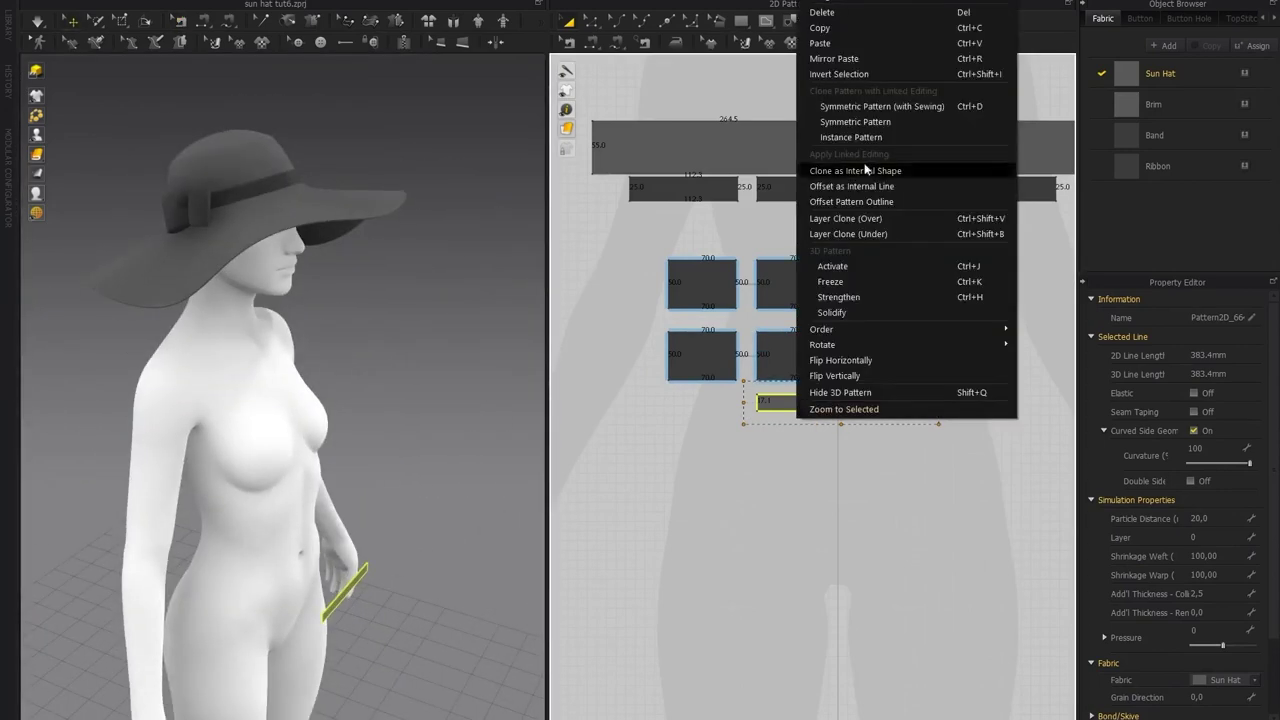
{"action": "left_click", "coordinate": [874, 103]}
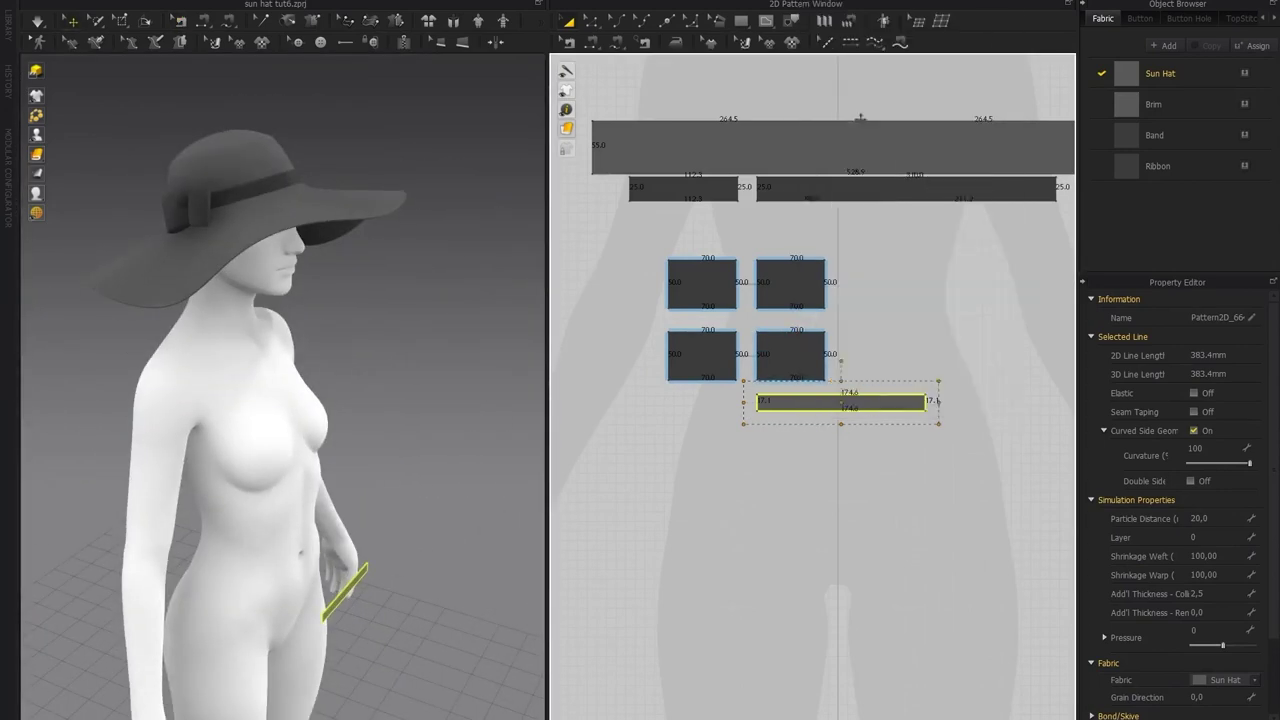
{"action": "left_click", "coordinate": [655, 387]}
Move both tail pieces together in the 3D view so they sit just outside the bow's joint
{"action": "left_click", "coordinate": [334, 612], "text": "shift"}
{"action": "left_click_drag", "start_coordinate": [334, 576], "coordinate": [270, 135]}
{"action": "left_click_drag", "start_coordinate": [347, 204], "coordinate": [256, 204]}
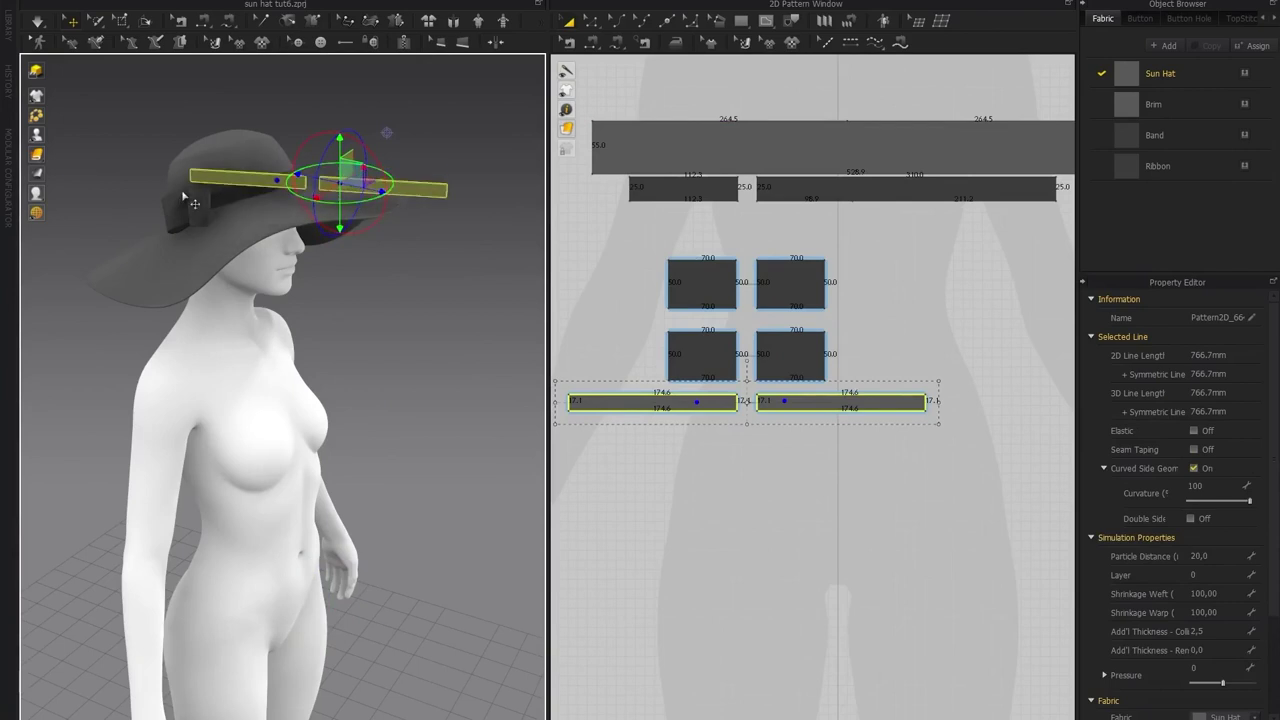
{"action": "right_click_drag", "start_coordinate": [240, 212], "coordinate": [271, 266]}
{"action": "middle_click_drag", "start_coordinate": [271, 266], "coordinate": [346, 325]}
{"action": "left_click_drag", "start_coordinate": [468, 243], "coordinate": [317, 274]}
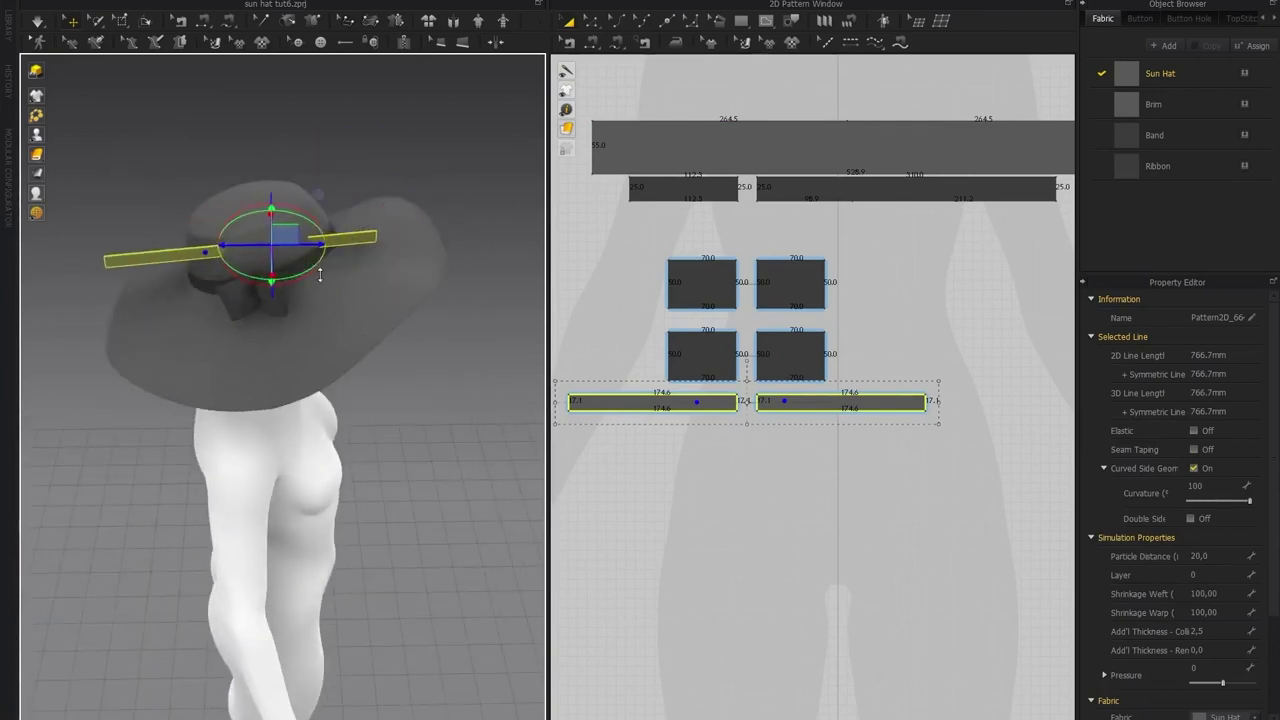
{"action": "right_click_drag", "start_coordinate": [317, 274], "coordinate": [288, 315]}
{"action": "left_click_drag", "start_coordinate": [299, 303], "coordinate": [332, 342]}
{"action": "right_click_drag", "start_coordinate": [340, 330], "coordinate": [298, 160]}
{"action": "scroll", "coordinate": [346, 241], "scroll_direction": "up", "scroll_amount": 3}
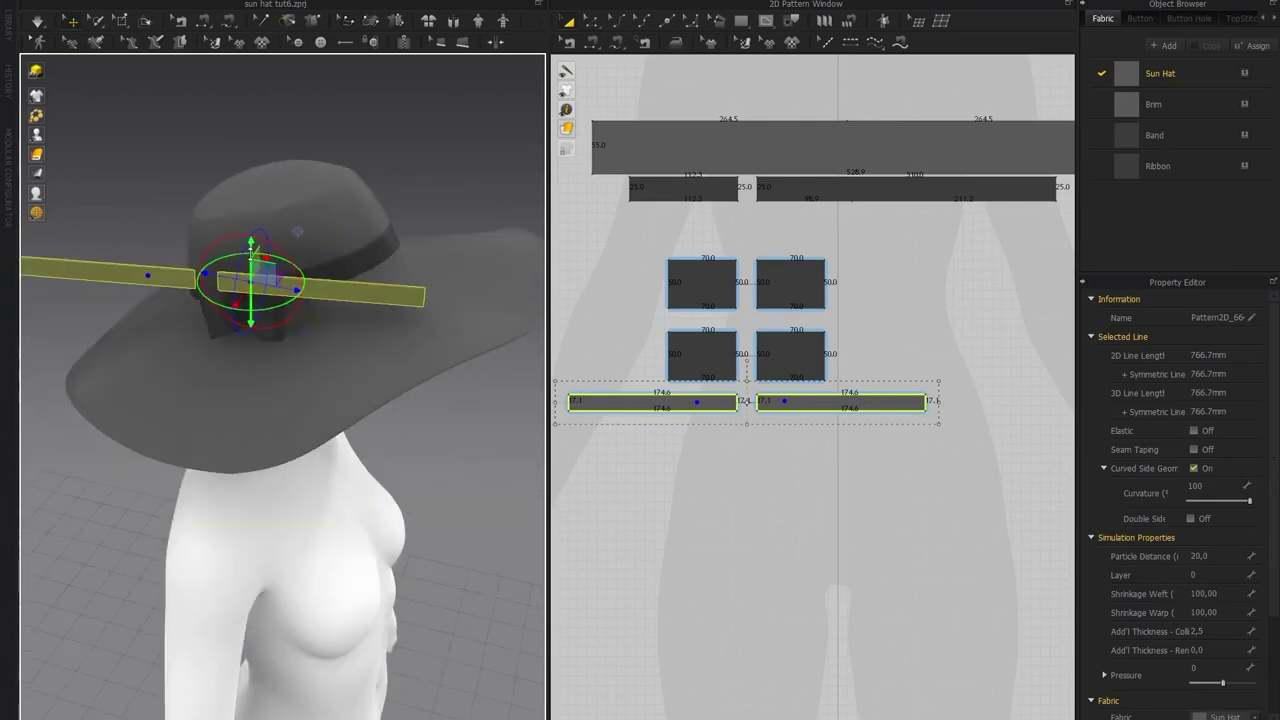
{"action": "left_click_drag", "start_coordinate": [252, 243], "coordinate": [252, 260]}
{"action": "left_click", "coordinate": [212, 166]}
Sew the inner short edges of the left bow rectangles to those of the right ones together with the right tail's inner end
{"action": "right_click_drag", "start_coordinate": [170, 260], "coordinate": [290, 278]}
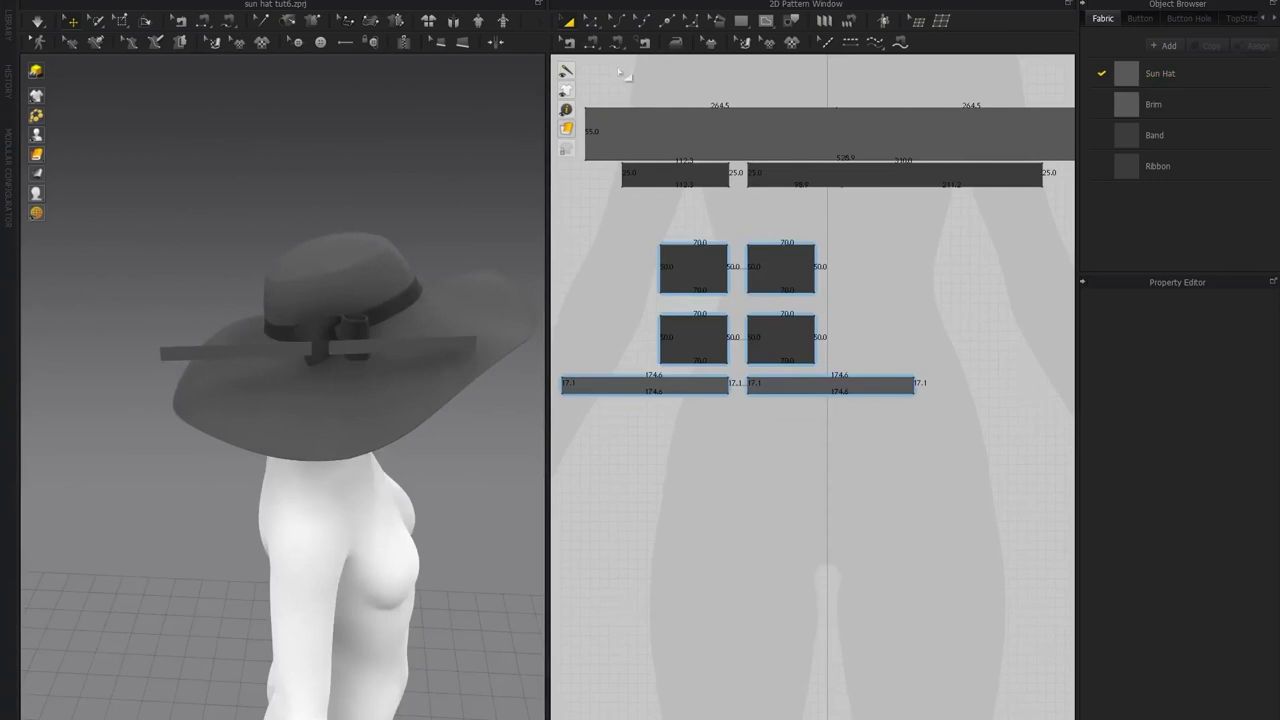
{"action": "left_click", "coordinate": [592, 42]}
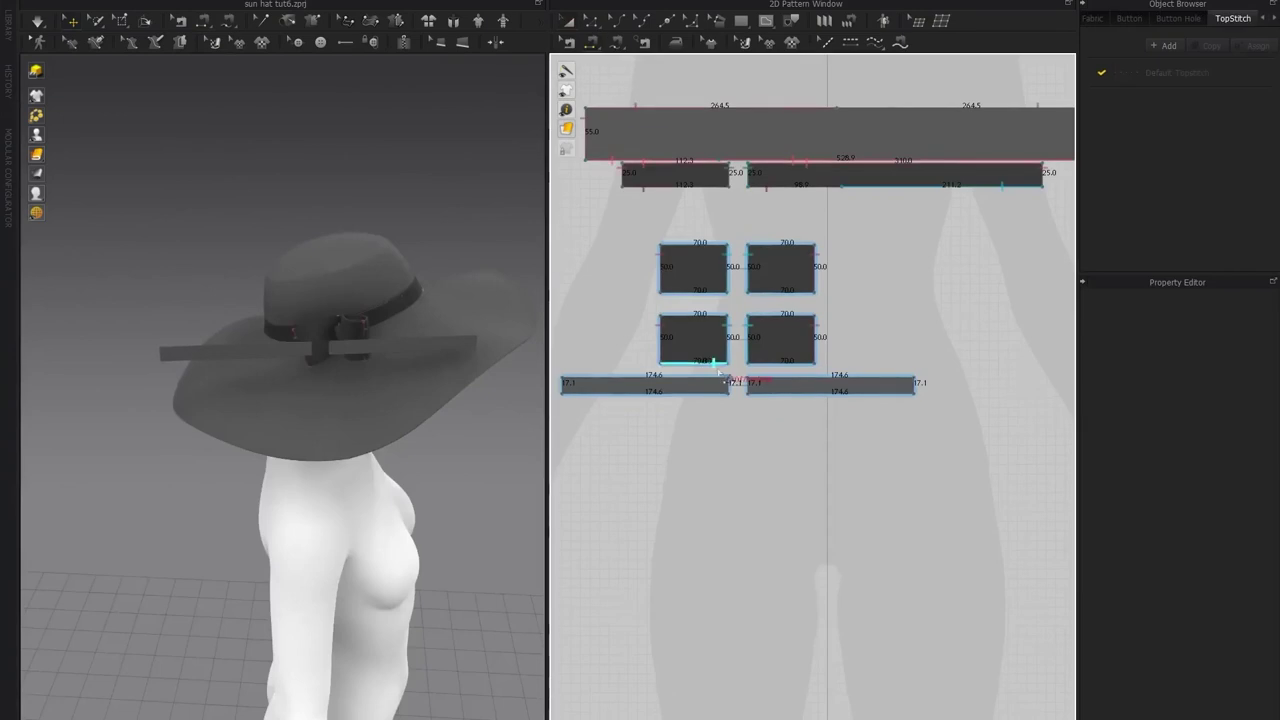
{"action": "left_click", "coordinate": [729, 342]}
{"action": "left_click", "coordinate": [729, 278]}
{"action": "key", "text": "Return"}
{"action": "left_click", "coordinate": [747, 272]}
{"action": "left_click", "coordinate": [747, 340]}
{"action": "left_click", "coordinate": [747, 383]}
{"action": "key", "text": "Return"}
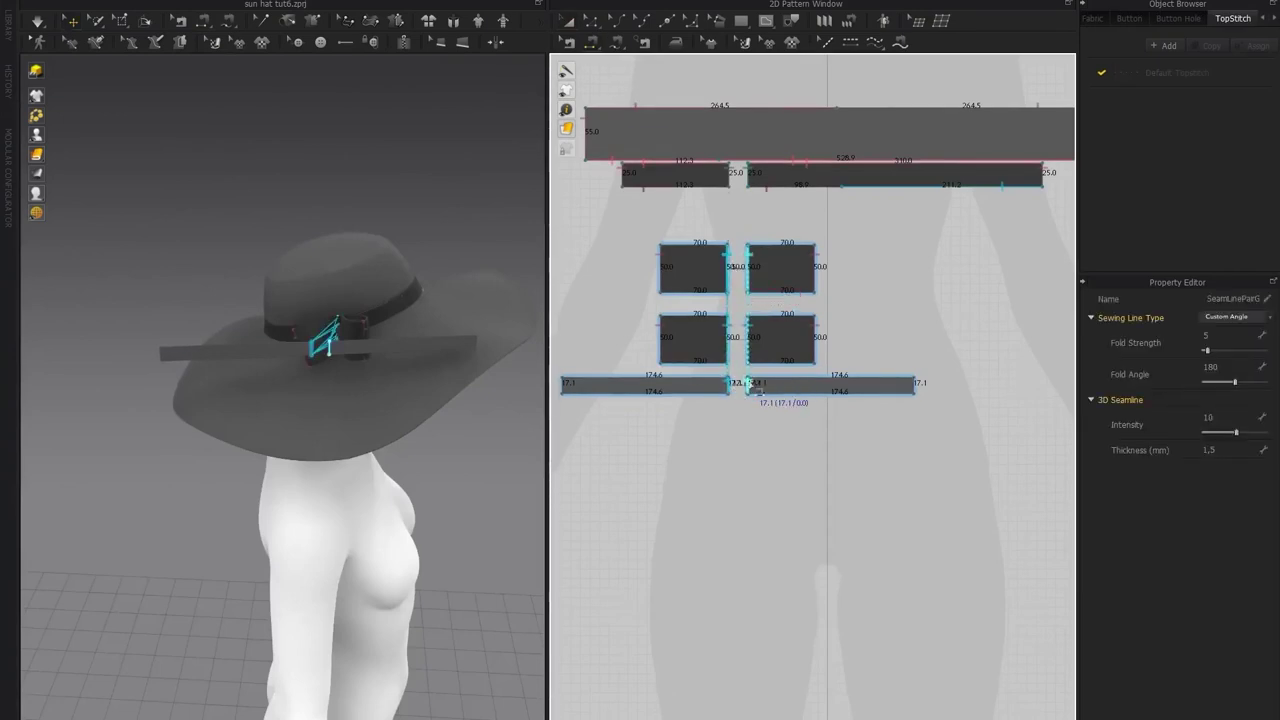
Split the left tail's outer short edge uniformly into two segments and move its midpoint inward to form a V-shaped notch
{"action": "right_click_drag", "start_coordinate": [345, 332], "coordinate": [403, 379]}
{"action": "scroll", "coordinate": [403, 379], "scroll_direction": "up", "scroll_amount": 3}
{"action": "middle_click_drag", "start_coordinate": [403, 379], "coordinate": [300, 376]}
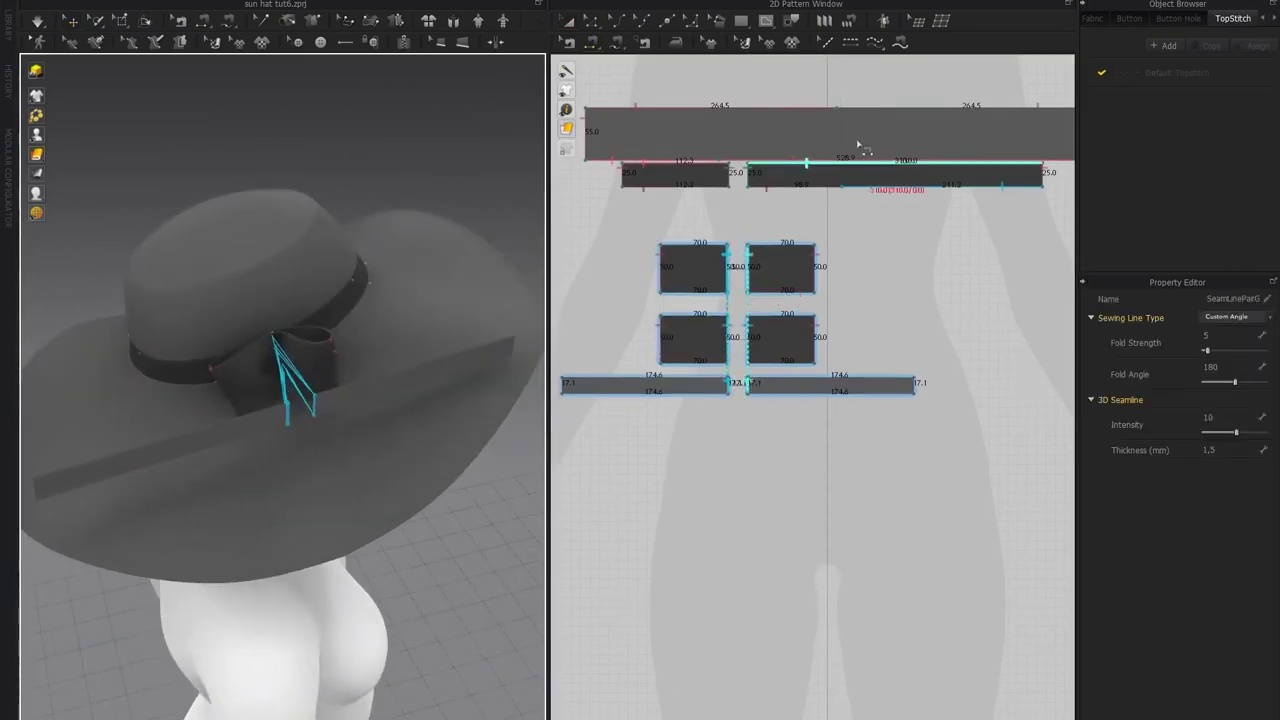
{"action": "left_click", "coordinate": [667, 24]}
{"action": "left_click", "coordinate": [668, 22]}
{"action": "scroll", "coordinate": [660, 432], "scroll_direction": "up", "scroll_amount": 3}
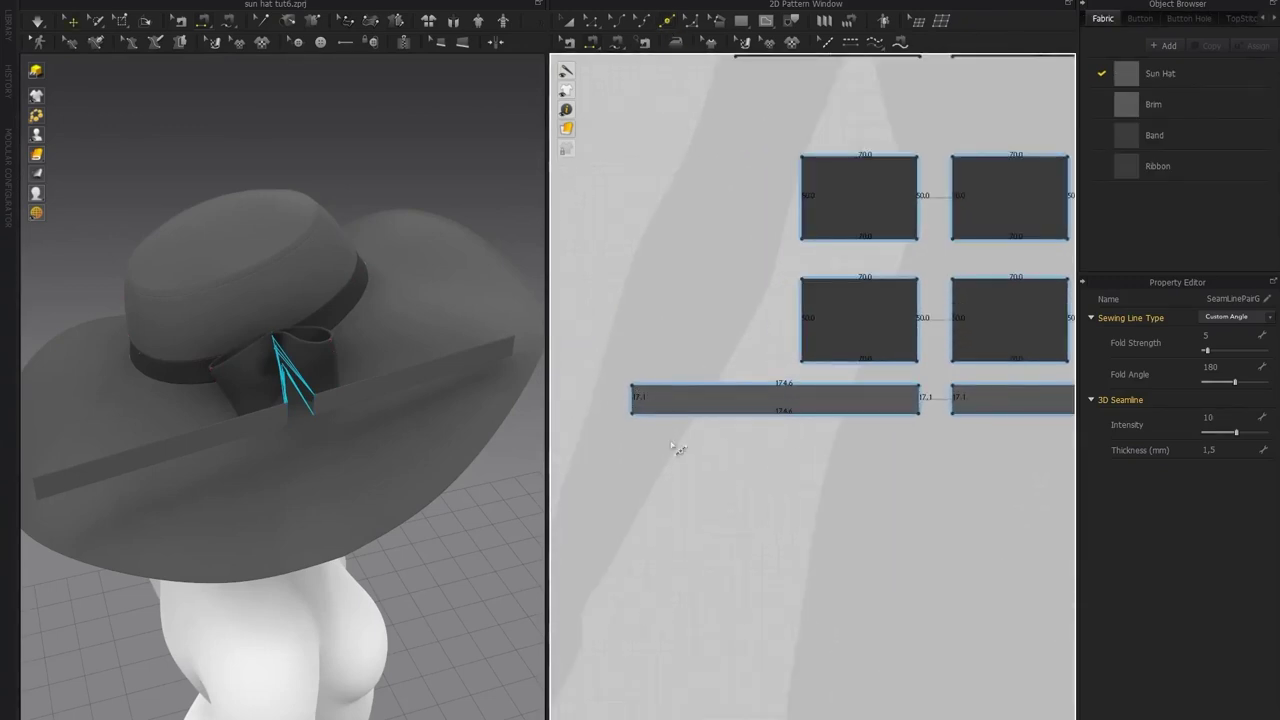
{"action": "right_click", "coordinate": [634, 399]}
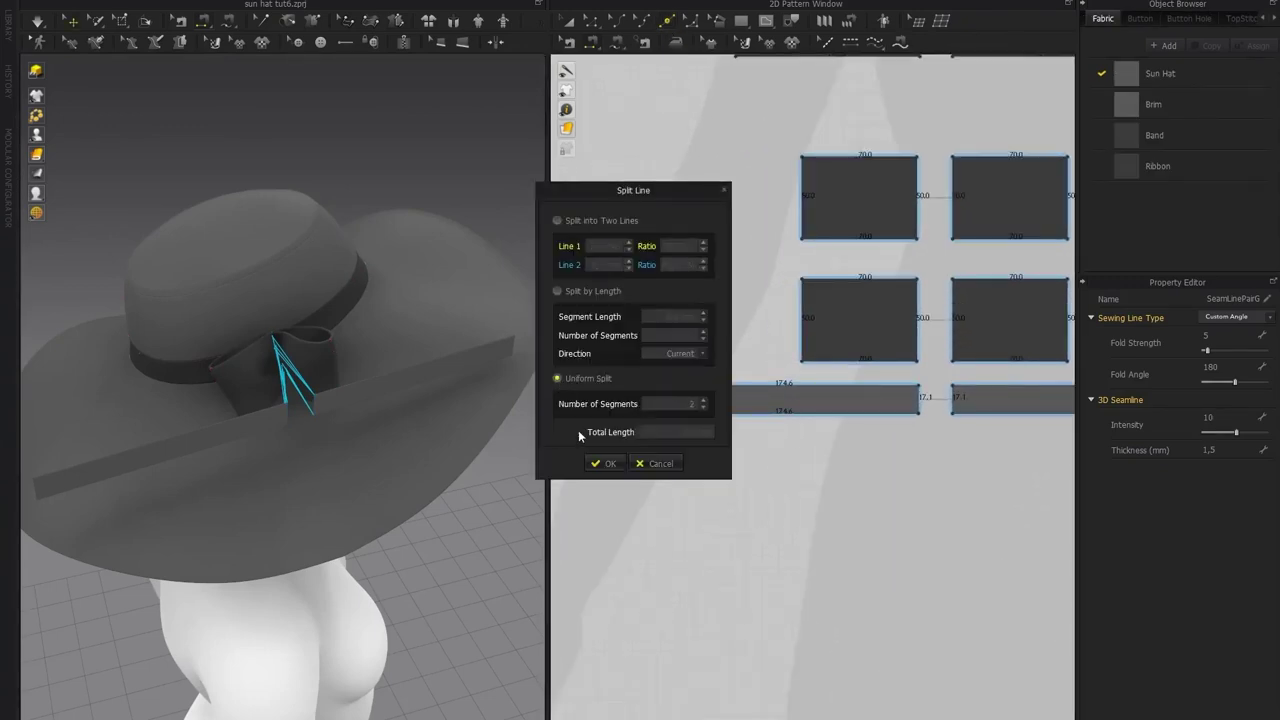
{"action": "left_click", "coordinate": [604, 463]}
{"action": "left_click_drag", "start_coordinate": [633, 400], "coordinate": [674, 400]}
{"action": "scroll", "coordinate": [674, 390], "scroll_direction": "down", "scroll_amount": 1}
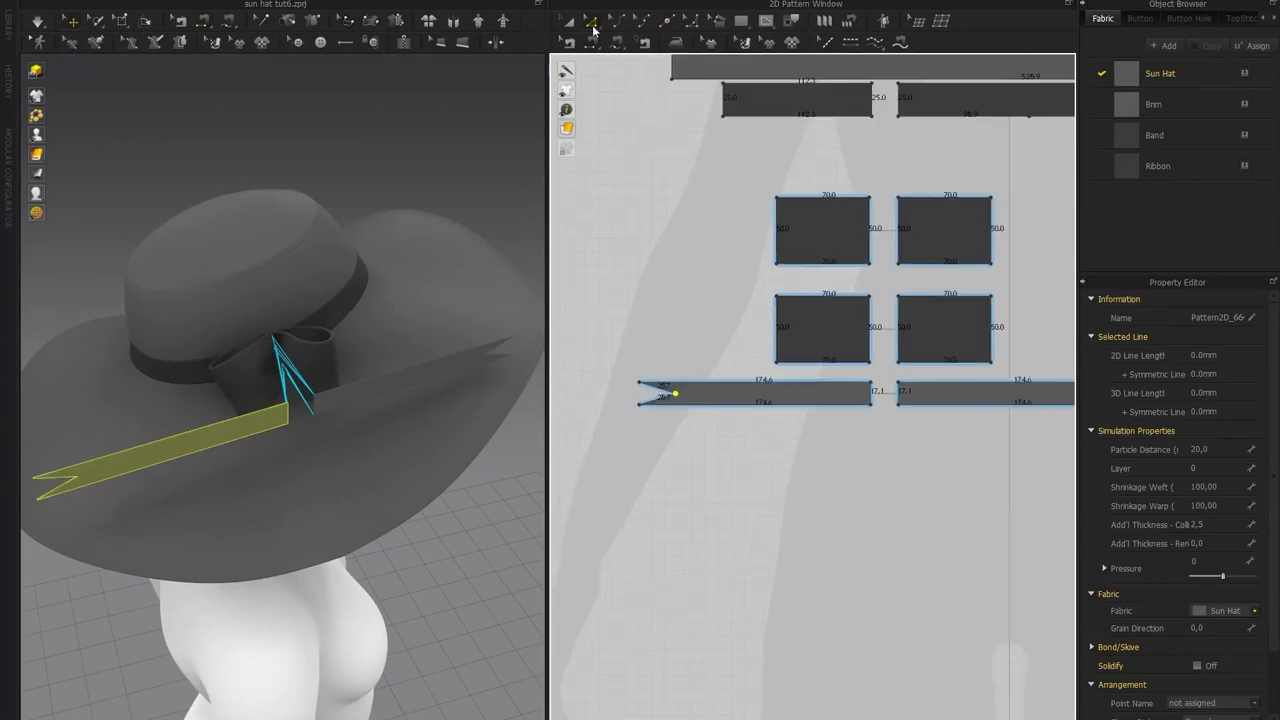
Assign the bow's darker Ribbon fabric to both notched tail pieces
{"action": "left_click", "coordinate": [962, 395], "text": "shift"}
{"action": "left_click", "coordinate": [1224, 715]}
{"action": "left_click", "coordinate": [1206, 706]}
{"action": "left_click", "coordinate": [800, 588]}
{"action": "right_click_drag", "start_coordinate": [252, 463], "coordinate": [5, 453]}
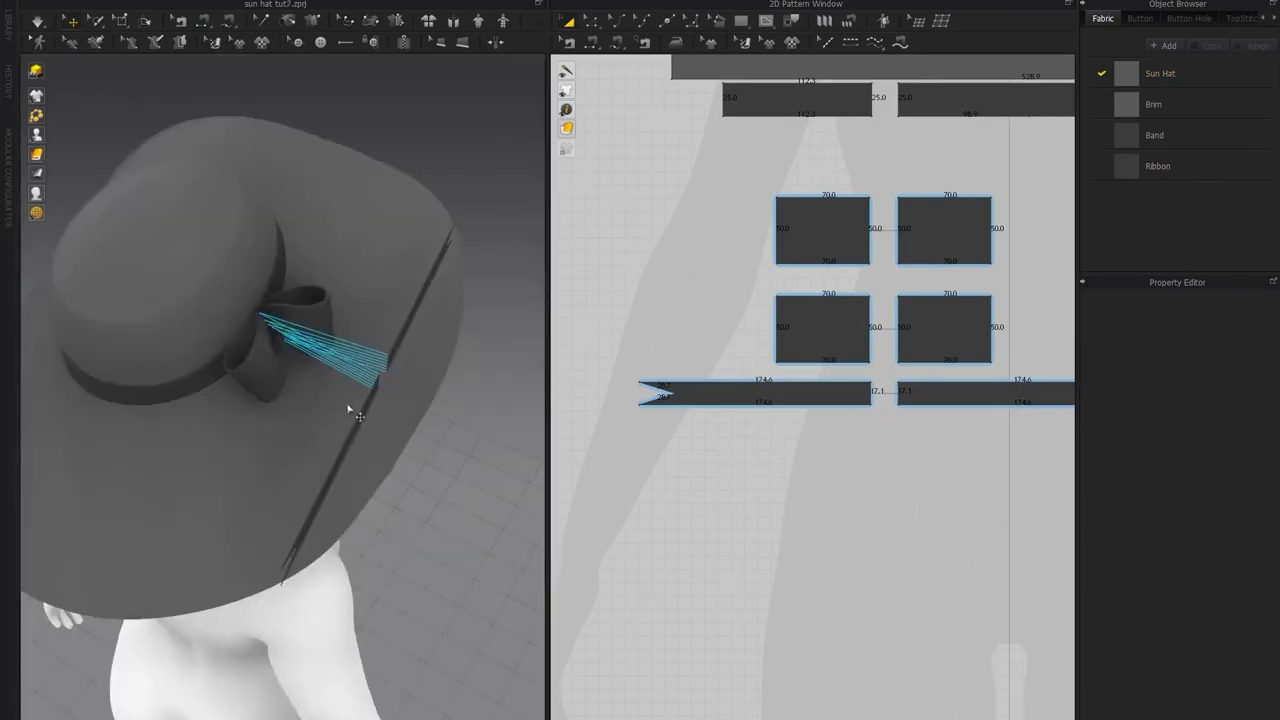
{"action": "right_click_drag", "start_coordinate": [350, 410], "coordinate": [385, 416]}
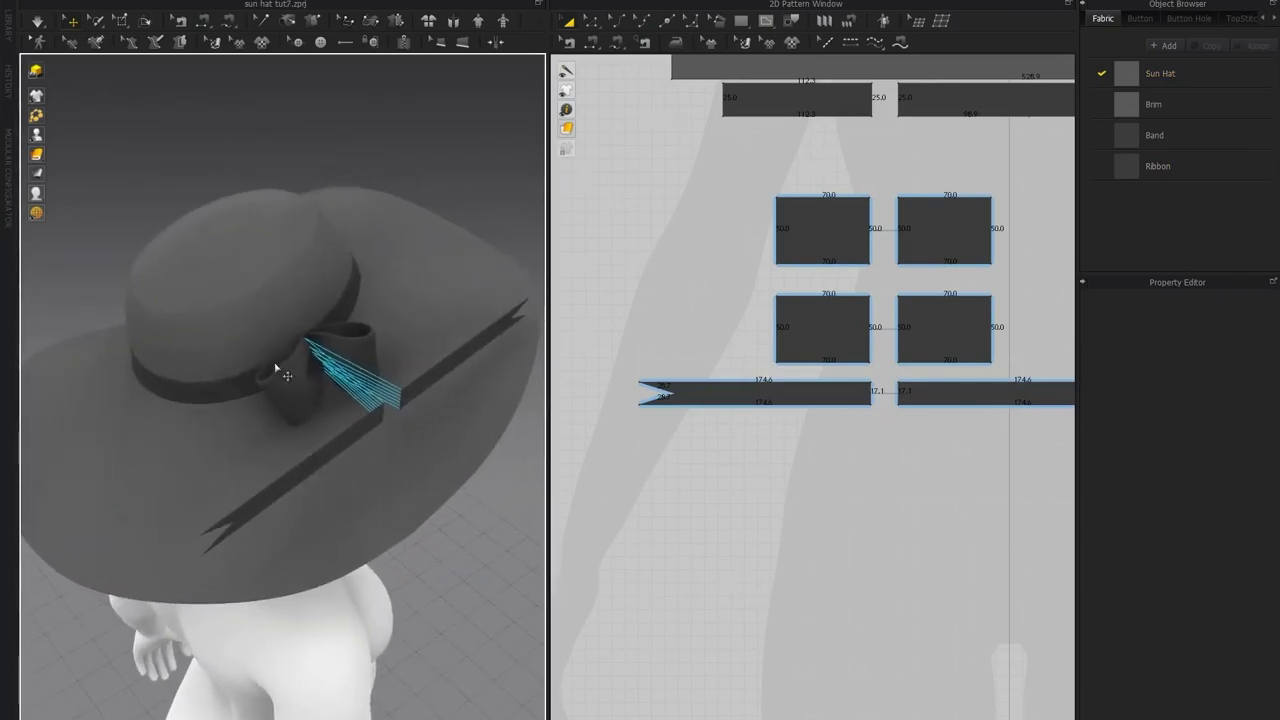
Select the four bow rectangles and move the bow outward from the hat band in the 3D view
{"action": "right_click_drag", "start_coordinate": [285, 380], "coordinate": [300, 340]}
{"action": "left_click_drag", "start_coordinate": [742, 174], "coordinate": [1012, 375]}
{"action": "right_click_drag", "start_coordinate": [203, 296], "coordinate": [277, 392]}
{"action": "left_click_drag", "start_coordinate": [236, 364], "coordinate": [414, 400]}
{"action": "mouse_move", "coordinate": [385, 300]}
{"action": "right_mouse_down"}
{"action": "mouse_move", "coordinate": [340, 281]}
{"action": "mouse_move", "coordinate": [400, 300]}
{"action": "right_mouse_up"}
{"action": "left_click_drag", "start_coordinate": [426, 380], "coordinate": [295, 368]}
{"action": "right_click_drag", "start_coordinate": [295, 368], "coordinate": [249, 323]}
{"action": "mouse_move", "coordinate": [271, 293]}
{"action": "left_mouse_down"}
{"action": "mouse_move", "coordinate": [271, 213]}
{"action": "mouse_move", "coordinate": [271, 270]}
{"action": "left_mouse_up"}
{"action": "right_click_drag", "start_coordinate": [214, 246], "coordinate": [277, 342]}
Select both tail pieces, move them between the bow and the hat band in the 3D view, and start the simulation
{"action": "scroll", "coordinate": [277, 342], "scroll_direction": "up", "scroll_amount": 5}
{"action": "left_click", "coordinate": [480, 332]}
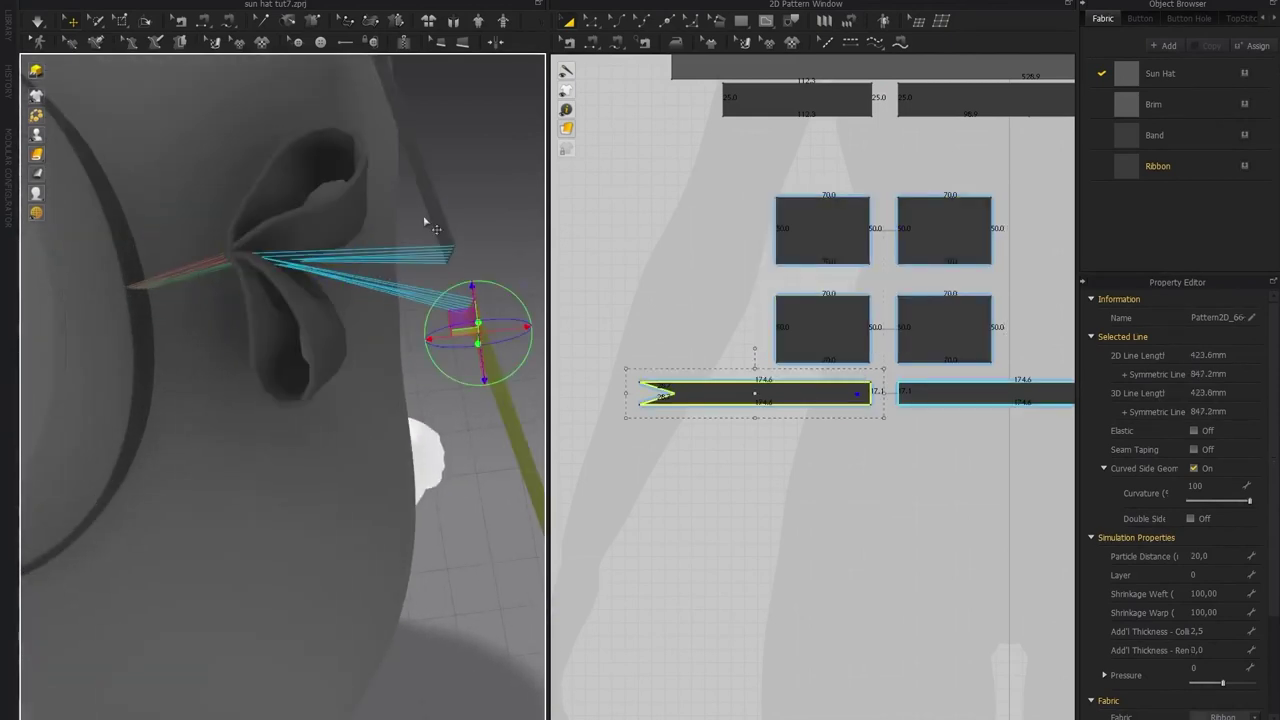
{"action": "left_click", "coordinate": [433, 220], "text": "shift"}
{"action": "left_click", "coordinate": [481, 345]}
{"action": "left_click_drag", "start_coordinate": [493, 328], "coordinate": [214, 344]}
{"action": "right_click_drag", "start_coordinate": [214, 344], "coordinate": [368, 566]}
{"action": "left_click_drag", "start_coordinate": [332, 621], "coordinate": [308, 609]}
{"action": "right_click_drag", "start_coordinate": [235, 455], "coordinate": [340, 365]}
{"action": "key", "text": "space"}
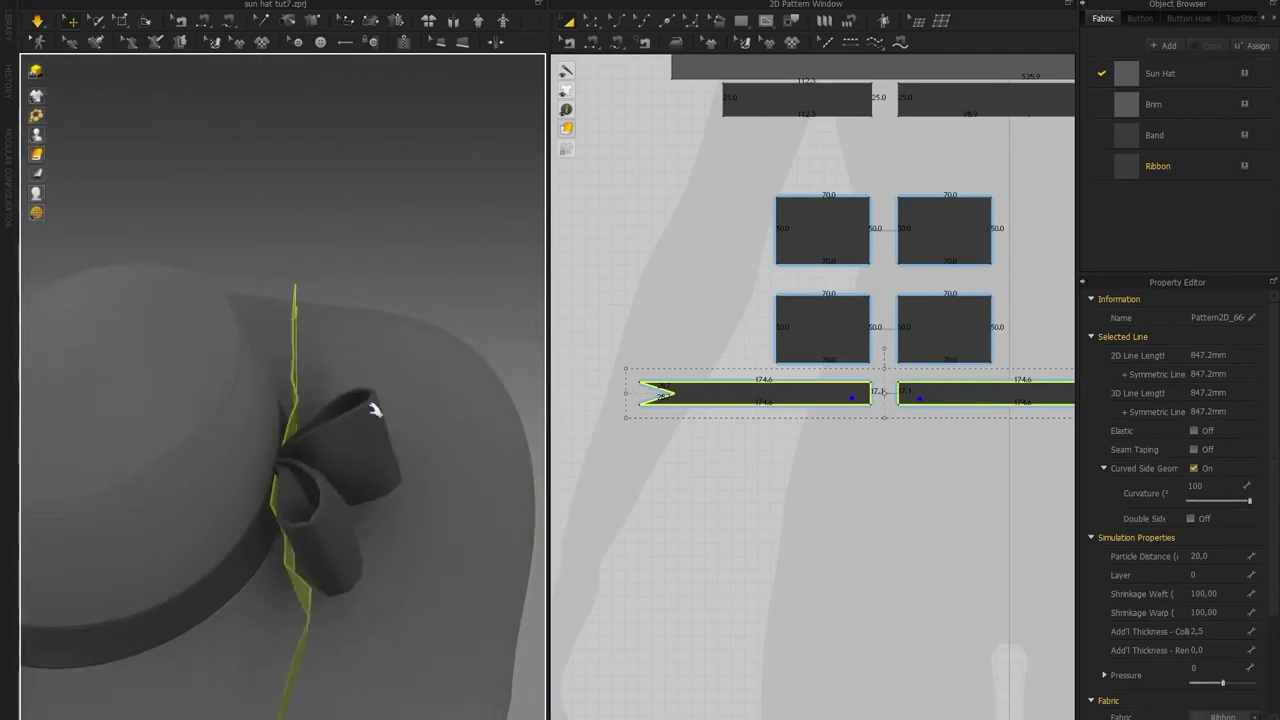
Pull both tails within the running simulation so they hang down over the brim on the same side of the bow
{"action": "right_click_drag", "start_coordinate": [363, 408], "coordinate": [320, 391]}
{"action": "mouse_move", "coordinate": [372, 378]}
{"action": "left_mouse_down"}
{"action": "mouse_move", "coordinate": [391, 355]}
{"action": "mouse_move", "coordinate": [375, 341]}
{"action": "mouse_move", "coordinate": [363, 371]}
{"action": "left_mouse_up"}
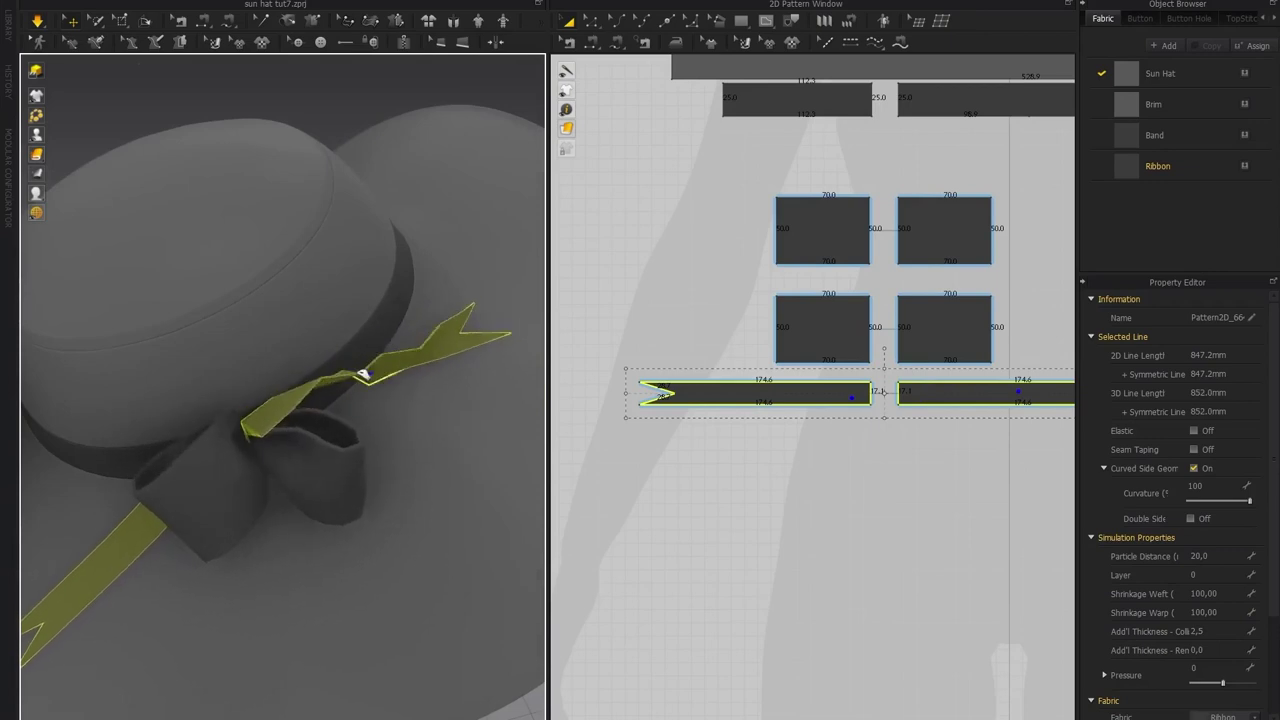
{"action": "right_click_drag", "start_coordinate": [334, 320], "coordinate": [428, 395]}
{"action": "left_click_drag", "start_coordinate": [428, 395], "coordinate": [160, 454]}
{"action": "right_click_drag", "start_coordinate": [193, 325], "coordinate": [340, 385]}
{"action": "left_click_drag", "start_coordinate": [374, 545], "coordinate": [373, 517]}
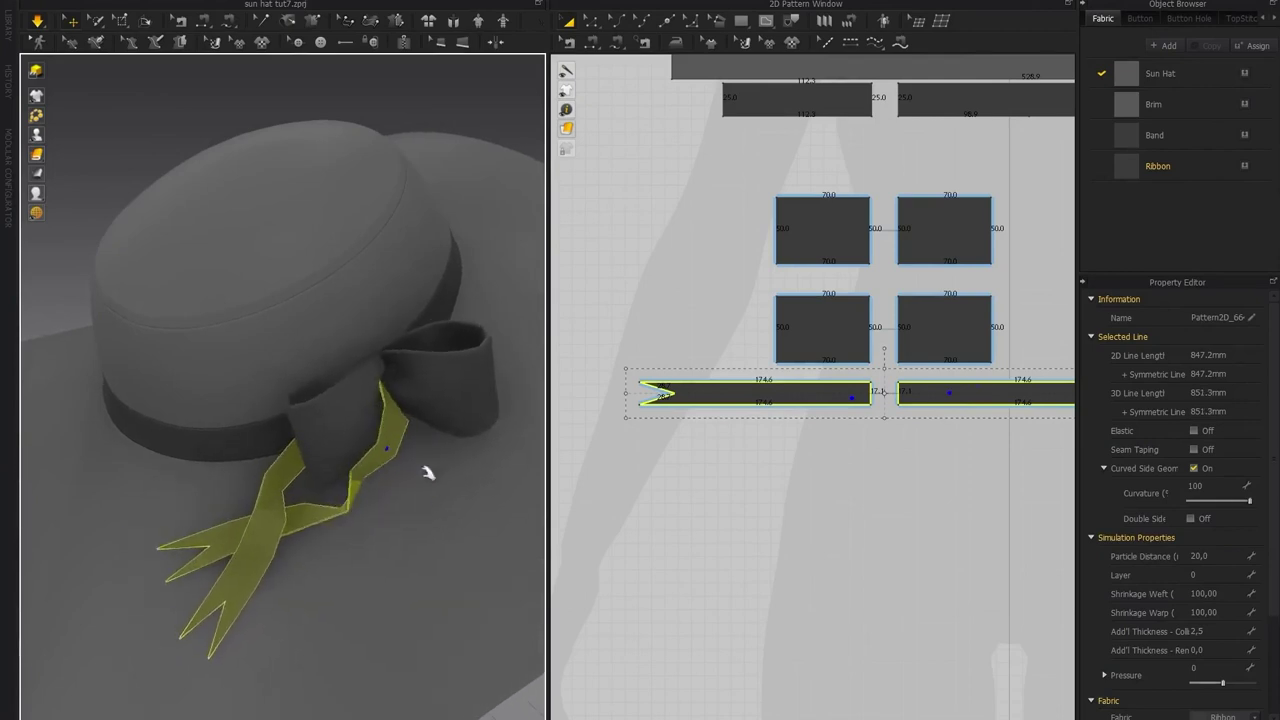
Select the four bow rectangles, move them outward from the tails in the 3D view, and simulate again
{"action": "scroll", "coordinate": [449, 443], "scroll_direction": "up", "scroll_amount": 3}
{"action": "left_click", "coordinate": [357, 423]}
{"action": "left_click", "coordinate": [740, 246]}
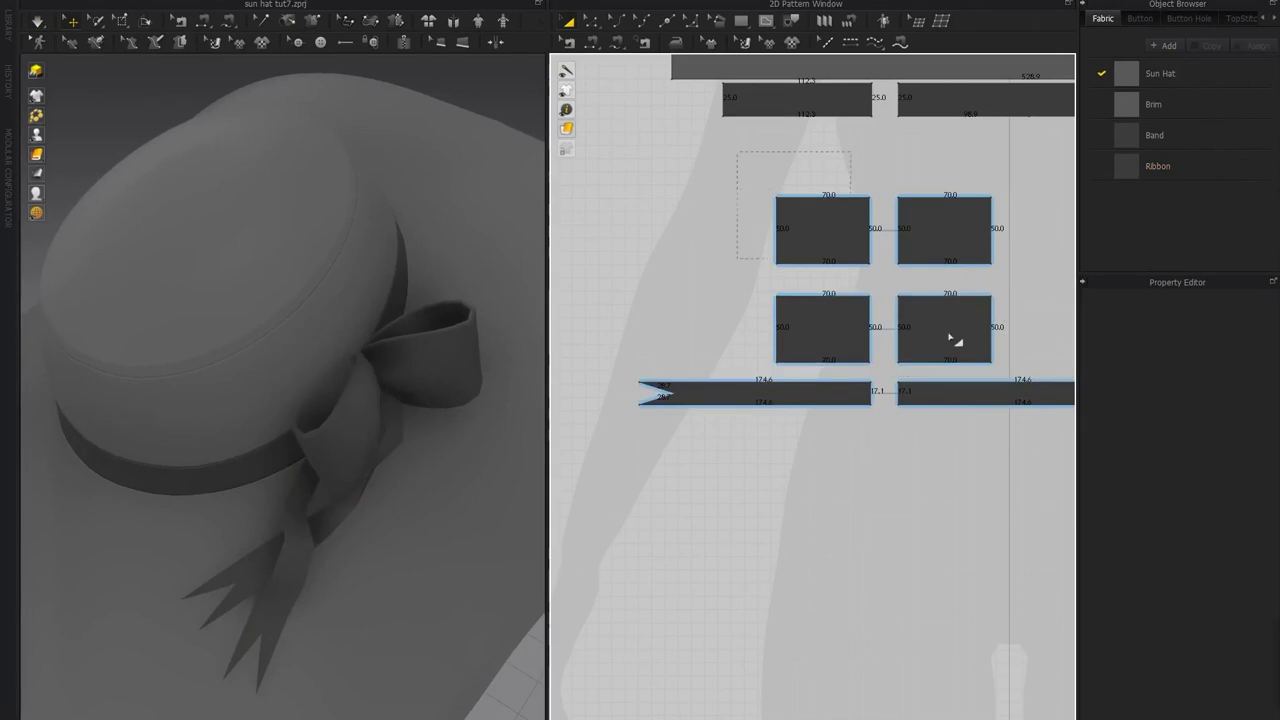
{"action": "left_click_drag", "start_coordinate": [1007, 381], "coordinate": [1009, 383]}
{"action": "right_click_drag", "start_coordinate": [382, 402], "coordinate": [412, 406]}
{"action": "left_click_drag", "start_coordinate": [413, 406], "coordinate": [509, 445]}
{"action": "key", "text": "space"}
Pull both tails during the simulation so they fan out under the bow, with the left tail alongside the band
{"action": "right_click_drag", "start_coordinate": [317, 409], "coordinate": [232, 326]}
{"action": "left_click", "coordinate": [338, 466]}
{"action": "right_click_drag", "start_coordinate": [217, 481], "coordinate": [277, 515]}
{"action": "left_click_drag", "start_coordinate": [266, 512], "coordinate": [191, 527]}
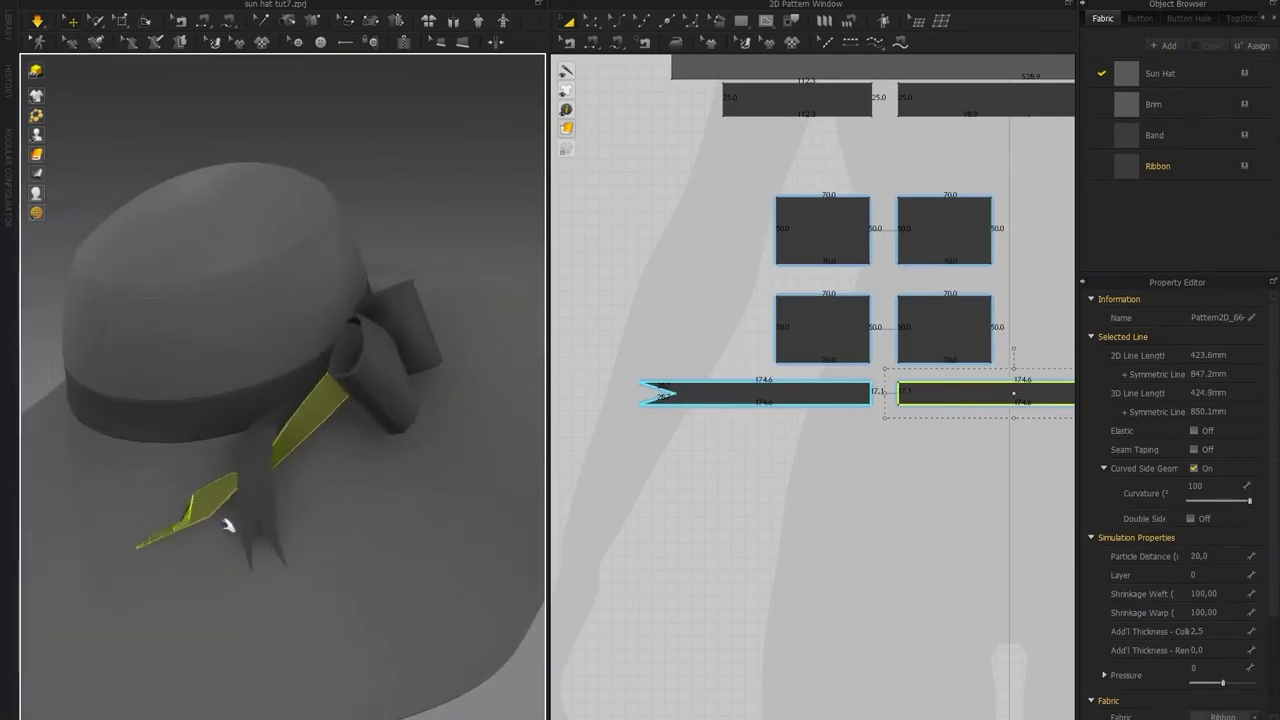
{"action": "left_click_drag", "start_coordinate": [275, 512], "coordinate": [194, 497]}
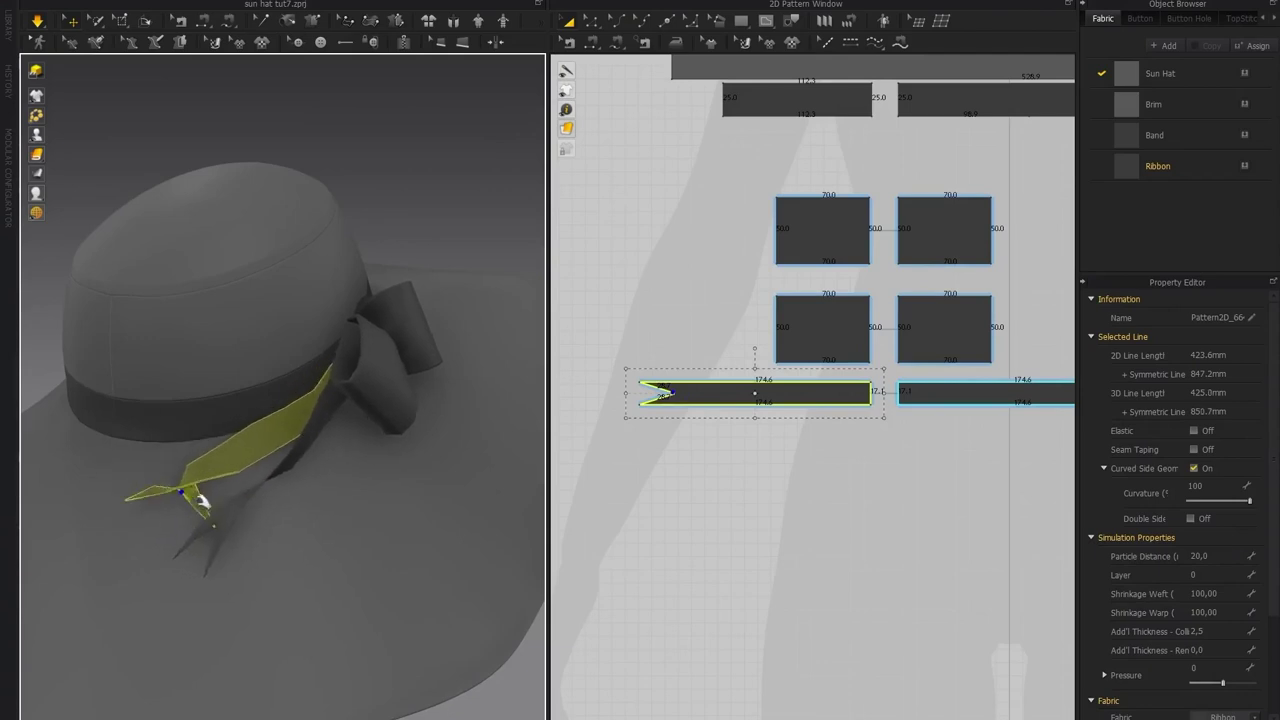
{"action": "right_click_drag", "start_coordinate": [194, 497], "coordinate": [120, 443]}
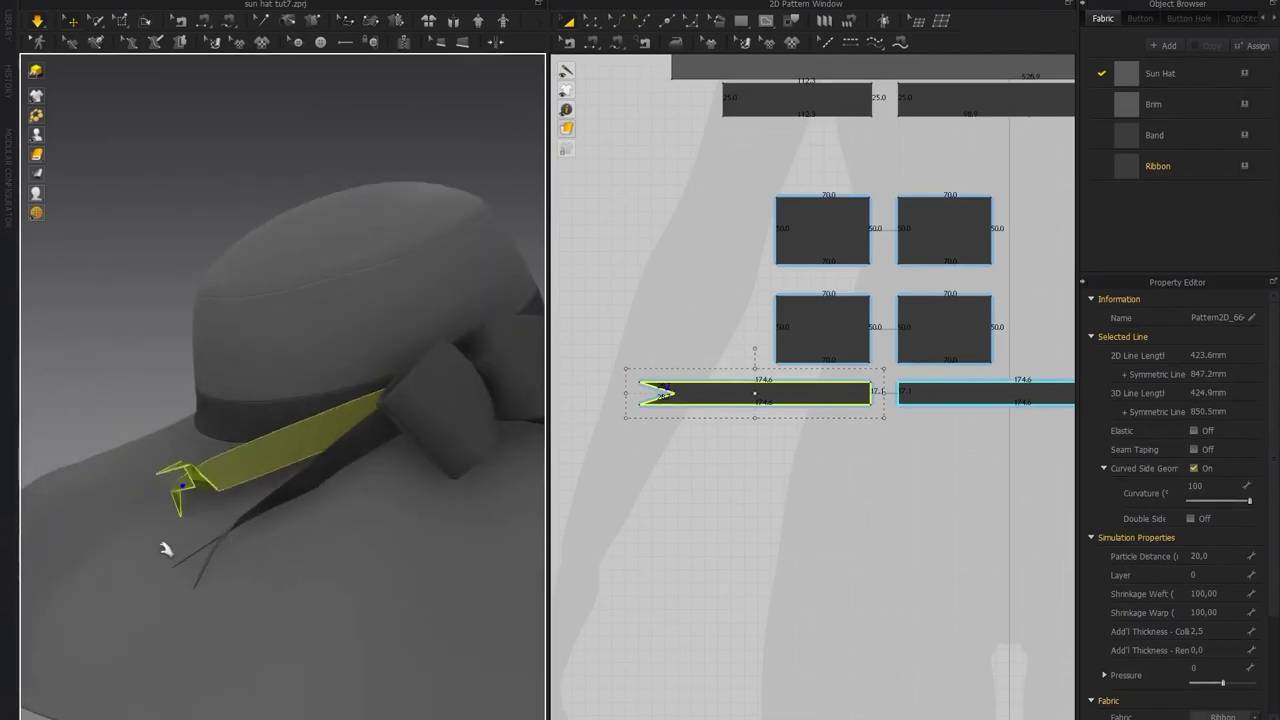
Pull the right tail along the brim during the simulation to straighten it beside the left tail
{"action": "left_click", "coordinate": [250, 530]}
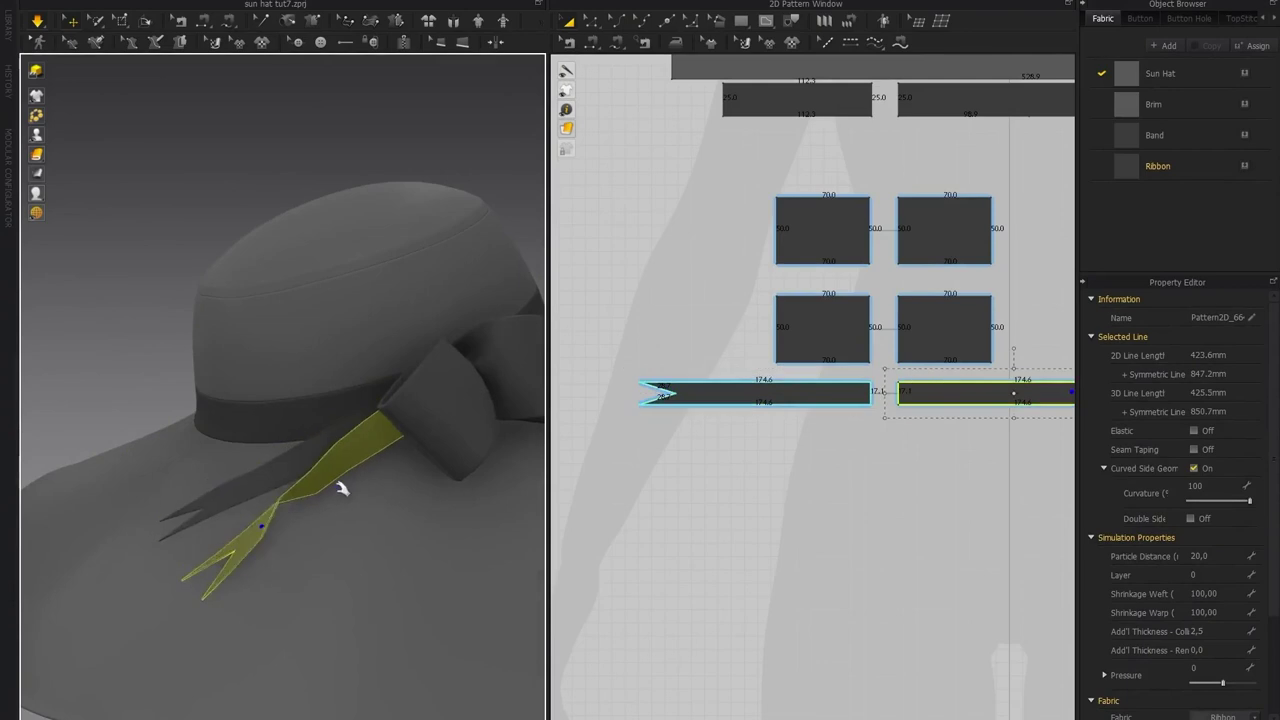
{"action": "left_click_drag", "start_coordinate": [347, 499], "coordinate": [391, 471]}
{"action": "left_click_drag", "start_coordinate": [297, 589], "coordinate": [157, 566]}
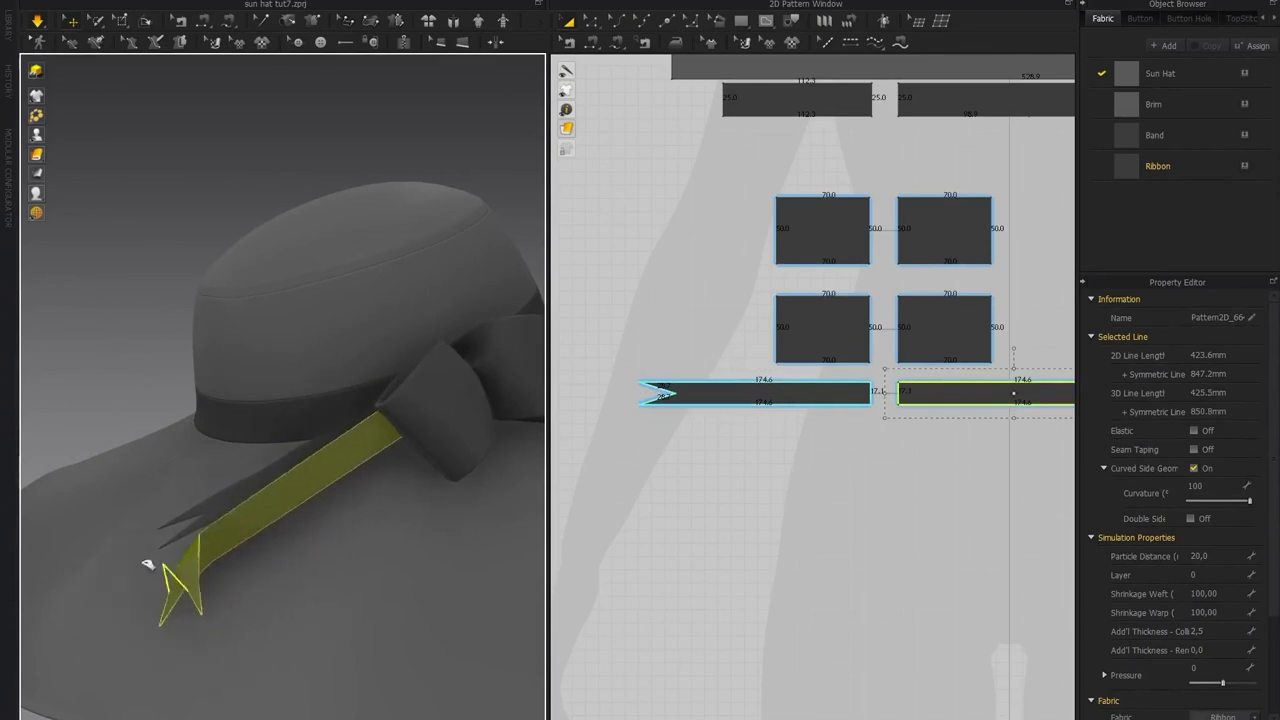
{"action": "left_click_drag", "start_coordinate": [253, 571], "coordinate": [202, 558]}
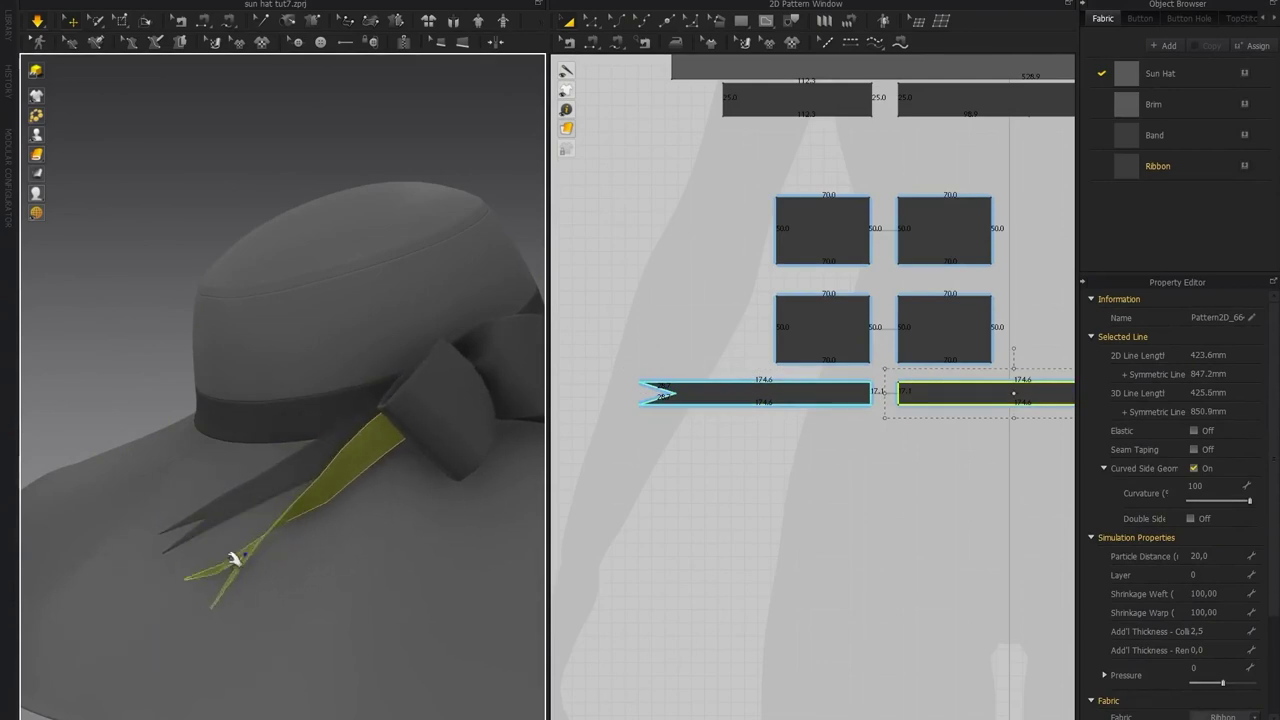
{"action": "left_click", "coordinate": [190, 572]}
{"action": "left_click", "coordinate": [109, 366]}
Set the particle distance of both tail pieces to 10 and their additional rendering thickness to 1
{"action": "scroll", "coordinate": [309, 480], "scroll_direction": "down", "scroll_amount": 4}
{"action": "mouse_move", "coordinate": [309, 480]}
{"action": "right_mouse_down"}
{"action": "mouse_move", "coordinate": [482, 502]}
{"action": "mouse_move", "coordinate": [323, 477]}
{"action": "right_mouse_up"}
{"action": "left_click", "coordinate": [305, 478]}
{"action": "left_click", "coordinate": [402, 374]}
{"action": "right_click_drag", "start_coordinate": [380, 251], "coordinate": [354, 334]}
{"action": "left_click", "coordinate": [745, 404]}
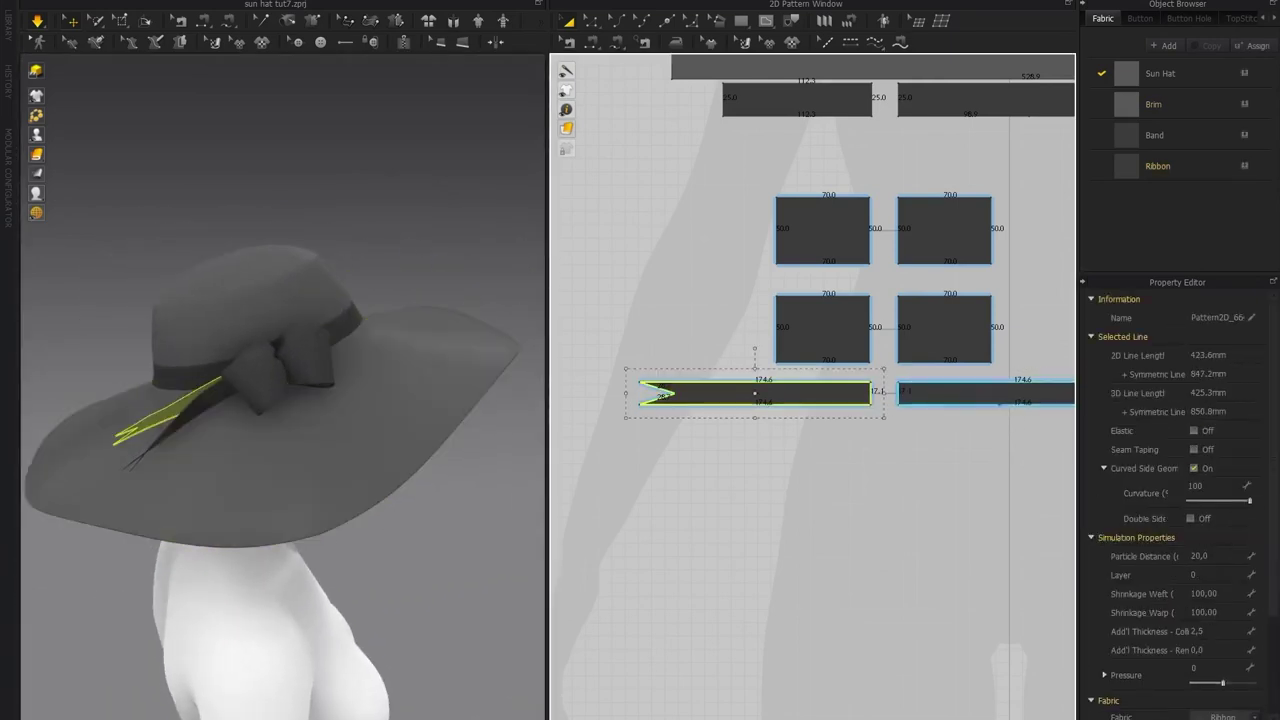
{"action": "left_click", "coordinate": [1004, 402], "text": "shift"}
{"action": "left_click", "coordinate": [1230, 556]}
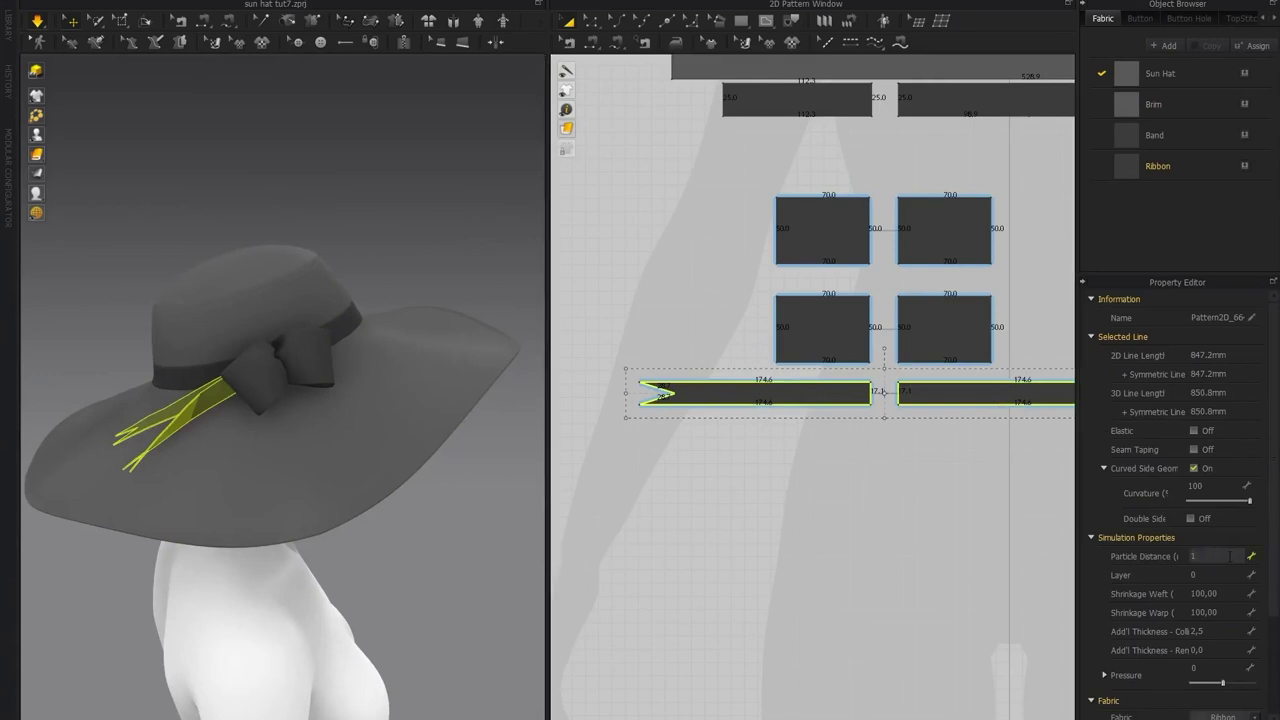
{"action": "type", "text": "10"}
{"action": "key", "text": "Return"}
{"action": "left_click", "coordinate": [1211, 649]}
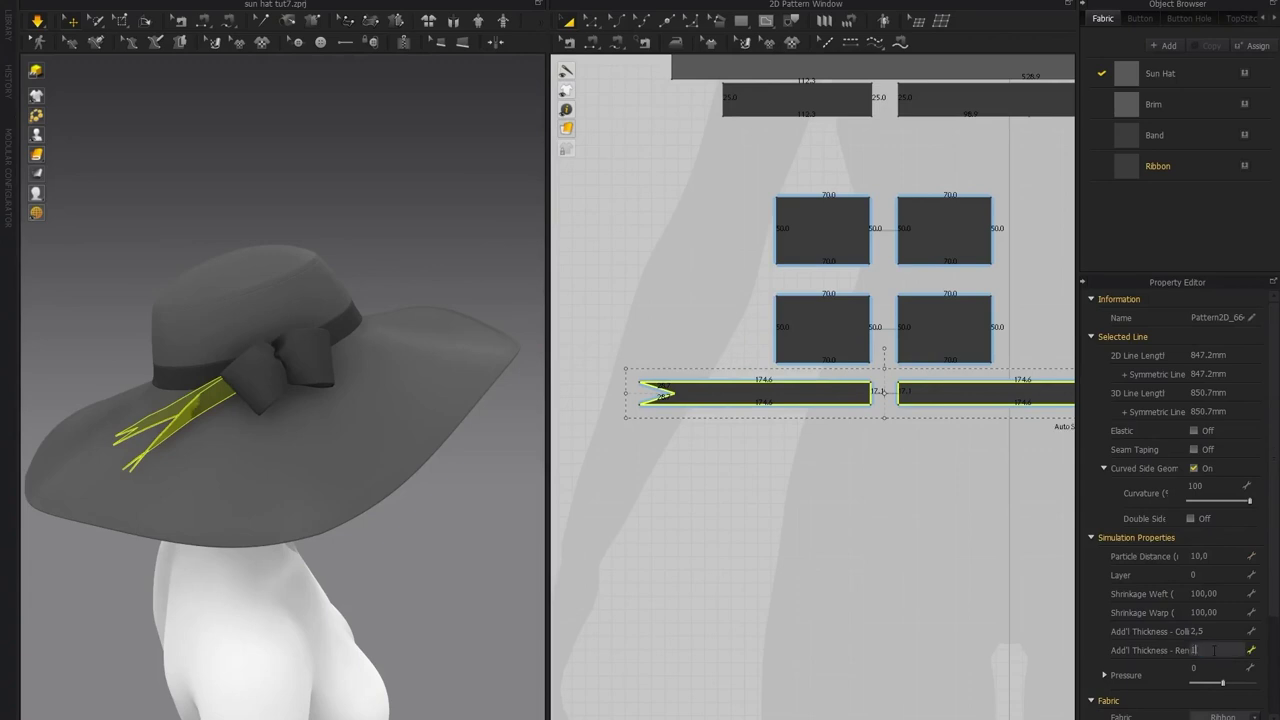
{"action": "key", "text": "Return"}
Move the left tail's inner notch point toward the tail's outer end to make the V-shaped notch shallower
{"action": "scroll", "coordinate": [157, 434], "scroll_direction": "up", "scroll_amount": 3}
{"action": "middle_click_drag", "start_coordinate": [262, 406], "coordinate": [322, 430]}
{"action": "left_click", "coordinate": [228, 446]}
{"action": "scroll", "coordinate": [228, 447], "scroll_direction": "up", "scroll_amount": 5}
{"action": "scroll", "coordinate": [680, 440], "scroll_direction": "up", "scroll_amount": 3}
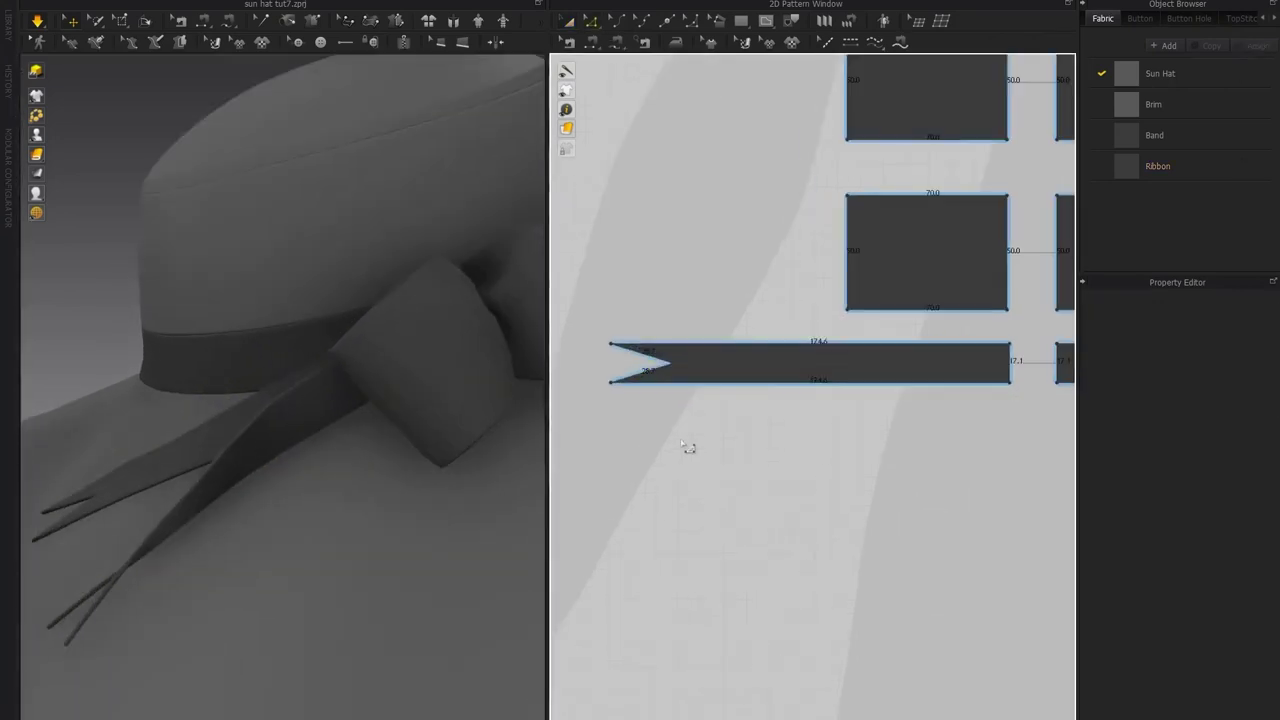
{"action": "left_click", "coordinate": [669, 363]}
{"action": "left_click_drag", "start_coordinate": [663, 365], "coordinate": [649, 366]}
{"action": "scroll", "coordinate": [206, 472], "scroll_direction": "down", "scroll_amount": 5}
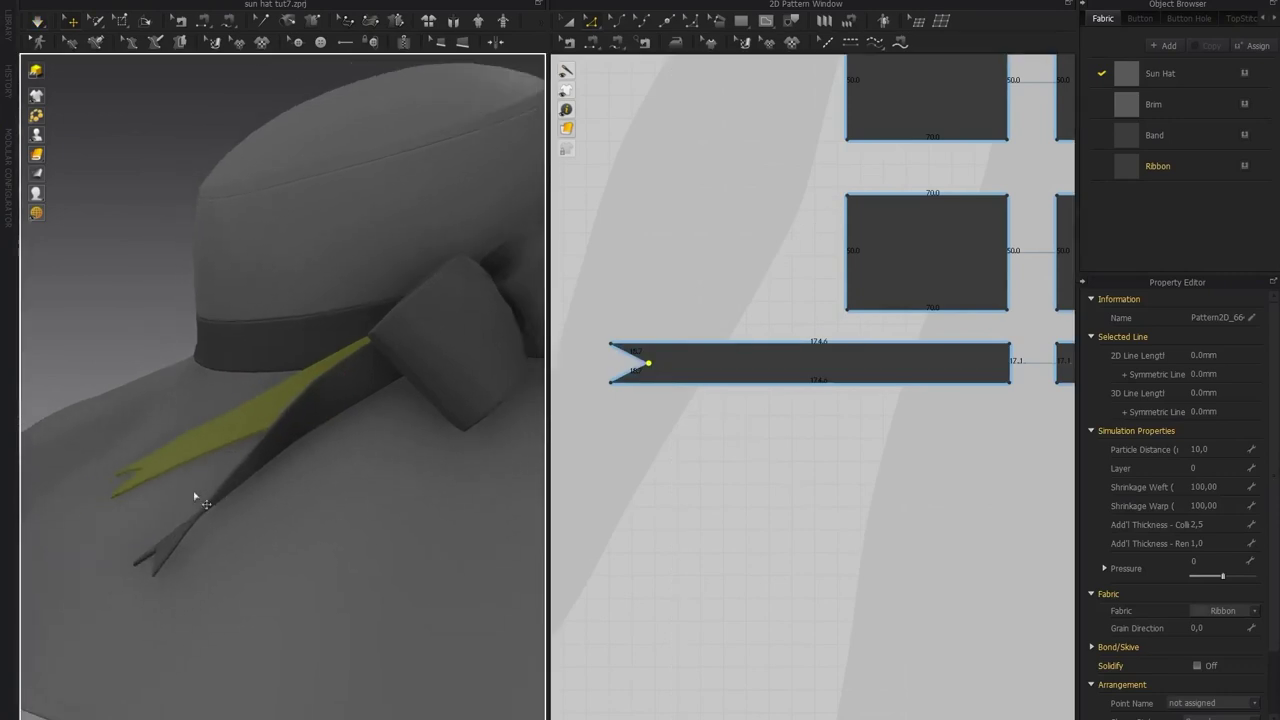
Let the simulation settle the reshaped tails on the brim, then stop it
{"action": "scroll", "coordinate": [203, 481], "scroll_direction": "down", "scroll_amount": 4}
{"action": "right_click_drag", "start_coordinate": [205, 480], "coordinate": [370, 496]}
{"action": "left_click", "coordinate": [423, 191]}
{"action": "scroll", "coordinate": [334, 368], "scroll_direction": "down", "scroll_amount": 2}
{"action": "right_click_drag", "start_coordinate": [334, 368], "coordinate": [287, 358]}
{"action": "key", "text": "space"}
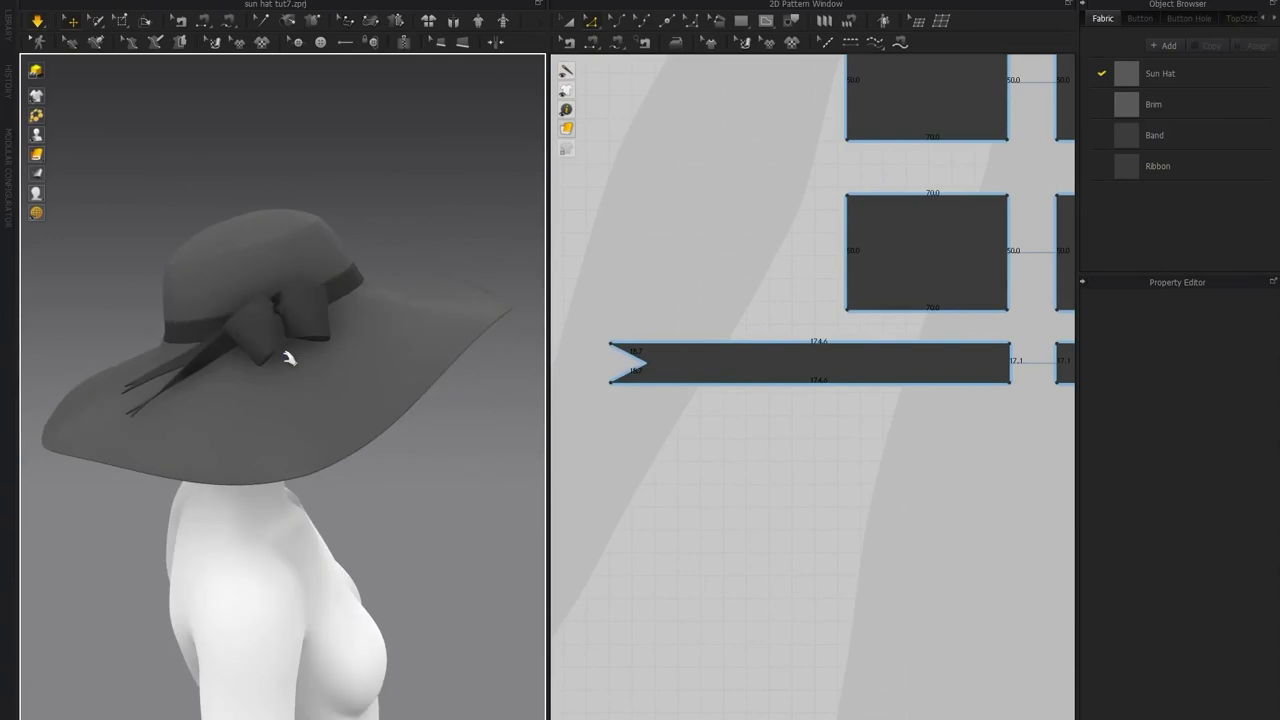
{"action": "key", "text": "space"}
{"action": "right_click_drag", "start_coordinate": [200, 358], "coordinate": [256, 360]}
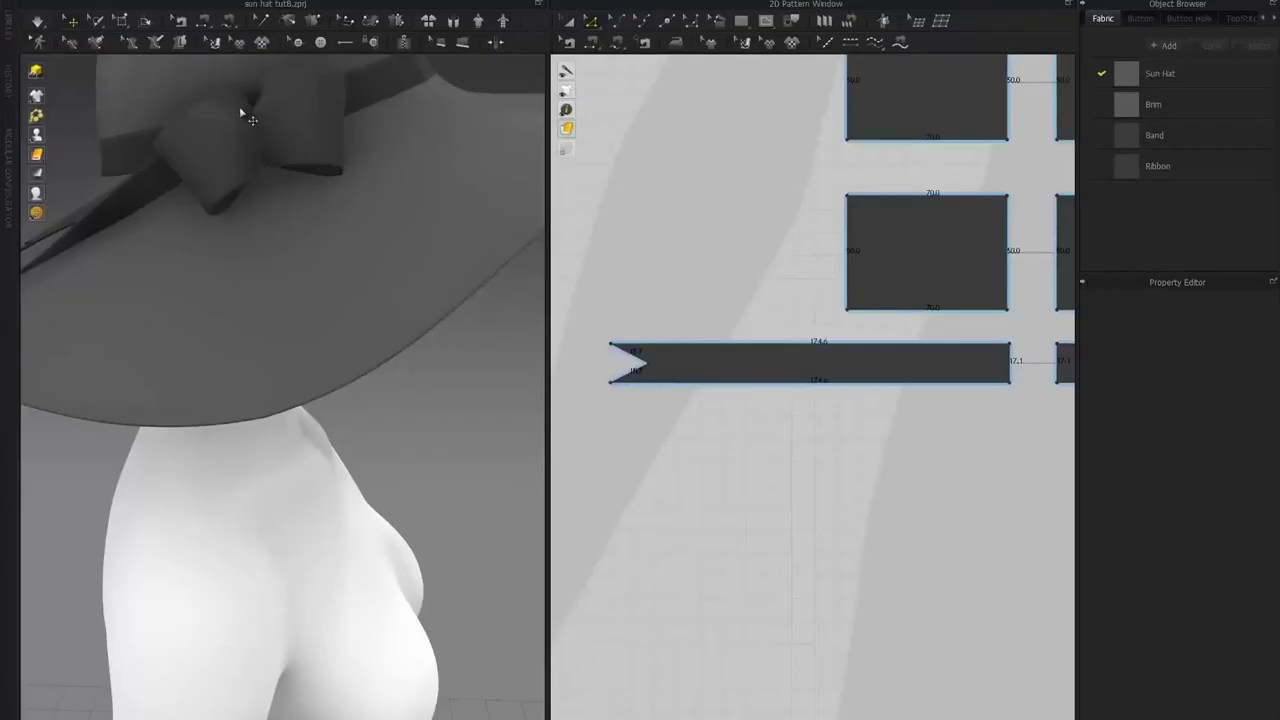
Pin a few mesh points near the outer end of the right bow loop and run the simulation
{"action": "middle_click_drag", "start_coordinate": [241, 112], "coordinate": [334, 254]}
{"action": "scroll", "coordinate": [335, 257], "scroll_direction": "down", "scroll_amount": 2}
{"action": "key", "text": "space"}
{"action": "left_click_drag", "start_coordinate": [351, 360], "coordinate": [220, 381]}
{"action": "left_click", "coordinate": [120, 25]}
{"action": "left_click", "coordinate": [120, 22]}
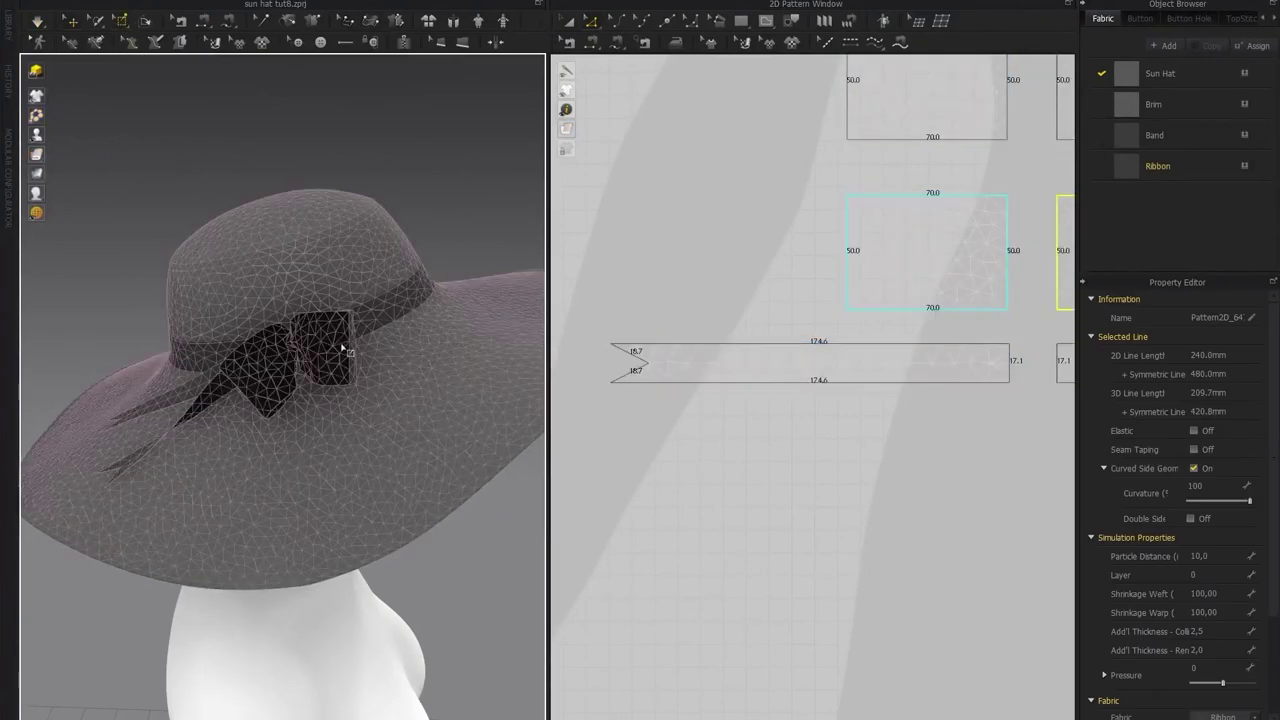
{"action": "left_click", "coordinate": [72, 19]}
{"action": "key", "text": "space"}
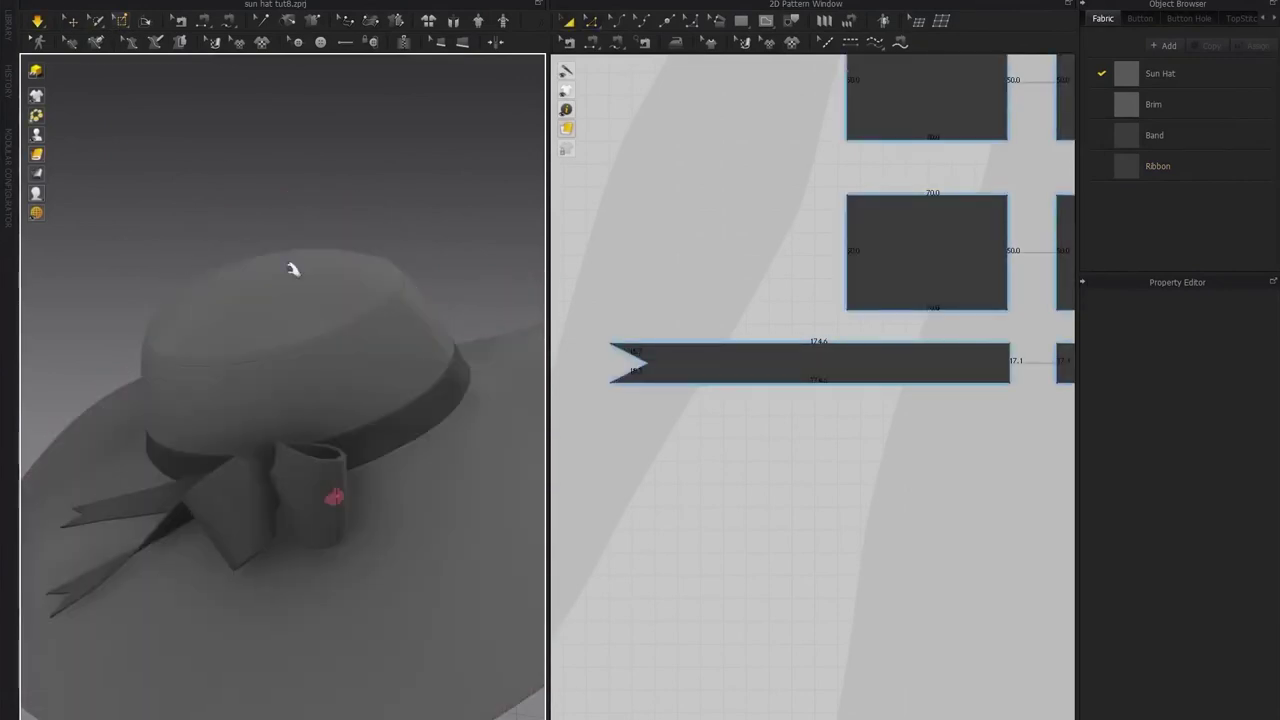
Stretch the right bow loop outward by its pin, and pin and pull the left loop outward the opposite way
{"action": "left_click", "coordinate": [121, 24]}
{"action": "left_click_drag", "start_coordinate": [338, 508], "coordinate": [410, 460]}
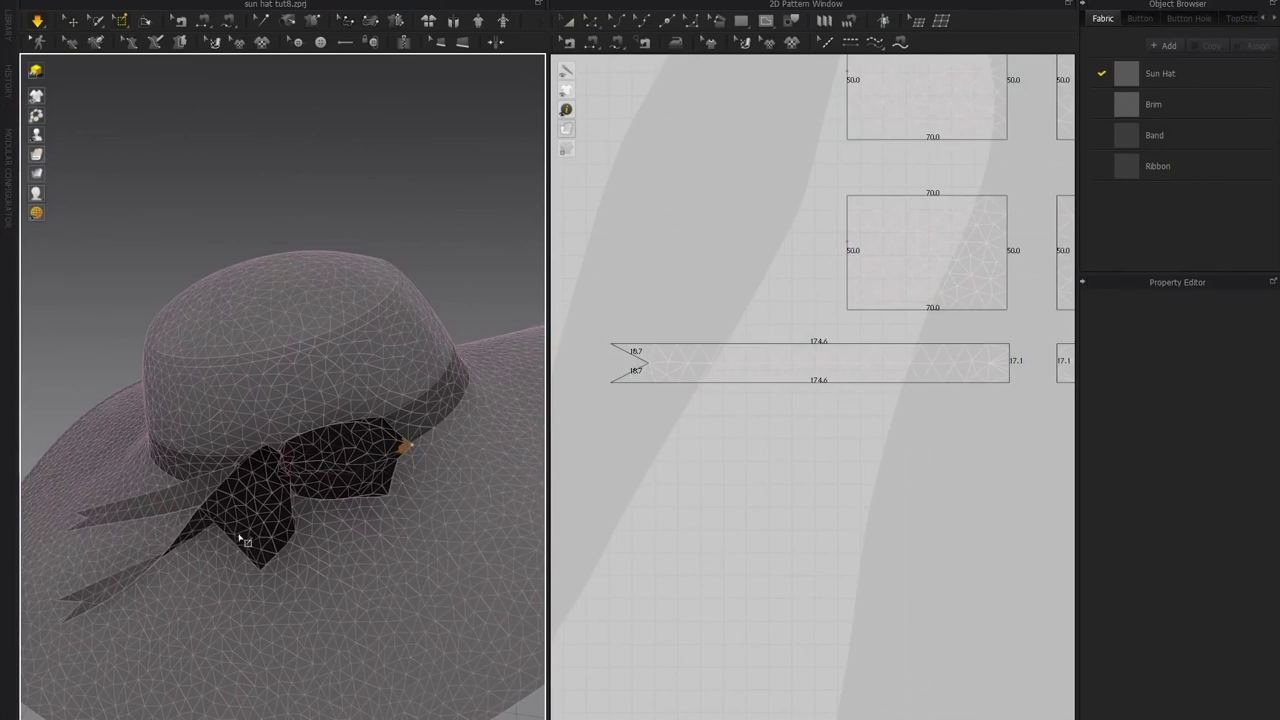
{"action": "left_click_drag", "start_coordinate": [245, 549], "coordinate": [170, 512]}
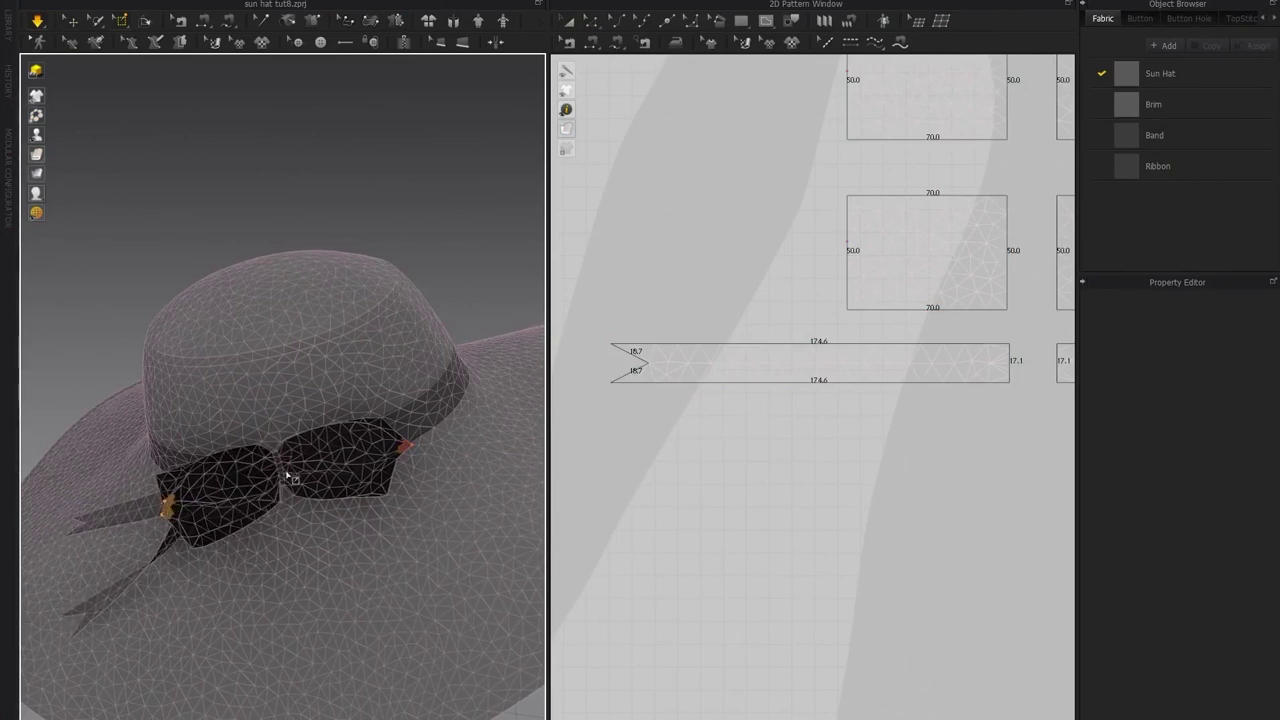
{"action": "left_click", "coordinate": [72, 21]}
{"action": "scroll", "coordinate": [263, 360], "scroll_direction": "up", "scroll_amount": 2}
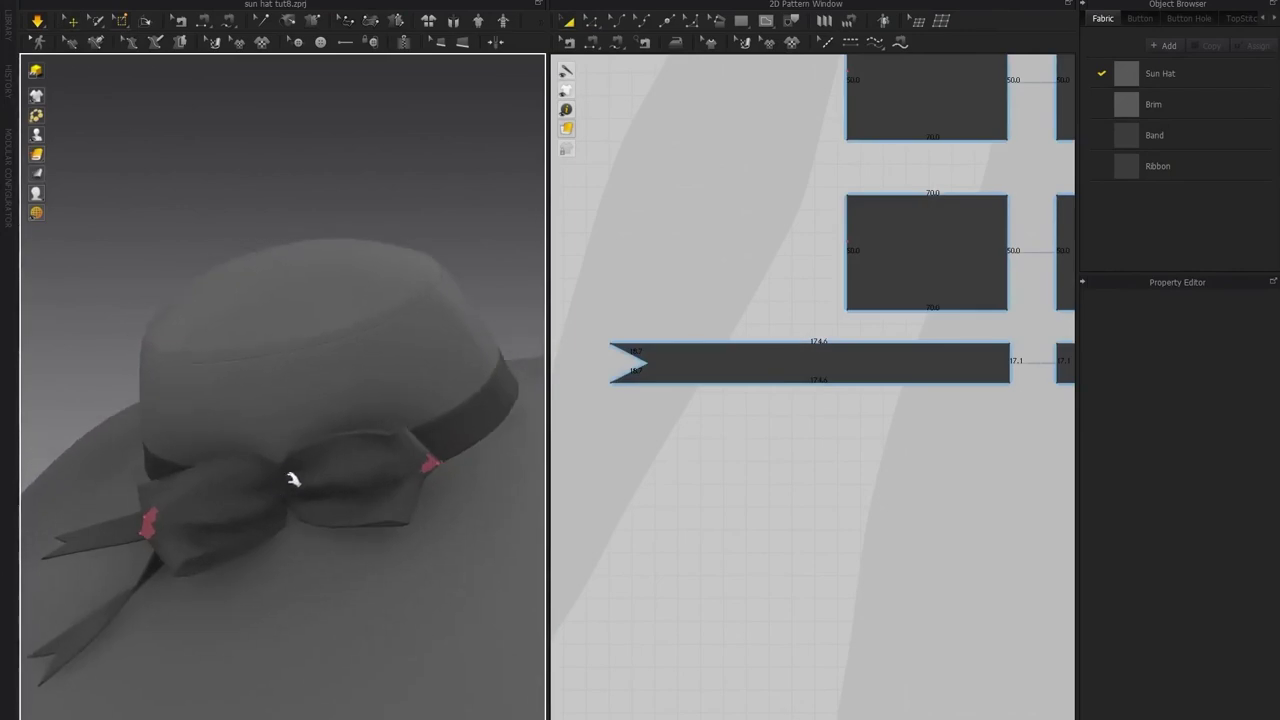
{"action": "right_click_drag", "start_coordinate": [287, 455], "coordinate": [300, 487]}
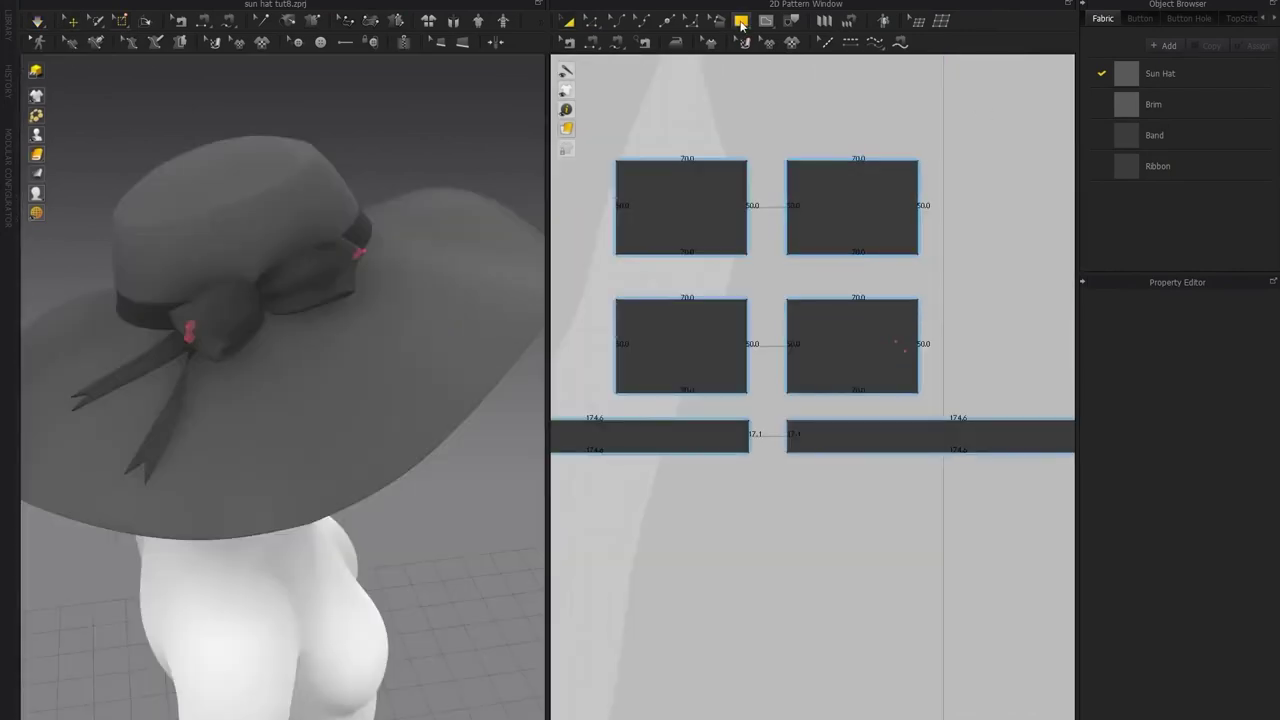
Draw a small rectangular pattern about 23 by 36 mm below the inner ends of the tail pieces
{"action": "left_click", "coordinate": [741, 25]}
{"action": "left_click", "coordinate": [766, 56]}
{"action": "middle_click_drag", "start_coordinate": [740, 412], "coordinate": [783, 371]}
{"action": "scroll", "coordinate": [762, 303], "scroll_direction": "up", "scroll_amount": 2}
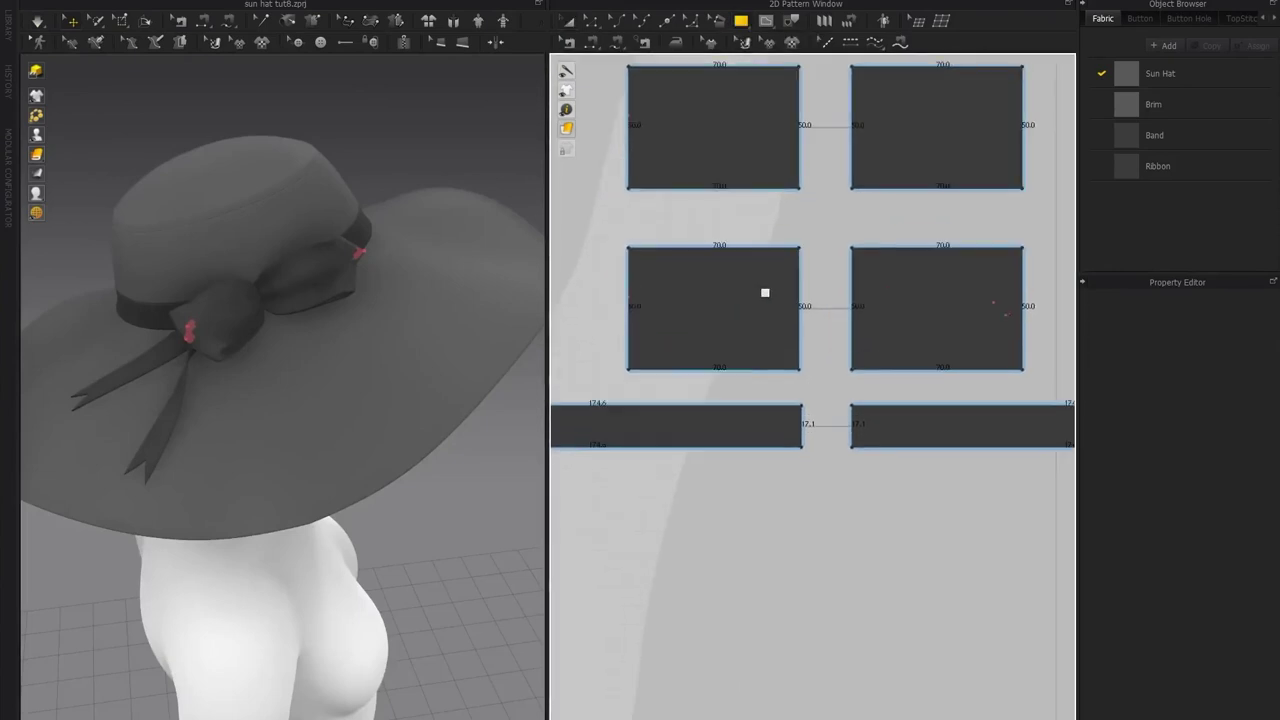
{"action": "left_click_drag", "start_coordinate": [764, 531], "coordinate": [802, 576]}
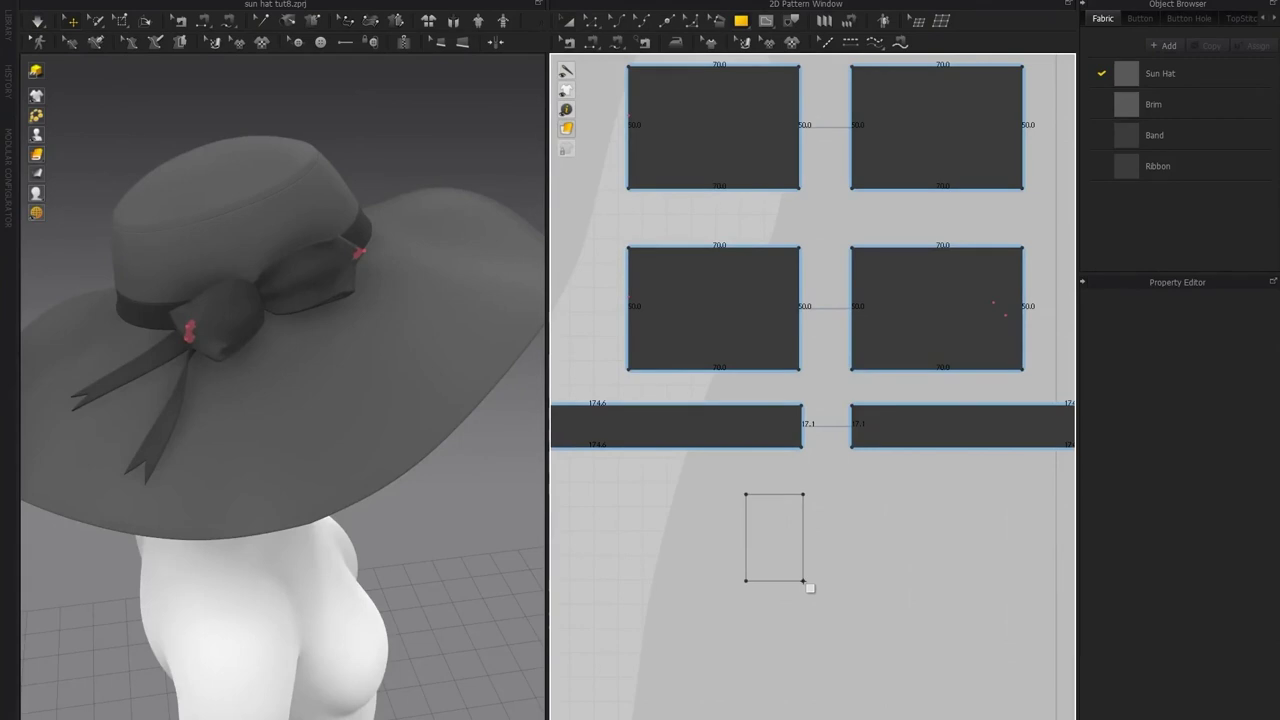
{"action": "left_click", "coordinate": [569, 24]}
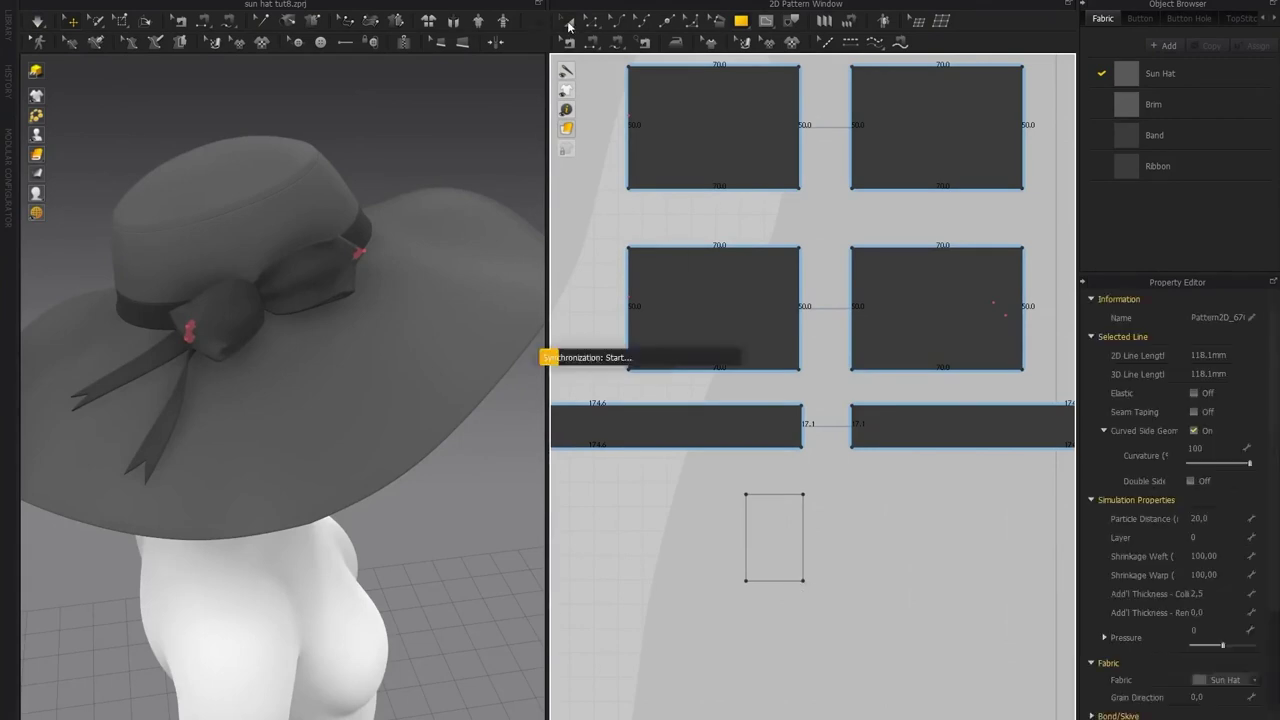
{"action": "left_click", "coordinate": [569, 24]}
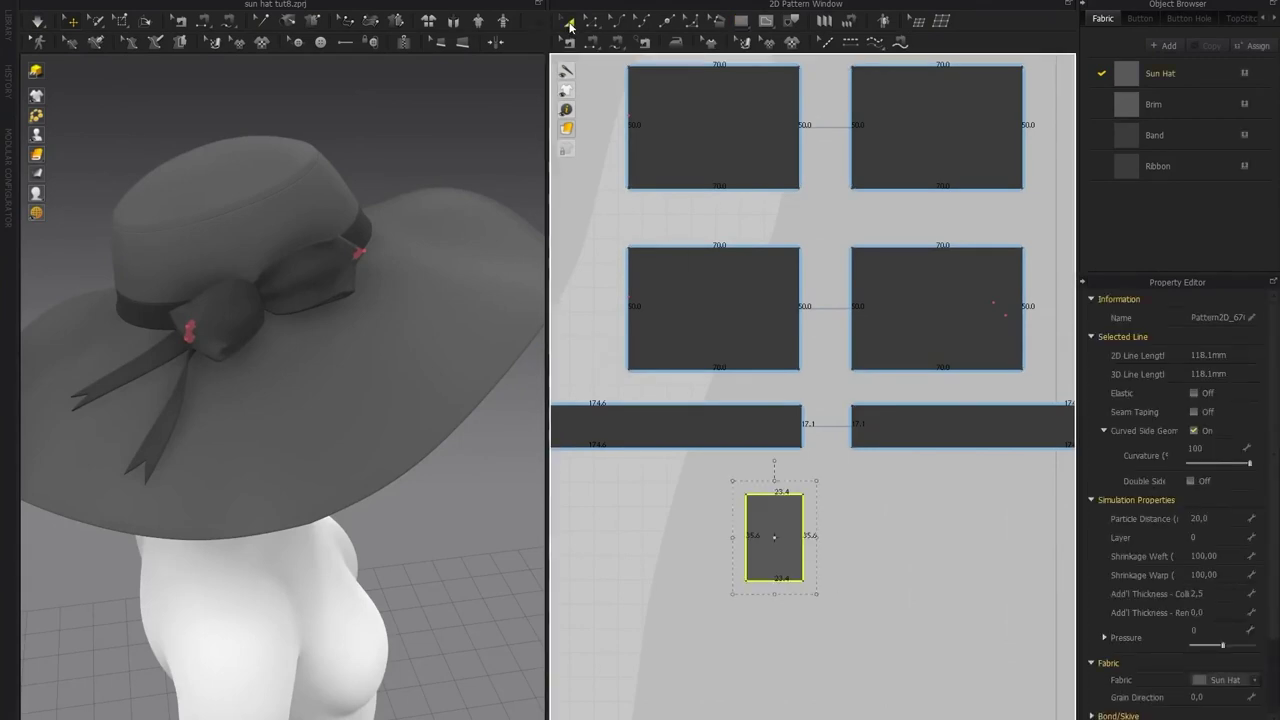
Set the small rectangle's particle distance to 10 and its additional rendering thickness to 2
{"action": "left_click", "coordinate": [1198, 518]}
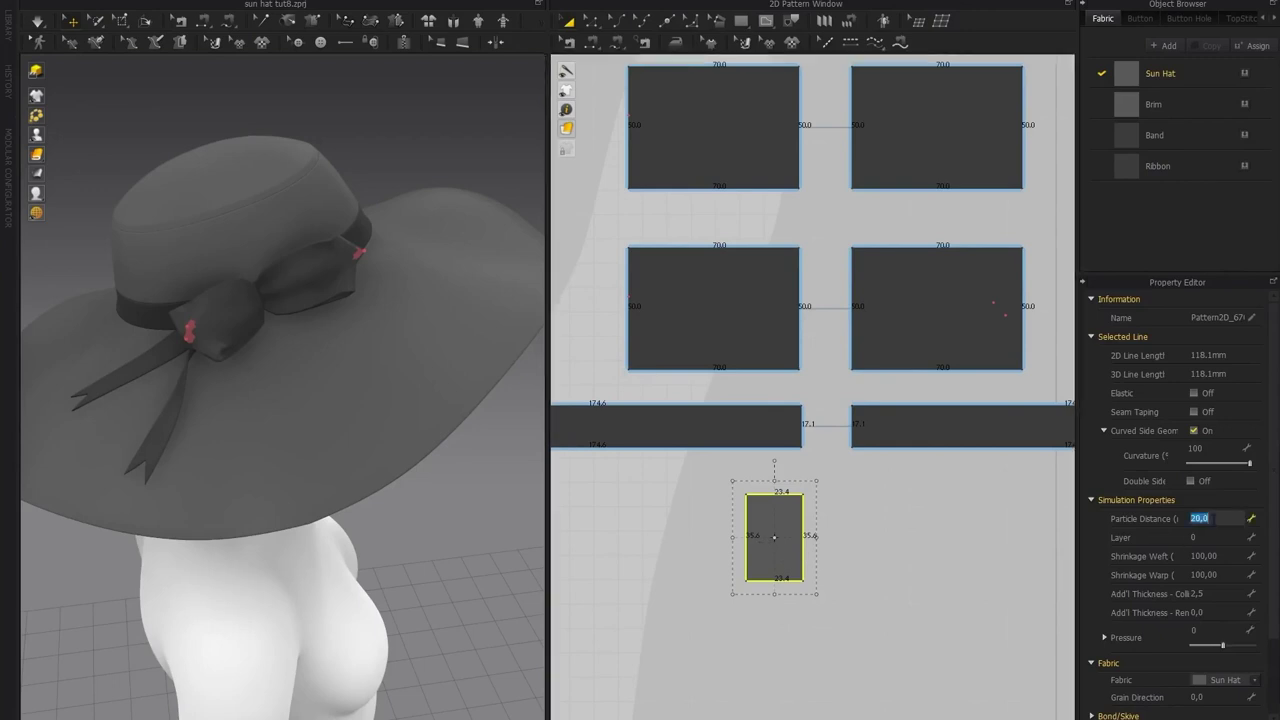
{"action": "type", "text": "10"}
{"action": "key", "text": "Return"}
{"action": "left_click", "coordinate": [1198, 612]}
{"action": "type", "text": "2"}
{"action": "key", "text": "Return"}
Assign the Ribbon fabric to the small rectangle and deselect it
{"action": "left_click", "coordinate": [1253, 685]}
{"action": "left_click", "coordinate": [1229, 718]}
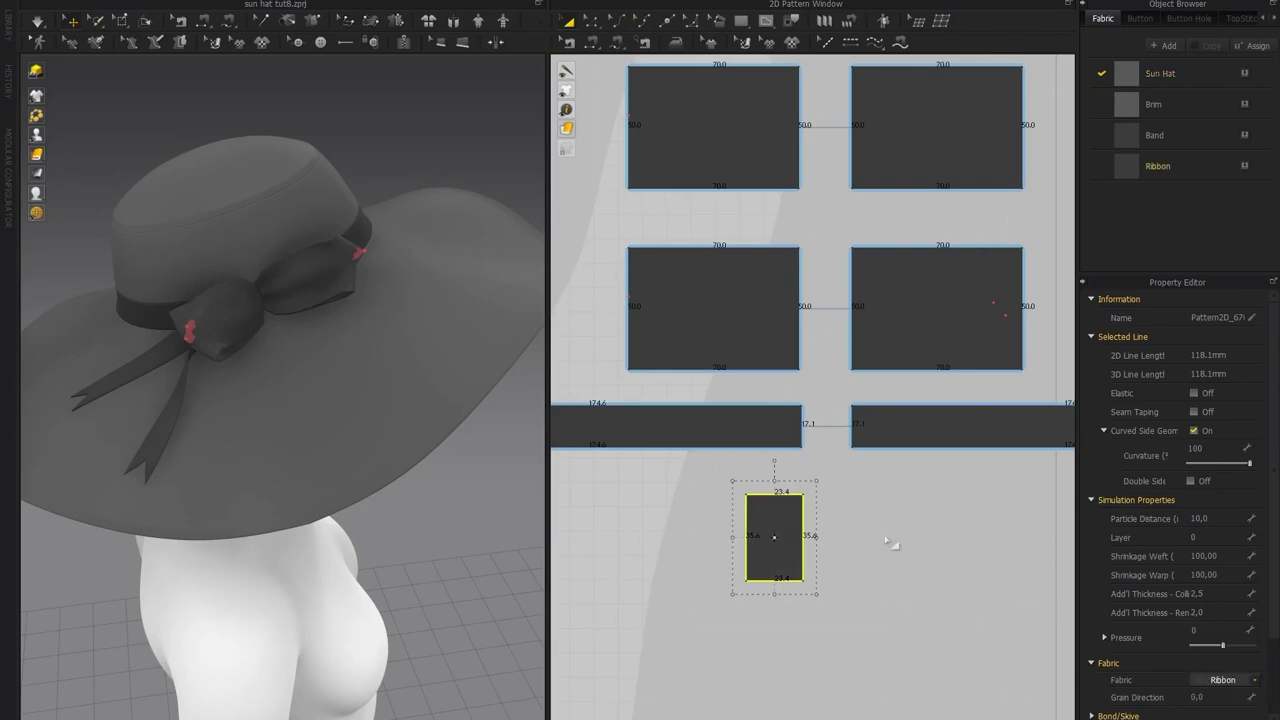
{"action": "middle_click_drag", "start_coordinate": [883, 540], "coordinate": [878, 535]}
{"action": "left_click", "coordinate": [720, 322]}
{"action": "left_click", "coordinate": [812, 238]}
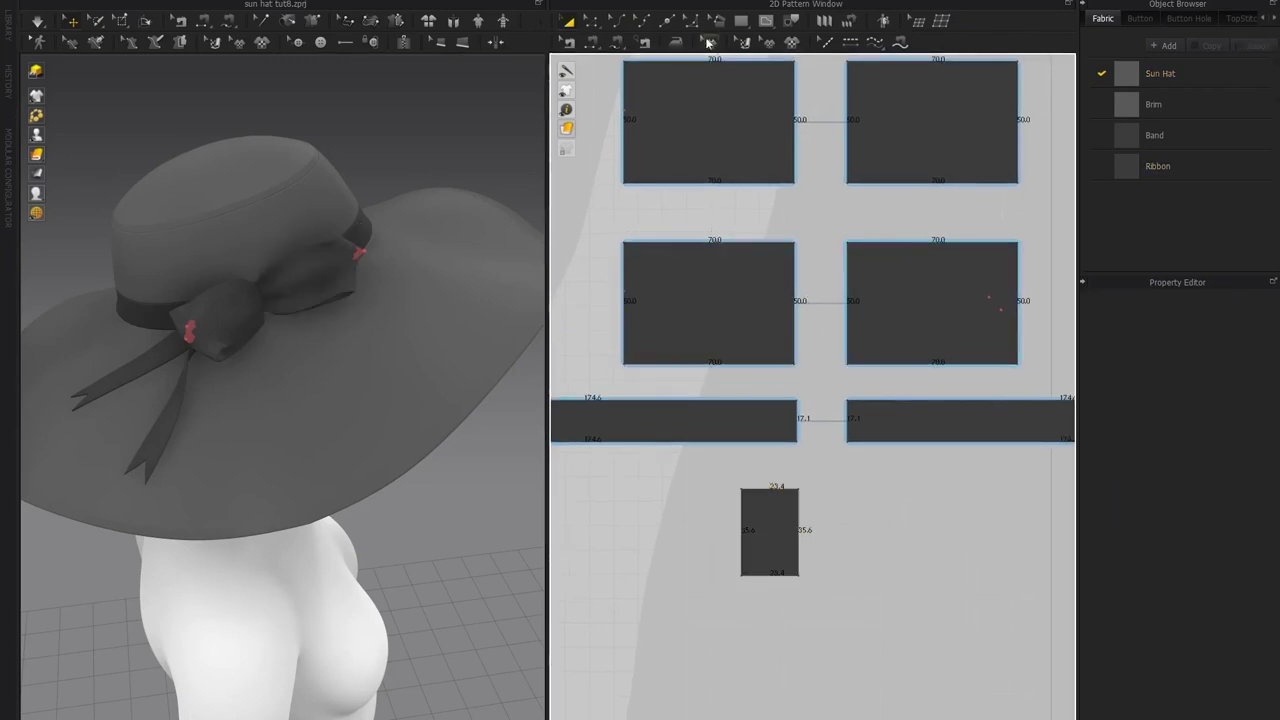
{"action": "scroll", "coordinate": [812, 215], "scroll_direction": "up", "scroll_amount": 2}
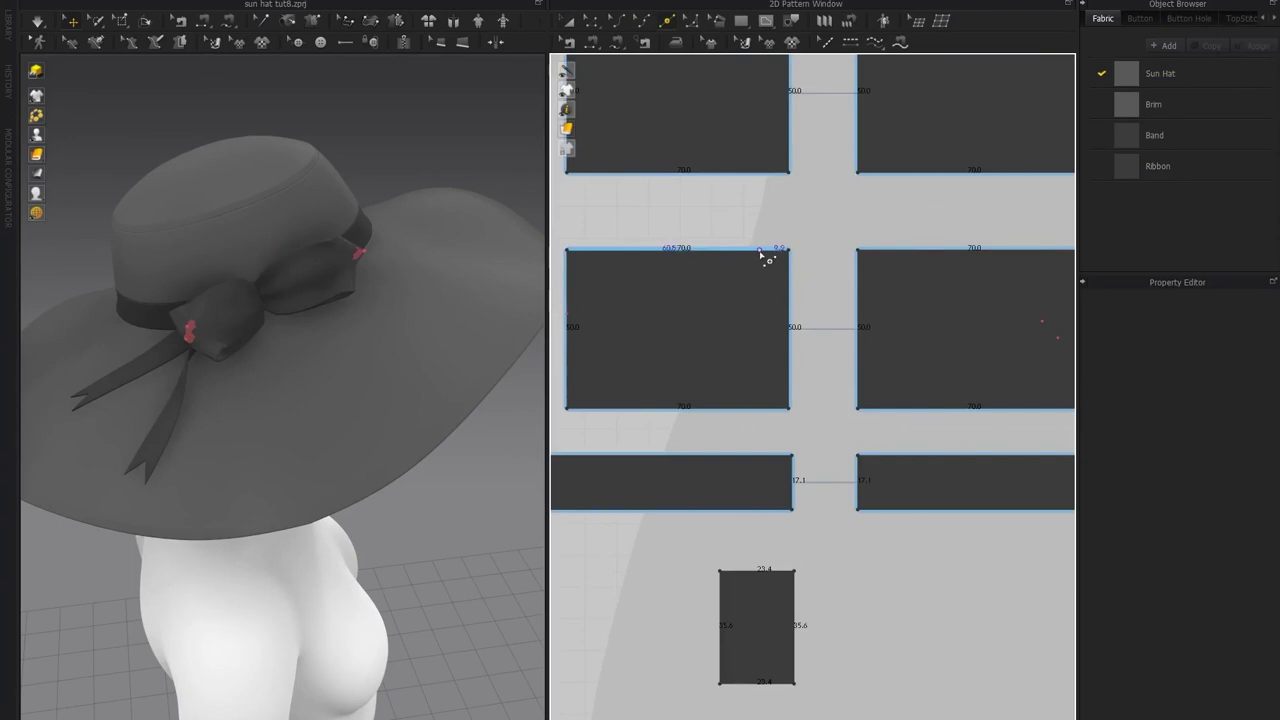
{"action": "right_click", "coordinate": [752, 251]}
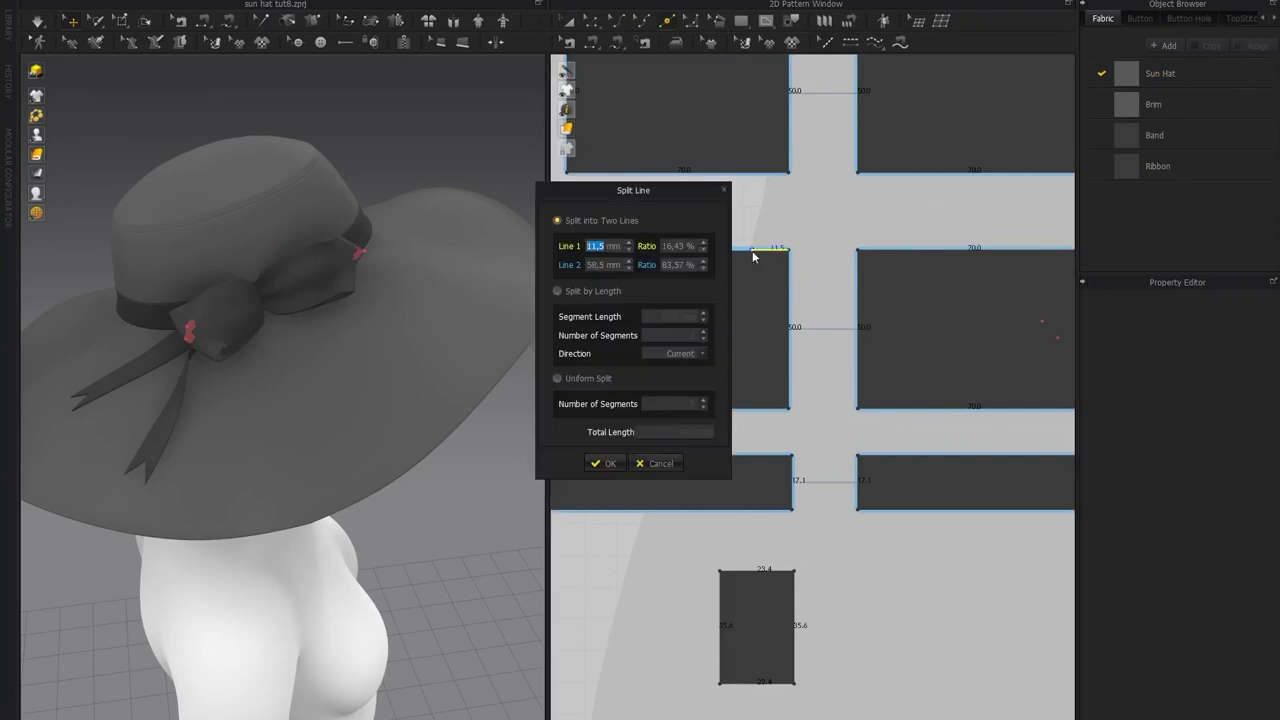
{"action": "left_click", "coordinate": [661, 466]}
Split both short edges of the small rectangle at their midpoints into 11.7 mm halves
{"action": "right_click", "coordinate": [755, 571]}
{"action": "left_click", "coordinate": [604, 463]}
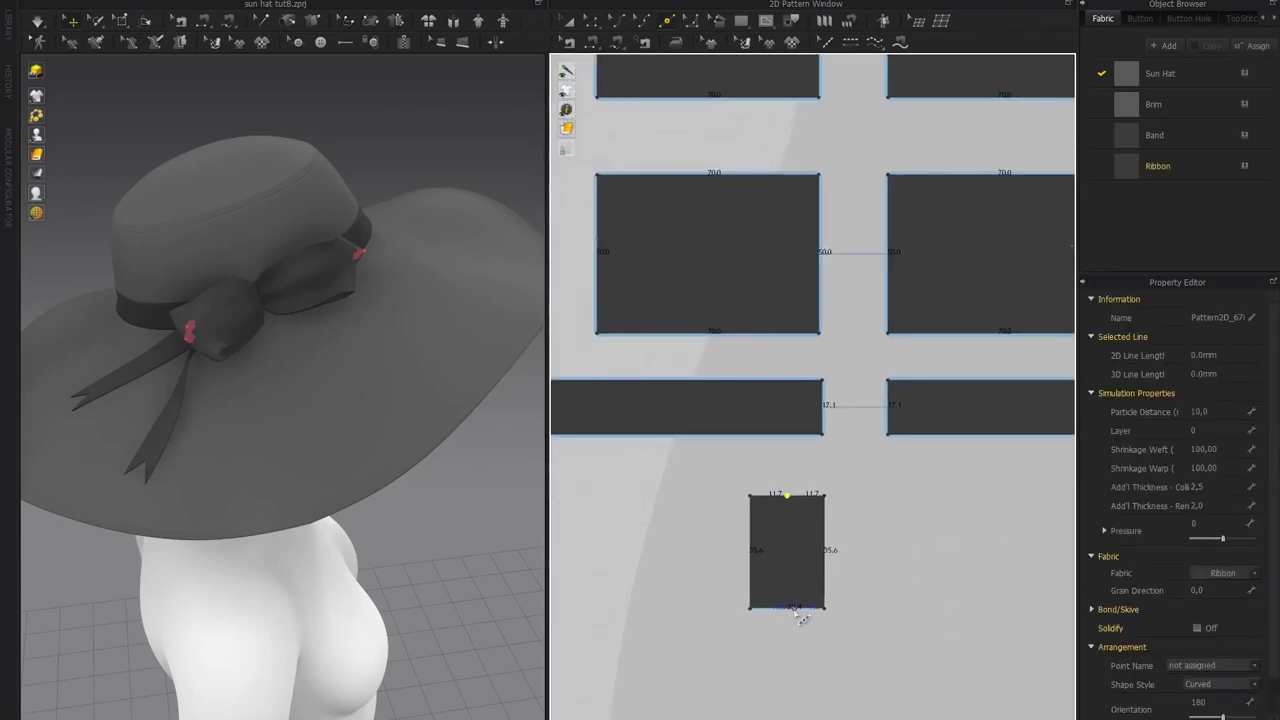
{"action": "right_click", "coordinate": [797, 610]}
{"action": "left_click", "coordinate": [604, 461]}
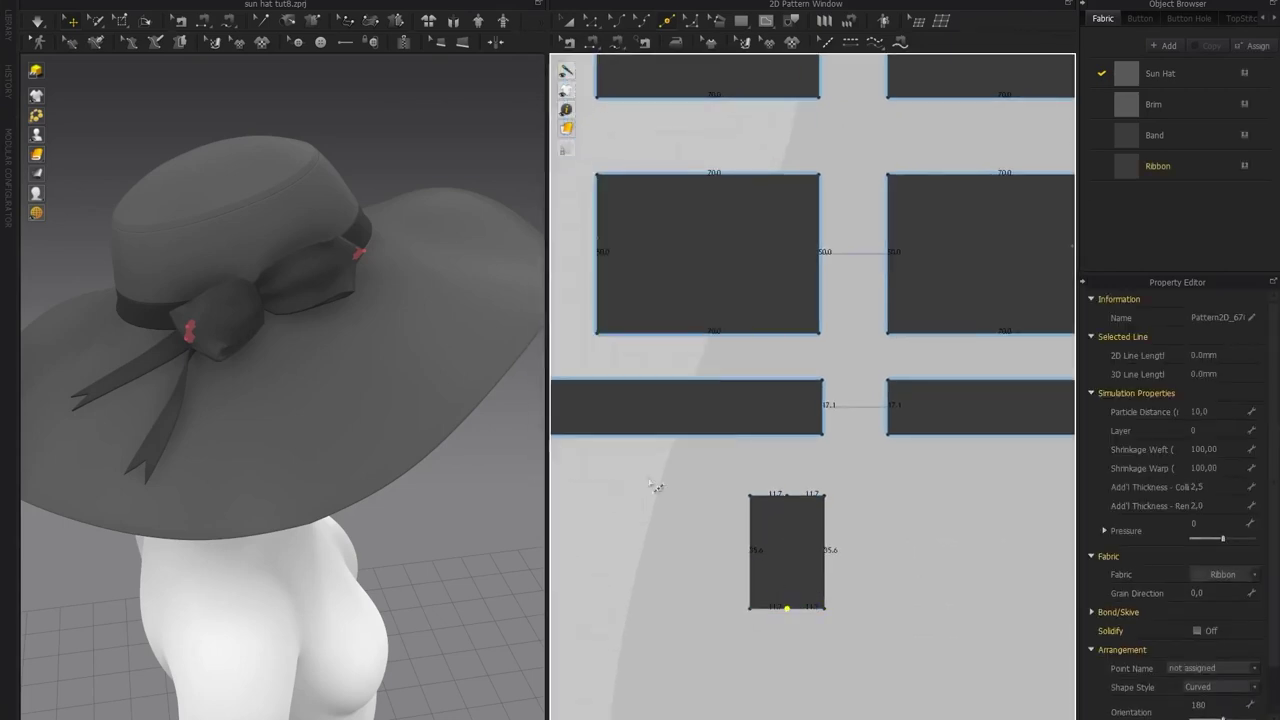
Widen the small knot rectangle evenly on both sides to about 31 mm and deselect it
{"action": "key", "text": "a"}
{"action": "left_click", "coordinate": [788, 553]}
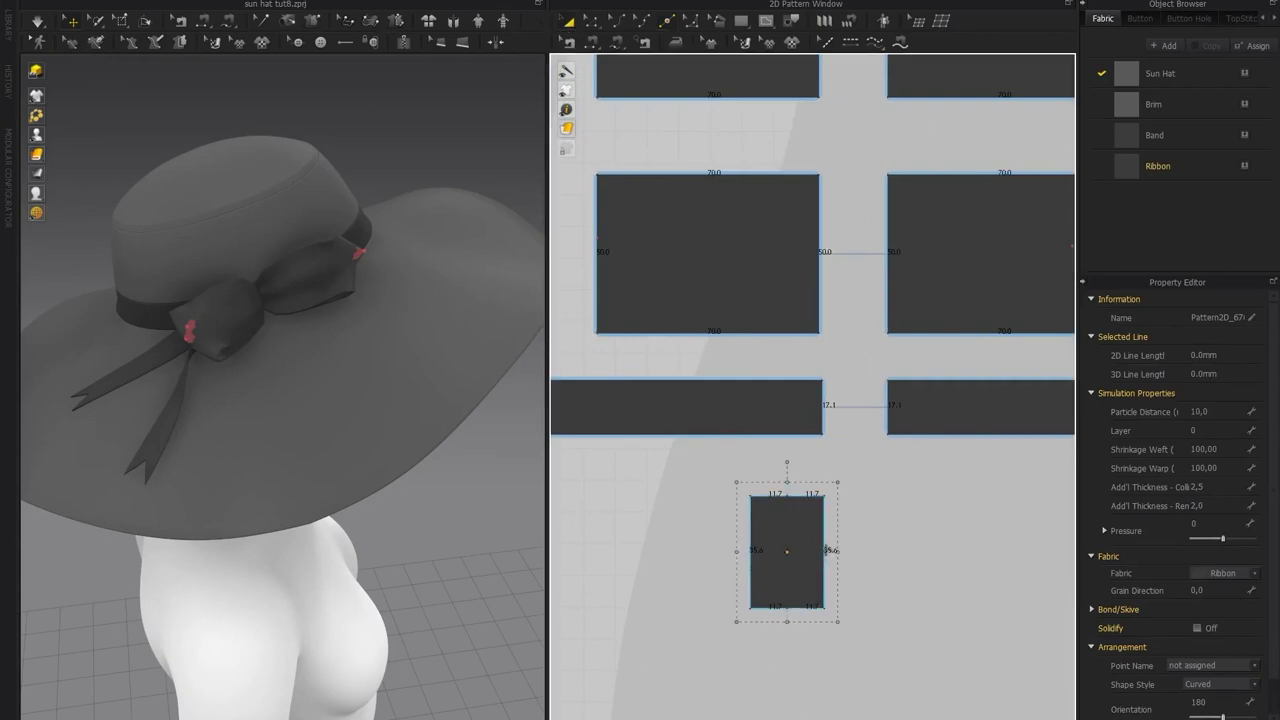
{"action": "left_click_drag", "start_coordinate": [836, 551], "coordinate": [850, 551]}
{"action": "left_click", "coordinate": [890, 499]}
Split the upper and lower edges of the lower bow rectangles into 15 mm and 55 mm segments, with the 15 mm segments at the inner ends
{"action": "left_click", "coordinate": [668, 22]}
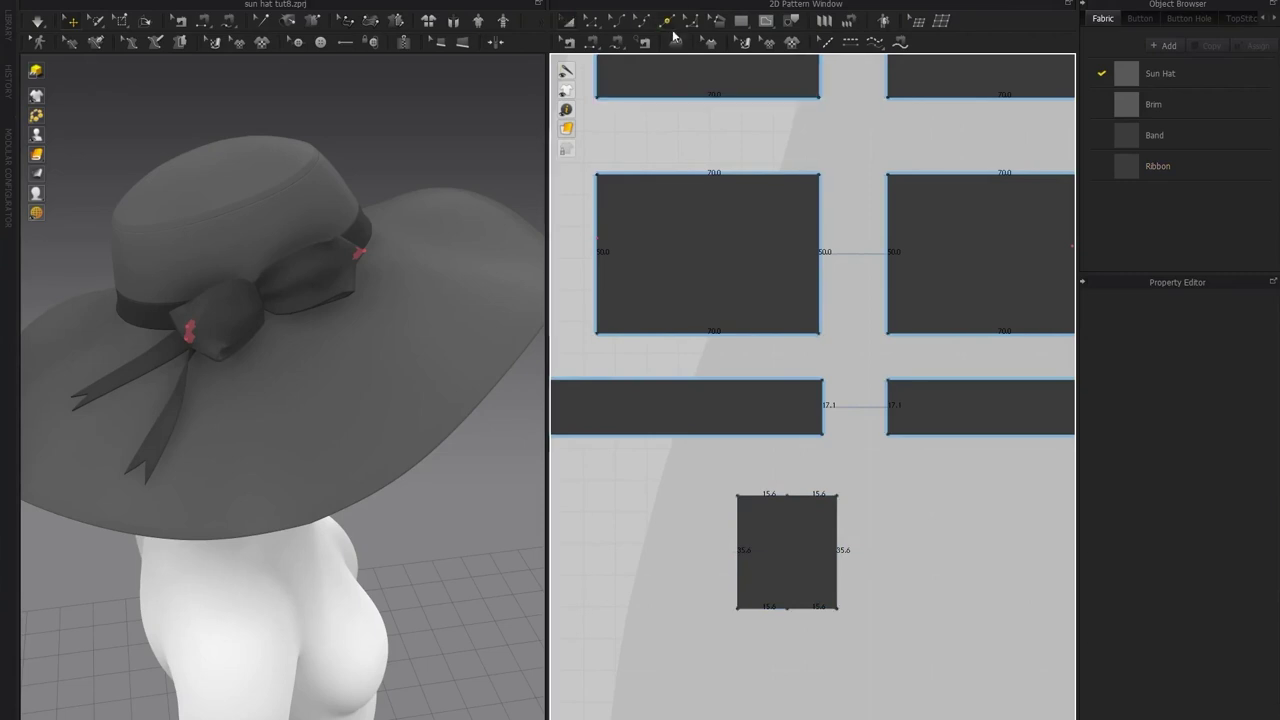
{"action": "right_click", "coordinate": [772, 178]}
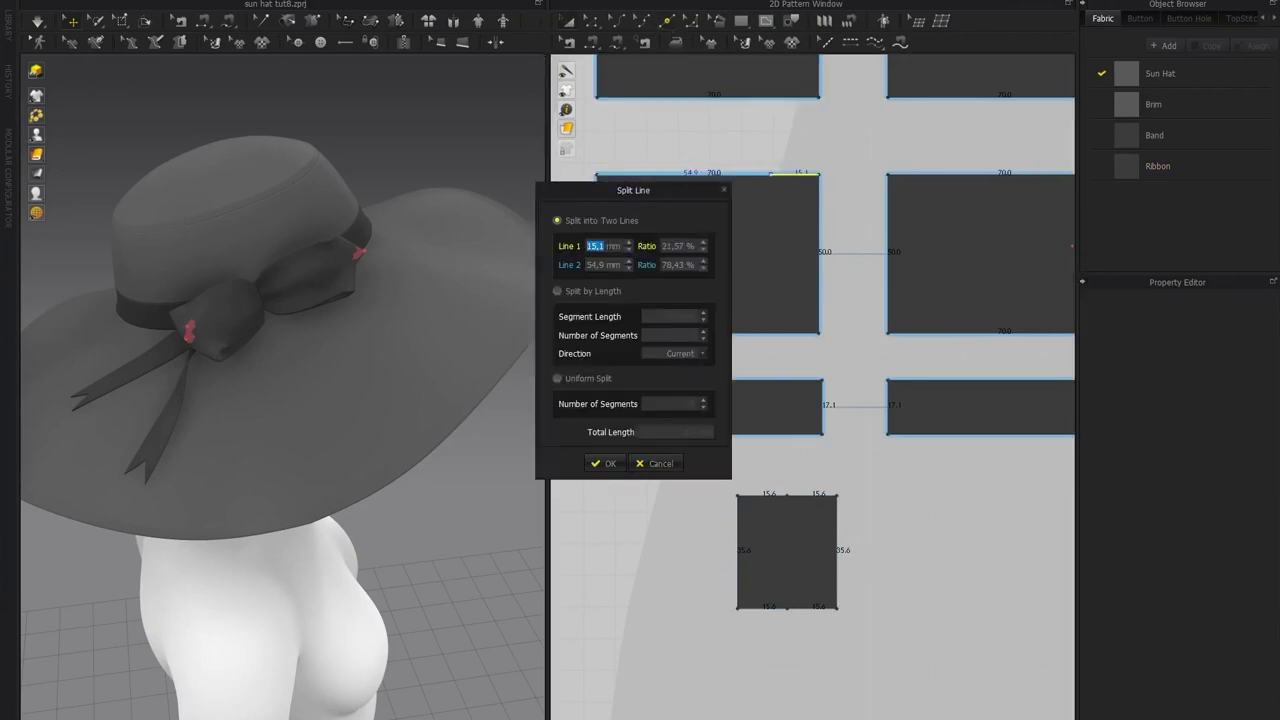
{"action": "left_click", "coordinate": [600, 463]}
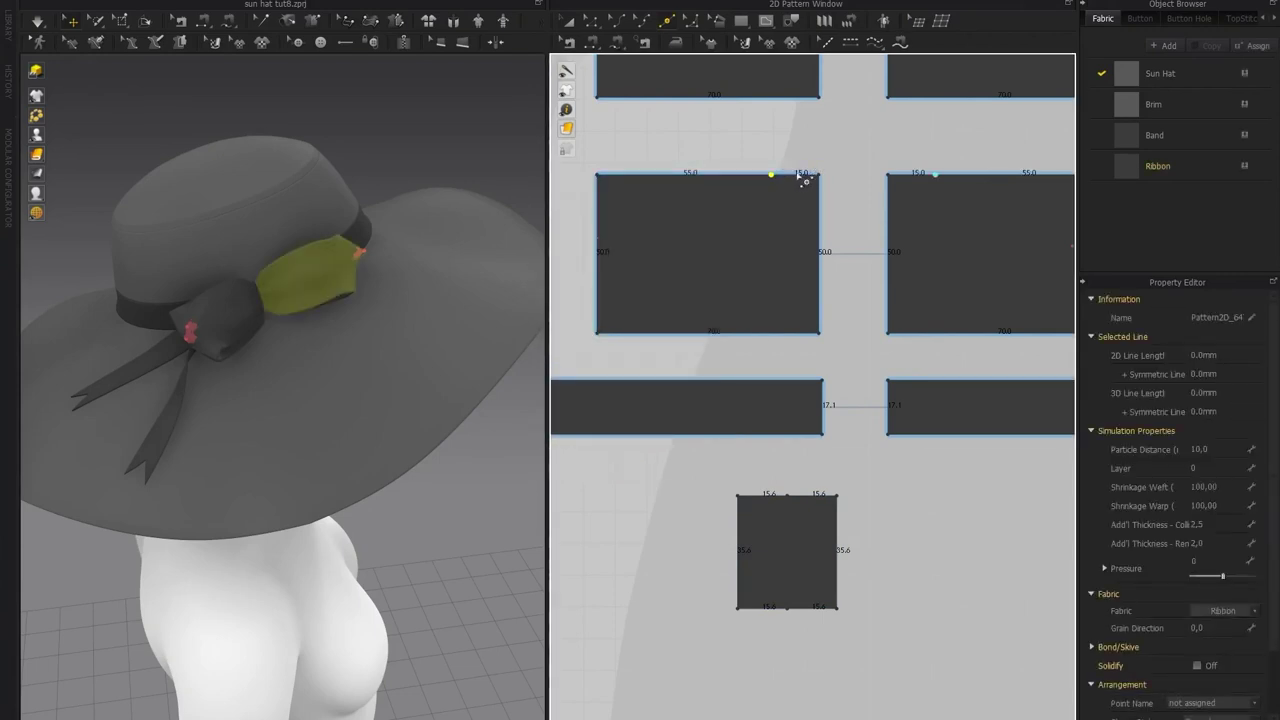
{"action": "right_click", "coordinate": [775, 336]}
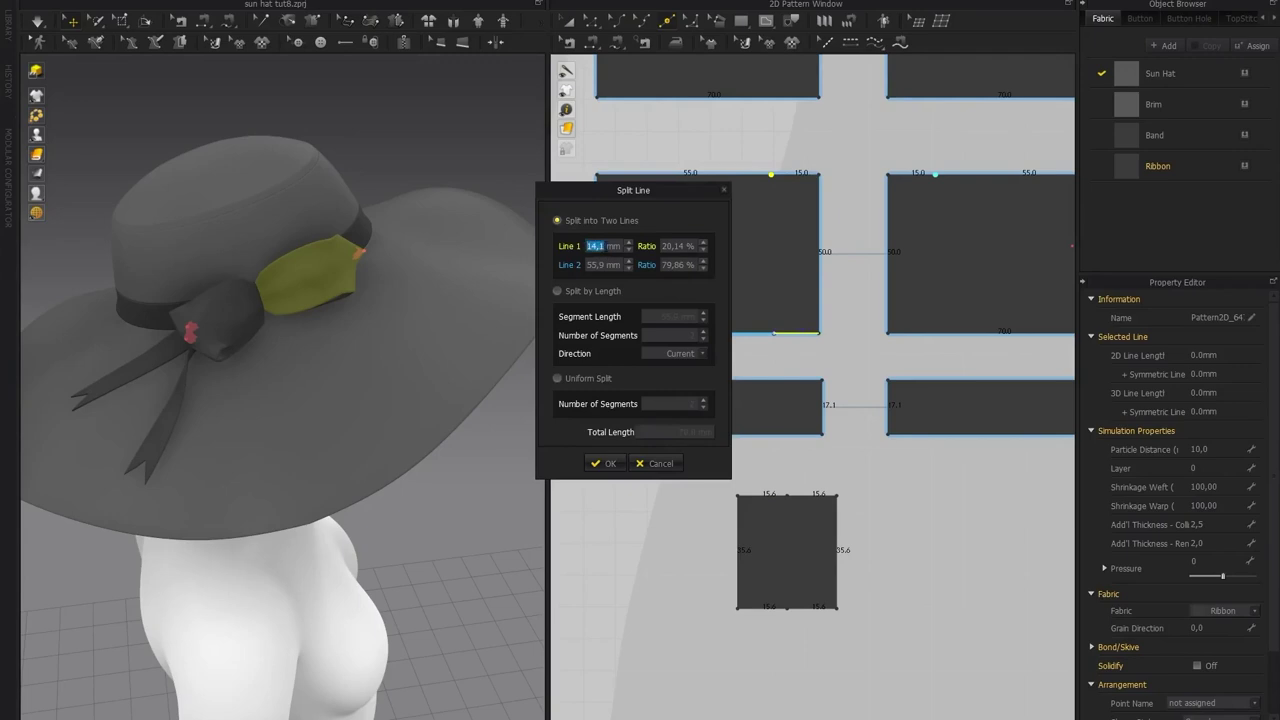
{"action": "left_click", "coordinate": [603, 463]}
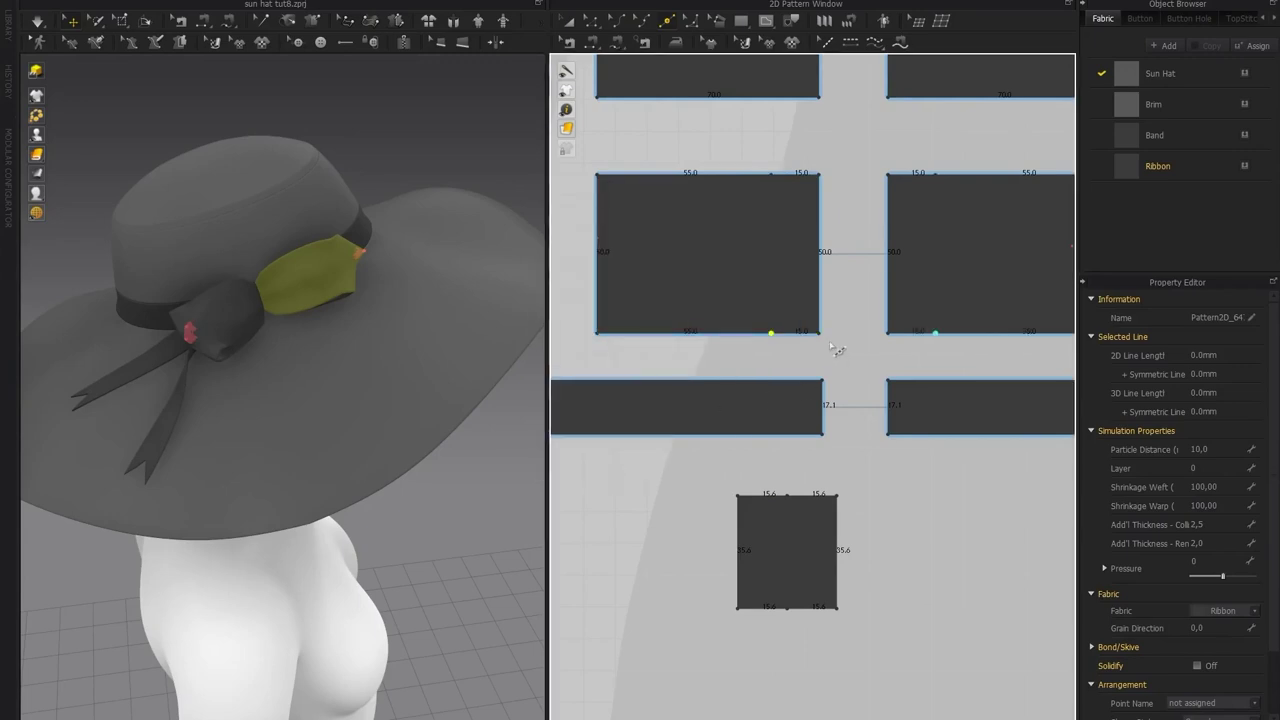
Sew each half of the knot rectangle's short edges to the matching 15 mm inner segment of the lower bow rectangles
{"action": "right_click_drag", "start_coordinate": [837, 349], "coordinate": [815, 344]}
{"action": "left_click", "coordinate": [591, 42]}
{"action": "left_click", "coordinate": [736, 489]}
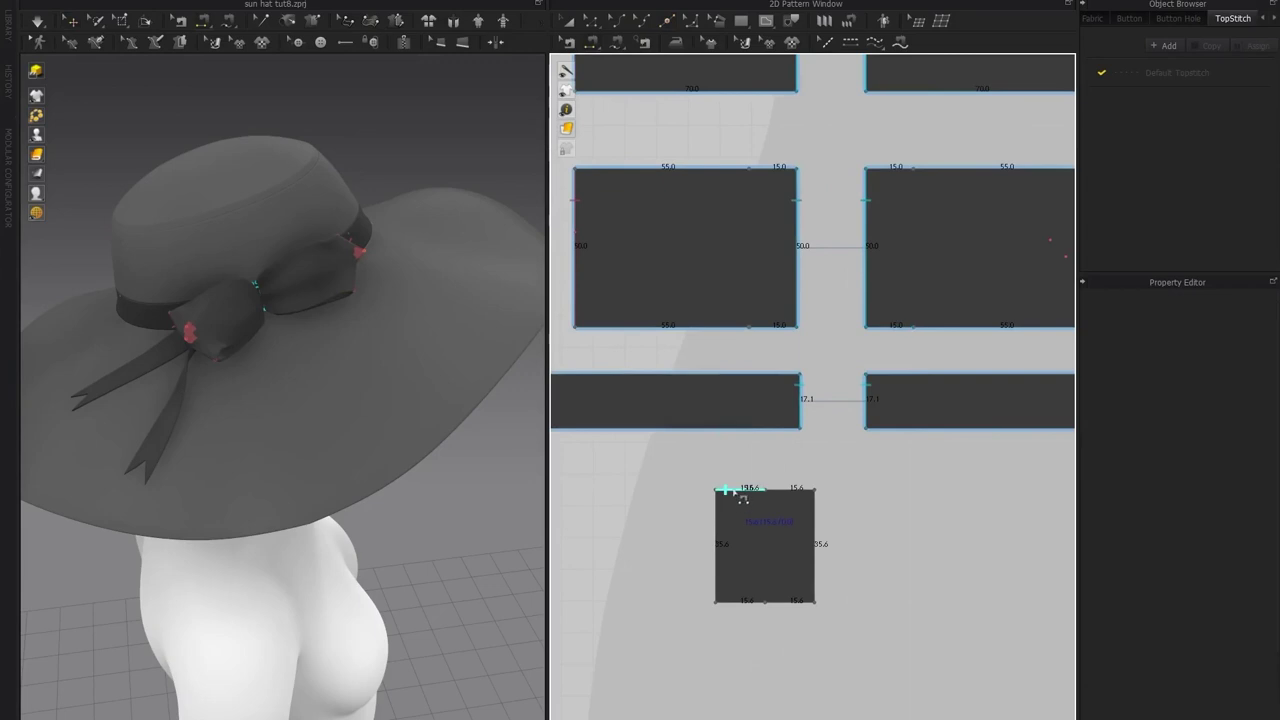
{"action": "left_click", "coordinate": [770, 168]}
{"action": "left_click", "coordinate": [728, 604]}
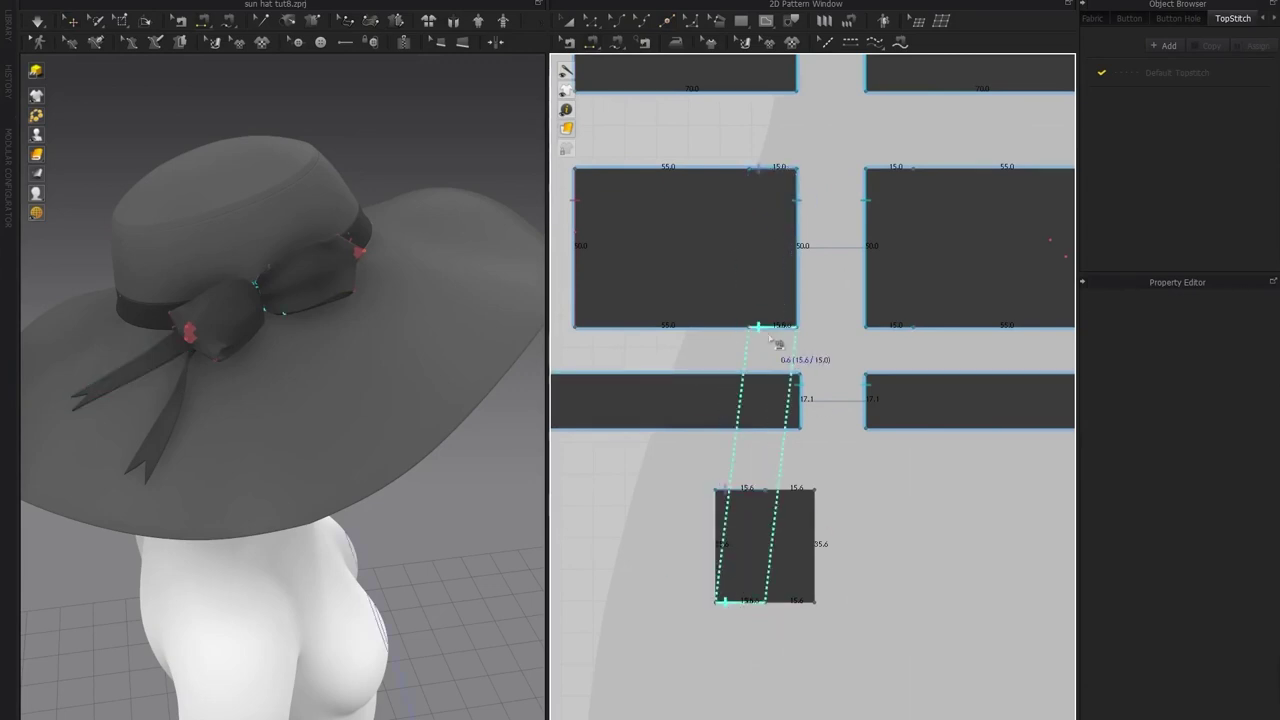
{"action": "left_click", "coordinate": [767, 330]}
{"action": "left_click", "coordinate": [801, 494]}
{"action": "left_click", "coordinate": [904, 171]}
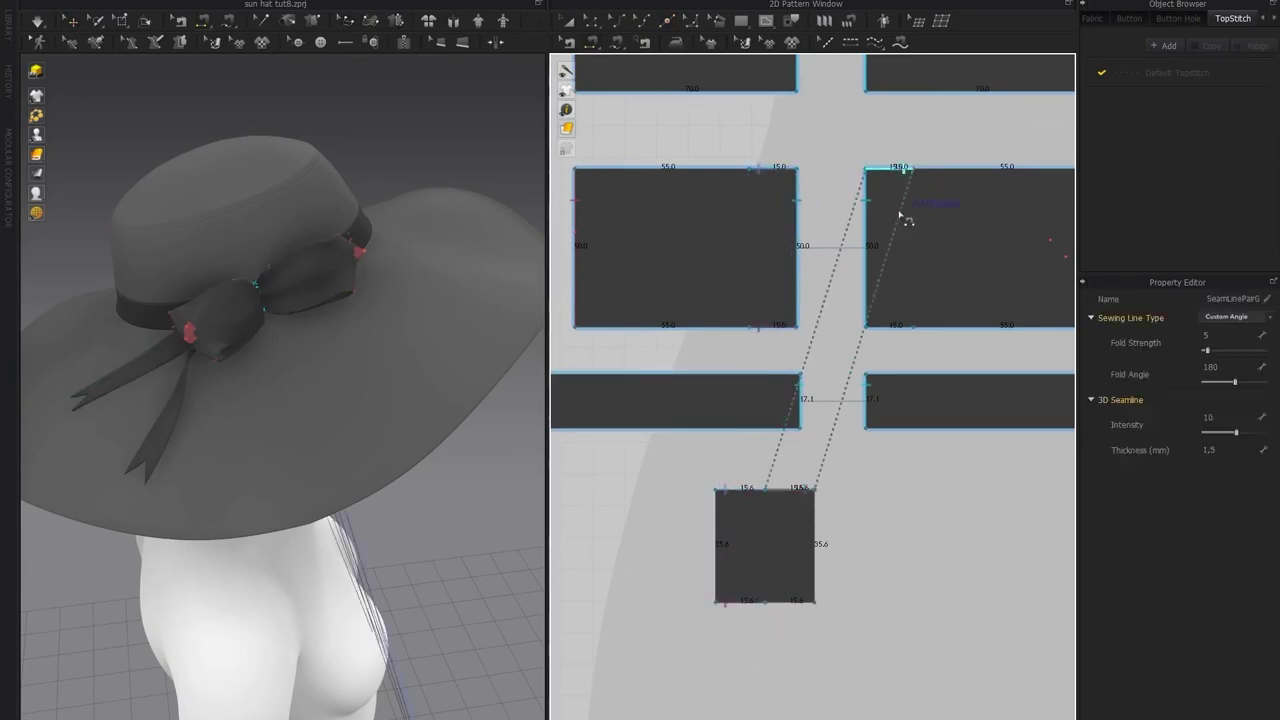
{"action": "left_click", "coordinate": [808, 605]}
{"action": "left_click", "coordinate": [901, 329]}
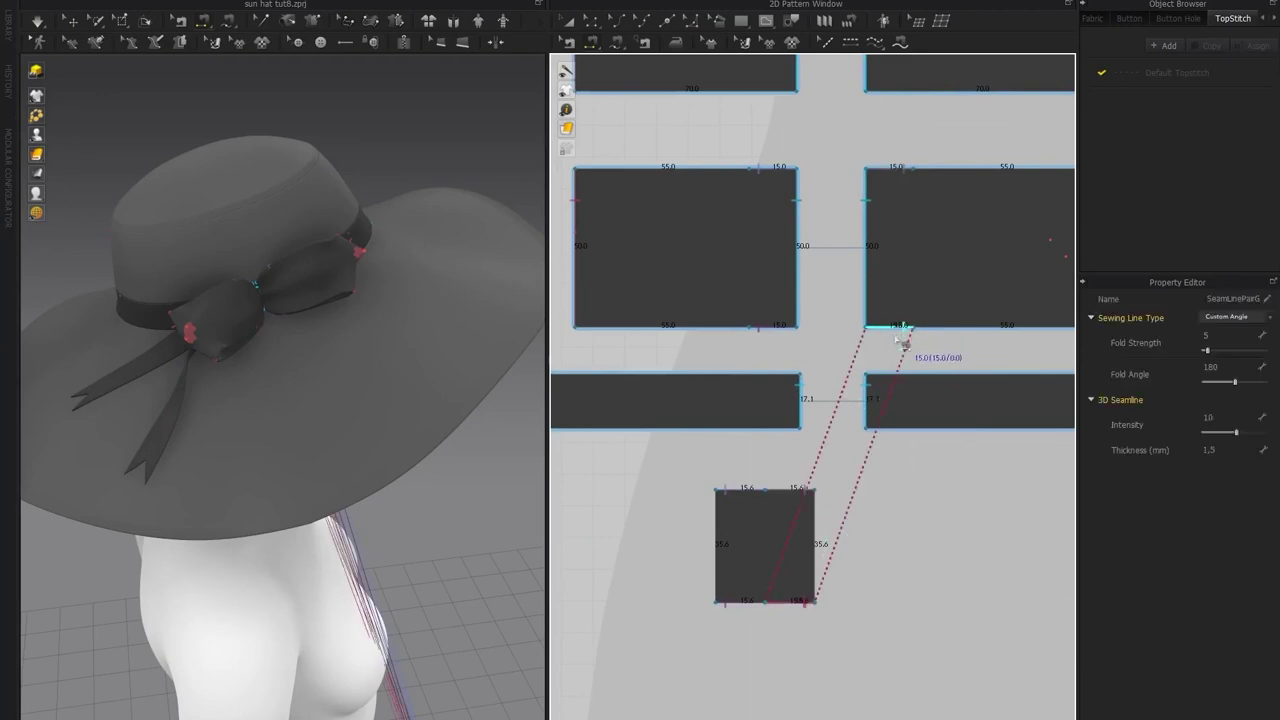
Move the knot rectangle in 3D from beside the avatar's legs up to the ribbon bow on the hat
{"action": "scroll", "coordinate": [330, 250], "scroll_direction": "down", "scroll_amount": 5}
{"action": "scroll", "coordinate": [333, 351], "scroll_direction": "down", "scroll_amount": 1}
{"action": "left_click", "coordinate": [75, 22]}
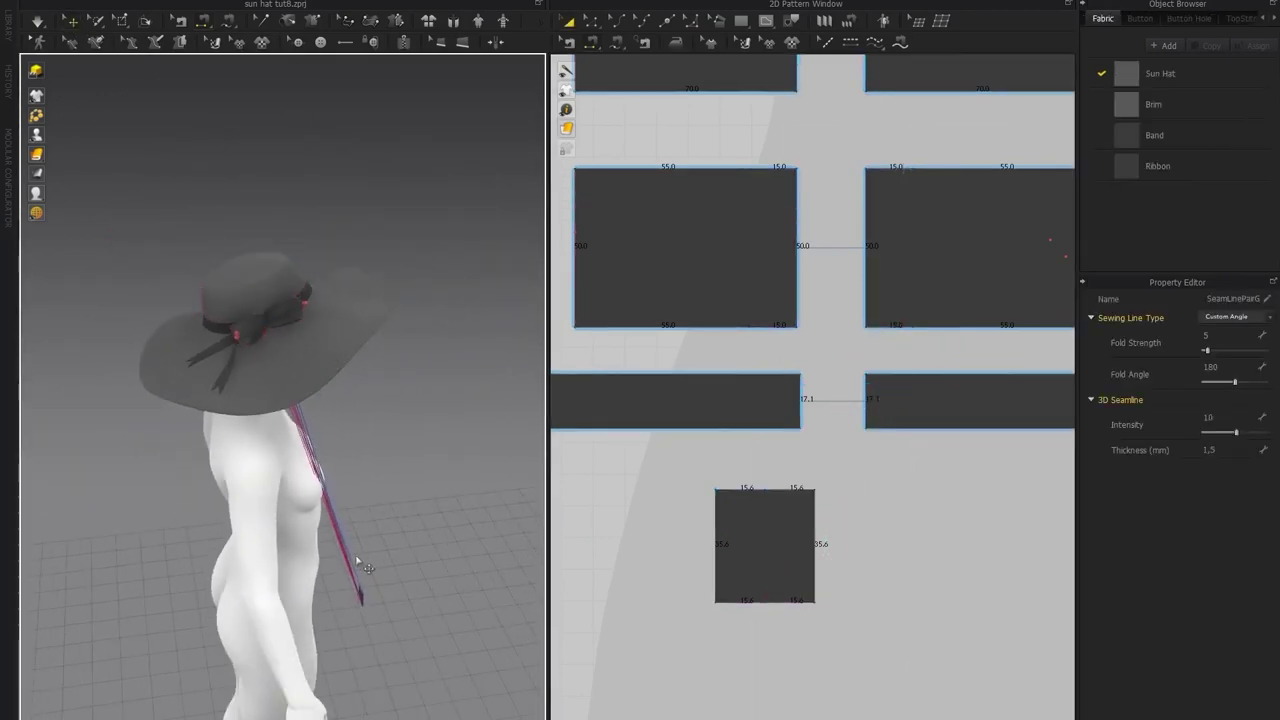
{"action": "left_click", "coordinate": [365, 601]}
{"action": "right_click_drag", "start_coordinate": [370, 532], "coordinate": [376, 578]}
{"action": "left_click", "coordinate": [378, 576]}
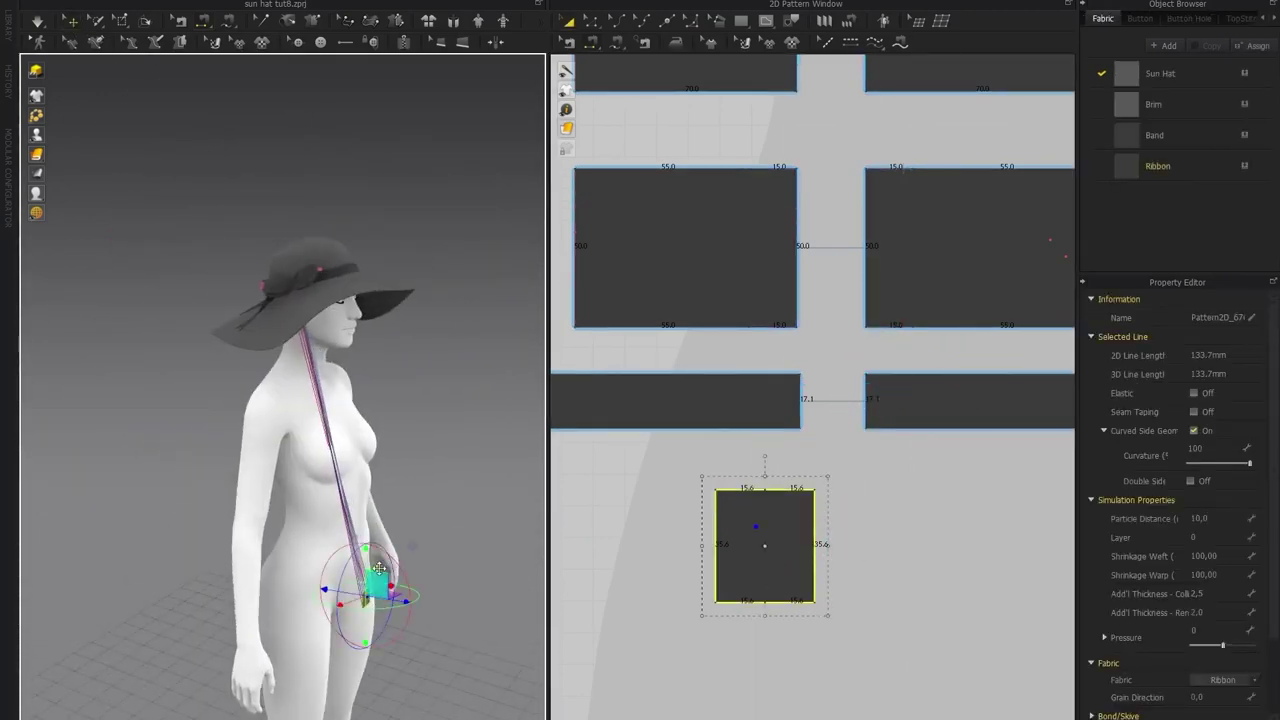
{"action": "left_click_drag", "start_coordinate": [368, 557], "coordinate": [274, 220]}
{"action": "right_click_drag", "start_coordinate": [258, 228], "coordinate": [265, 345]}
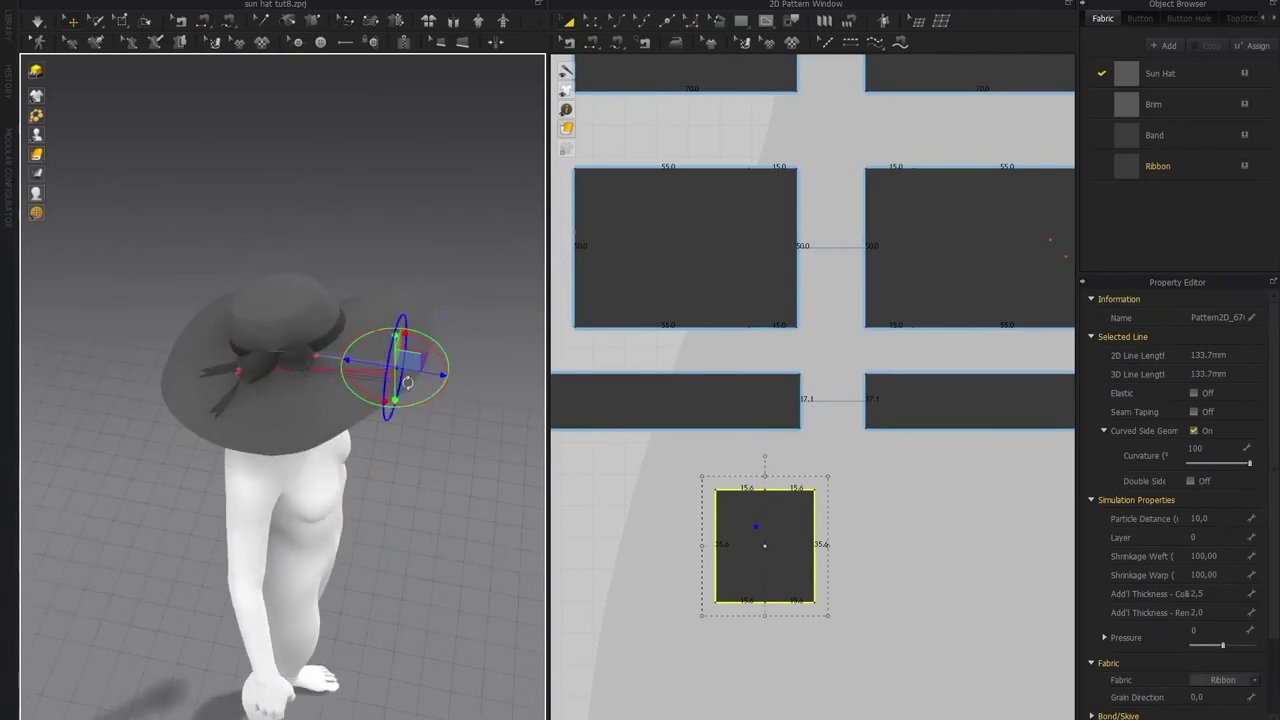
{"action": "left_click_drag", "start_coordinate": [435, 374], "coordinate": [243, 346]}
Fine-tune the knot piece's position and rotation so it sits just in front of the bow's center
{"action": "scroll", "coordinate": [306, 369], "scroll_direction": "up", "scroll_amount": 3}
{"action": "right_click_drag", "start_coordinate": [236, 370], "coordinate": [292, 326]}
{"action": "scroll", "coordinate": [314, 320], "scroll_direction": "up", "scroll_amount": 3}
{"action": "key", "text": "space"}
{"action": "left_click_drag", "start_coordinate": [322, 313], "coordinate": [253, 311]}
{"action": "left_click_drag", "start_coordinate": [287, 259], "coordinate": [287, 330]}
{"action": "right_click_drag", "start_coordinate": [300, 342], "coordinate": [341, 394]}
{"action": "left_click_drag", "start_coordinate": [301, 395], "coordinate": [252, 313]}
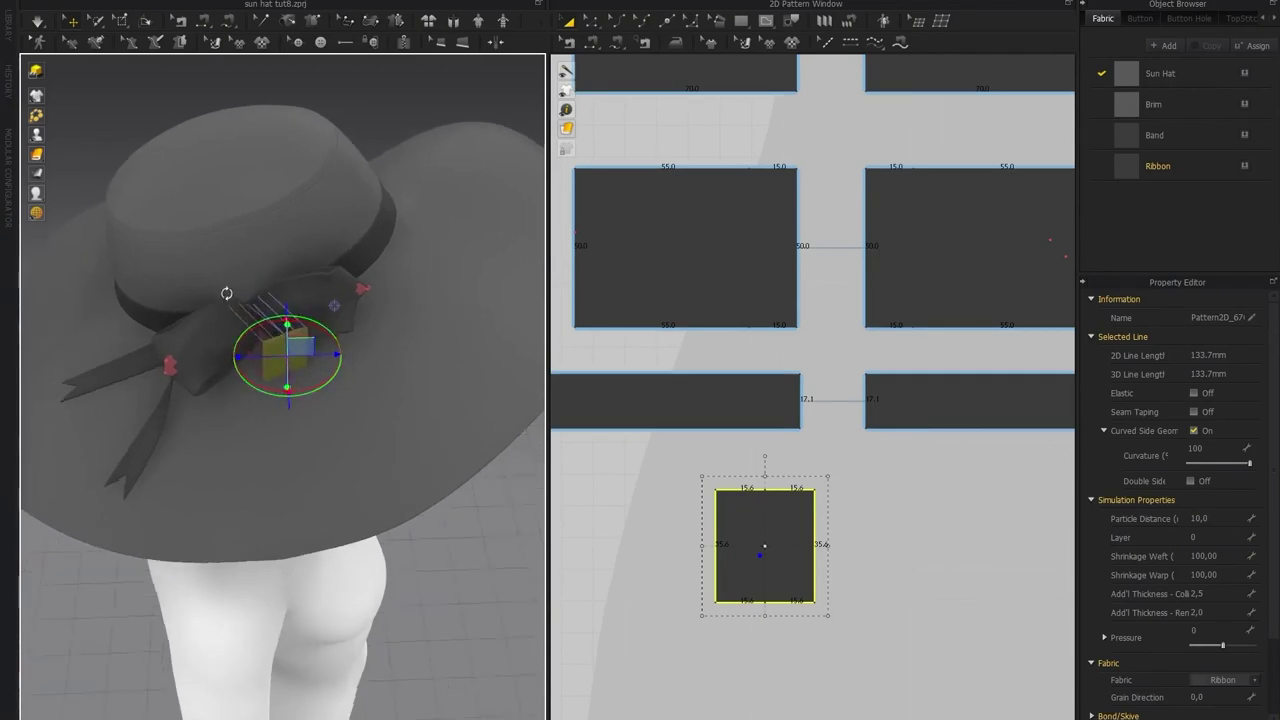
{"action": "right_click_drag", "start_coordinate": [218, 298], "coordinate": [277, 270]}
{"action": "scroll", "coordinate": [234, 260], "scroll_direction": "up", "scroll_amount": 2}
{"action": "left_click", "coordinate": [78, 157]}
{"action": "right_click_drag", "start_coordinate": [272, 225], "coordinate": [301, 274]}
Flip the normals of the knot piece and the two outer bow loop pieces, then clear the selection
{"action": "right_click", "coordinate": [318, 381]}
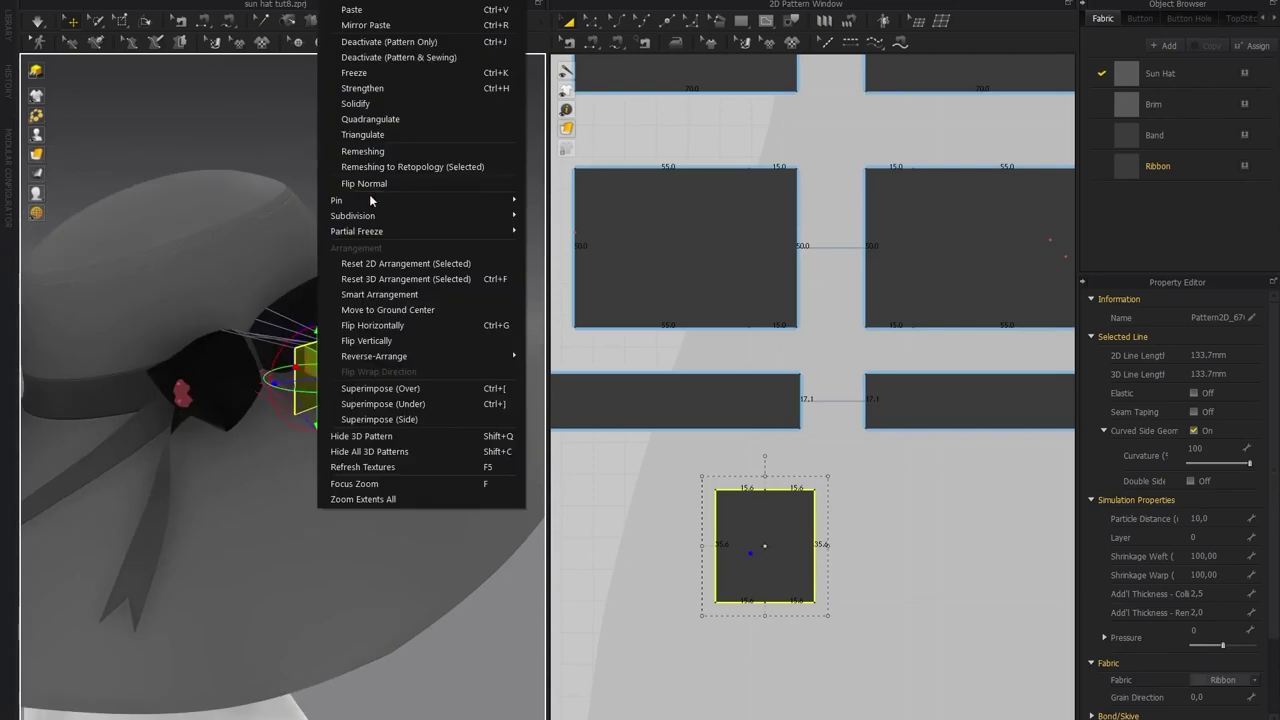
{"action": "left_click", "coordinate": [379, 183]}
{"action": "left_click", "coordinate": [351, 300]}
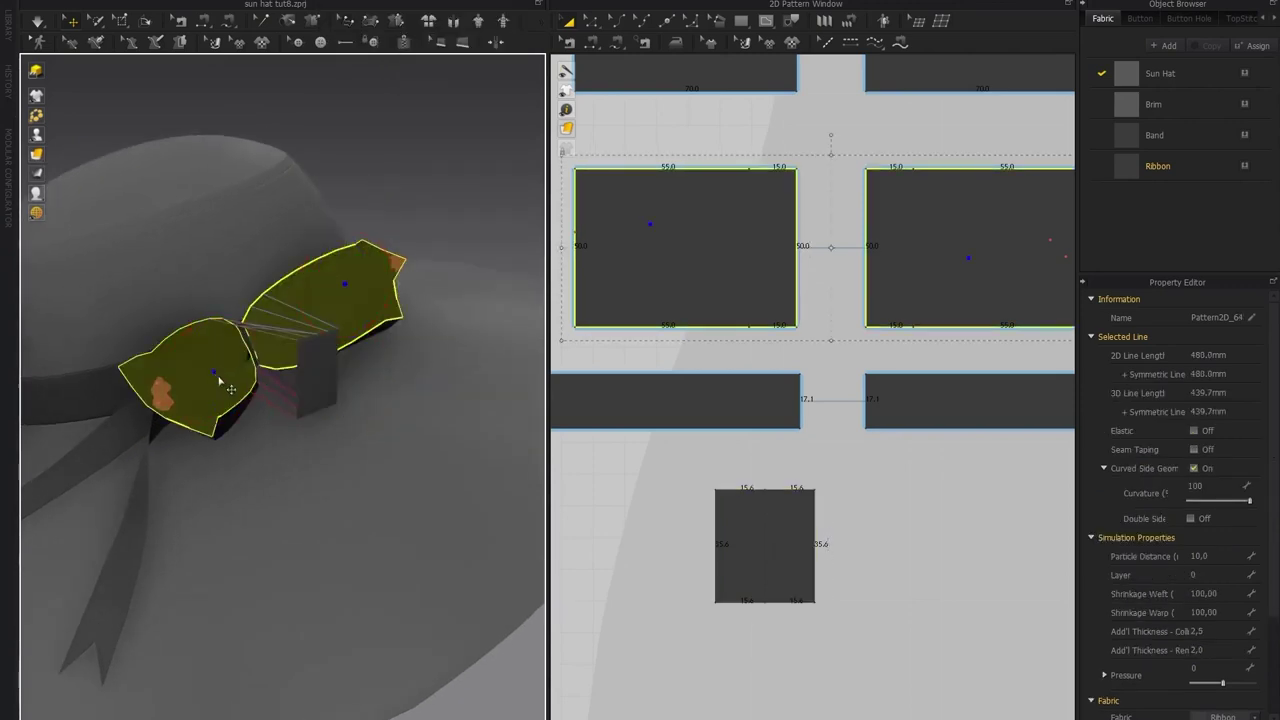
{"action": "right_click", "coordinate": [227, 385]}
{"action": "left_click", "coordinate": [277, 185]}
{"action": "right_click_drag", "start_coordinate": [298, 275], "coordinate": [349, 283]}
{"action": "left_click", "coordinate": [286, 277]}
Simulate the garment to wrap the knot piece around the bow's center, and check the bow from several angles
{"action": "scroll", "coordinate": [288, 277], "scroll_direction": "up", "scroll_amount": 2}
{"action": "middle_click_drag", "start_coordinate": [349, 283], "coordinate": [374, 383]}
{"action": "scroll", "coordinate": [394, 565], "scroll_direction": "up", "scroll_amount": 3}
{"action": "scroll", "coordinate": [394, 565], "scroll_direction": "down", "scroll_amount": 3}
{"action": "key", "text": "space"}
{"action": "scroll", "coordinate": [279, 291], "scroll_direction": "down", "scroll_amount": 3}
{"action": "scroll", "coordinate": [279, 291], "scroll_direction": "down", "scroll_amount": 2}
{"action": "right_click_drag", "start_coordinate": [279, 291], "coordinate": [335, 316]}
{"action": "scroll", "coordinate": [335, 316], "scroll_direction": "up", "scroll_amount": 3}
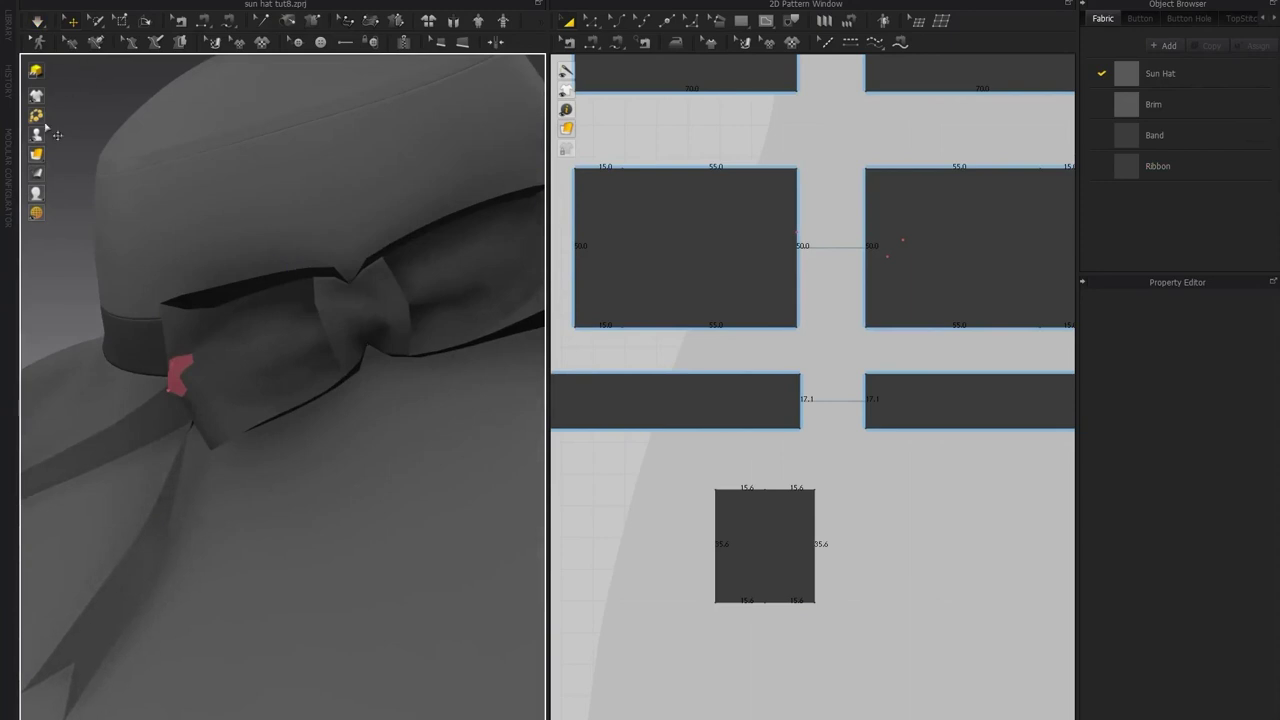
{"action": "scroll", "coordinate": [325, 260], "scroll_direction": "down", "scroll_amount": 5}
{"action": "right_click_drag", "start_coordinate": [318, 255], "coordinate": [480, 176]}
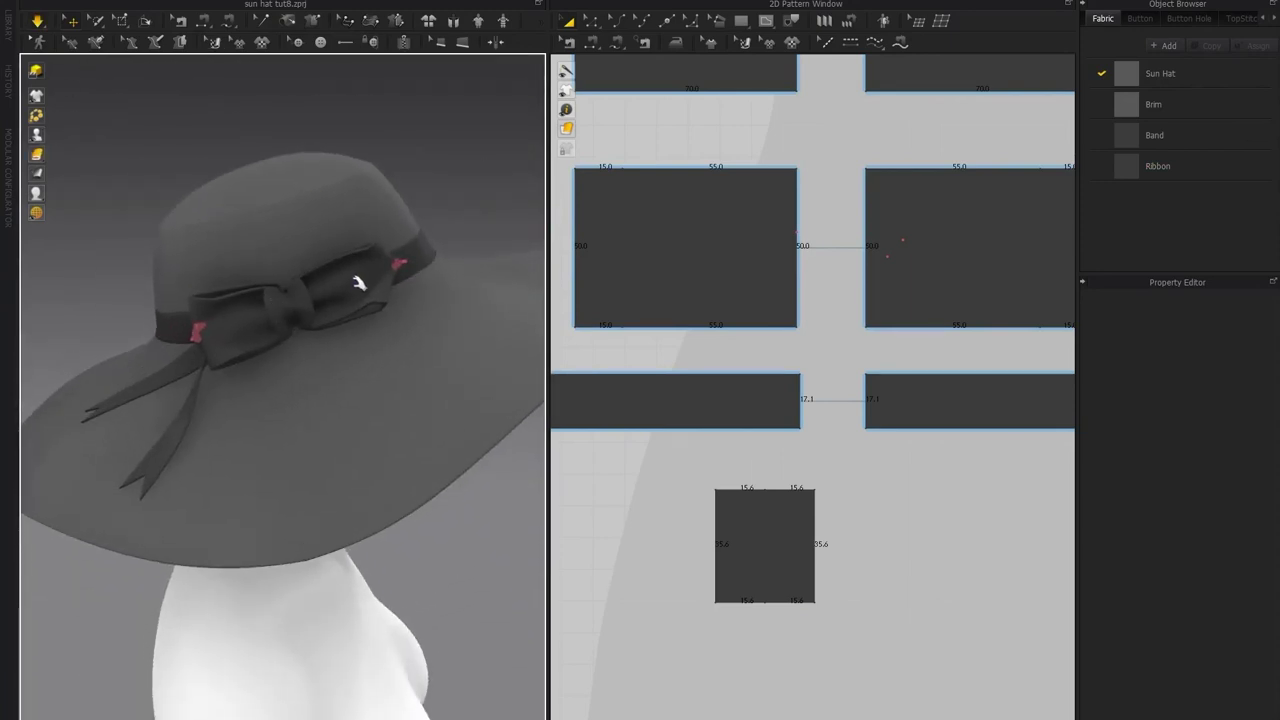
Delete all pins holding the bow to the hat
{"action": "left_click", "coordinate": [118, 22]}
{"action": "scroll", "coordinate": [426, 256], "scroll_direction": "up", "scroll_amount": 1}
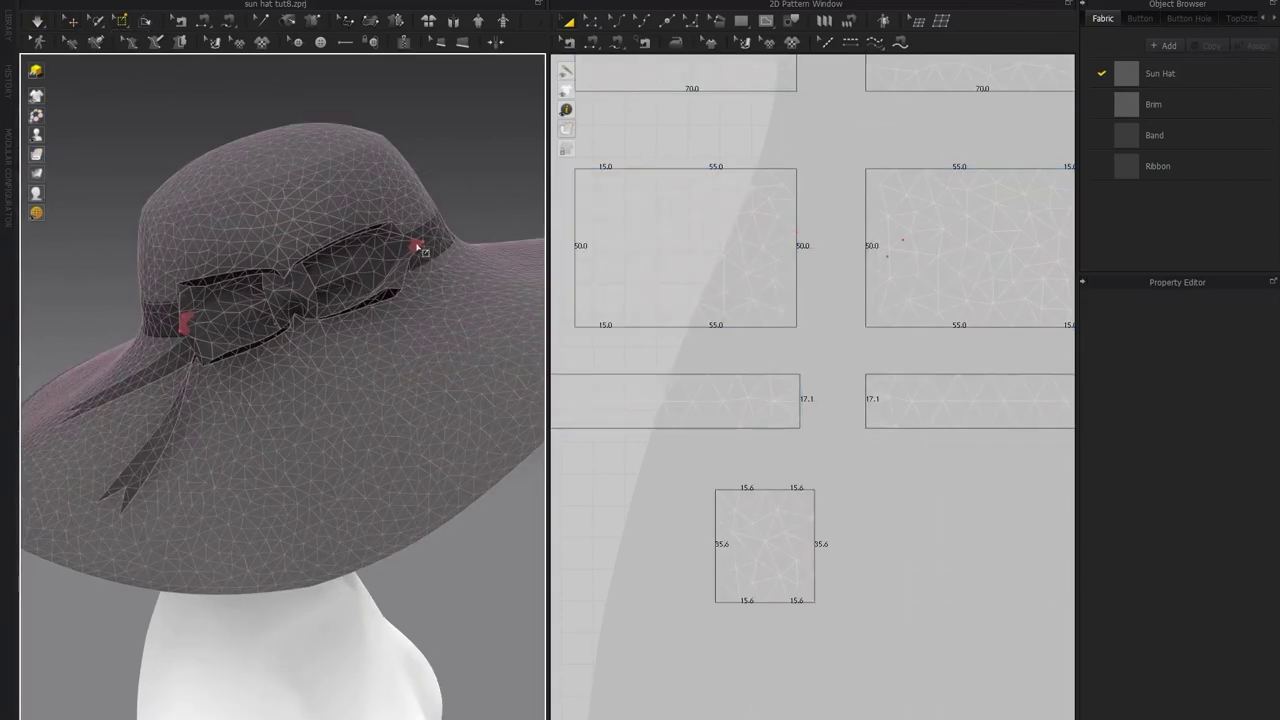
{"action": "right_click", "coordinate": [377, 278]}
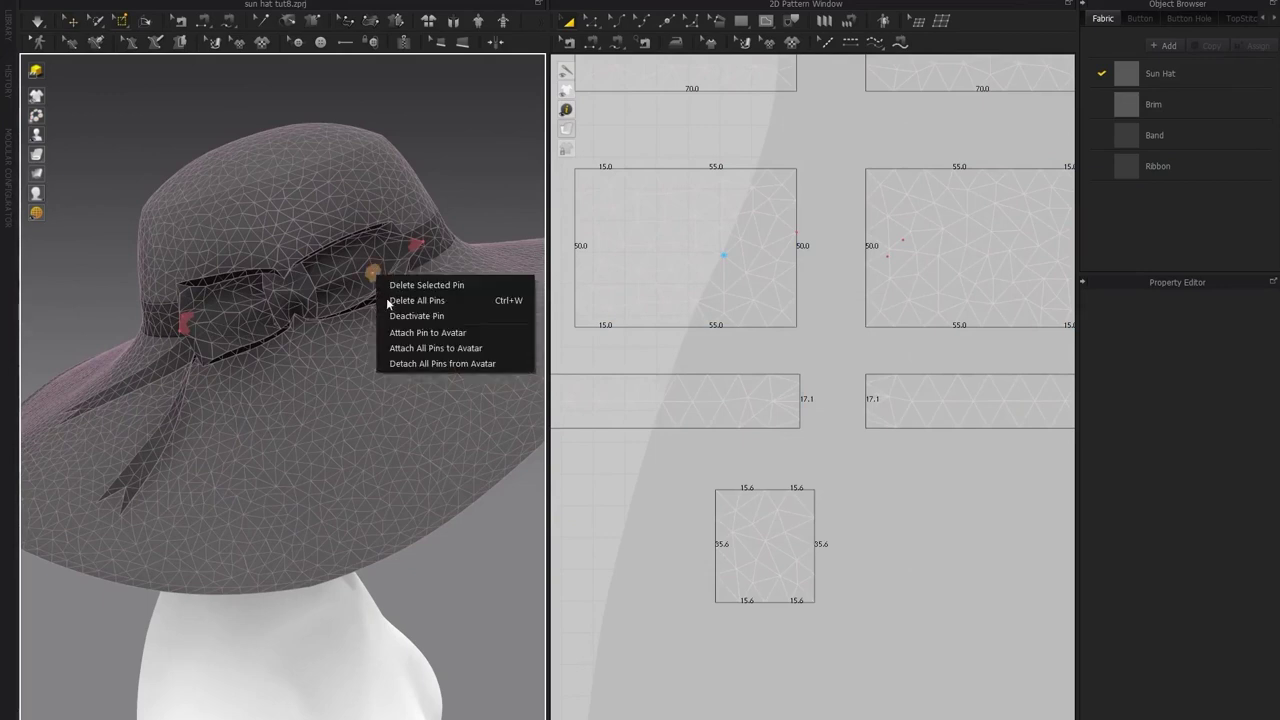
{"action": "left_click", "coordinate": [422, 301]}
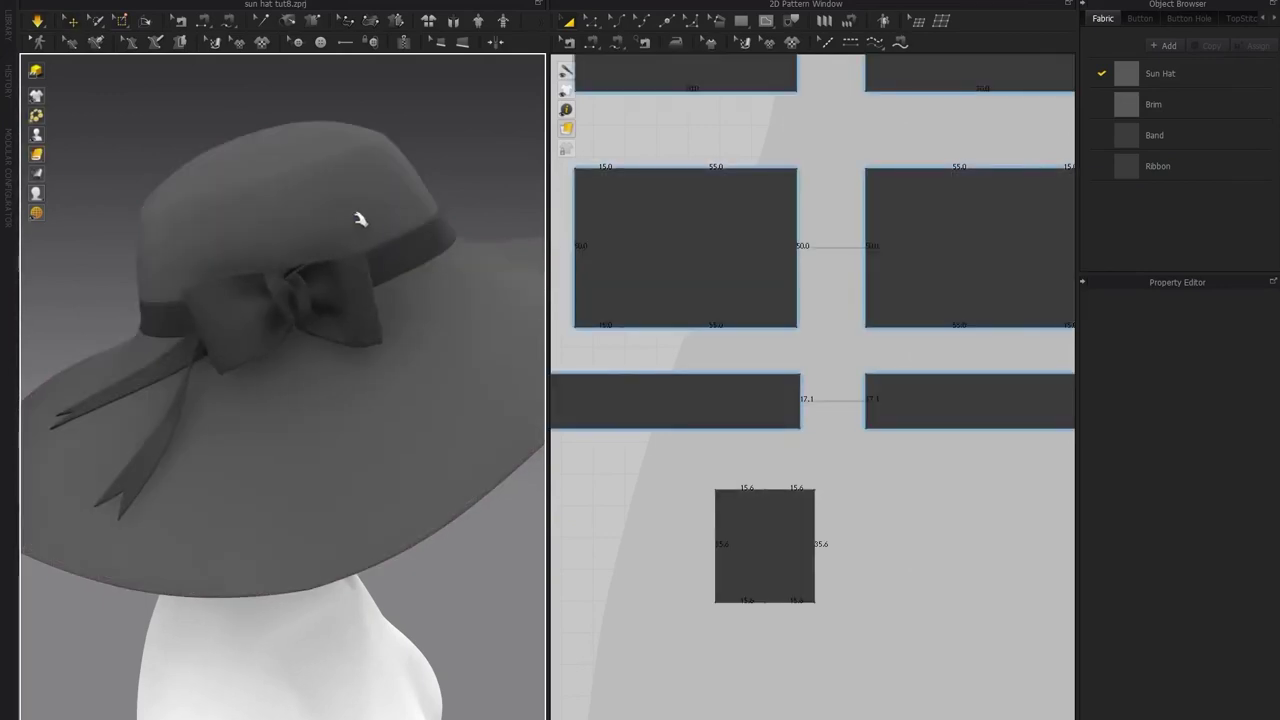
Pull on the released bow loops during simulation to adjust how they hang around the knot
{"action": "right_click_drag", "start_coordinate": [287, 240], "coordinate": [349, 303]}
{"action": "left_click", "coordinate": [368, 273]}
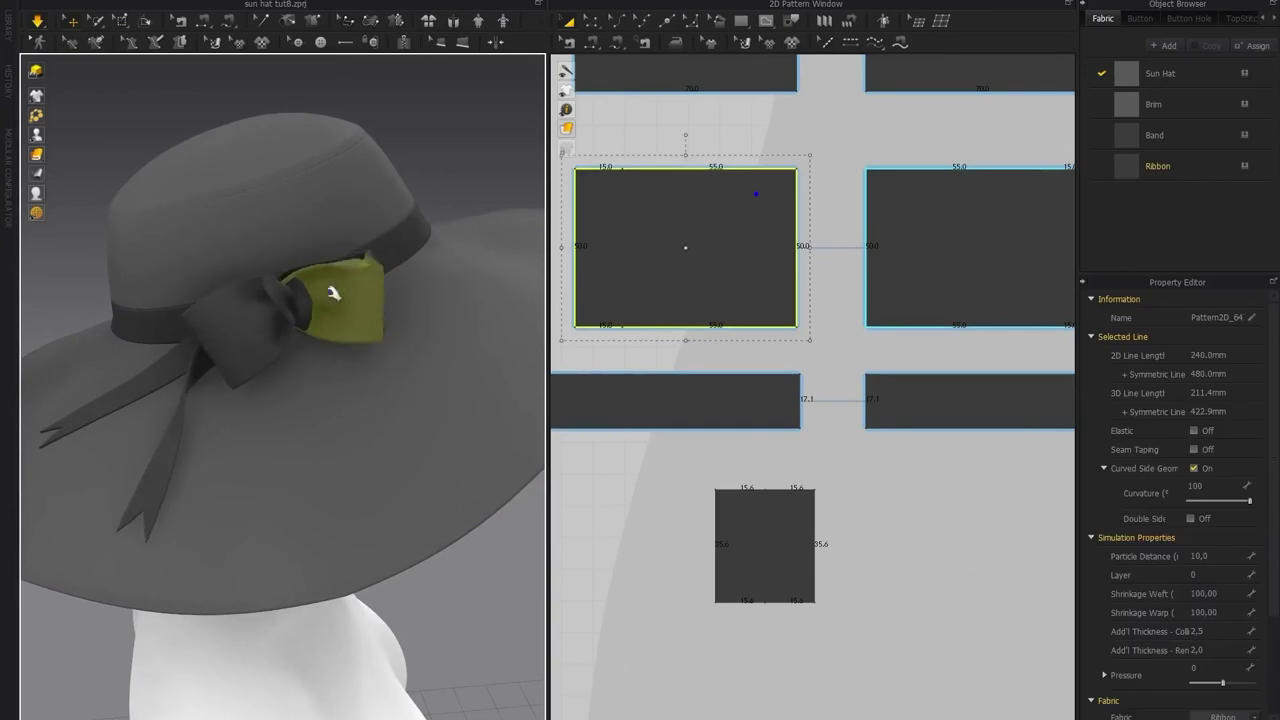
{"action": "left_click", "coordinate": [250, 316]}
{"action": "left_click", "coordinate": [351, 302]}
{"action": "left_click", "coordinate": [403, 203]}
{"action": "right_click_drag", "start_coordinate": [403, 203], "coordinate": [283, 275]}
{"action": "left_click_drag", "start_coordinate": [282, 378], "coordinate": [335, 352]}
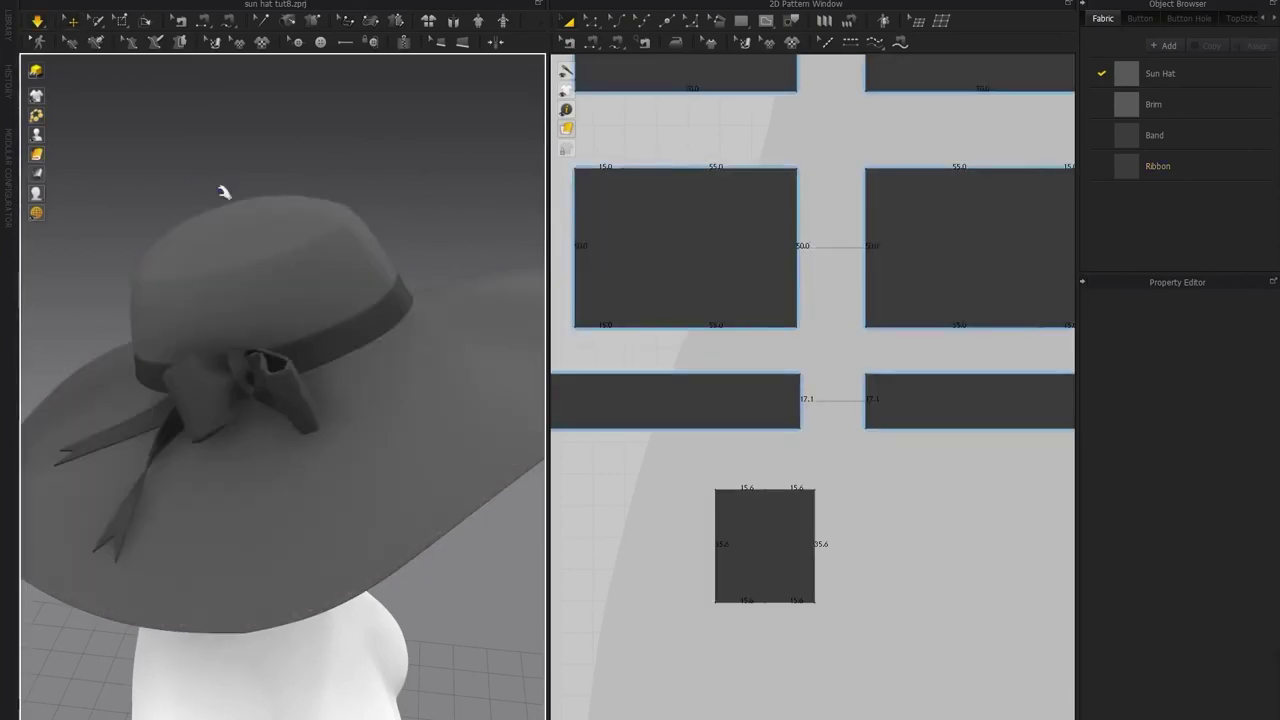
{"action": "right_click_drag", "start_coordinate": [224, 190], "coordinate": [278, 150]}
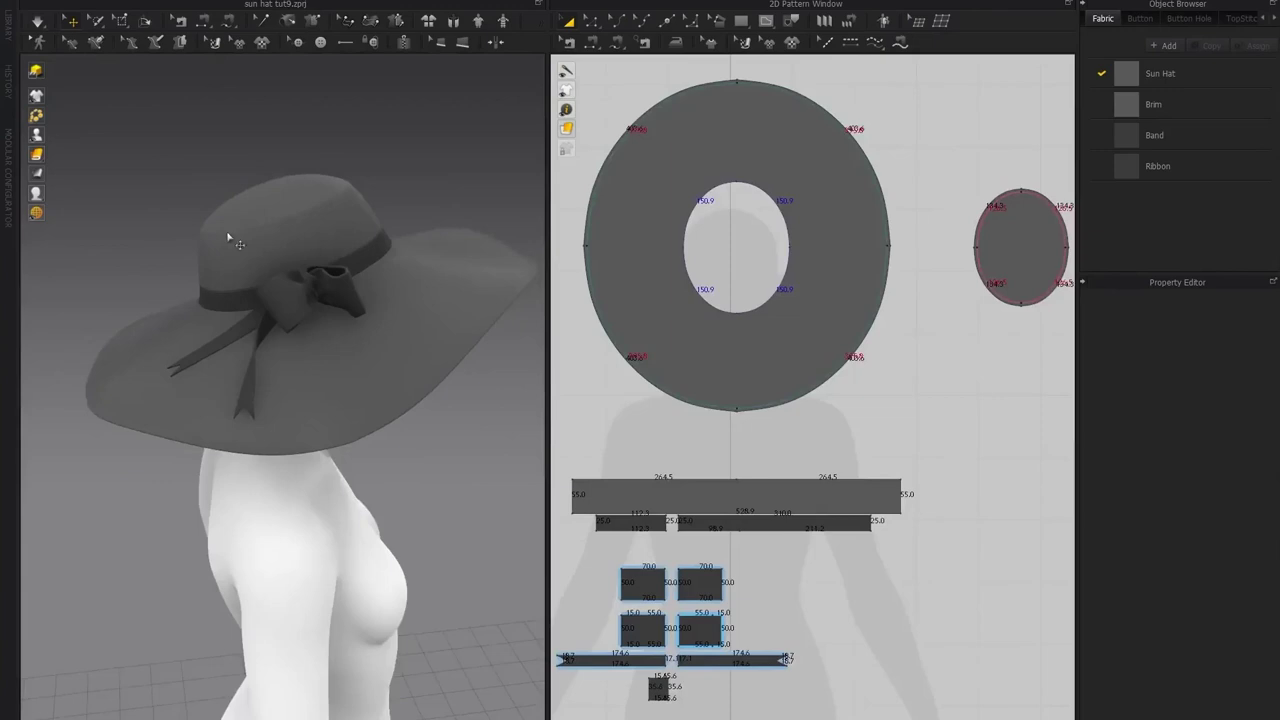
Pin a small area on the outer end of the bow loop farther from the tails, and run the simulation
{"action": "right_click_drag", "start_coordinate": [385, 292], "coordinate": [320, 334]}
{"action": "scroll", "coordinate": [300, 330], "scroll_direction": "up", "scroll_amount": 3}
{"action": "right_click_drag", "start_coordinate": [246, 316], "coordinate": [352, 317]}
{"action": "scroll", "coordinate": [340, 340], "scroll_direction": "up", "scroll_amount": 3}
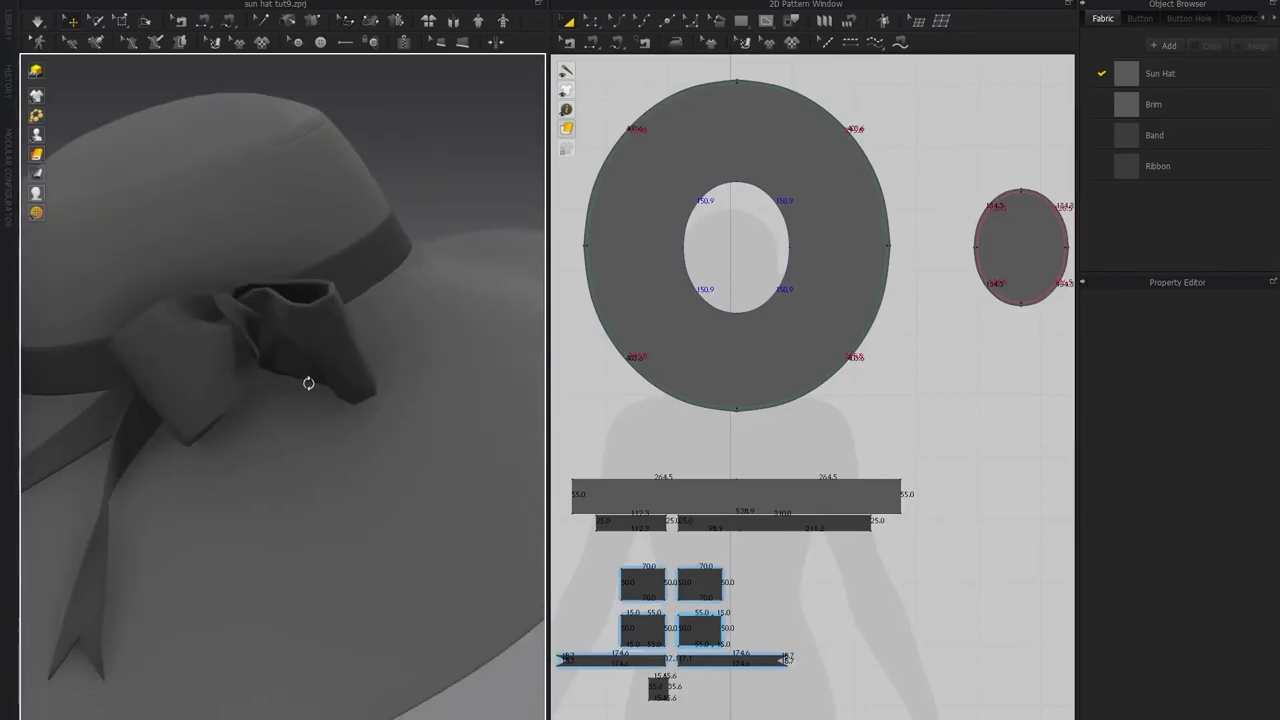
{"action": "left_click", "coordinate": [123, 23]}
{"action": "scroll", "coordinate": [350, 190], "scroll_direction": "down", "scroll_amount": 3}
{"action": "right_click_drag", "start_coordinate": [477, 140], "coordinate": [367, 210]}
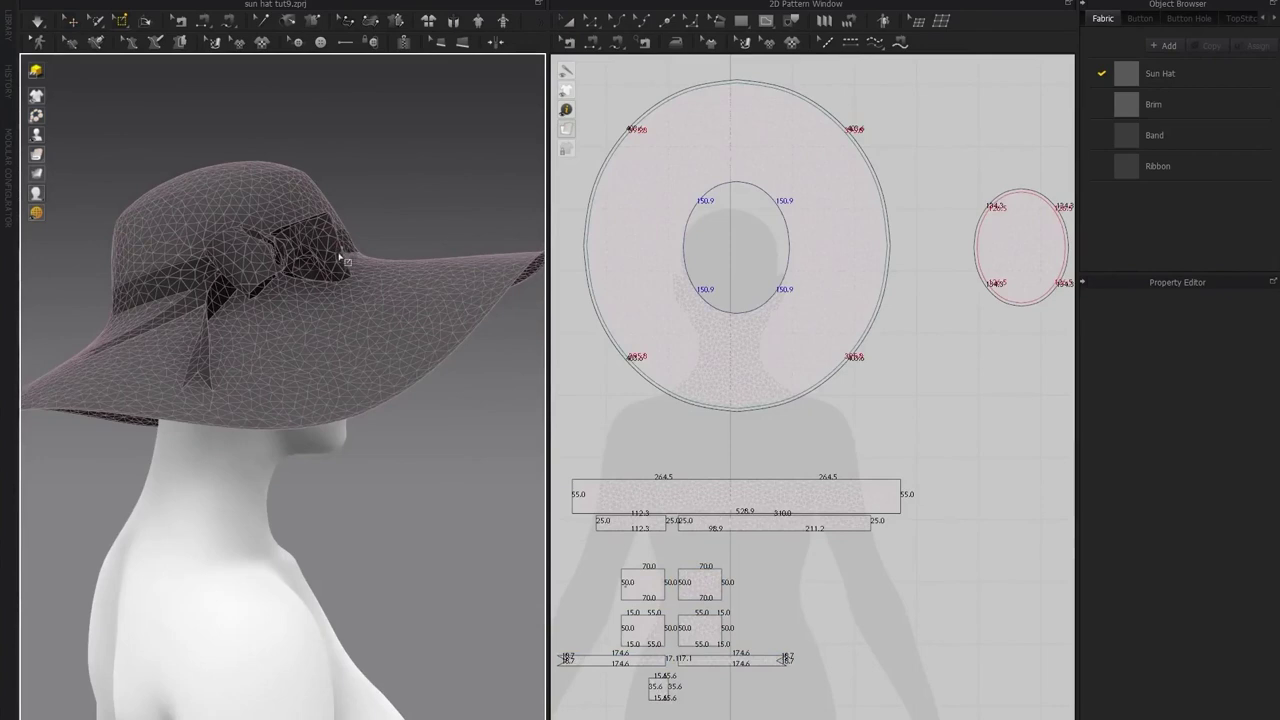
{"action": "scroll", "coordinate": [338, 247], "scroll_direction": "up", "scroll_amount": 5}
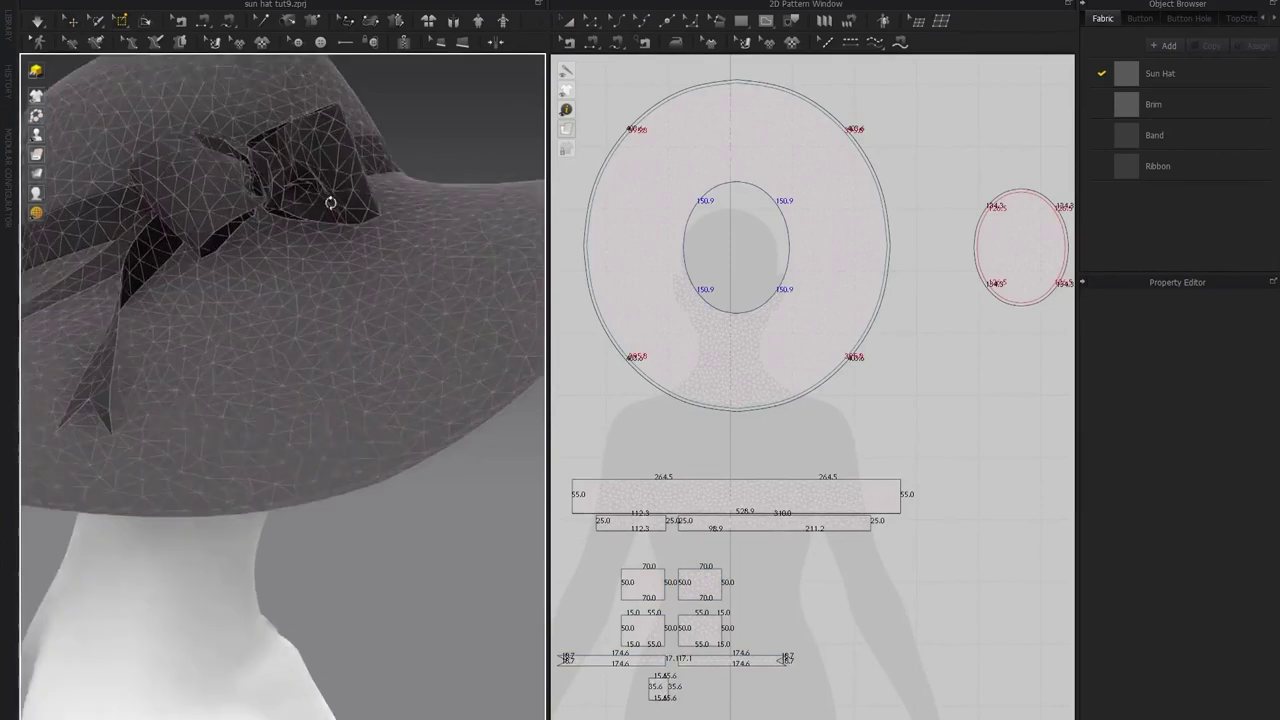
{"action": "left_click", "coordinate": [228, 145]}
{"action": "right_click_drag", "start_coordinate": [228, 145], "coordinate": [255, 213]}
{"action": "key", "text": "space"}
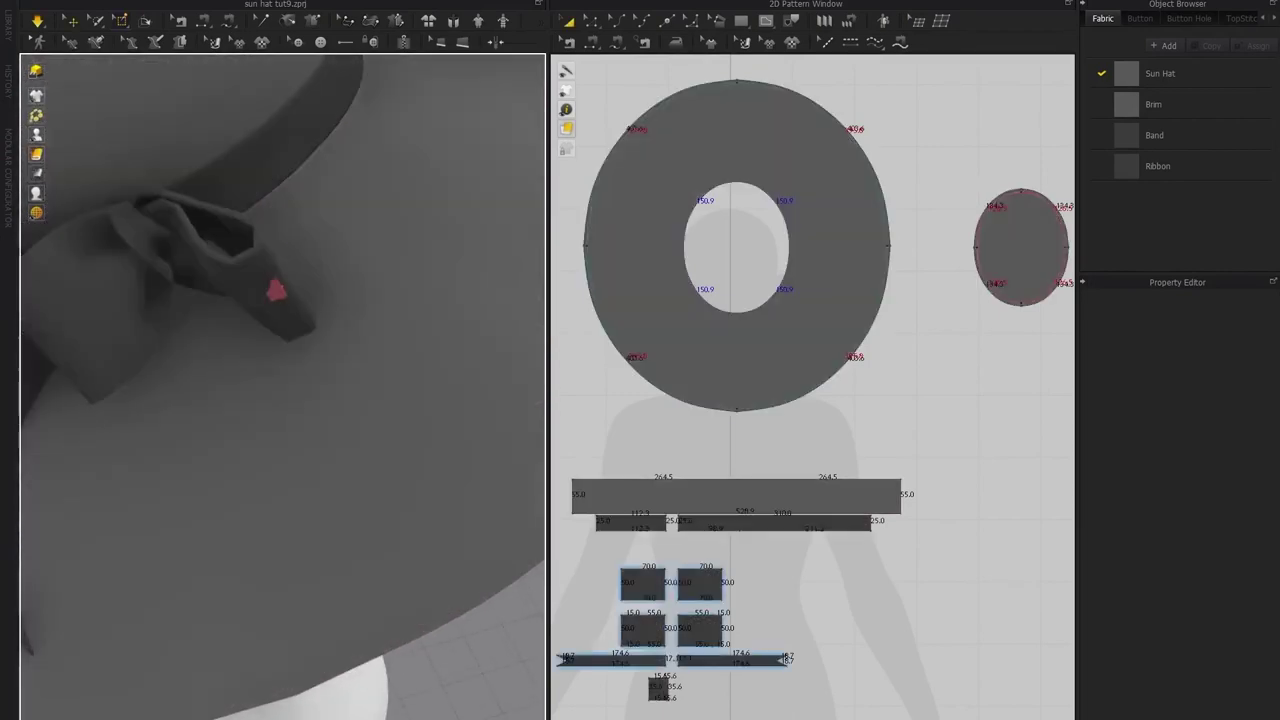
Move the pinned loop end up and in toward the hat band while simulating
{"action": "left_click", "coordinate": [120, 20]}
{"action": "left_click_drag", "start_coordinate": [278, 290], "coordinate": [323, 171]}
{"action": "right_click_drag", "start_coordinate": [325, 173], "coordinate": [305, 319]}
{"action": "left_click_drag", "start_coordinate": [382, 258], "coordinate": [446, 241]}
{"action": "right_click_drag", "start_coordinate": [400, 236], "coordinate": [225, 190]}
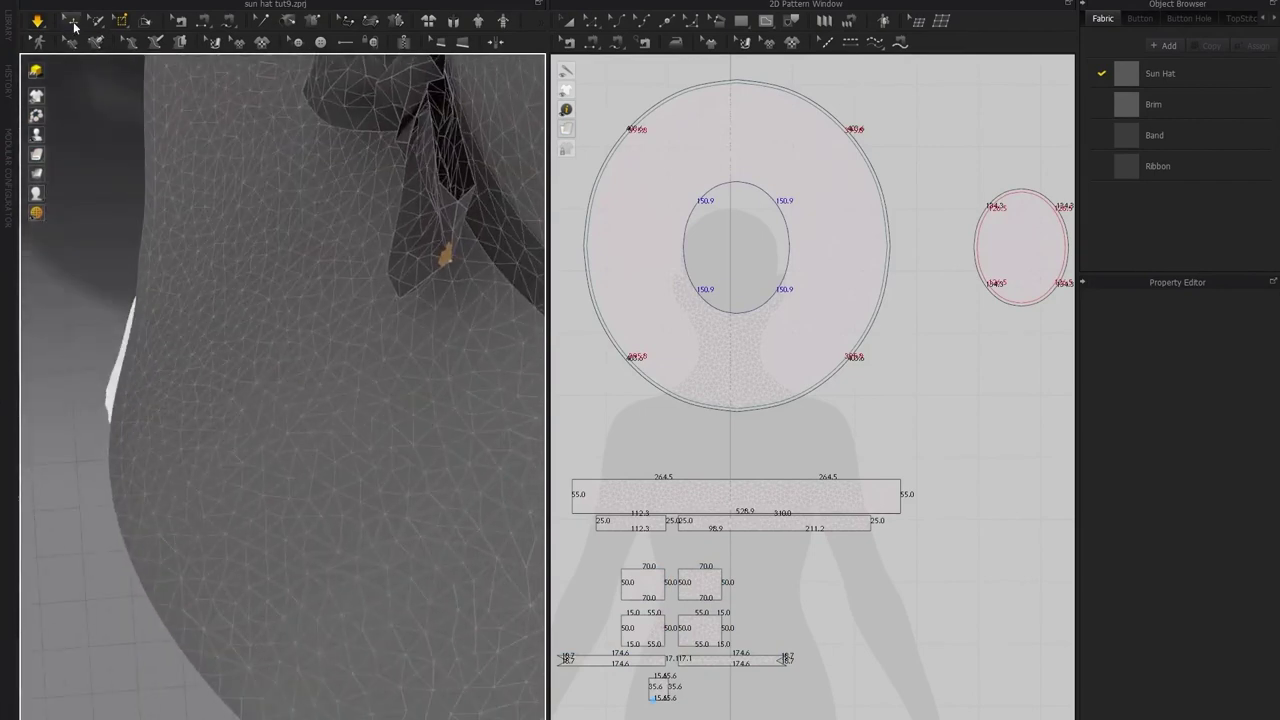
{"action": "key", "text": "space"}
Tug the pinned loop's fabric toward the band to open it up, and inspect the bow from the side
{"action": "left_click", "coordinate": [435, 249]}
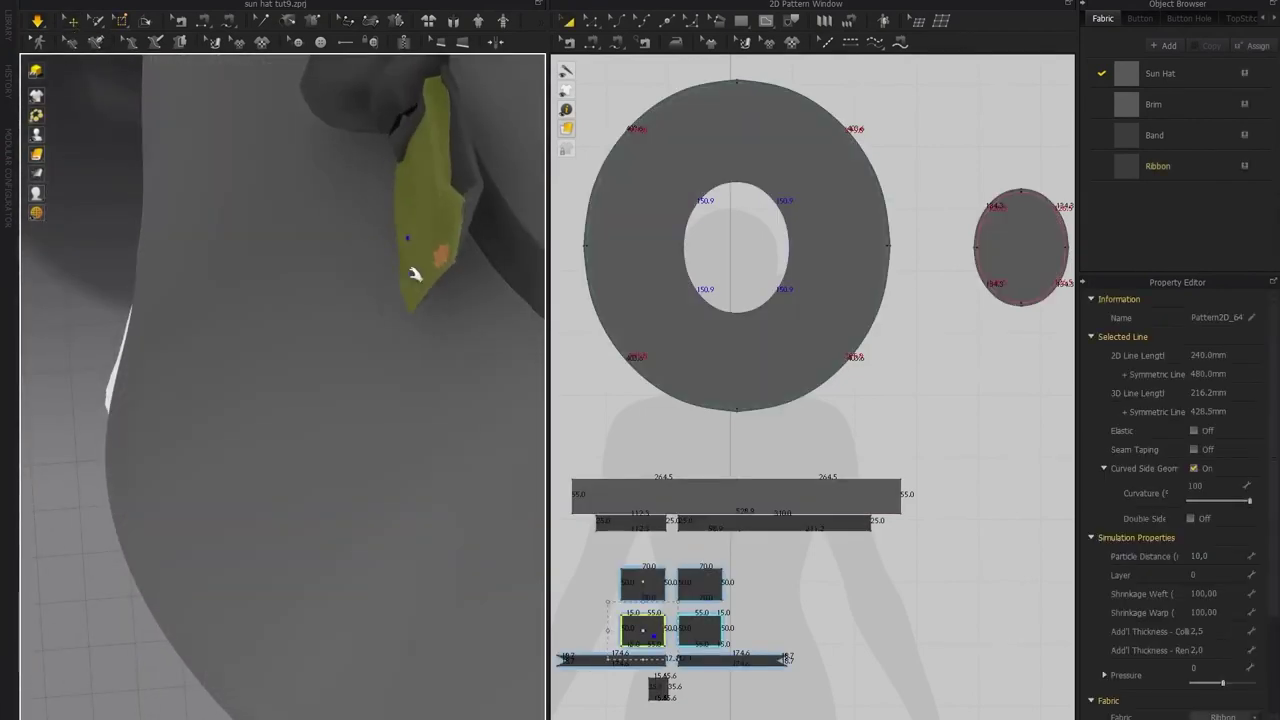
{"action": "left_click_drag", "start_coordinate": [419, 292], "coordinate": [446, 294]}
{"action": "right_click_drag", "start_coordinate": [430, 280], "coordinate": [136, 258]}
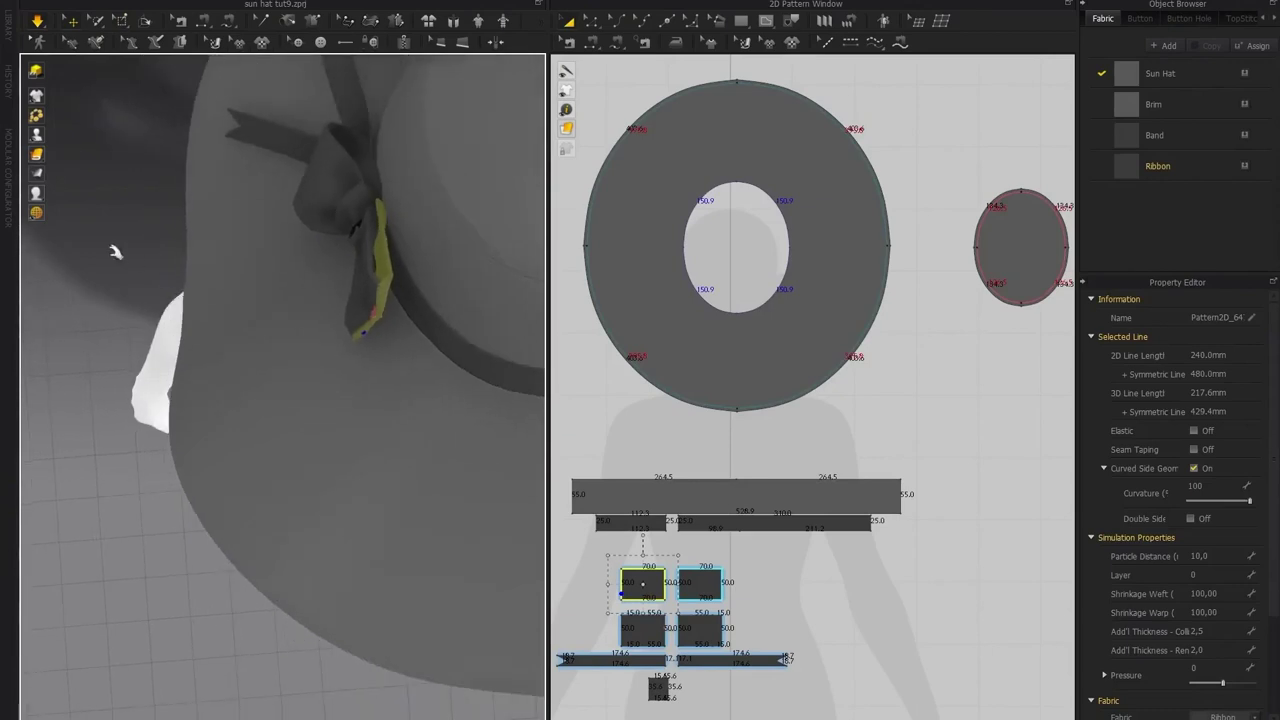
{"action": "left_click", "coordinate": [136, 258]}
{"action": "scroll", "coordinate": [263, 291], "scroll_direction": "down", "scroll_amount": 4}
{"action": "right_click_drag", "start_coordinate": [263, 291], "coordinate": [389, 171]}
{"action": "middle_click_drag", "start_coordinate": [389, 171], "coordinate": [303, 463]}
{"action": "right_click_drag", "start_coordinate": [303, 463], "coordinate": [272, 314]}
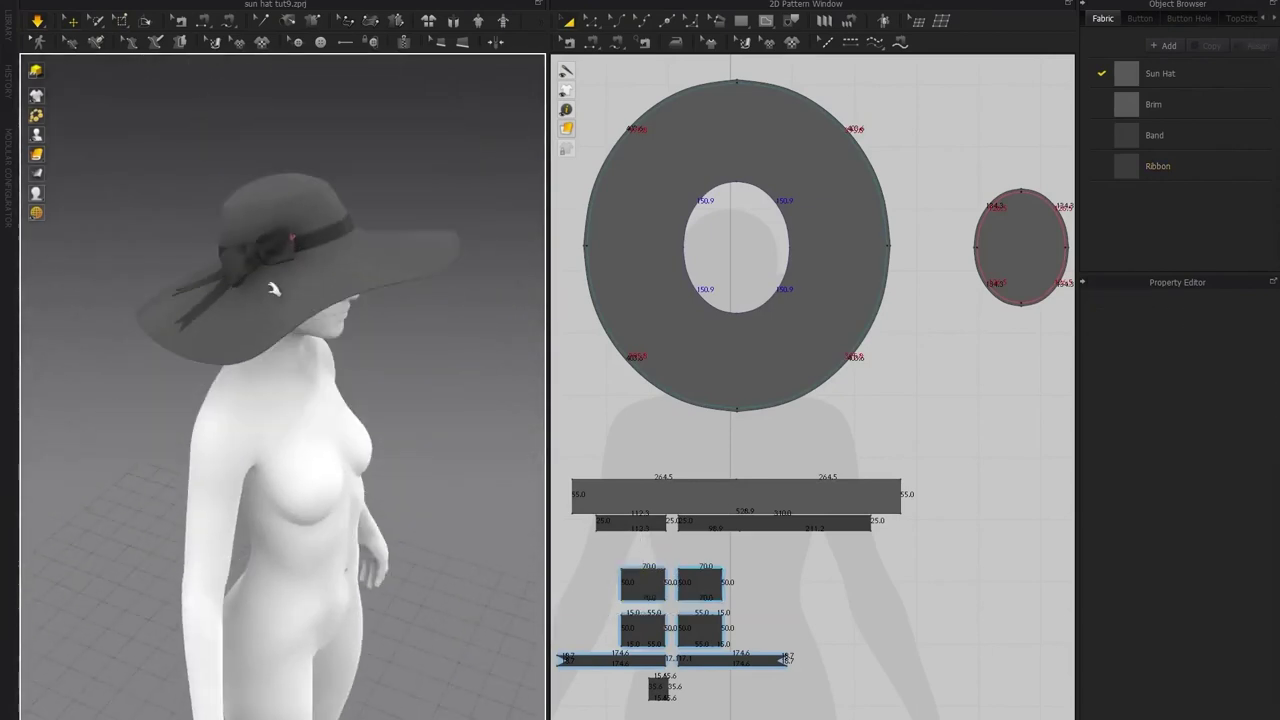
{"action": "scroll", "coordinate": [280, 200], "scroll_direction": "up", "scroll_amount": 3}
{"action": "middle_click_drag", "start_coordinate": [280, 200], "coordinate": [328, 314]}
{"action": "scroll", "coordinate": [328, 314], "scroll_direction": "up", "scroll_amount": 4}
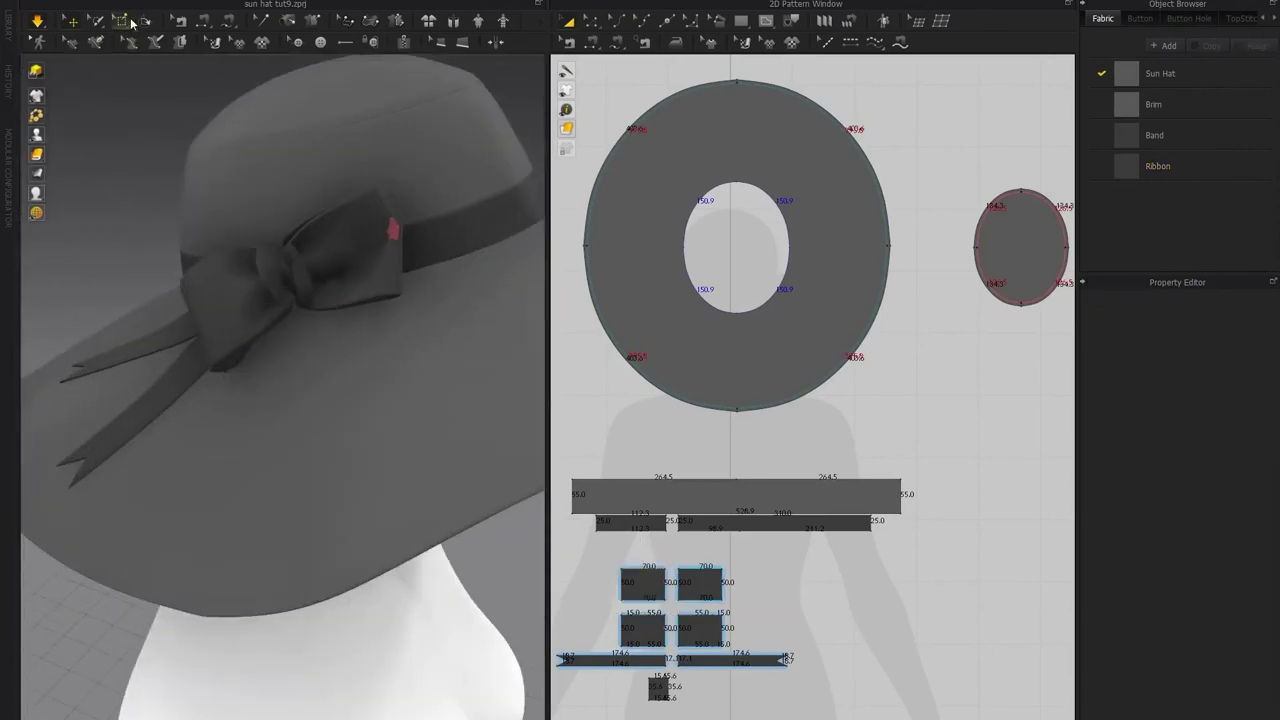
Shift the loop's pin slightly closer to the crown to refine how the loop lies against the band
{"action": "left_click", "coordinate": [122, 20]}
{"action": "right_click_drag", "start_coordinate": [322, 240], "coordinate": [404, 248]}
{"action": "key", "text": "q"}
{"action": "right_click_drag", "start_coordinate": [240, 200], "coordinate": [352, 292]}
{"action": "right_click_drag", "start_coordinate": [409, 337], "coordinate": [458, 371]}
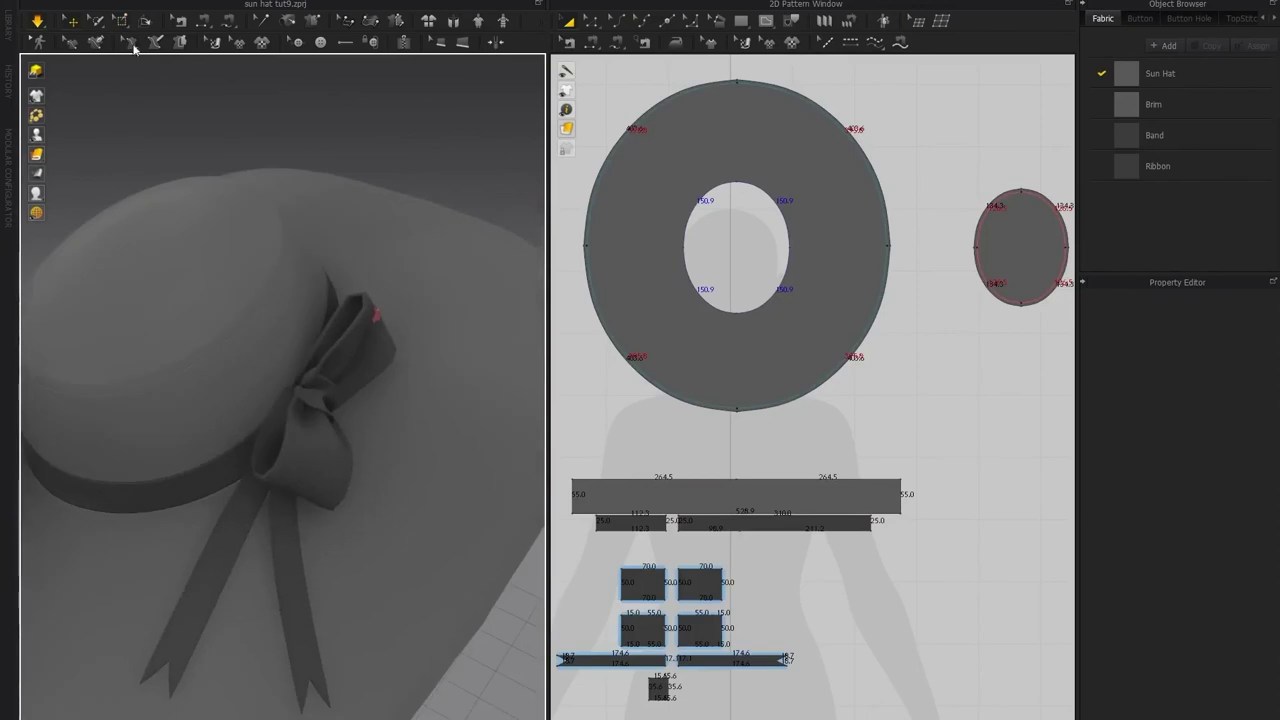
{"action": "left_click", "coordinate": [122, 20]}
{"action": "mouse_move", "coordinate": [372, 323]}
{"action": "left_mouse_down"}
{"action": "mouse_move", "coordinate": [361, 329]}
{"action": "mouse_move", "coordinate": [353, 313]}
{"action": "left_mouse_up"}
{"action": "right_click_drag", "start_coordinate": [341, 328], "coordinate": [180, 312]}
{"action": "left_click", "coordinate": [226, 148]}
{"action": "scroll", "coordinate": [226, 148], "scroll_direction": "up", "scroll_amount": 2}
{"action": "left_click", "coordinate": [74, 22]}
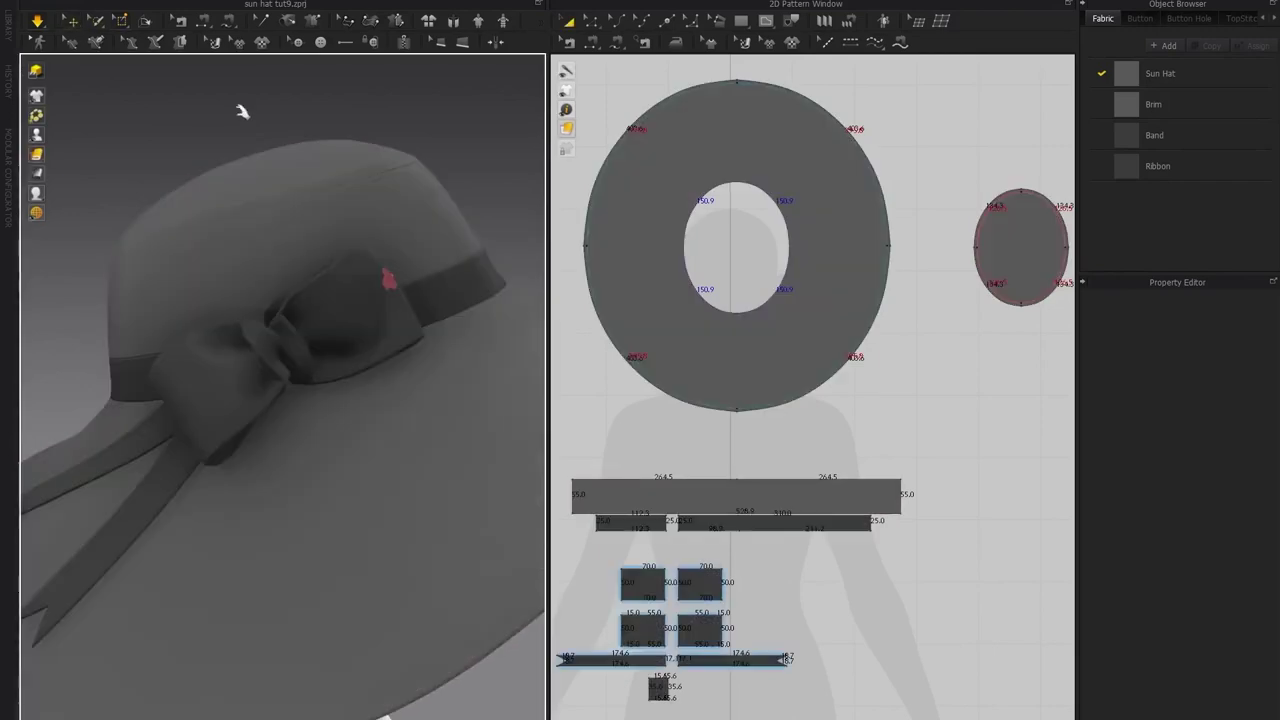
Inspect the bow, its center knot and the crown from close up and from farther away
{"action": "right_click_drag", "start_coordinate": [303, 289], "coordinate": [363, 261]}
{"action": "scroll", "coordinate": [238, 307], "scroll_direction": "down", "scroll_amount": 4}
{"action": "right_click_drag", "start_coordinate": [180, 322], "coordinate": [209, 337]}
{"action": "scroll", "coordinate": [228, 287], "scroll_direction": "up", "scroll_amount": 3}
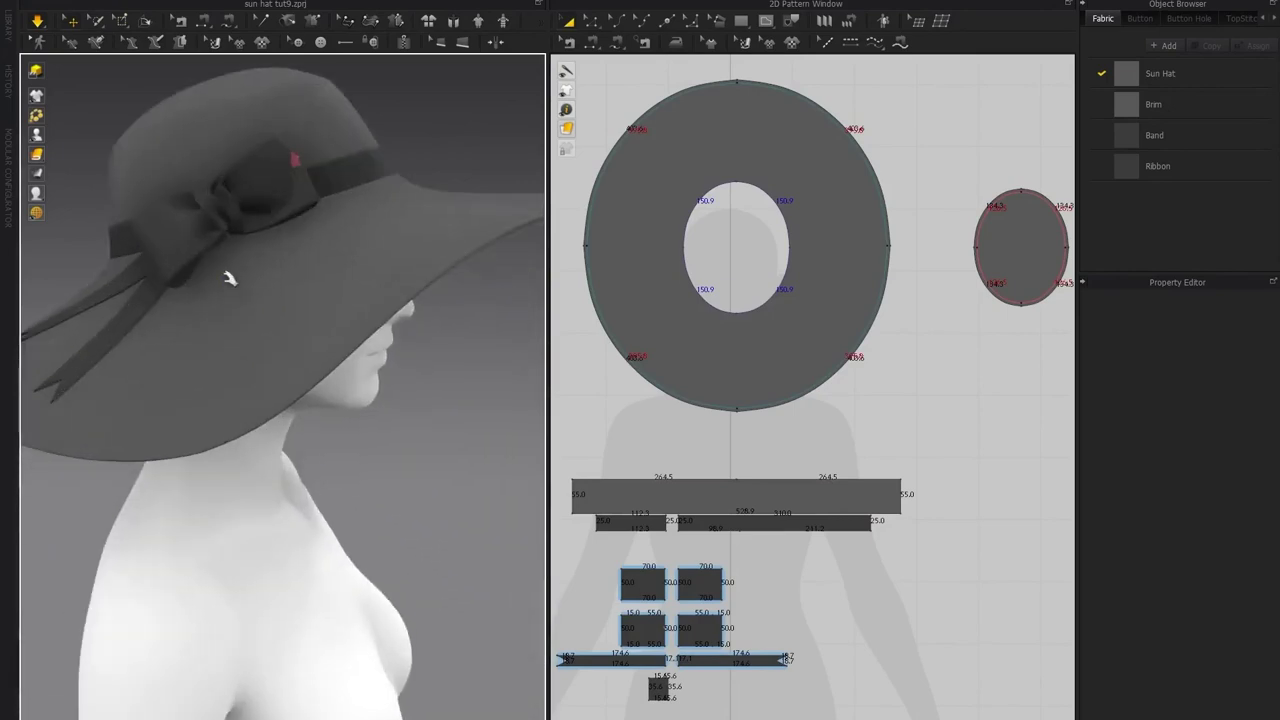
{"action": "middle_click_drag", "start_coordinate": [229, 287], "coordinate": [297, 349]}
{"action": "scroll", "coordinate": [304, 361], "scroll_direction": "up", "scroll_amount": 4}
{"action": "right_click_drag", "start_coordinate": [314, 299], "coordinate": [262, 309]}
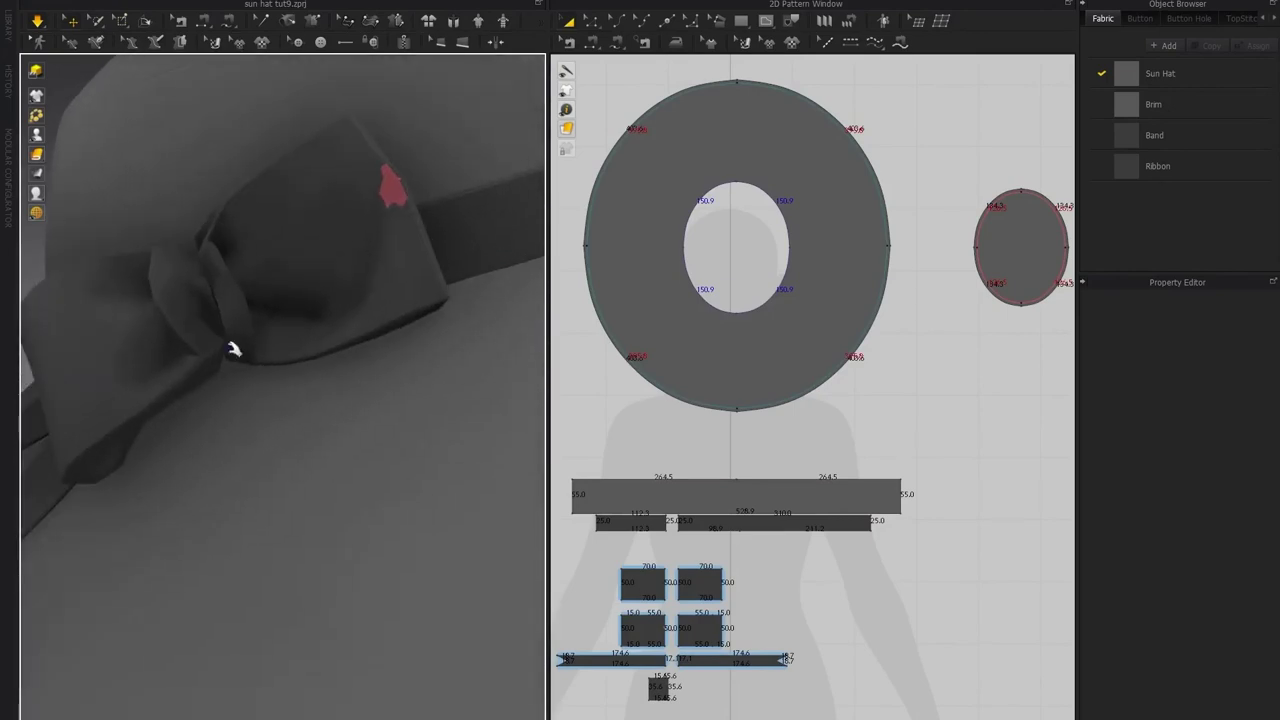
{"action": "left_click", "coordinate": [210, 345]}
{"action": "scroll", "coordinate": [246, 377], "scroll_direction": "down", "scroll_amount": 5}
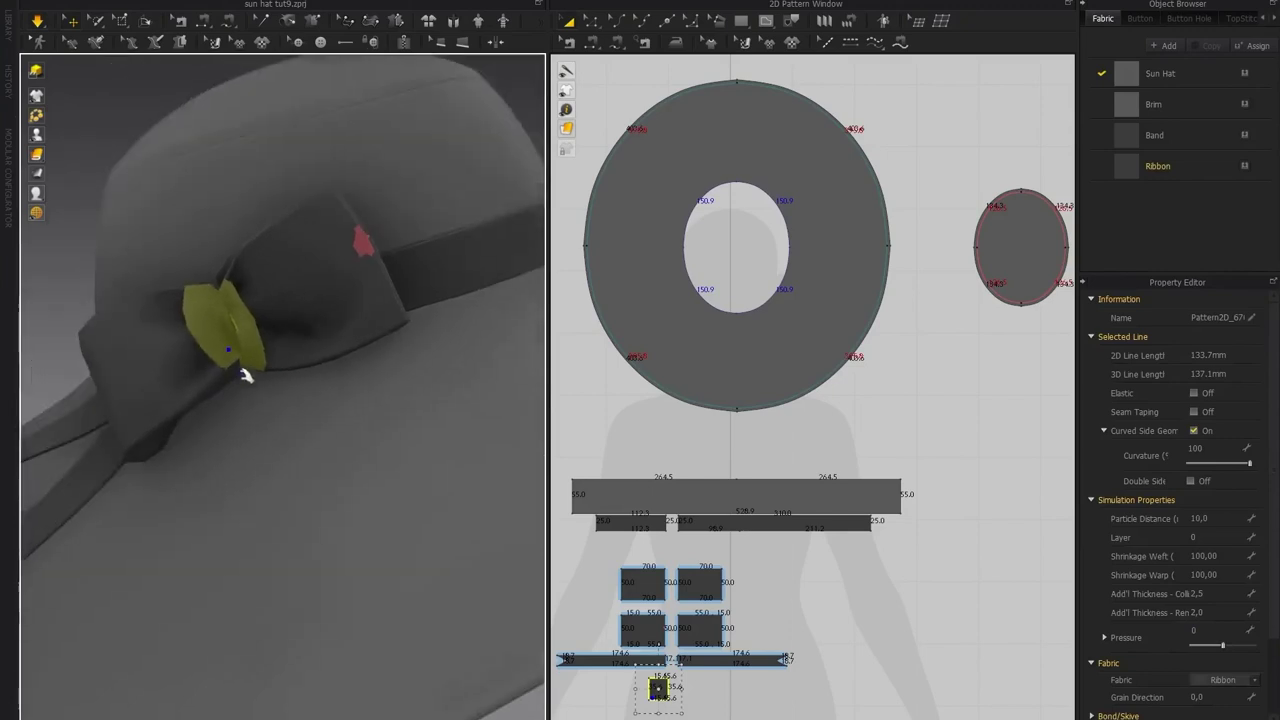
{"action": "left_click", "coordinate": [180, 230]}
{"action": "scroll", "coordinate": [180, 230], "scroll_direction": "down", "scroll_amount": 3}
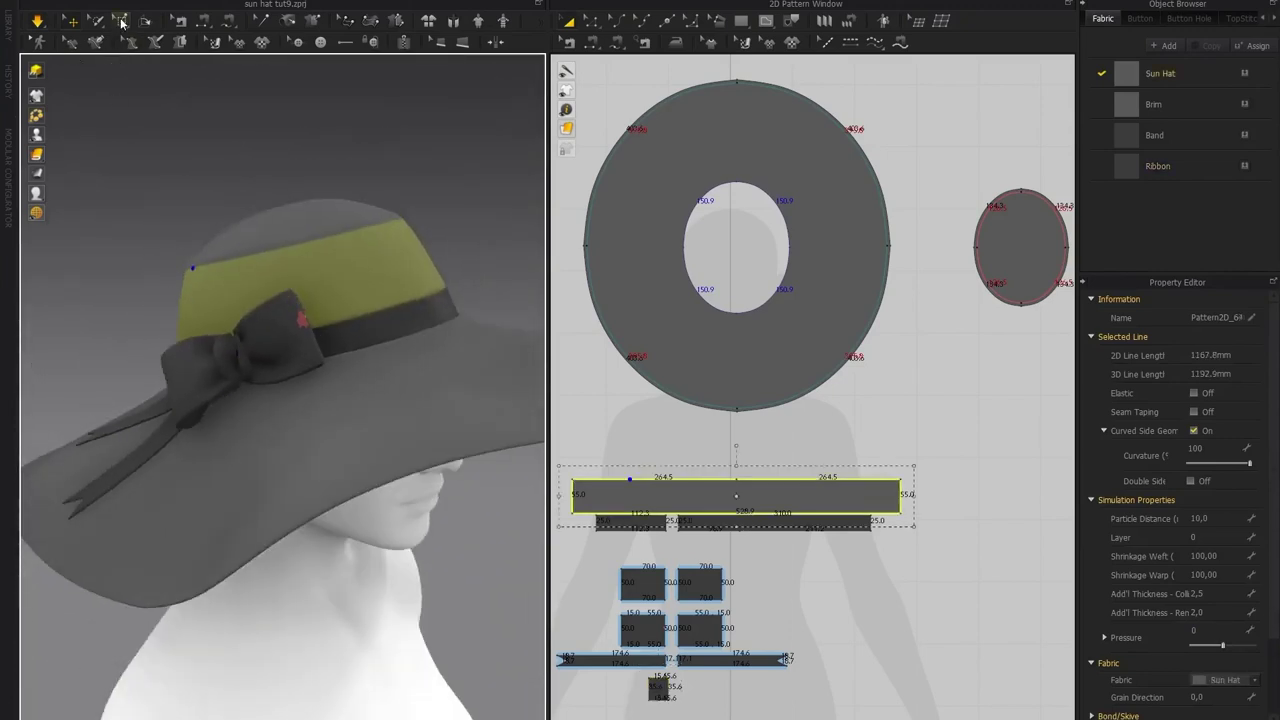
Delete the pin from the bow loop and run the simulation so the bow settles freely
{"action": "left_click", "coordinate": [119, 22]}
{"action": "right_click", "coordinate": [303, 319]}
{"action": "left_click", "coordinate": [330, 333]}
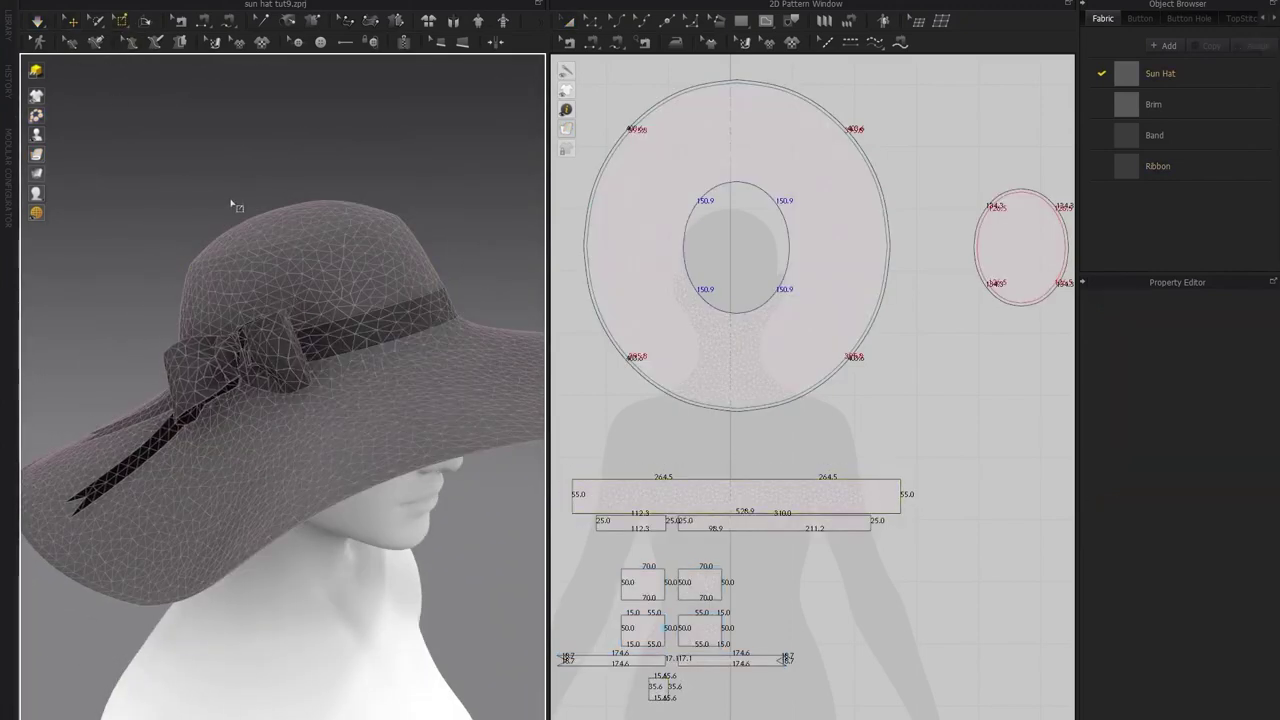
{"action": "key", "text": "space"}
Examine the draped hat on the avatar from the front, back and side to judge its shape and brim size
{"action": "mouse_move", "coordinate": [200, 206]}
{"action": "right_mouse_down"}
{"action": "mouse_move", "coordinate": [286, 264]}
{"action": "mouse_move", "coordinate": [315, 265]}
{"action": "right_mouse_up"}
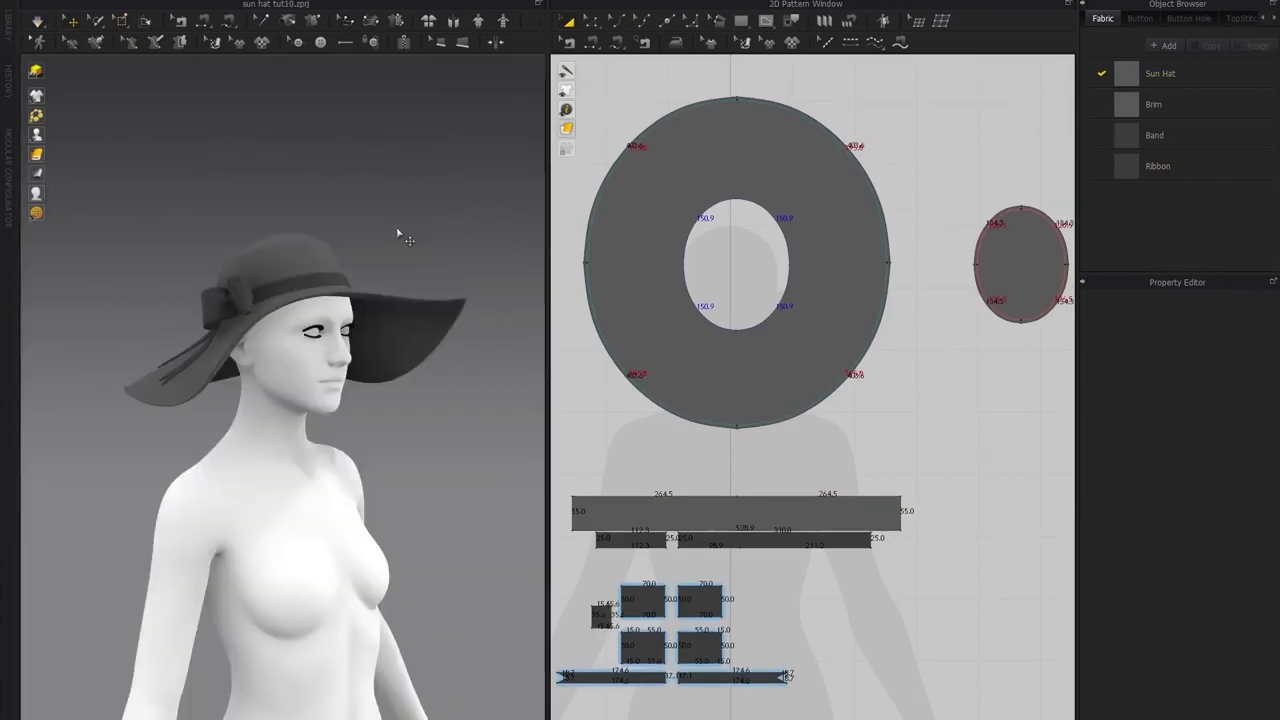
{"action": "right_click_drag", "start_coordinate": [397, 232], "coordinate": [315, 311]}
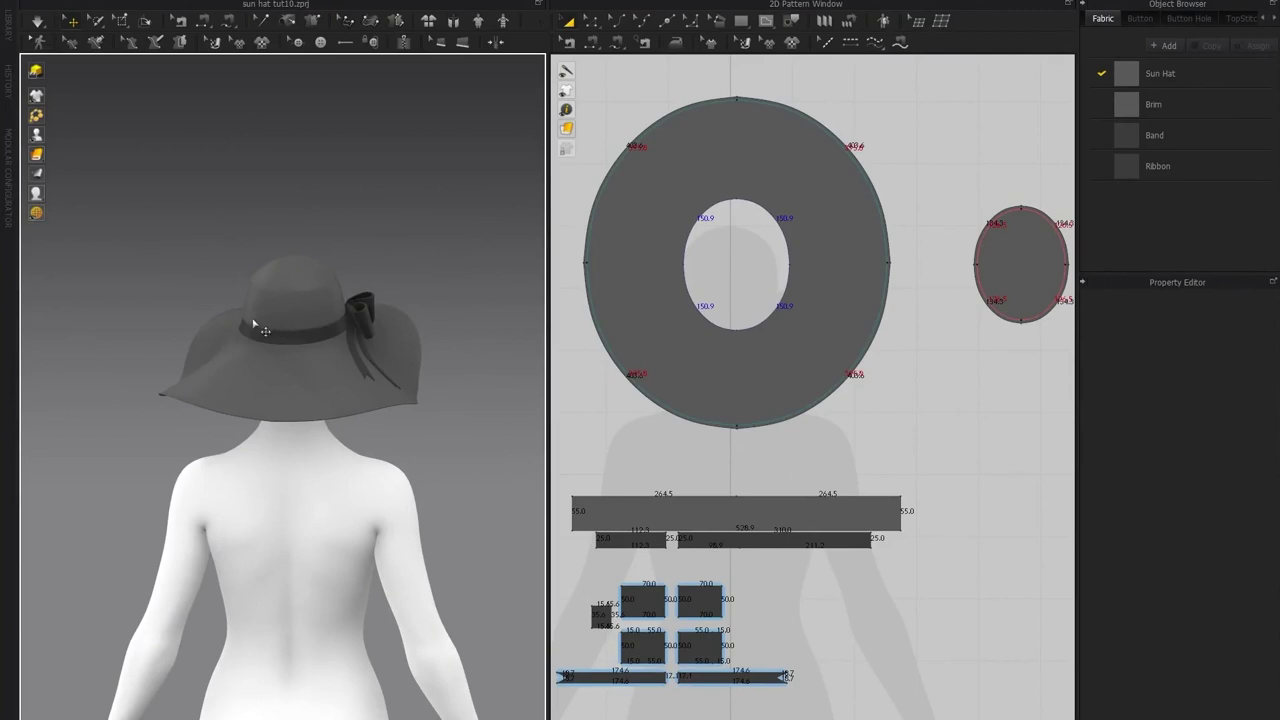
{"action": "right_click_drag", "start_coordinate": [207, 328], "coordinate": [343, 318]}
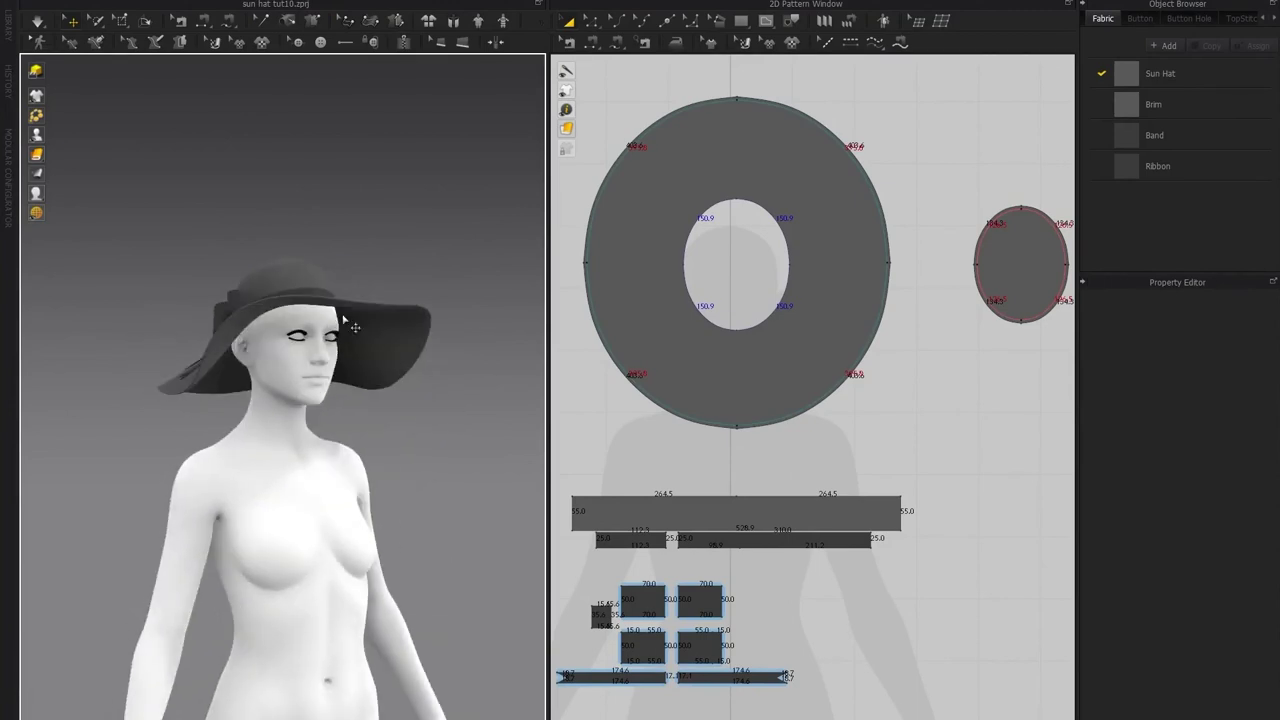
{"action": "right_click_drag", "start_coordinate": [343, 320], "coordinate": [346, 243]}
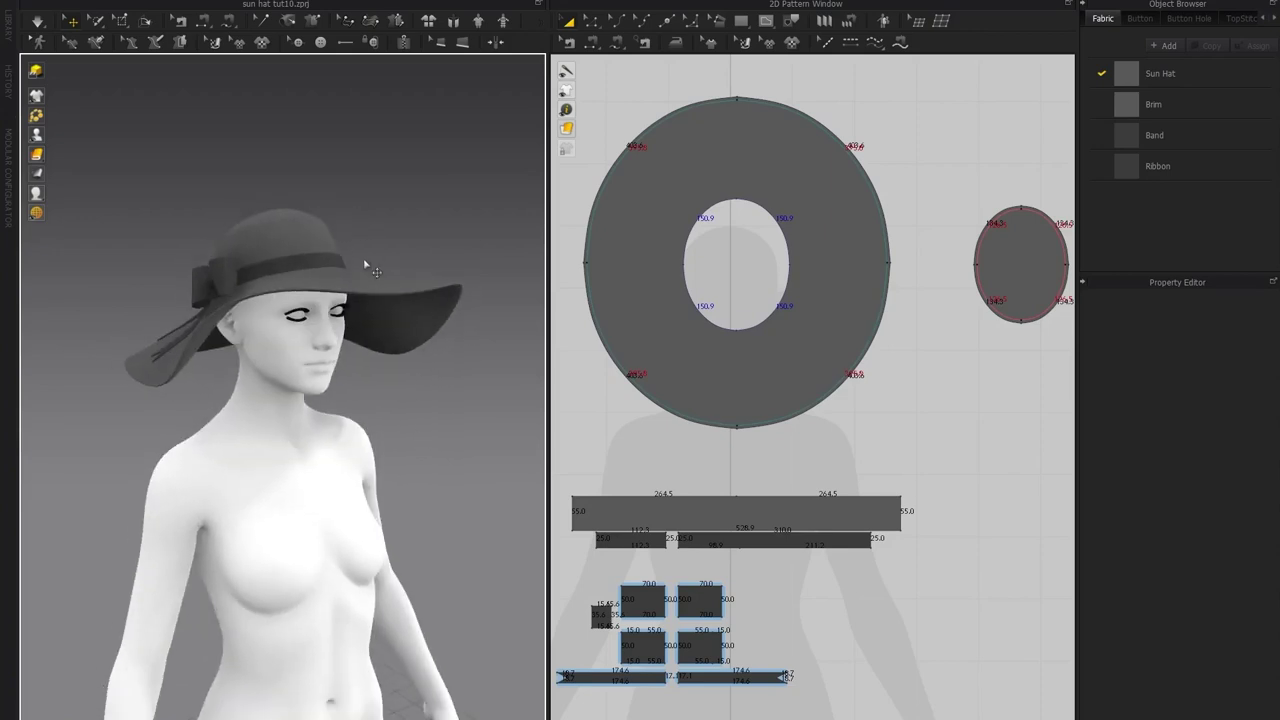
{"action": "scroll", "coordinate": [398, 305], "scroll_direction": "up", "scroll_amount": 2}
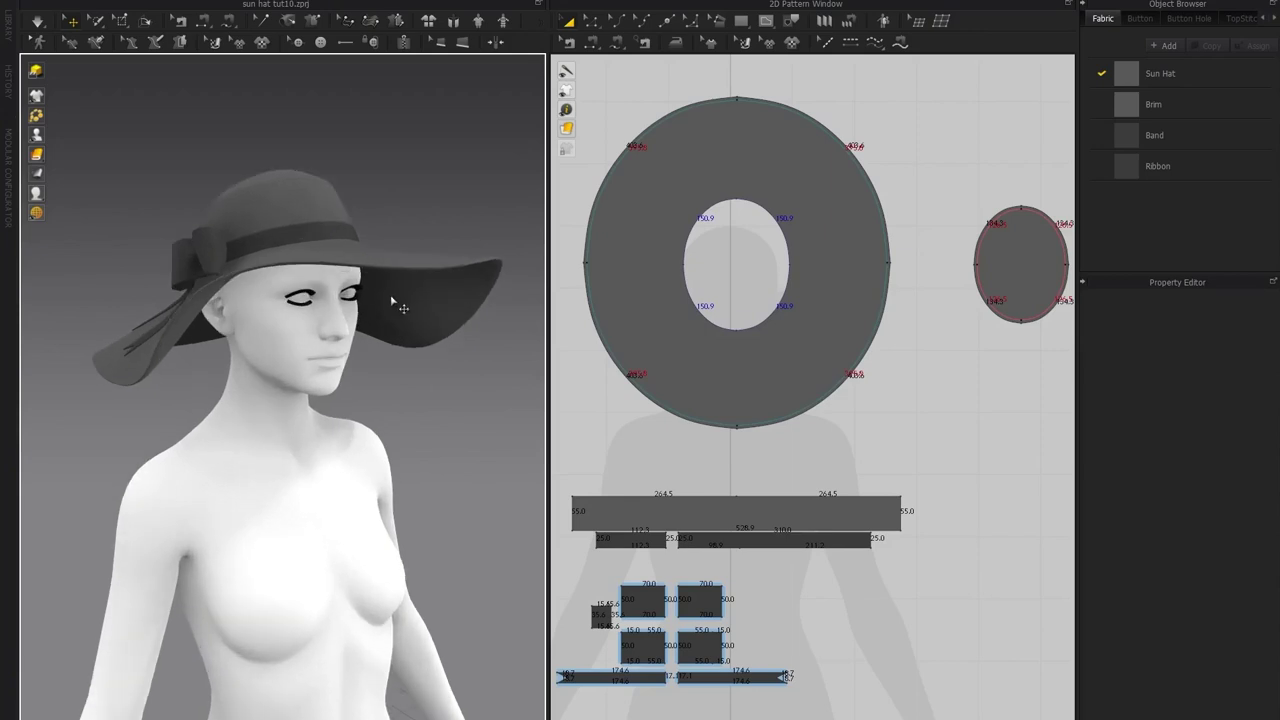
{"action": "scroll", "coordinate": [392, 302], "scroll_direction": "down", "scroll_amount": 1}
{"action": "right_click_drag", "start_coordinate": [406, 420], "coordinate": [454, 405]}
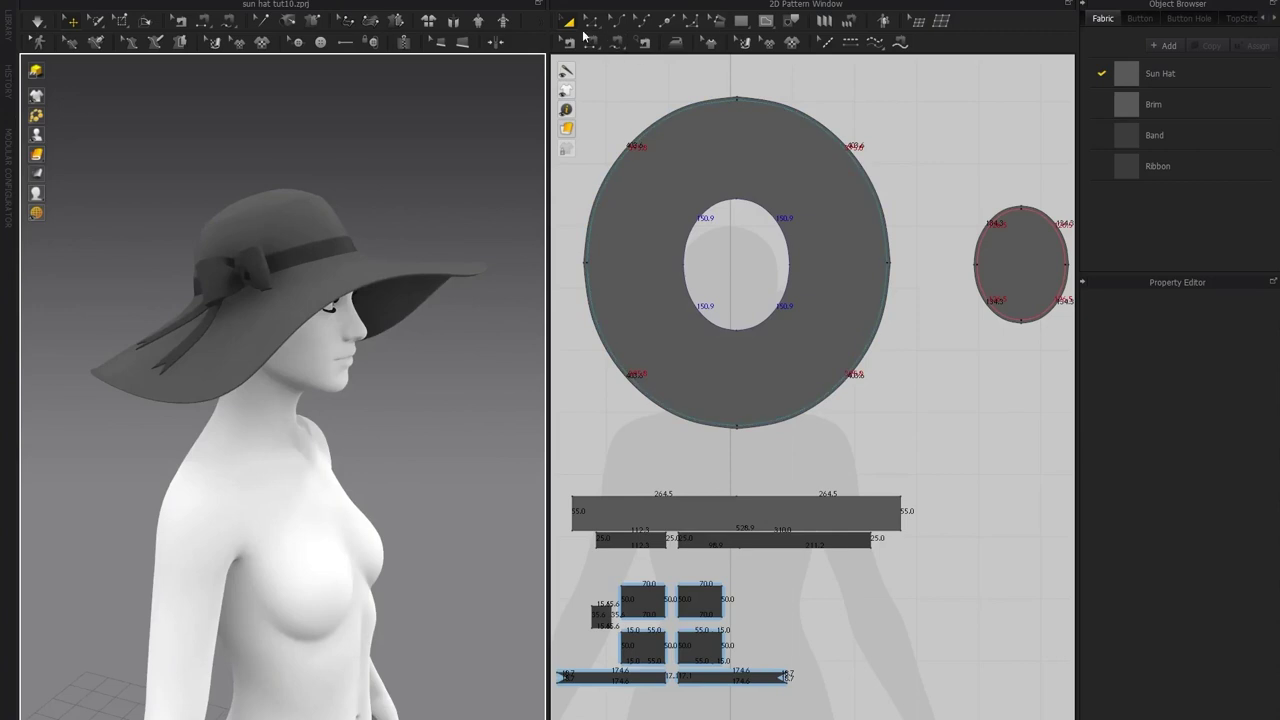
Select the brim's 2D pattern and scale it down proportionally to an outer line length of about 1163 mm
{"action": "scroll", "coordinate": [737, 414], "scroll_direction": "up", "scroll_amount": 3}
{"action": "scroll", "coordinate": [757, 371], "scroll_direction": "down", "scroll_amount": 3}
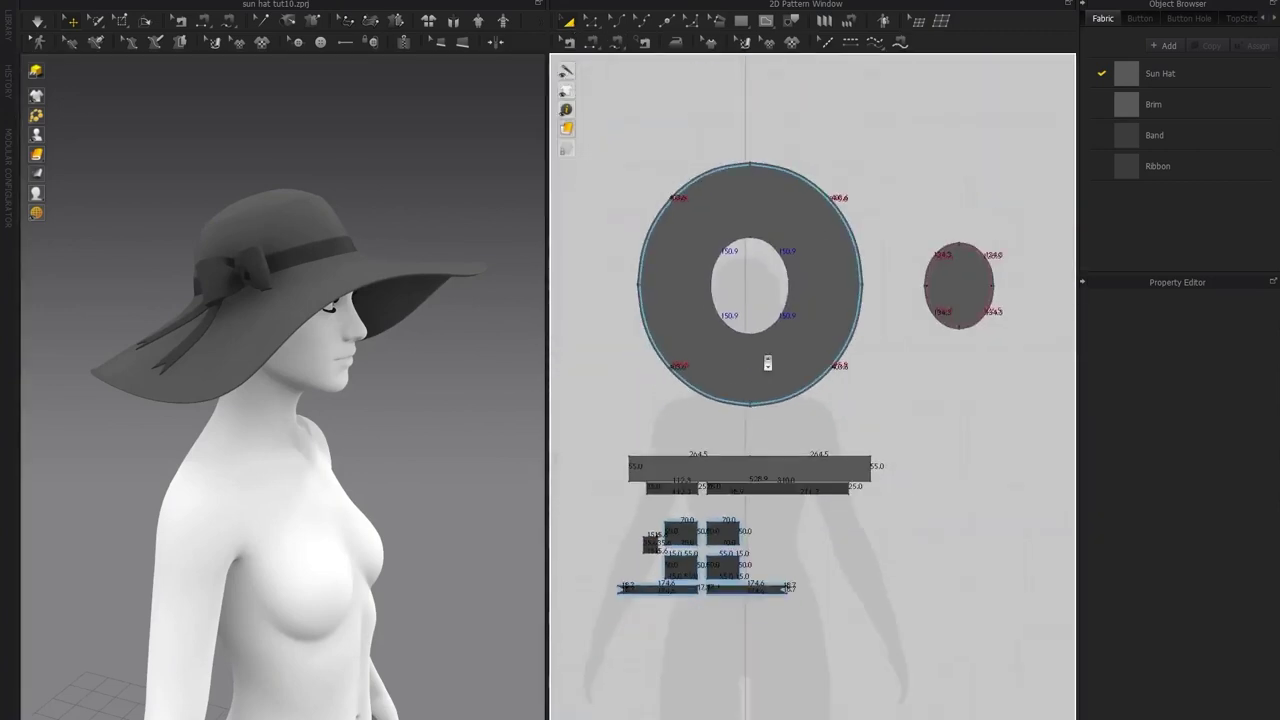
{"action": "scroll", "coordinate": [687, 260], "scroll_direction": "up", "scroll_amount": 2}
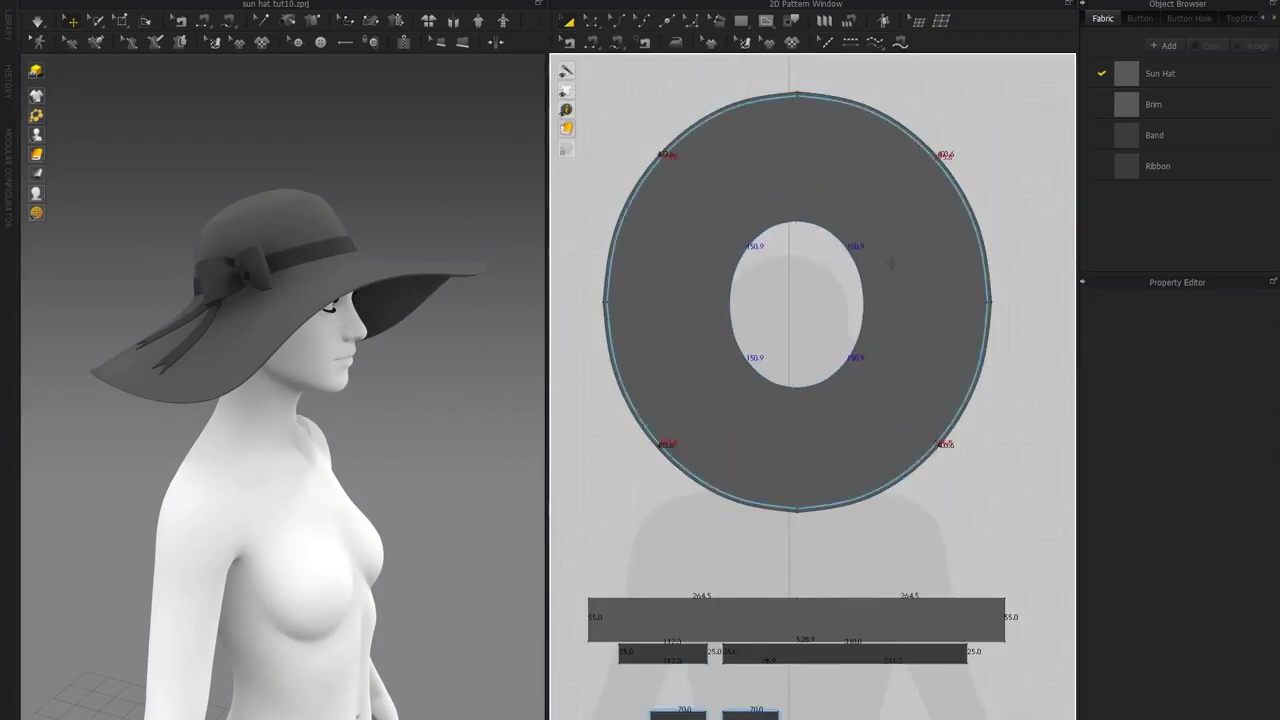
{"action": "left_click", "coordinate": [900, 290]}
{"action": "scroll", "coordinate": [933, 409], "scroll_direction": "down", "scroll_amount": 1}
{"action": "left_click", "coordinate": [975, 507]}
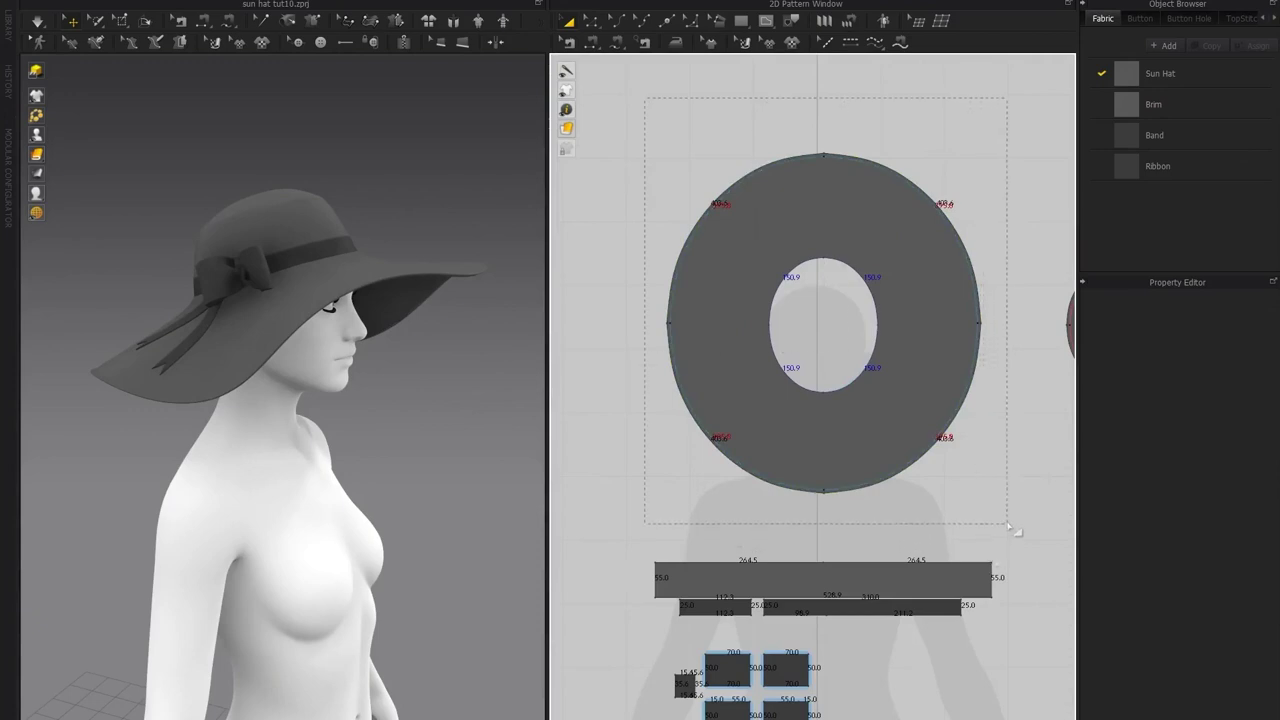
{"action": "left_click_drag", "start_coordinate": [1008, 528], "coordinate": [1009, 529]}
{"action": "middle_click_drag", "start_coordinate": [863, 334], "coordinate": [803, 337]}
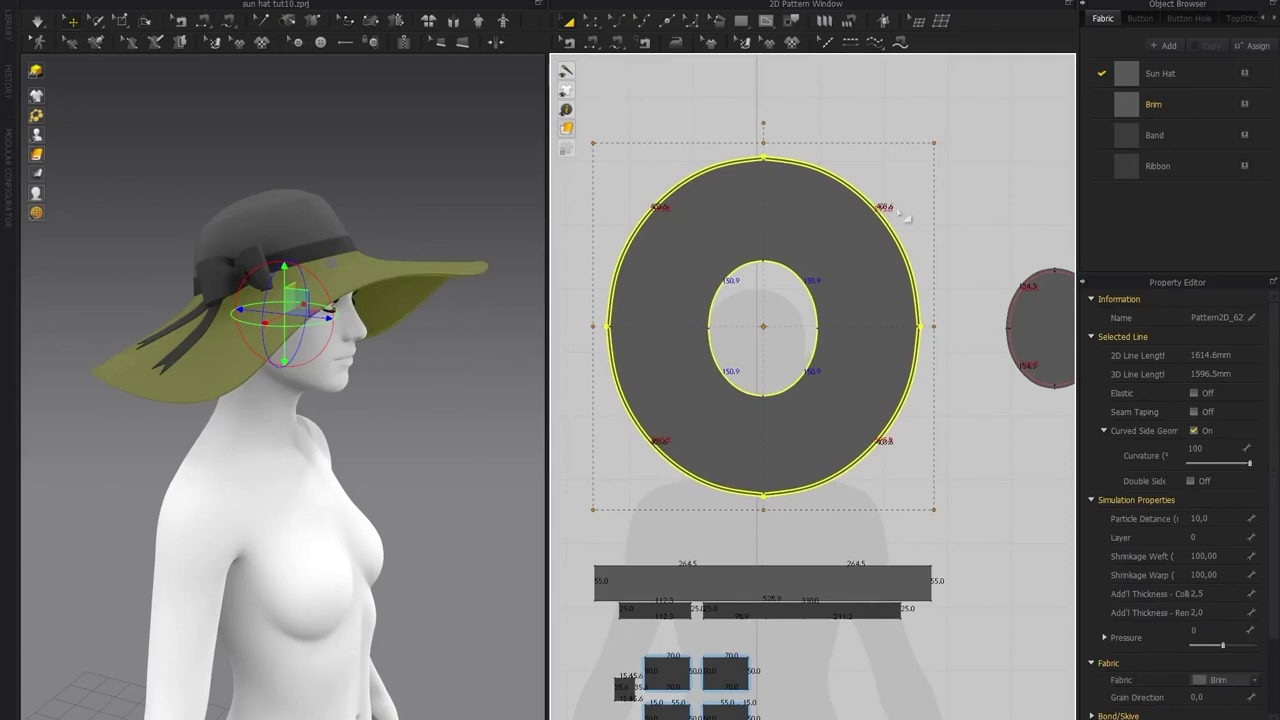
{"action": "left_click_drag", "start_coordinate": [934, 510], "coordinate": [846, 427]}
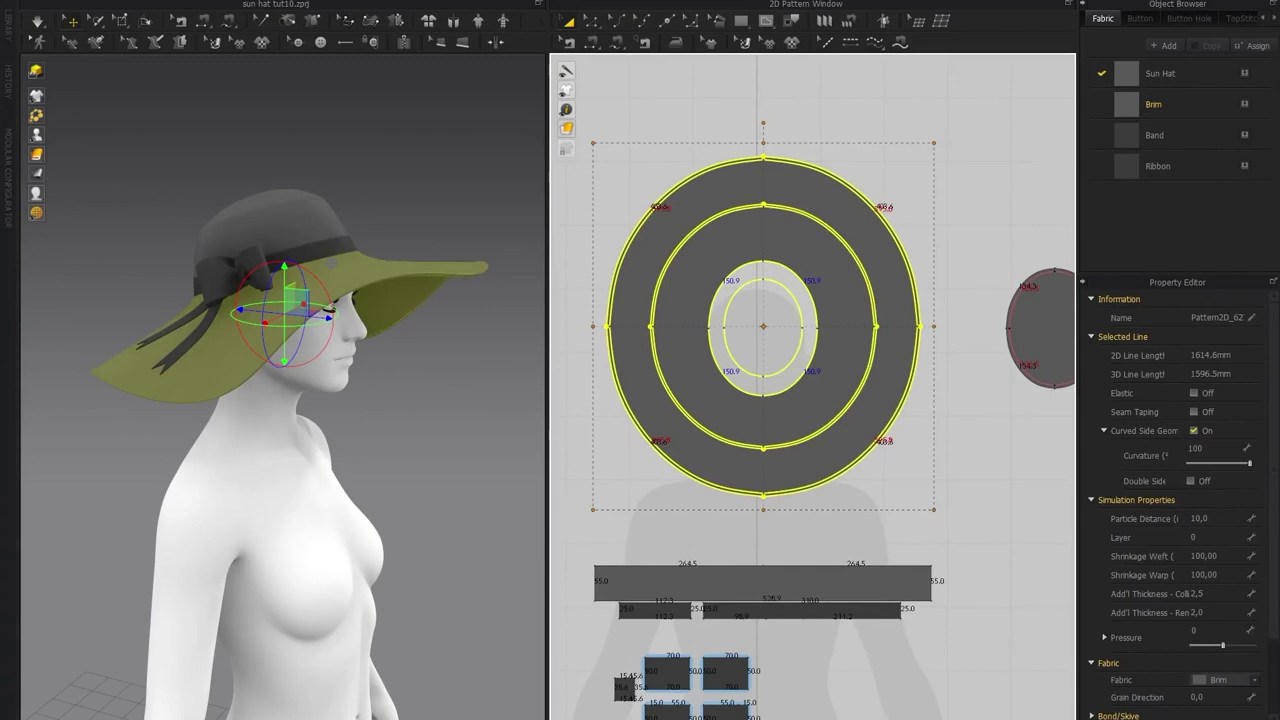
{"action": "left_click_drag", "start_coordinate": [798, 322], "coordinate": [798, 322]}
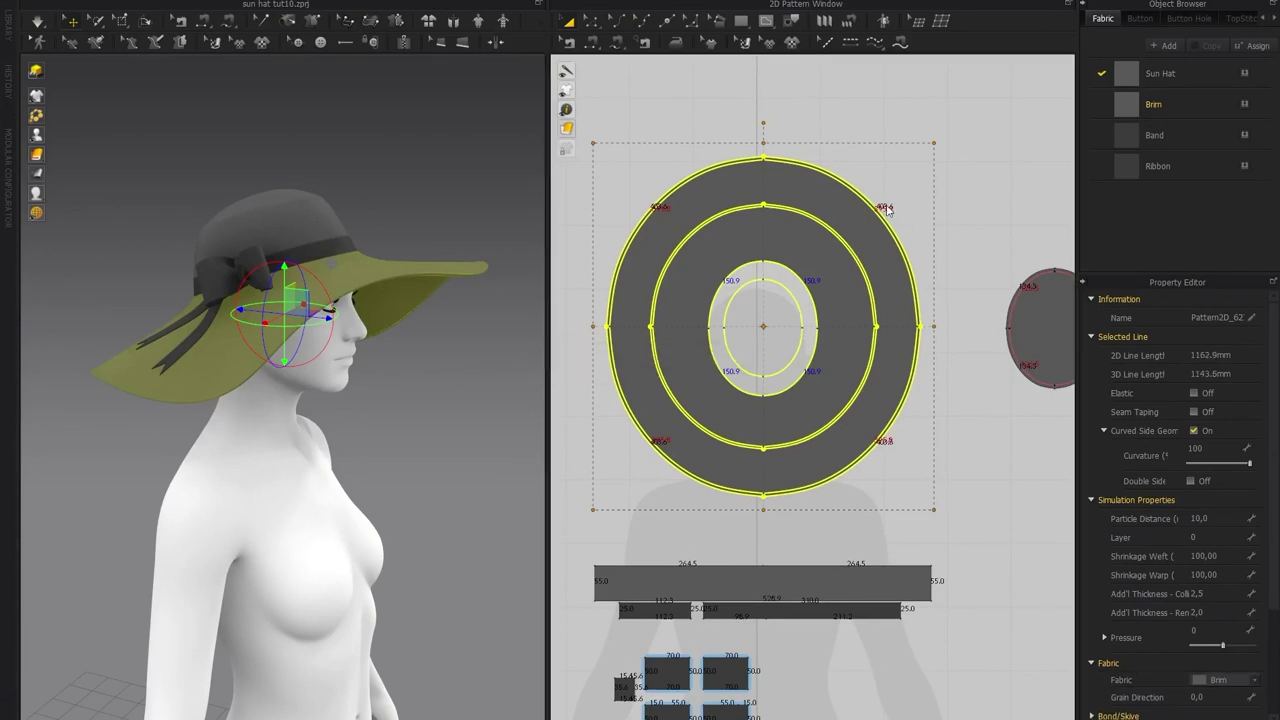
{"action": "key", "text": "Delete"}
{"action": "scroll", "coordinate": [870, 245], "scroll_direction": "up", "scroll_amount": 2}
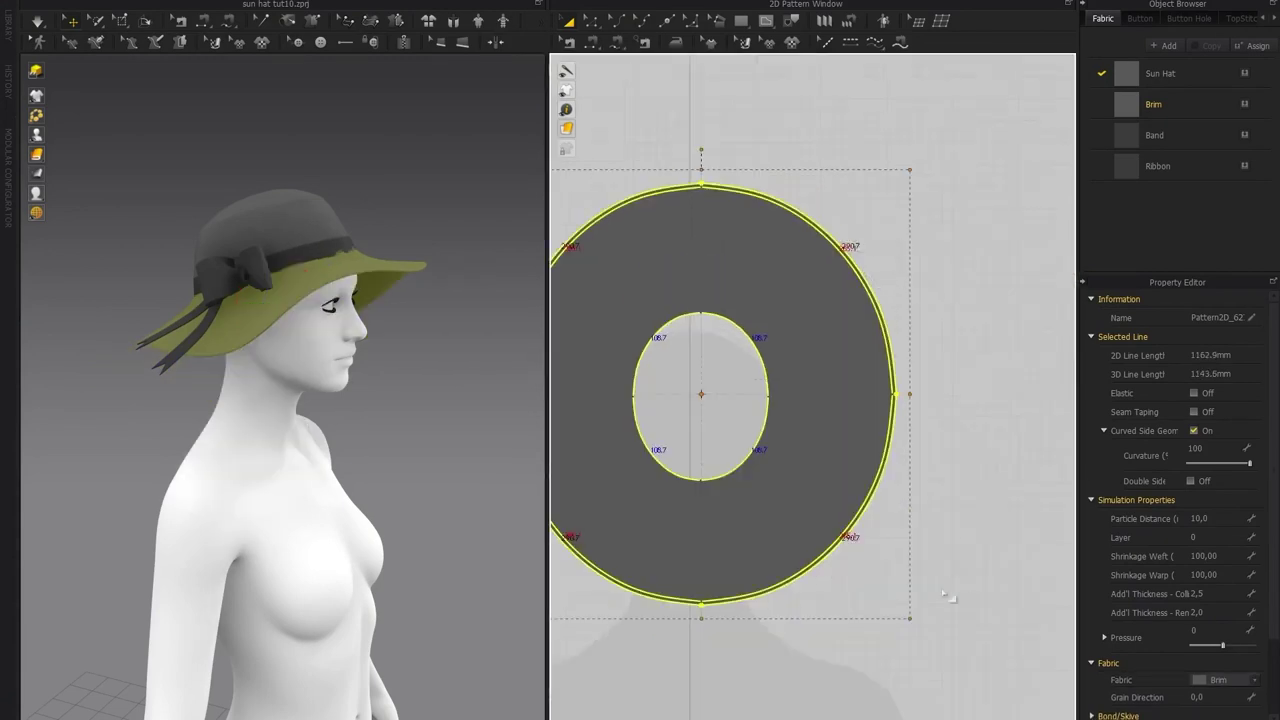
Scale the ring-shaped brim pattern down to an outer line length of about 799 mm
{"action": "left_click_drag", "start_coordinate": [909, 621], "coordinate": [835, 561]}
{"action": "scroll", "coordinate": [856, 493], "scroll_direction": "up", "scroll_amount": 1}
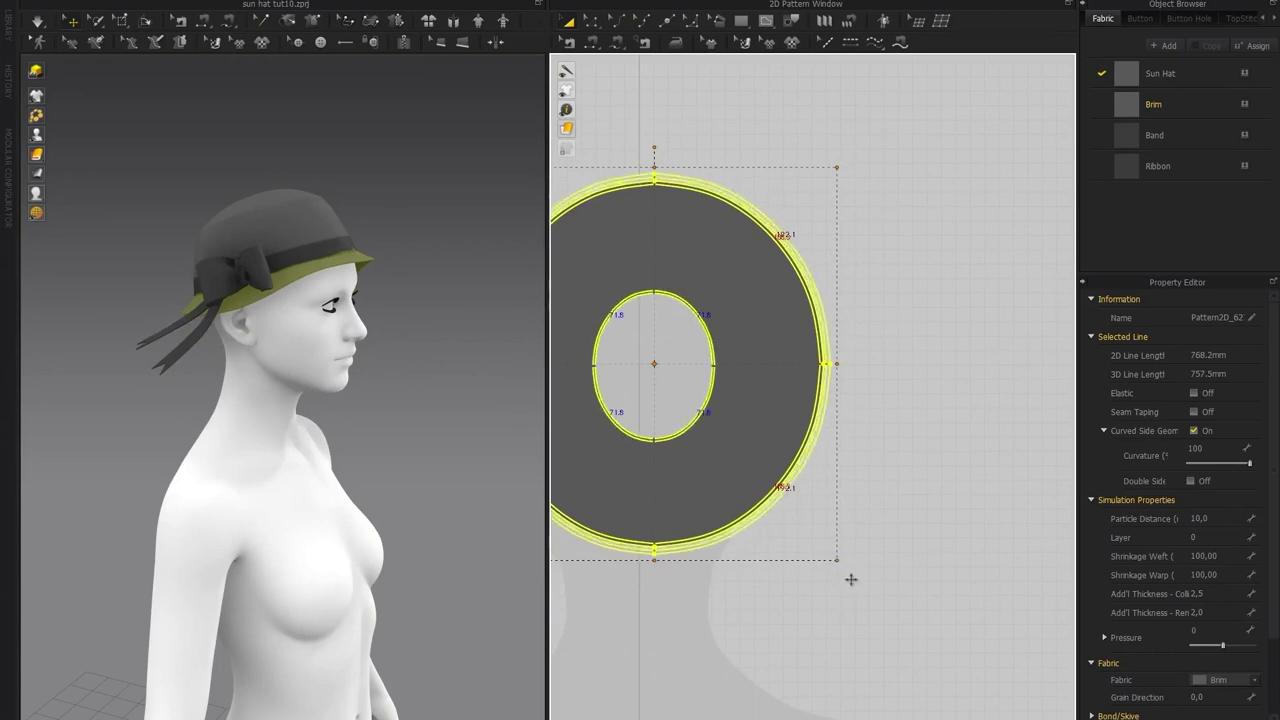
{"action": "scroll", "coordinate": [808, 289], "scroll_direction": "up", "scroll_amount": 3}
{"action": "scroll", "coordinate": [808, 289], "scroll_direction": "down", "scroll_amount": 3}
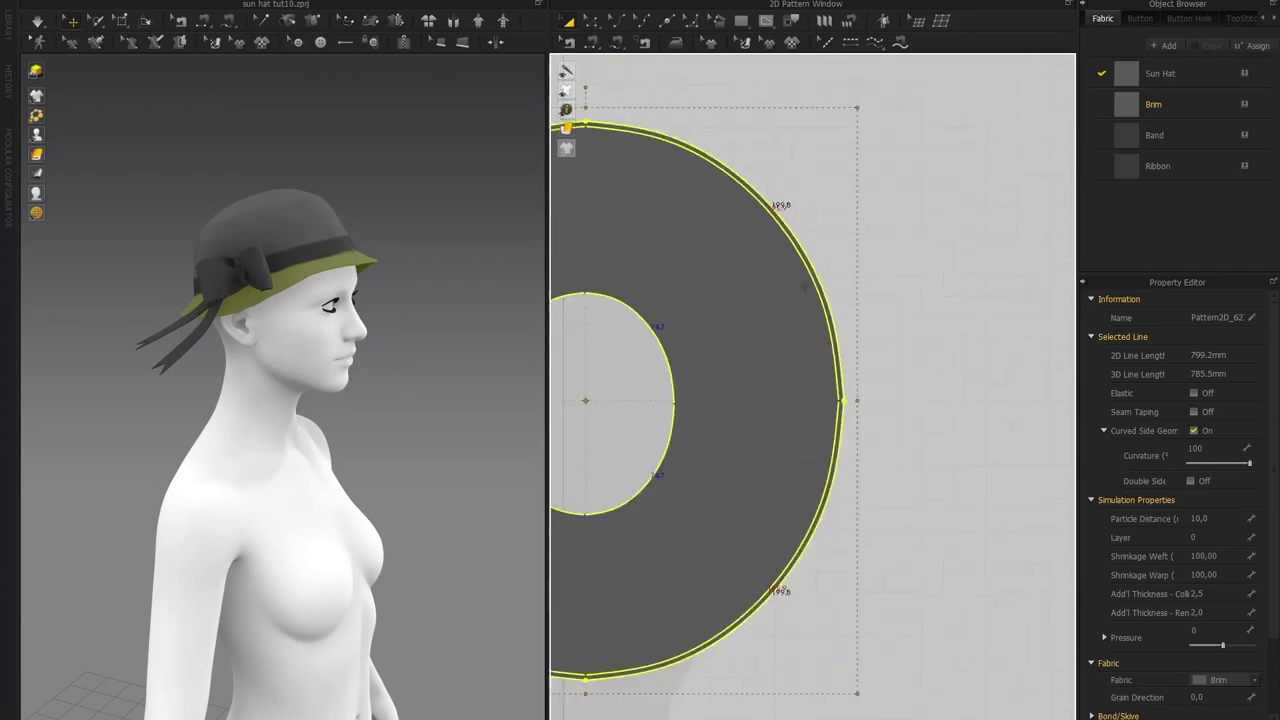
{"action": "scroll", "coordinate": [814, 414], "scroll_direction": "up", "scroll_amount": 3}
Enlarge the brim's inner oval opening to a line length of about 418 mm
{"action": "left_click", "coordinate": [694, 402]}
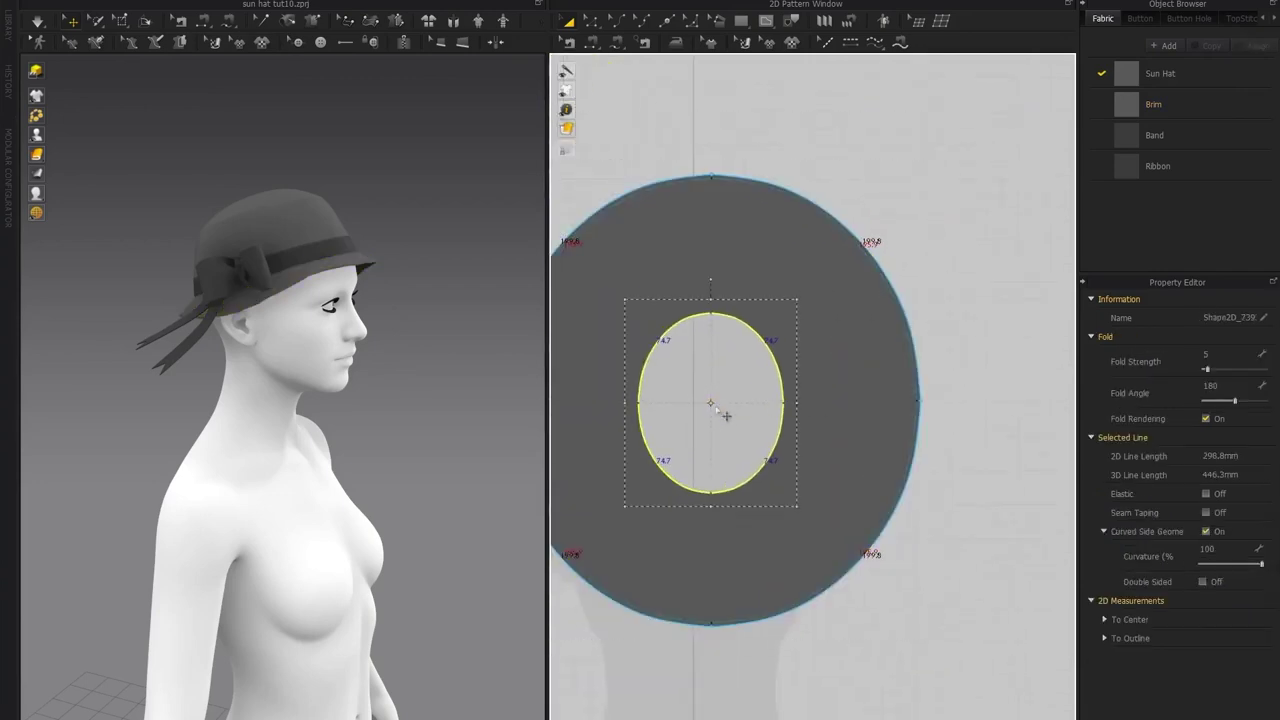
{"action": "middle_click_drag", "start_coordinate": [684, 400], "coordinate": [780, 376]}
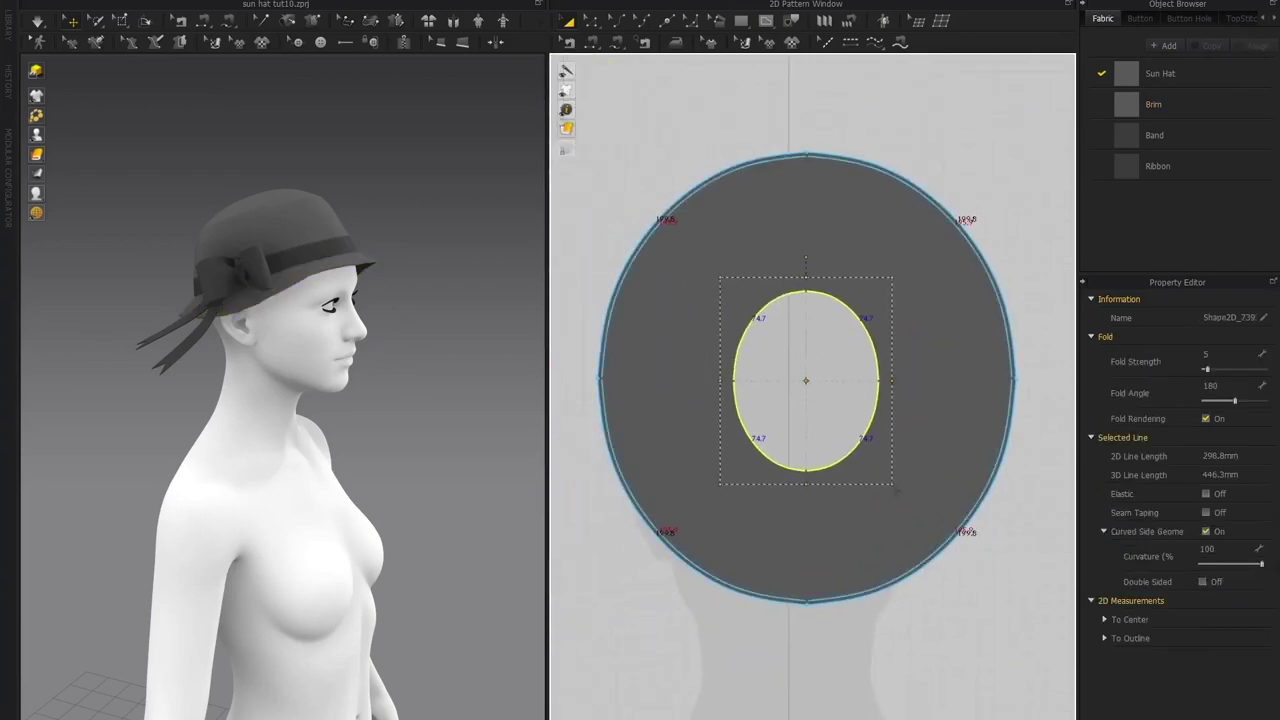
{"action": "left_click_drag", "start_coordinate": [893, 486], "coordinate": [926, 526]}
{"action": "left_click", "coordinate": [651, 185]}
Simulate the hat with the resized brim and view it from the side and front
{"action": "mouse_move", "coordinate": [402, 304]}
{"action": "right_mouse_down"}
{"action": "mouse_move", "coordinate": [381, 319]}
{"action": "mouse_move", "coordinate": [397, 320]}
{"action": "right_mouse_up"}
{"action": "key", "text": "space"}
{"action": "right_click_drag", "start_coordinate": [180, 255], "coordinate": [218, 266]}
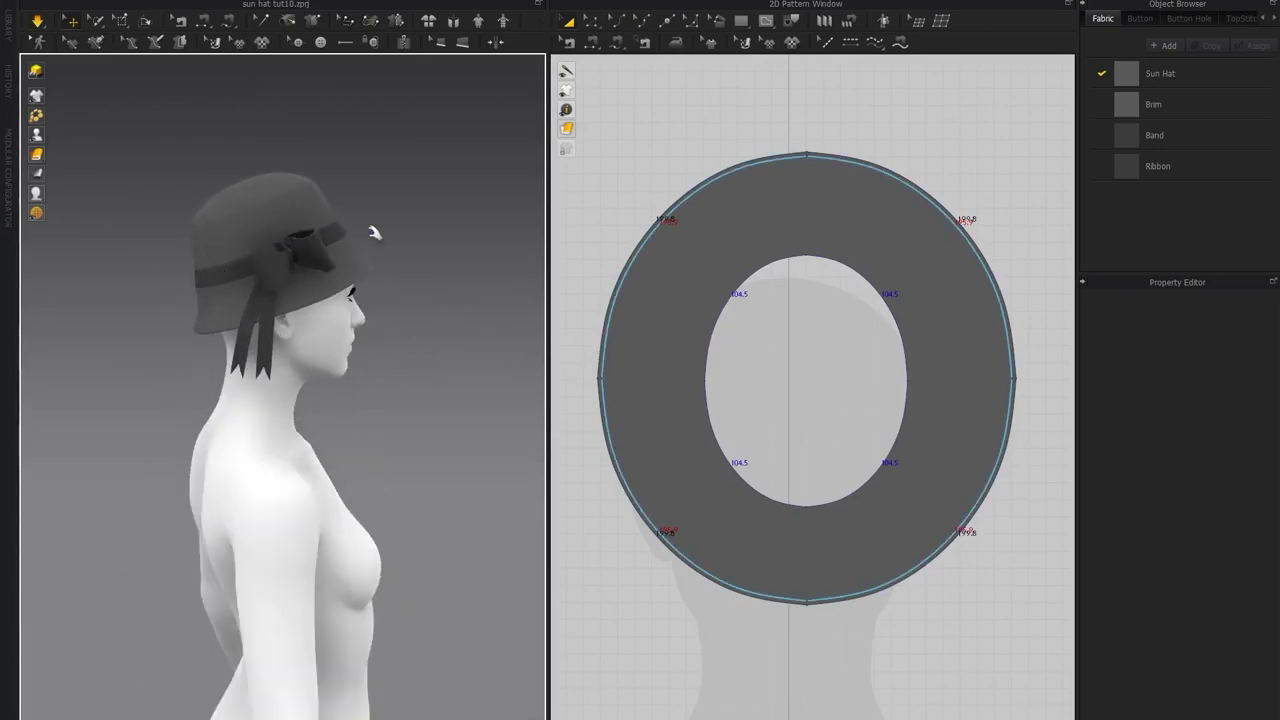
{"action": "right_click_drag", "start_coordinate": [386, 244], "coordinate": [364, 258]}
Select all the hat patterns and lower the whole hat slightly on the avatar's head
{"action": "scroll", "coordinate": [757, 240], "scroll_direction": "down", "scroll_amount": 10}
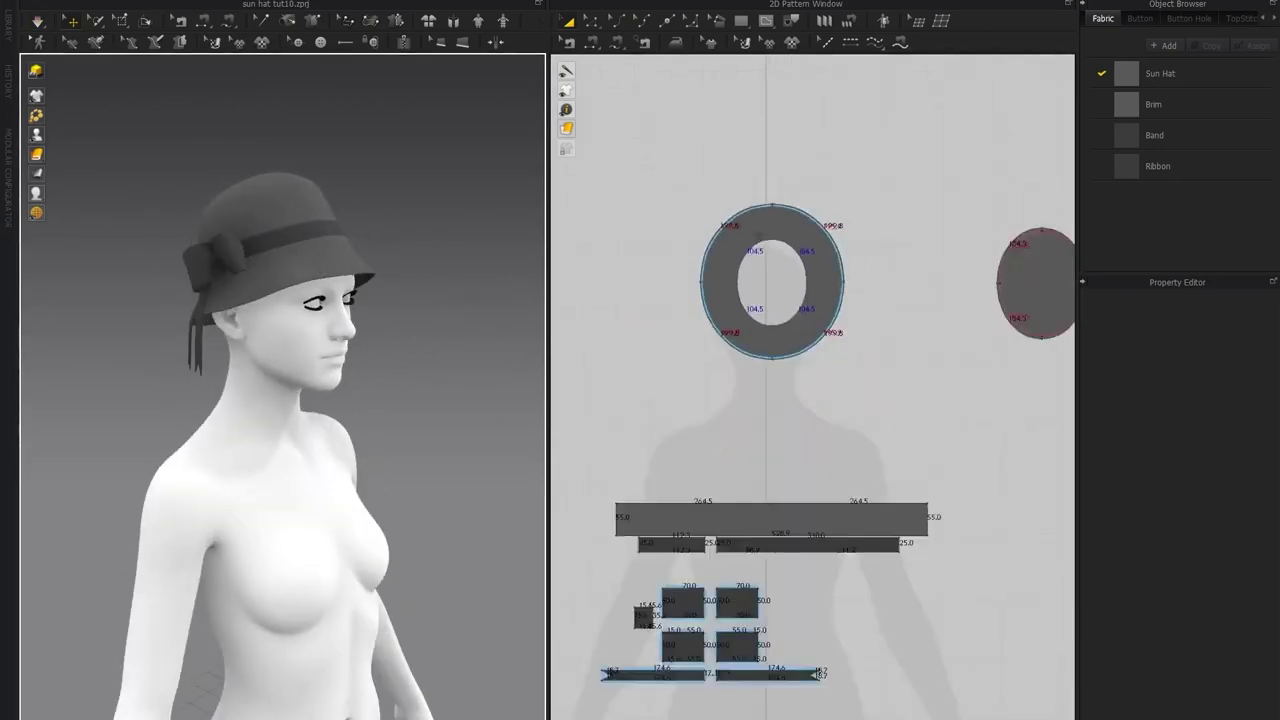
{"action": "left_click_drag", "start_coordinate": [931, 395], "coordinate": [635, 127]}
{"action": "right_click_drag", "start_coordinate": [296, 204], "coordinate": [245, 224]}
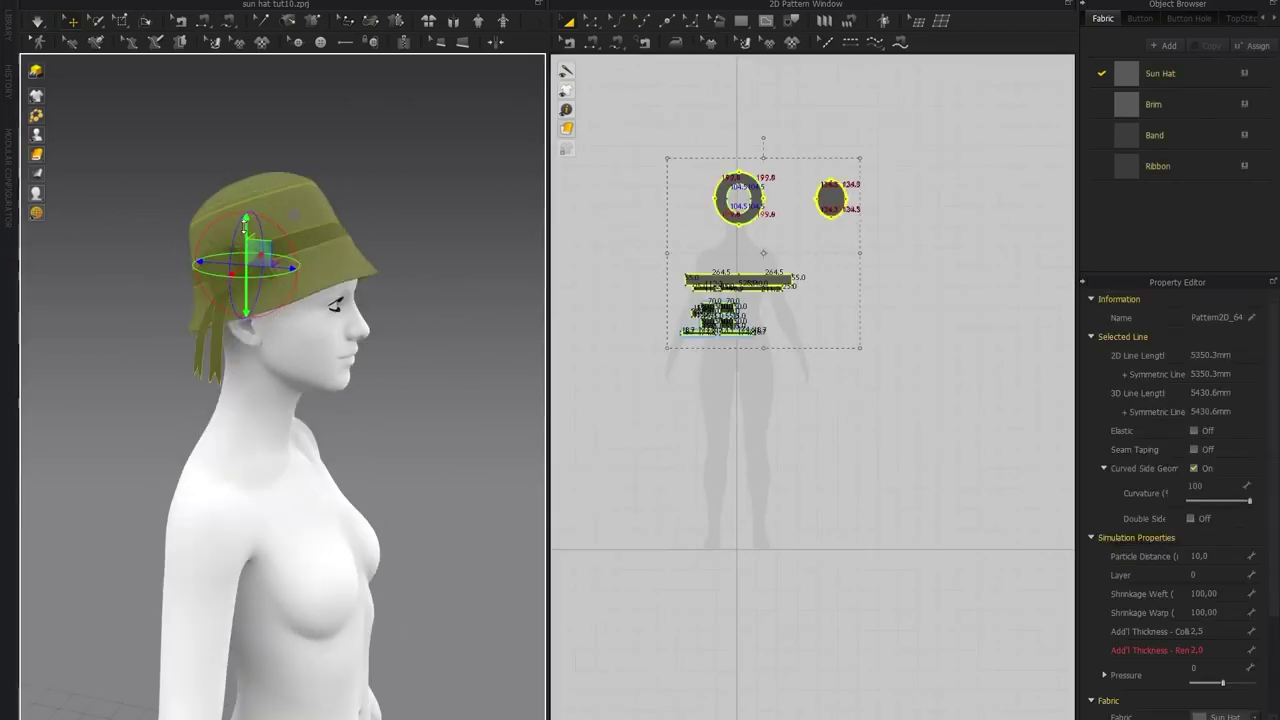
{"action": "left_click_drag", "start_coordinate": [248, 222], "coordinate": [248, 232]}
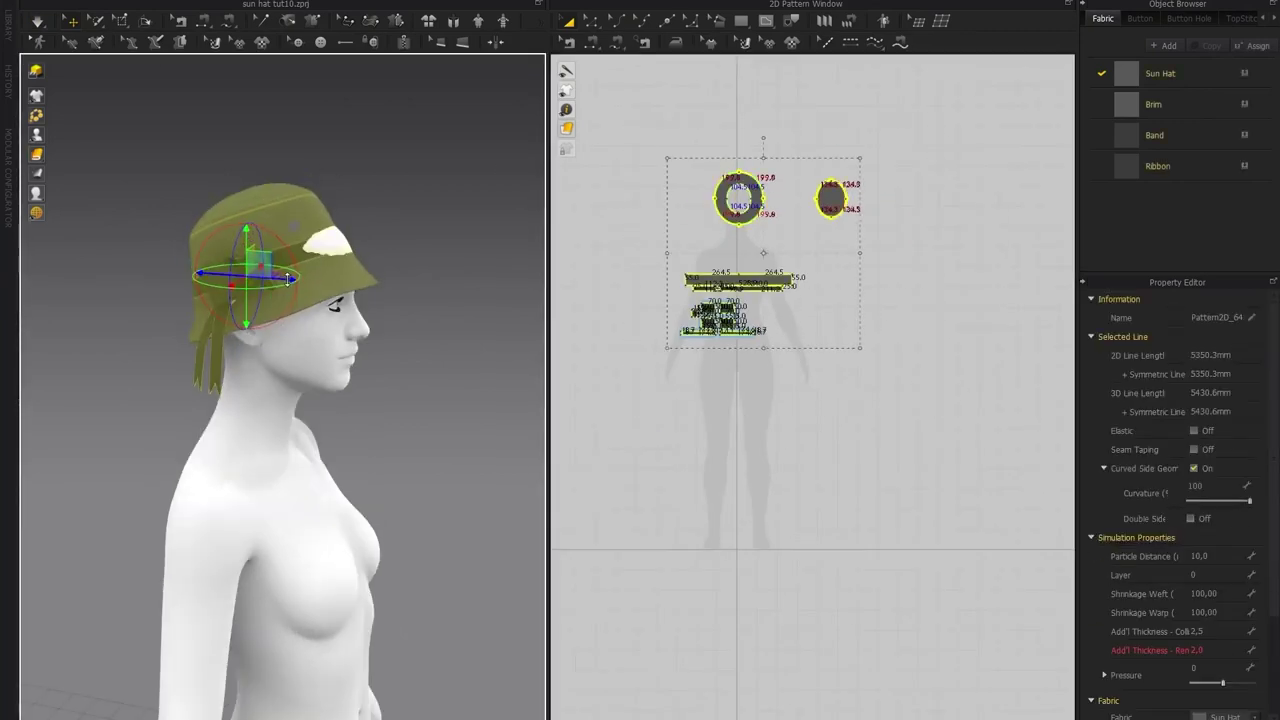
Run the simulation and tug the brim into shape around the front and far side of the head
{"action": "key", "text": "space"}
{"action": "left_click", "coordinate": [391, 243]}
{"action": "right_click_drag", "start_coordinate": [392, 240], "coordinate": [229, 257]}
{"action": "left_click", "coordinate": [184, 268]}
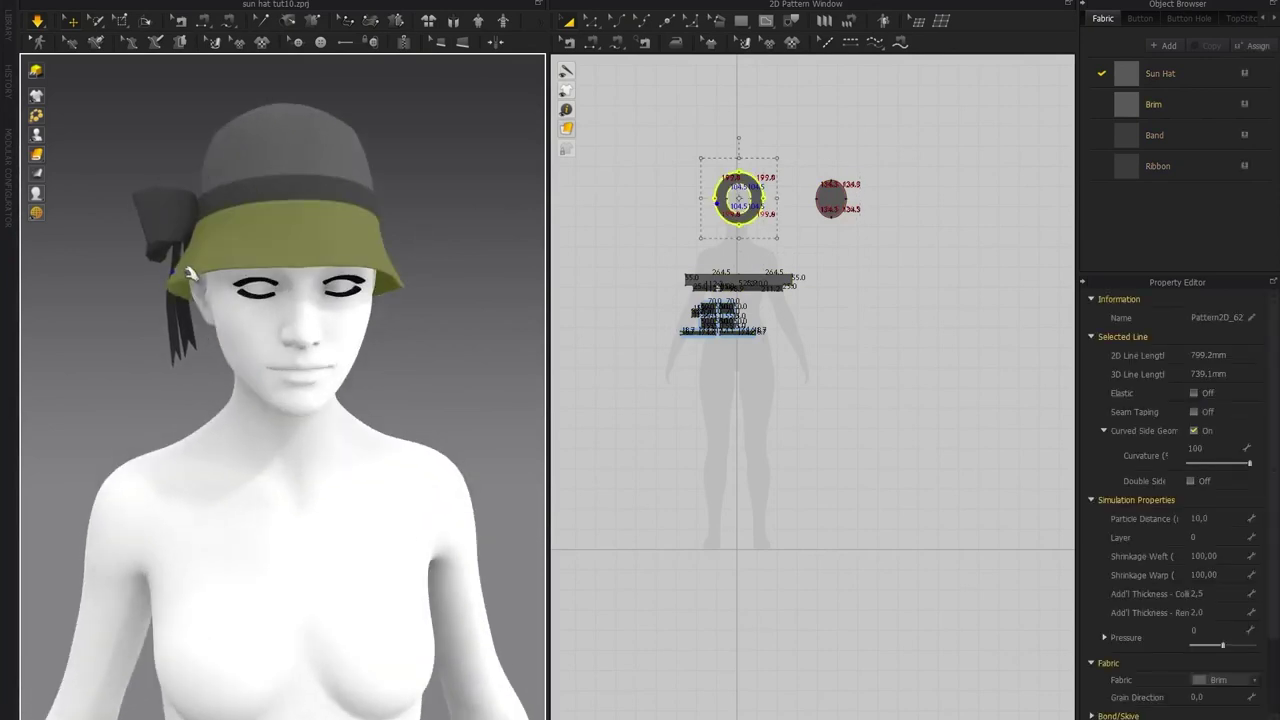
{"action": "right_click_drag", "start_coordinate": [381, 256], "coordinate": [286, 289]}
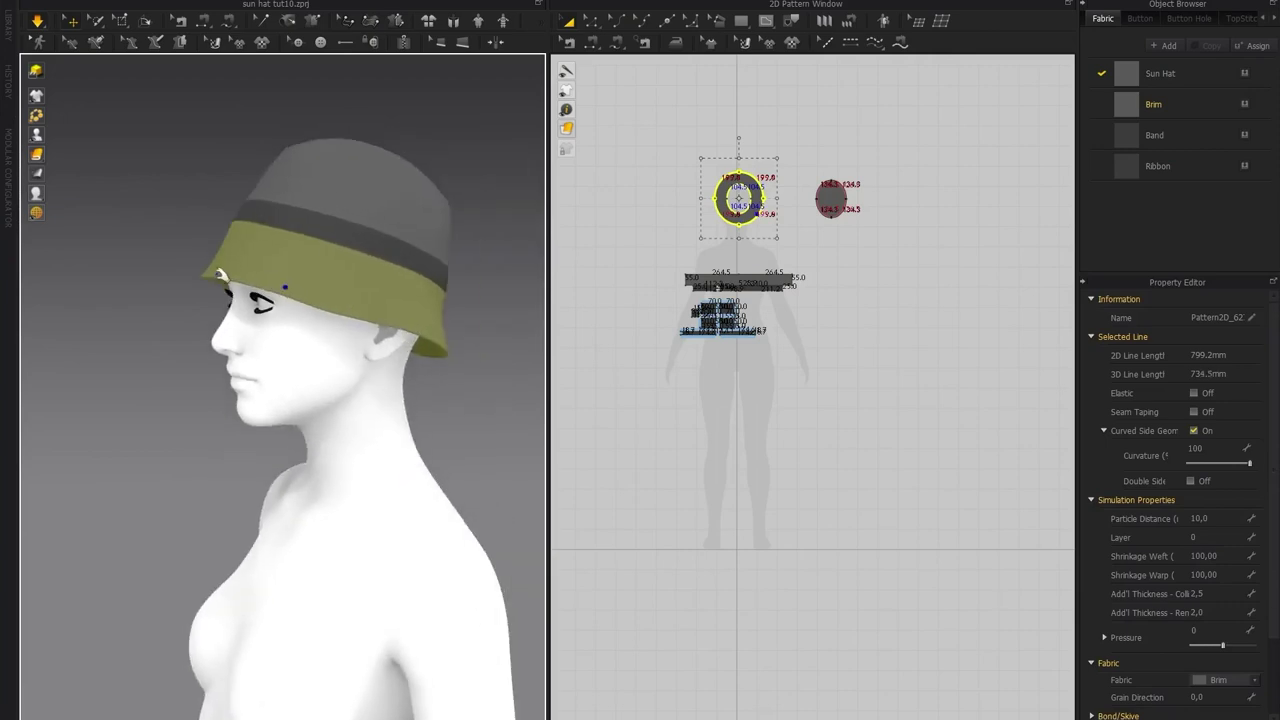
{"action": "right_click_drag", "start_coordinate": [213, 255], "coordinate": [452, 352]}
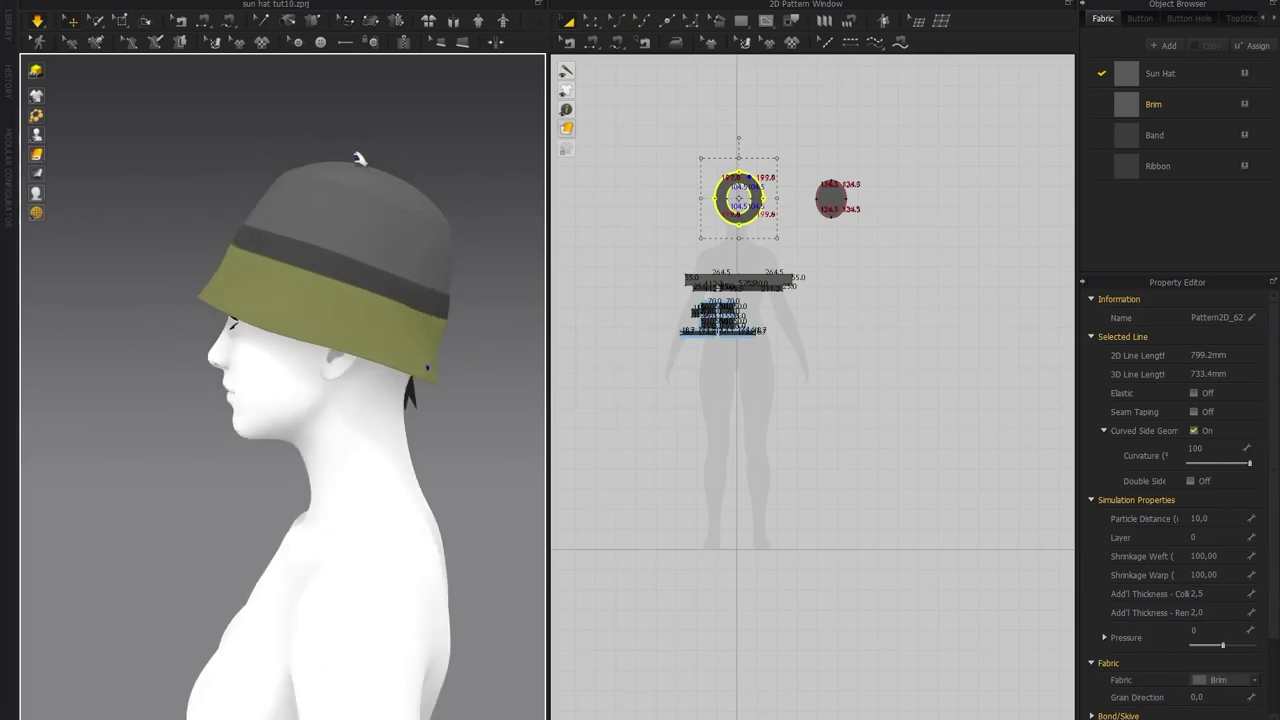
{"action": "right_click_drag", "start_coordinate": [185, 291], "coordinate": [283, 302]}
{"action": "left_click", "coordinate": [434, 410]}
Adjust the brim on the bow side and check the hat's shape in profile
{"action": "right_click_drag", "start_coordinate": [232, 378], "coordinate": [320, 375]}
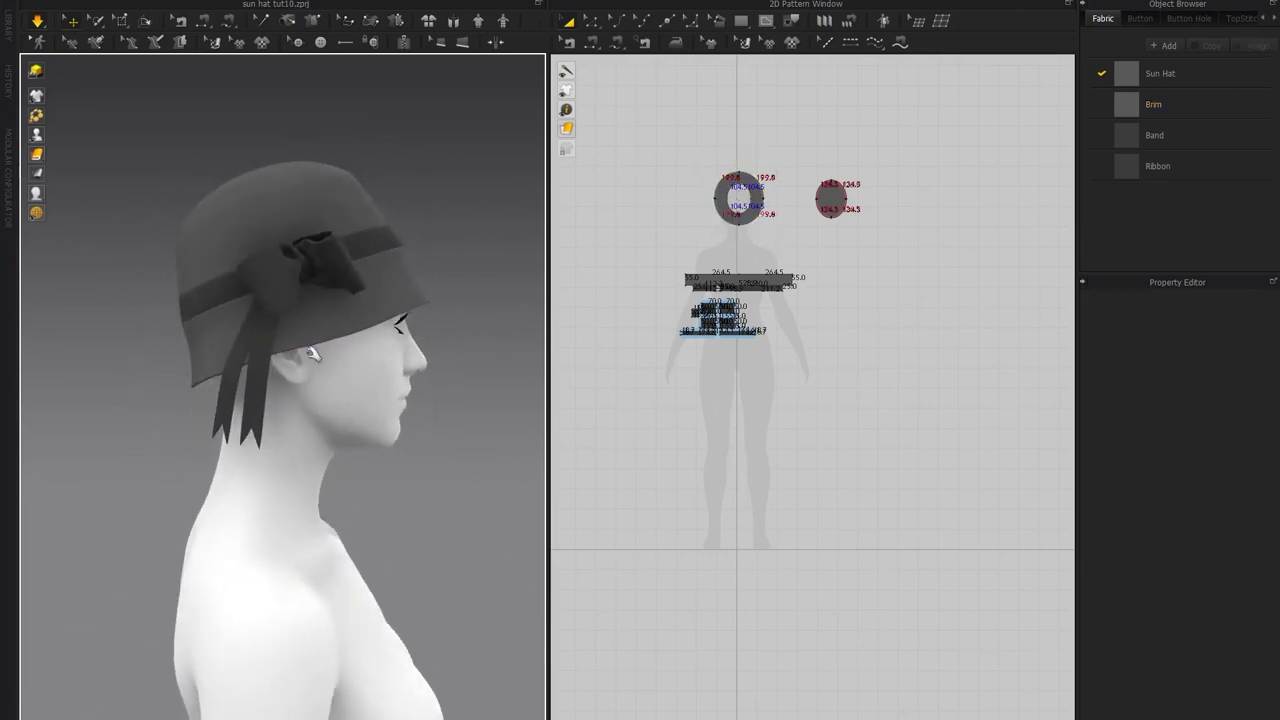
{"action": "scroll", "coordinate": [349, 334], "scroll_direction": "up", "scroll_amount": 2}
{"action": "right_click_drag", "start_coordinate": [344, 248], "coordinate": [395, 372]}
{"action": "left_click", "coordinate": [365, 328]}
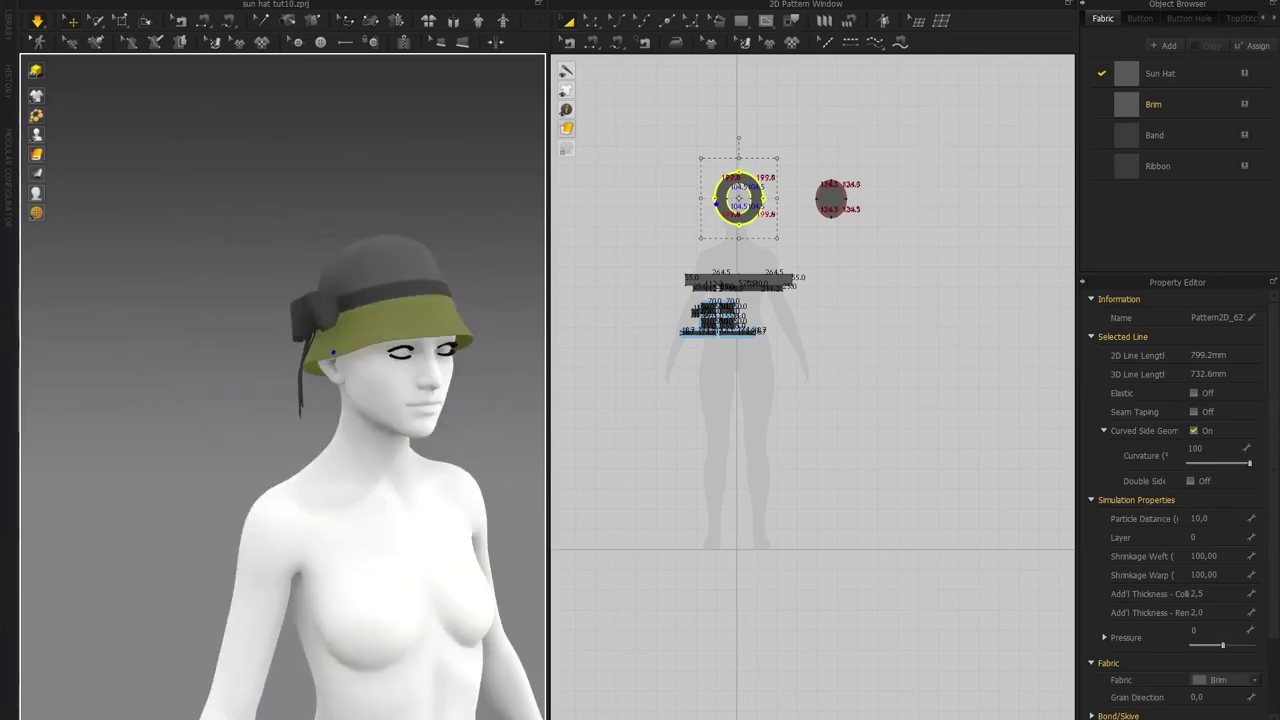
{"action": "scroll", "coordinate": [330, 130], "scroll_direction": "up", "scroll_amount": 5}
{"action": "right_click_drag", "start_coordinate": [310, 200], "coordinate": [290, 231]}
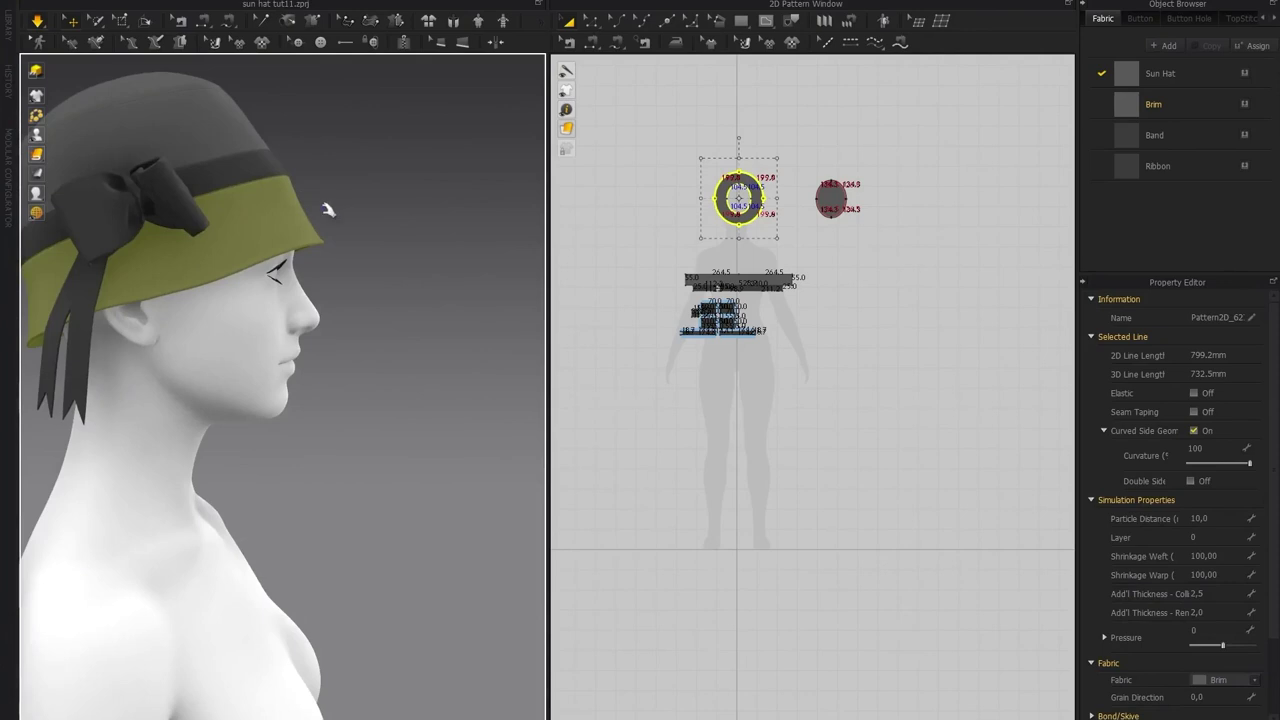
{"action": "right_click_drag", "start_coordinate": [350, 195], "coordinate": [310, 239]}
Offset the brim's inner oval as one internal line at a distance of 5.0 mm
{"action": "scroll", "coordinate": [938, 319], "scroll_direction": "up", "scroll_amount": 5}
{"action": "middle_click_drag", "start_coordinate": [938, 319], "coordinate": [985, 329]}
{"action": "left_click", "coordinate": [985, 329]}
{"action": "scroll", "coordinate": [785, 314], "scroll_direction": "up", "scroll_amount": 4}
{"action": "middle_click_drag", "start_coordinate": [775, 291], "coordinate": [787, 313]}
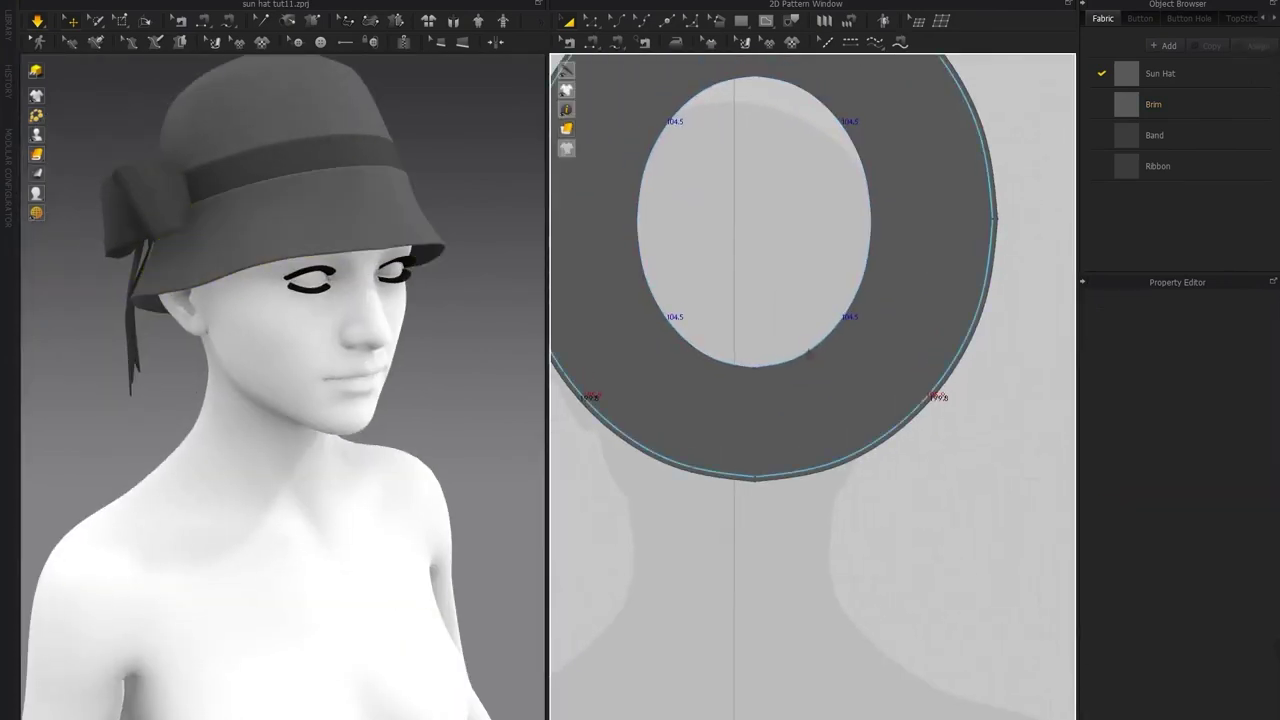
{"action": "left_click", "coordinate": [590, 22]}
{"action": "left_click", "coordinate": [800, 362]}
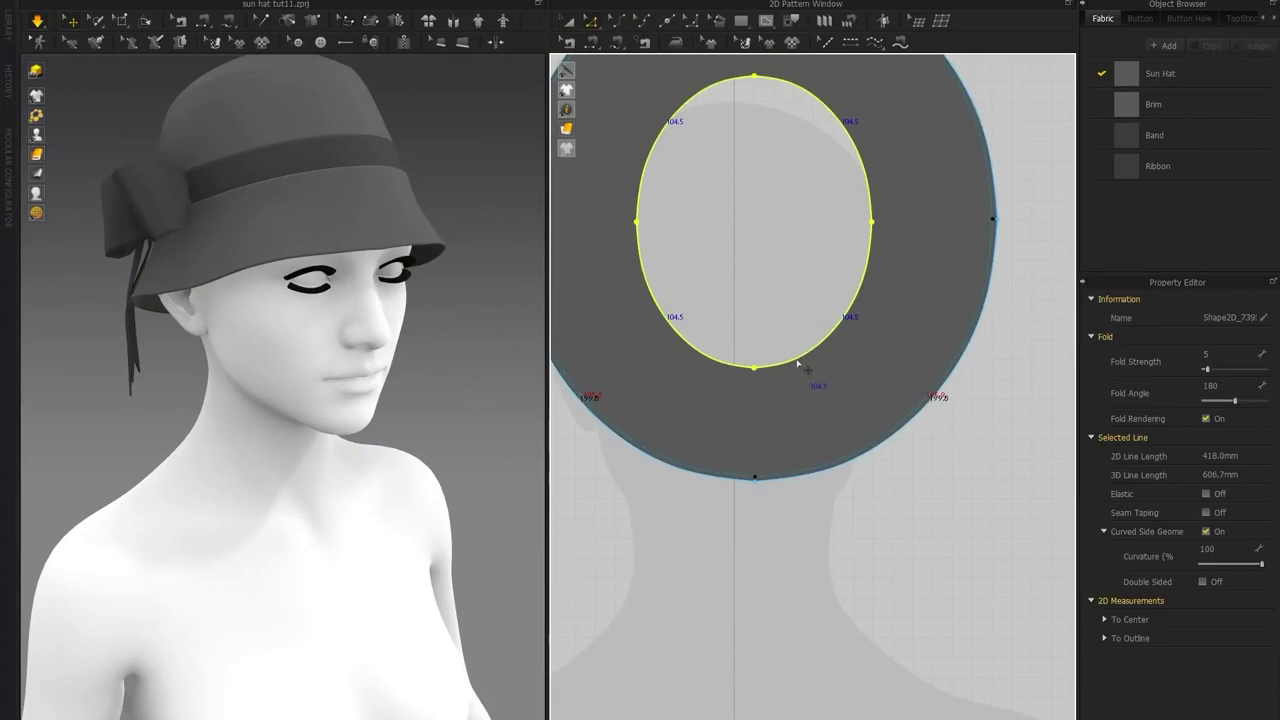
{"action": "right_click", "coordinate": [798, 366]}
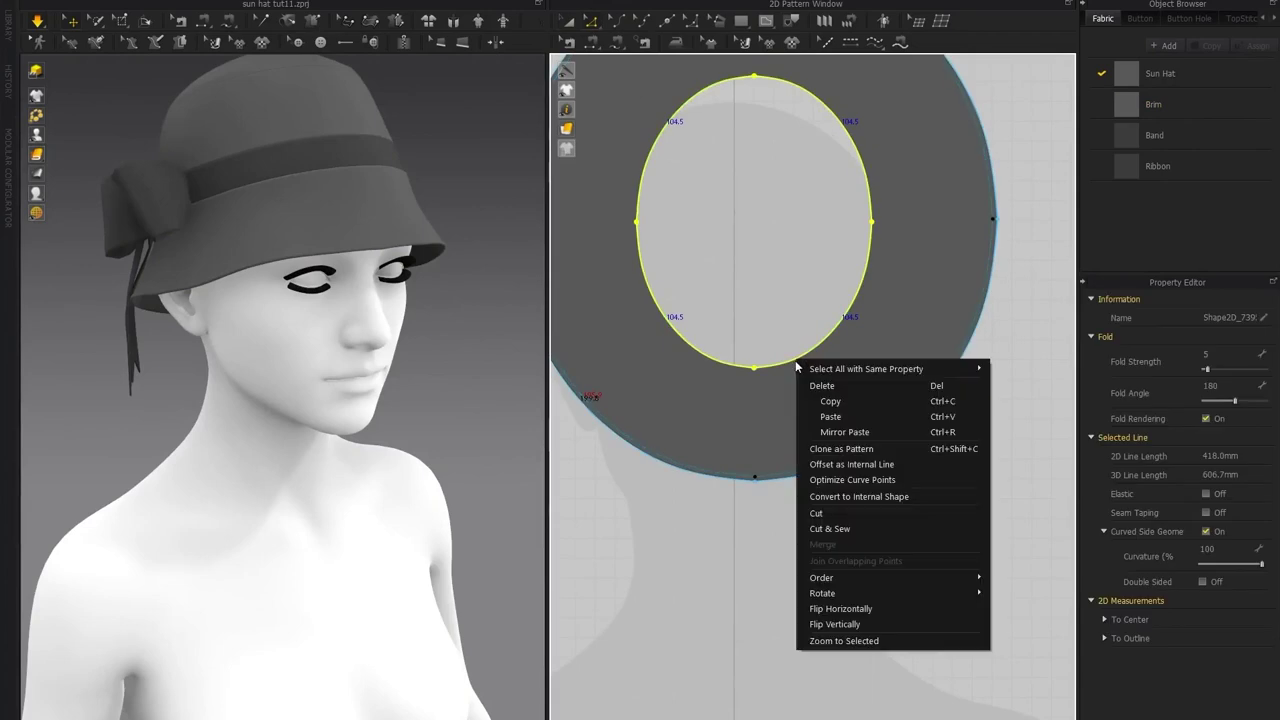
{"action": "left_click", "coordinate": [844, 465]}
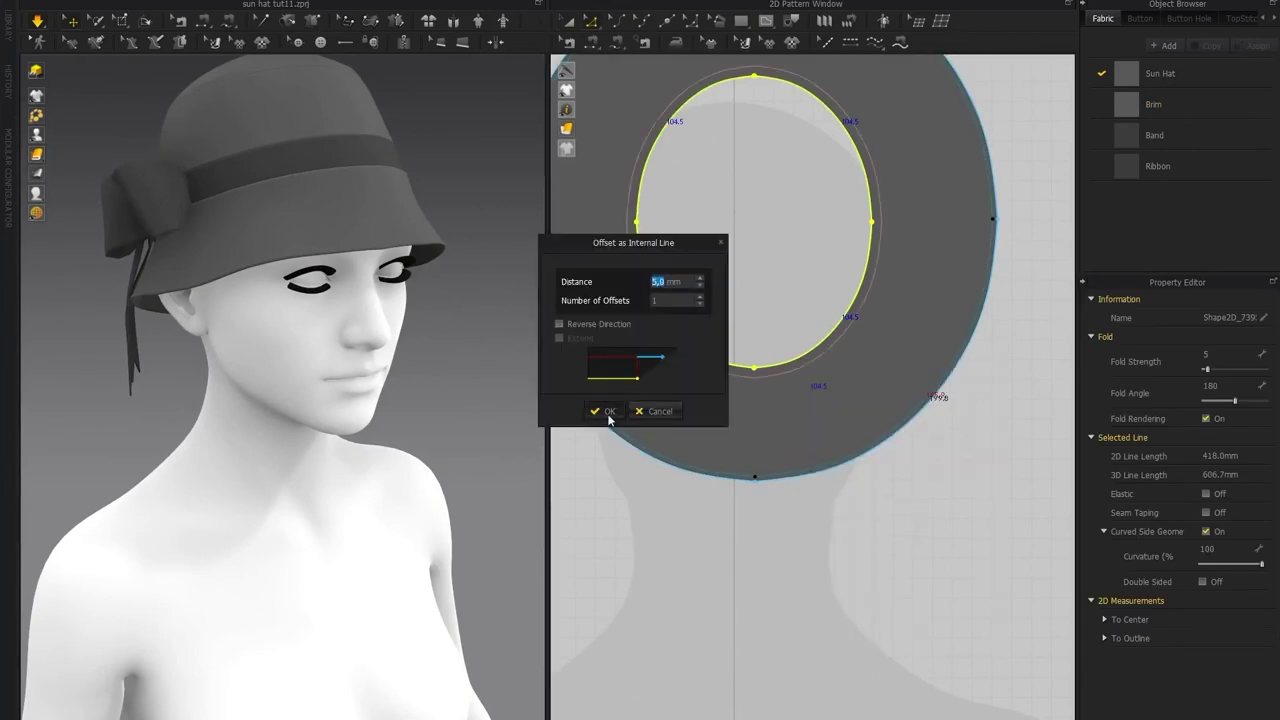
{"action": "left_click", "coordinate": [605, 411]}
Simulate the hat and set the fold angle of the brim's new internal line to 225
{"action": "scroll", "coordinate": [290, 260], "scroll_direction": "up", "scroll_amount": 3}
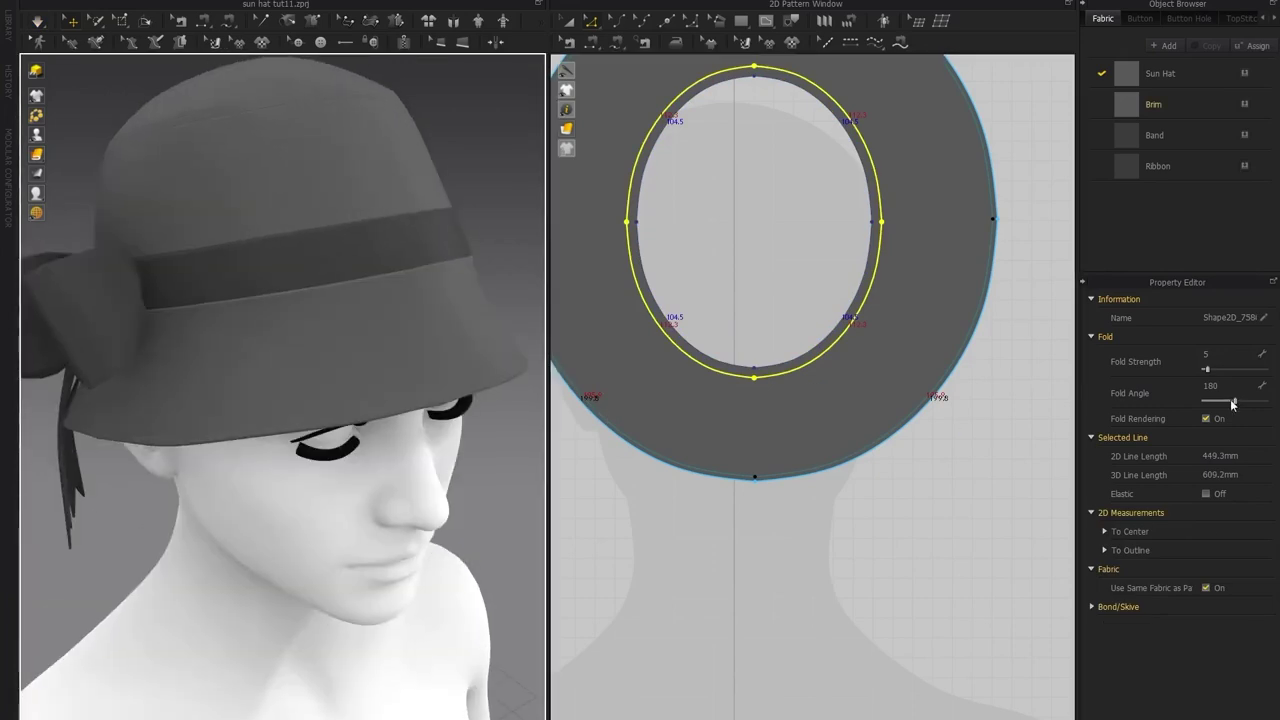
{"action": "mouse_move", "coordinate": [38, 96]}
{"action": "key", "text": "space"}
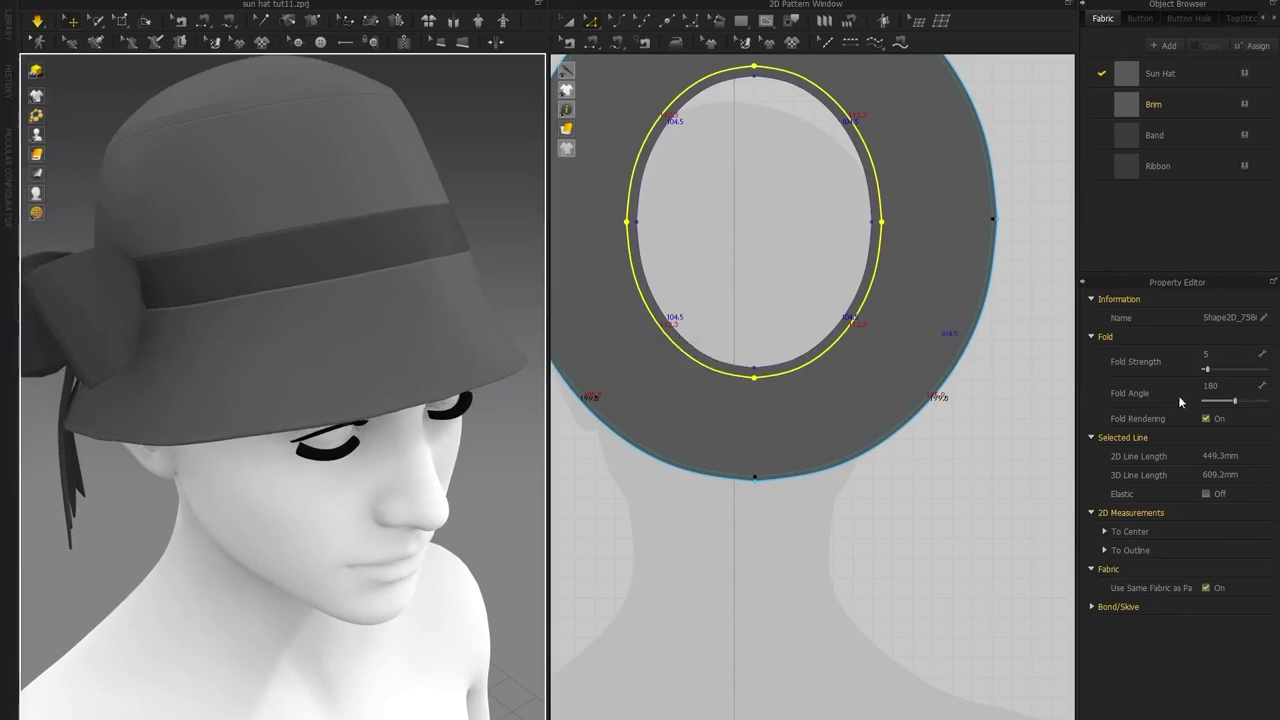
{"action": "left_click", "coordinate": [1245, 403]}
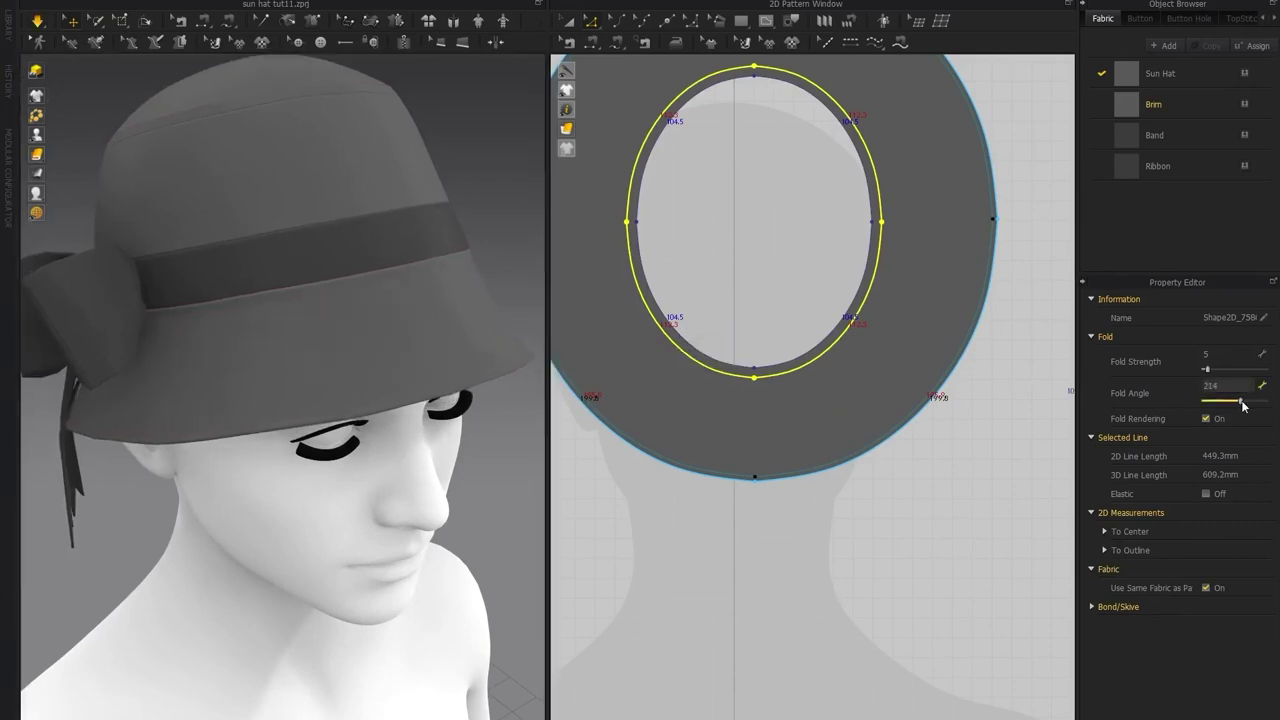
{"action": "left_click_drag", "start_coordinate": [1247, 405], "coordinate": [1243, 405]}
{"action": "scroll", "coordinate": [206, 243], "scroll_direction": "down", "scroll_amount": 3}
{"action": "right_click_drag", "start_coordinate": [206, 243], "coordinate": [368, 287]}
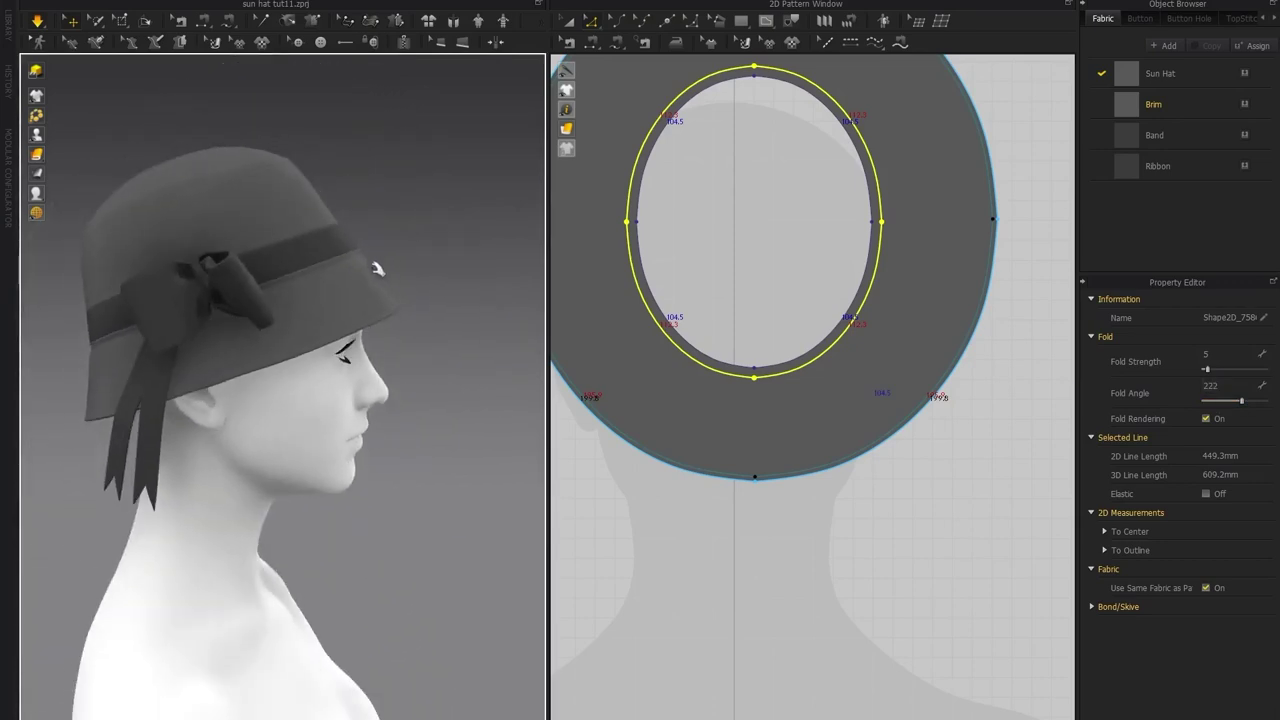
{"action": "left_click_drag", "start_coordinate": [1240, 403], "coordinate": [1243, 404]}
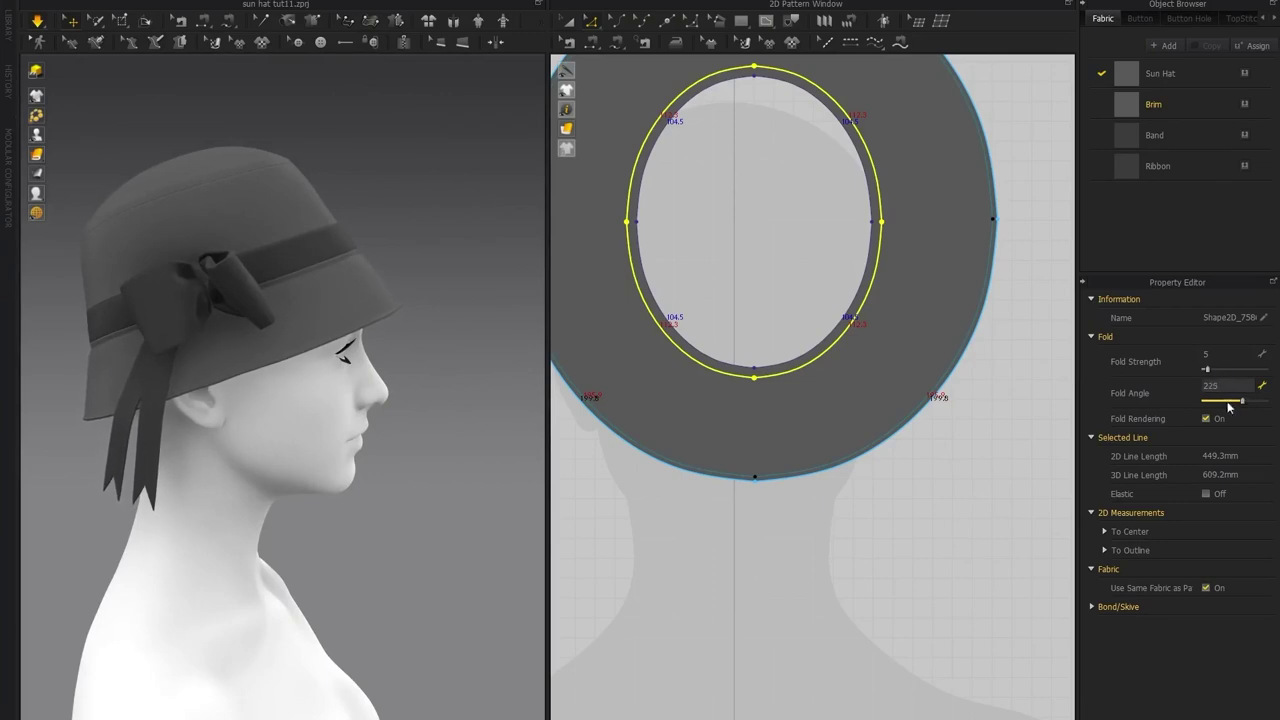
{"action": "right_click_drag", "start_coordinate": [456, 326], "coordinate": [350, 295]}
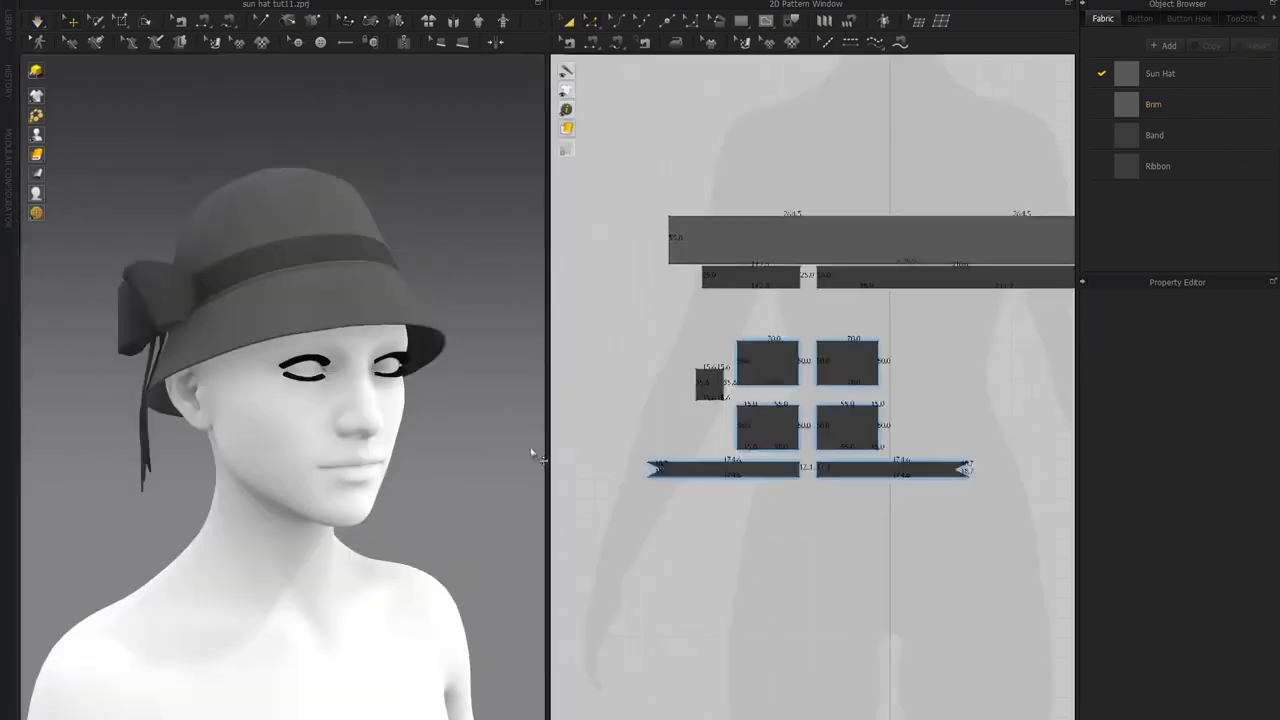
Shorten the symmetric ribbon tail patterns to a long edge of about 143 mm
{"action": "scroll", "coordinate": [812, 386], "scroll_direction": "down", "scroll_amount": 2}
{"action": "scroll", "coordinate": [812, 386], "scroll_direction": "up", "scroll_amount": 4}
{"action": "left_click", "coordinate": [916, 454]}
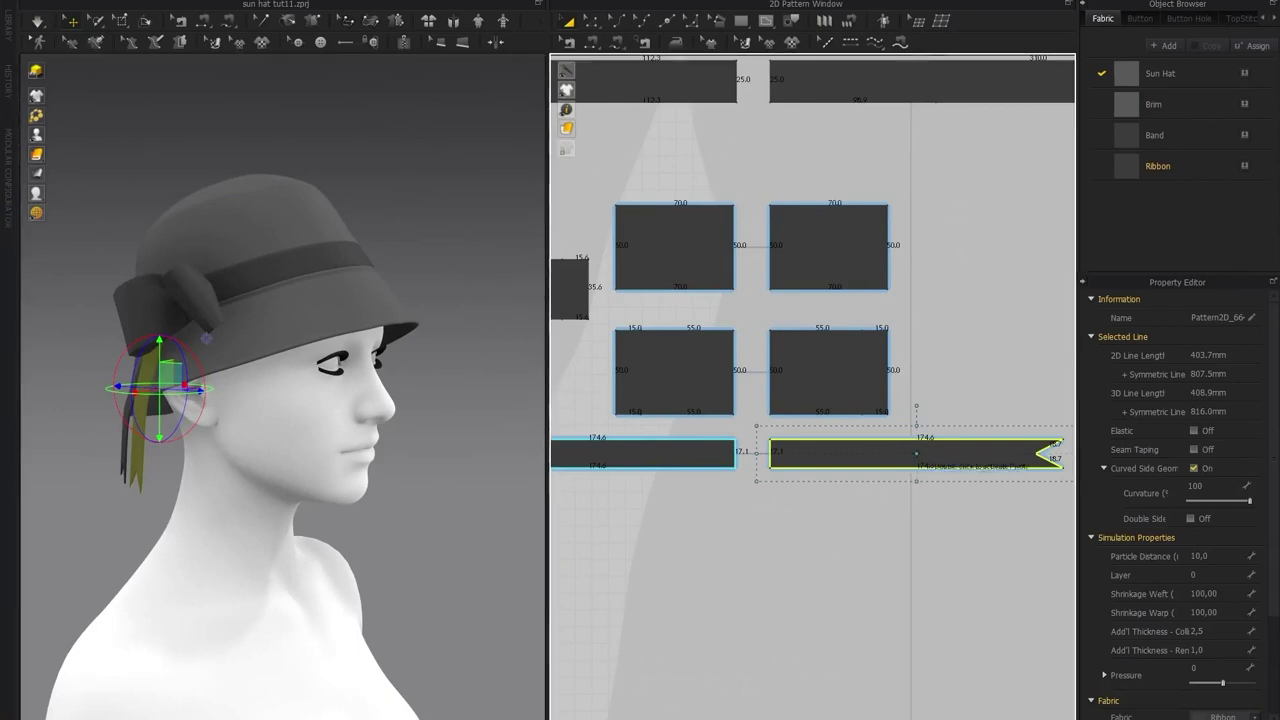
{"action": "left_click_drag", "start_coordinate": [757, 453], "coordinate": [768, 453]}
{"action": "scroll", "coordinate": [925, 444], "scroll_direction": "up", "scroll_amount": 3}
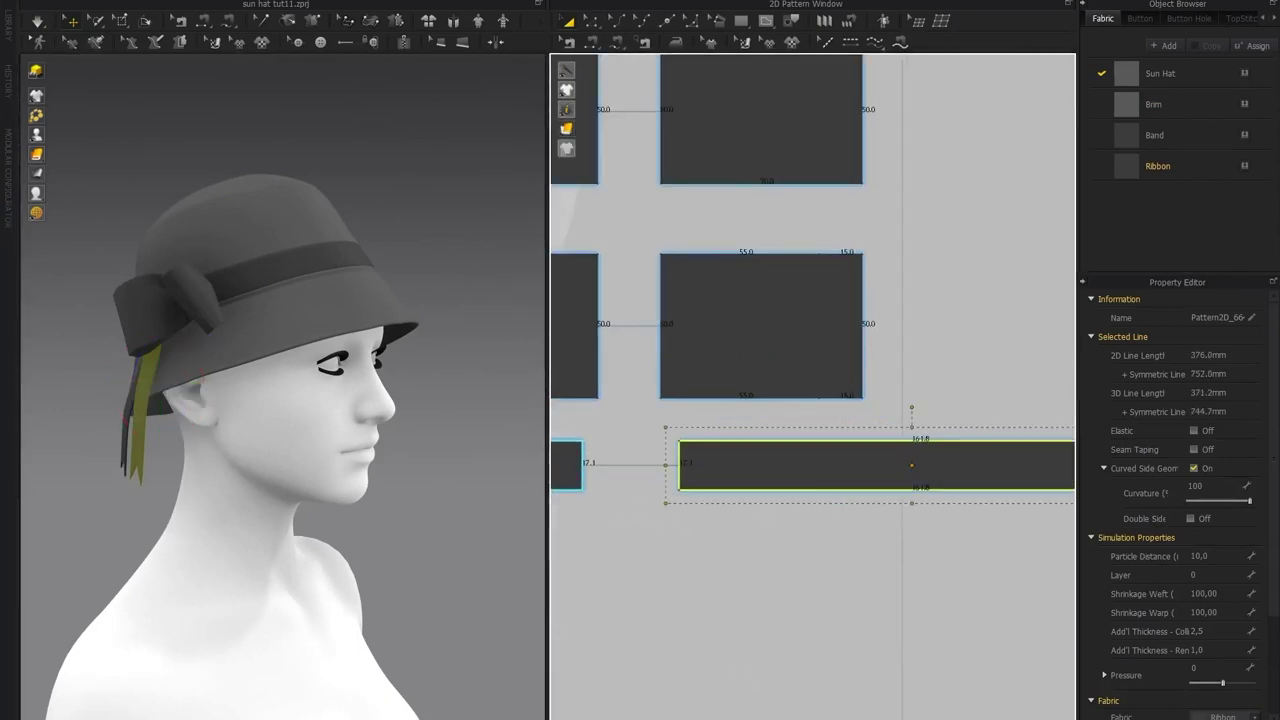
{"action": "left_click_drag", "start_coordinate": [665, 466], "coordinate": [695, 466]}
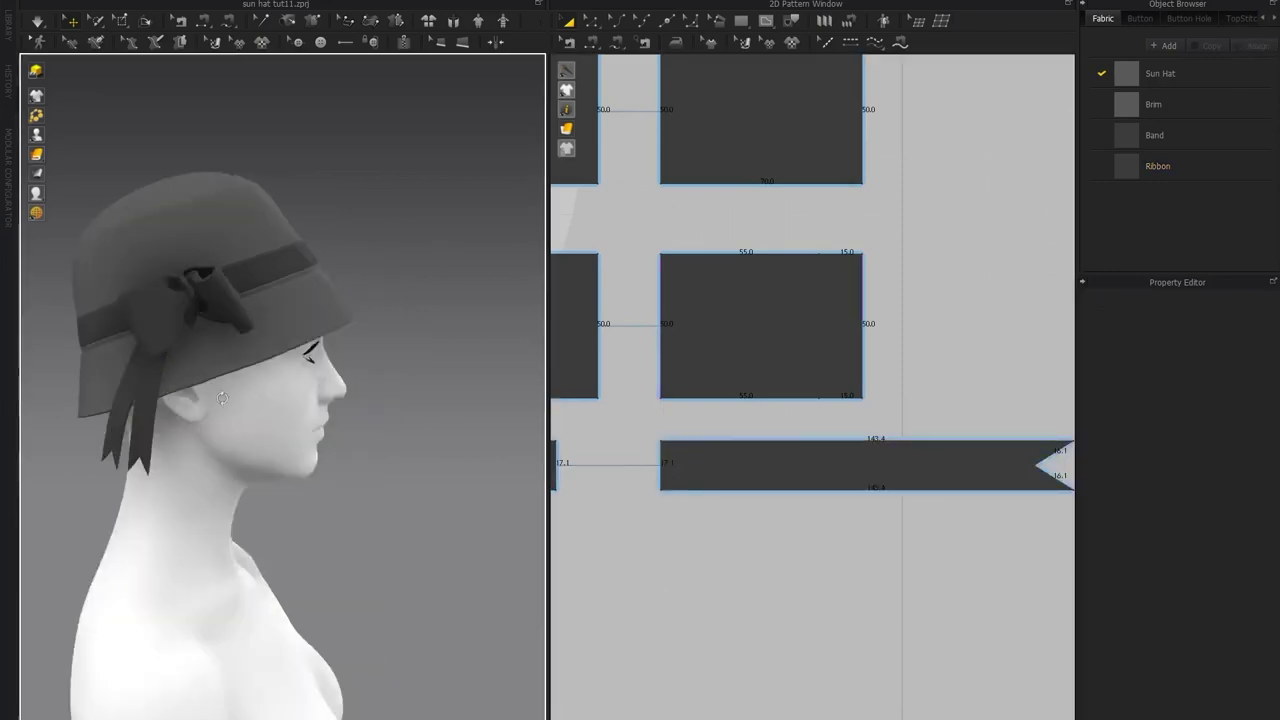
Simulate the hat and pull the shortened ribbon tails into place below the bow
{"action": "right_click_drag", "start_coordinate": [222, 398], "coordinate": [264, 366]}
{"action": "key", "text": "space"}
{"action": "left_click_drag", "start_coordinate": [193, 385], "coordinate": [306, 401]}
{"action": "middle_click_drag", "start_coordinate": [701, 479], "coordinate": [824, 474]}
{"action": "right_click_drag", "start_coordinate": [388, 425], "coordinate": [227, 417]}
{"action": "left_click_drag", "start_coordinate": [160, 332], "coordinate": [280, 358]}
{"action": "right_click_drag", "start_coordinate": [328, 354], "coordinate": [216, 386]}
{"action": "left_click_drag", "start_coordinate": [210, 407], "coordinate": [243, 410]}
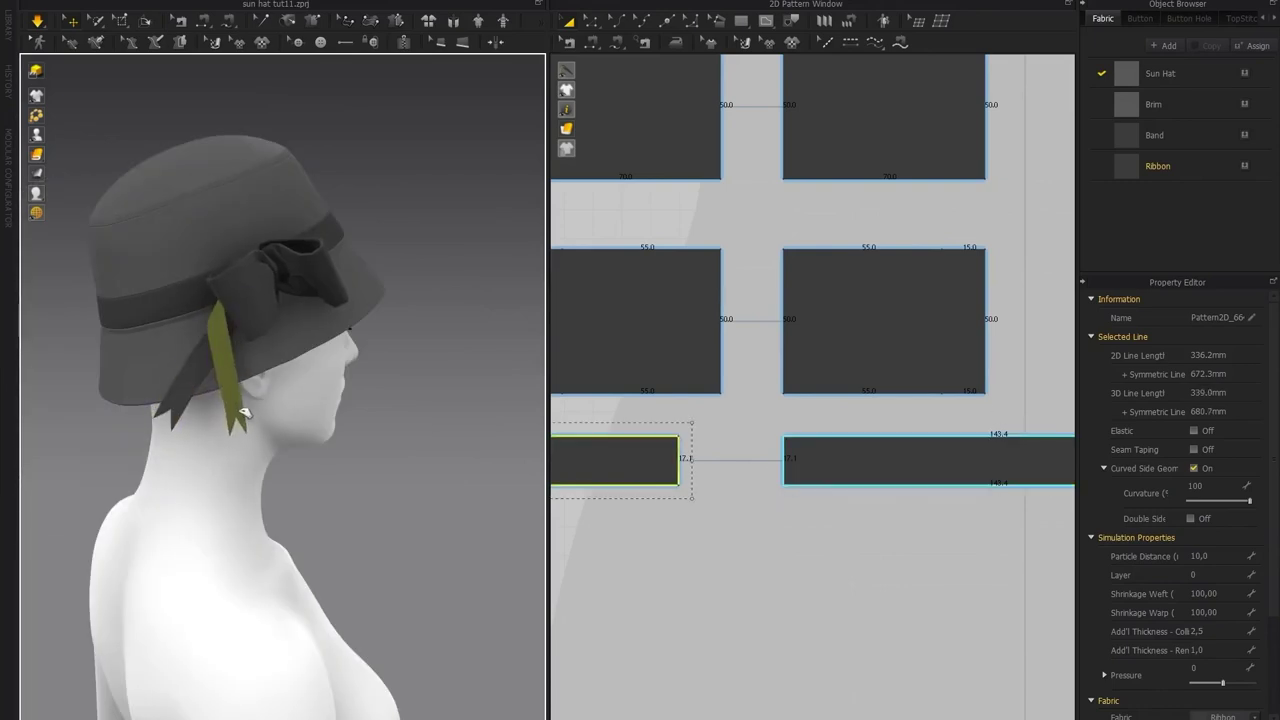
Fine-tune how the two ribbon tails hang behind the ear, checking the bow up close
{"action": "left_click", "coordinate": [354, 434]}
{"action": "right_click_drag", "start_coordinate": [354, 434], "coordinate": [280, 400]}
{"action": "scroll", "coordinate": [242, 300], "scroll_direction": "up", "scroll_amount": 5}
{"action": "left_click", "coordinate": [231, 396]}
{"action": "left_click", "coordinate": [168, 387]}
{"action": "left_click", "coordinate": [227, 391]}
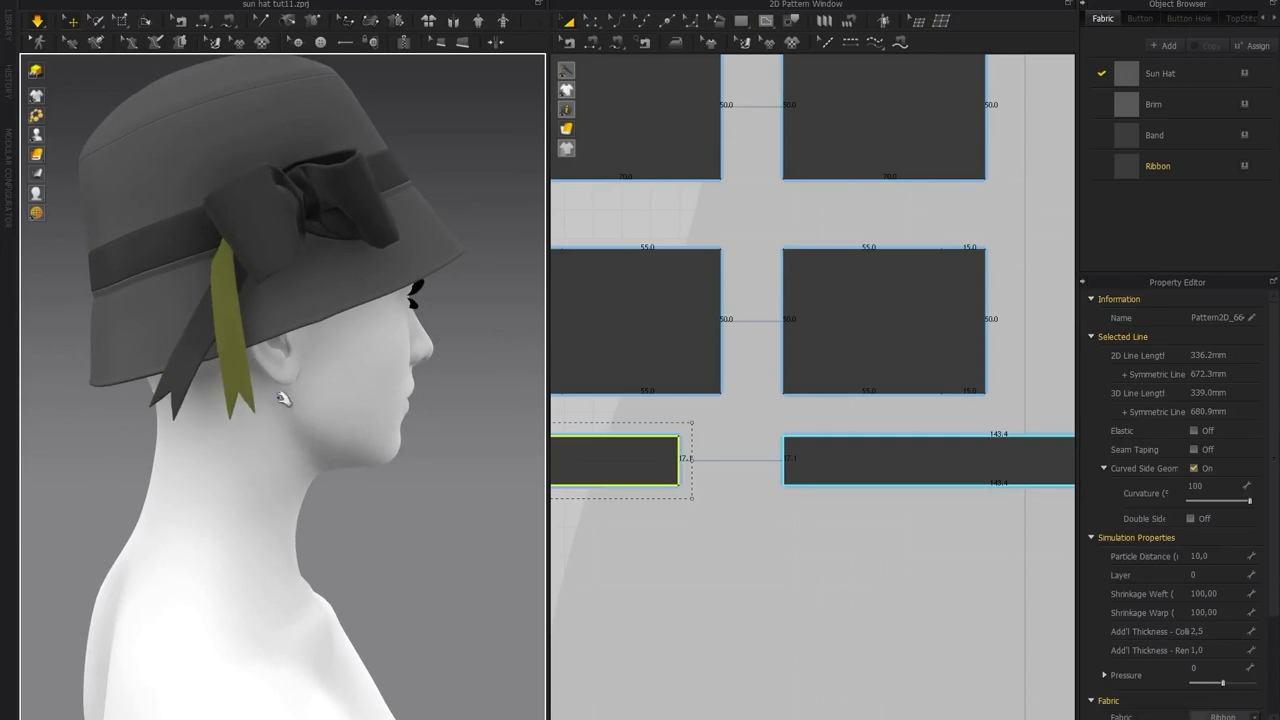
{"action": "left_click", "coordinate": [437, 514]}
{"action": "right_click_drag", "start_coordinate": [437, 514], "coordinate": [172, 398]}
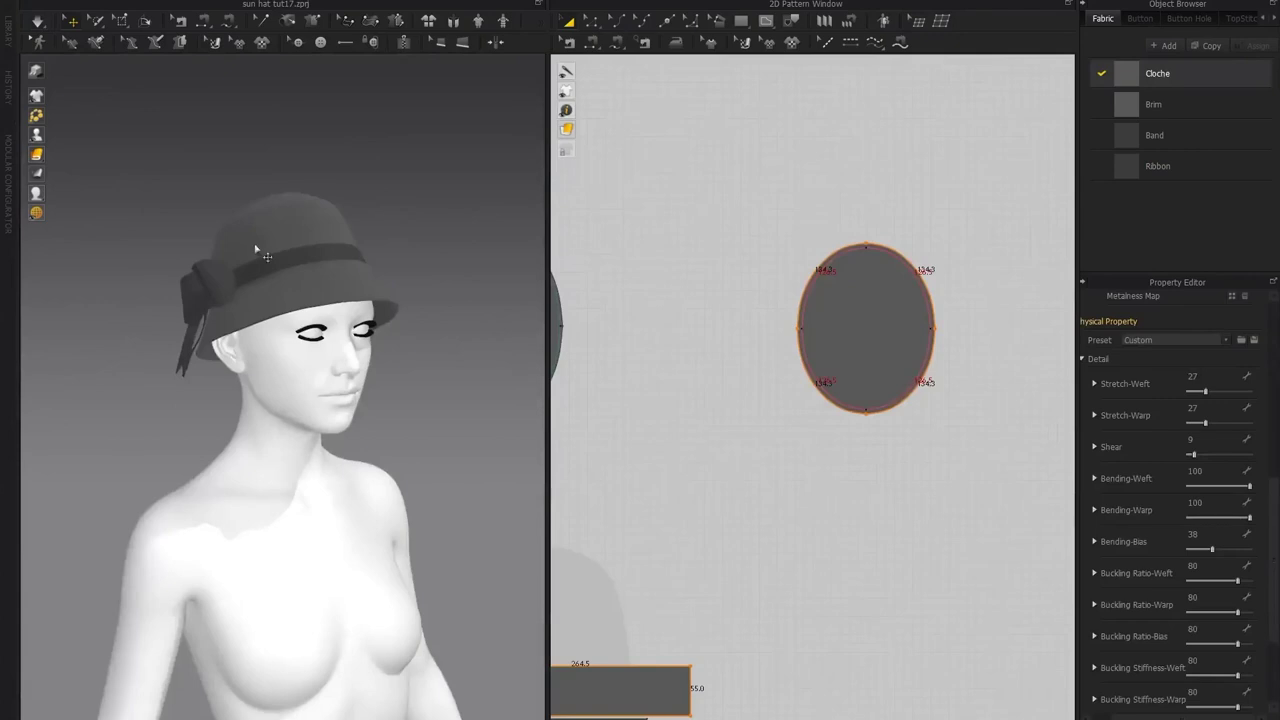
Examine the cloche hat's crown crease, band, bow and brim up close from several angles
{"action": "right_click_drag", "start_coordinate": [263, 254], "coordinate": [300, 263]}
{"action": "right_click_drag", "start_coordinate": [257, 309], "coordinate": [112, 151]}
{"action": "scroll", "coordinate": [360, 324], "scroll_direction": "up", "scroll_amount": 3}
{"action": "scroll", "coordinate": [291, 316], "scroll_direction": "down", "scroll_amount": 4}
{"action": "right_click_drag", "start_coordinate": [369, 249], "coordinate": [345, 262]}
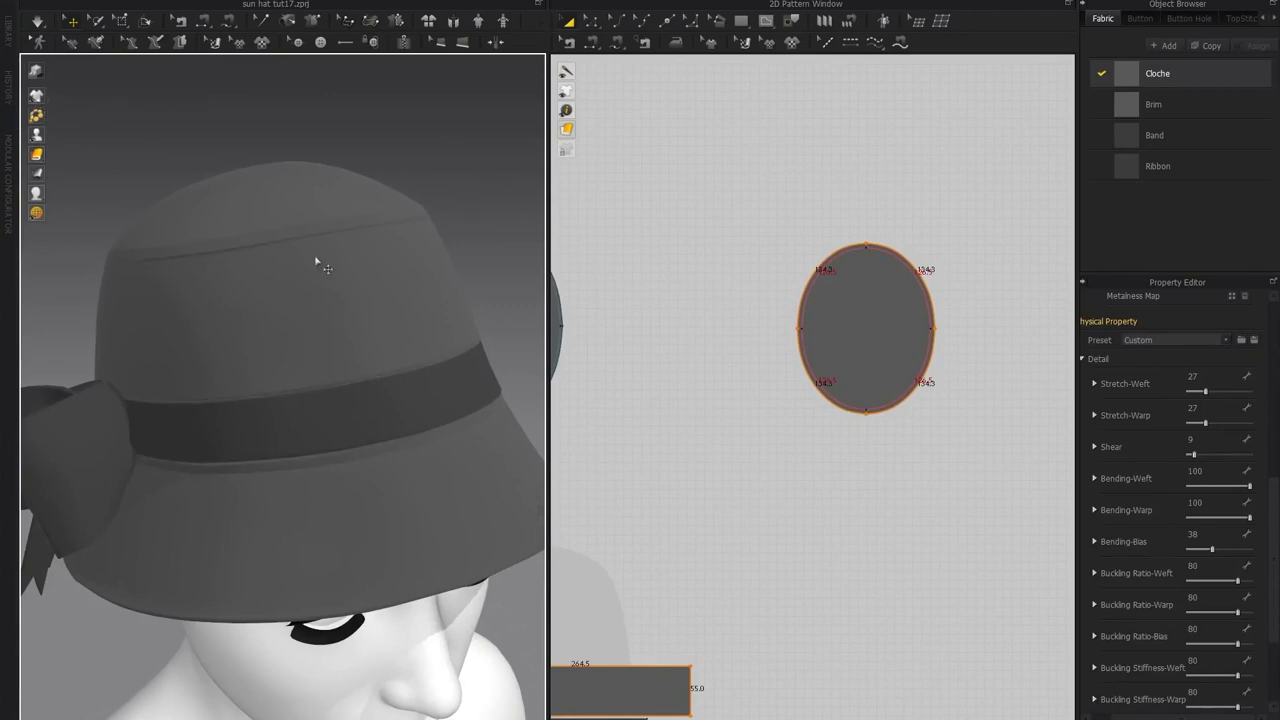
{"action": "scroll", "coordinate": [358, 250], "scroll_direction": "down", "scroll_amount": 3}
{"action": "mouse_move", "coordinate": [38, 97]}
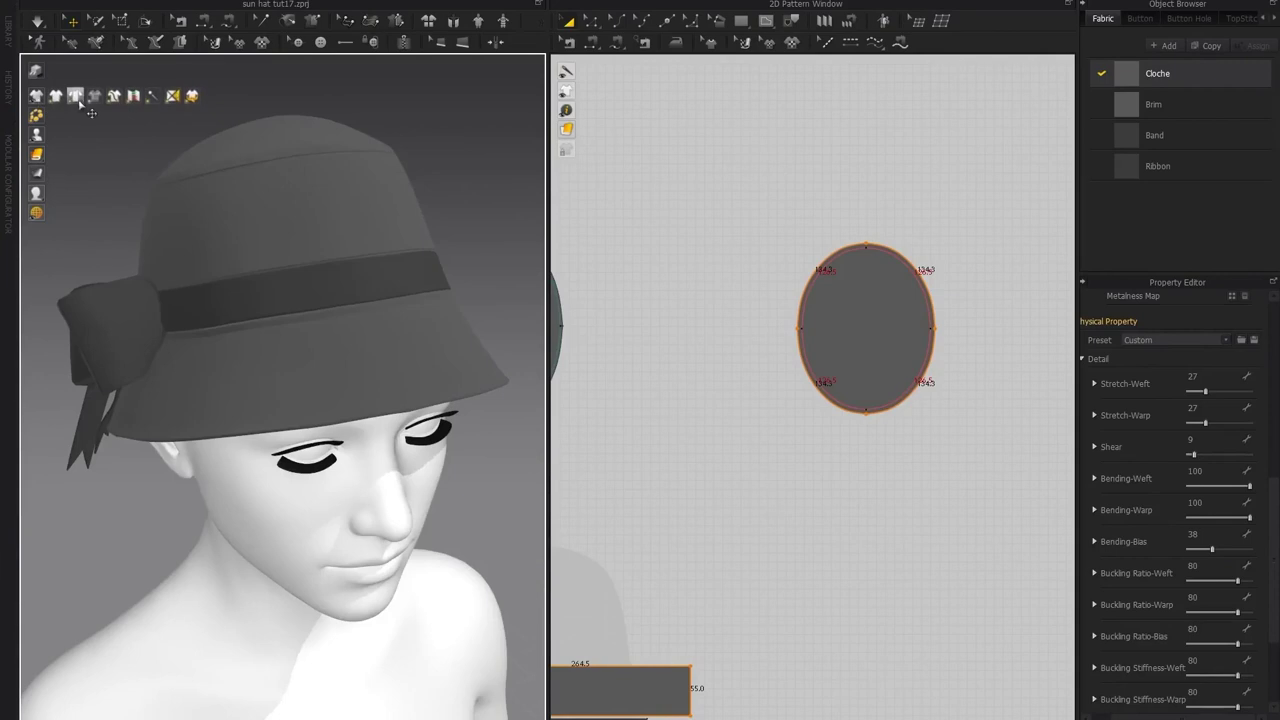
{"action": "right_click_drag", "start_coordinate": [234, 280], "coordinate": [317, 266]}
{"action": "scroll", "coordinate": [246, 289], "scroll_direction": "up", "scroll_amount": 5}
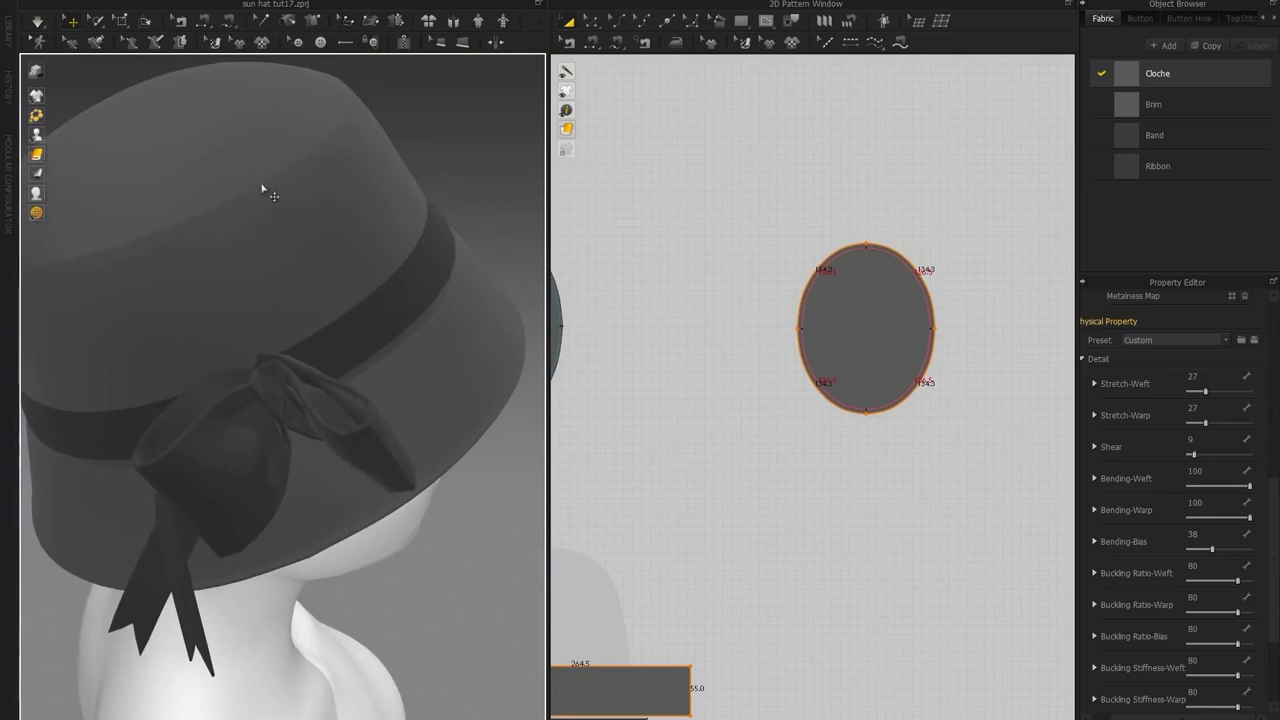
{"action": "right_click_drag", "start_coordinate": [310, 163], "coordinate": [255, 195]}
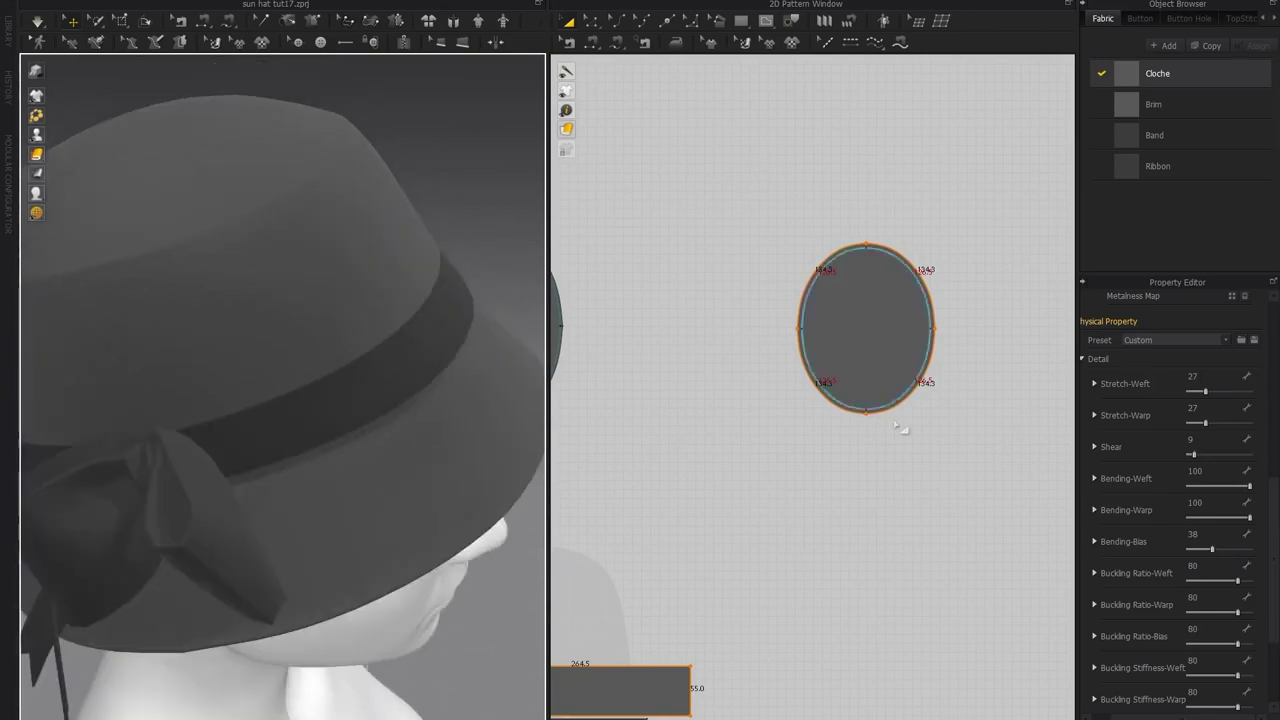
Turn off fold rendering for the oval internal line on the crown-top pattern and check the crown edge
{"action": "scroll", "coordinate": [889, 420], "scroll_direction": "up", "scroll_amount": 3}
{"action": "left_click", "coordinate": [873, 406]}
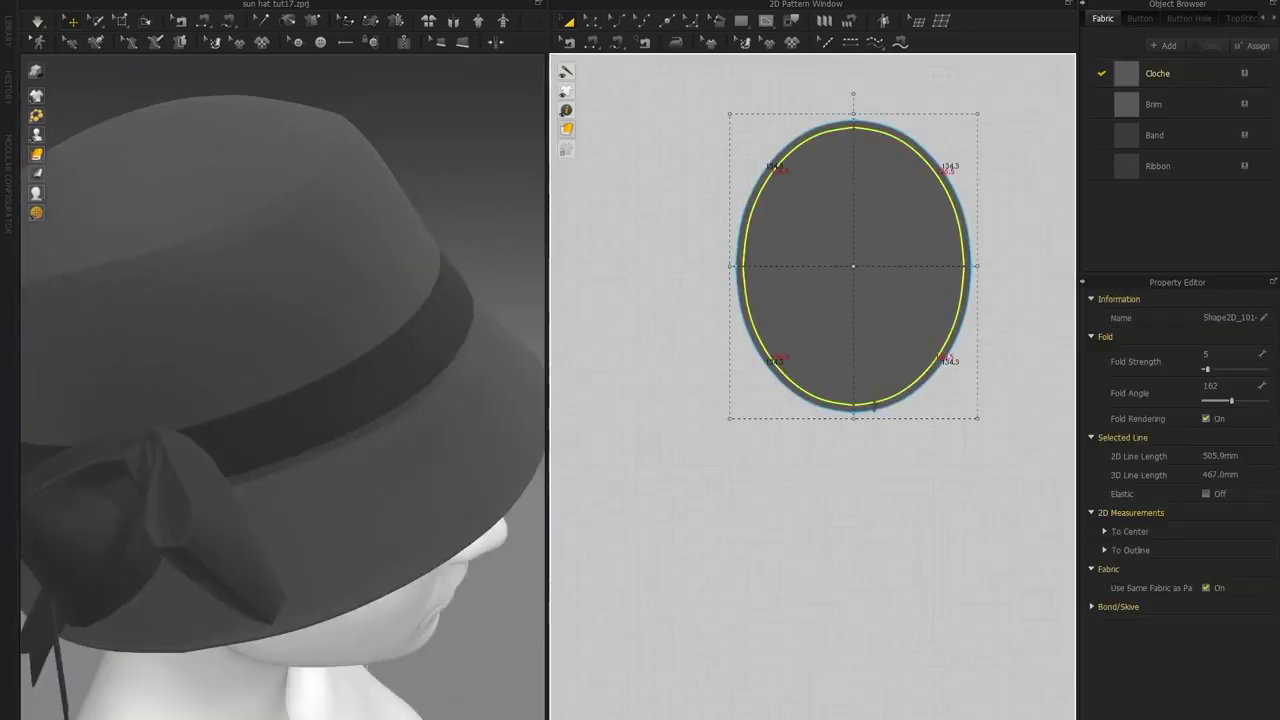
{"action": "left_click", "coordinate": [1206, 418]}
{"action": "right_click_drag", "start_coordinate": [271, 323], "coordinate": [203, 256]}
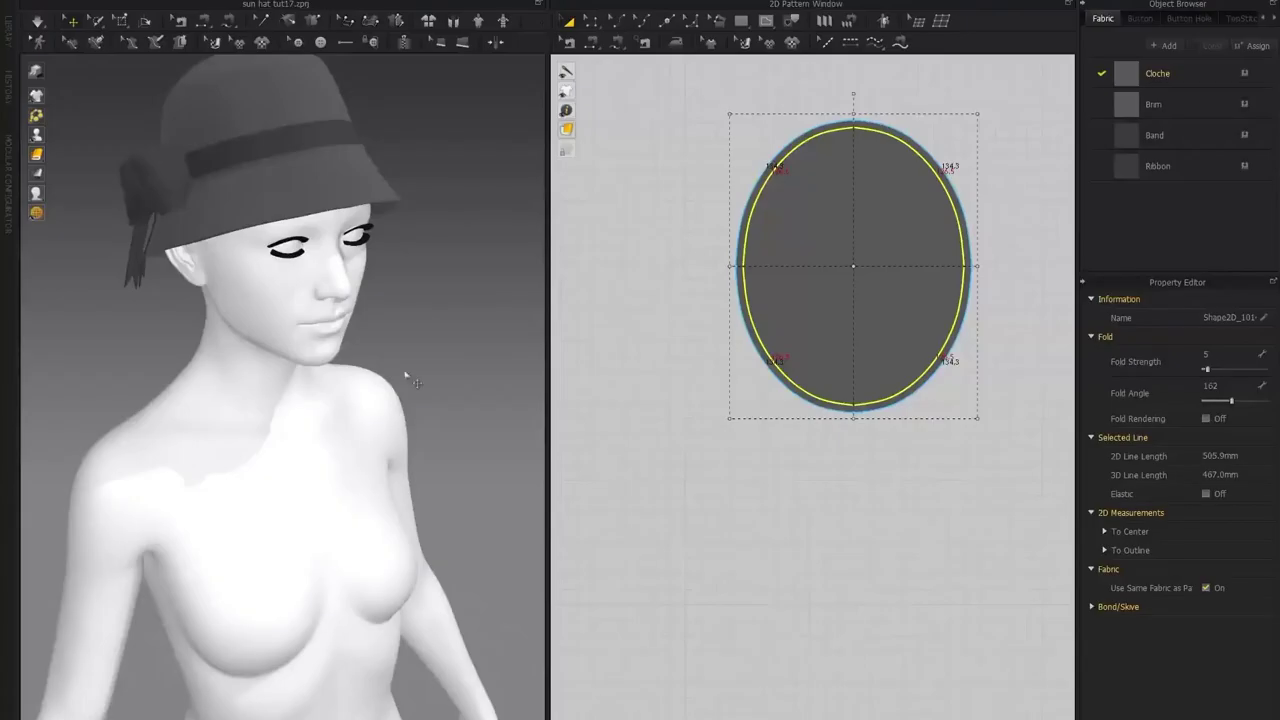
{"action": "right_click_drag", "start_coordinate": [480, 278], "coordinate": [367, 324]}
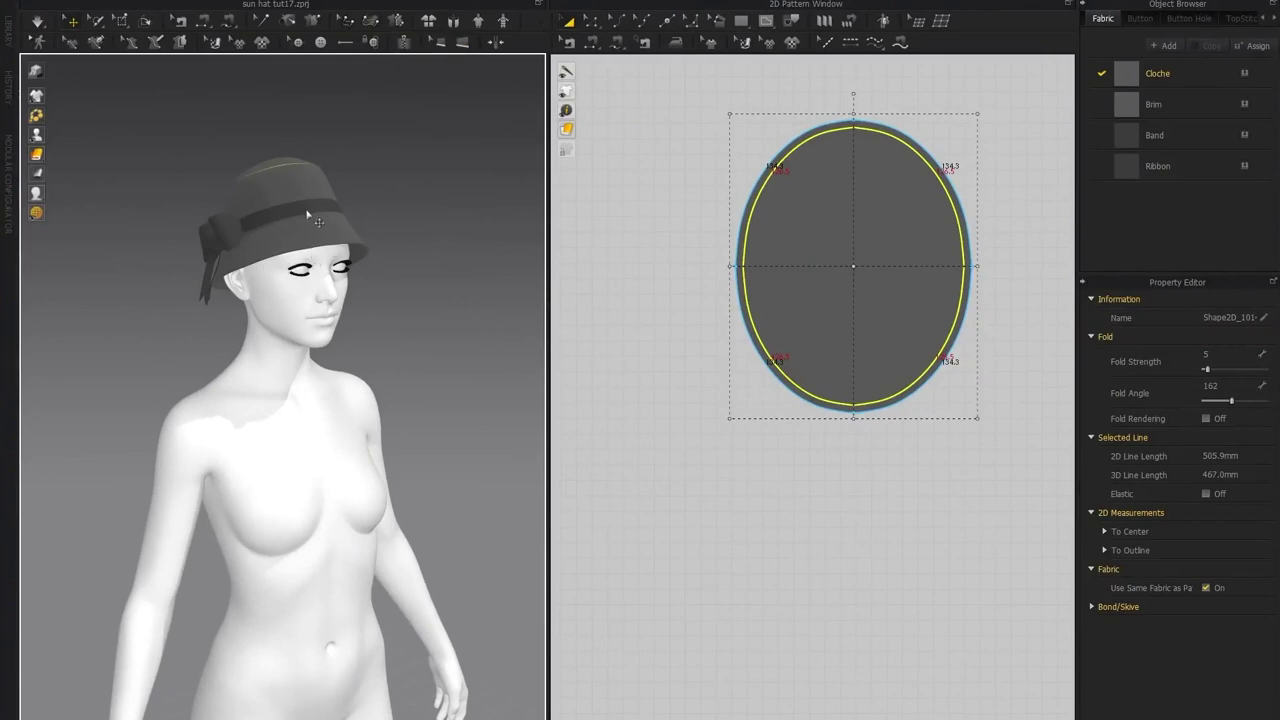
Cut and sew the brim pattern along its outer internal line to separate a narrow edge ring
{"action": "scroll", "coordinate": [674, 351], "scroll_direction": "down", "scroll_amount": 5}
{"action": "middle_click_drag", "start_coordinate": [575, 404], "coordinate": [765, 381]}
{"action": "scroll", "coordinate": [840, 352], "scroll_direction": "up", "scroll_amount": 1}
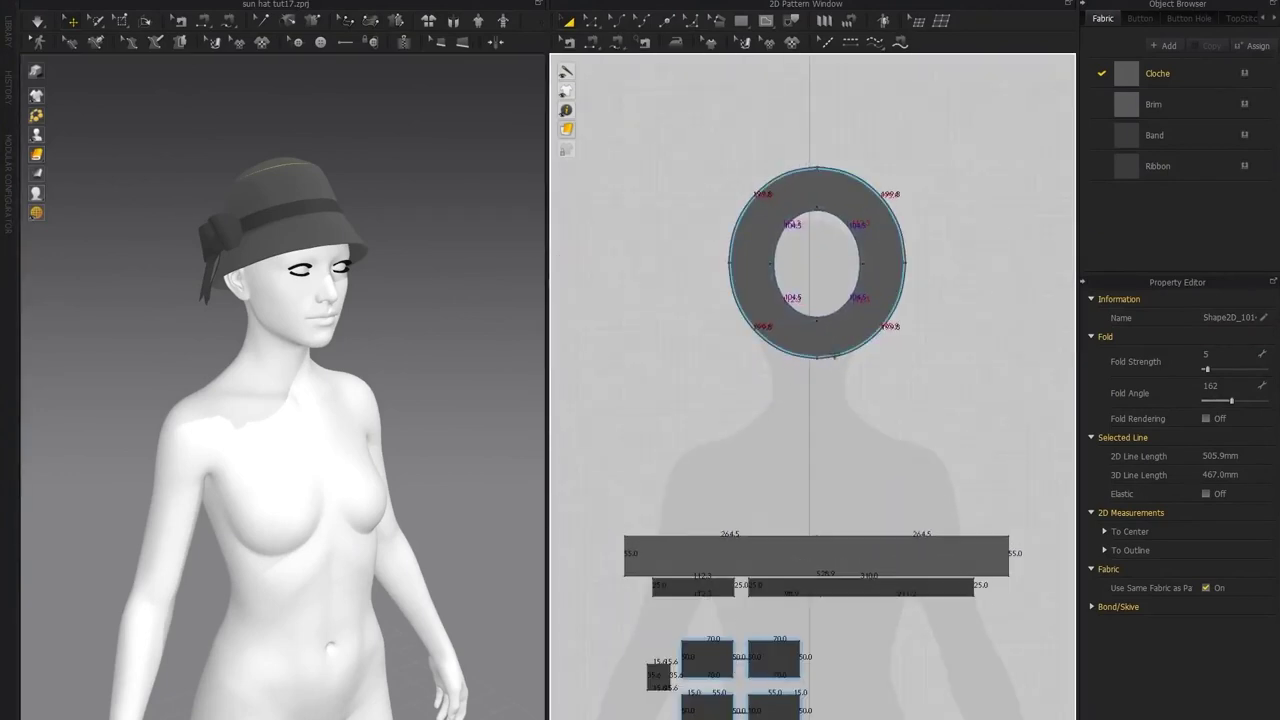
{"action": "left_click", "coordinate": [840, 352]}
{"action": "scroll", "coordinate": [840, 352], "scroll_direction": "up", "scroll_amount": 3}
{"action": "right_click", "coordinate": [811, 349]}
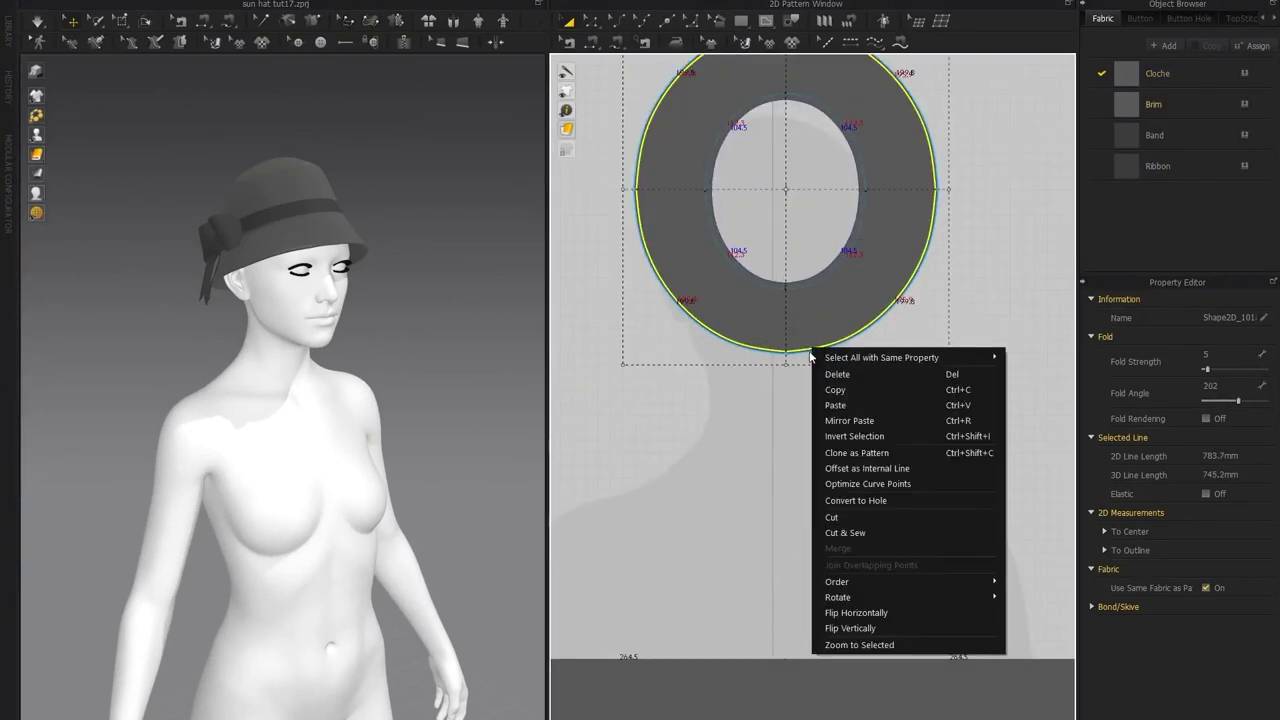
{"action": "left_click", "coordinate": [833, 533]}
{"action": "scroll", "coordinate": [891, 371], "scroll_direction": "down", "scroll_amount": 3}
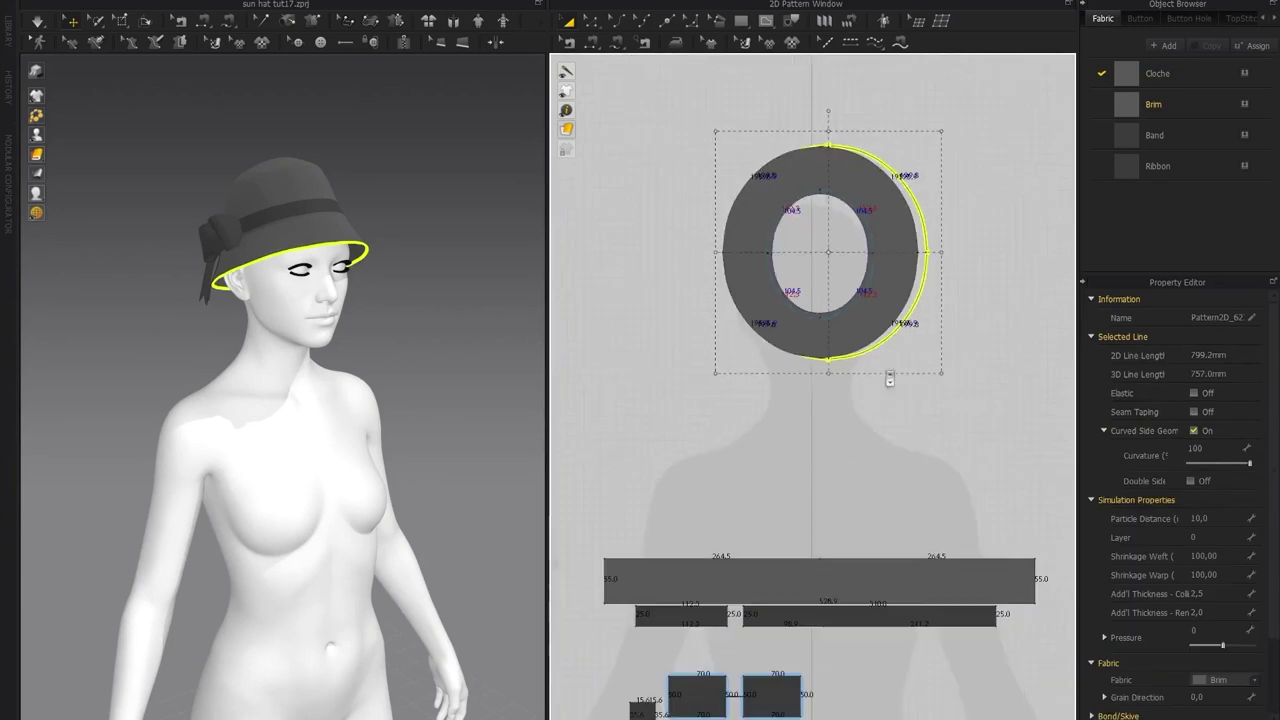
Move the narrow brim-edge ring clear of the brim, placing it beside the pattern in the 2D layout
{"action": "left_click", "coordinate": [650, 407]}
{"action": "key", "text": "ctrl+z"}
{"action": "left_click", "coordinate": [877, 347]}
{"action": "scroll", "coordinate": [893, 442], "scroll_direction": "up", "scroll_amount": 3}
{"action": "scroll", "coordinate": [894, 442], "scroll_direction": "up", "scroll_amount": 2}
{"action": "left_click", "coordinate": [843, 297]}
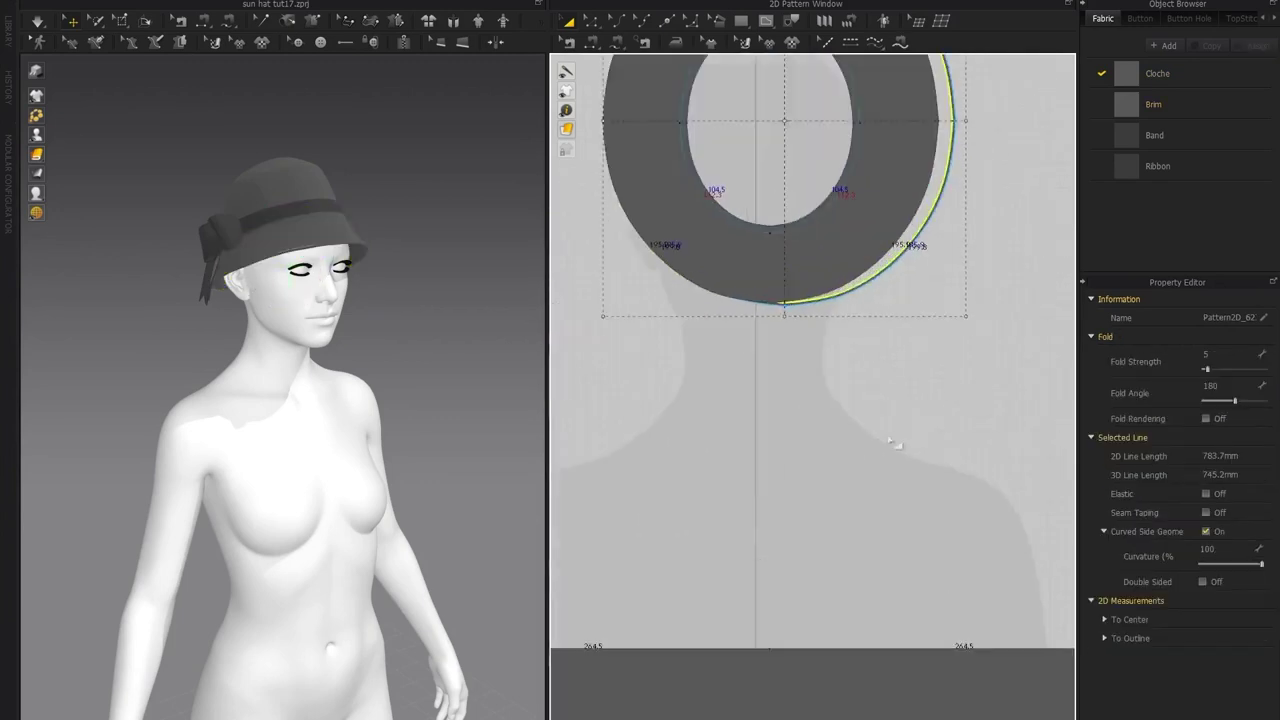
{"action": "scroll", "coordinate": [841, 296], "scroll_direction": "up", "scroll_amount": 3}
{"action": "left_click_drag", "start_coordinate": [957, 220], "coordinate": [697, 477]}
{"action": "scroll", "coordinate": [697, 477], "scroll_direction": "down", "scroll_amount": 4}
{"action": "middle_click_drag", "start_coordinate": [697, 477], "coordinate": [936, 476]}
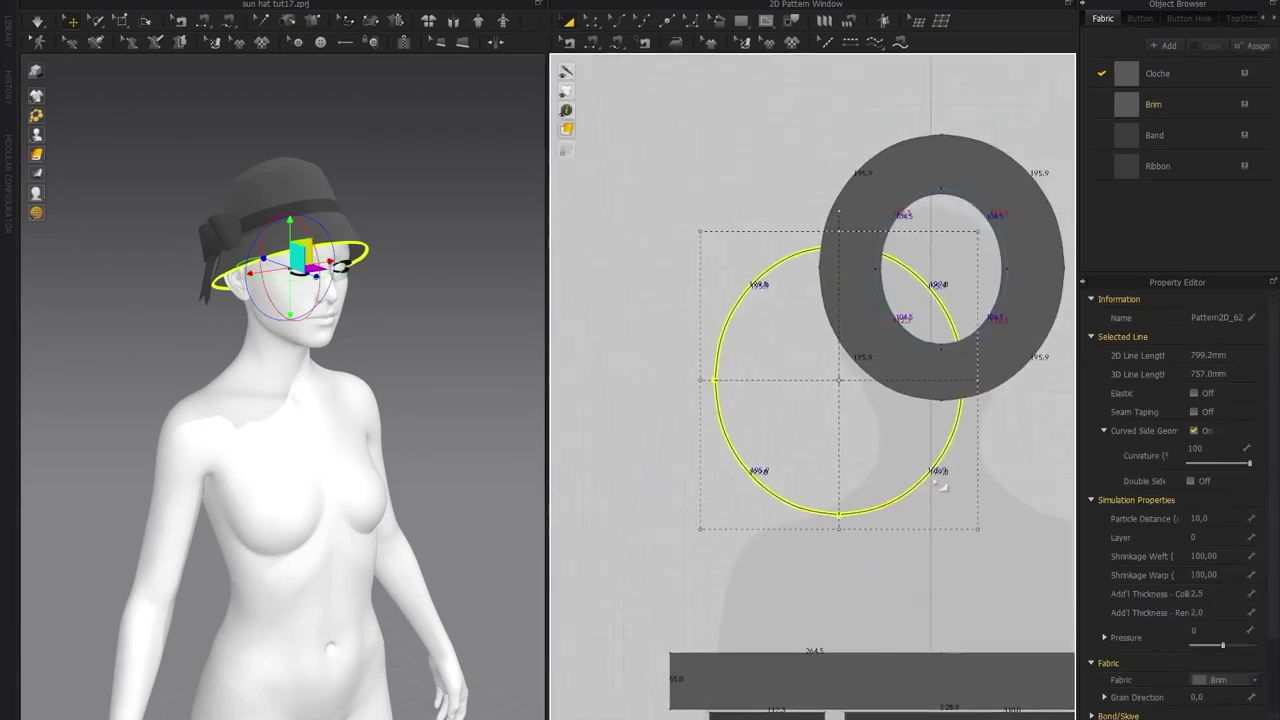
{"action": "left_click_drag", "start_coordinate": [843, 451], "coordinate": [677, 346]}
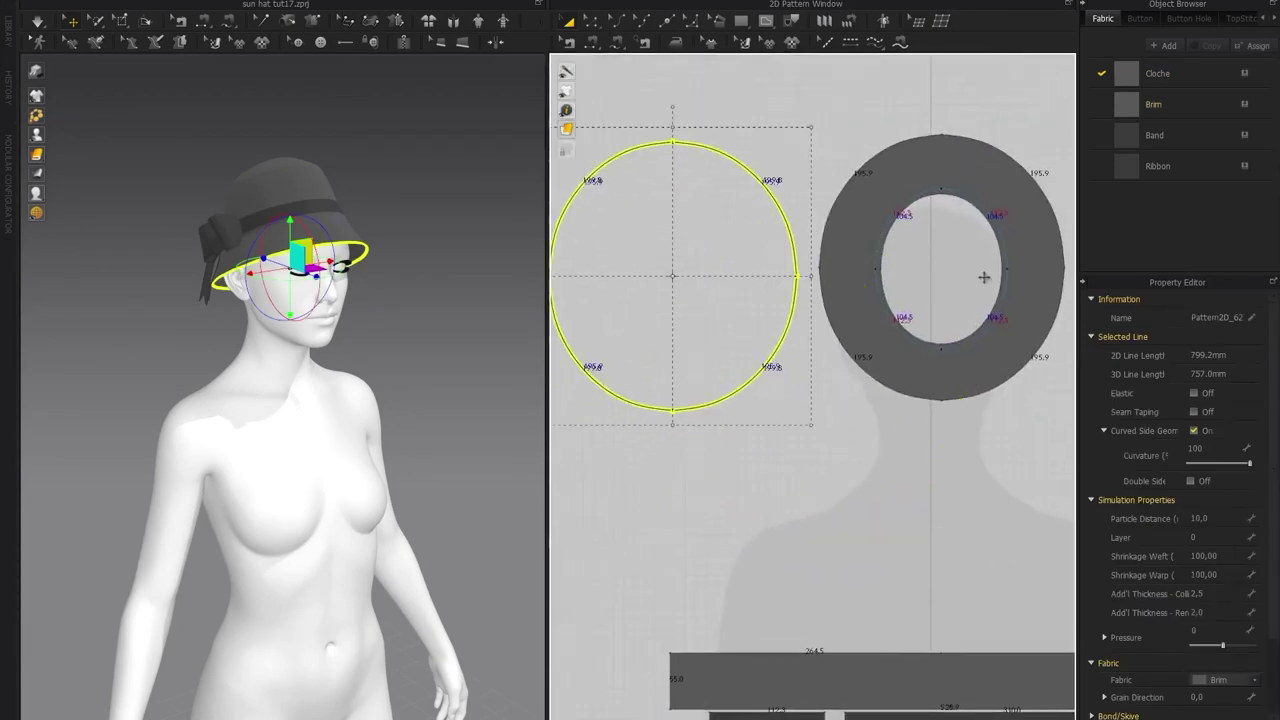
Duplicate the Ribbon fabric and rename the copy "Brim Detail"
{"action": "left_click", "coordinate": [1162, 172]}
{"action": "left_click", "coordinate": [1211, 46]}
{"action": "double_click", "coordinate": [1185, 198]}
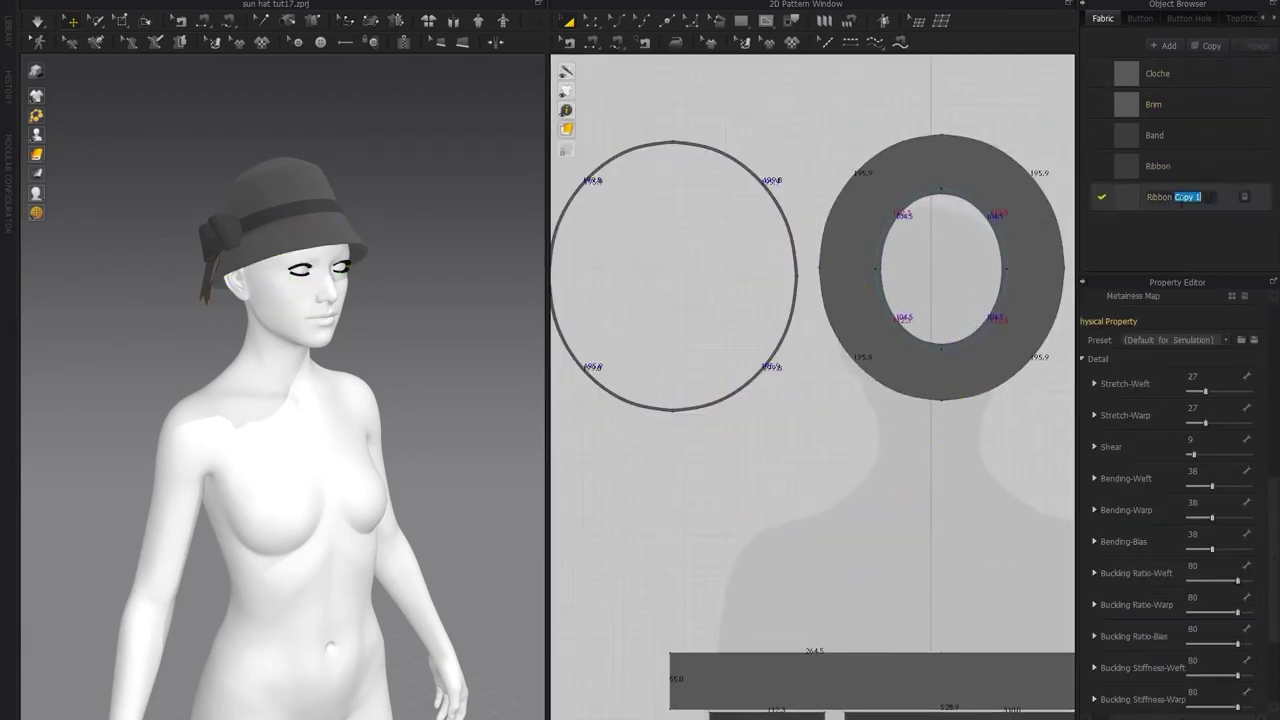
{"action": "type", "text": "Brim Detail"}
{"action": "key", "text": "Return"}
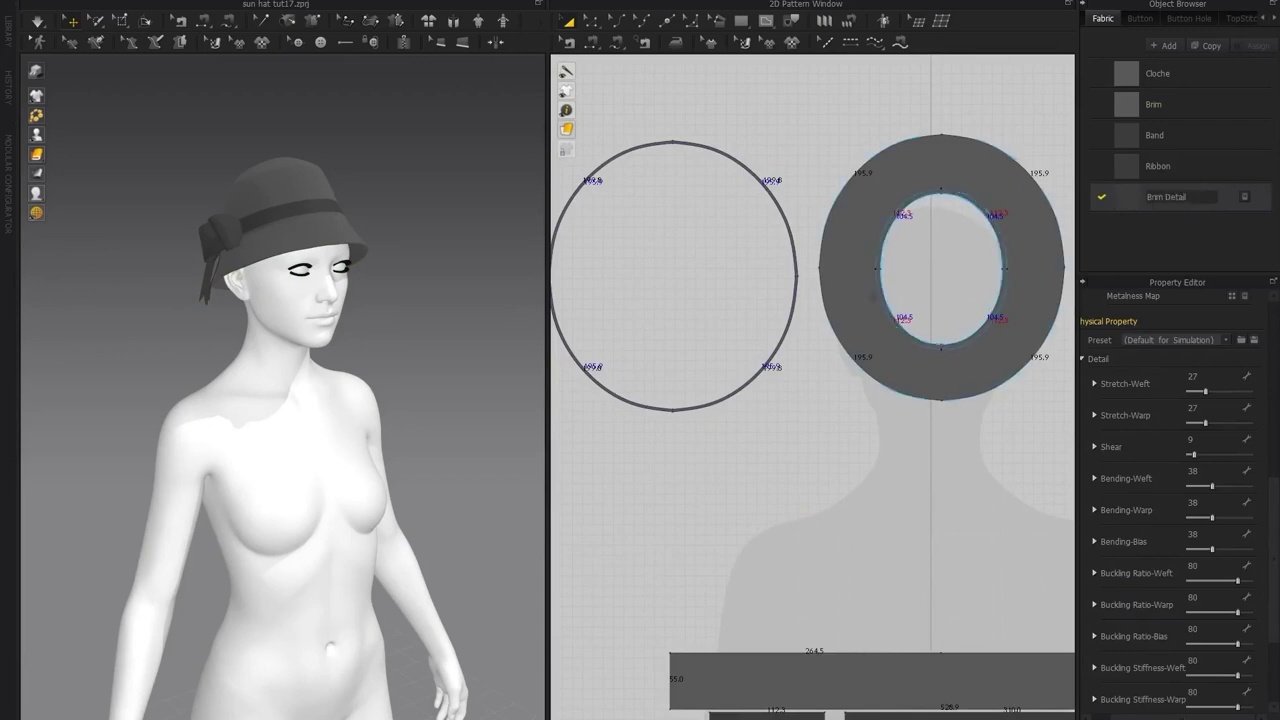
Assign the Brim Detail fabric to the narrow brim-edge ring
{"action": "middle_click_drag", "start_coordinate": [778, 358], "coordinate": [870, 365]}
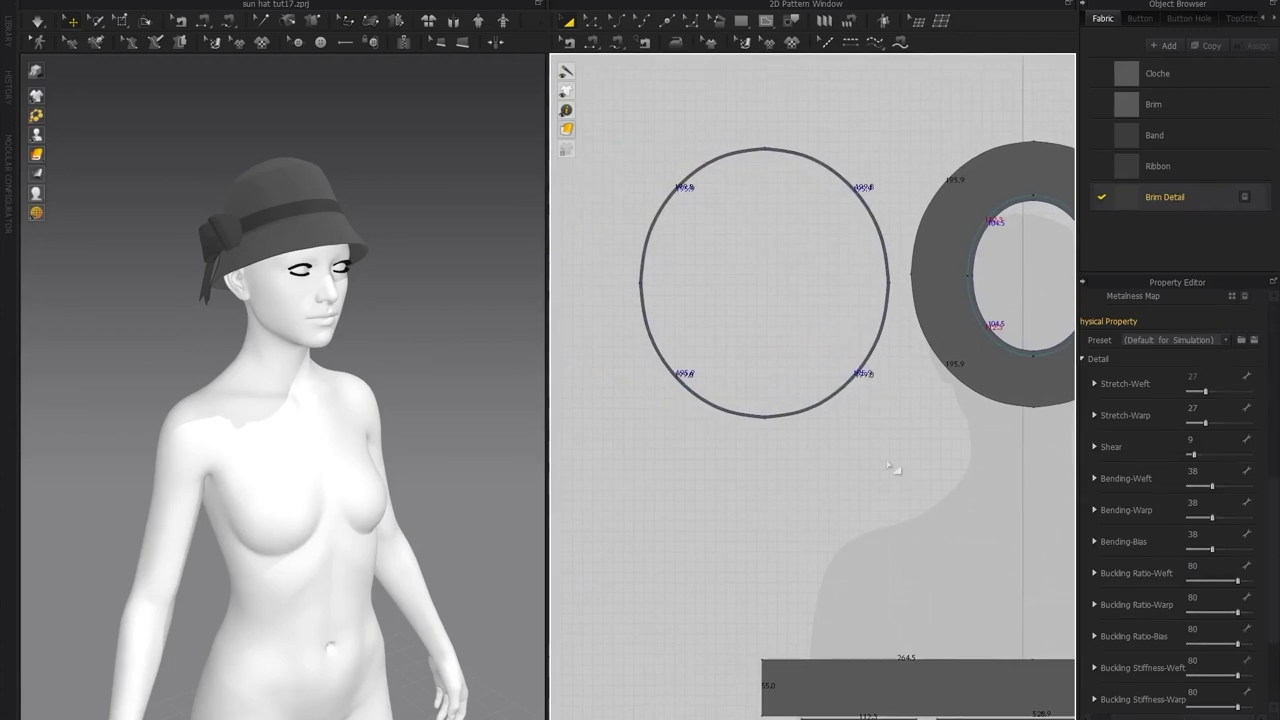
{"action": "left_click", "coordinate": [886, 443]}
{"action": "left_click_drag", "start_coordinate": [628, 130], "coordinate": [905, 475]}
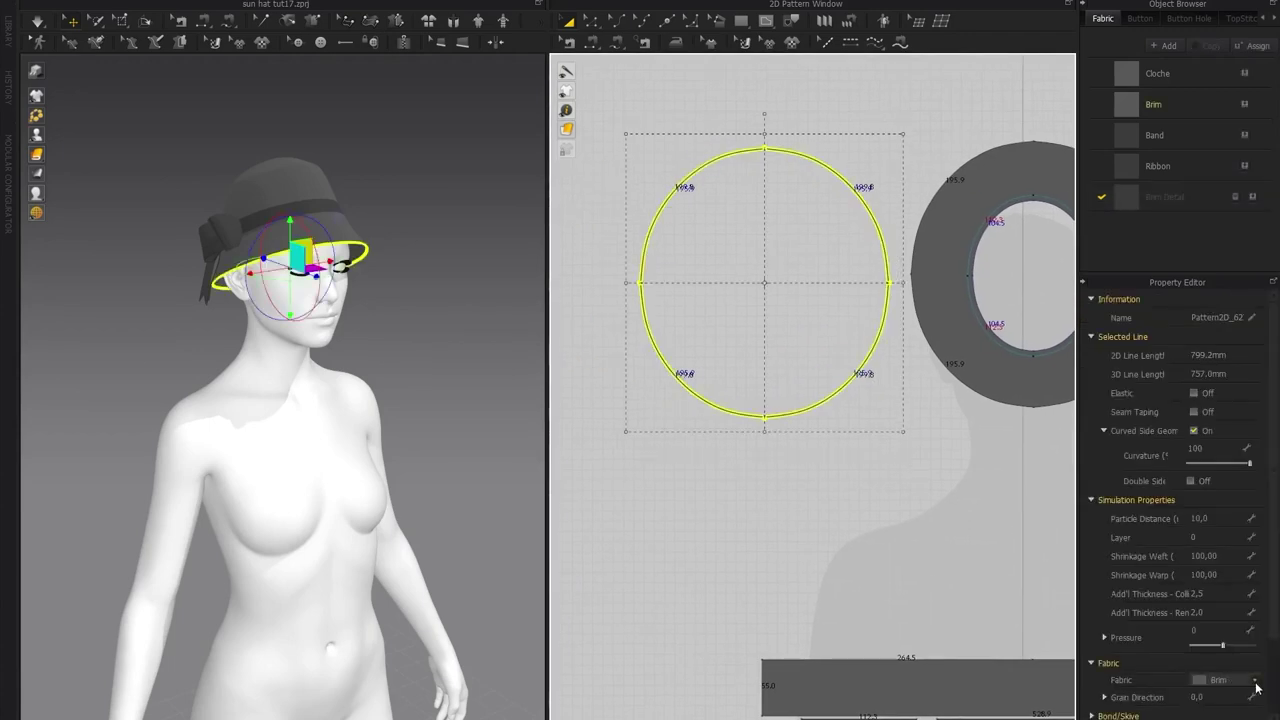
{"action": "left_click", "coordinate": [1254, 687]}
{"action": "left_click", "coordinate": [1225, 703]}
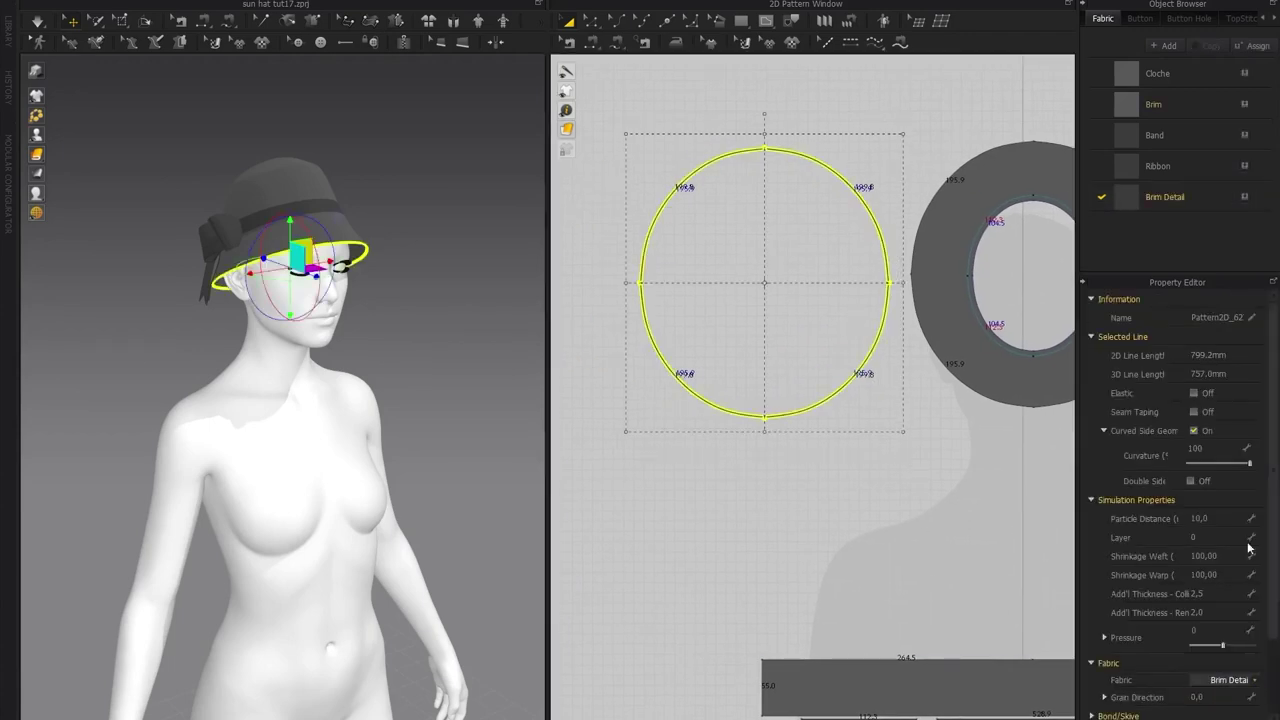
Set the brim-edge ring's additional rendering thickness to 6.0 and check the thickened trim around the hat
{"action": "scroll", "coordinate": [417, 300], "scroll_direction": "up", "scroll_amount": 5}
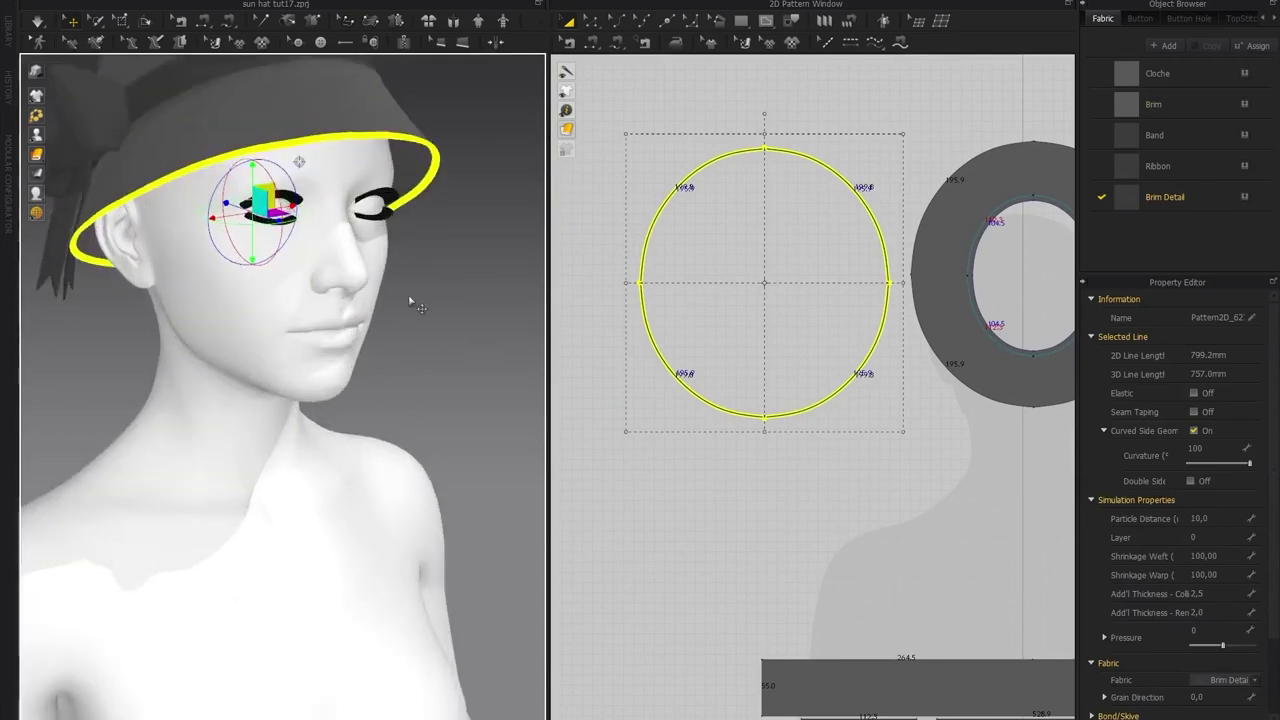
{"action": "left_click", "coordinate": [1213, 612]}
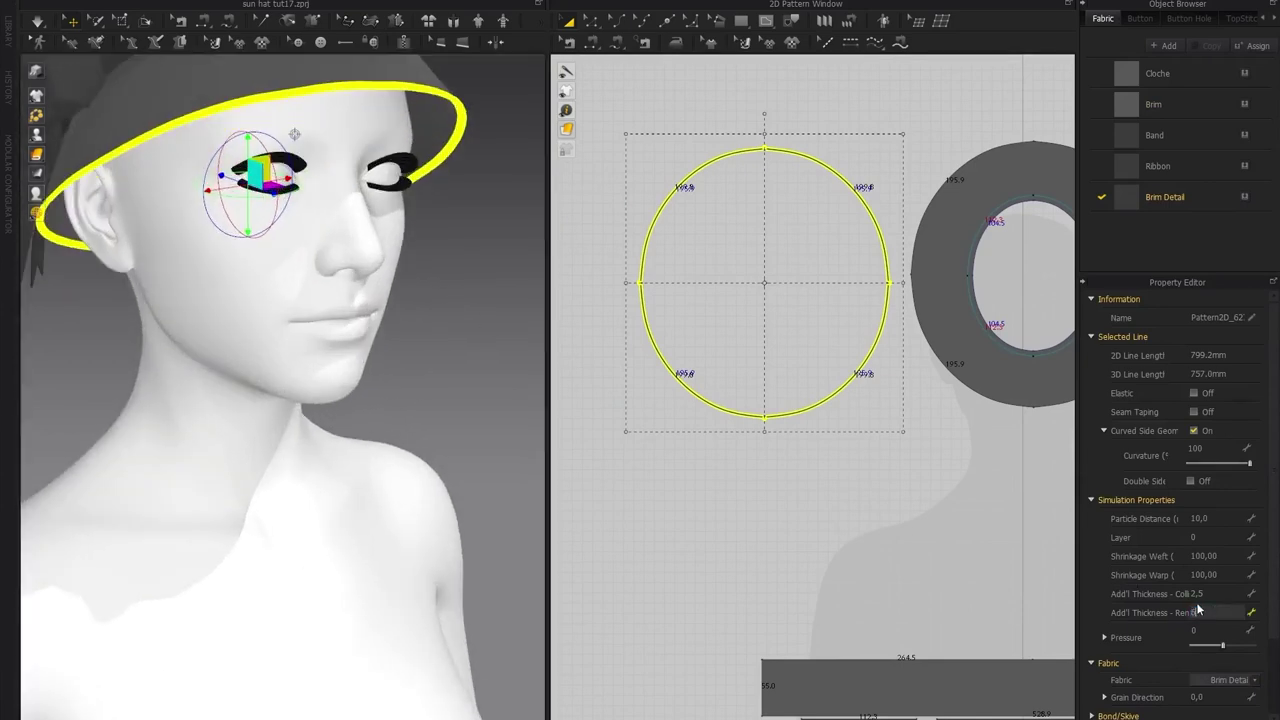
{"action": "key", "text": "Return"}
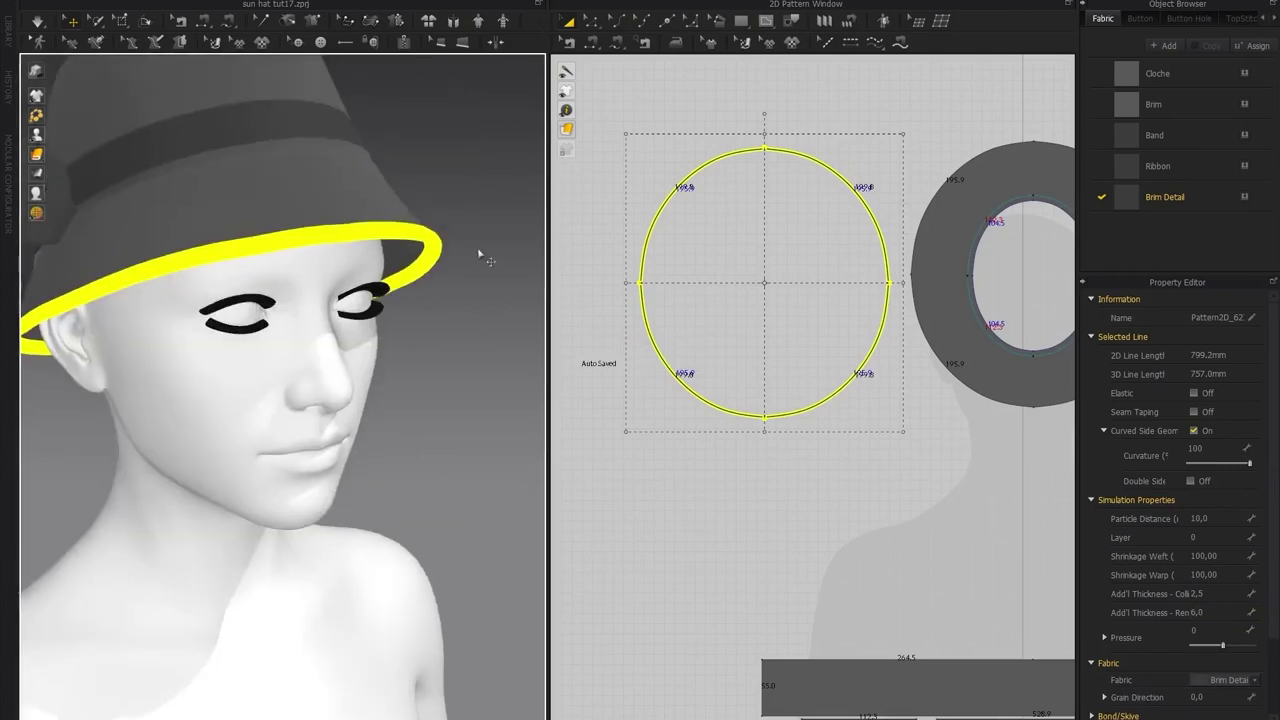
{"action": "left_click", "coordinate": [479, 256]}
{"action": "scroll", "coordinate": [370, 241], "scroll_direction": "up", "scroll_amount": 2}
{"action": "right_click_drag", "start_coordinate": [356, 242], "coordinate": [440, 234]}
{"action": "right_click_drag", "start_coordinate": [315, 242], "coordinate": [212, 323]}
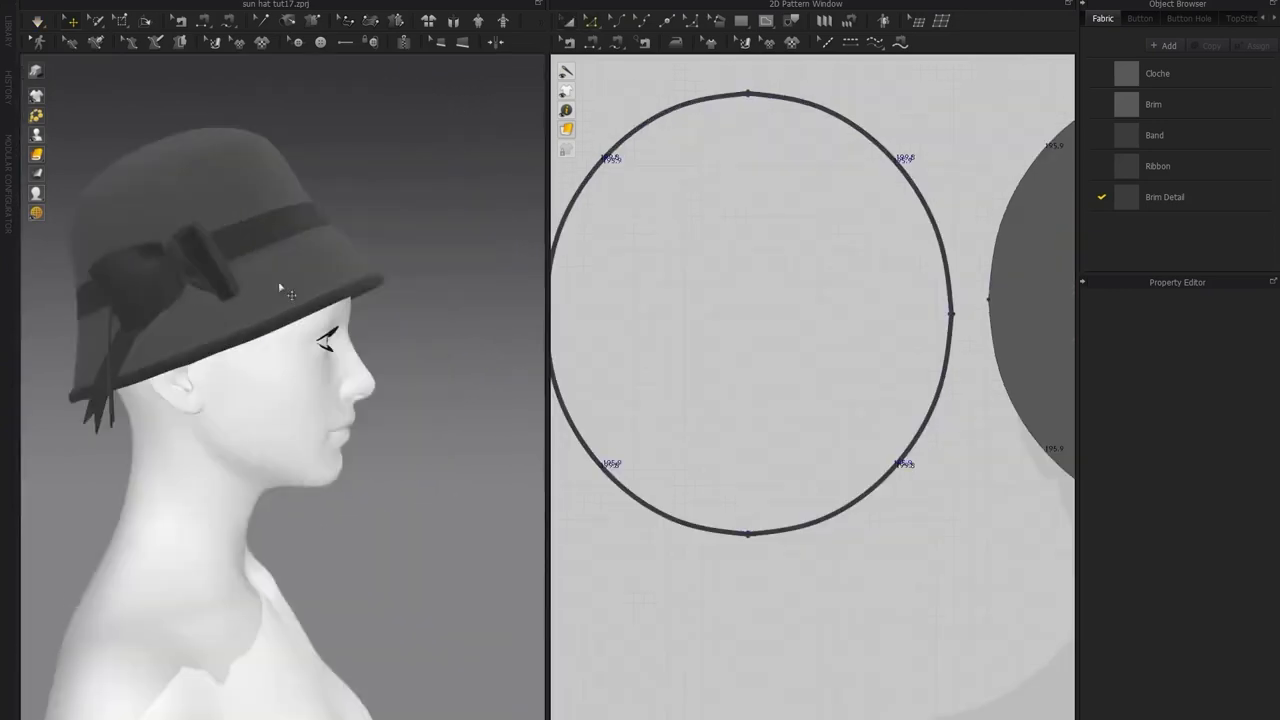
{"action": "scroll", "coordinate": [338, 262], "scroll_direction": "up", "scroll_amount": 3}
{"action": "right_click_drag", "start_coordinate": [452, 303], "coordinate": [376, 209]}
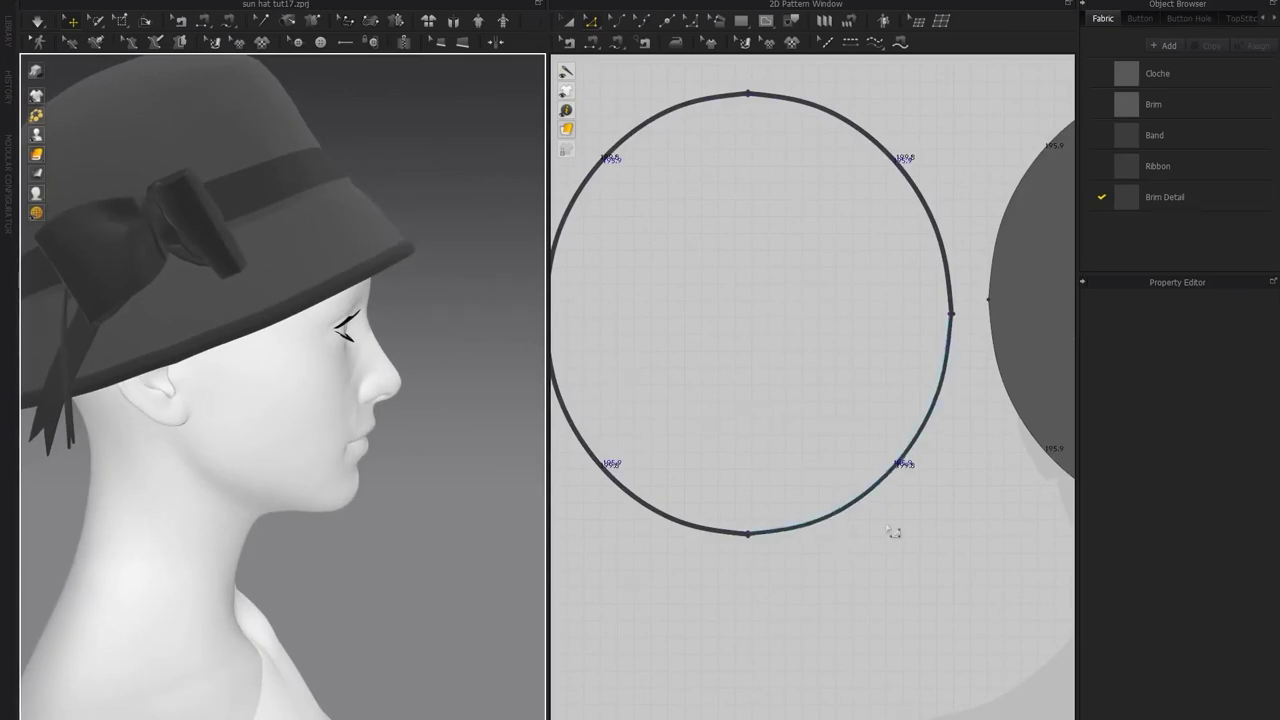
Offset the brim's outer edge by 5.0 mm as an internal line, and simulate with its fold angle set to 190
{"action": "middle_click_drag", "start_coordinate": [1000, 502], "coordinate": [709, 506]}
{"action": "left_click", "coordinate": [829, 515]}
{"action": "double_click", "coordinate": [838, 520]}
{"action": "right_click", "coordinate": [828, 511]}
{"action": "left_click", "coordinate": [883, 630]}
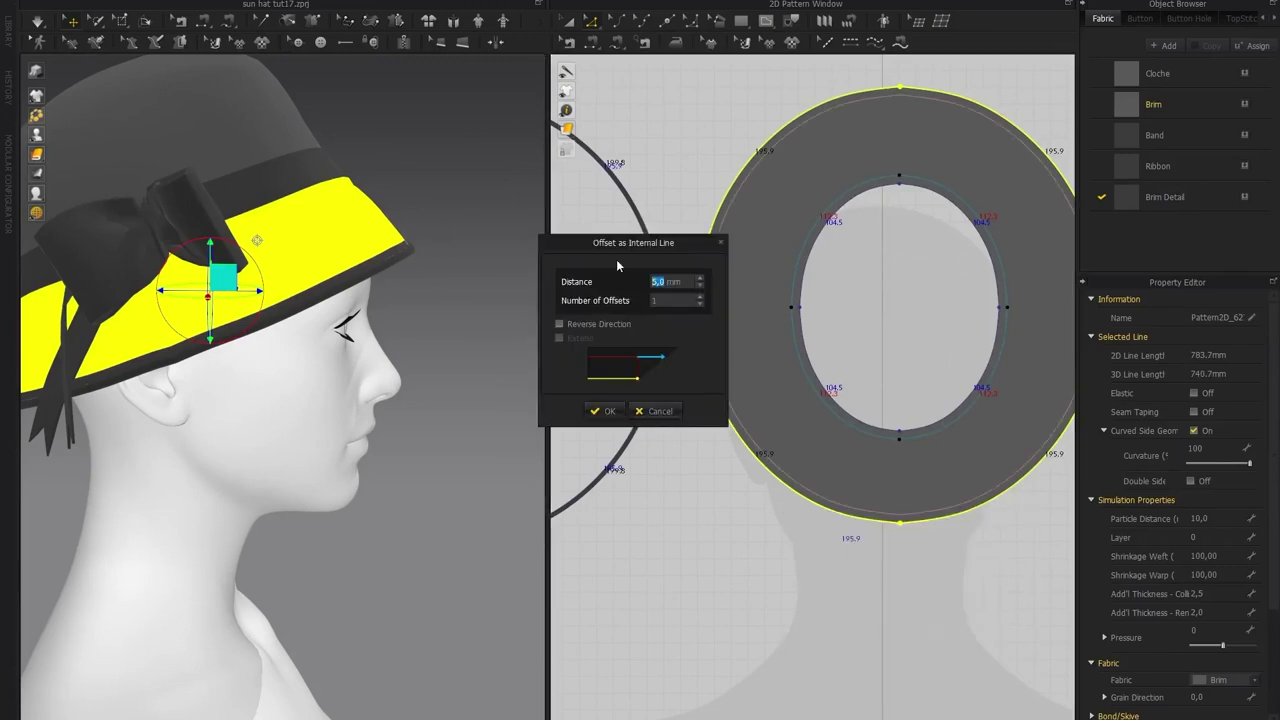
{"action": "left_click", "coordinate": [603, 411]}
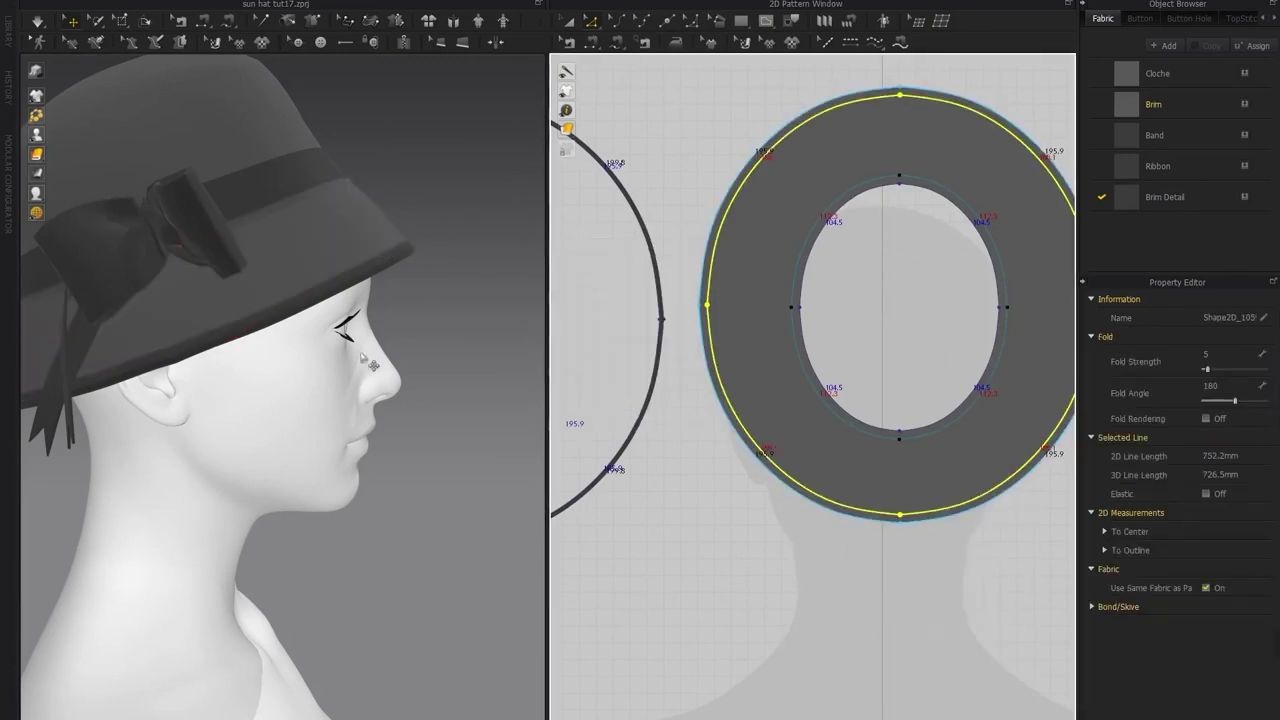
{"action": "left_click", "coordinate": [1236, 402]}
{"action": "left_click_drag", "start_coordinate": [1236, 402], "coordinate": [1237, 404]}
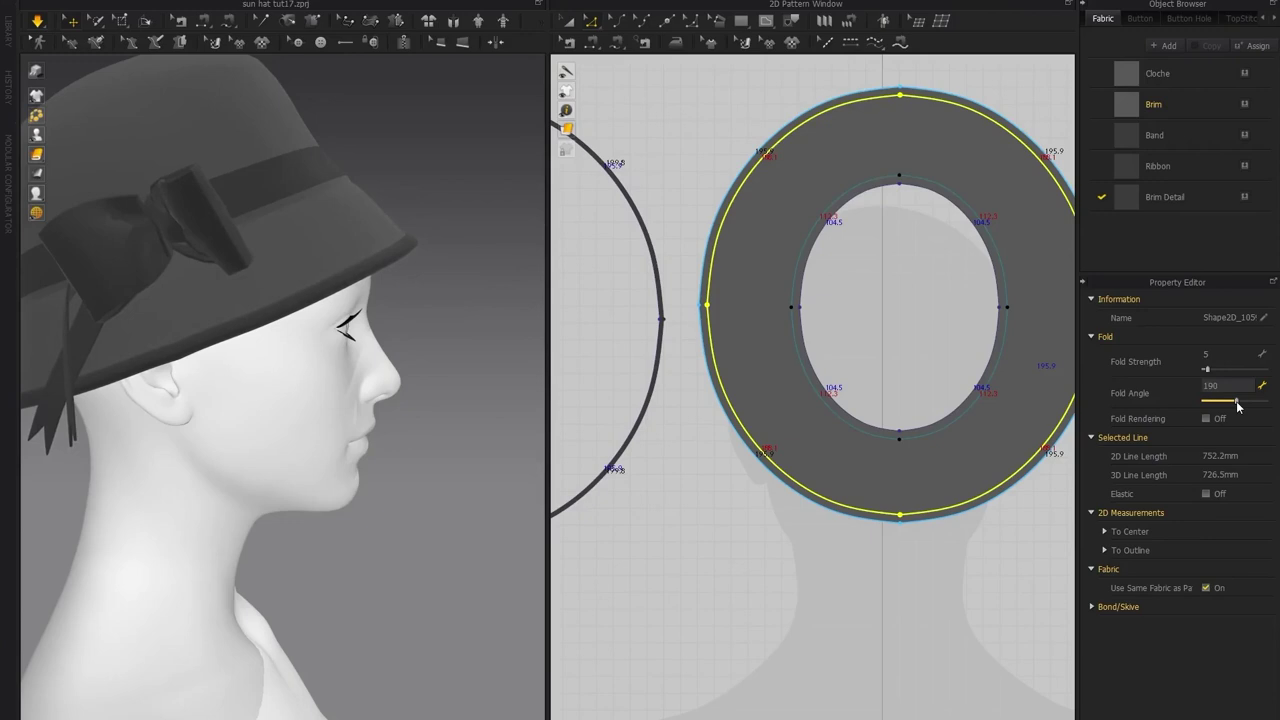
Examine the simulated hat's brim, band and bow from the side, the front and above
{"action": "right_click_drag", "start_coordinate": [457, 286], "coordinate": [406, 234]}
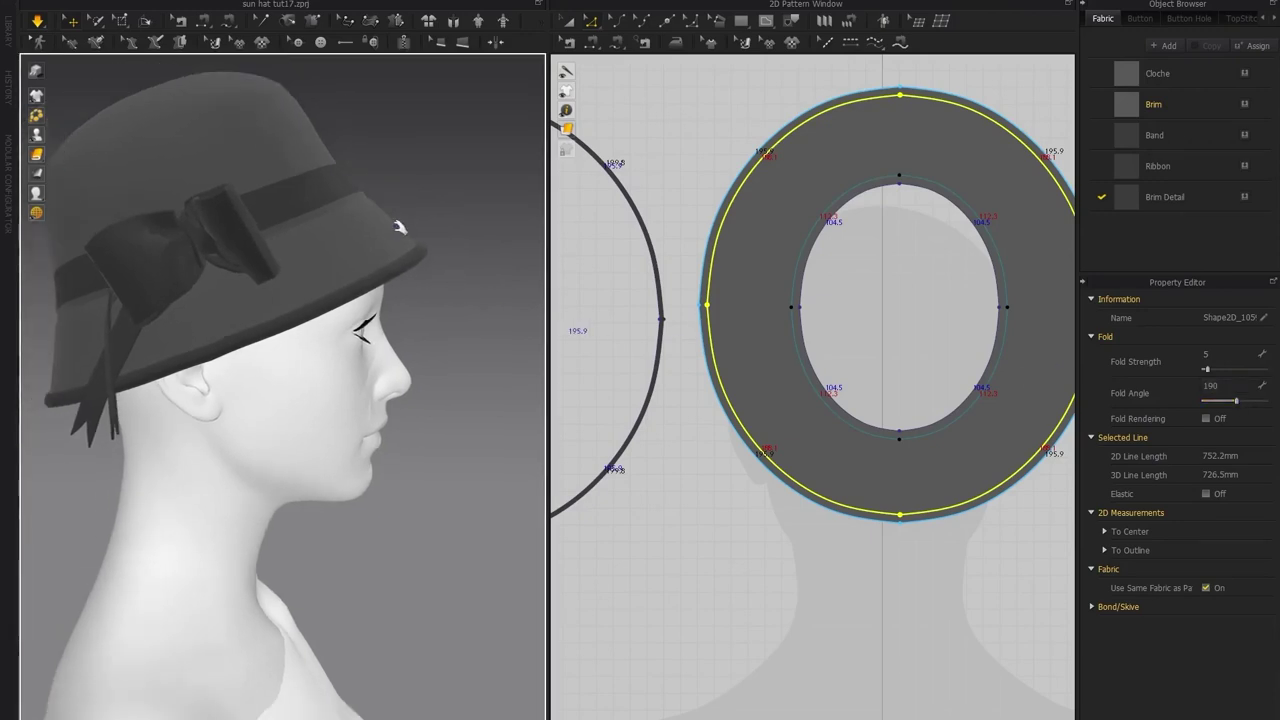
{"action": "right_click_drag", "start_coordinate": [455, 318], "coordinate": [291, 311]}
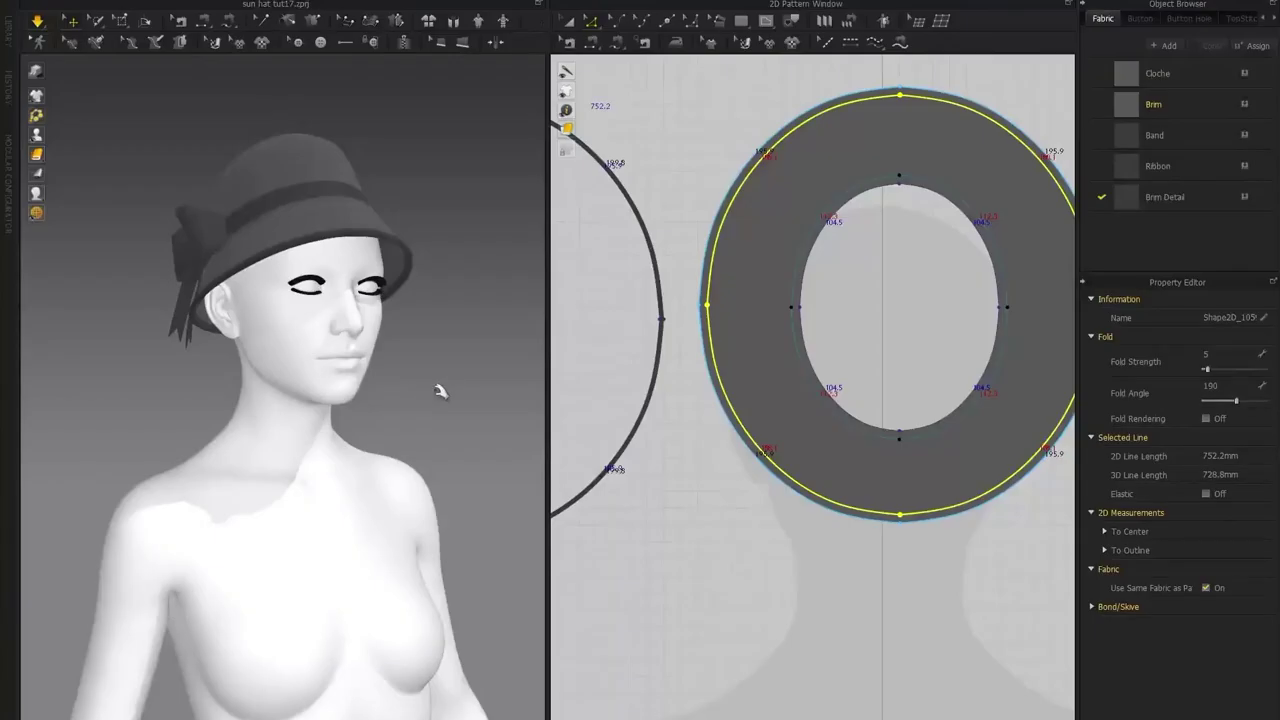
{"action": "right_click_drag", "start_coordinate": [406, 318], "coordinate": [338, 318]}
{"action": "scroll", "coordinate": [337, 317], "scroll_direction": "up", "scroll_amount": 2}
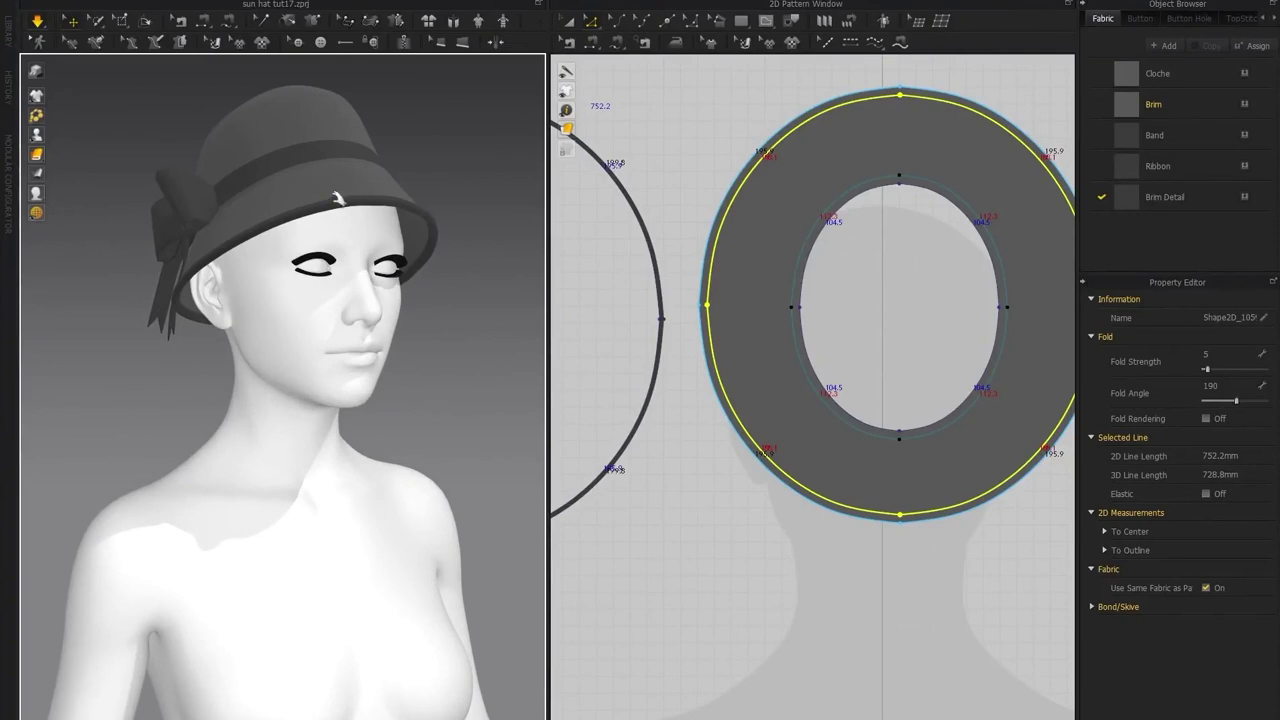
{"action": "right_click_drag", "start_coordinate": [466, 249], "coordinate": [370, 332]}
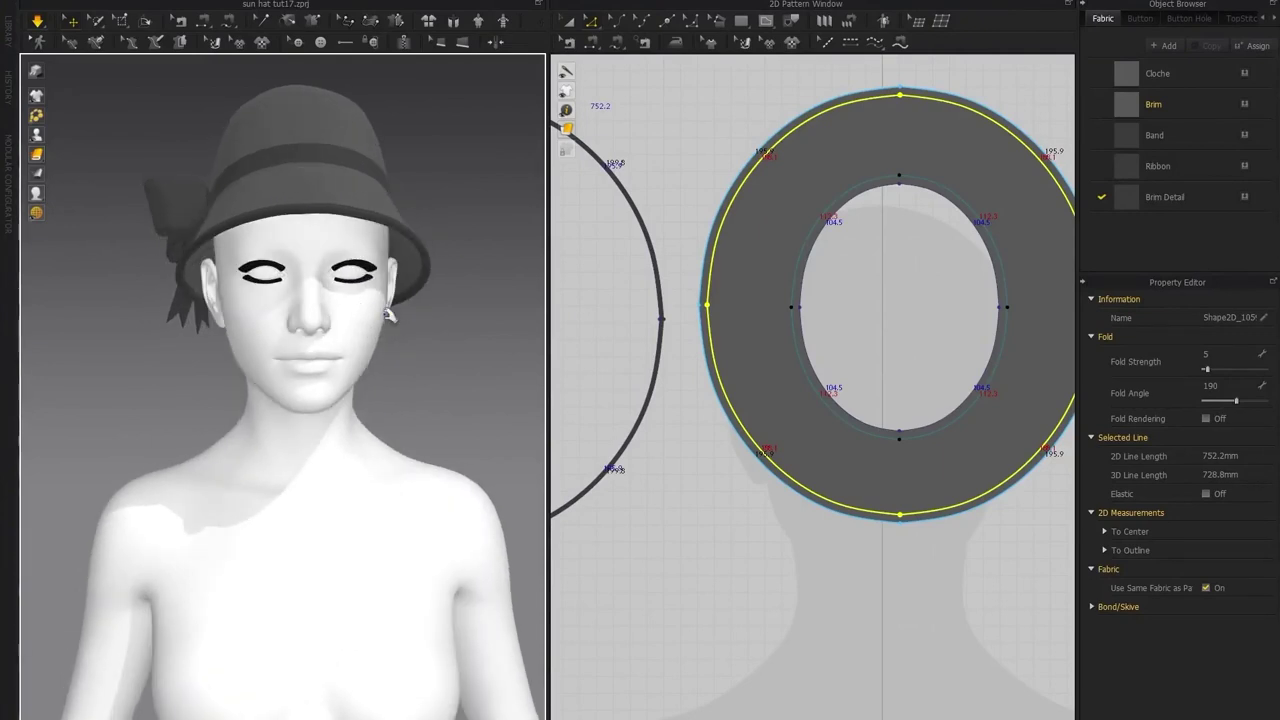
{"action": "scroll", "coordinate": [782, 290], "scroll_direction": "down", "scroll_amount": 3}
{"action": "left_click", "coordinate": [571, 23]}
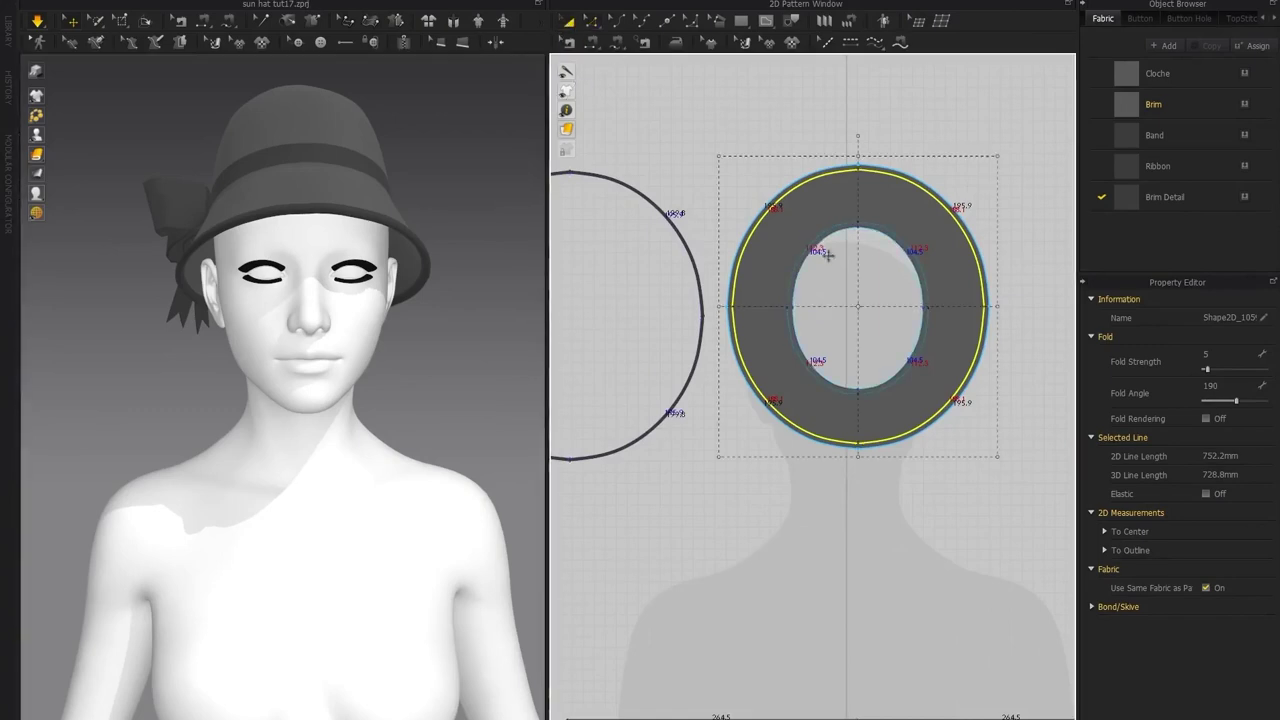
{"action": "scroll", "coordinate": [360, 182], "scroll_direction": "up", "scroll_amount": 3}
{"action": "right_click_drag", "start_coordinate": [352, 178], "coordinate": [425, 208]}
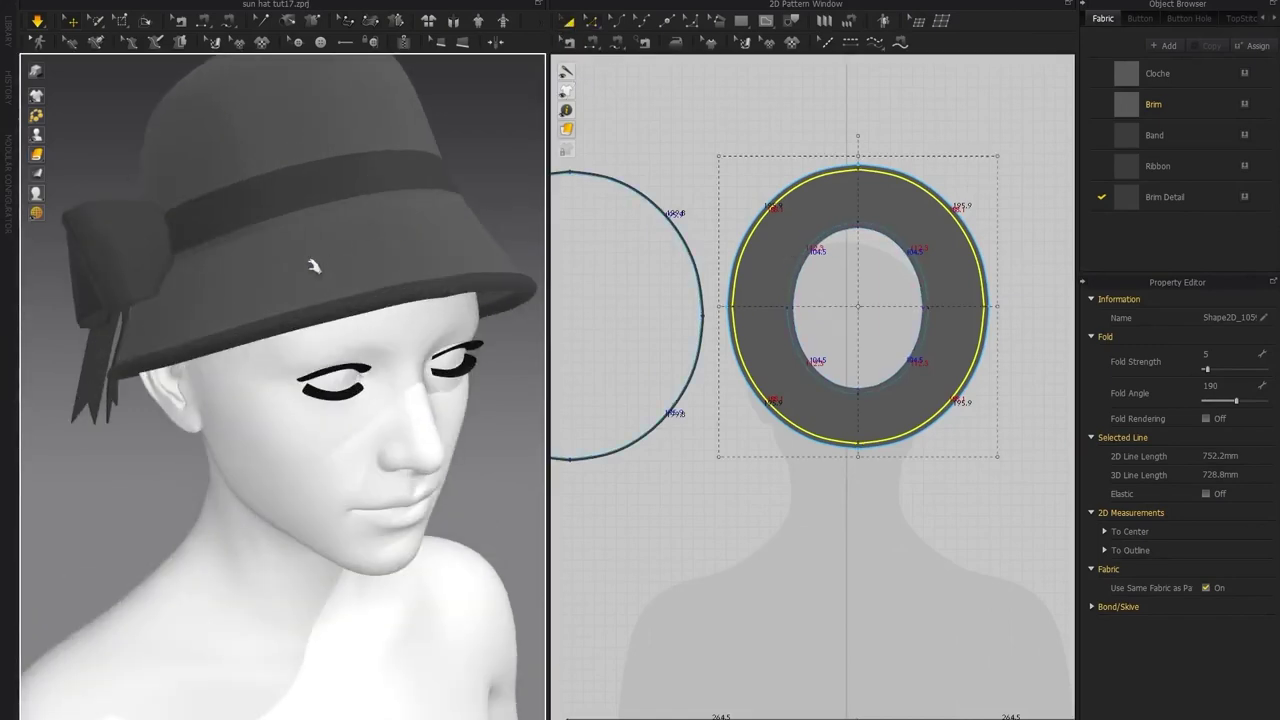
{"action": "right_click_drag", "start_coordinate": [340, 283], "coordinate": [414, 271]}
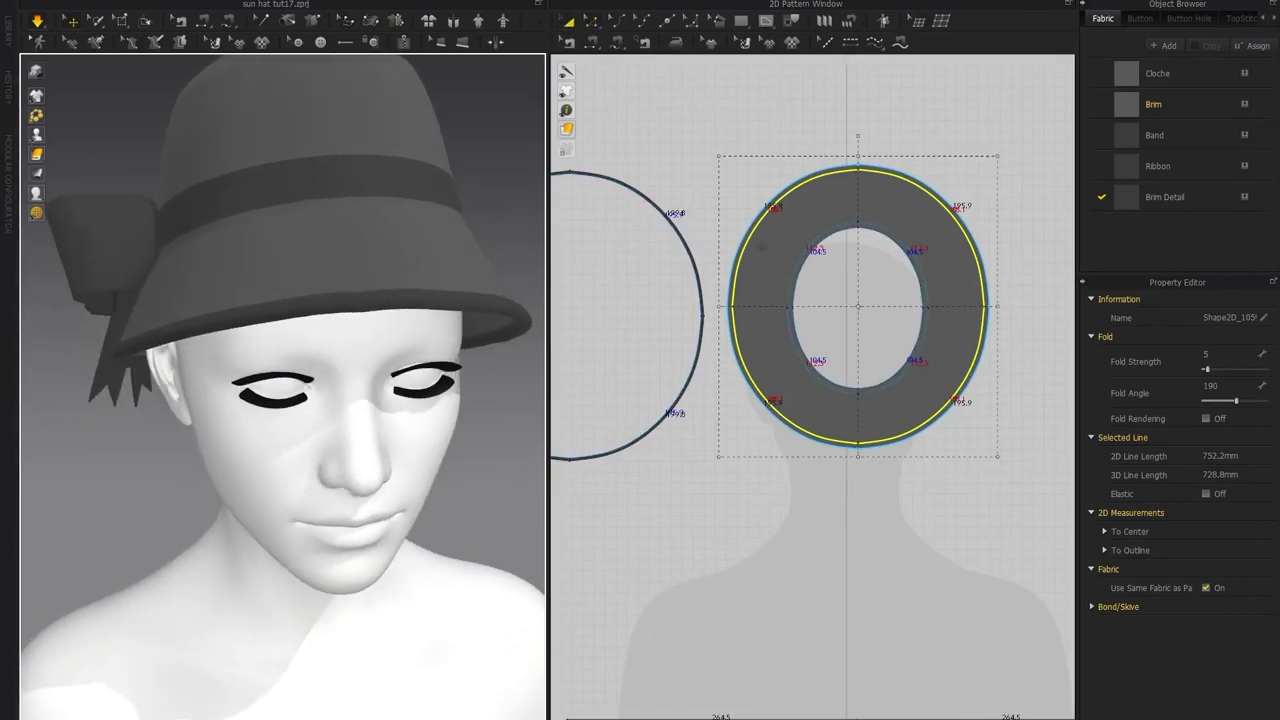
{"action": "right_click_drag", "start_coordinate": [416, 216], "coordinate": [262, 224]}
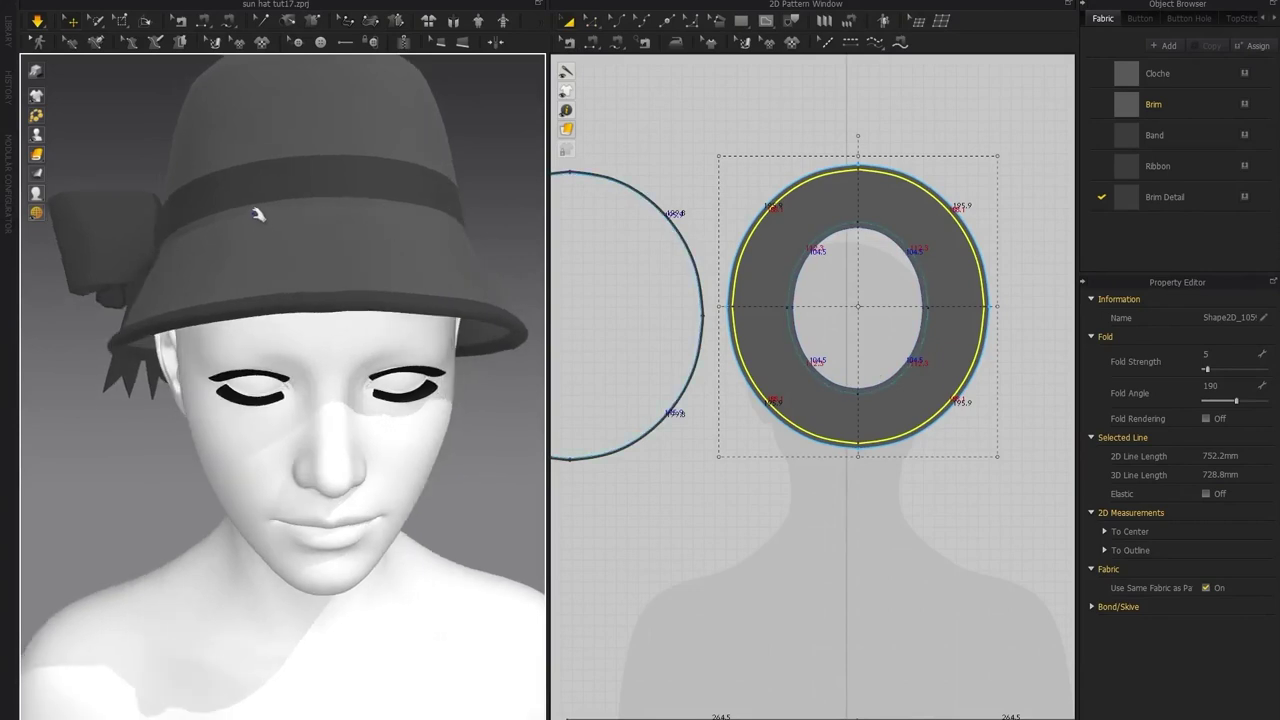
{"action": "right_click_drag", "start_coordinate": [176, 303], "coordinate": [697, 223]}
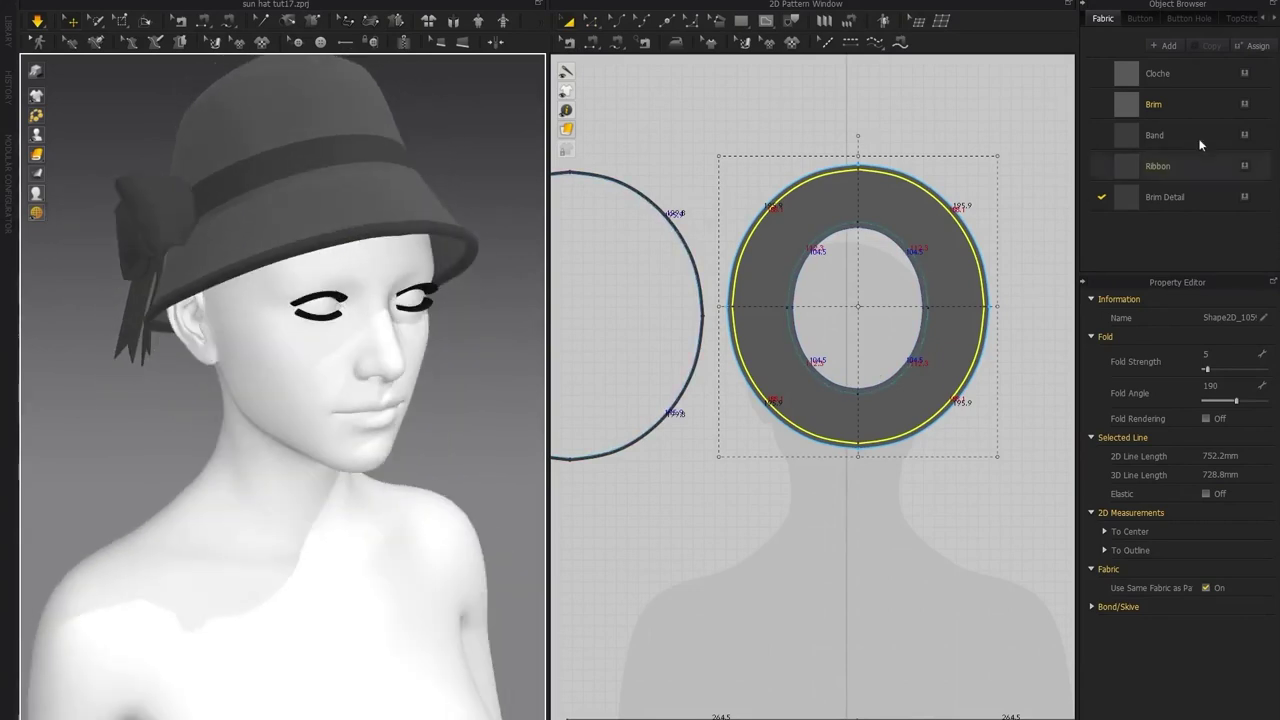
Load a texture map onto the Brim fabric and check it on the hat
{"action": "left_click", "coordinate": [1162, 104]}
{"action": "scroll", "coordinate": [1160, 335], "scroll_direction": "up", "scroll_amount": 5}
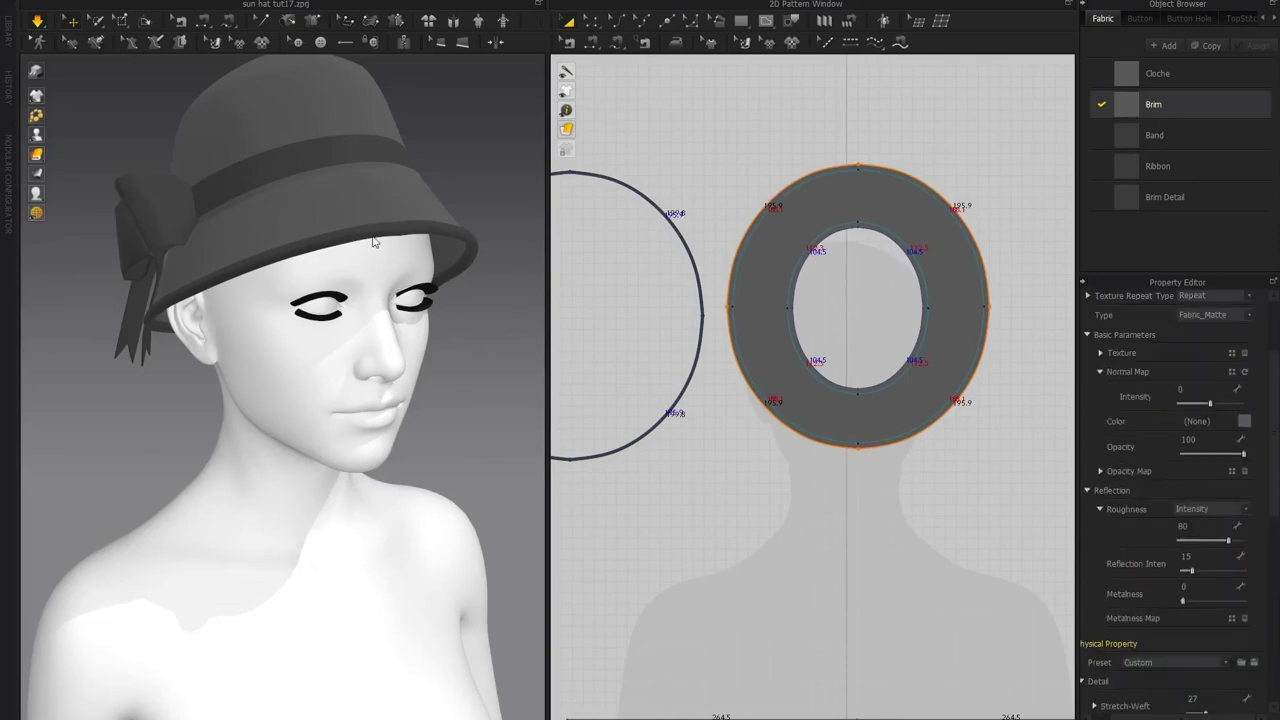
{"action": "left_click", "coordinate": [146, 78]}
{"action": "left_click", "coordinate": [527, 315]}
{"action": "right_click_drag", "start_coordinate": [492, 386], "coordinate": [500, 330]}
{"action": "scroll", "coordinate": [1180, 480], "scroll_direction": "down", "scroll_amount": 4}
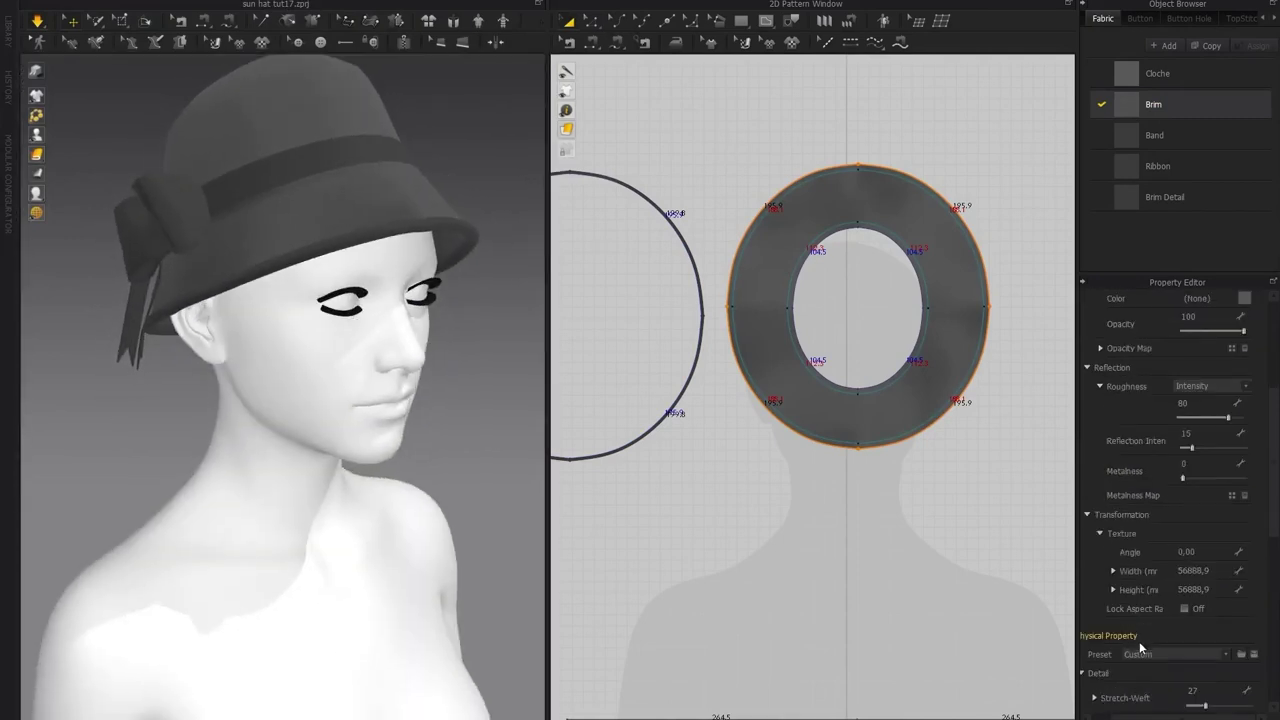
Set the Brim fabric's texture width to 600 mm and check the texture scale on the brim
{"action": "double_click", "coordinate": [1193, 570]}
{"action": "type", "text": "600"}
{"action": "key", "text": "Tab"}
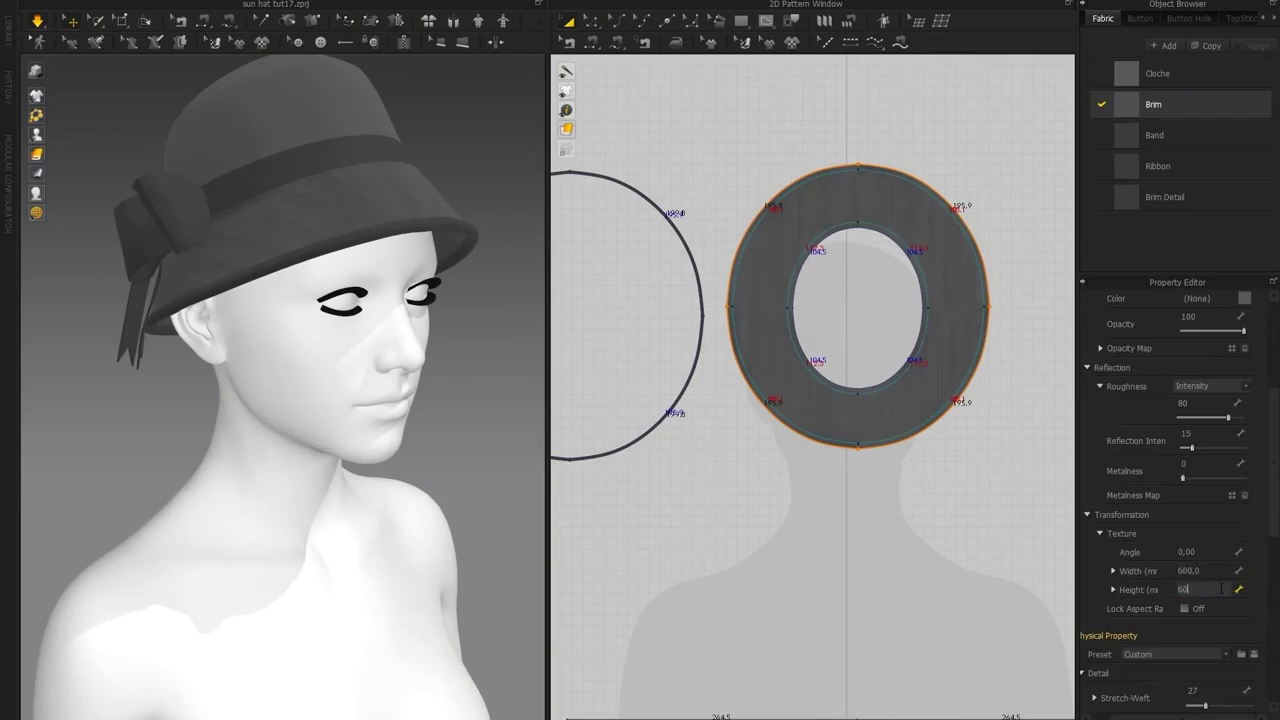
{"action": "key", "text": "Return"}
{"action": "scroll", "coordinate": [399, 299], "scroll_direction": "up", "scroll_amount": 3}
{"action": "right_click_drag", "start_coordinate": [399, 299], "coordinate": [357, 346]}
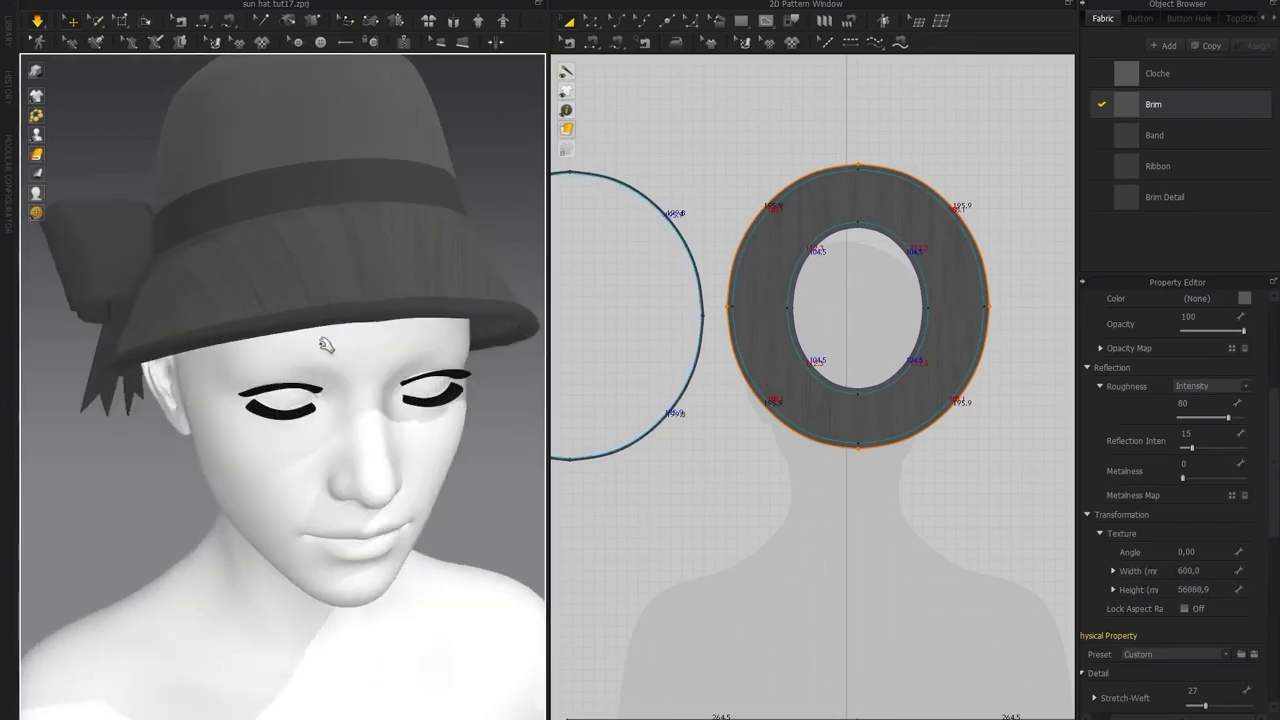
Examine the Brim fabric's texture on the hat from the front, the side and the bow side
{"action": "scroll", "coordinate": [357, 347], "scroll_direction": "up", "scroll_amount": 3}
{"action": "middle_click_drag", "start_coordinate": [414, 486], "coordinate": [352, 405]}
{"action": "scroll", "coordinate": [166, 286], "scroll_direction": "down", "scroll_amount": 5}
{"action": "right_click_drag", "start_coordinate": [200, 286], "coordinate": [211, 303]}
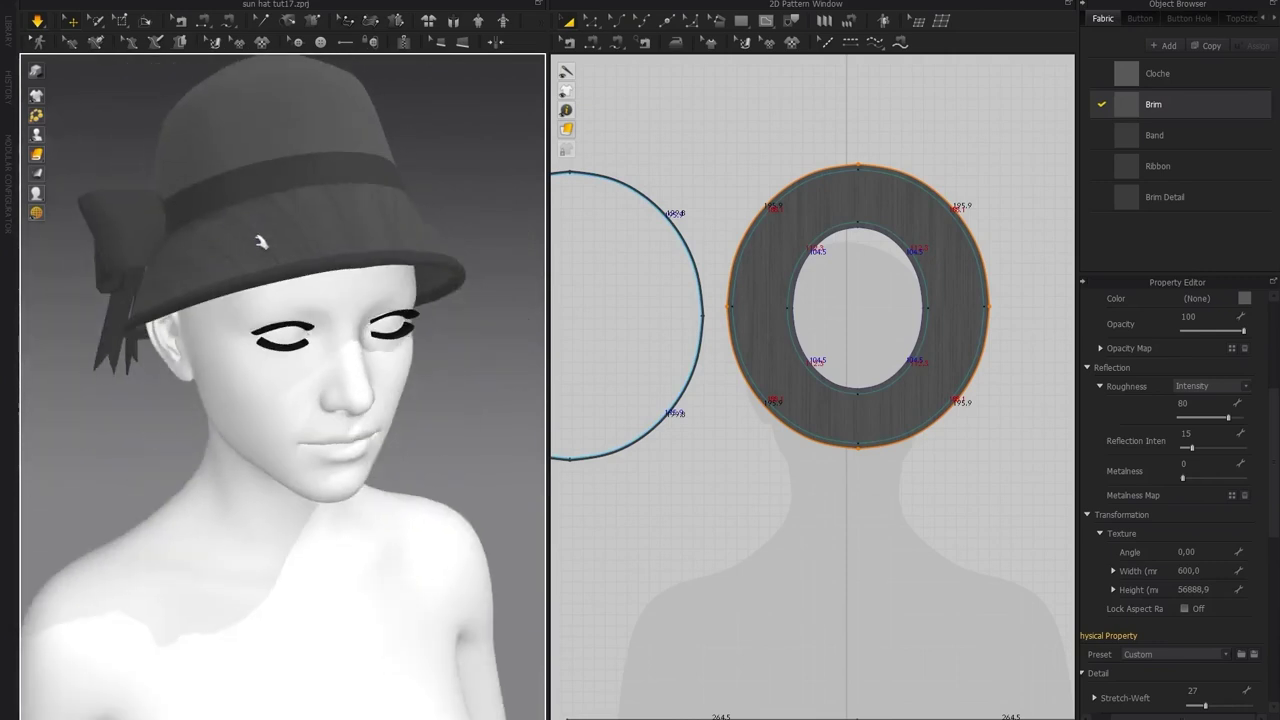
{"action": "scroll", "coordinate": [320, 264], "scroll_direction": "up", "scroll_amount": 3}
{"action": "right_click_drag", "start_coordinate": [320, 264], "coordinate": [311, 308]}
{"action": "right_click_drag", "start_coordinate": [245, 434], "coordinate": [398, 414]}
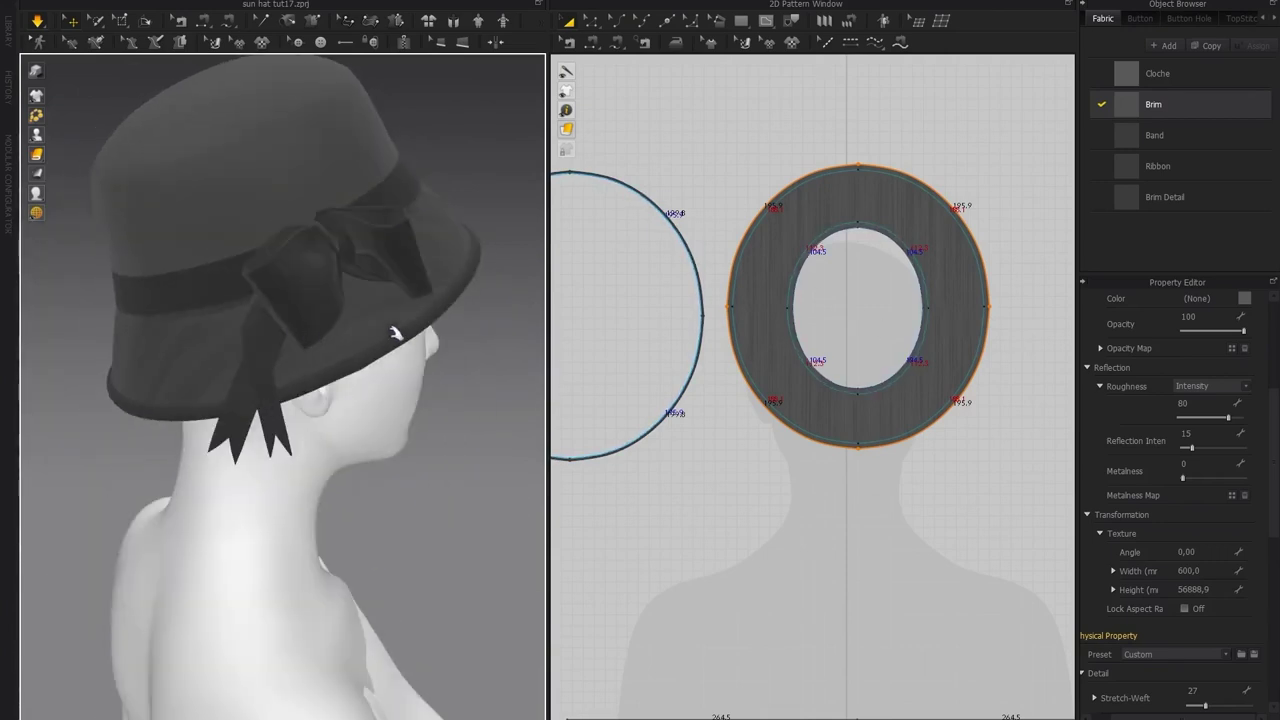
{"action": "right_click_drag", "start_coordinate": [402, 340], "coordinate": [277, 469]}
{"action": "scroll", "coordinate": [303, 469], "scroll_direction": "down", "scroll_amount": 5}
{"action": "middle_click_drag", "start_coordinate": [303, 469], "coordinate": [286, 380]}
{"action": "right_click_drag", "start_coordinate": [286, 380], "coordinate": [266, 350]}
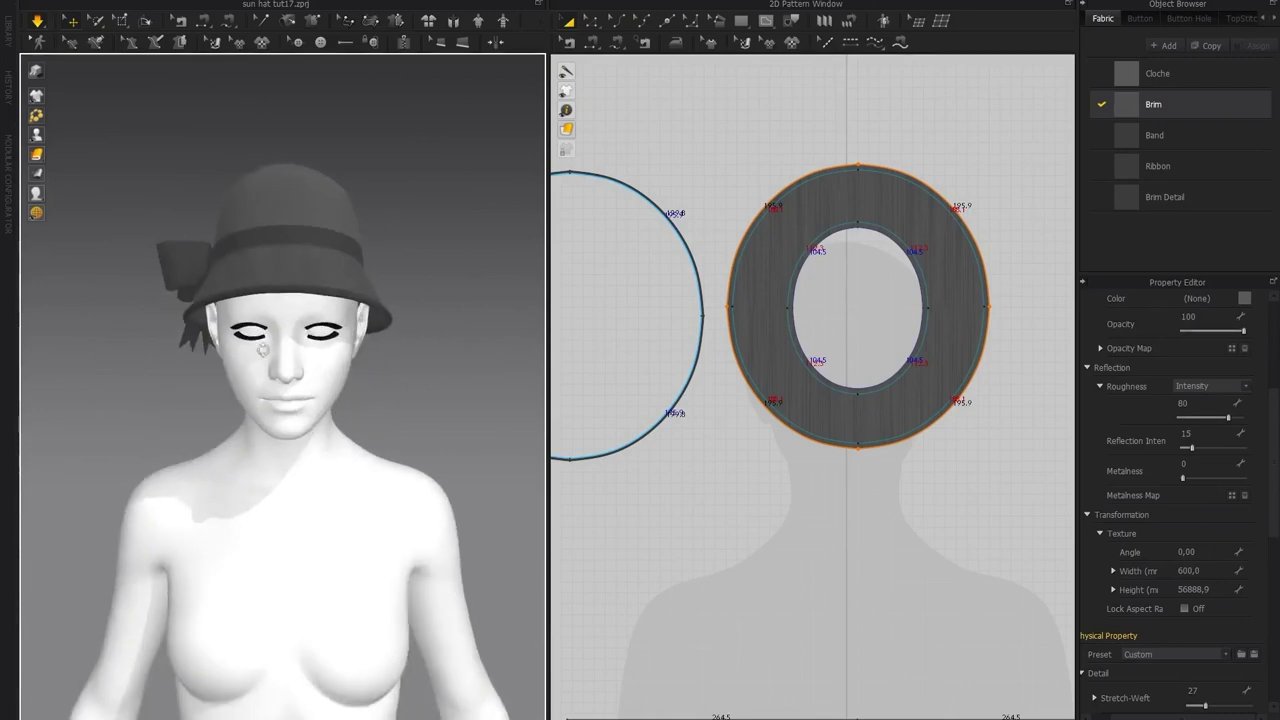
{"action": "scroll", "coordinate": [254, 232], "scroll_direction": "up", "scroll_amount": 4}
{"action": "right_click_drag", "start_coordinate": [254, 232], "coordinate": [300, 254]}
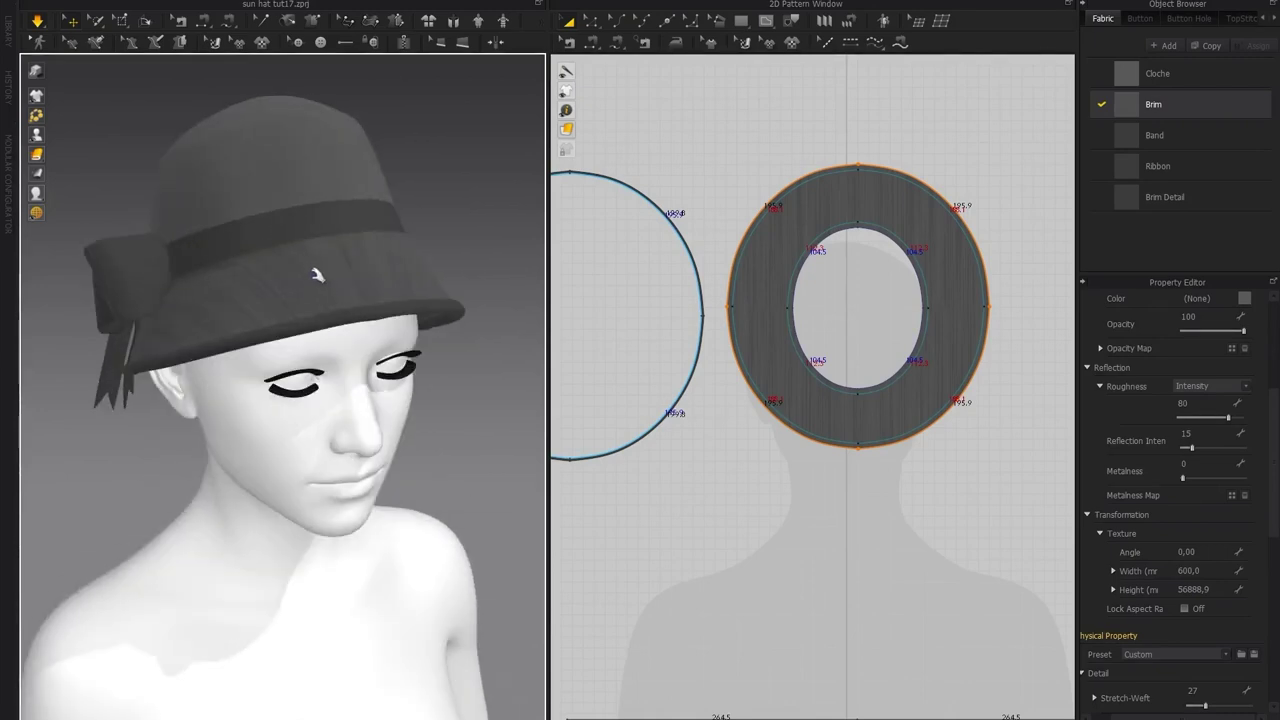
{"action": "scroll", "coordinate": [757, 450], "scroll_direction": "down", "scroll_amount": 3}
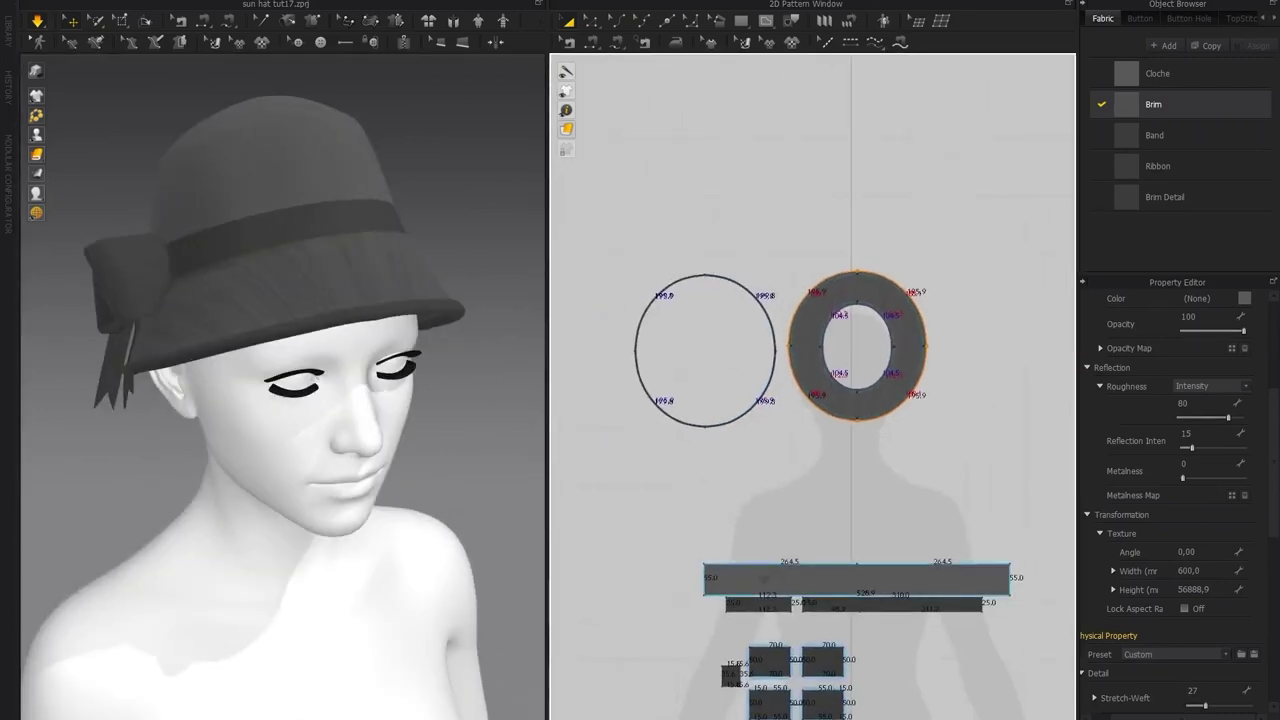
{"action": "right_click_drag", "start_coordinate": [340, 317], "coordinate": [444, 261]}
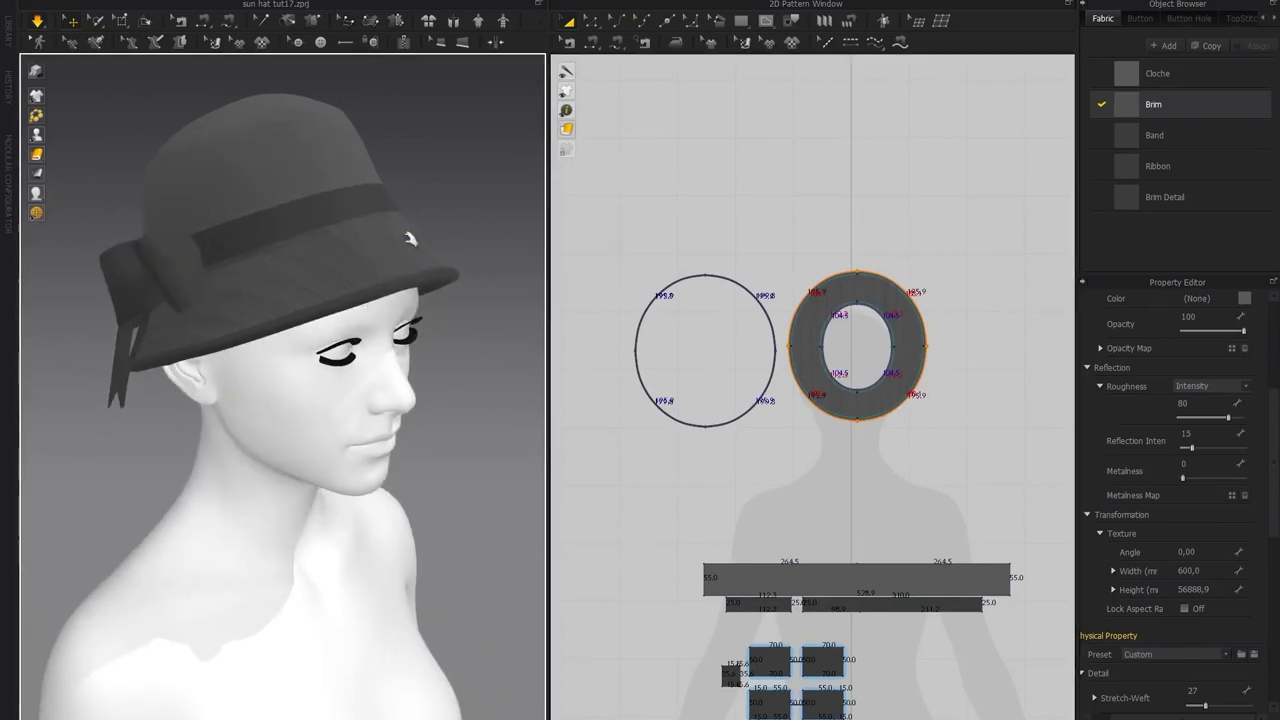
{"action": "right_click_drag", "start_coordinate": [360, 263], "coordinate": [405, 205]}
{"action": "right_click_drag", "start_coordinate": [375, 252], "coordinate": [248, 284]}
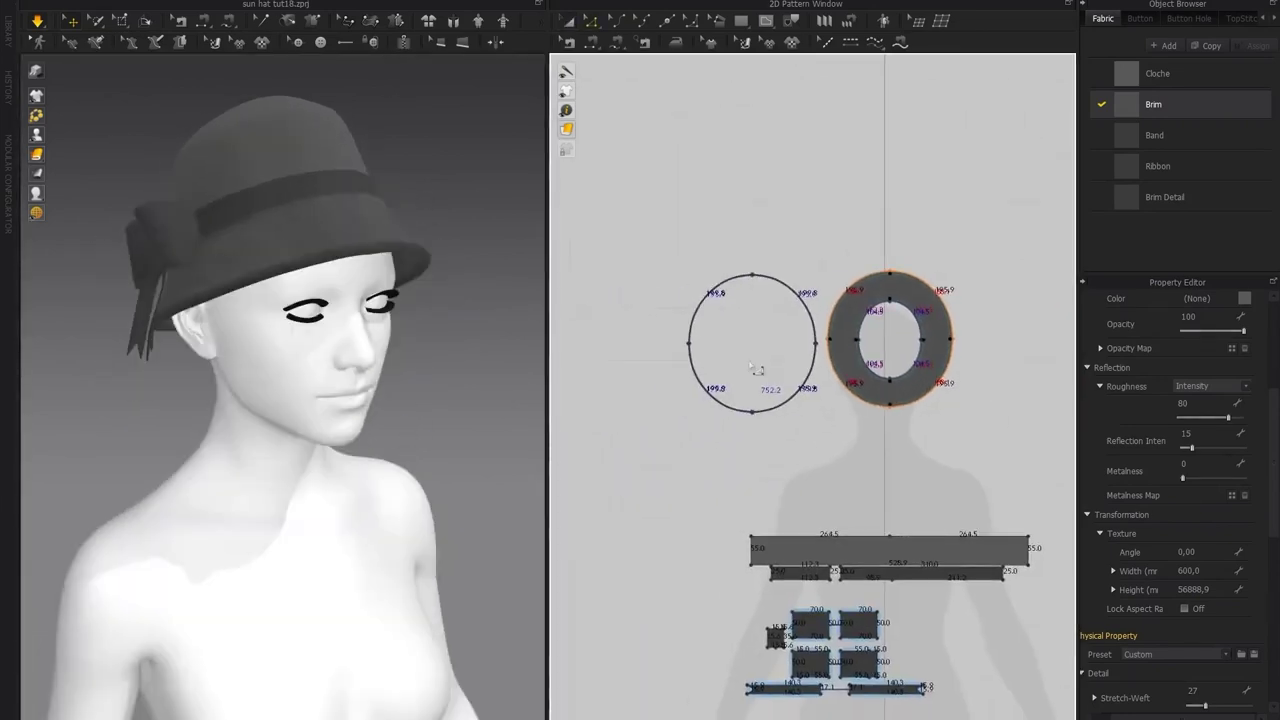
Select the brim pattern's outer edge and inner opening to inspect their line lengths, and clear the selection
{"action": "scroll", "coordinate": [820, 430], "scroll_direction": "up", "scroll_amount": 2}
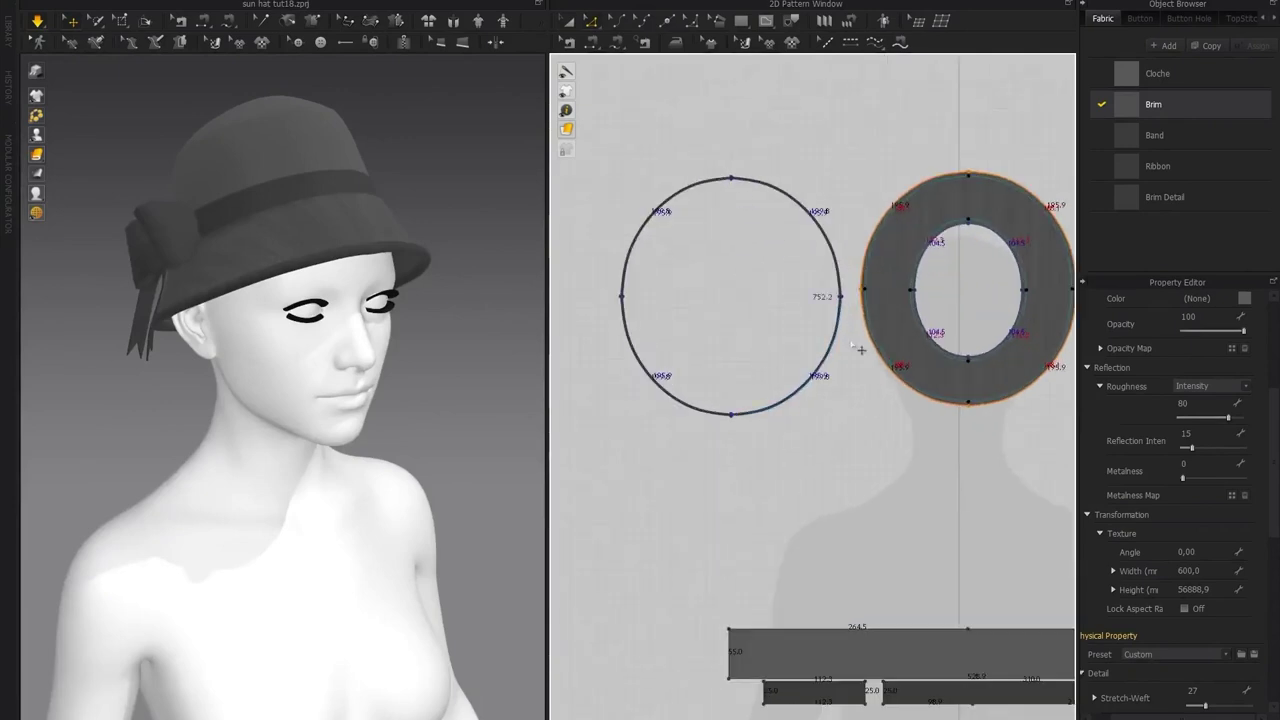
{"action": "scroll", "coordinate": [803, 425], "scroll_direction": "up", "scroll_amount": 3}
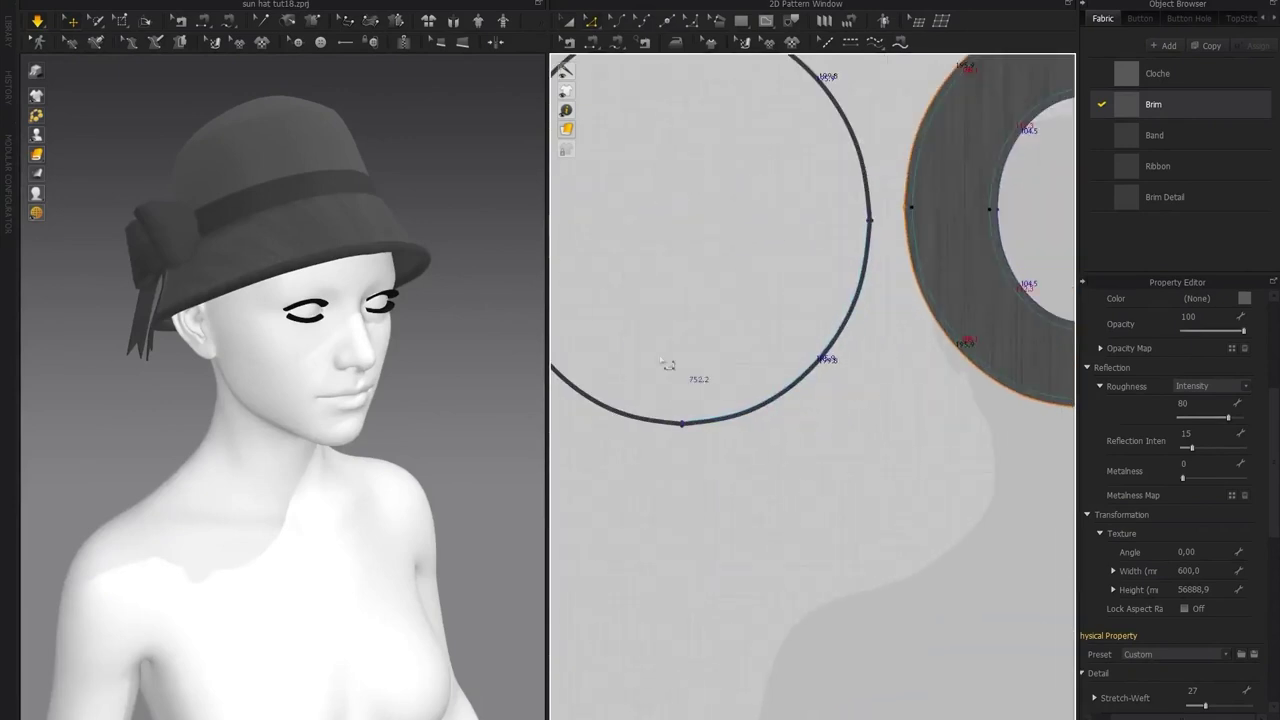
{"action": "middle_click_drag", "start_coordinate": [794, 184], "coordinate": [845, 282]}
{"action": "middle_click_drag", "start_coordinate": [898, 516], "coordinate": [575, 522]}
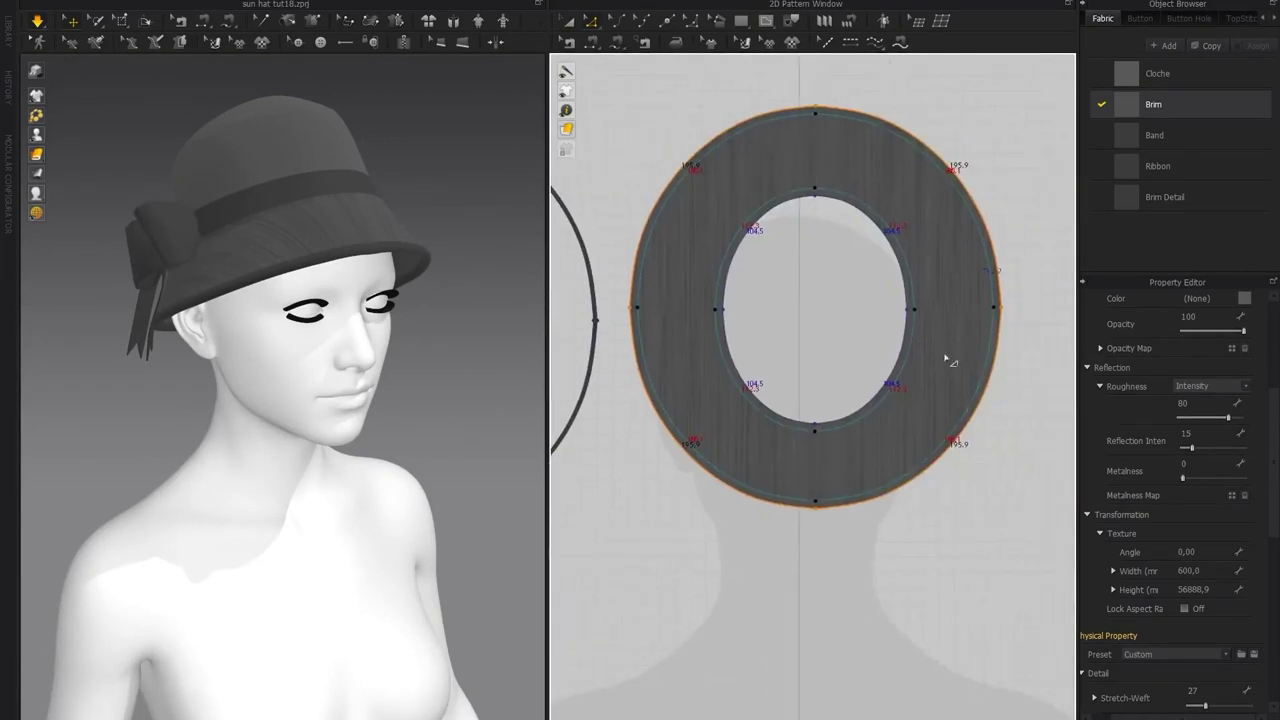
{"action": "left_click", "coordinate": [590, 20]}
{"action": "left_click", "coordinate": [660, 182]}
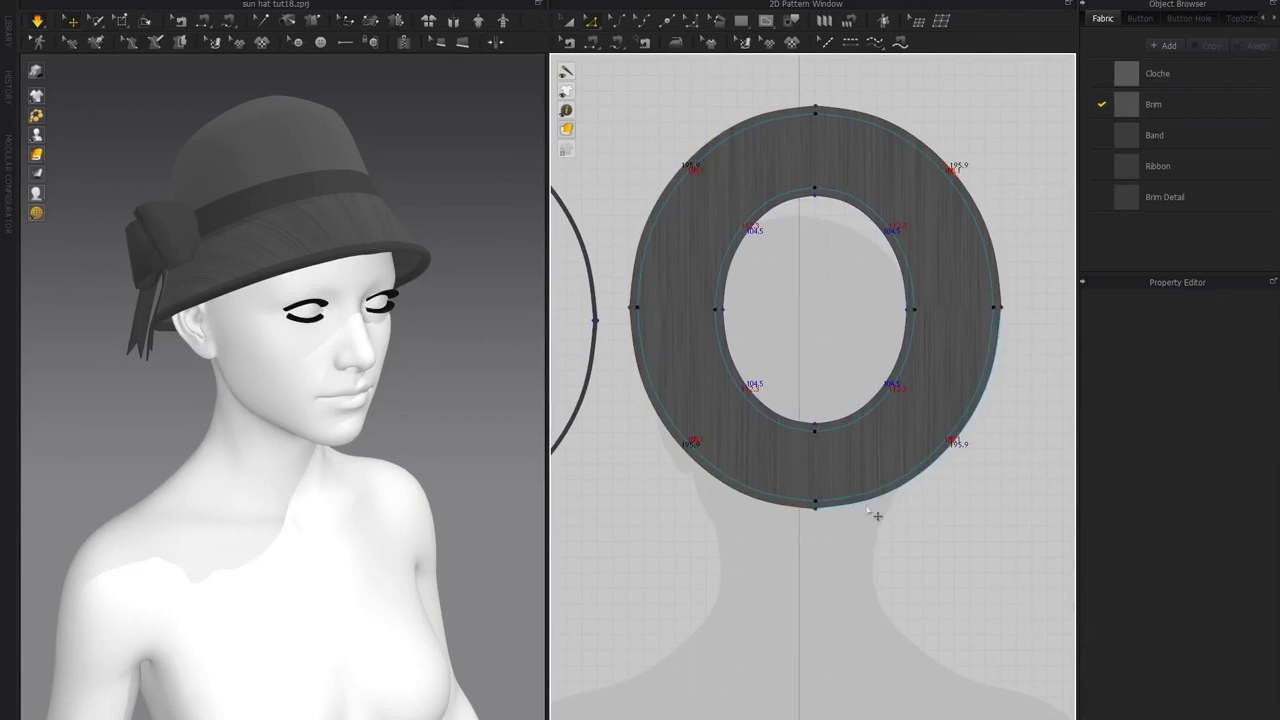
{"action": "left_click", "coordinate": [877, 515]}
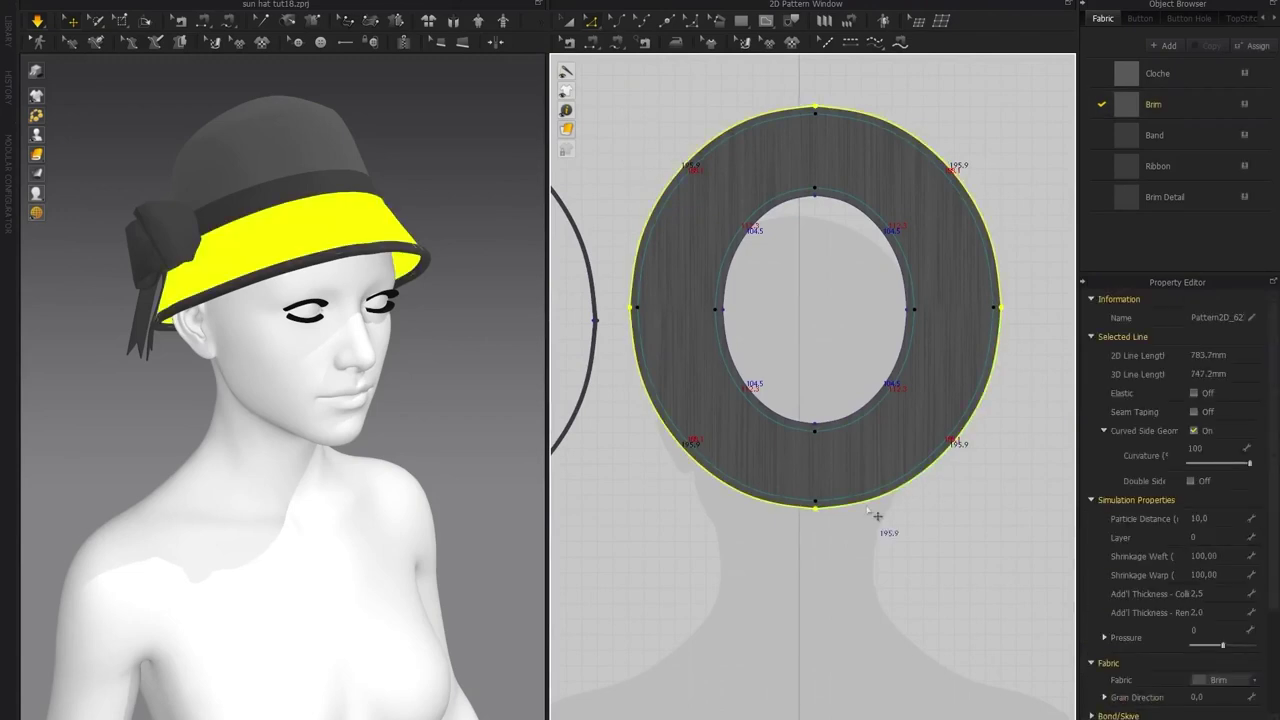
{"action": "left_click", "coordinate": [855, 420], "text": "shift"}
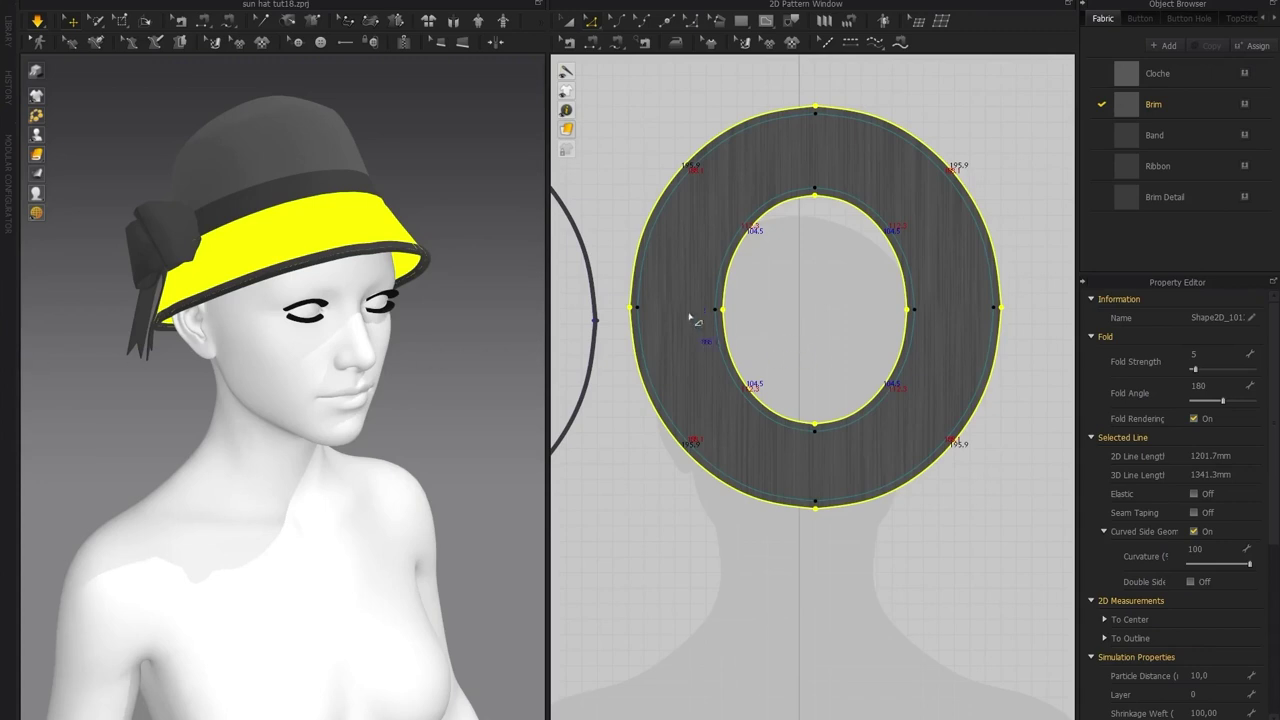
{"action": "middle_click_drag", "start_coordinate": [634, 270], "coordinate": [850, 263]}
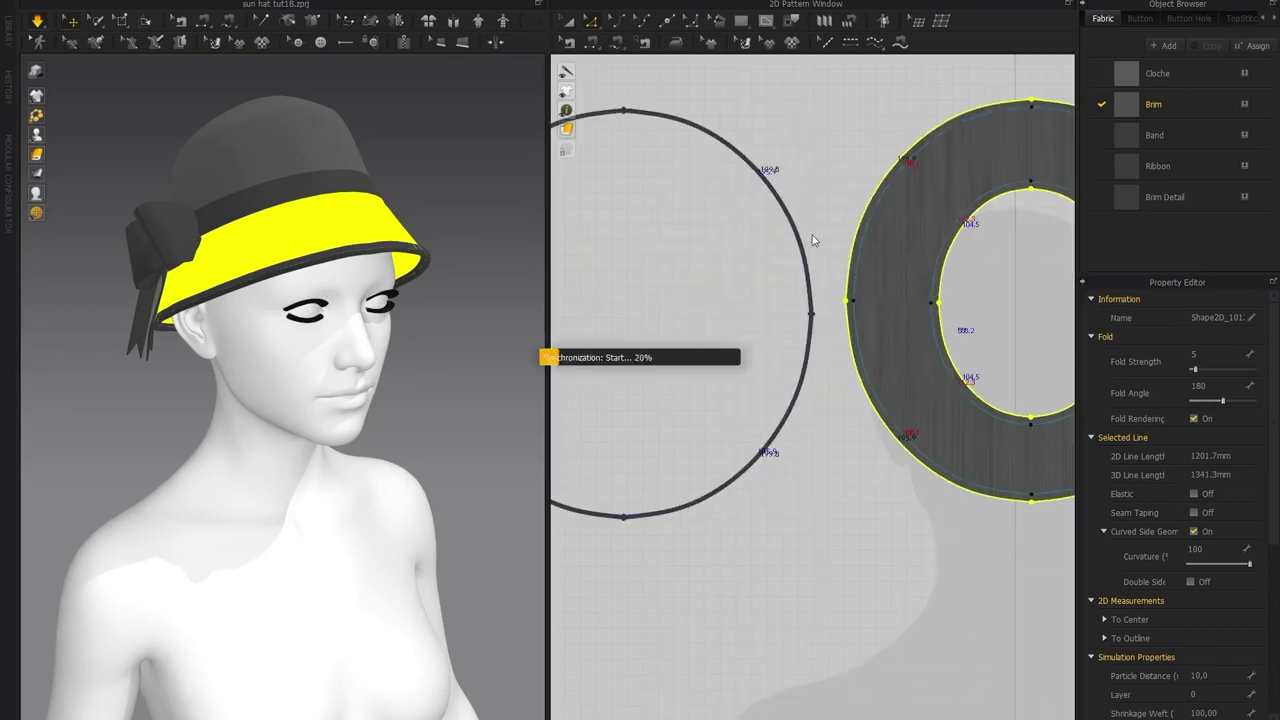
{"action": "scroll", "coordinate": [800, 234], "scroll_direction": "down", "scroll_amount": 10}
{"action": "left_click", "coordinate": [840, 186]}
{"action": "scroll", "coordinate": [350, 340], "scroll_direction": "up", "scroll_amount": 5}
{"action": "scroll", "coordinate": [879, 222], "scroll_direction": "up", "scroll_amount": 5}
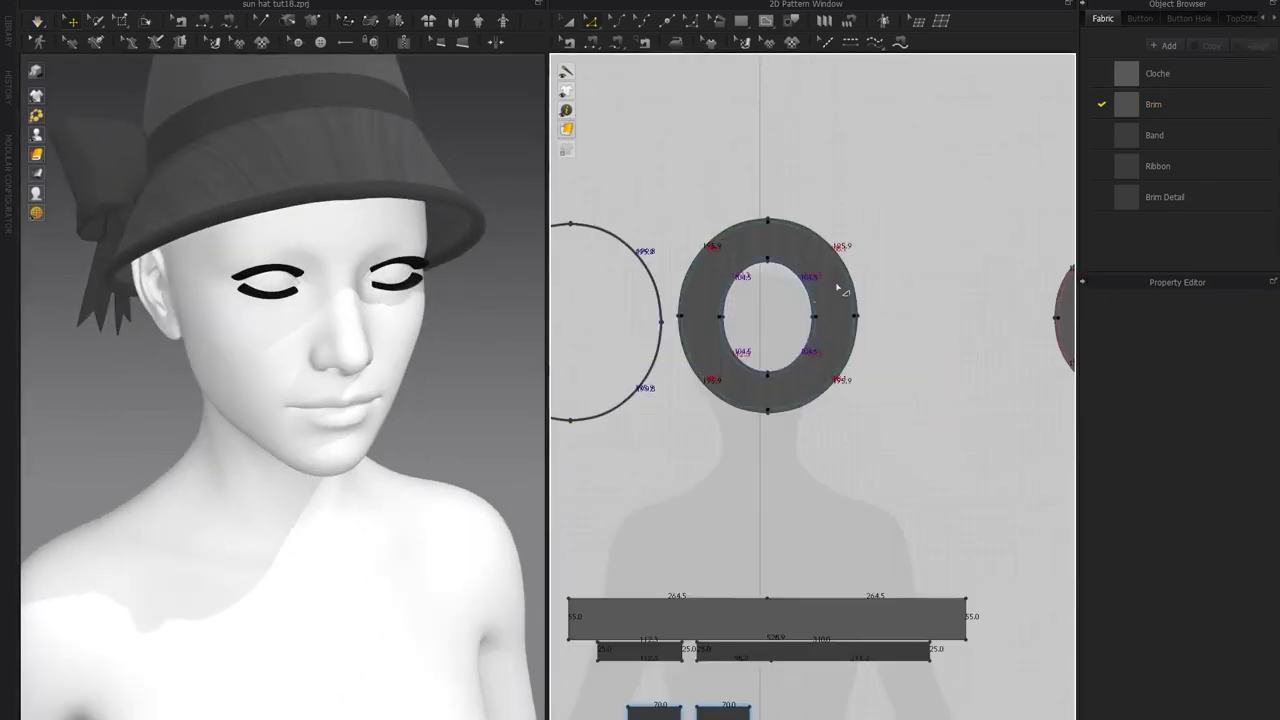
Measure the brim pattern's width between its inner and outer edges
{"action": "scroll", "coordinate": [835, 300], "scroll_direction": "up", "scroll_amount": 3}
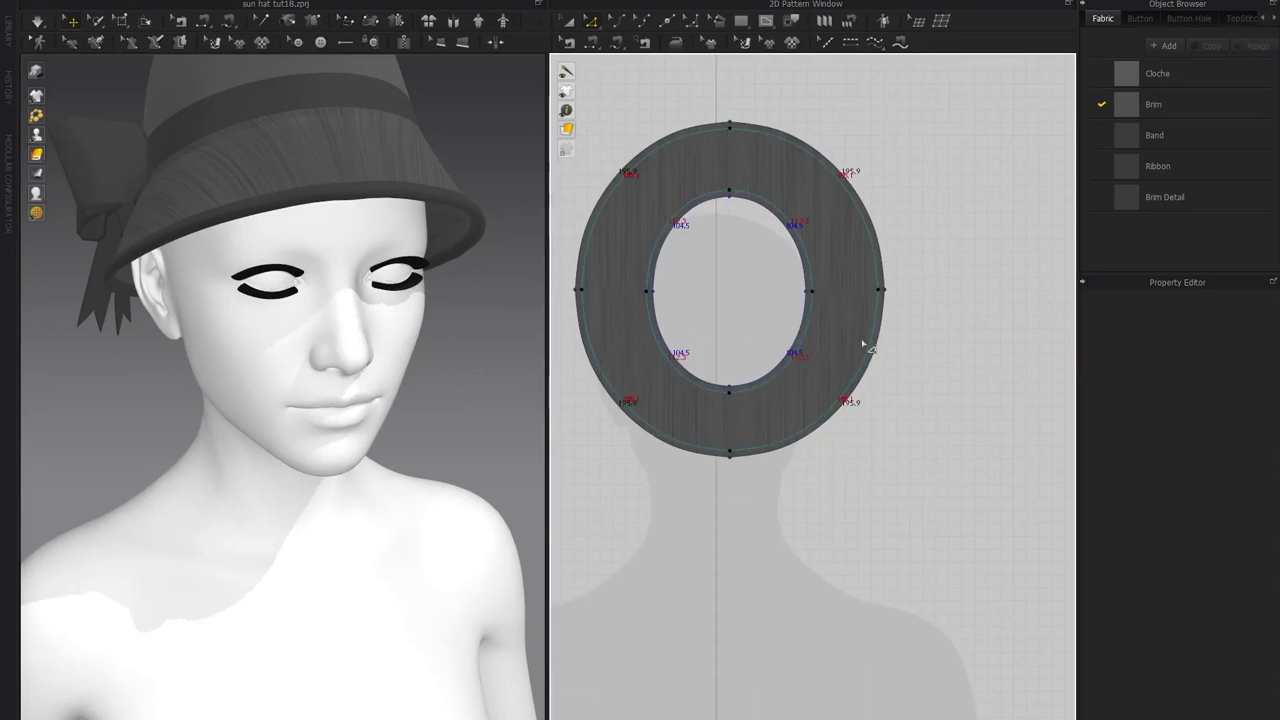
{"action": "scroll", "coordinate": [795, 325], "scroll_direction": "up", "scroll_amount": 3}
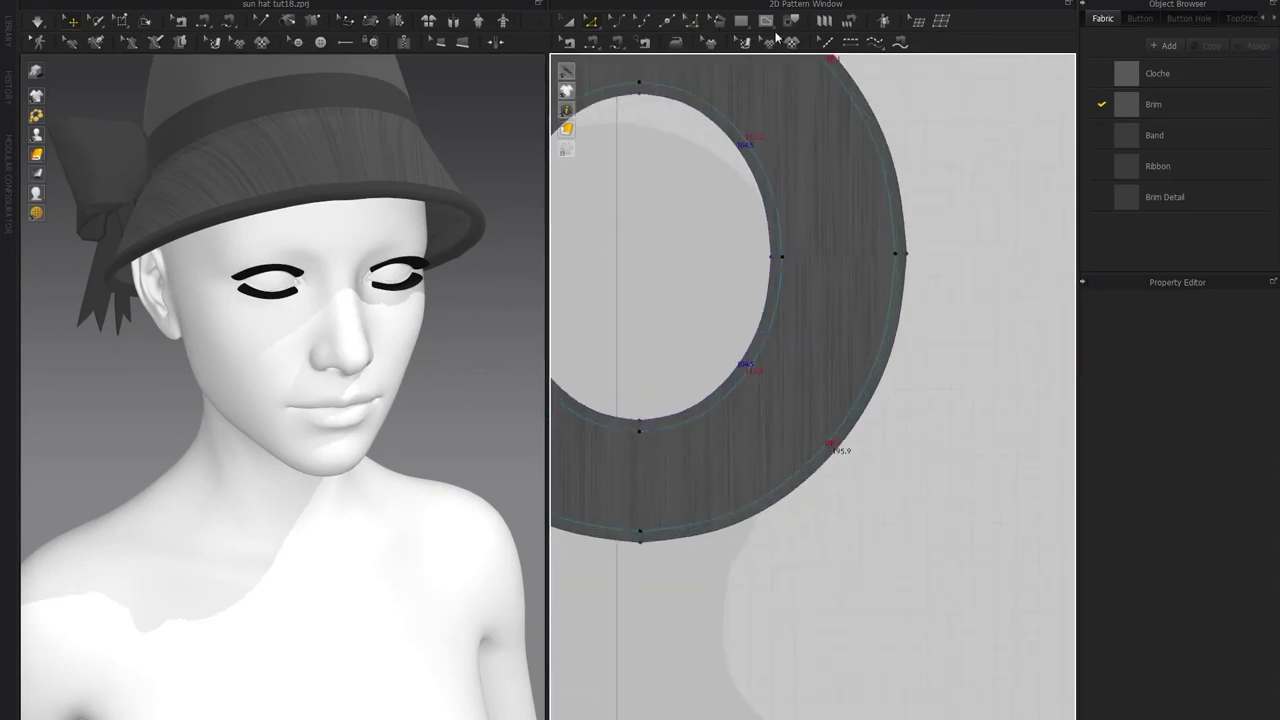
{"action": "left_click", "coordinate": [766, 22]}
{"action": "left_click", "coordinate": [781, 41]}
{"action": "scroll", "coordinate": [766, 306], "scroll_direction": "up", "scroll_amount": 1}
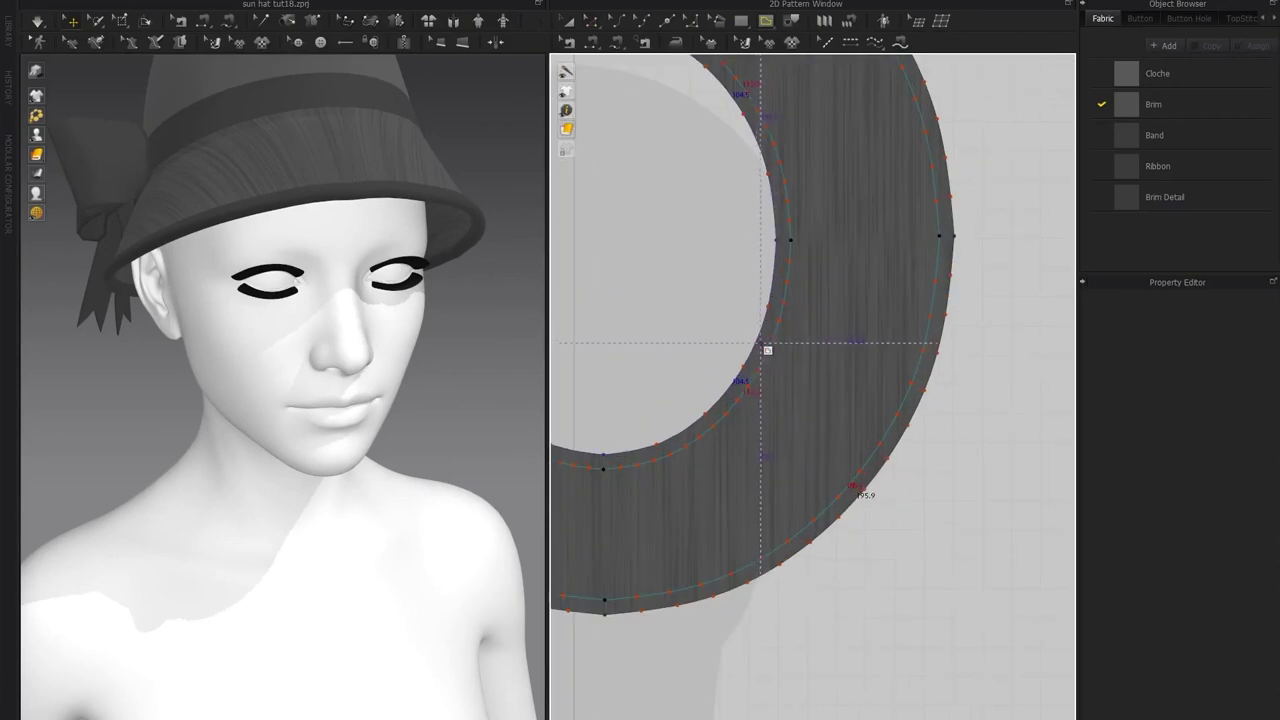
{"action": "scroll", "coordinate": [850, 395], "scroll_direction": "up", "scroll_amount": 1}
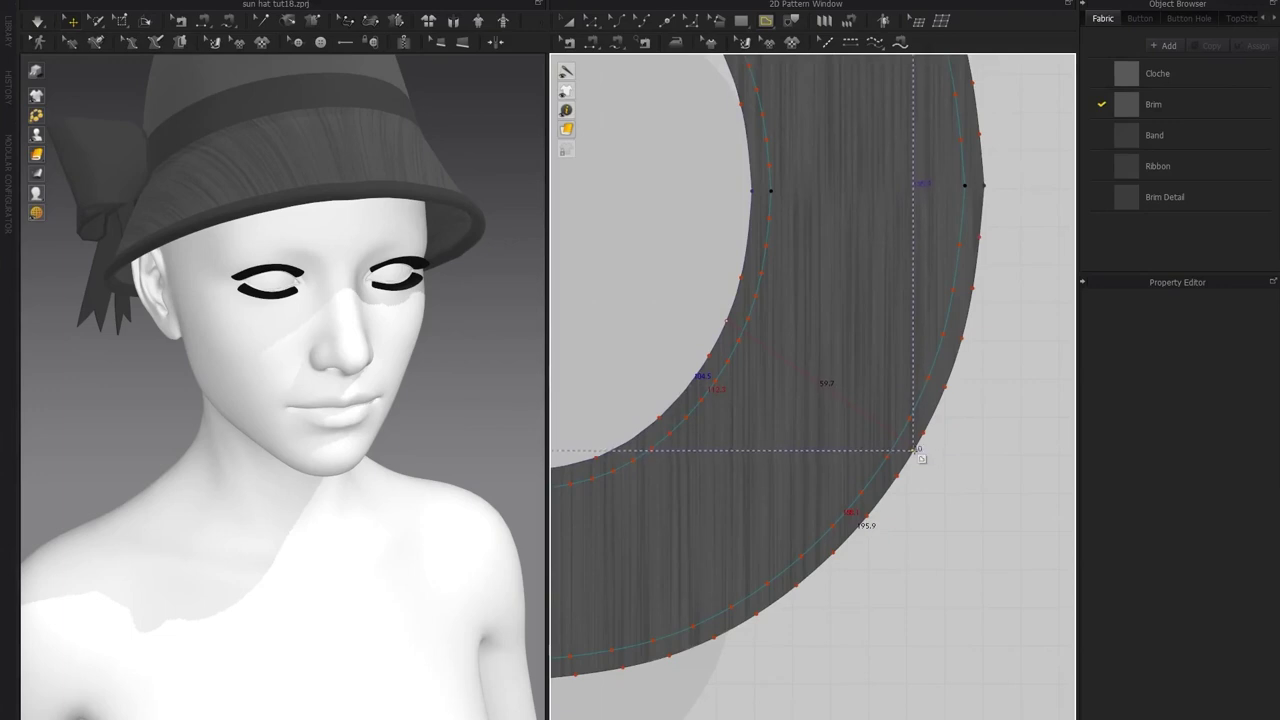
{"action": "left_click", "coordinate": [728, 319]}
{"action": "scroll", "coordinate": [690, 226], "scroll_direction": "down", "scroll_amount": 6}
Create a 600 by 60 mm rectangle pattern and place it between the brim and the crown side pattern
{"action": "left_click", "coordinate": [741, 21]}
{"action": "left_click", "coordinate": [766, 56]}
{"action": "left_click", "coordinate": [787, 367]}
{"action": "type", "text": "600"}
{"action": "key", "text": "Tab"}
{"action": "type", "text": "560"}
{"action": "left_click", "coordinate": [603, 443]}
{"action": "scroll", "coordinate": [625, 120], "scroll_direction": "down", "scroll_amount": 3}
{"action": "left_click", "coordinate": [567, 20]}
{"action": "left_click_drag", "start_coordinate": [774, 315], "coordinate": [797, 357]}
Raise the new rectangle to hat height in the 3D view, undoing the misplaced moves
{"action": "scroll", "coordinate": [338, 459], "scroll_direction": "down", "scroll_amount": 2}
{"action": "left_click", "coordinate": [348, 520]}
{"action": "left_click_drag", "start_coordinate": [350, 487], "coordinate": [302, 110]}
{"action": "right_click_drag", "start_coordinate": [302, 110], "coordinate": [362, 282]}
{"action": "left_click_drag", "start_coordinate": [369, 180], "coordinate": [362, 243]}
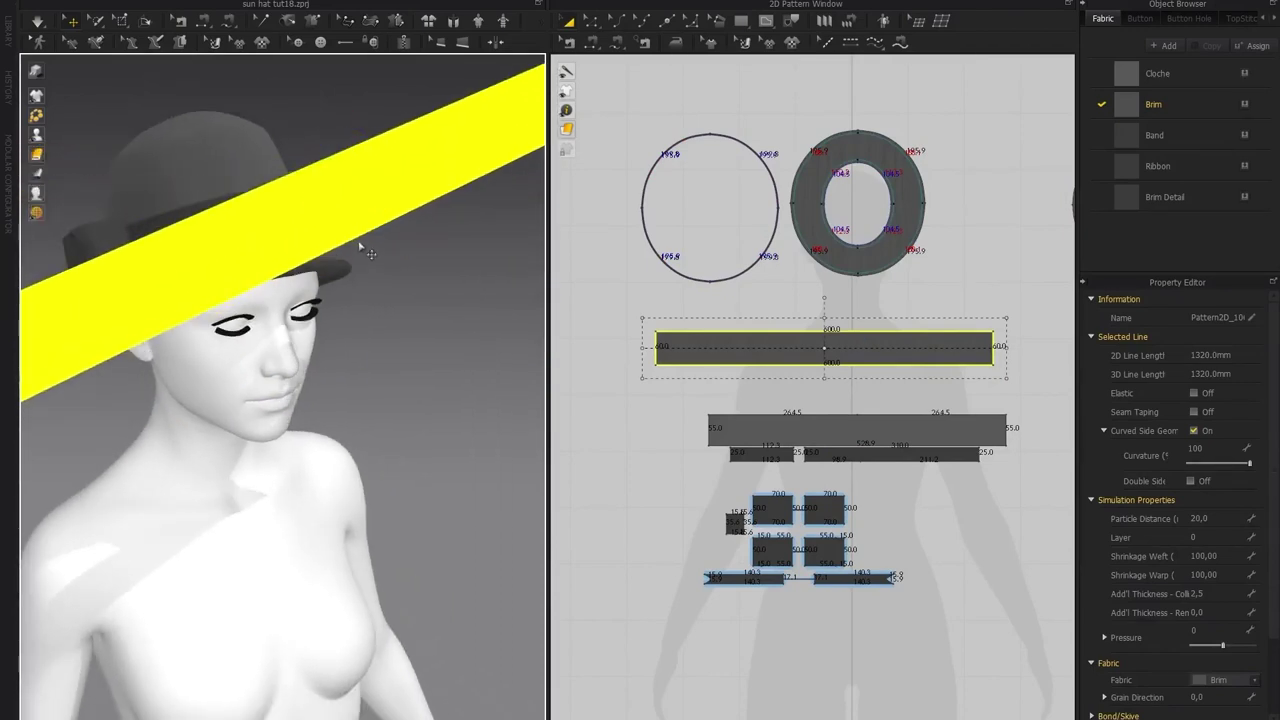
{"action": "key", "text": "ctrl+z"}
{"action": "right_click_drag", "start_coordinate": [260, 302], "coordinate": [304, 305]}
{"action": "key", "text": "ctrl+z"}
Position the rectangle in front of the hat's brim in the 3D view and deselect it
{"action": "mouse_move", "coordinate": [36, 154]}
{"action": "right_click_drag", "start_coordinate": [290, 200], "coordinate": [400, 190]}
{"action": "left_click", "coordinate": [300, 174]}
{"action": "right_click_drag", "start_coordinate": [300, 174], "coordinate": [354, 268]}
{"action": "left_click", "coordinate": [434, 201]}
{"action": "left_click_drag", "start_coordinate": [382, 201], "coordinate": [281, 209]}
{"action": "right_click_drag", "start_coordinate": [425, 210], "coordinate": [358, 196]}
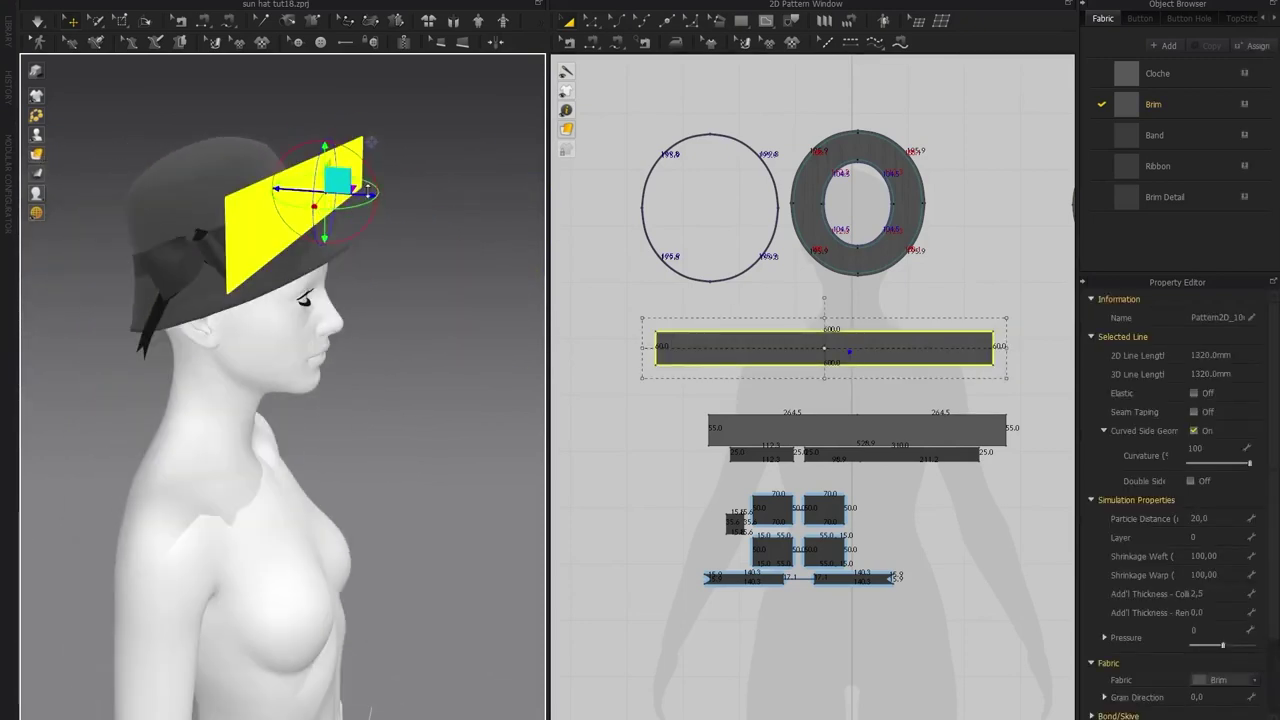
{"action": "mouse_move", "coordinate": [368, 220]}
{"action": "left_mouse_down"}
{"action": "mouse_move", "coordinate": [413, 214]}
{"action": "mouse_move", "coordinate": [388, 212]}
{"action": "left_mouse_up"}
{"action": "left_click", "coordinate": [419, 273]}
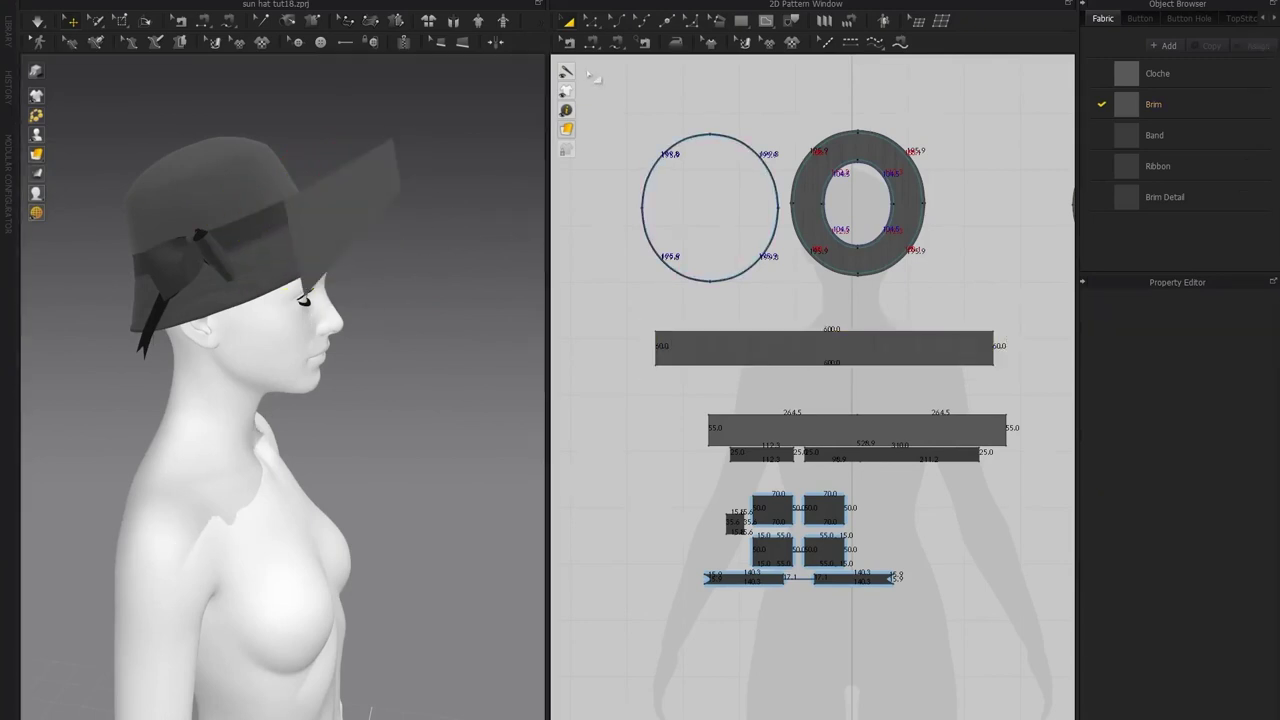
Sew the full outer edge of the brim to the lower long edge of the rectangle with free sewing
{"action": "left_click", "coordinate": [615, 44]}
{"action": "scroll", "coordinate": [845, 128], "scroll_direction": "up", "scroll_amount": 5}
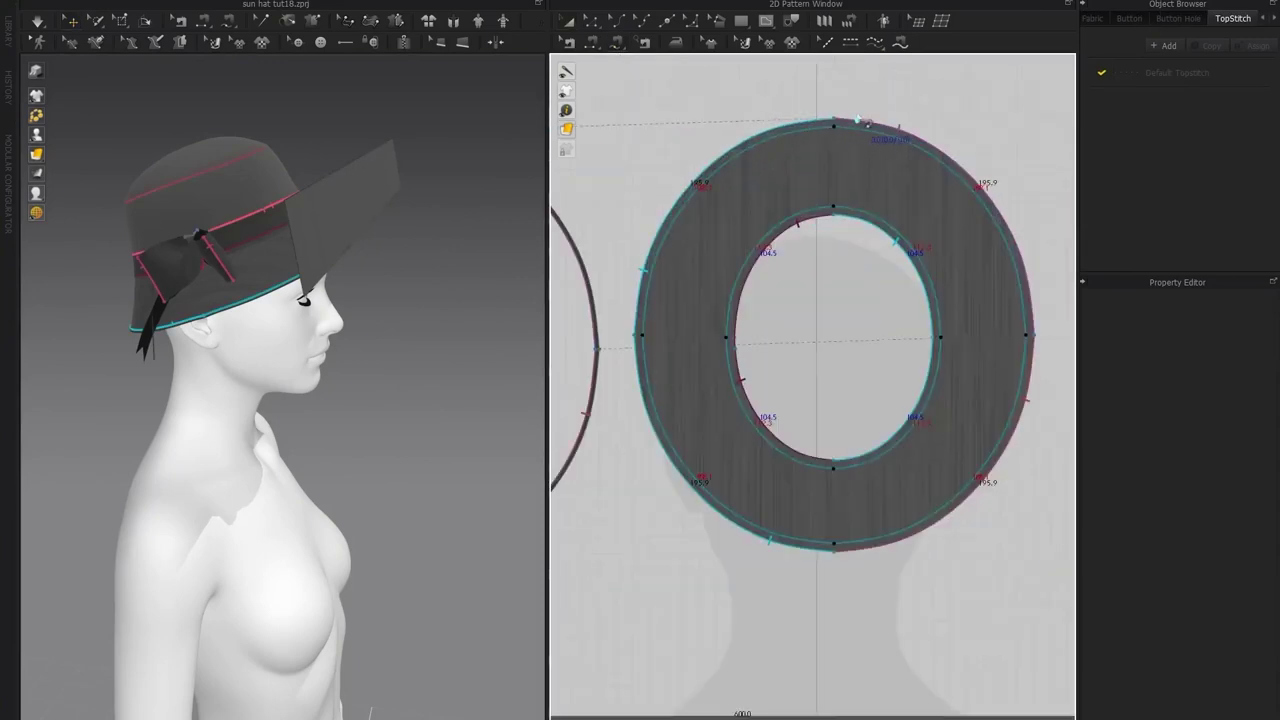
{"action": "left_click", "coordinate": [835, 121]}
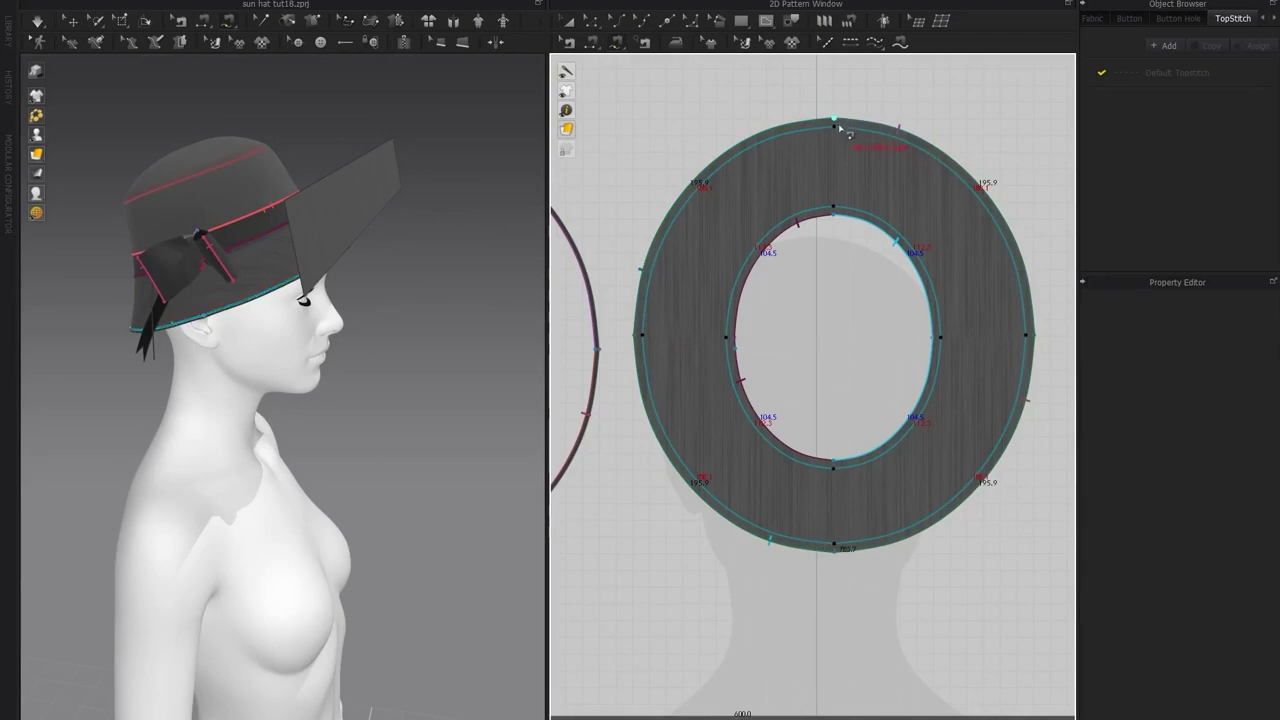
{"action": "scroll", "coordinate": [845, 150], "scroll_direction": "down", "scroll_amount": 5}
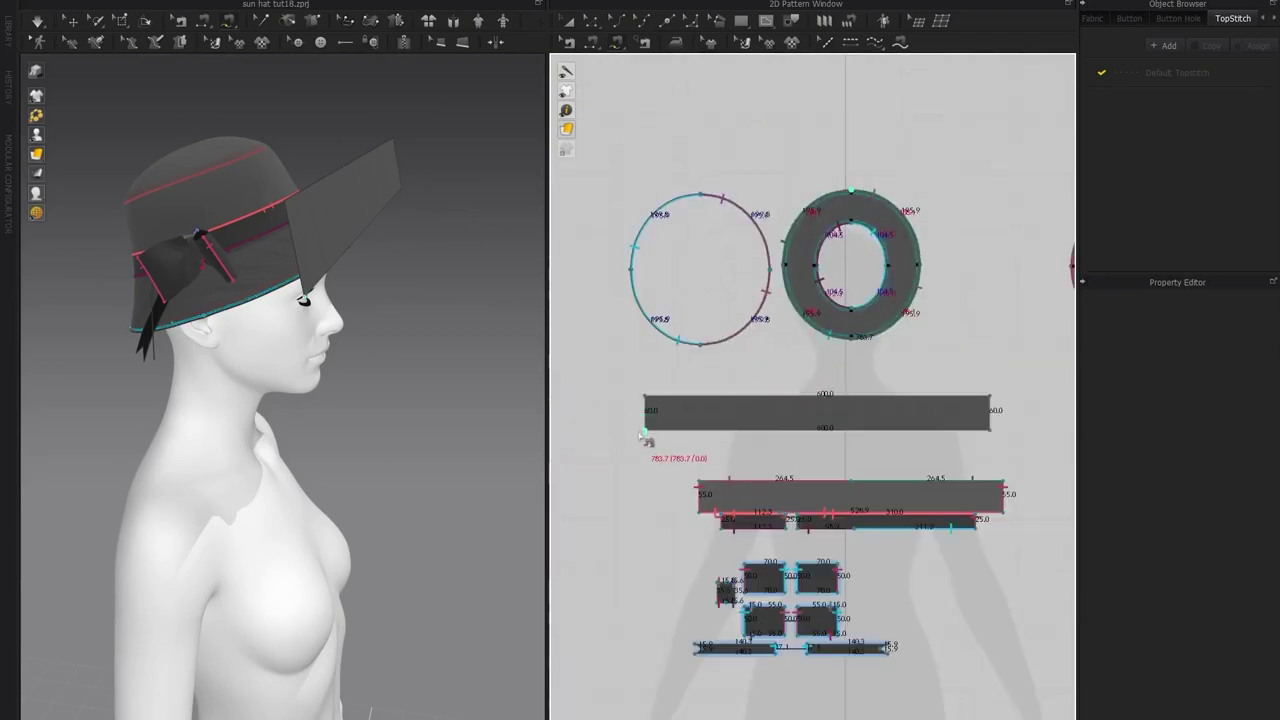
{"action": "left_click", "coordinate": [644, 432]}
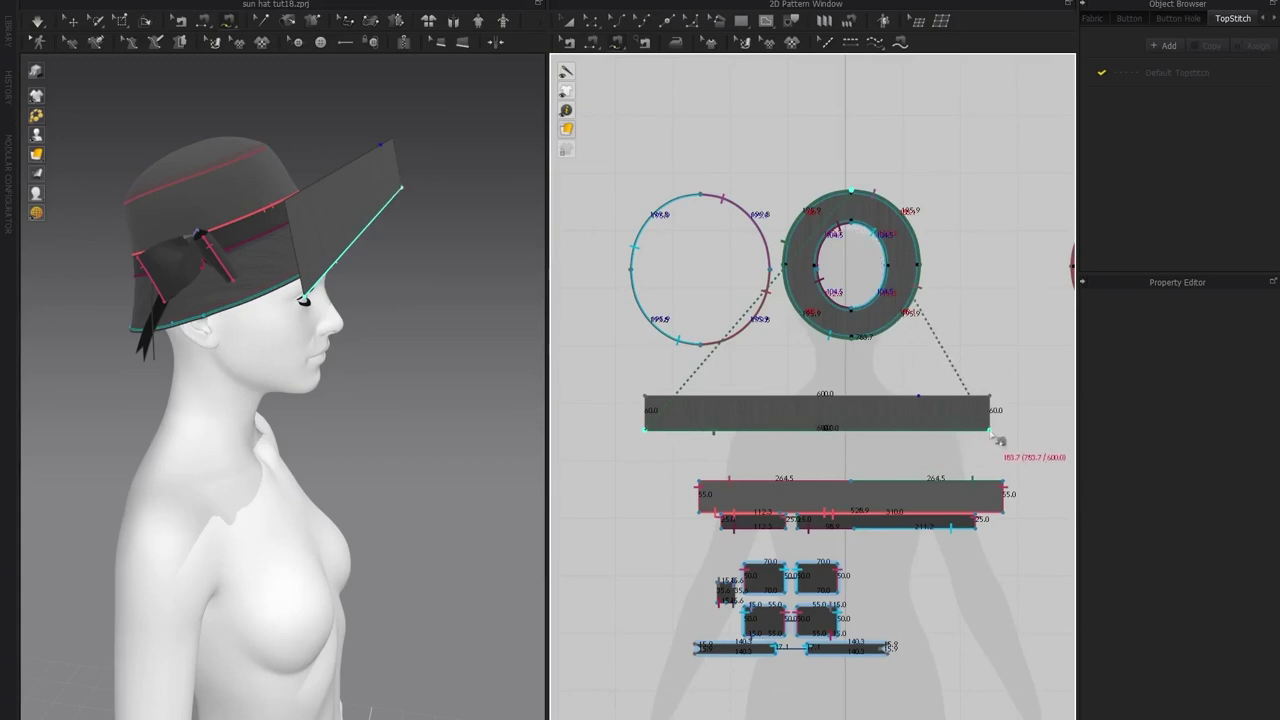
{"action": "left_click", "coordinate": [990, 432]}
Check the new seam around the hat and set its sewing line type to Turned
{"action": "right_click_drag", "start_coordinate": [352, 345], "coordinate": [418, 380]}
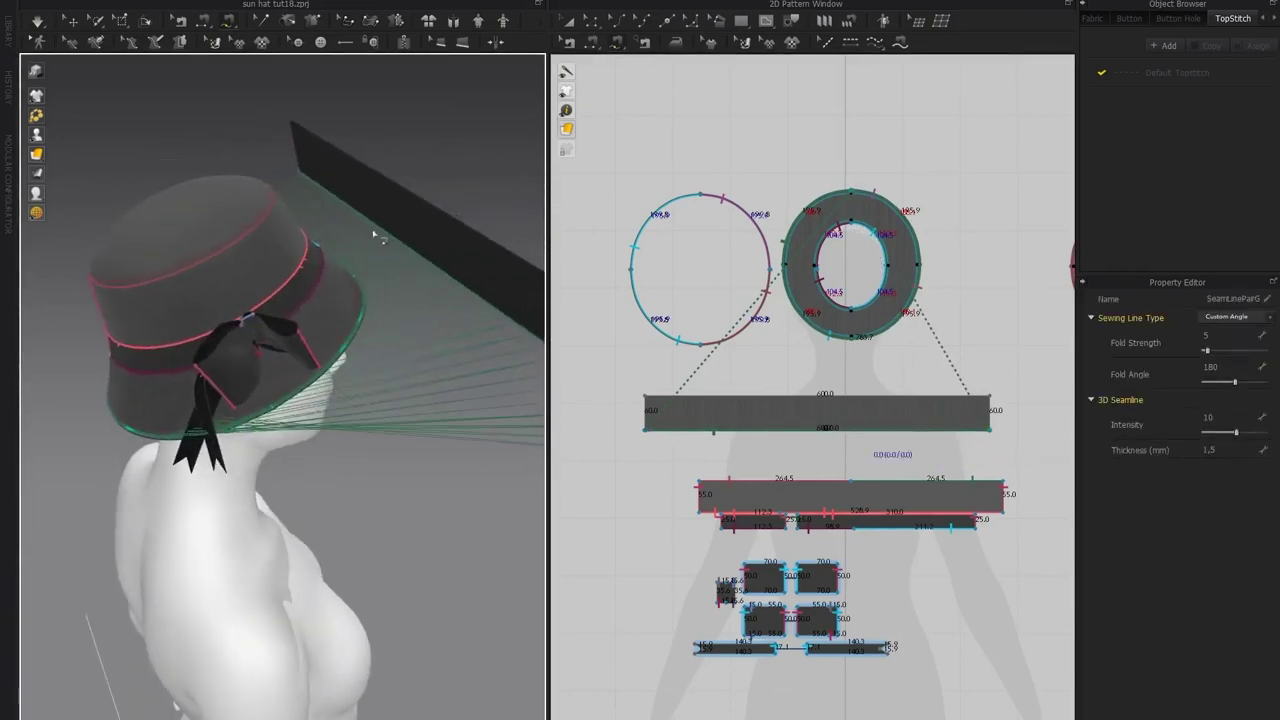
{"action": "right_click_drag", "start_coordinate": [411, 517], "coordinate": [312, 502]}
{"action": "mouse_move", "coordinate": [328, 304]}
{"action": "right_mouse_down"}
{"action": "mouse_move", "coordinate": [294, 318]}
{"action": "mouse_move", "coordinate": [340, 312]}
{"action": "right_mouse_up"}
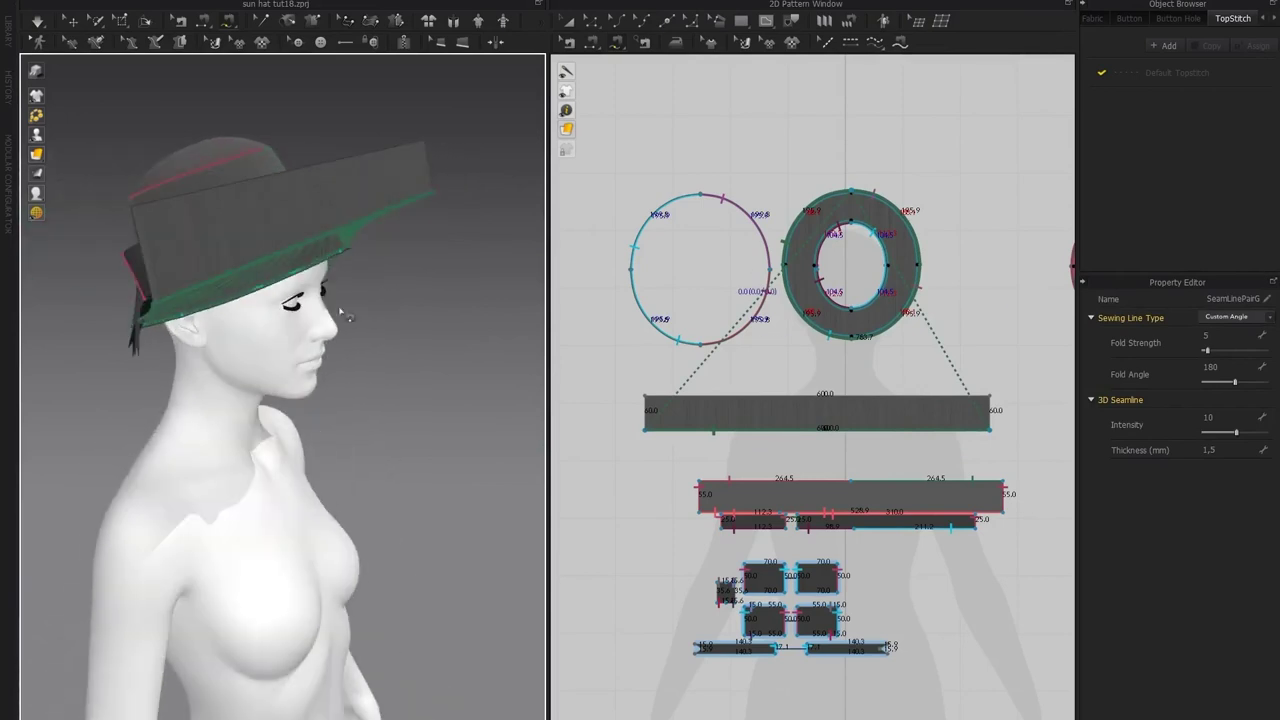
{"action": "left_click", "coordinate": [1266, 318]}
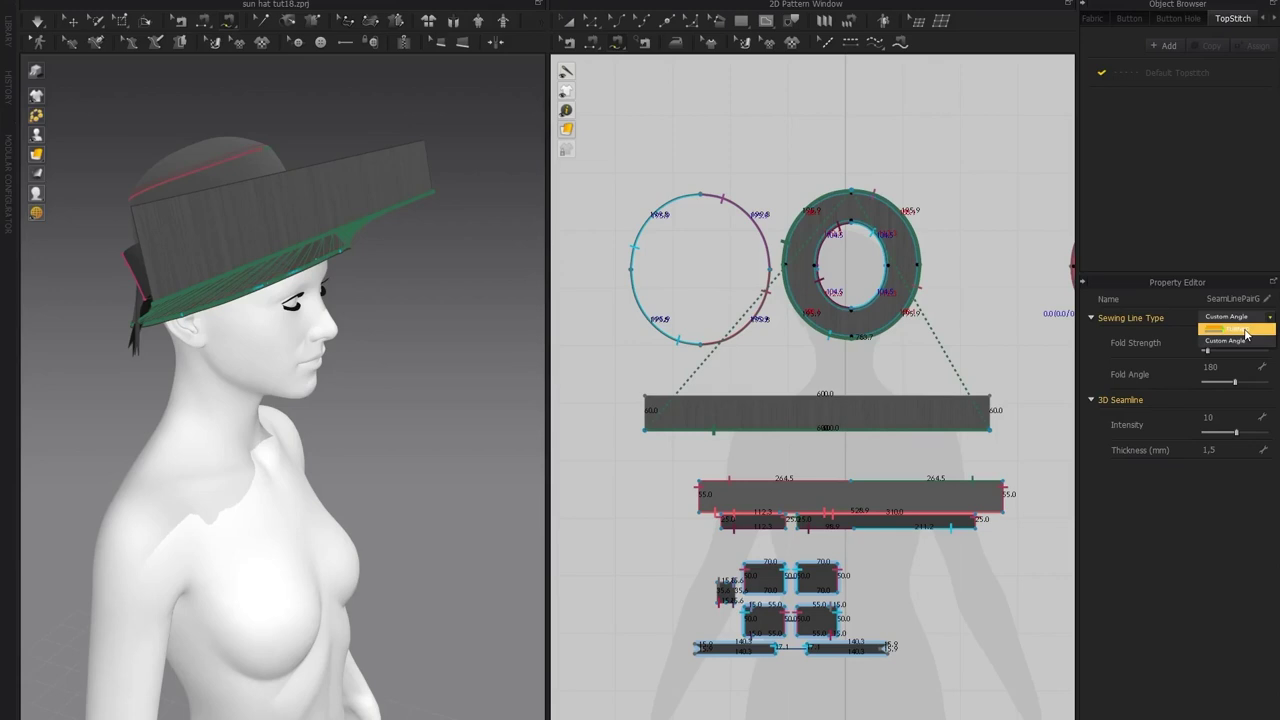
{"action": "left_click", "coordinate": [1246, 330]}
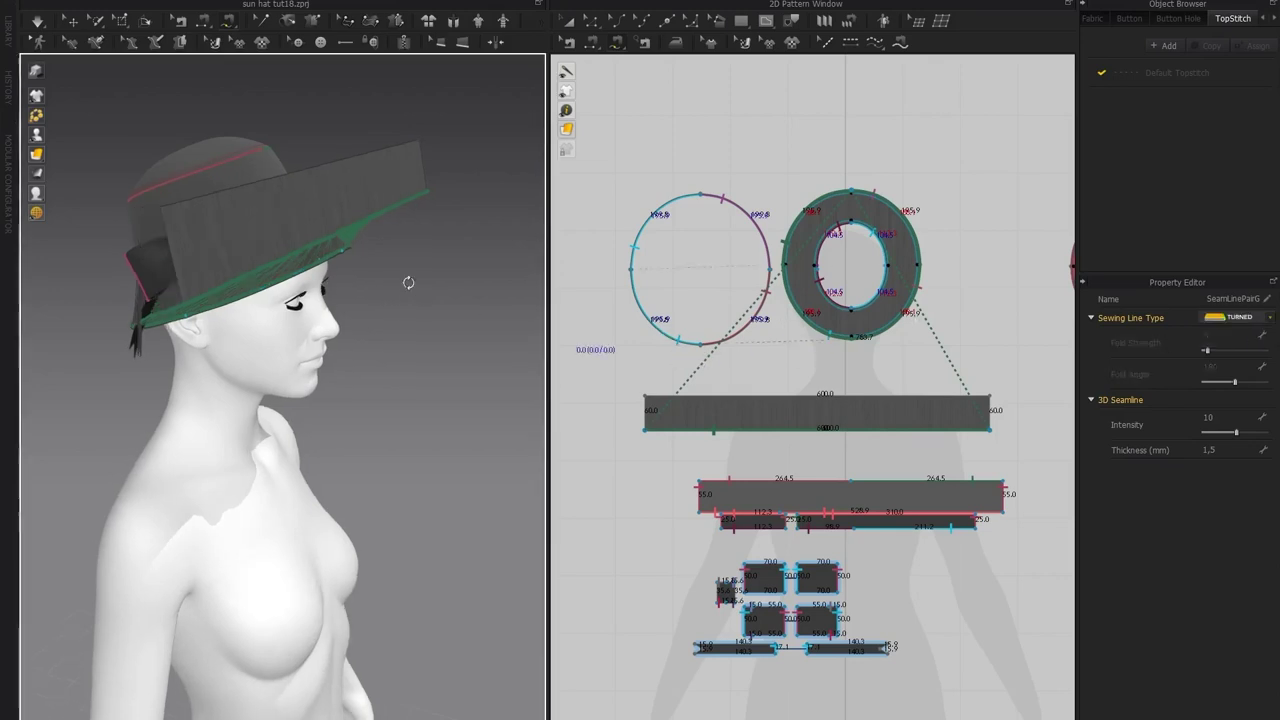
Sew the rectangle's full upper long edge to the lower edges of the two narrow band strips as one continuous free seam
{"action": "left_click", "coordinate": [645, 397]}
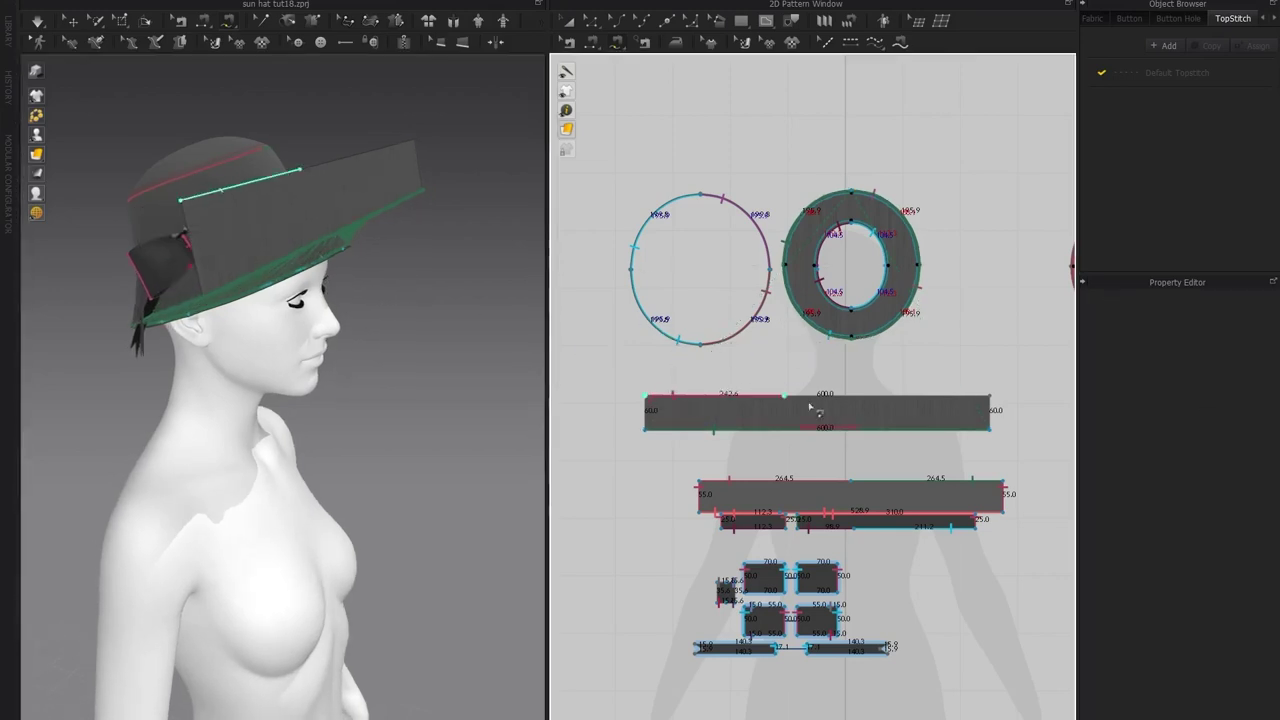
{"action": "left_click", "coordinate": [991, 400]}
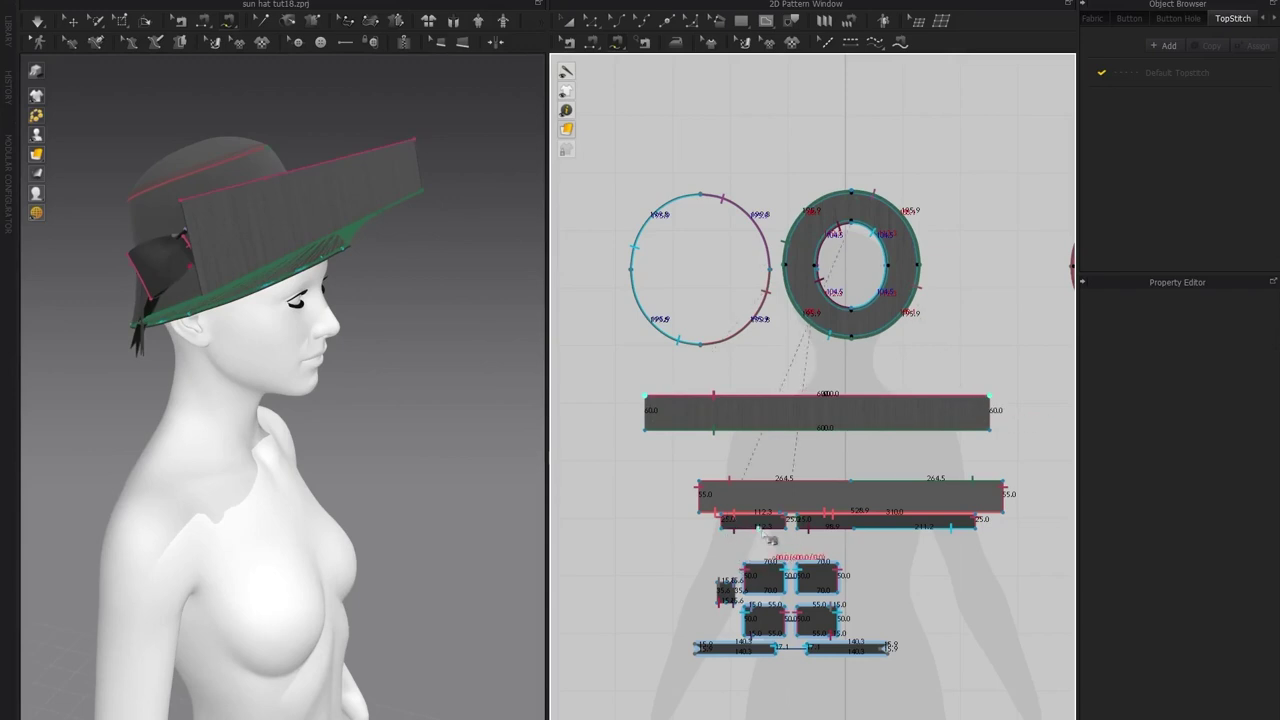
{"action": "middle_click_drag", "start_coordinate": [904, 558], "coordinate": [884, 513]}
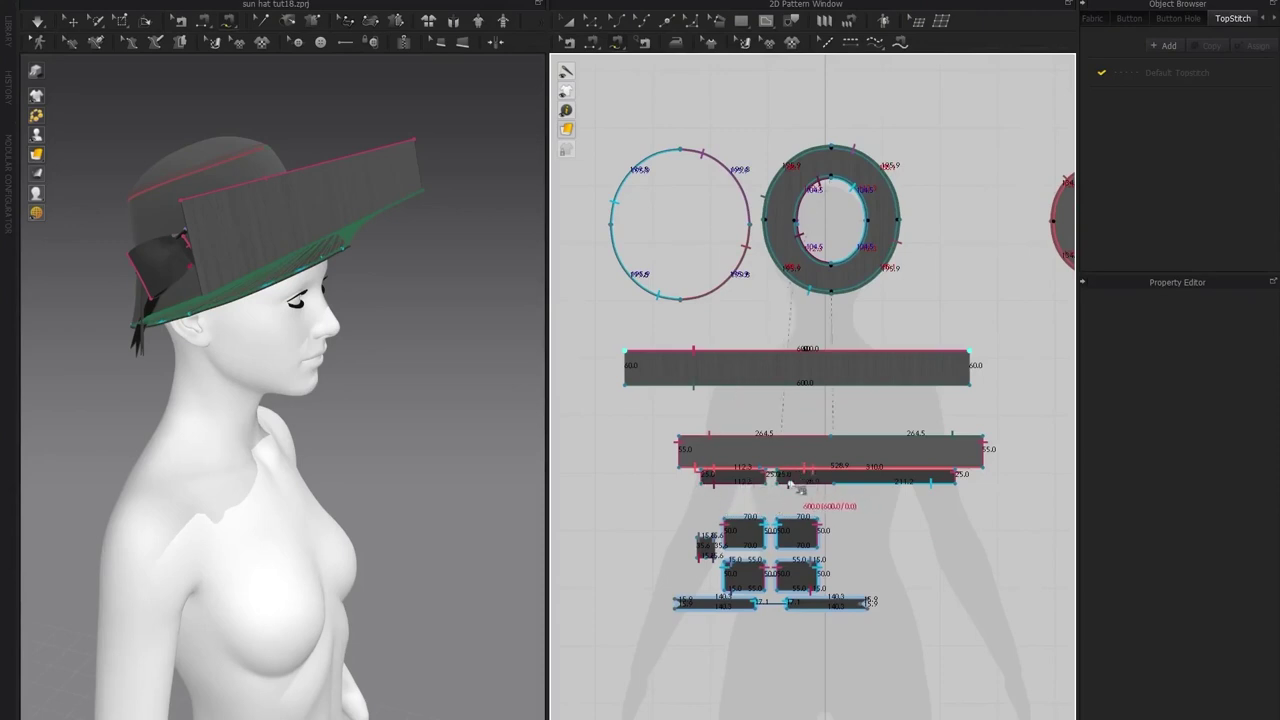
{"action": "left_click", "coordinate": [724, 512]}
{"action": "scroll", "coordinate": [725, 512], "scroll_direction": "up", "scroll_amount": 3}
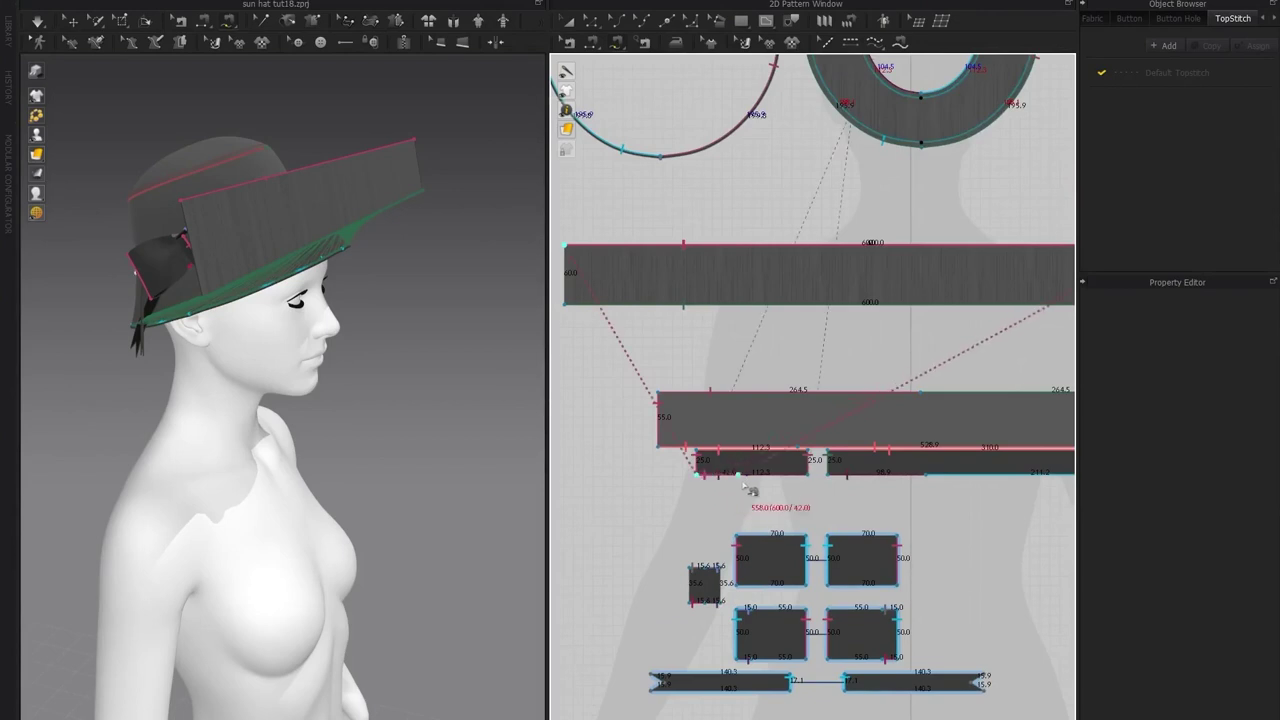
{"action": "left_click", "coordinate": [810, 484]}
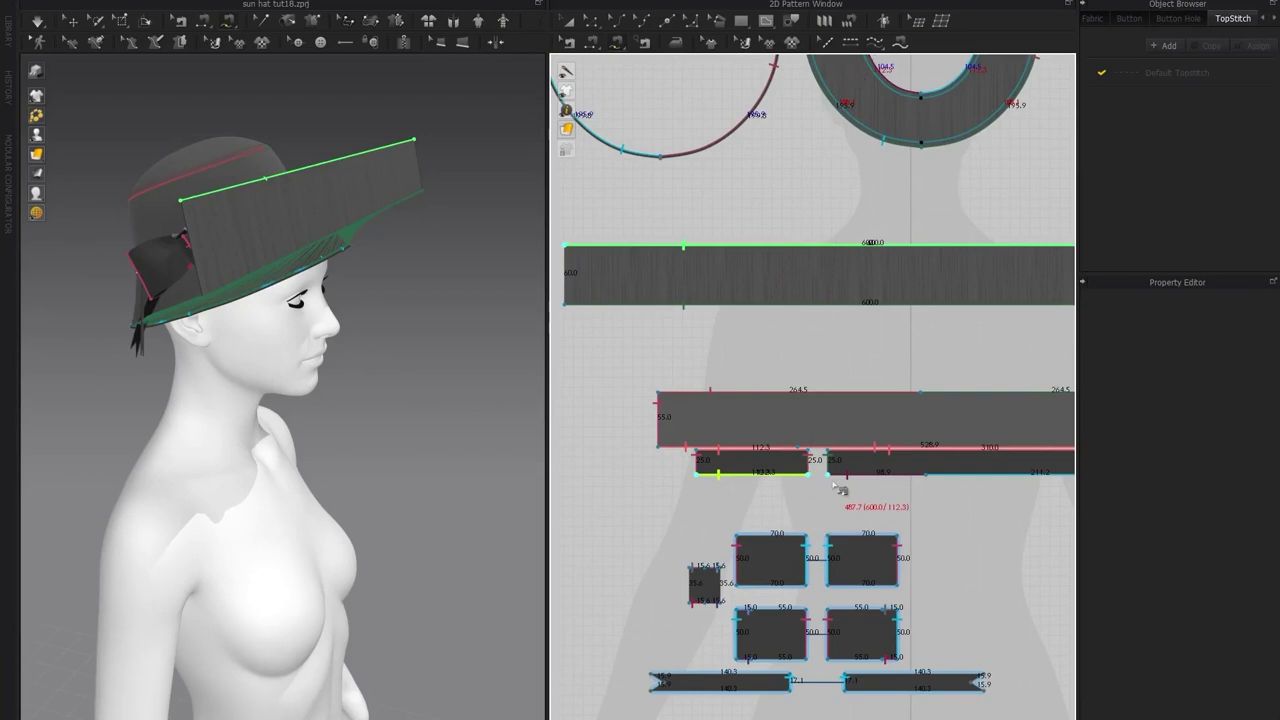
{"action": "left_click", "coordinate": [829, 476]}
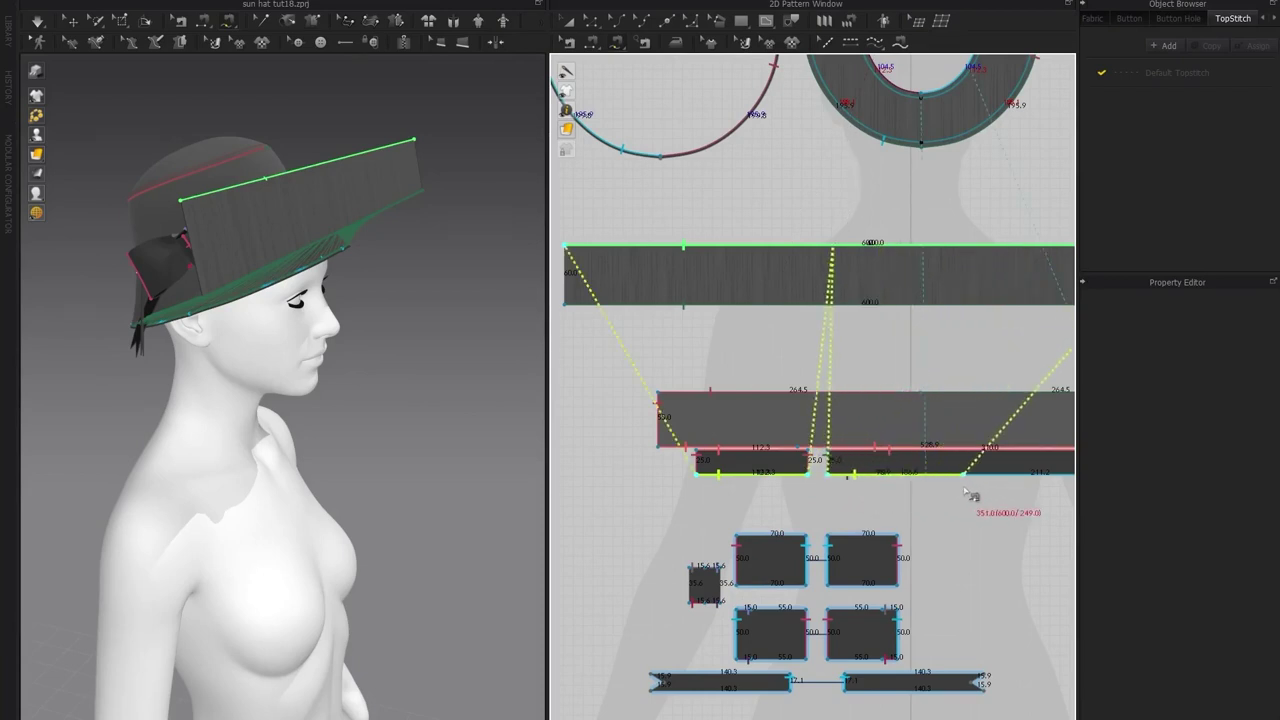
{"action": "middle_click_drag", "start_coordinate": [984, 498], "coordinate": [807, 513]}
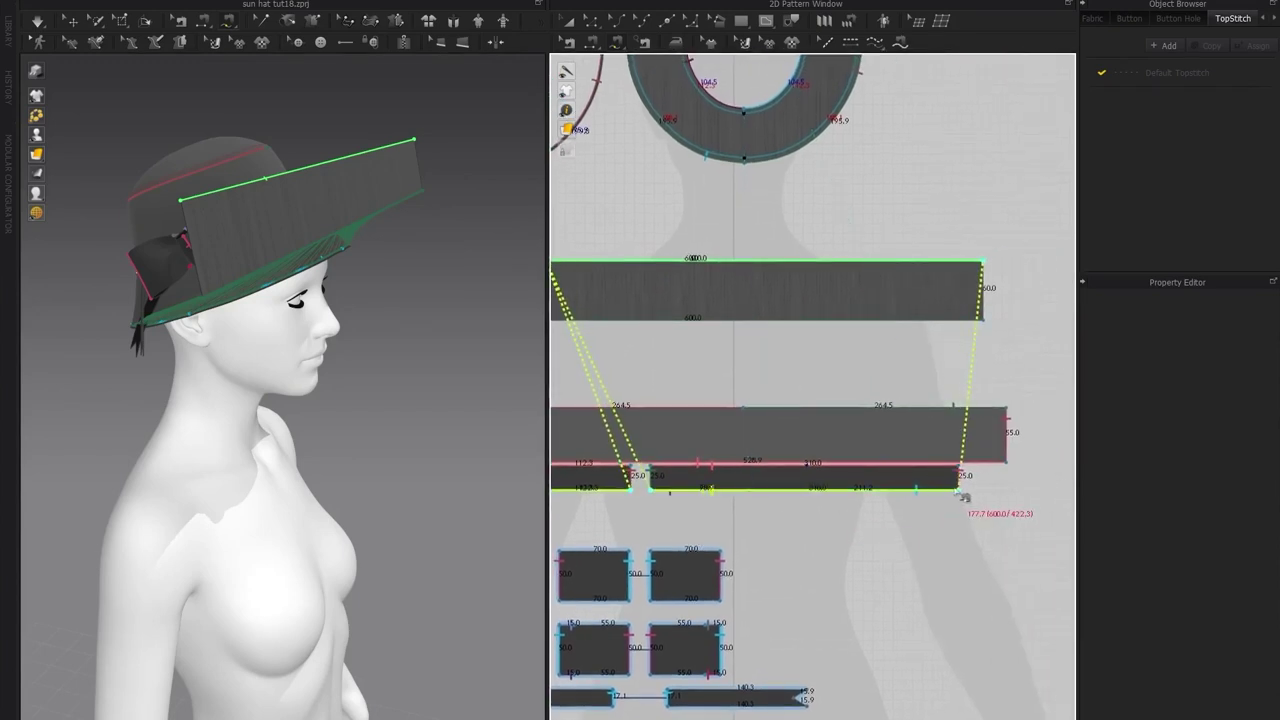
{"action": "left_click", "coordinate": [958, 492]}
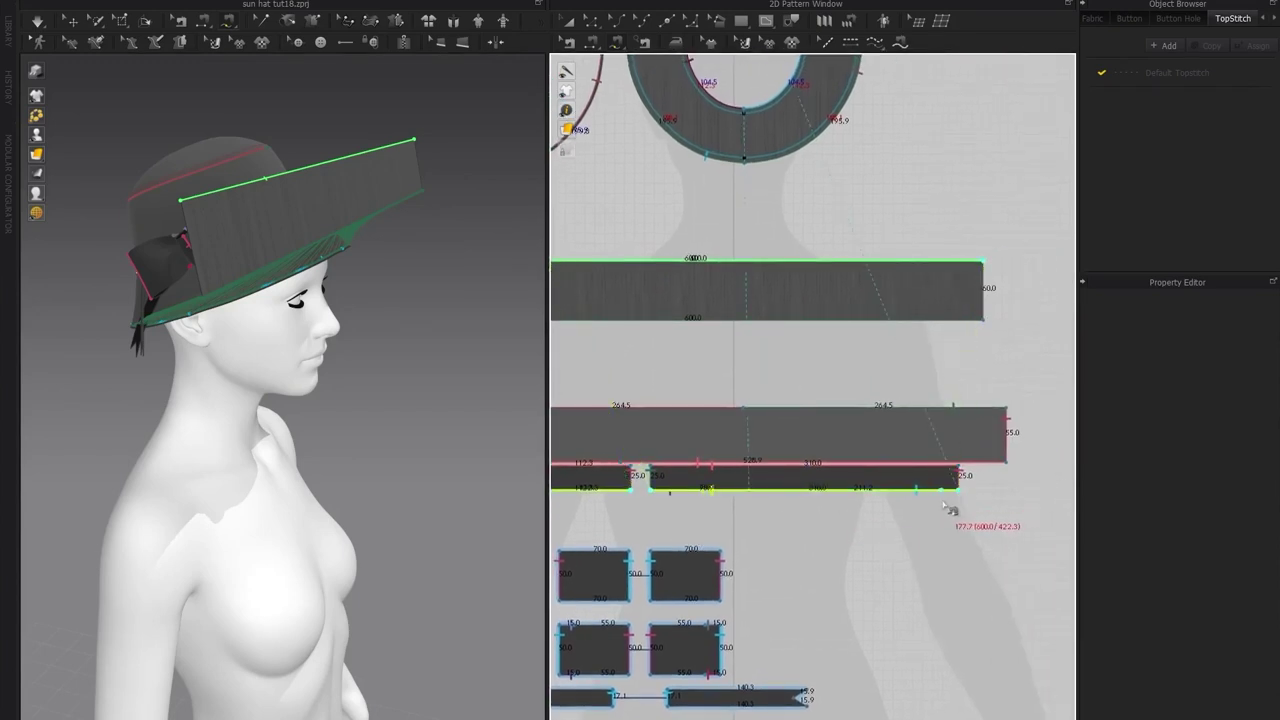
{"action": "key", "text": "Return"}
Set the new rectangle's particle distance to 10 and its additional rendering thickness to 2
{"action": "scroll", "coordinate": [368, 289], "scroll_direction": "down", "scroll_amount": 1}
{"action": "right_click_drag", "start_coordinate": [368, 289], "coordinate": [286, 315]}
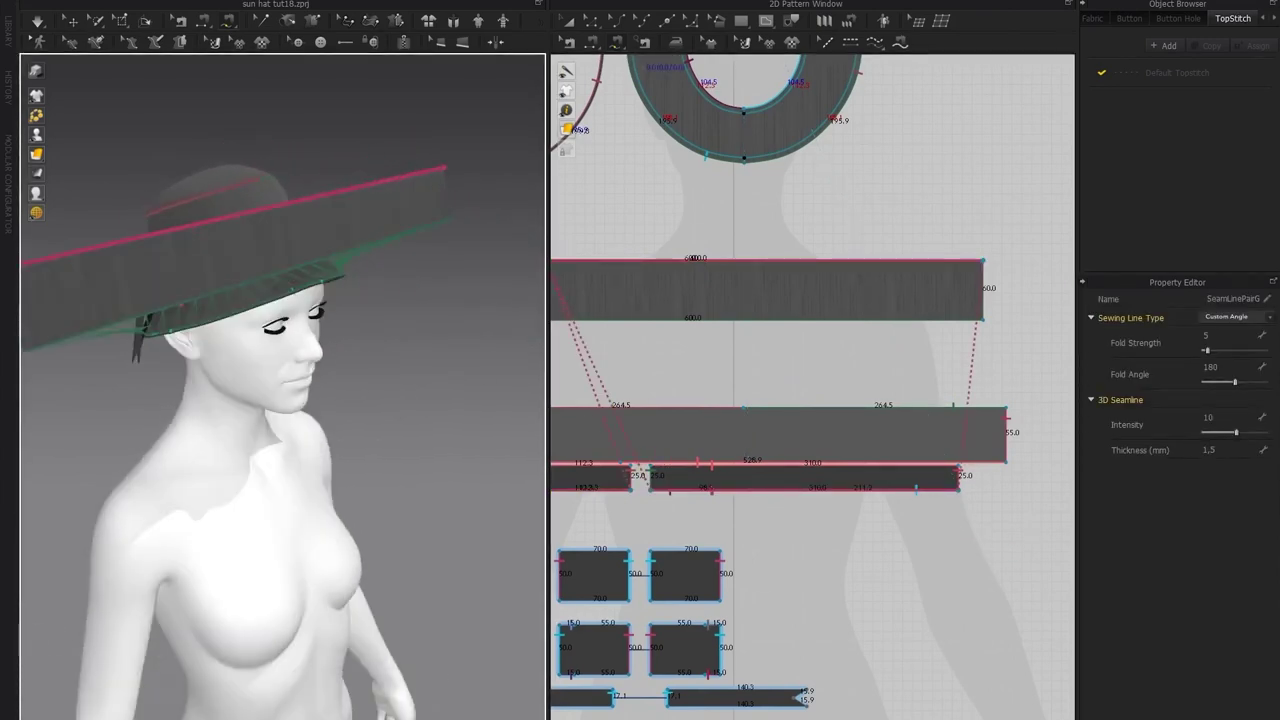
{"action": "scroll", "coordinate": [368, 272], "scroll_direction": "down", "scroll_amount": 2}
{"action": "scroll", "coordinate": [755, 286], "scroll_direction": "down", "scroll_amount": 1}
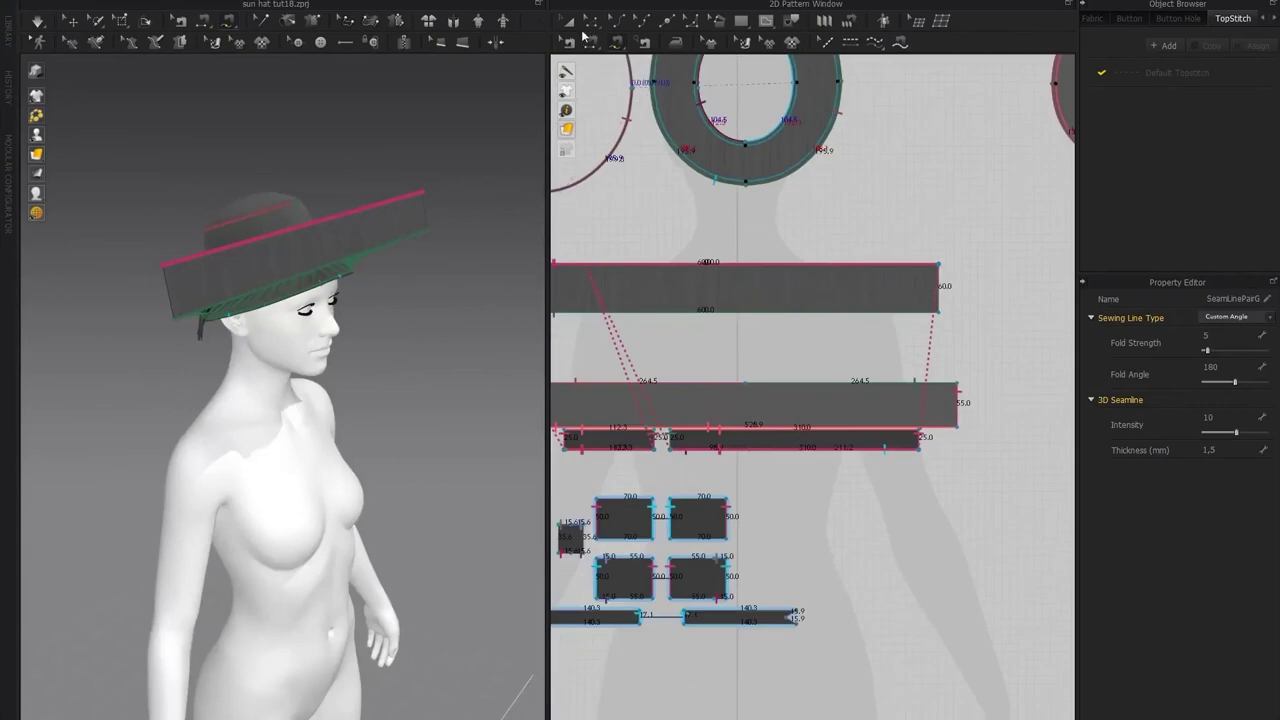
{"action": "left_click", "coordinate": [652, 280]}
{"action": "middle_click_drag", "start_coordinate": [655, 254], "coordinate": [757, 268]}
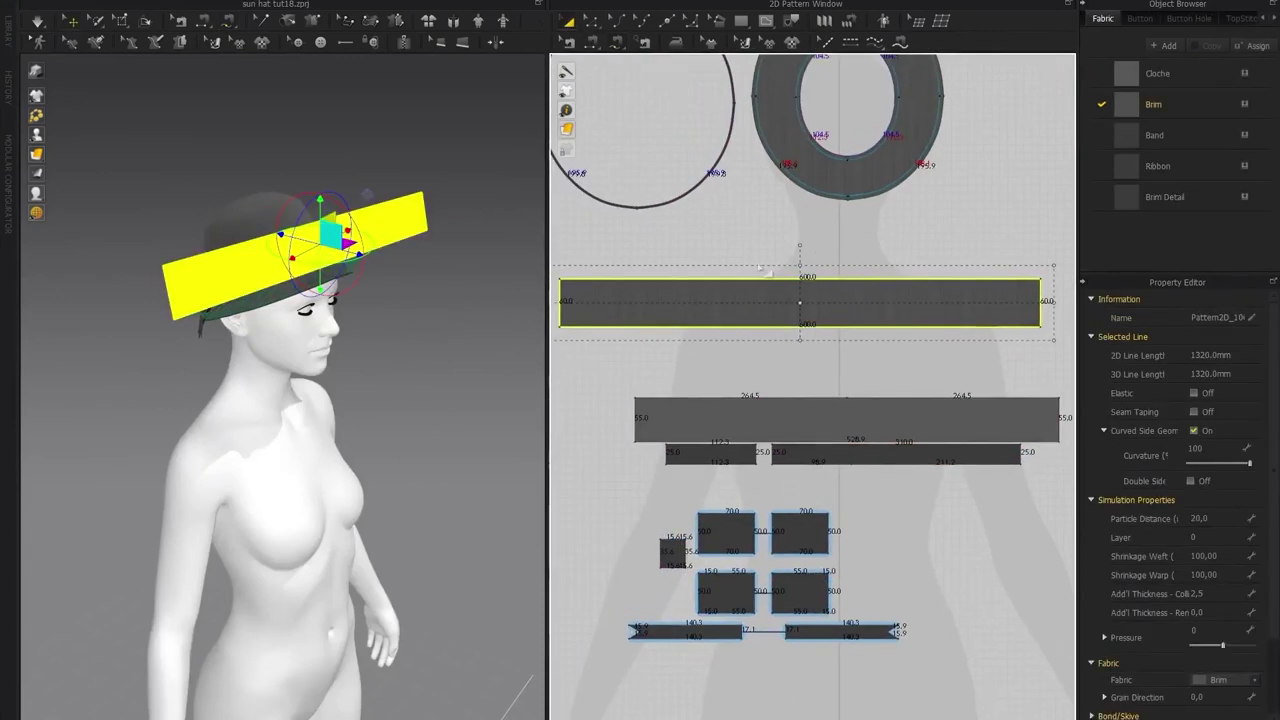
{"action": "left_click", "coordinate": [1254, 681]}
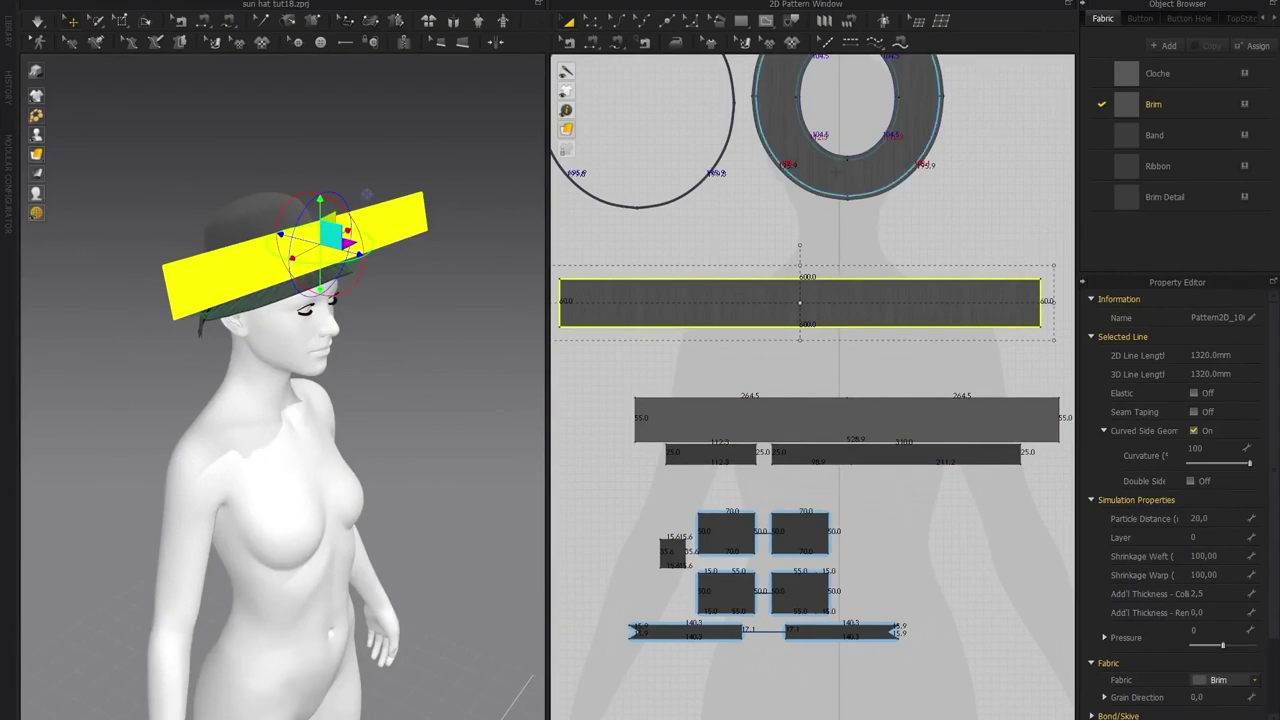
{"action": "right_click_drag", "start_coordinate": [318, 286], "coordinate": [353, 318]}
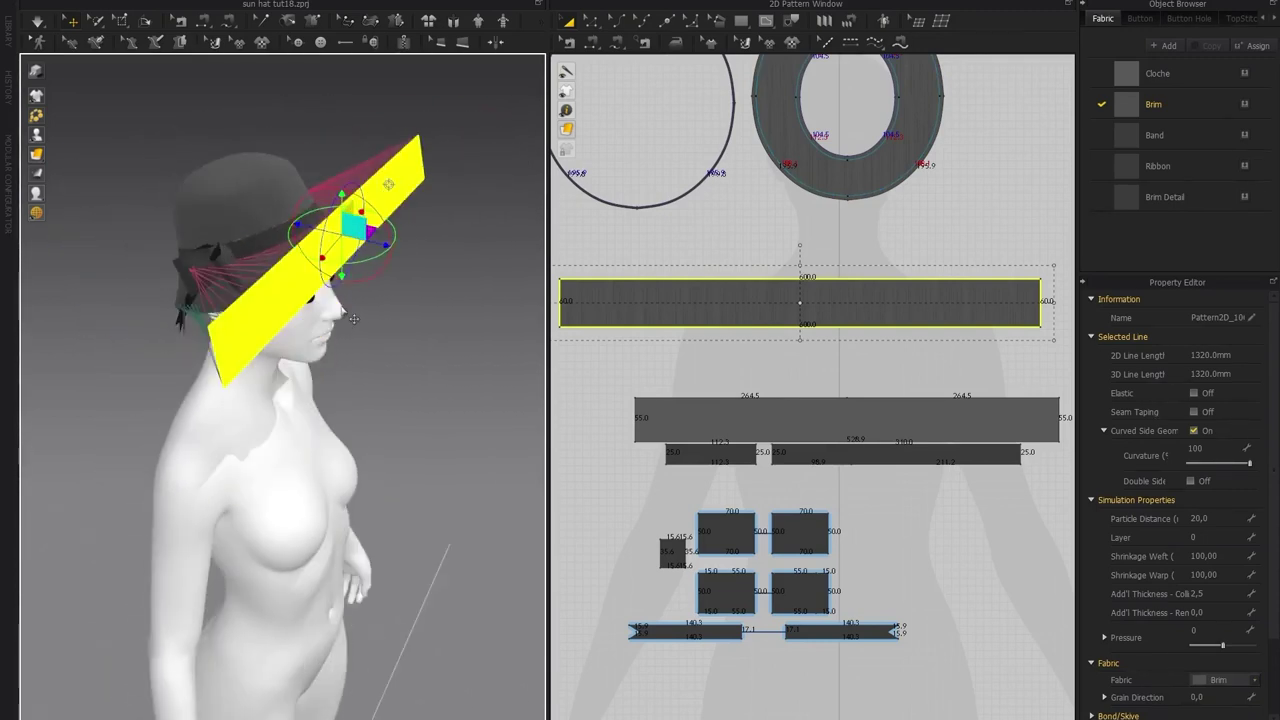
{"action": "left_click", "coordinate": [1229, 518]}
{"action": "type", "text": "10"}
{"action": "key", "text": "Return"}
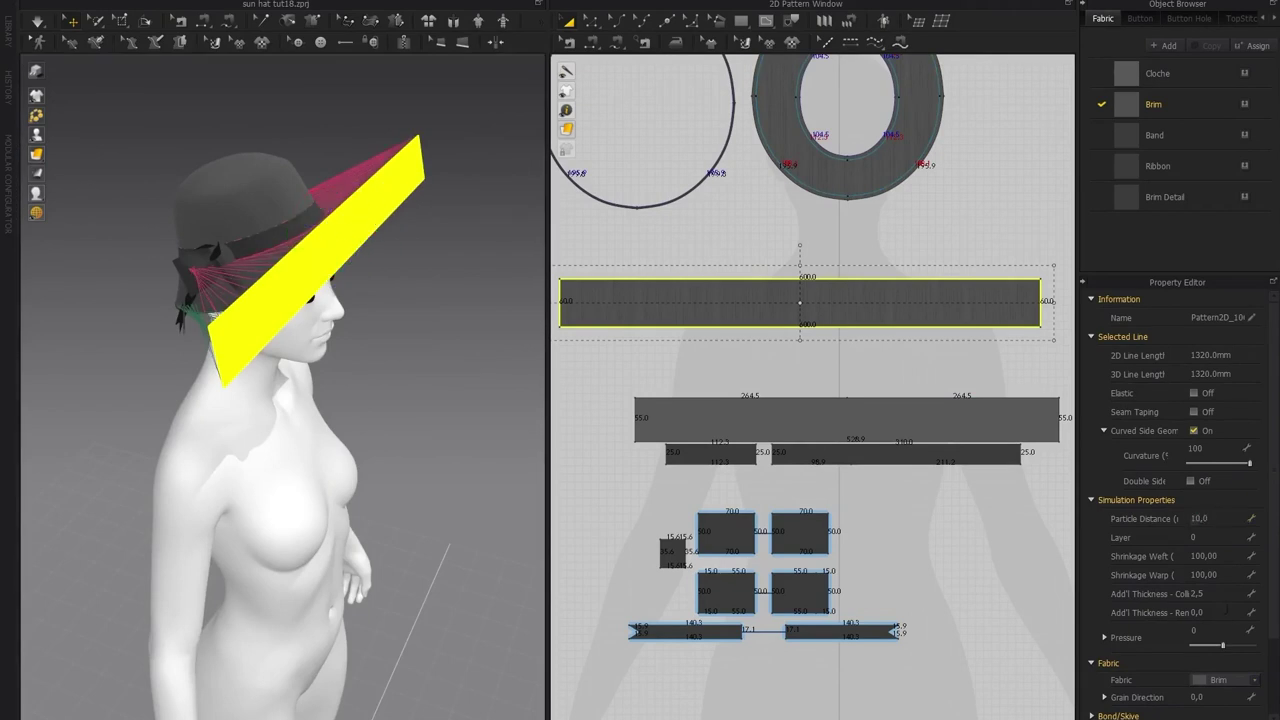
{"action": "left_click", "coordinate": [1222, 611]}
{"action": "type", "text": "2"}
{"action": "key", "text": "Return"}
Superimpose the rectangle over the hat's brim in the 3D view with Superimpose (Over)
{"action": "mouse_move", "coordinate": [431, 309]}
{"action": "right_mouse_down"}
{"action": "mouse_move", "coordinate": [441, 332]}
{"action": "mouse_move", "coordinate": [446, 315]}
{"action": "right_mouse_up"}
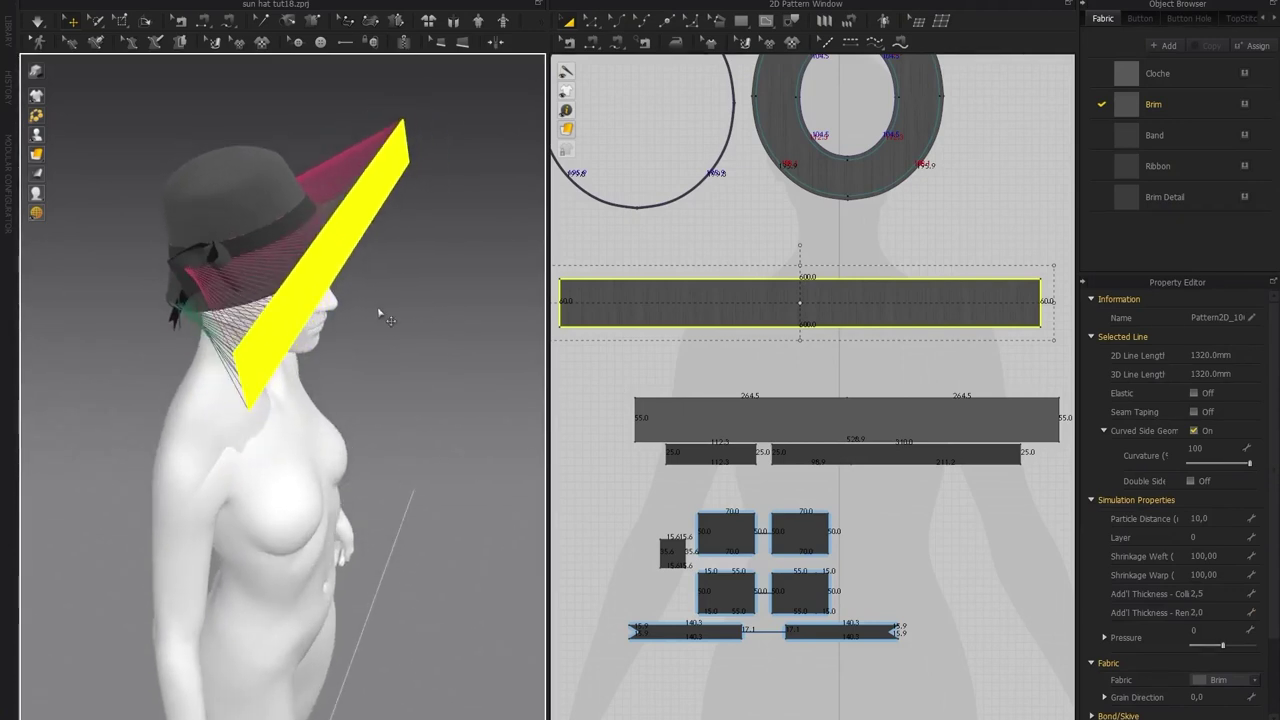
{"action": "right_click_drag", "start_coordinate": [340, 288], "coordinate": [462, 310]}
{"action": "left_click", "coordinate": [342, 235]}
{"action": "right_click", "coordinate": [298, 288]}
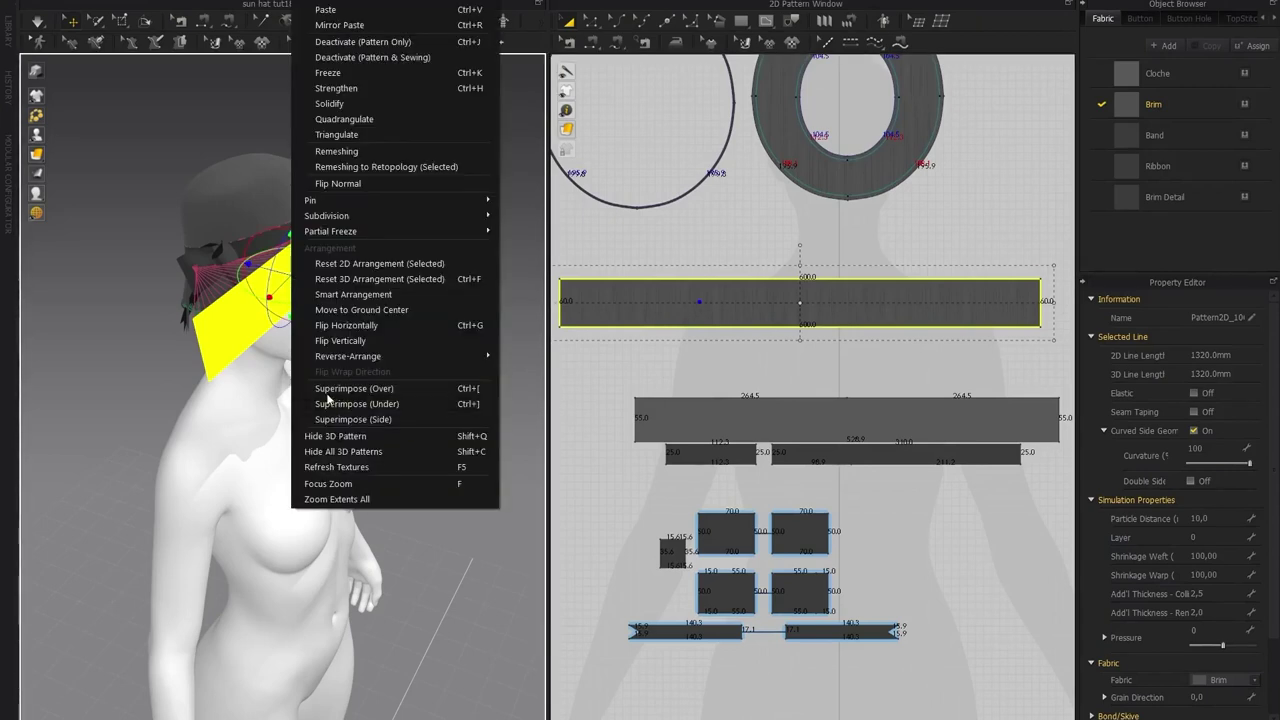
{"action": "left_click", "coordinate": [356, 389]}
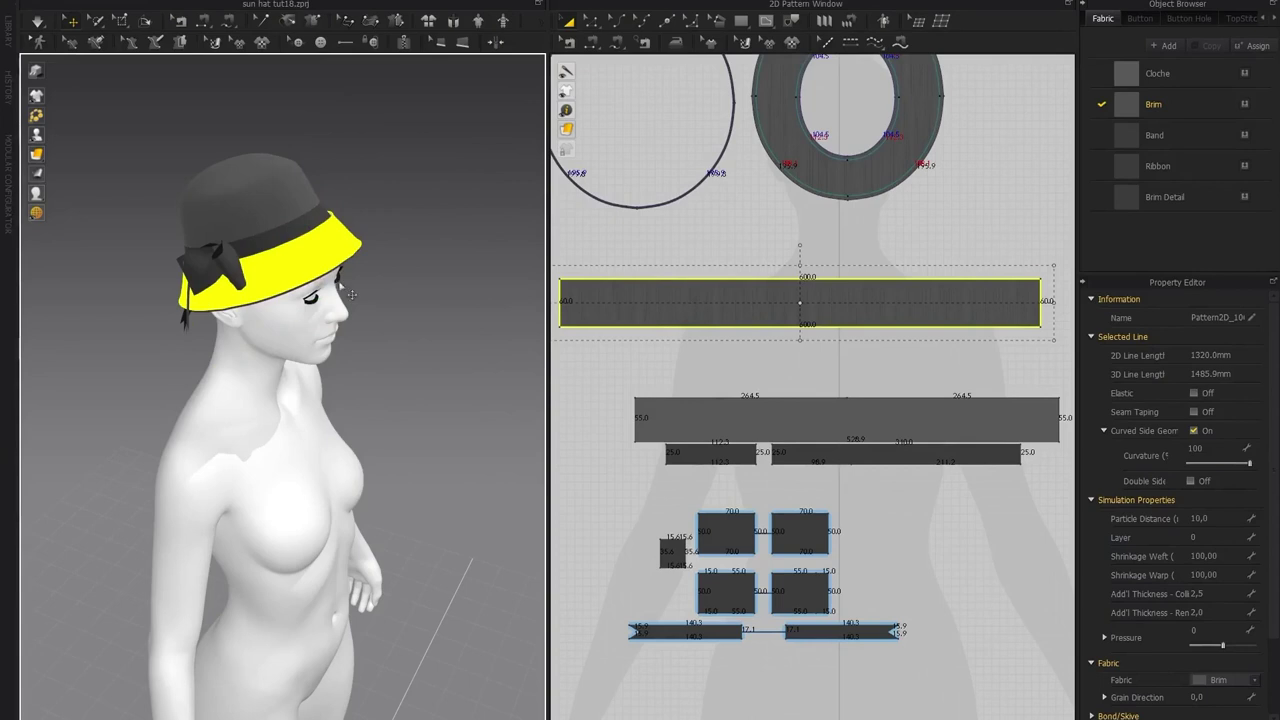
Sew the two short ends of the rectangle together so the strip closes into a ring around the hat
{"action": "right_click_drag", "start_coordinate": [316, 278], "coordinate": [322, 322]}
{"action": "scroll", "coordinate": [394, 297], "scroll_direction": "up", "scroll_amount": 3}
{"action": "middle_click_drag", "start_coordinate": [290, 296], "coordinate": [250, 303]}
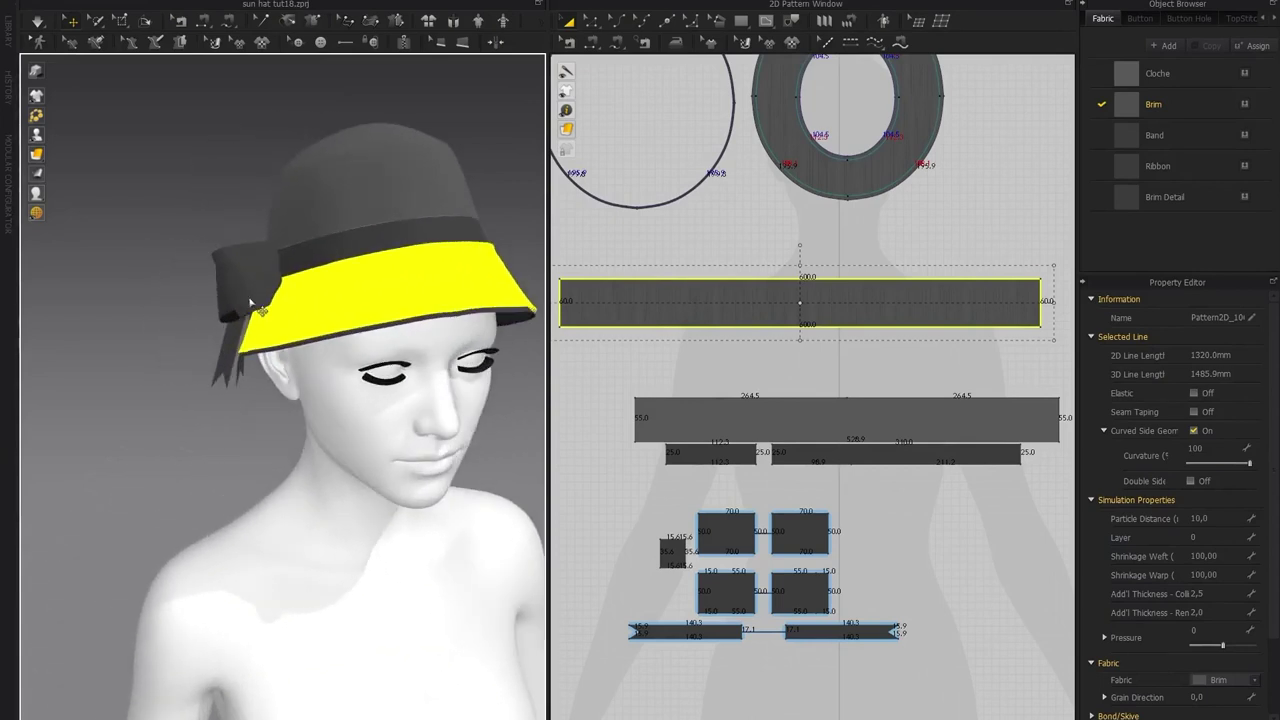
{"action": "mouse_move", "coordinate": [275, 292]}
{"action": "right_mouse_down"}
{"action": "mouse_move", "coordinate": [333, 312]}
{"action": "mouse_move", "coordinate": [270, 297]}
{"action": "mouse_move", "coordinate": [337, 286]}
{"action": "mouse_move", "coordinate": [300, 290]}
{"action": "right_mouse_up"}
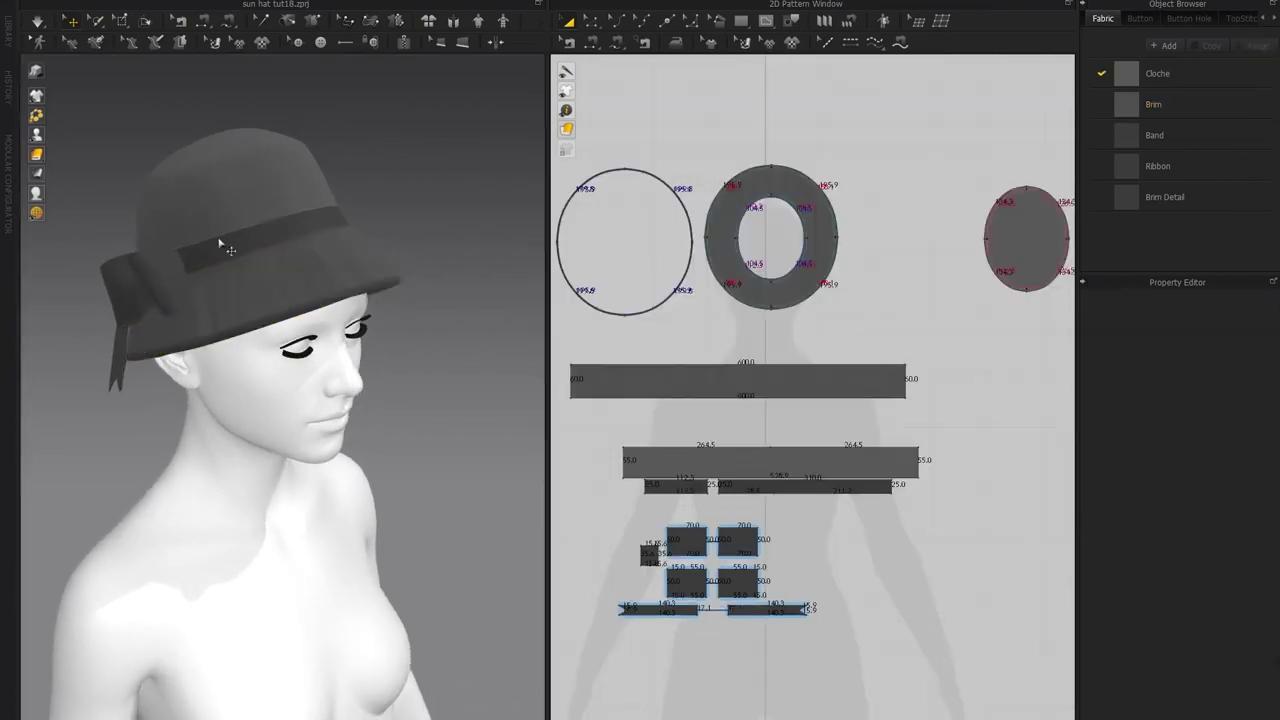
{"action": "right_click_drag", "start_coordinate": [220, 243], "coordinate": [310, 330]}
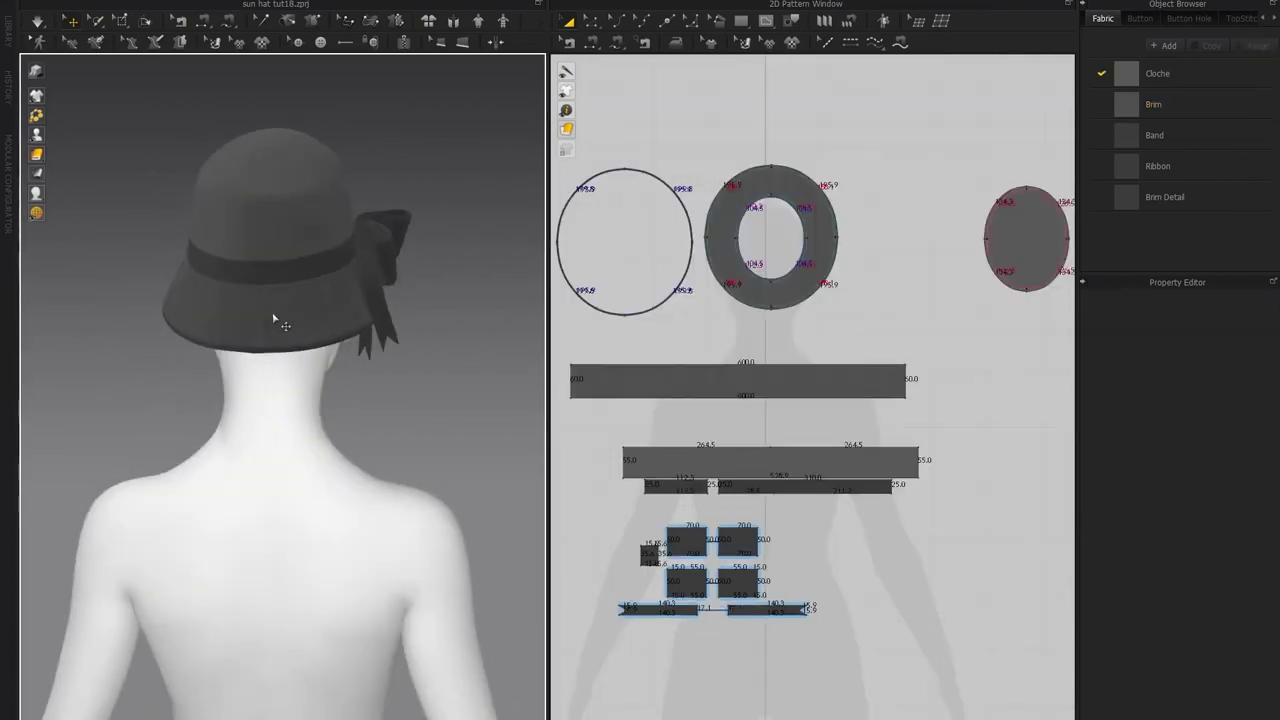
{"action": "left_click", "coordinate": [591, 45]}
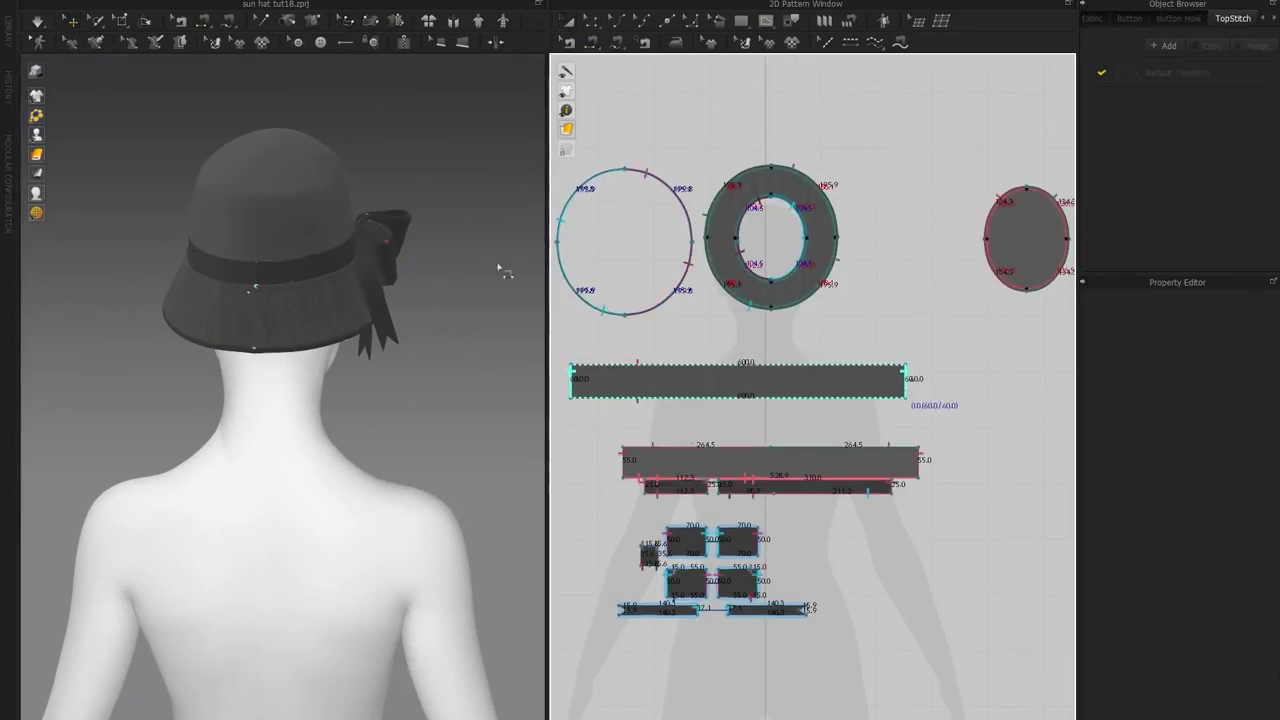
{"action": "left_click", "coordinate": [249, 311]}
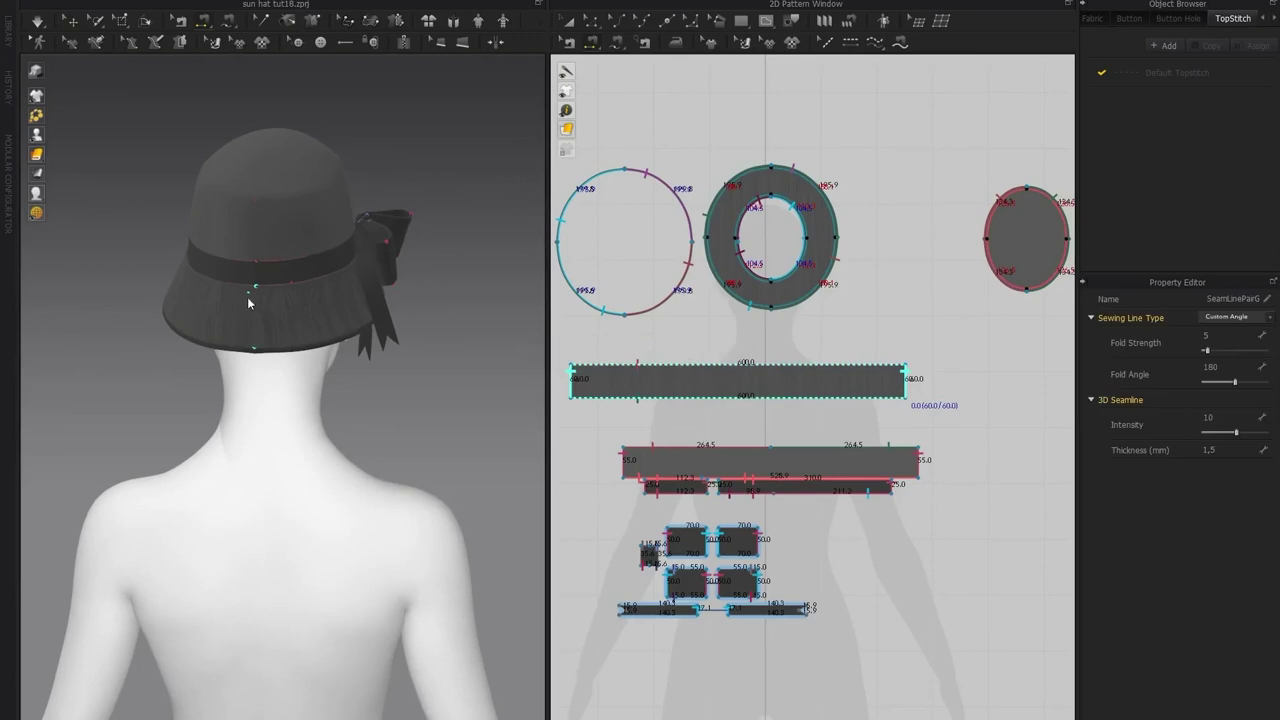
Simulate the hat briefly so the new brim strip settles, and inspect its texture up close
{"action": "scroll", "coordinate": [334, 303], "scroll_direction": "up", "scroll_amount": 1}
{"action": "mouse_move", "coordinate": [38, 155]}
{"action": "right_click_drag", "start_coordinate": [391, 120], "coordinate": [366, 246]}
{"action": "scroll", "coordinate": [418, 247], "scroll_direction": "up", "scroll_amount": 5}
{"action": "key", "text": "space"}
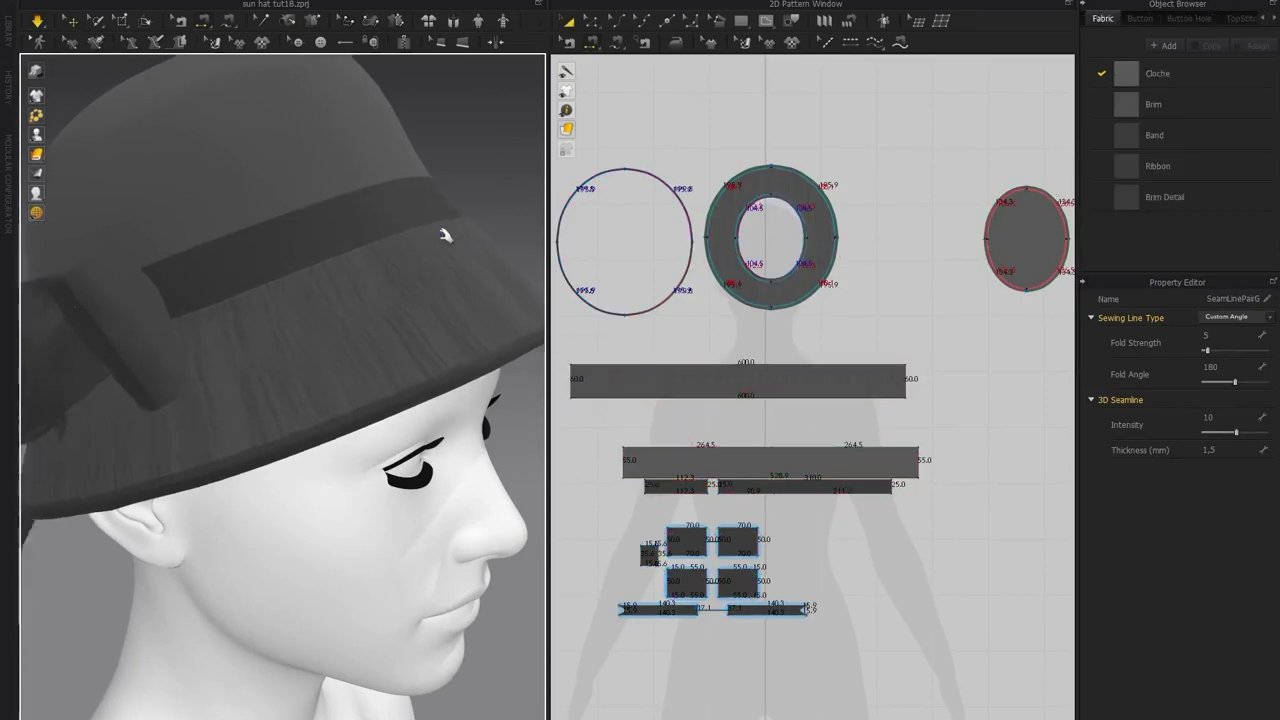
{"action": "key", "text": "space"}
{"action": "scroll", "coordinate": [337, 263], "scroll_direction": "down", "scroll_amount": 4}
{"action": "right_click_drag", "start_coordinate": [337, 263], "coordinate": [398, 254]}
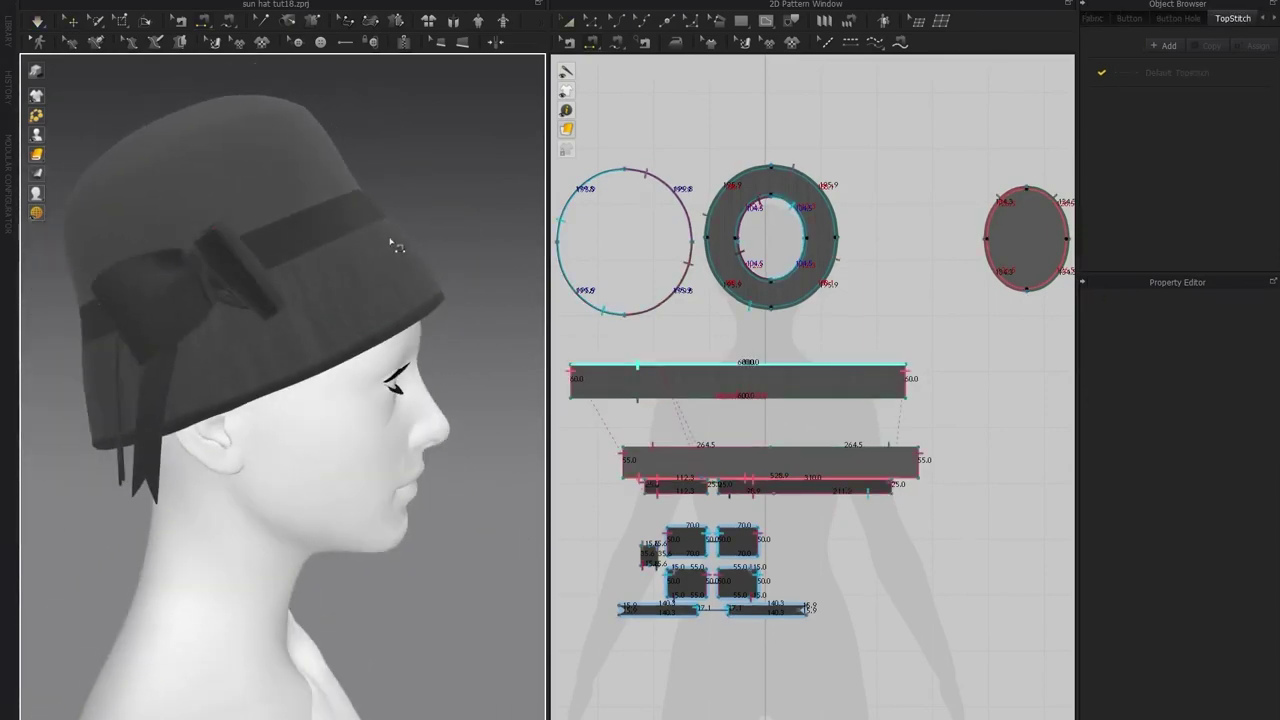
Offset the ring brim's outer edge inward by 20 mm as an internal line and set its fold angle to 265
{"action": "right_click_drag", "start_coordinate": [437, 201], "coordinate": [314, 157]}
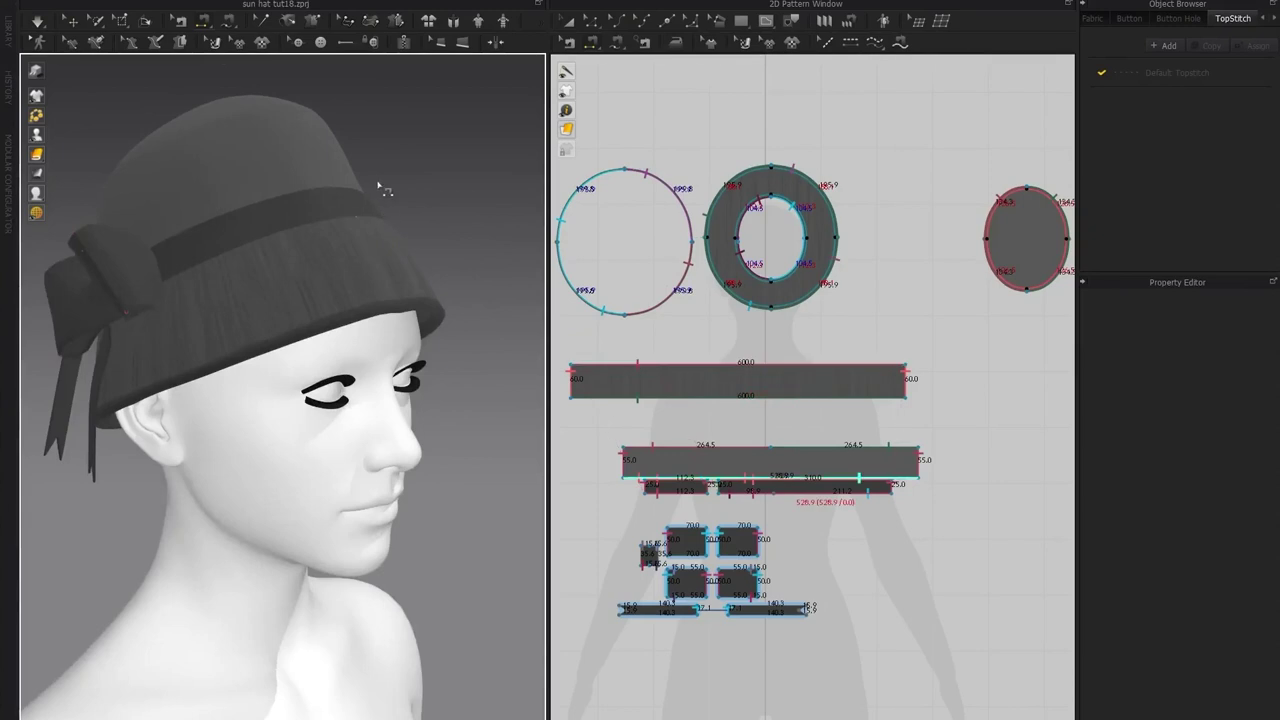
{"action": "right_click_drag", "start_coordinate": [380, 191], "coordinate": [410, 228]}
{"action": "scroll", "coordinate": [776, 290], "scroll_direction": "up", "scroll_amount": 3}
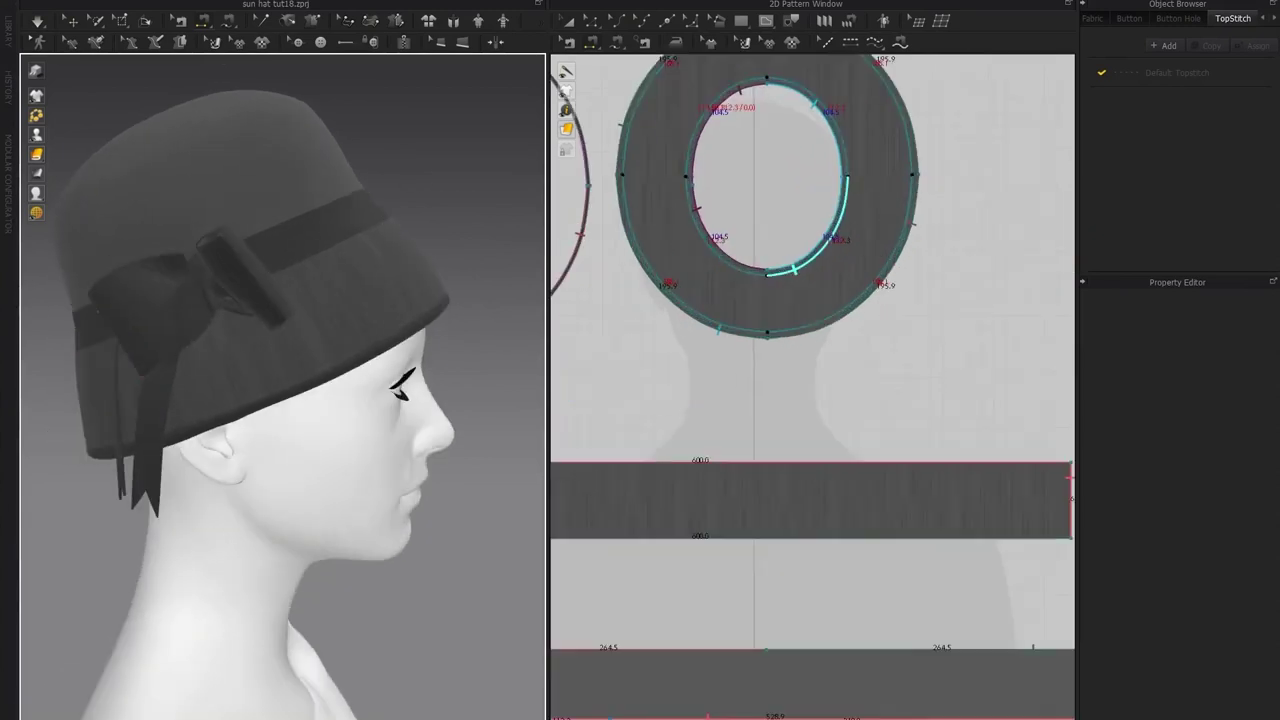
{"action": "left_click", "coordinate": [592, 20]}
{"action": "scroll", "coordinate": [700, 345], "scroll_direction": "up", "scroll_amount": 2}
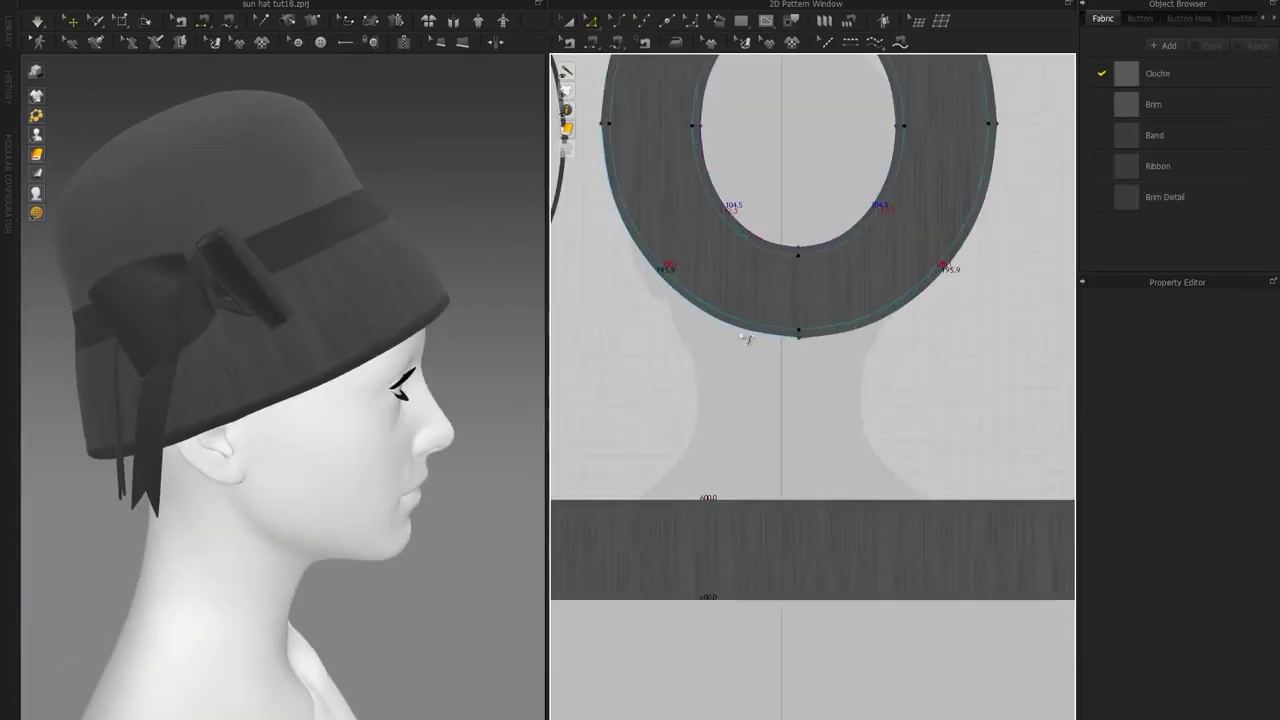
{"action": "middle_click_drag", "start_coordinate": [747, 333], "coordinate": [800, 397]}
{"action": "double_click", "coordinate": [795, 392]}
{"action": "right_click", "coordinate": [790, 391]}
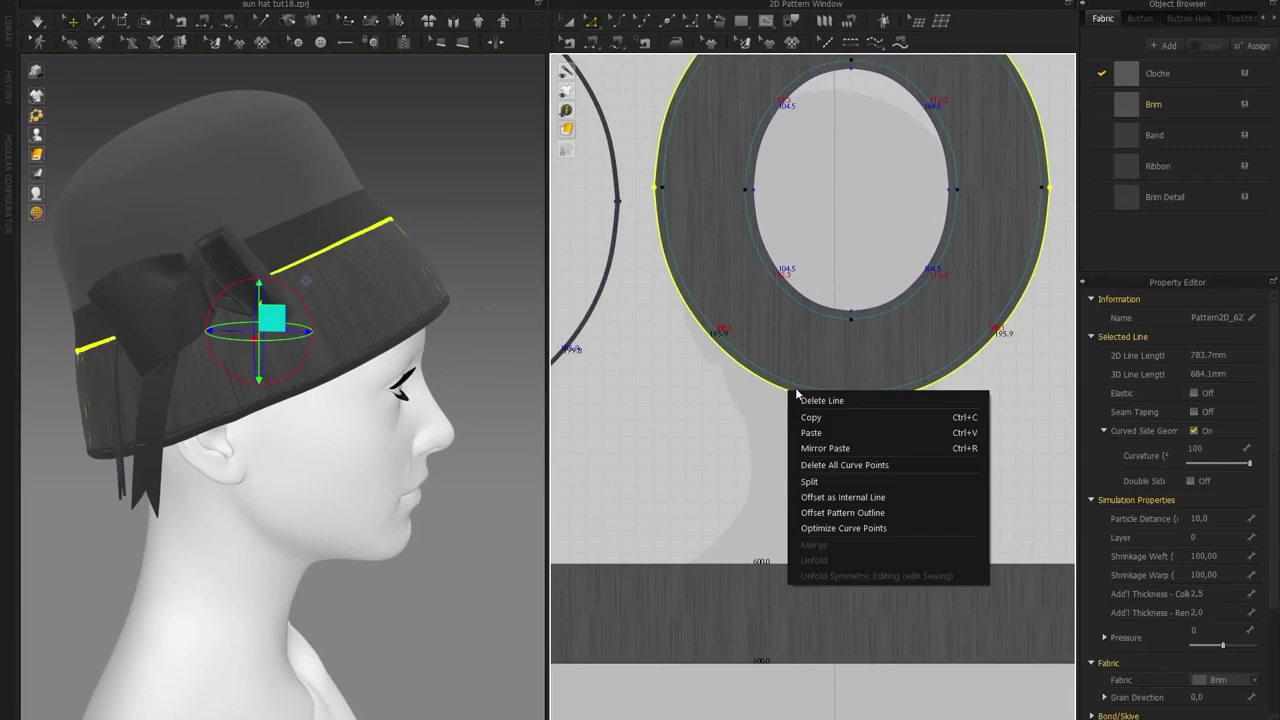
{"action": "left_click", "coordinate": [843, 497]}
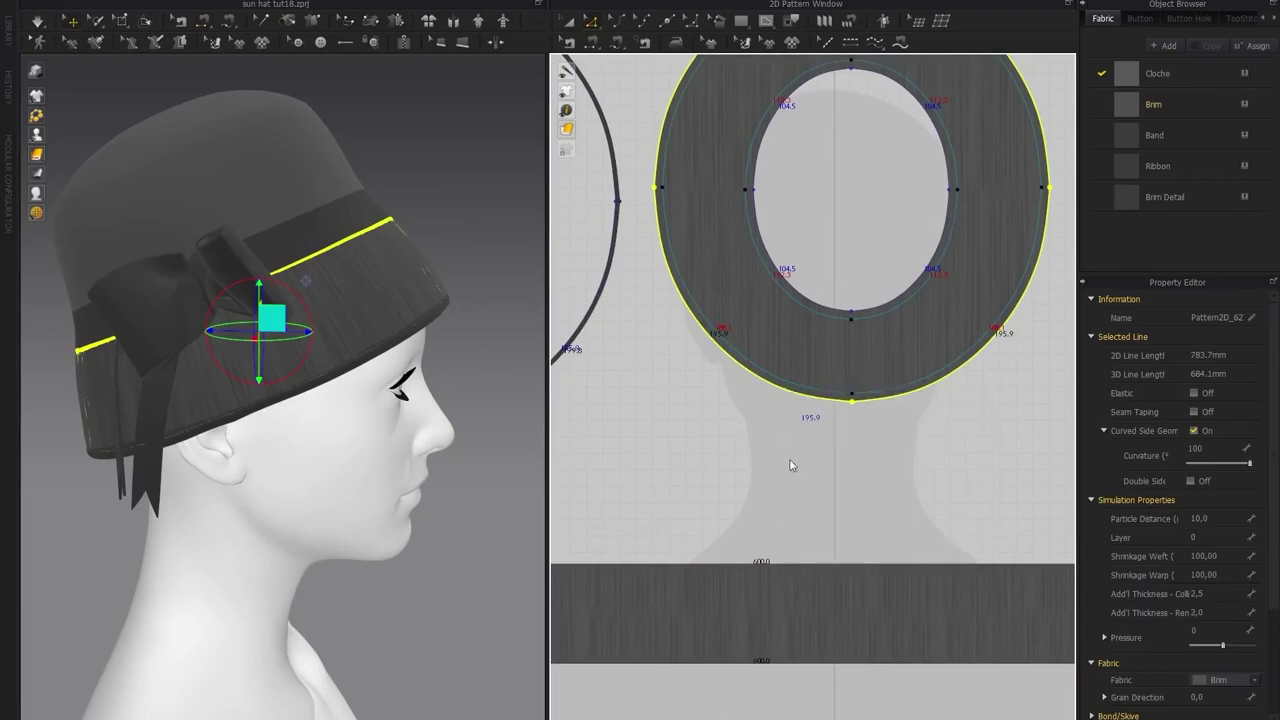
{"action": "type", "text": "20"}
{"action": "left_click", "coordinate": [604, 411]}
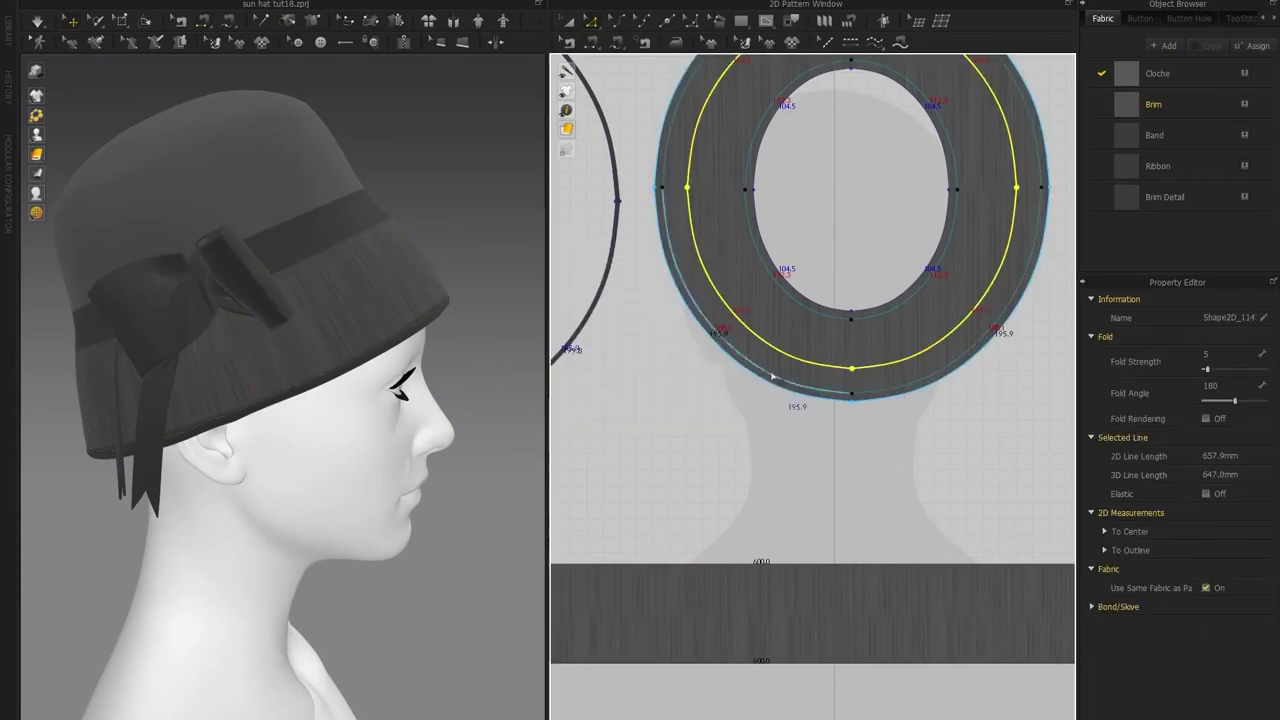
{"action": "left_click_drag", "start_coordinate": [1235, 400], "coordinate": [1251, 405]}
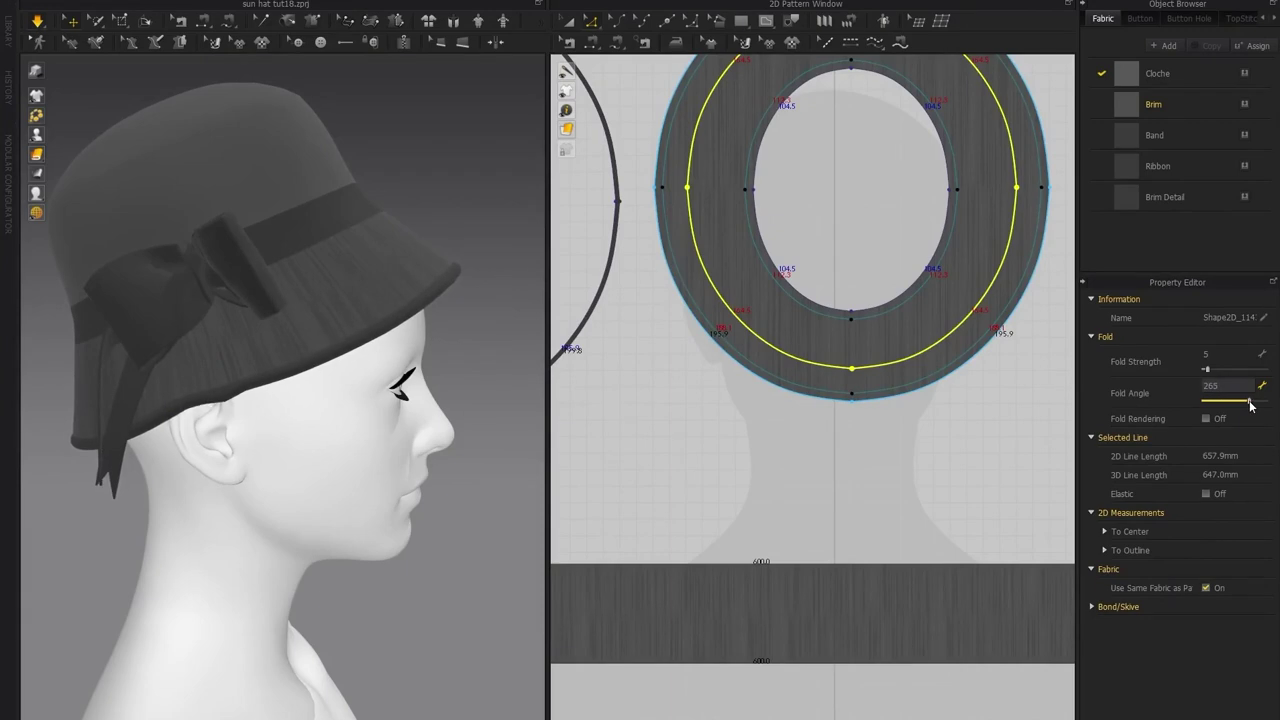
Inspect the flared brim strip and its edge trim from both sides of the hat, selecting each piece to tell them apart
{"action": "right_click_drag", "start_coordinate": [486, 375], "coordinate": [346, 388]}
{"action": "left_click", "coordinate": [374, 358]}
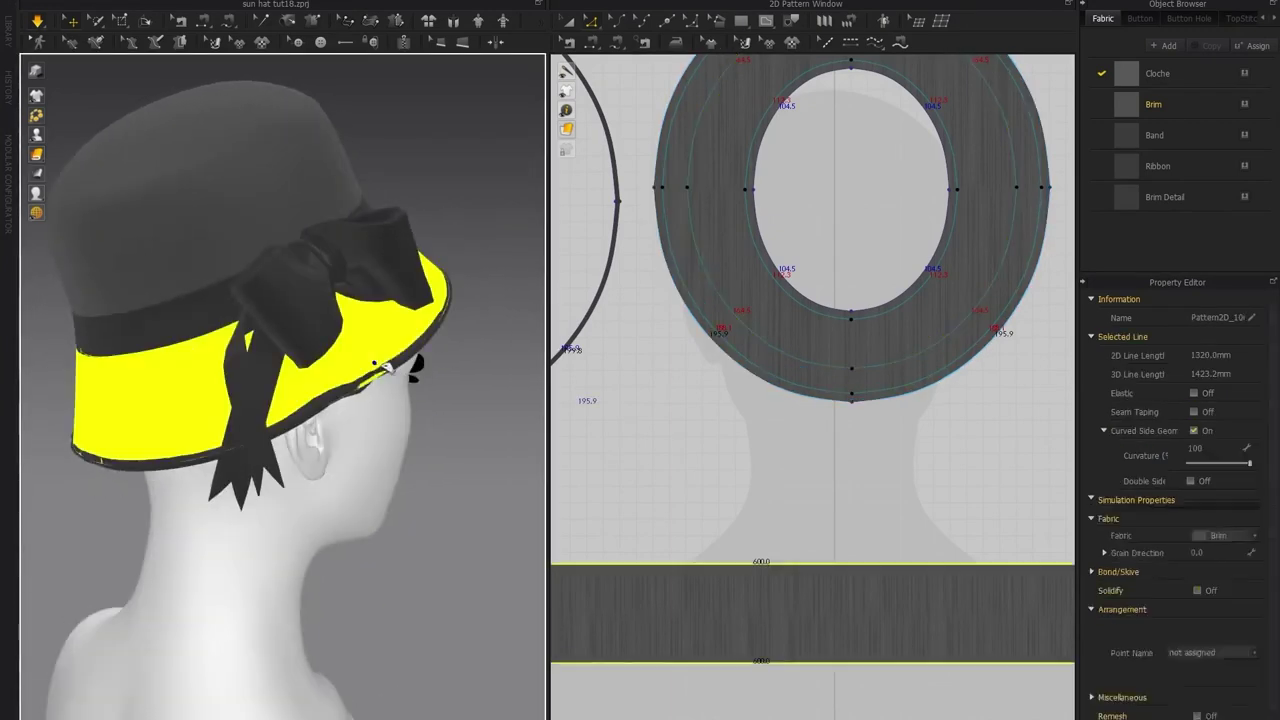
{"action": "right_click_drag", "start_coordinate": [423, 349], "coordinate": [319, 353]}
{"action": "left_click", "coordinate": [328, 351]}
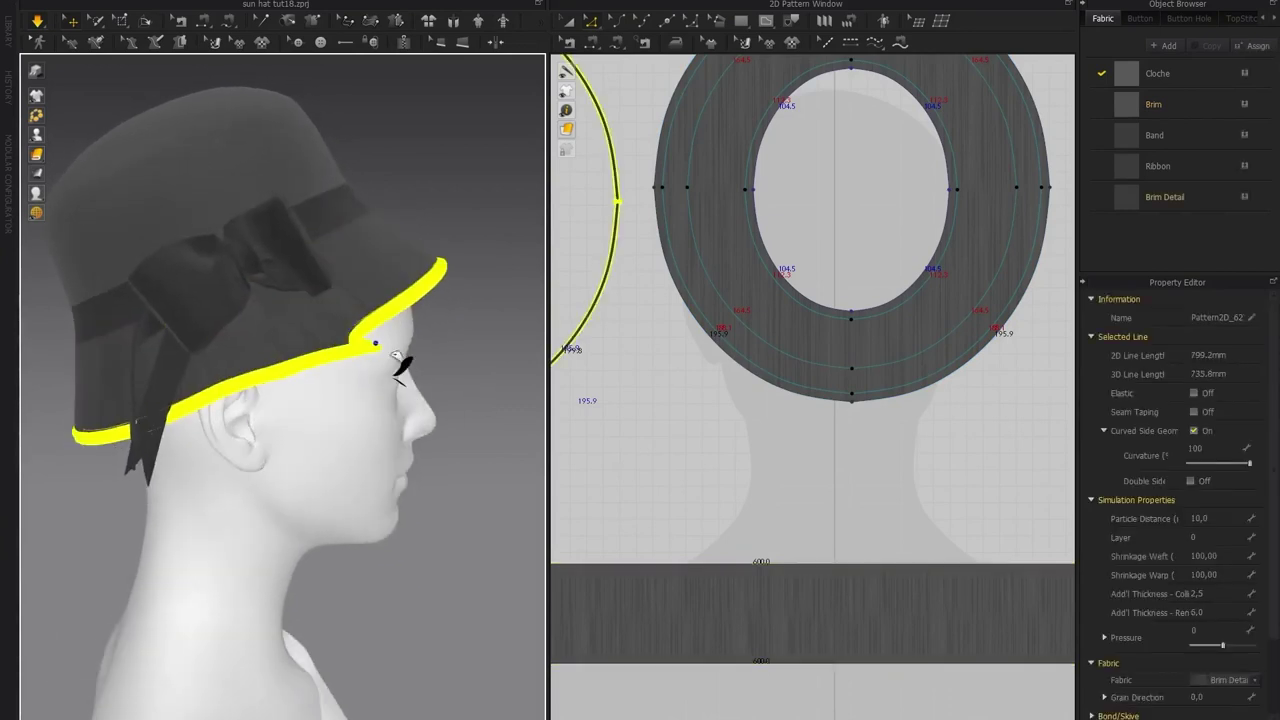
{"action": "left_click", "coordinate": [420, 370]}
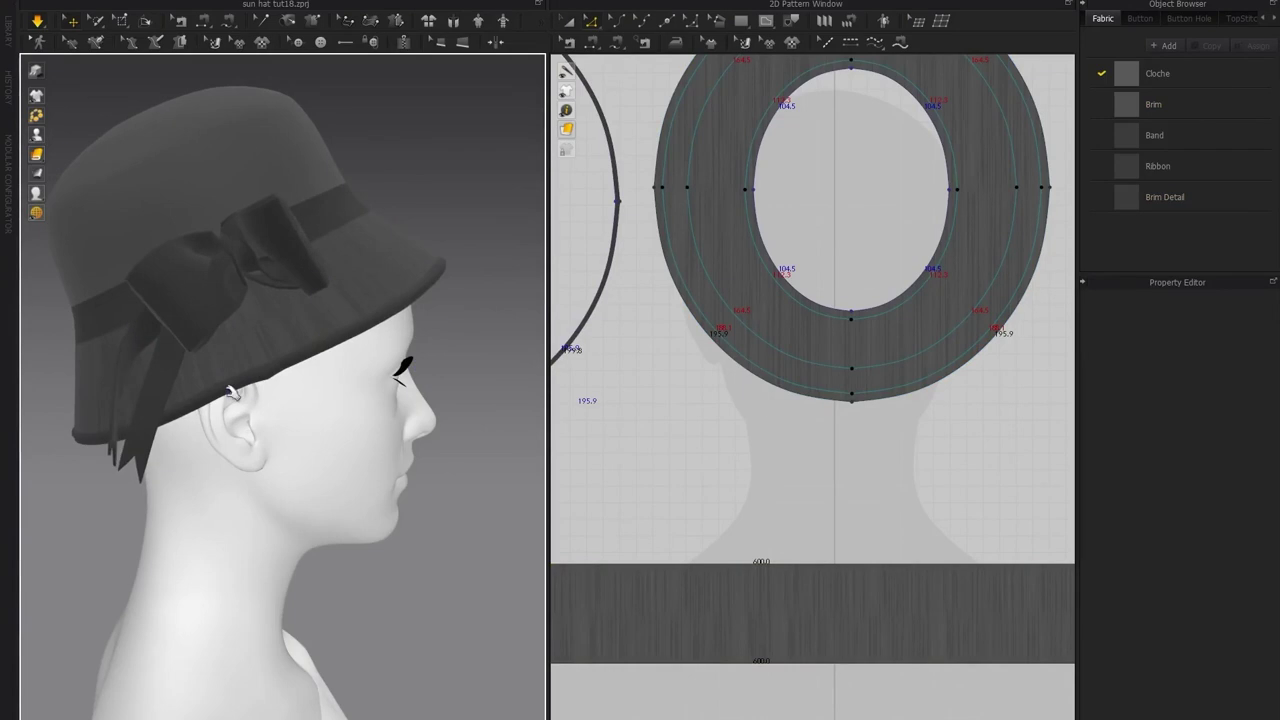
{"action": "left_click", "coordinate": [233, 394]}
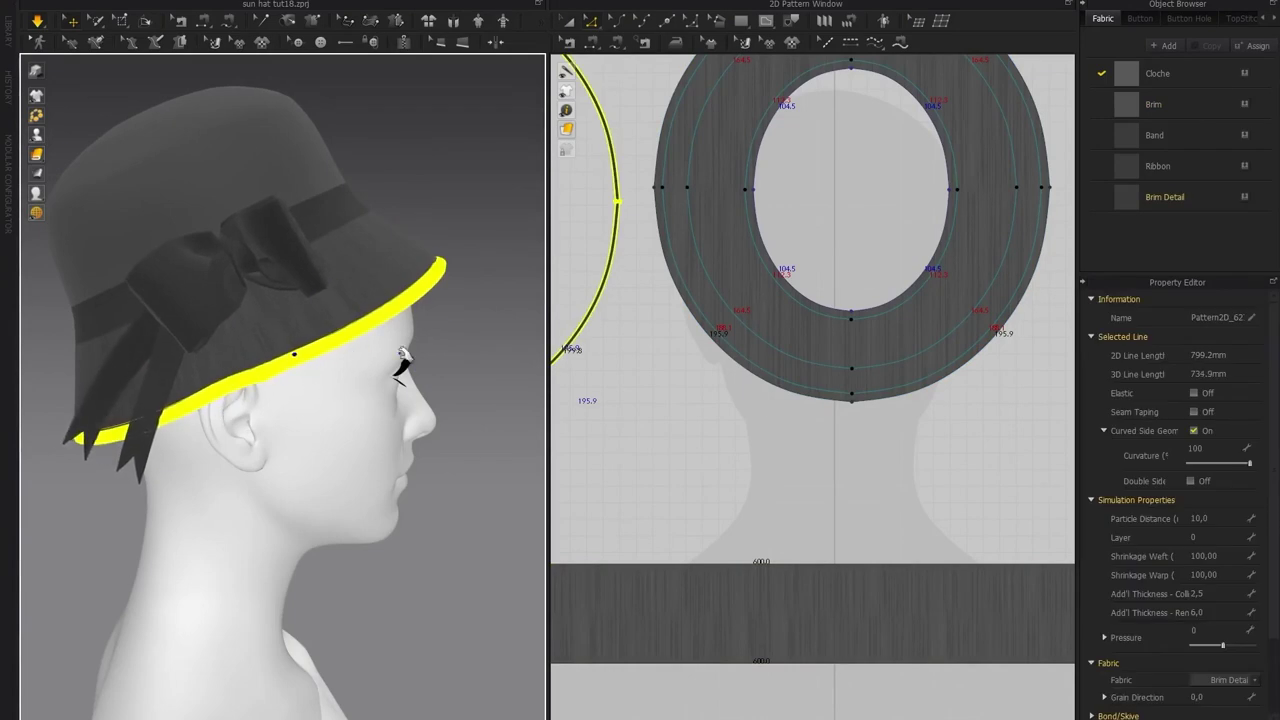
{"action": "left_click", "coordinate": [486, 357]}
{"action": "left_click", "coordinate": [228, 372]}
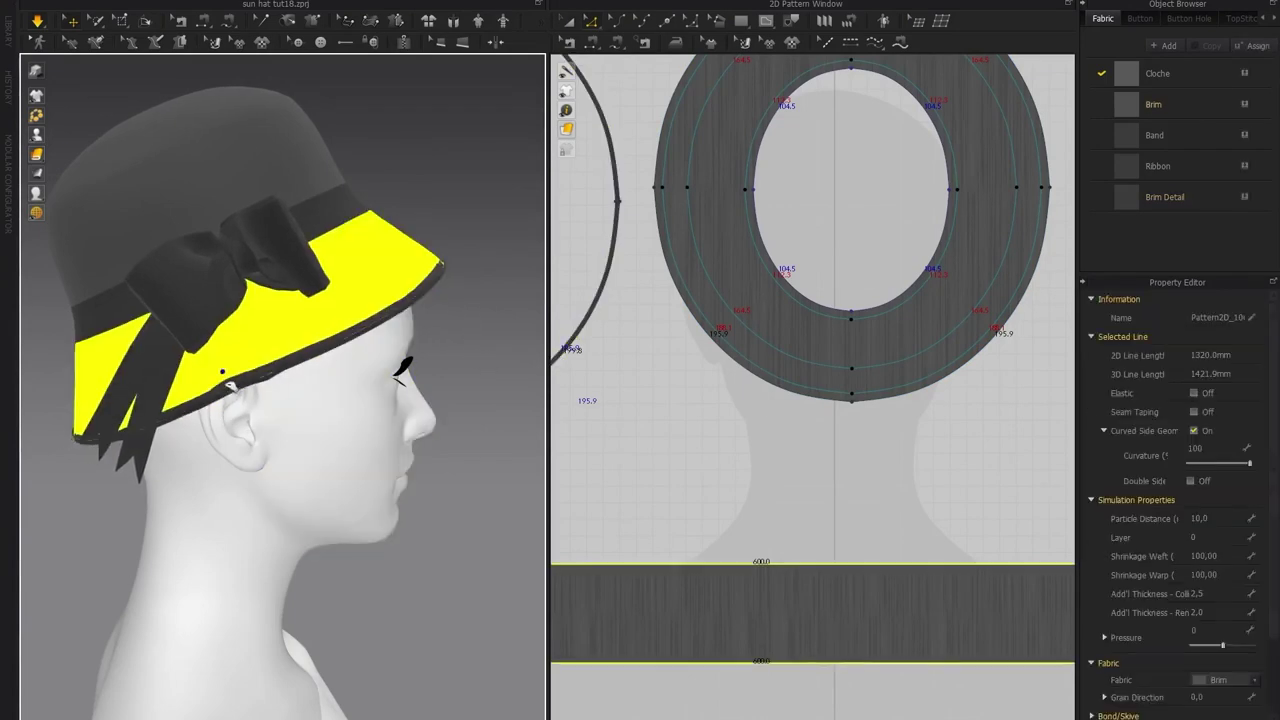
{"action": "left_click", "coordinate": [210, 416]}
{"action": "left_click", "coordinate": [451, 387]}
{"action": "scroll", "coordinate": [451, 387], "scroll_direction": "down", "scroll_amount": 2}
{"action": "right_click_drag", "start_coordinate": [448, 387], "coordinate": [136, 328]}
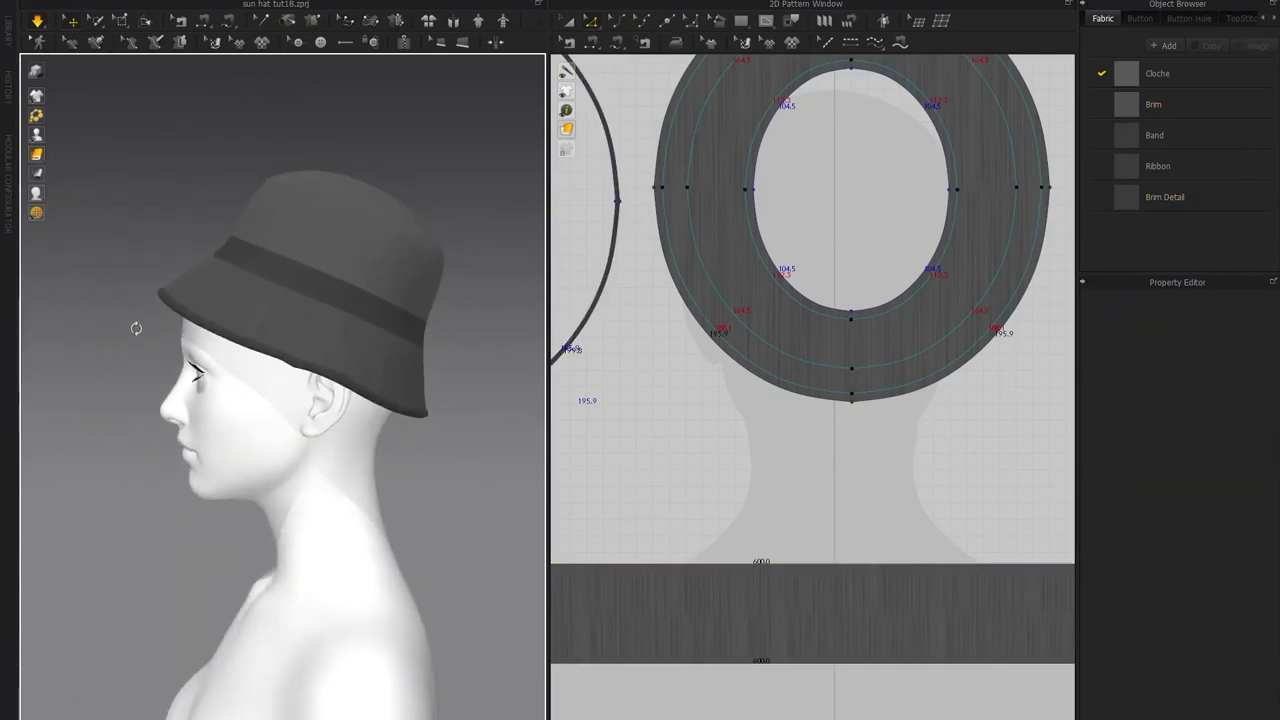
{"action": "left_click", "coordinate": [342, 370]}
{"action": "left_click", "coordinate": [458, 377]}
{"action": "right_click_drag", "start_coordinate": [271, 374], "coordinate": [610, 401]}
Reduce the rectangular brim strip's height to about 50.4 mm, keeping its full length
{"action": "scroll", "coordinate": [652, 408], "scroll_direction": "down", "scroll_amount": 5}
{"action": "left_click", "coordinate": [567, 22]}
{"action": "left_click", "coordinate": [821, 458]}
{"action": "middle_click_drag", "start_coordinate": [821, 456], "coordinate": [735, 454]}
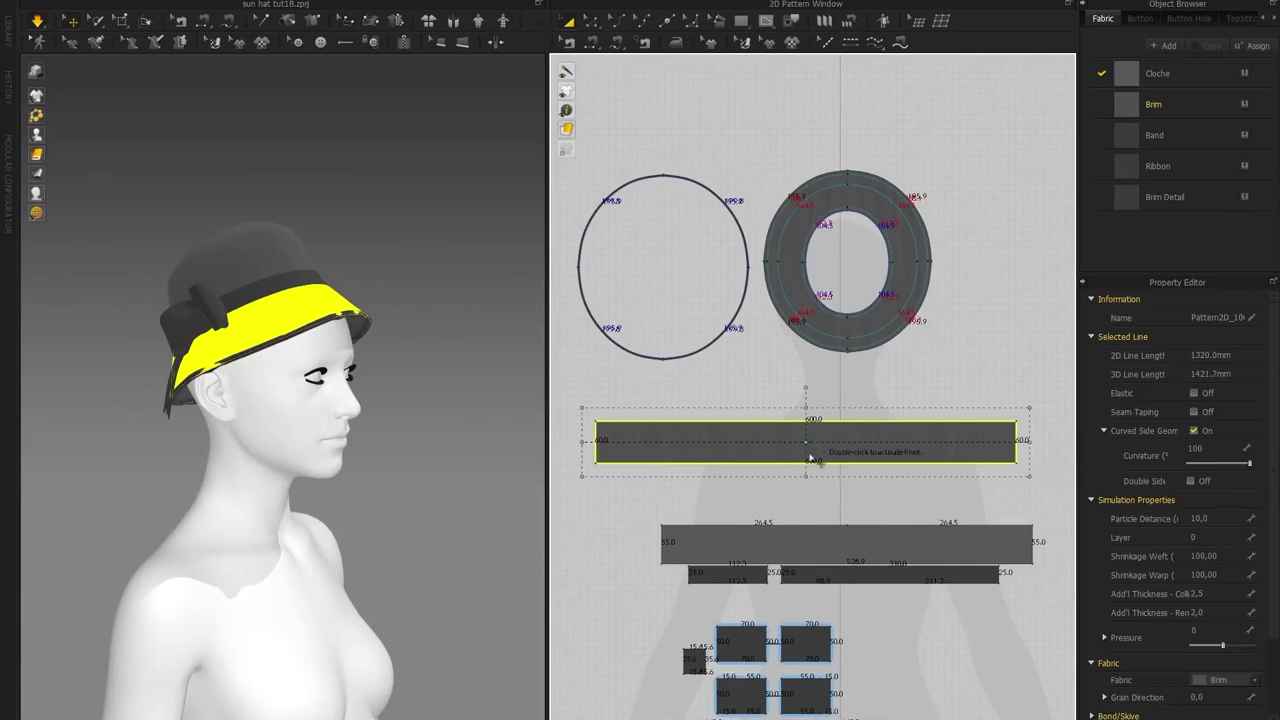
{"action": "left_click_drag", "start_coordinate": [804, 477], "coordinate": [805, 473]}
{"action": "scroll", "coordinate": [308, 353], "scroll_direction": "up", "scroll_amount": 3}
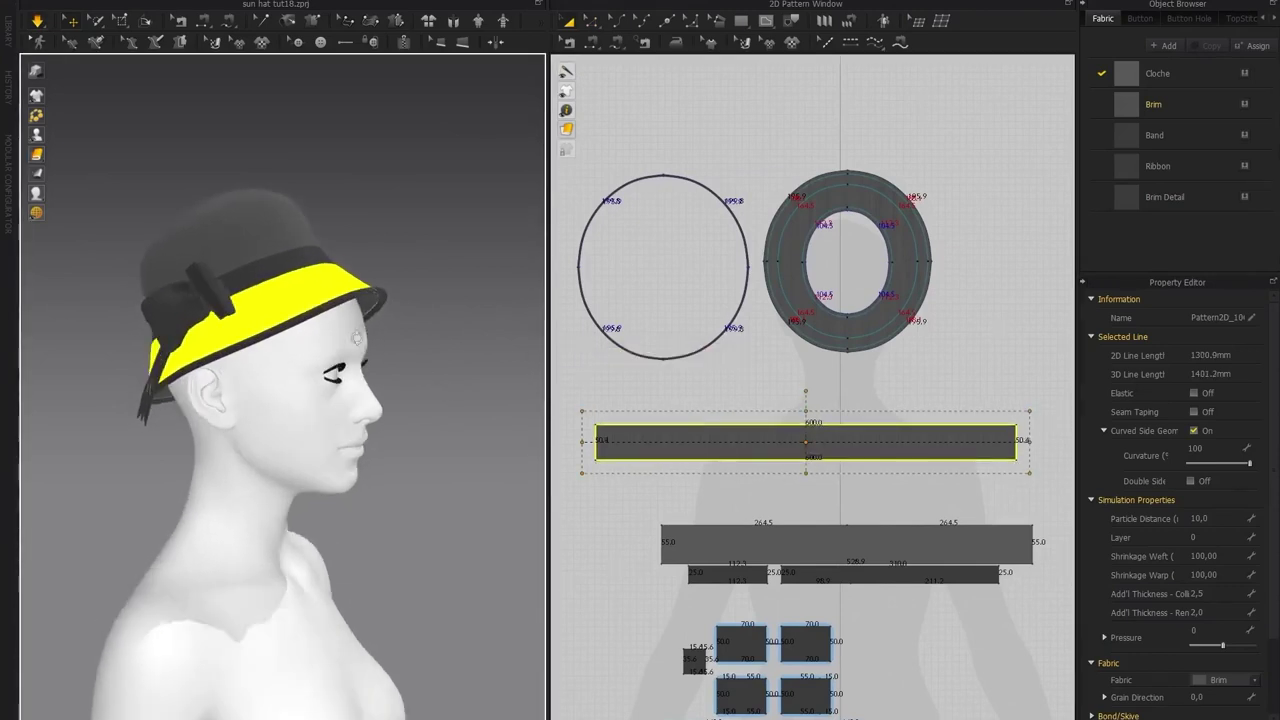
{"action": "right_click_drag", "start_coordinate": [308, 353], "coordinate": [366, 323]}
{"action": "scroll", "coordinate": [366, 323], "scroll_direction": "up", "scroll_amount": 2}
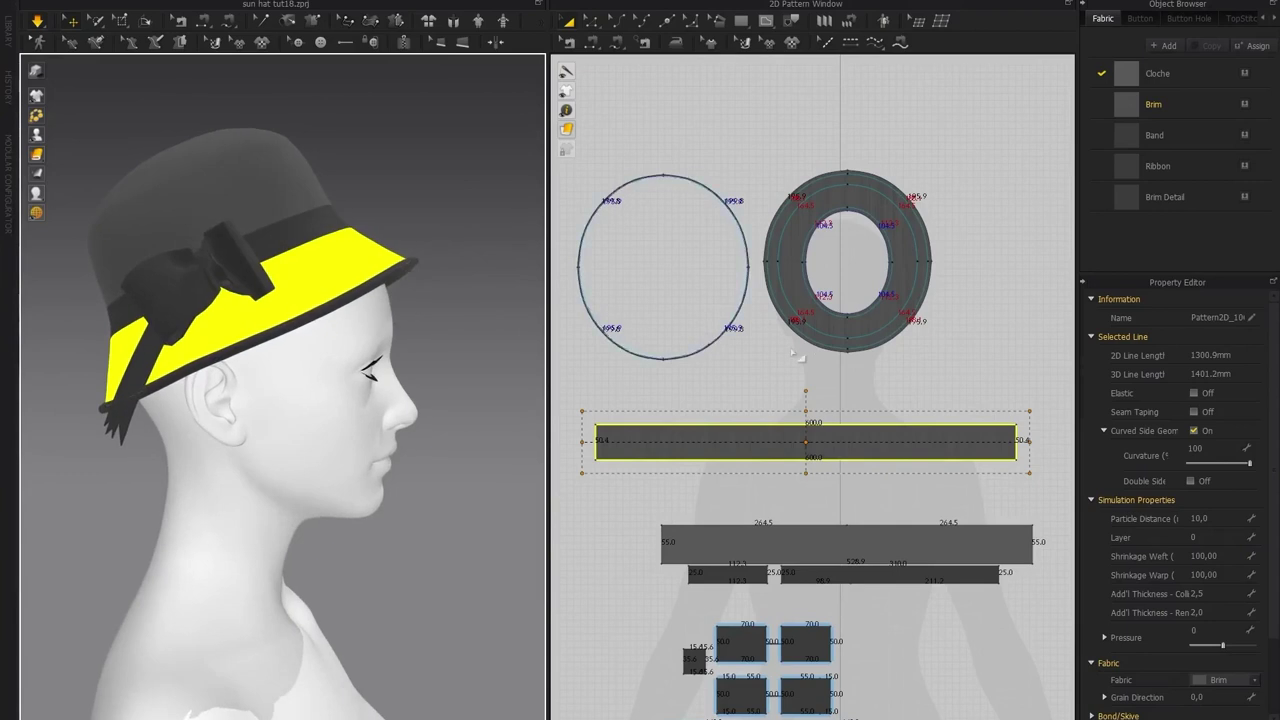
Set the fold angle of the ring brim's outer offset internal line to 218 and check the brim's flare
{"action": "scroll", "coordinate": [811, 360], "scroll_direction": "up", "scroll_amount": 3}
{"action": "left_click", "coordinate": [872, 346]}
{"action": "left_click", "coordinate": [856, 332]}
{"action": "left_click", "coordinate": [877, 347]}
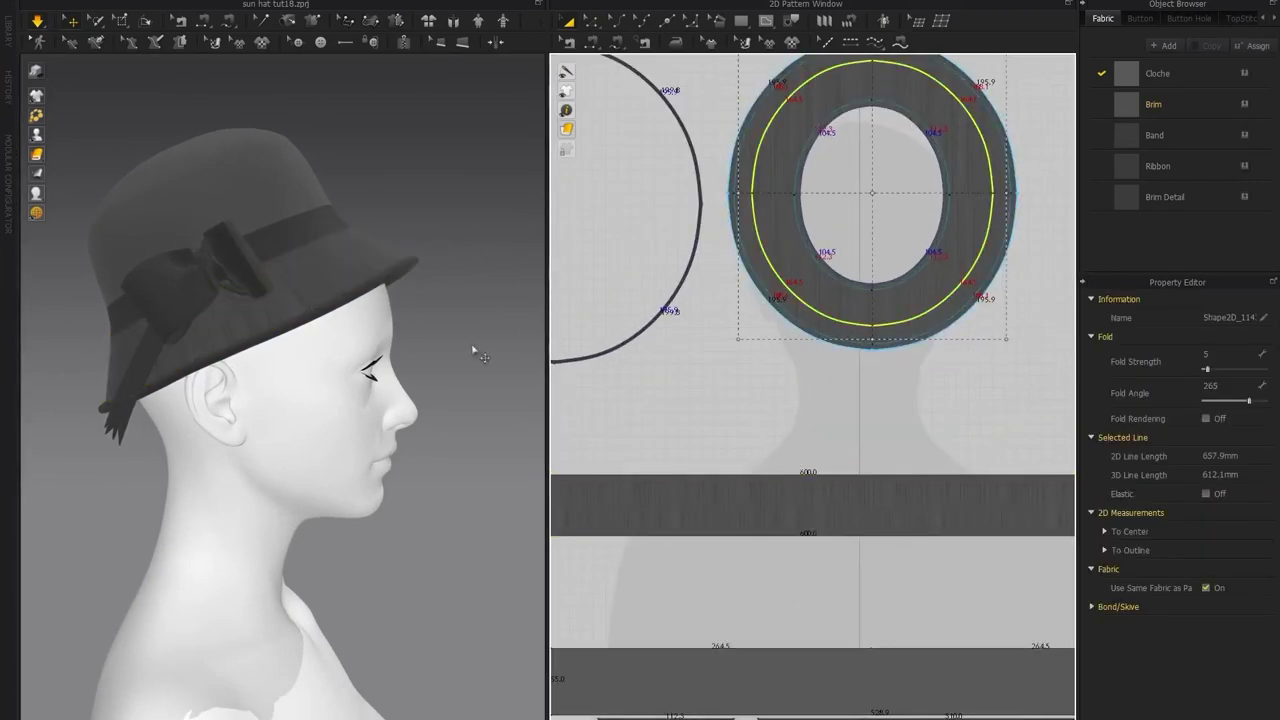
{"action": "left_click_drag", "start_coordinate": [1248, 401], "coordinate": [1245, 405]}
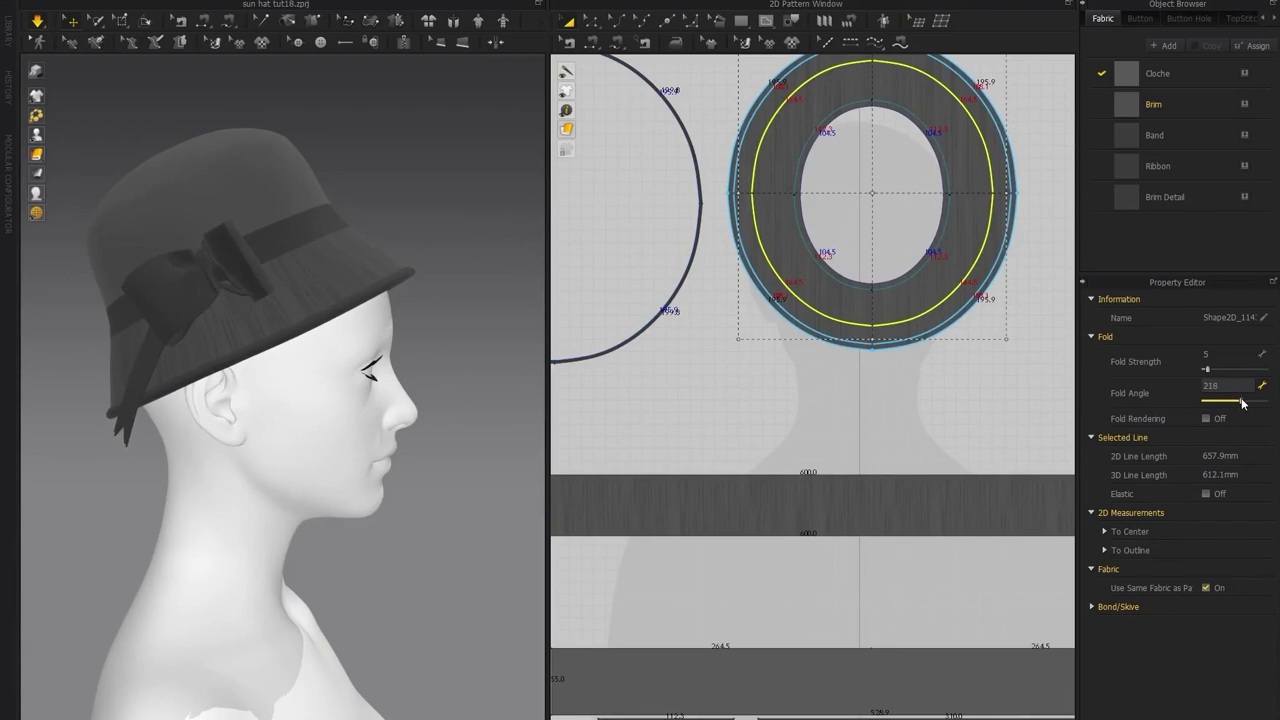
{"action": "right_click_drag", "start_coordinate": [434, 331], "coordinate": [352, 378]}
{"action": "right_click_drag", "start_coordinate": [30, 386], "coordinate": [296, 290]}
{"action": "scroll", "coordinate": [251, 412], "scroll_direction": "up", "scroll_amount": 5}
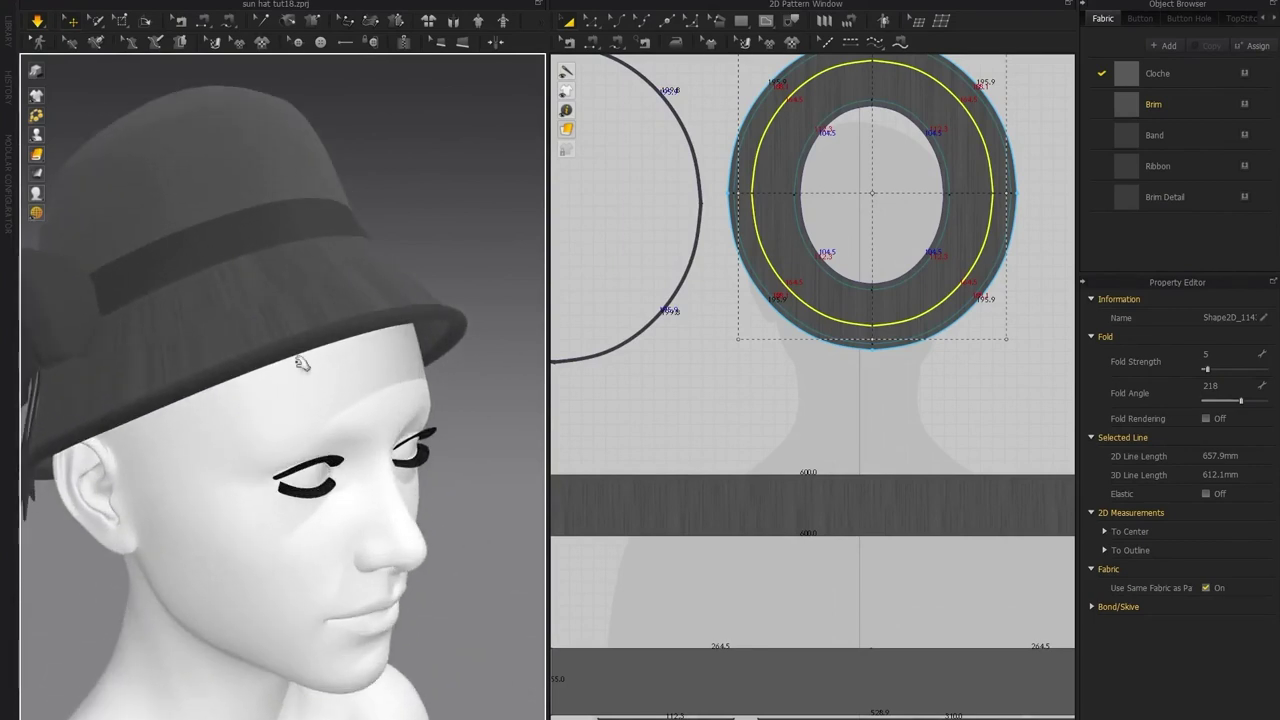
{"action": "right_click_drag", "start_coordinate": [297, 346], "coordinate": [480, 363]}
{"action": "scroll", "coordinate": [754, 272], "scroll_direction": "down", "scroll_amount": 3}
Temporarily hide the rectangular strip in the 3D view to inspect the ring brim beneath it, and show it again
{"action": "right_click", "coordinate": [735, 417]}
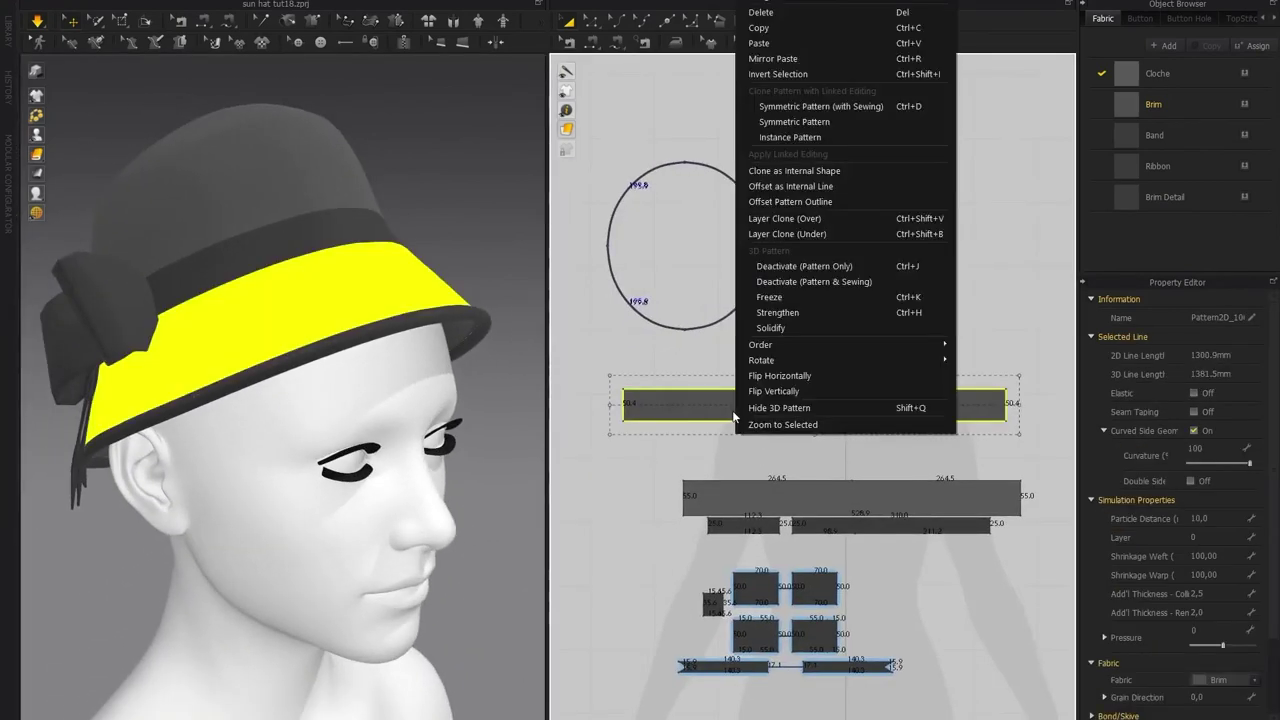
{"action": "left_click", "coordinate": [772, 408]}
{"action": "left_click", "coordinate": [449, 228]}
{"action": "right_click_drag", "start_coordinate": [449, 228], "coordinate": [275, 352]}
{"action": "right_click_drag", "start_coordinate": [380, 355], "coordinate": [195, 396]}
{"action": "left_click_drag", "start_coordinate": [757, 403], "coordinate": [757, 410]}
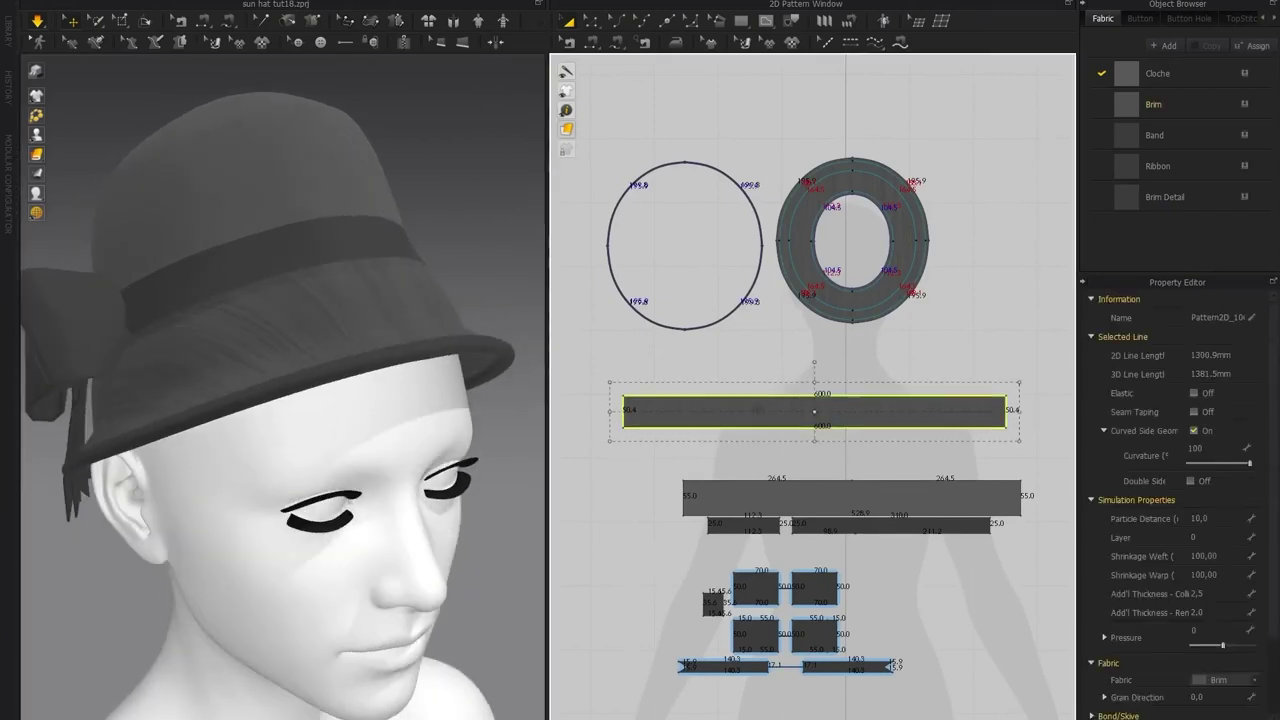
{"action": "right_click", "coordinate": [756, 432]}
{"action": "left_click", "coordinate": [791, 408]}
{"action": "left_click", "coordinate": [611, 378]}
Examine how the textured strip sits against the brim's flared edge, up close and around the hat
{"action": "right_click_drag", "start_coordinate": [294, 309], "coordinate": [352, 297]}
{"action": "scroll", "coordinate": [267, 351], "scroll_direction": "up", "scroll_amount": 2}
{"action": "scroll", "coordinate": [352, 297], "scroll_direction": "up", "scroll_amount": 3}
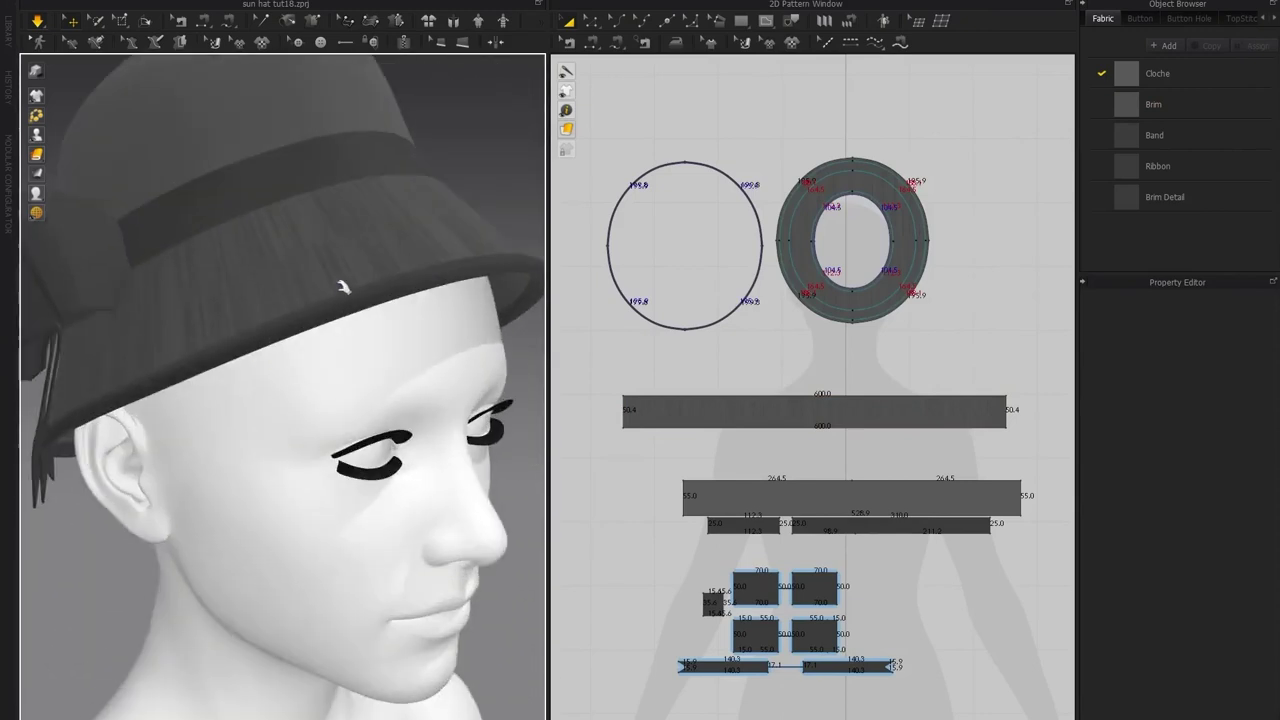
{"action": "scroll", "coordinate": [236, 277], "scroll_direction": "down", "scroll_amount": 3}
{"action": "right_click_drag", "start_coordinate": [234, 277], "coordinate": [329, 331]}
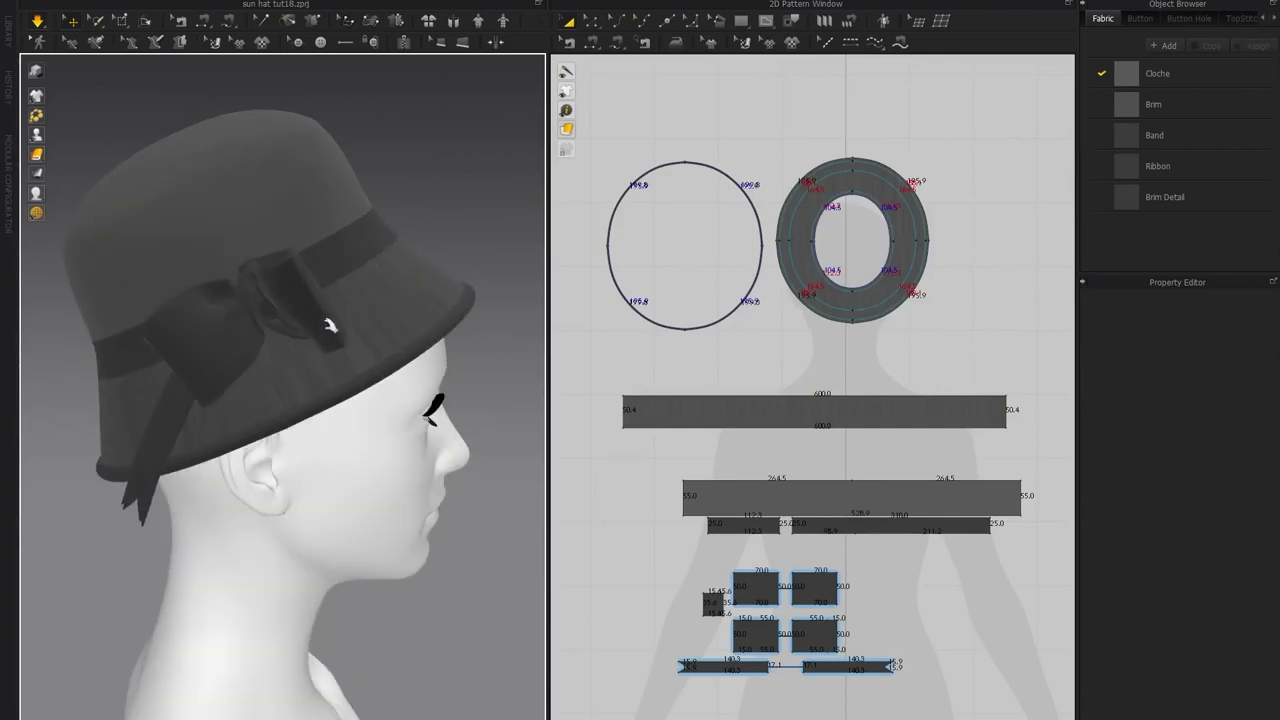
{"action": "right_click_drag", "start_coordinate": [90, 393], "coordinate": [351, 374]}
{"action": "scroll", "coordinate": [845, 300], "scroll_direction": "up", "scroll_amount": 3}
{"action": "right_click_drag", "start_coordinate": [247, 342], "coordinate": [446, 347]}
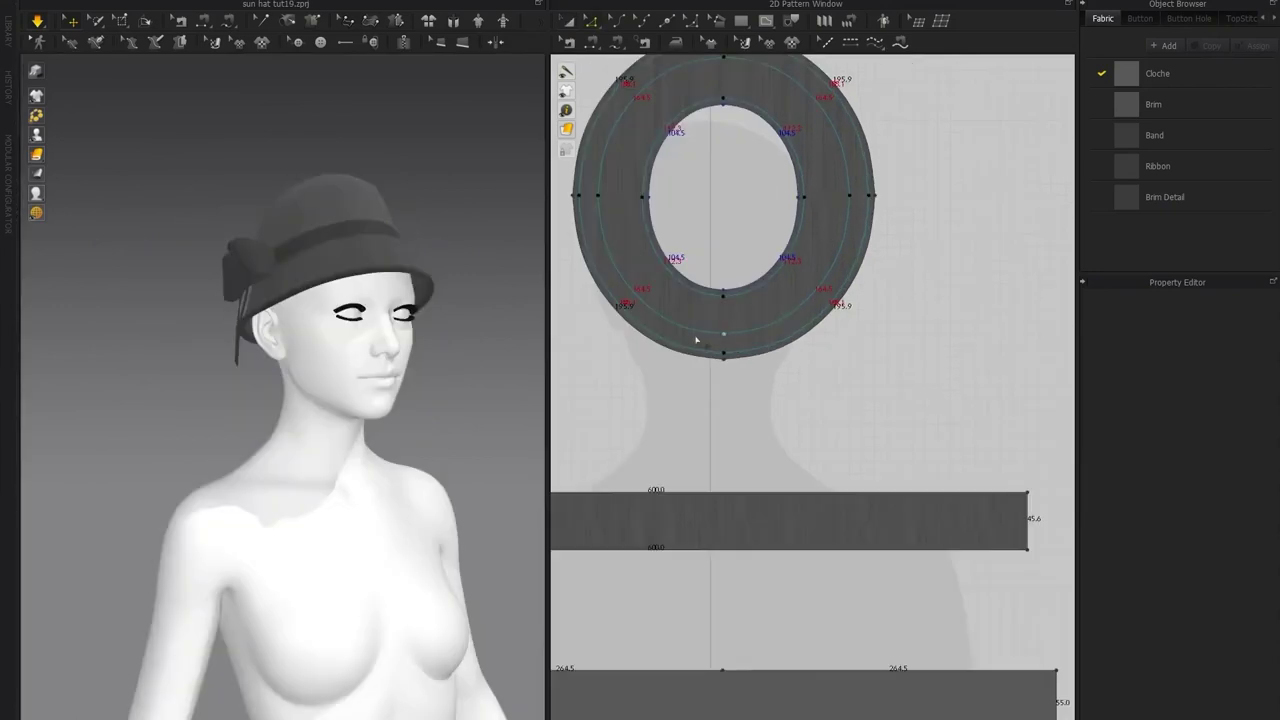
Select the ring brim's outer offset internal line to review its fold settings, and look over the surrounding patterns
{"action": "left_click", "coordinate": [696, 339]}
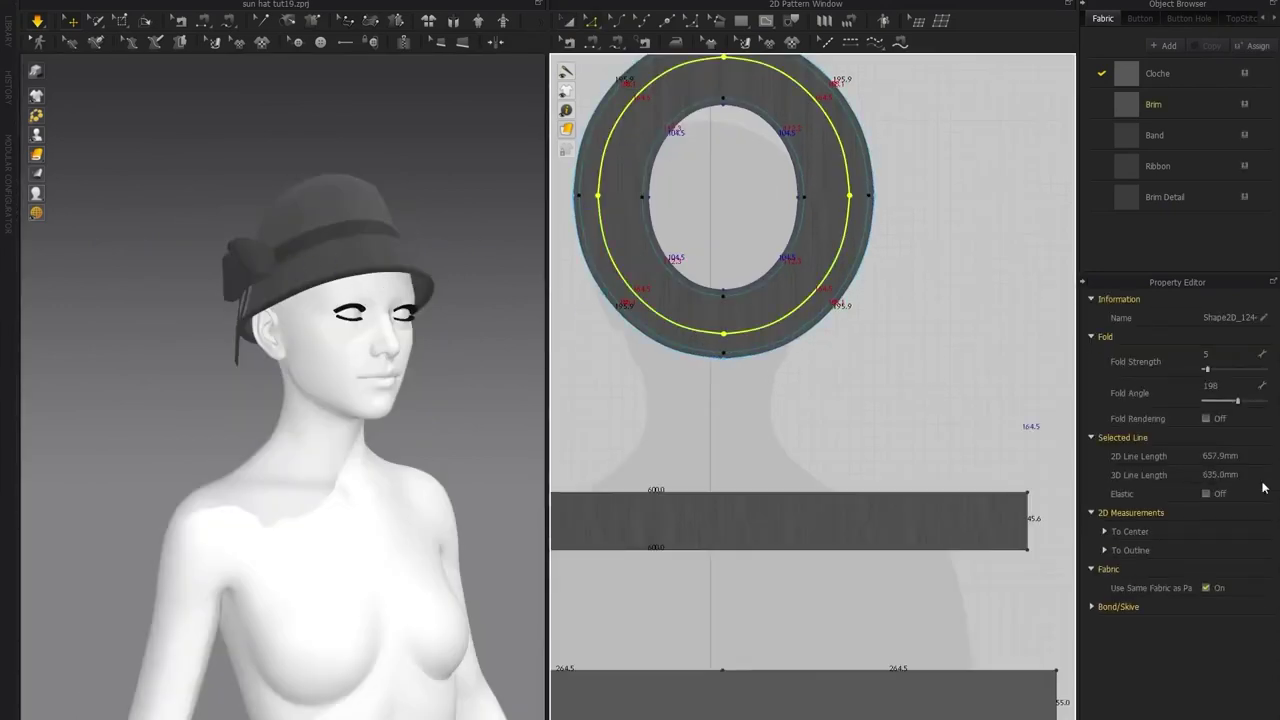
{"action": "middle_click_drag", "start_coordinate": [764, 373], "coordinate": [942, 358]}
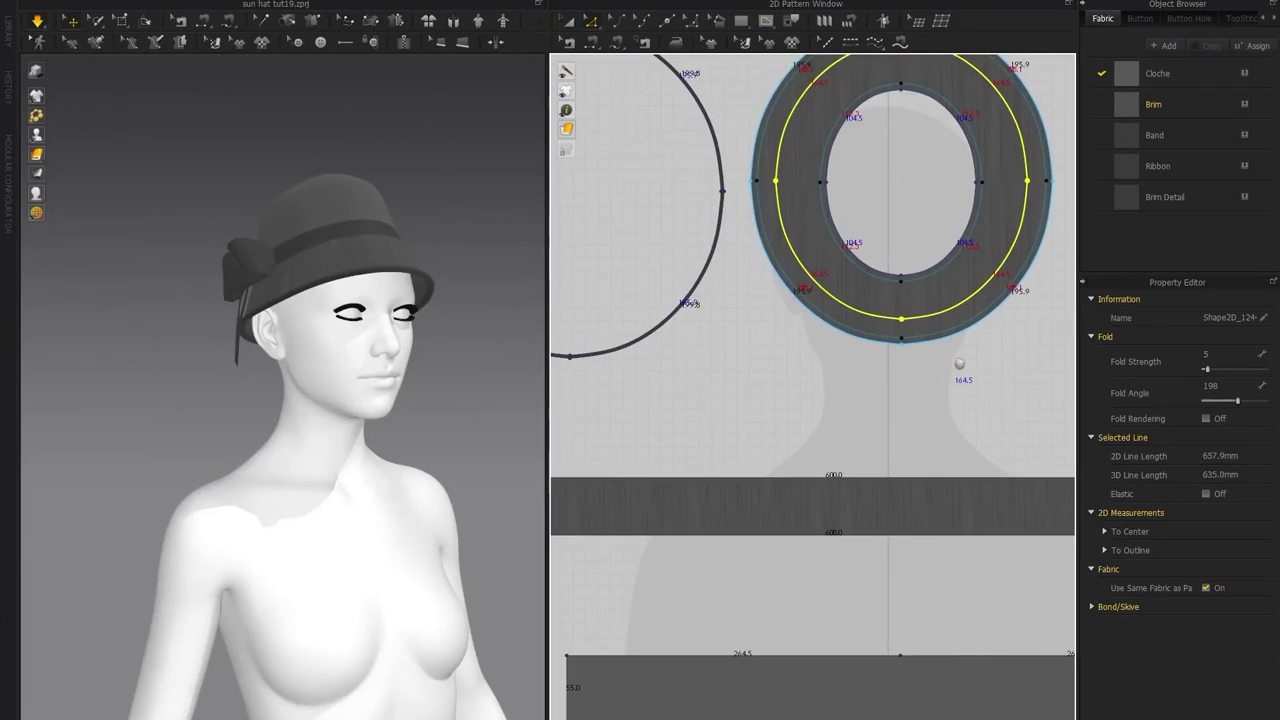
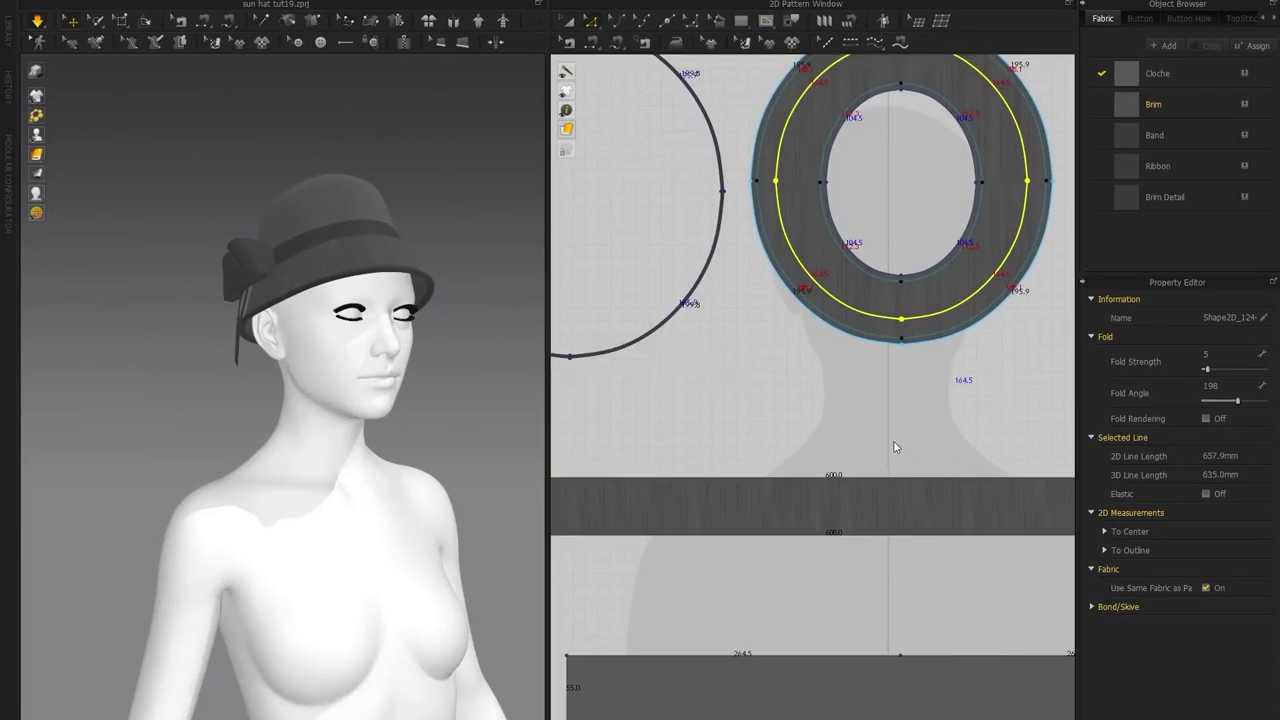
{"action": "scroll", "coordinate": [816, 507], "scroll_direction": "down", "scroll_amount": 5}
{"action": "scroll", "coordinate": [972, 550], "scroll_direction": "up", "scroll_amount": 10}
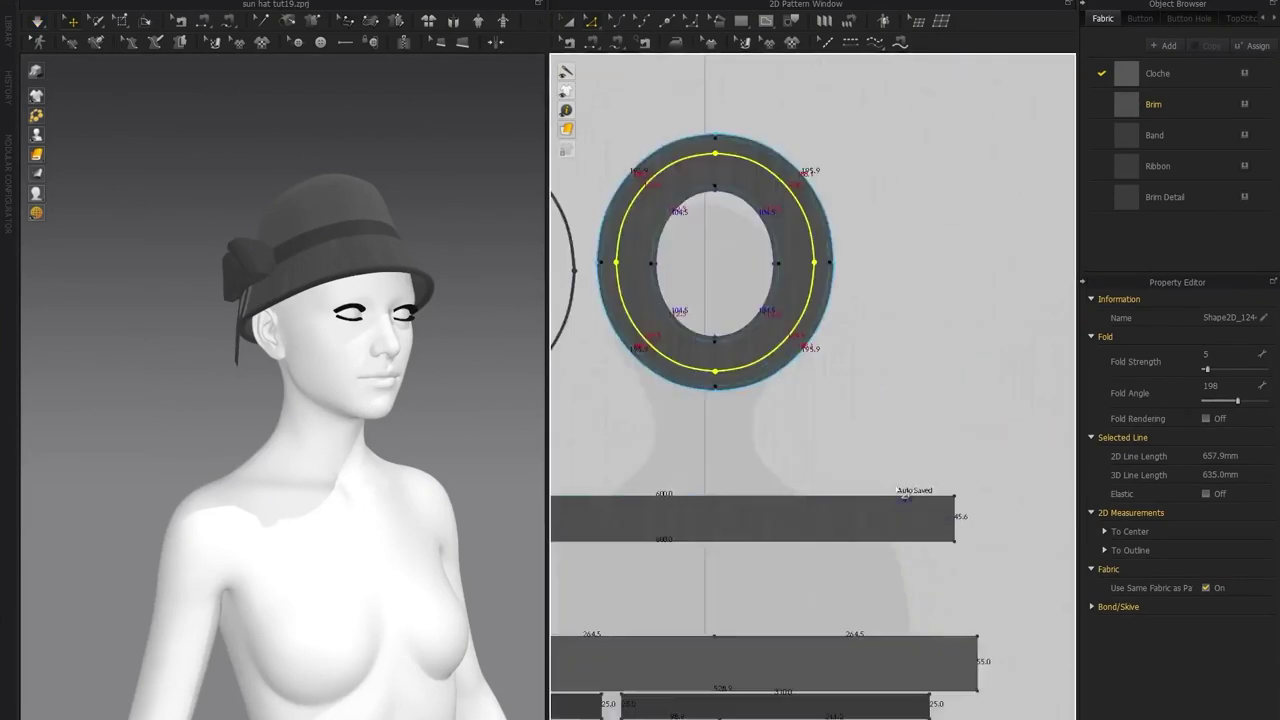
{"action": "left_click", "coordinate": [843, 350]}
{"action": "scroll", "coordinate": [320, 286], "scroll_direction": "up", "scroll_amount": 4}
Inspect the narrowed strip on the hat from both sides, selecting it in the 3D view to check its coverage of the brim
{"action": "right_click_drag", "start_coordinate": [320, 286], "coordinate": [240, 295]}
{"action": "scroll", "coordinate": [420, 283], "scroll_direction": "up", "scroll_amount": 2}
{"action": "scroll", "coordinate": [381, 292], "scroll_direction": "down", "scroll_amount": 3}
{"action": "left_click", "coordinate": [213, 263]}
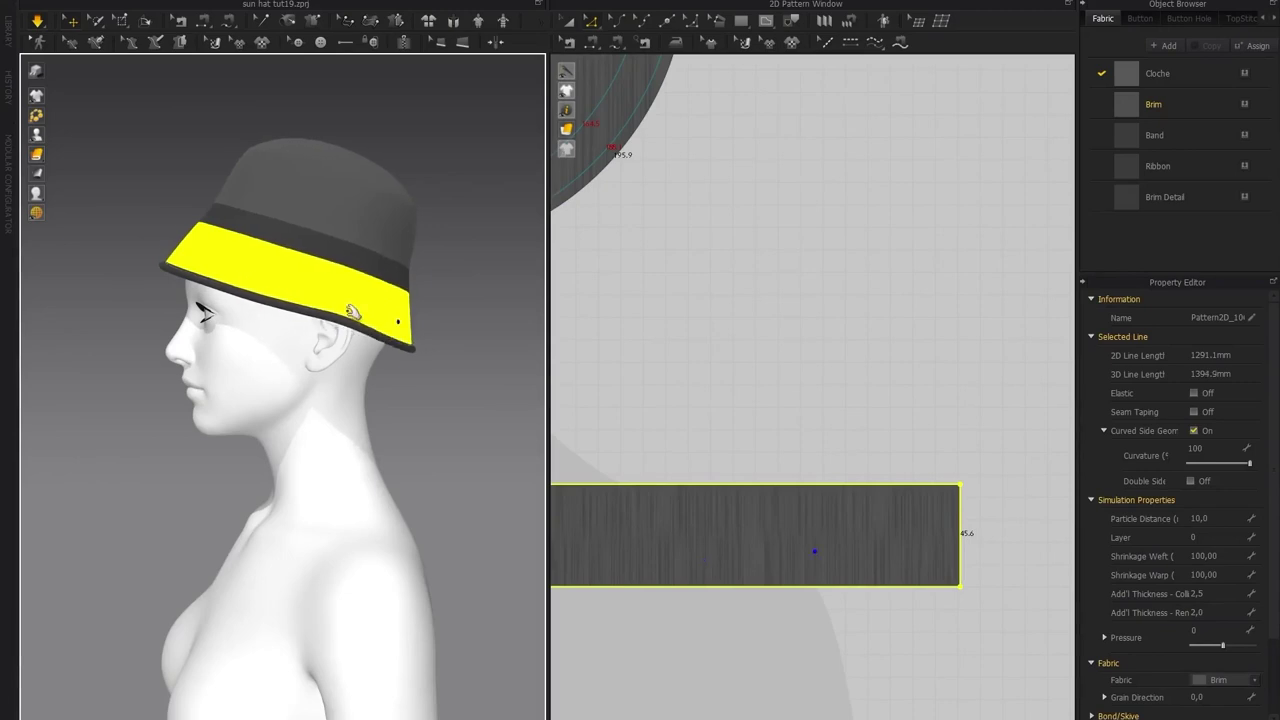
{"action": "left_click", "coordinate": [245, 328]}
{"action": "right_click_drag", "start_coordinate": [245, 328], "coordinate": [222, 303]}
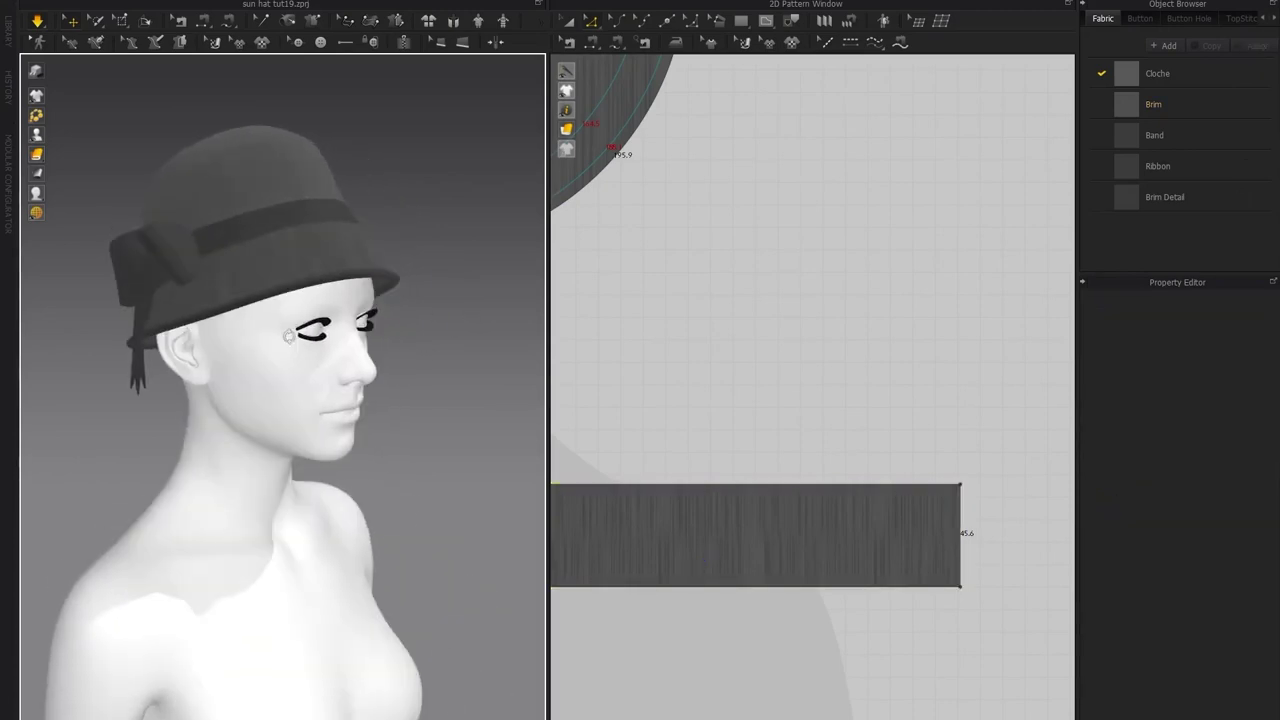
{"action": "left_click", "coordinate": [222, 303]}
{"action": "left_click", "coordinate": [460, 276]}
{"action": "scroll", "coordinate": [460, 277], "scroll_direction": "down", "scroll_amount": 3}
{"action": "middle_click_drag", "start_coordinate": [652, 343], "coordinate": [828, 376]}
{"action": "scroll", "coordinate": [700, 368], "scroll_direction": "down", "scroll_amount": 4}
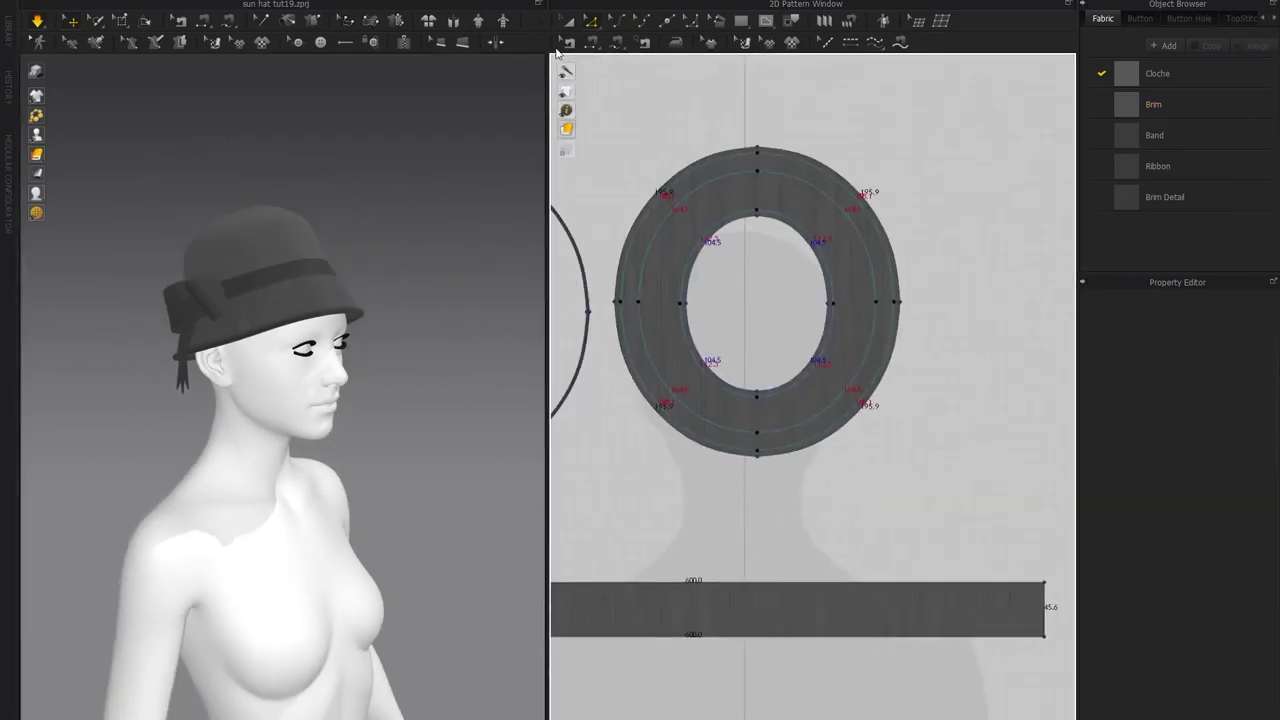
Select the ring brim's inner opening line to review its fold settings, and examine the finished hat shape from the front and sides
{"action": "left_click", "coordinate": [774, 299]}
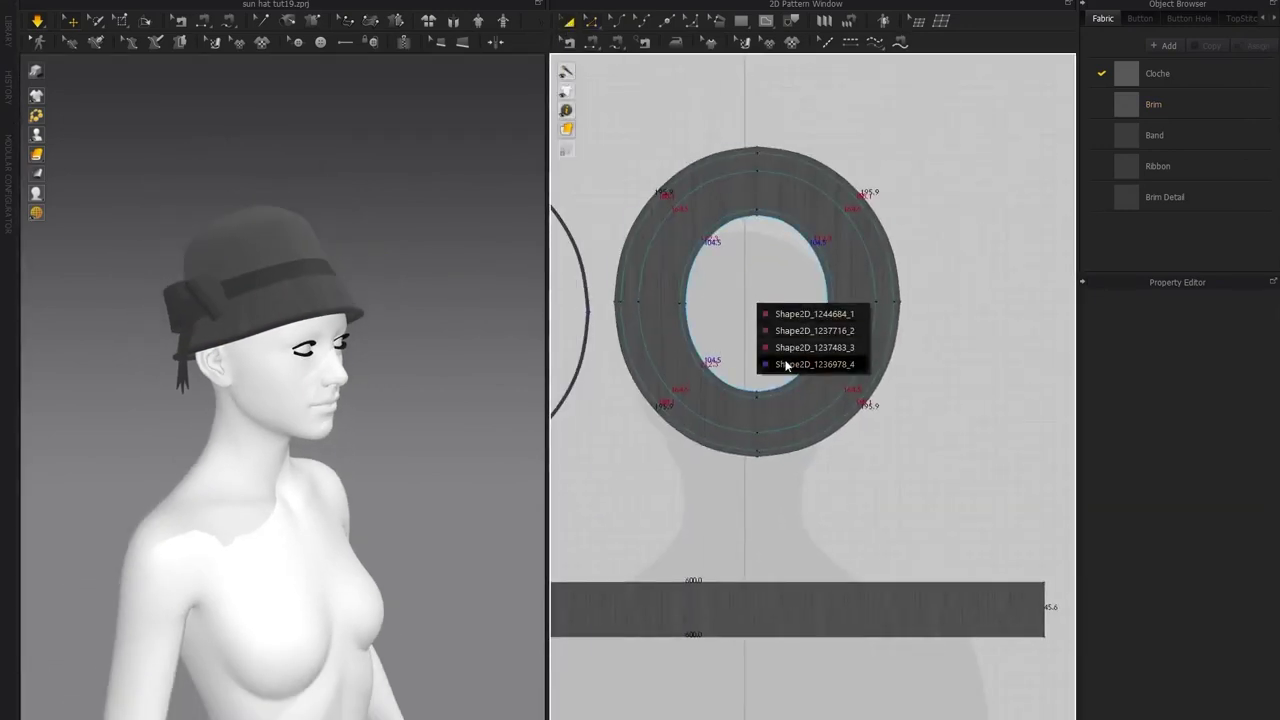
{"action": "left_click", "coordinate": [786, 364]}
{"action": "right_click_drag", "start_coordinate": [386, 243], "coordinate": [256, 256]}
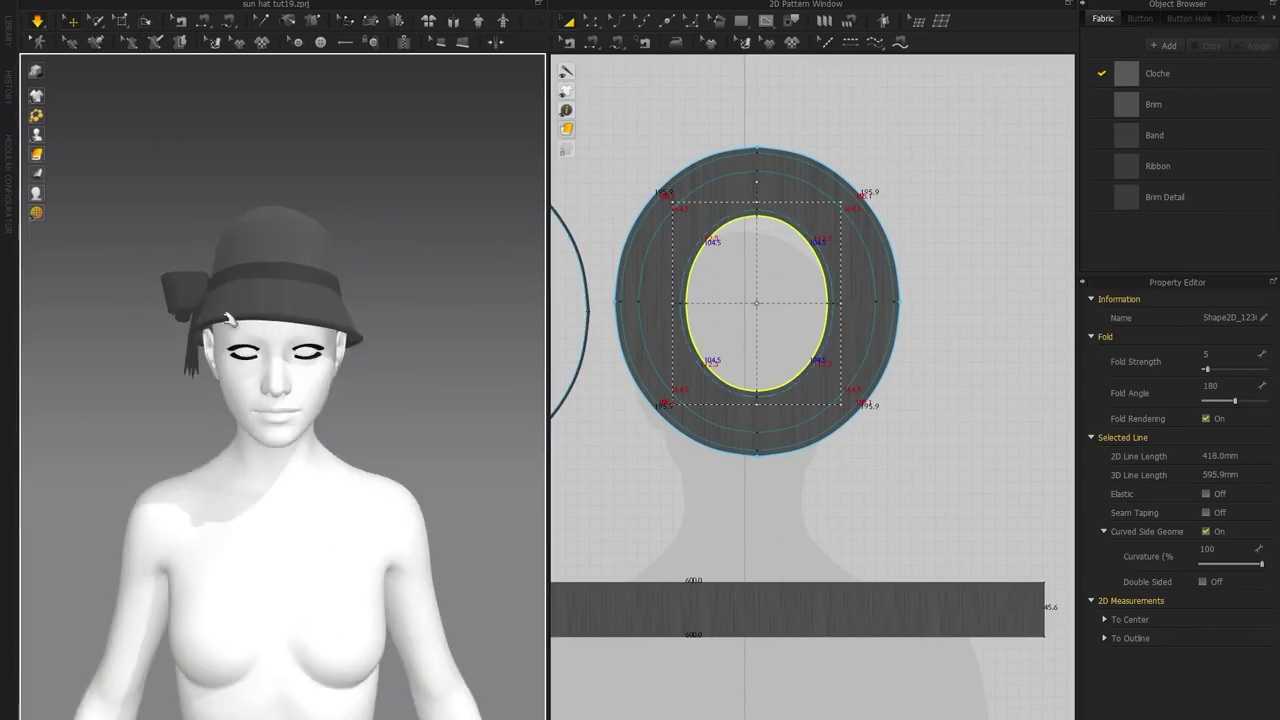
{"action": "left_click", "coordinate": [221, 321]}
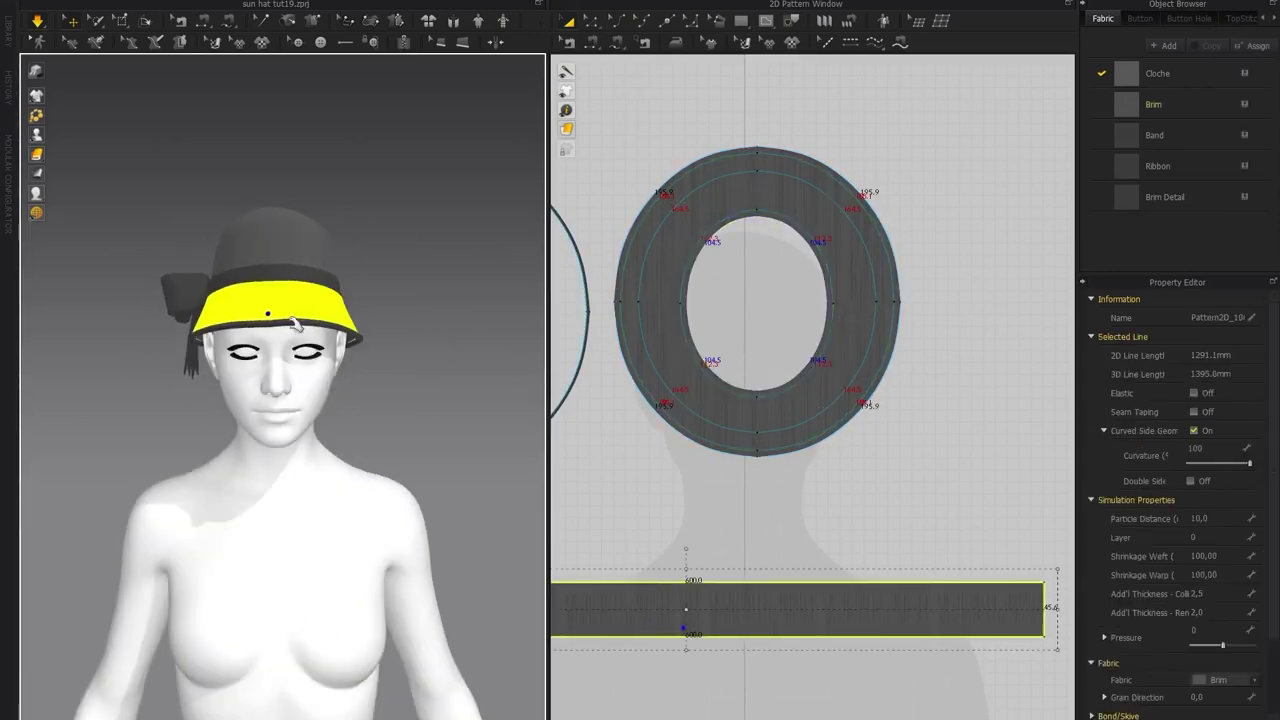
{"action": "left_click", "coordinate": [408, 300]}
{"action": "scroll", "coordinate": [355, 346], "scroll_direction": "up", "scroll_amount": 2}
{"action": "right_click_drag", "start_coordinate": [272, 349], "coordinate": [358, 302]}
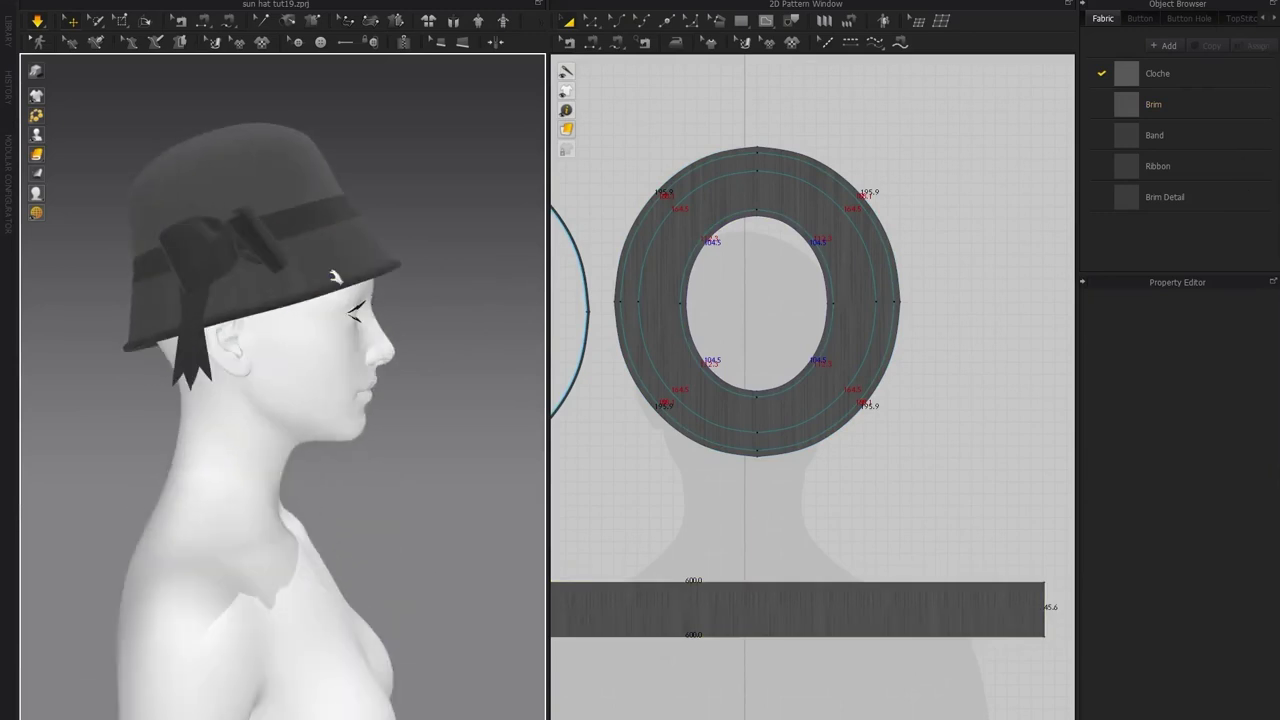
{"action": "left_click", "coordinate": [357, 251]}
{"action": "right_click_drag", "start_coordinate": [366, 257], "coordinate": [350, 286]}
{"action": "left_click", "coordinate": [437, 246]}
{"action": "right_click_drag", "start_coordinate": [261, 289], "coordinate": [300, 290]}
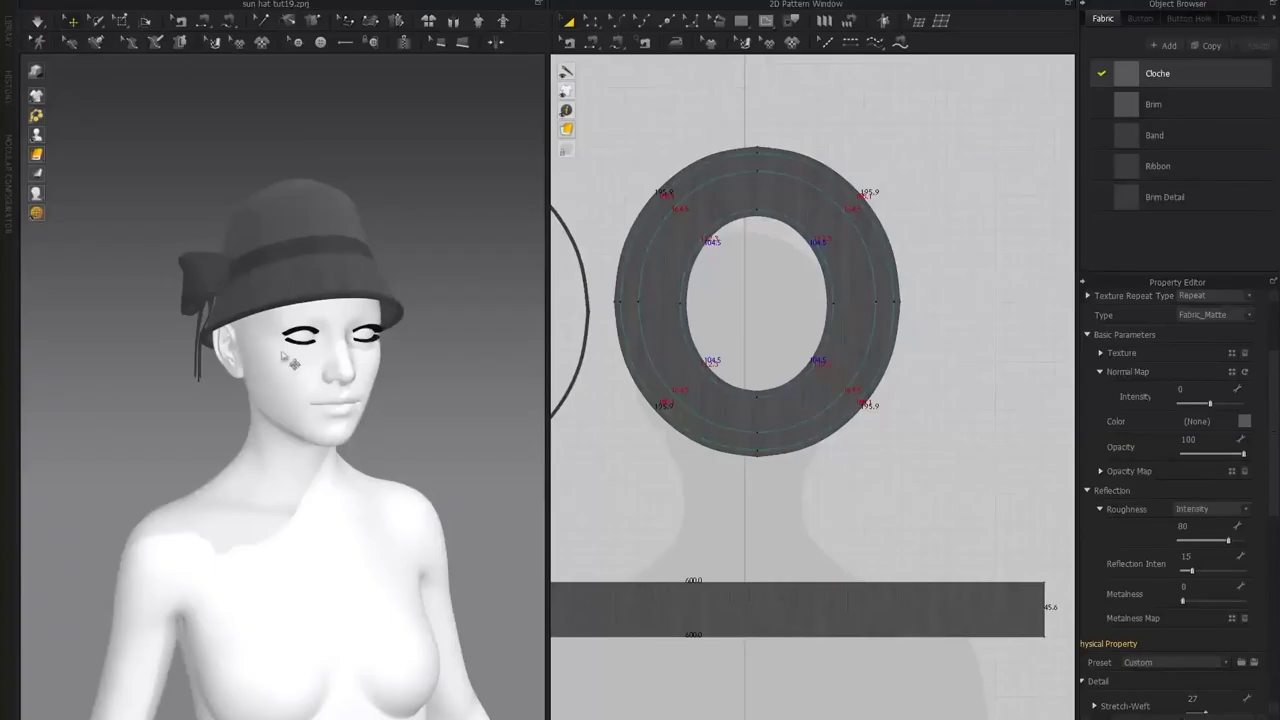
{"action": "right_click_drag", "start_coordinate": [291, 361], "coordinate": [440, 269]}
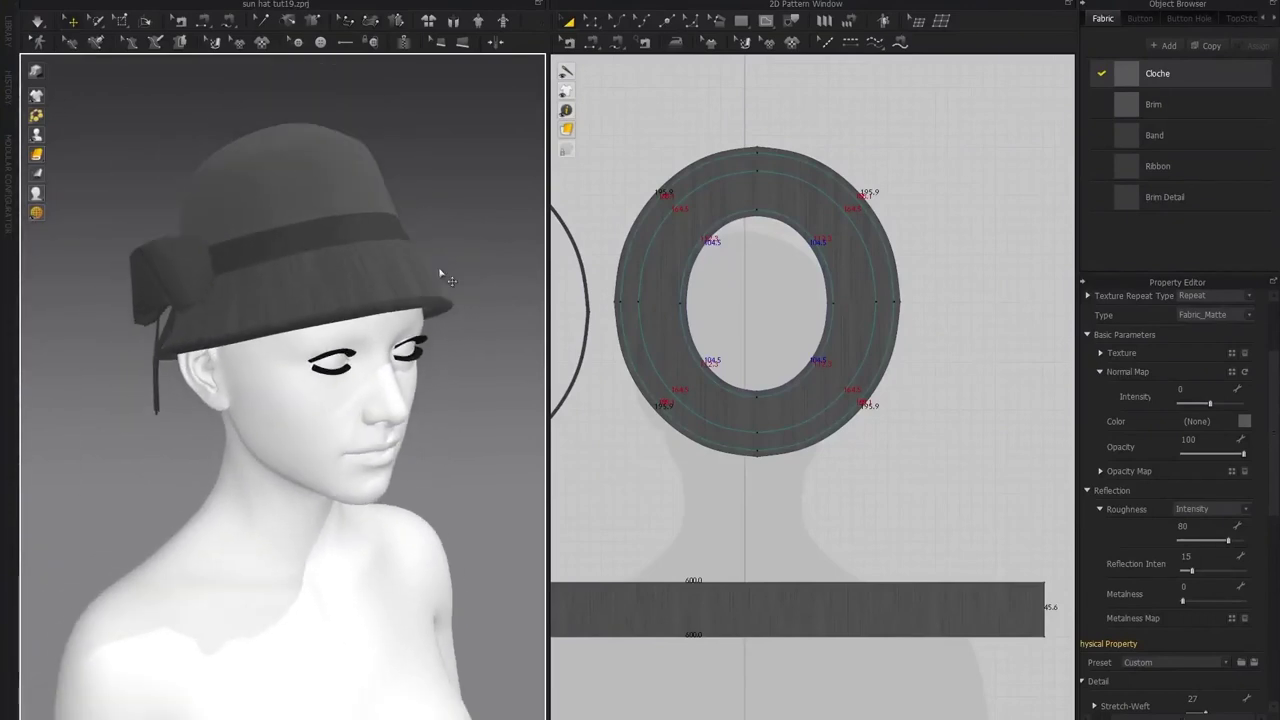
{"action": "right_click_drag", "start_coordinate": [361, 429], "coordinate": [361, 367]}
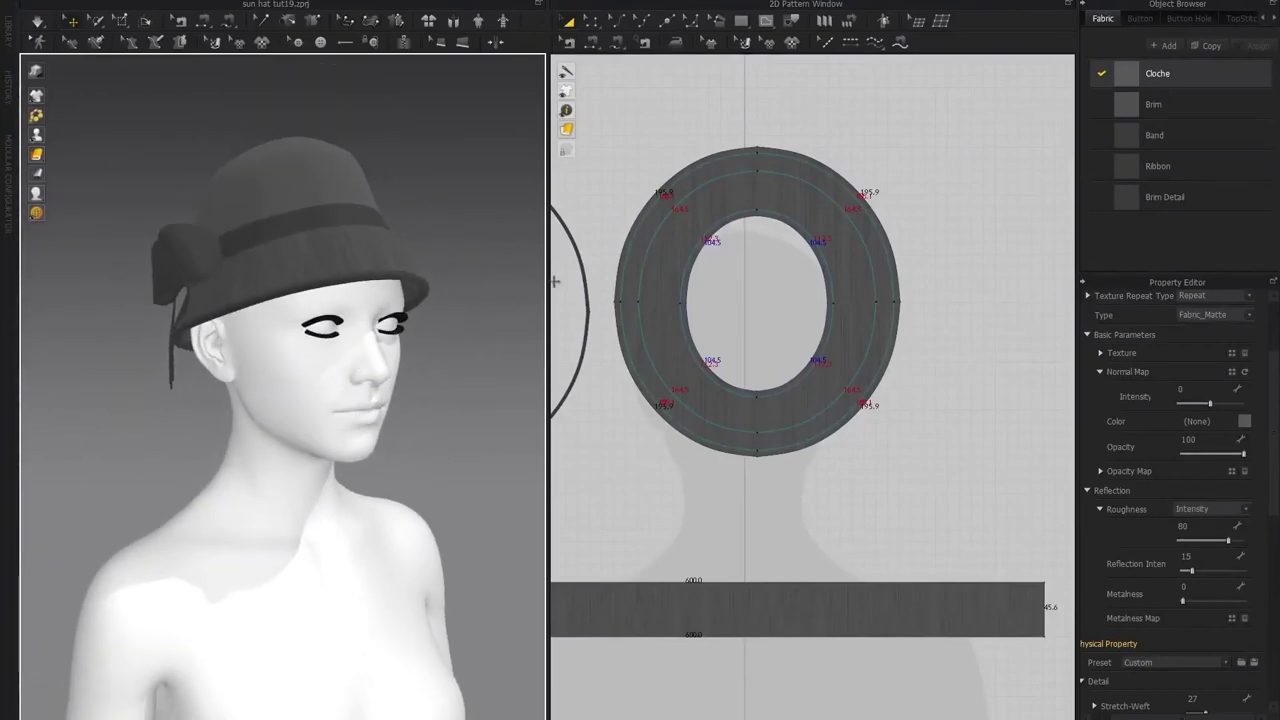
Load Cloche Material Diffuse.jpg as the texture of the Cloche fabric
{"action": "double_click", "coordinate": [1158, 76]}
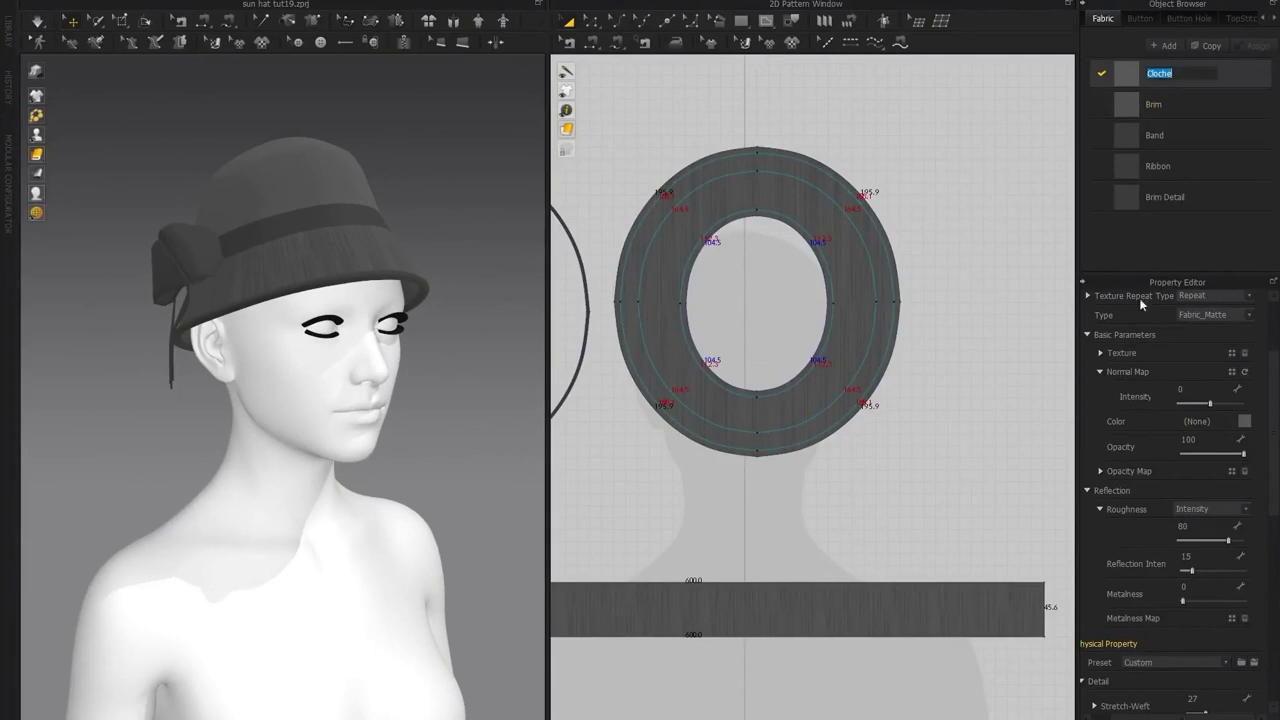
{"action": "left_click", "coordinate": [1232, 353]}
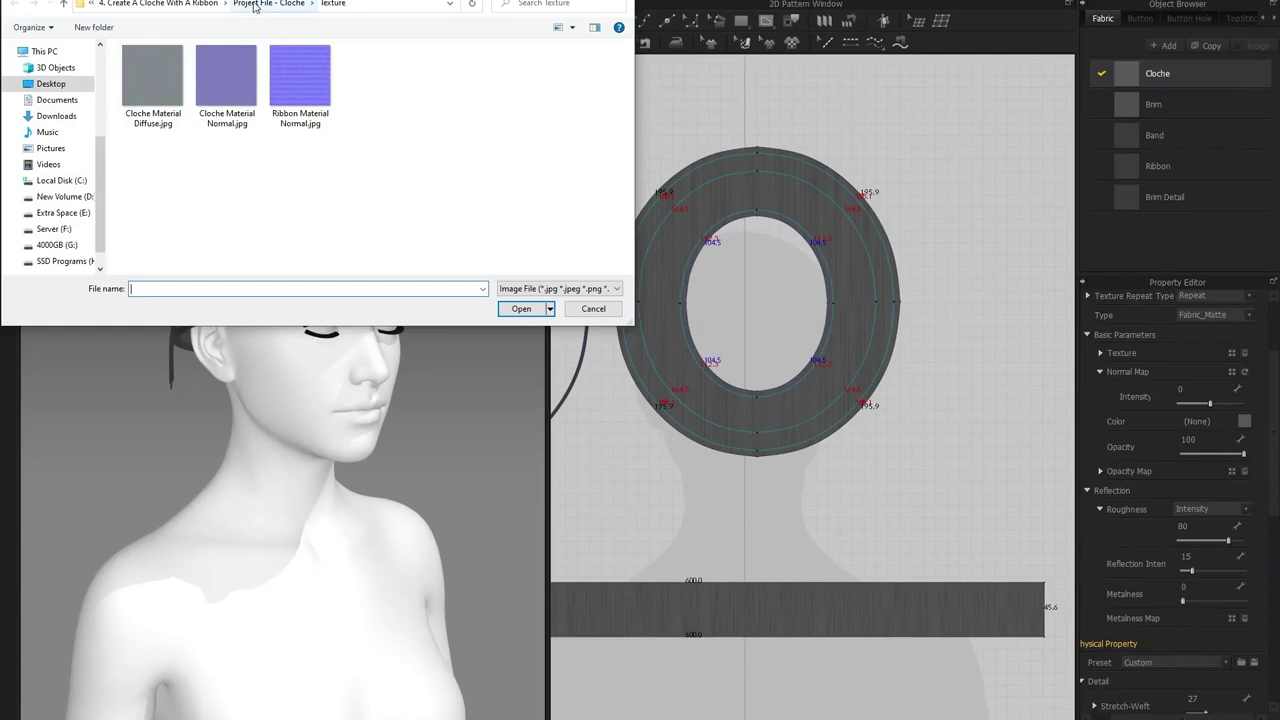
{"action": "left_click", "coordinate": [166, 128]}
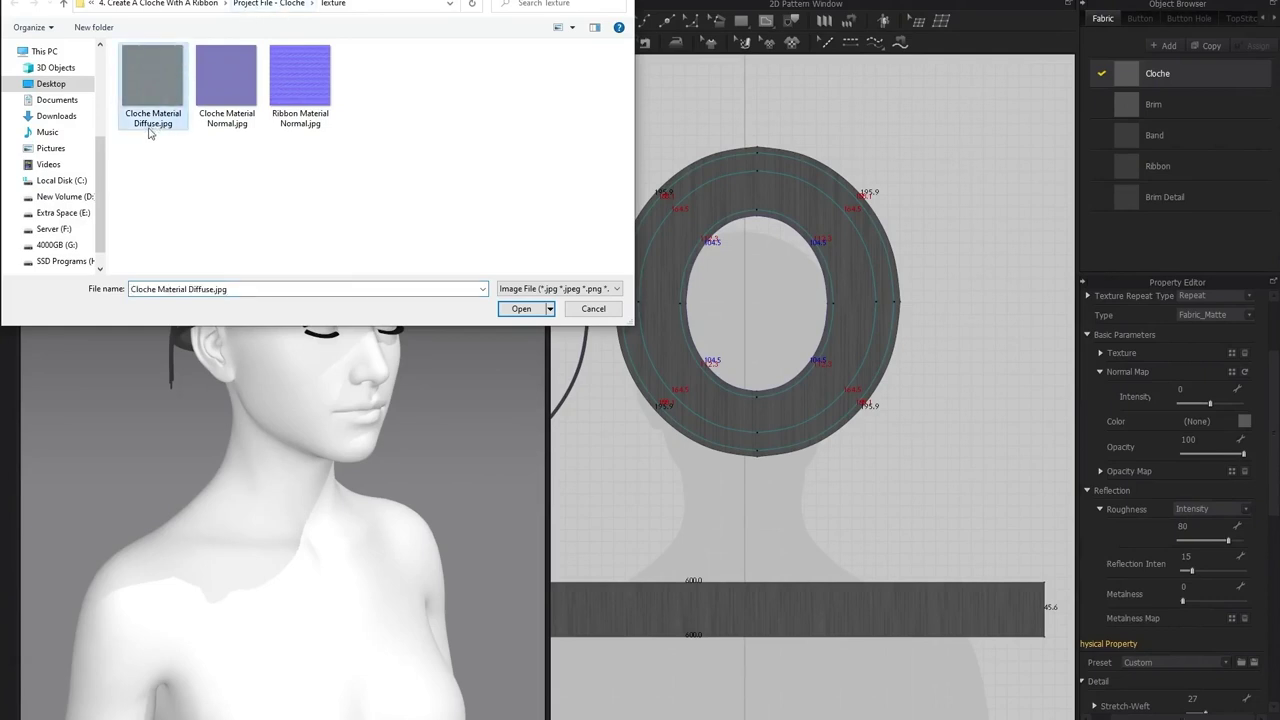
{"action": "left_click", "coordinate": [521, 308]}
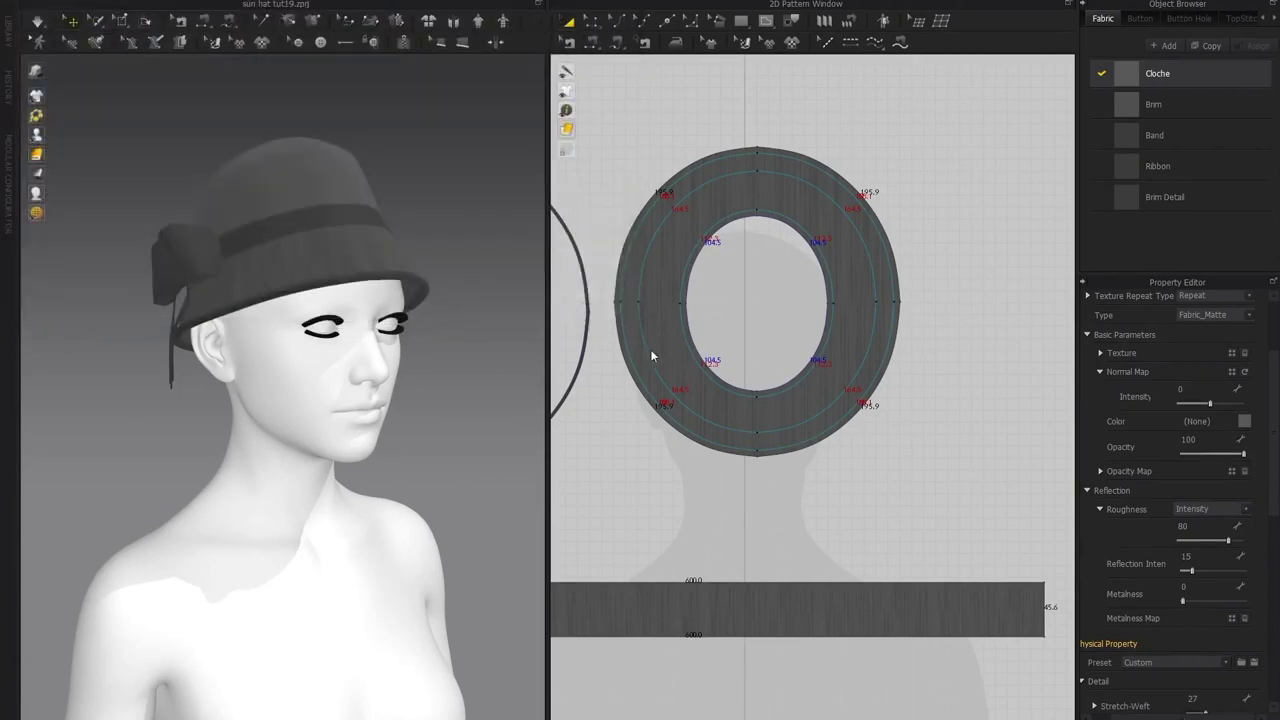
Set the Cloche fabric's texture transformation to 400 mm in both width and height
{"action": "left_click", "coordinate": [1101, 351]}
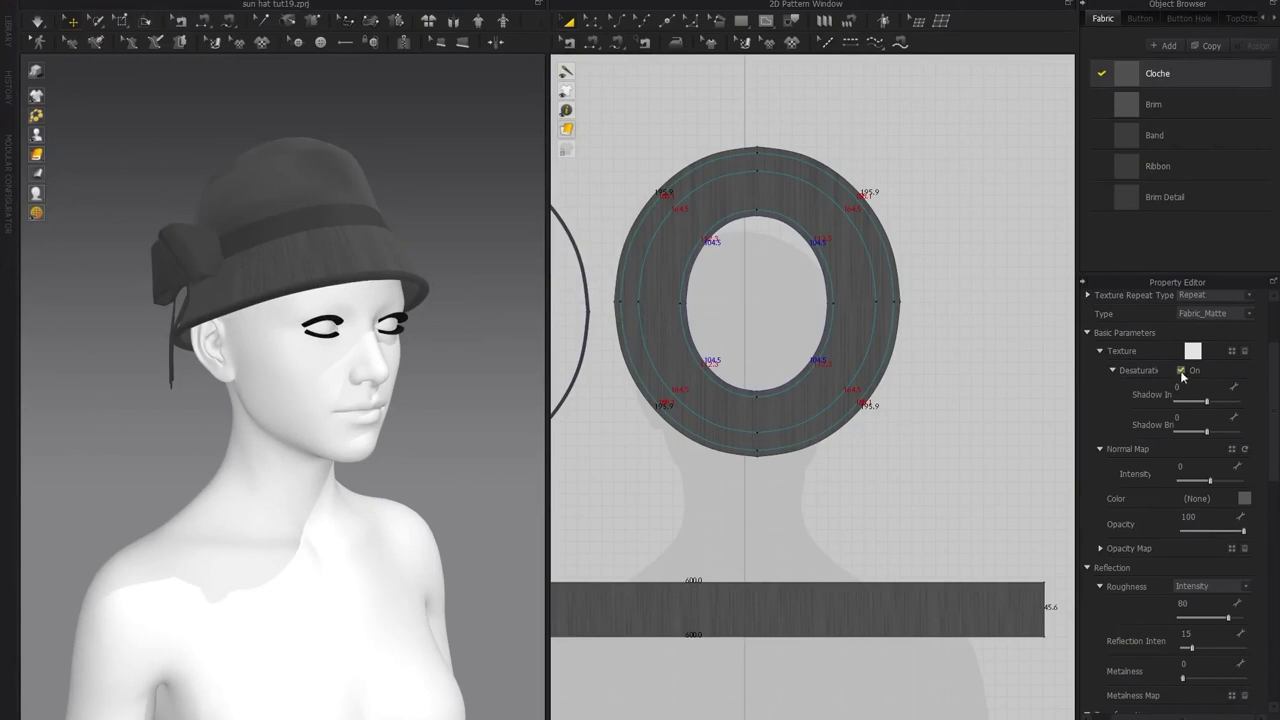
{"action": "scroll", "coordinate": [1172, 600], "scroll_direction": "down", "scroll_amount": 5}
{"action": "left_click", "coordinate": [1206, 528]}
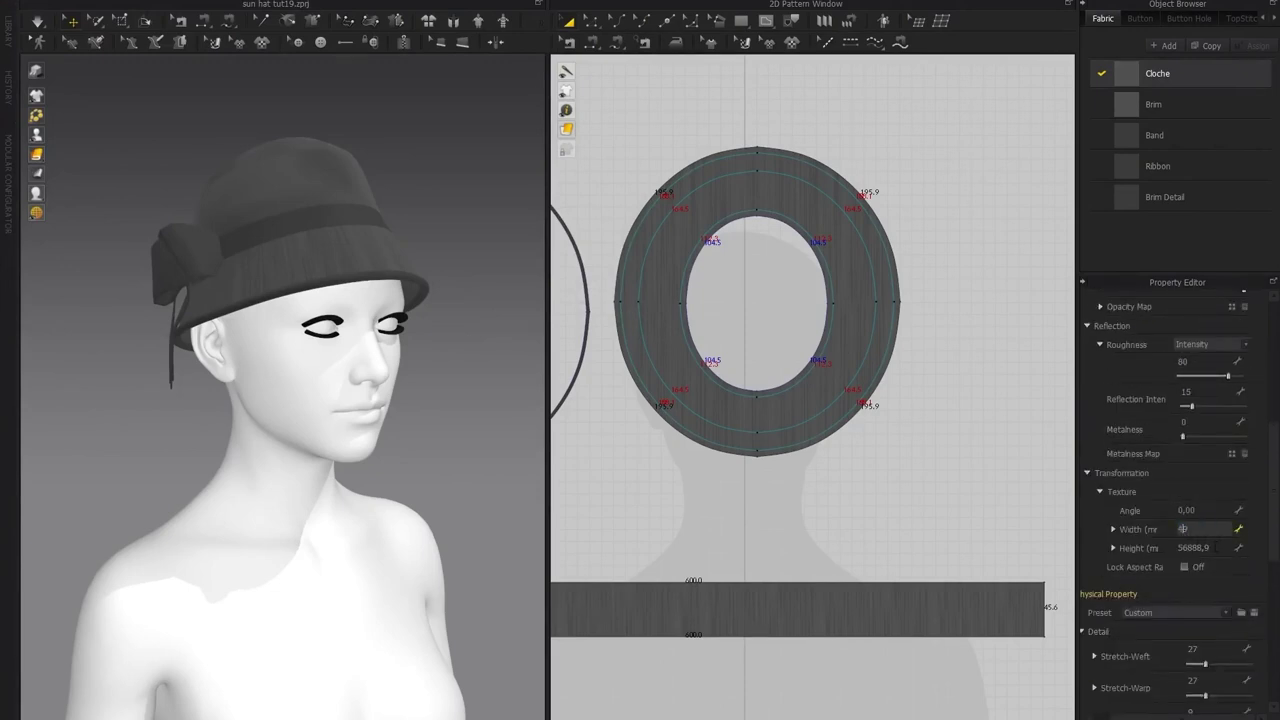
{"action": "type", "text": "400"}
{"action": "left_click", "coordinate": [1206, 548]}
{"action": "type", "text": "4"}
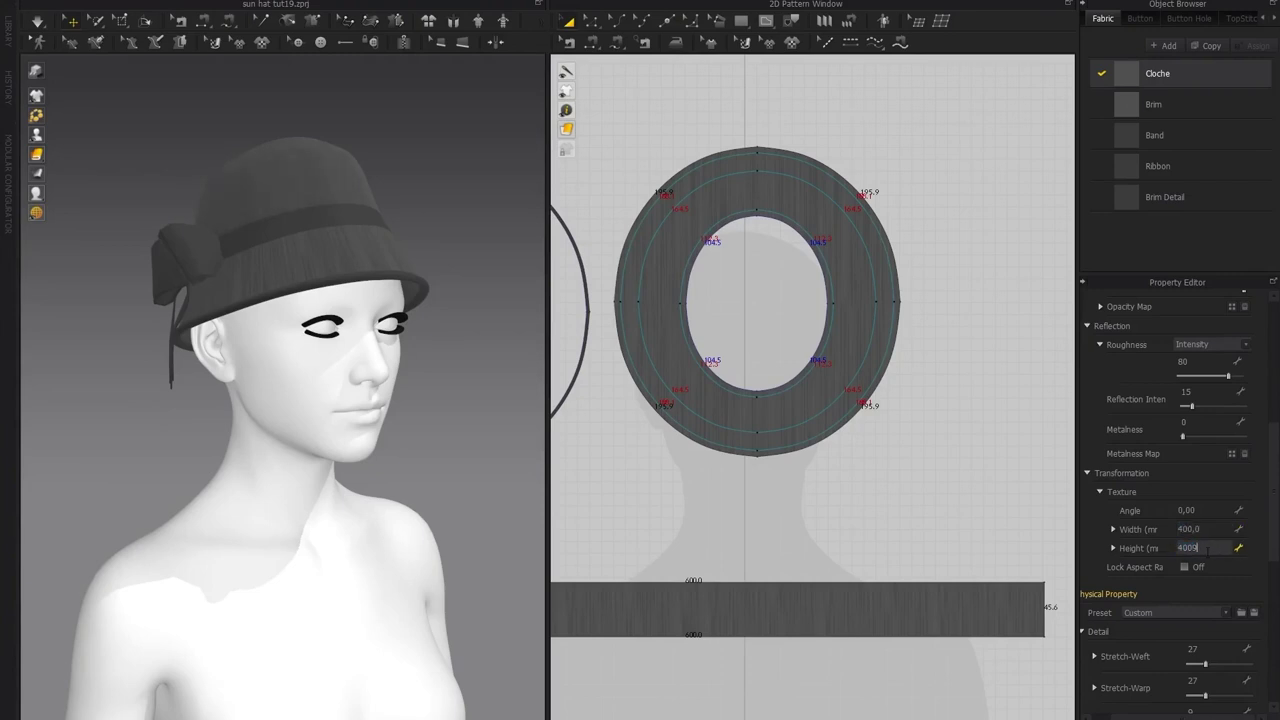
{"action": "key", "text": "Return"}
{"action": "scroll", "coordinate": [300, 260], "scroll_direction": "up", "scroll_amount": 5}
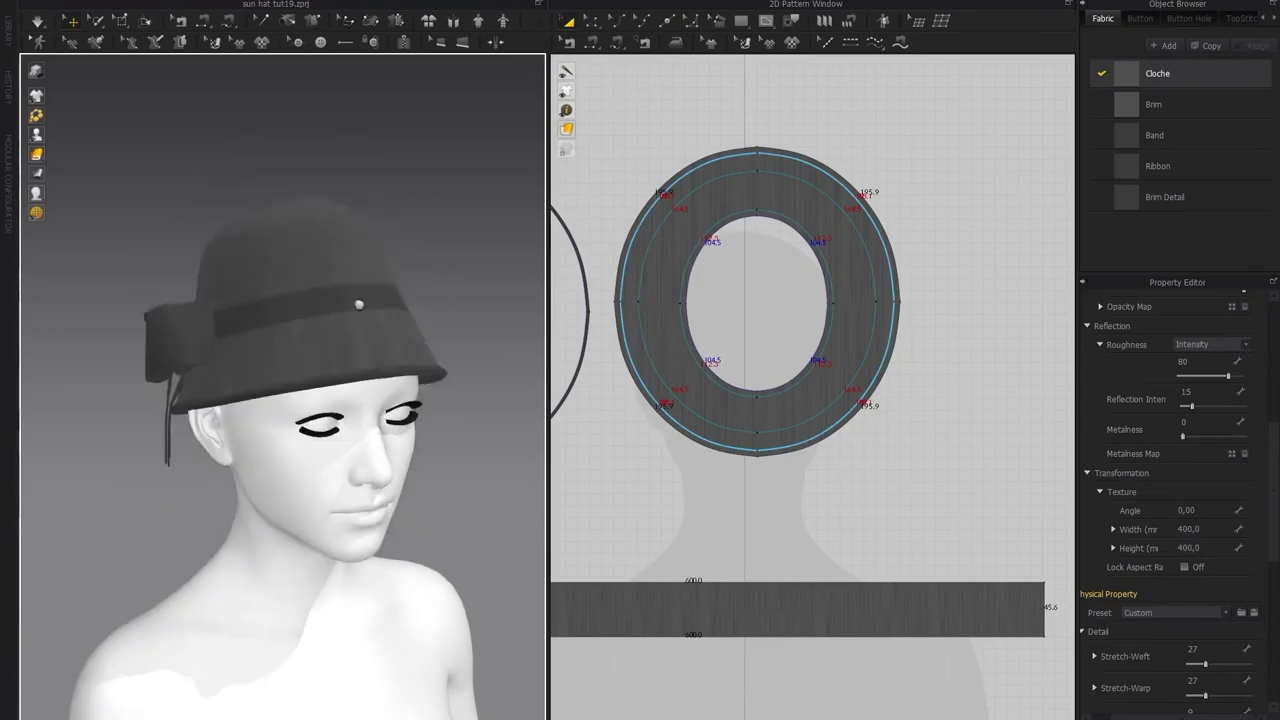
{"action": "scroll", "coordinate": [266, 252], "scroll_direction": "down", "scroll_amount": 2}
{"action": "right_click_drag", "start_coordinate": [227, 237], "coordinate": [258, 263]}
{"action": "scroll", "coordinate": [328, 252], "scroll_direction": "down", "scroll_amount": 2}
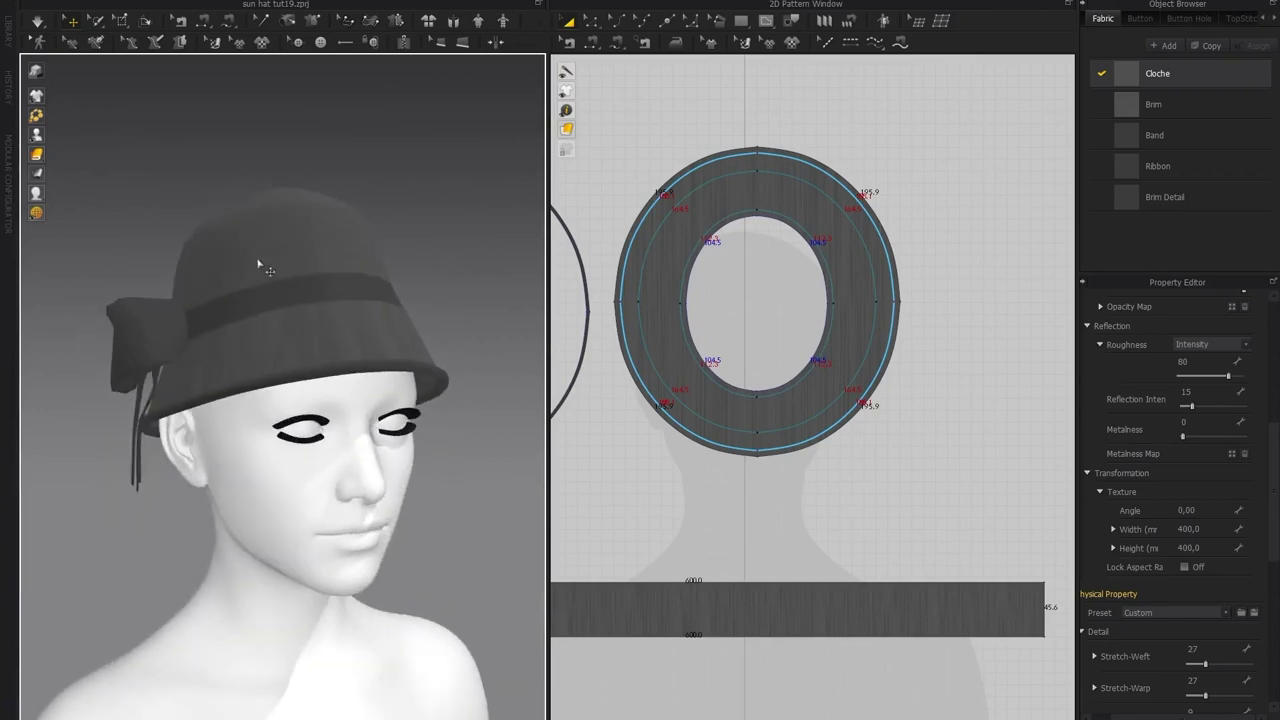
Set the Brim fabric's texture transformation to 400 mm in width and height
{"action": "left_click", "coordinate": [1160, 108]}
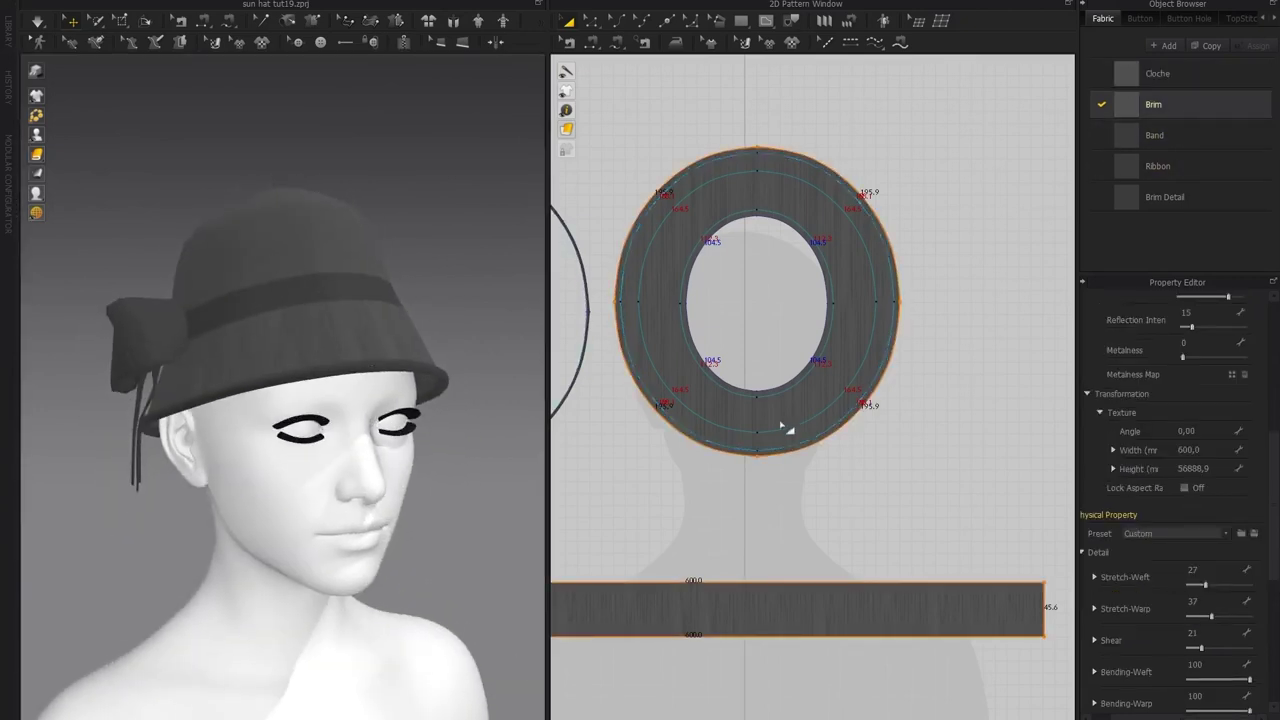
{"action": "left_click", "coordinate": [1200, 450]}
{"action": "type", "text": "400"}
{"action": "left_click", "coordinate": [1215, 468]}
{"action": "type", "text": "4"}
{"action": "key", "text": "Return"}
{"action": "scroll", "coordinate": [372, 372], "scroll_direction": "up", "scroll_amount": 2}
{"action": "right_click_drag", "start_coordinate": [358, 347], "coordinate": [283, 372]}
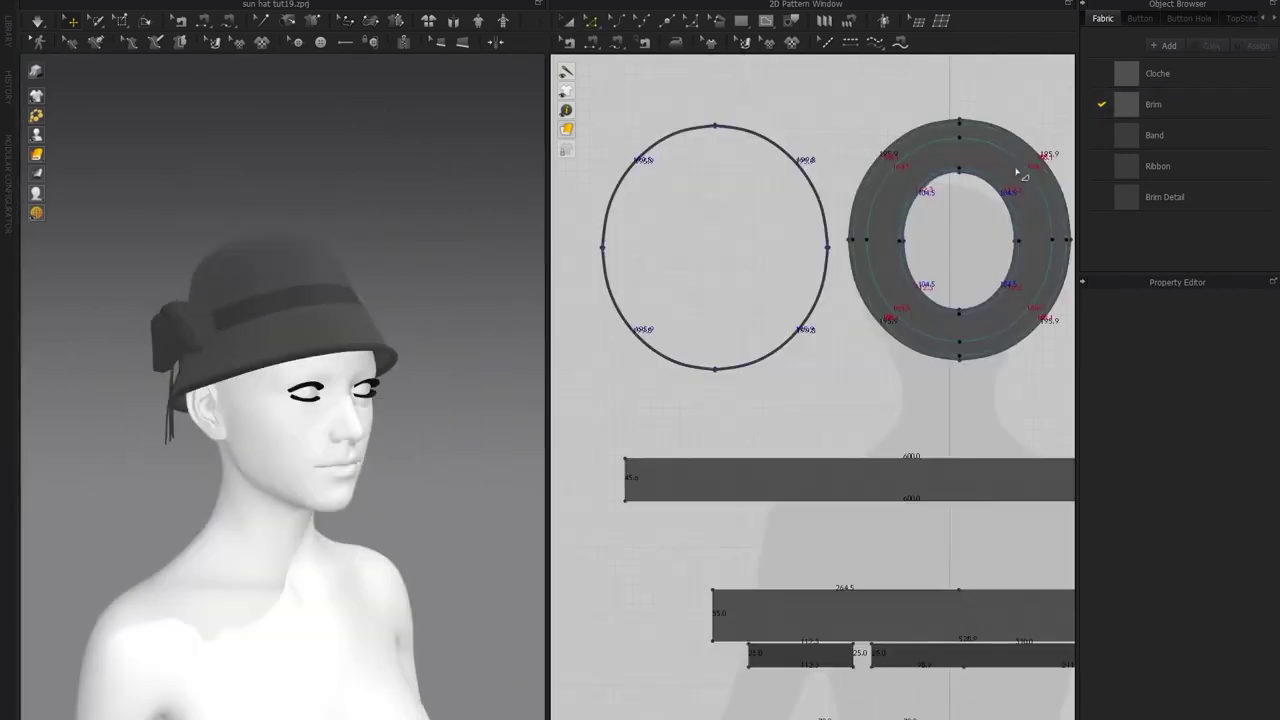
Load Ribbon Material Normal.jpg as the normal map of the Cloche fabric
{"action": "left_click", "coordinate": [1135, 85]}
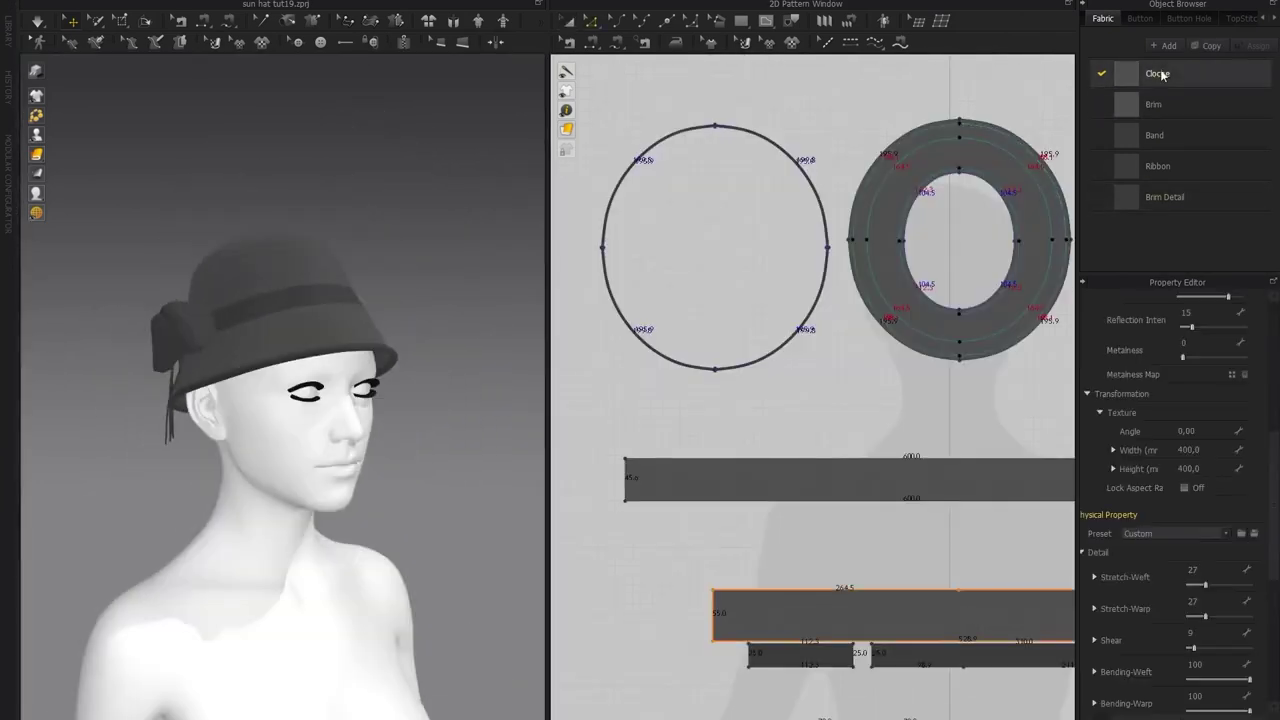
{"action": "scroll", "coordinate": [1103, 403], "scroll_direction": "down", "scroll_amount": 3}
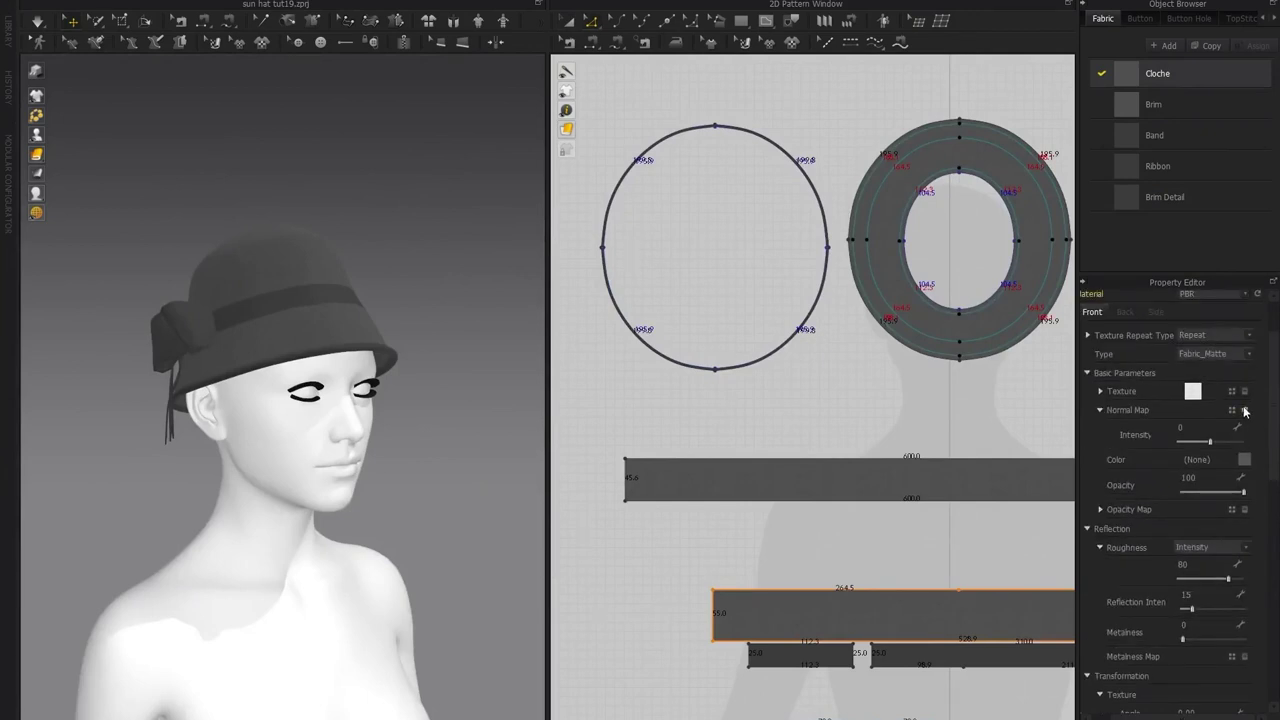
{"action": "left_click", "coordinate": [1231, 411]}
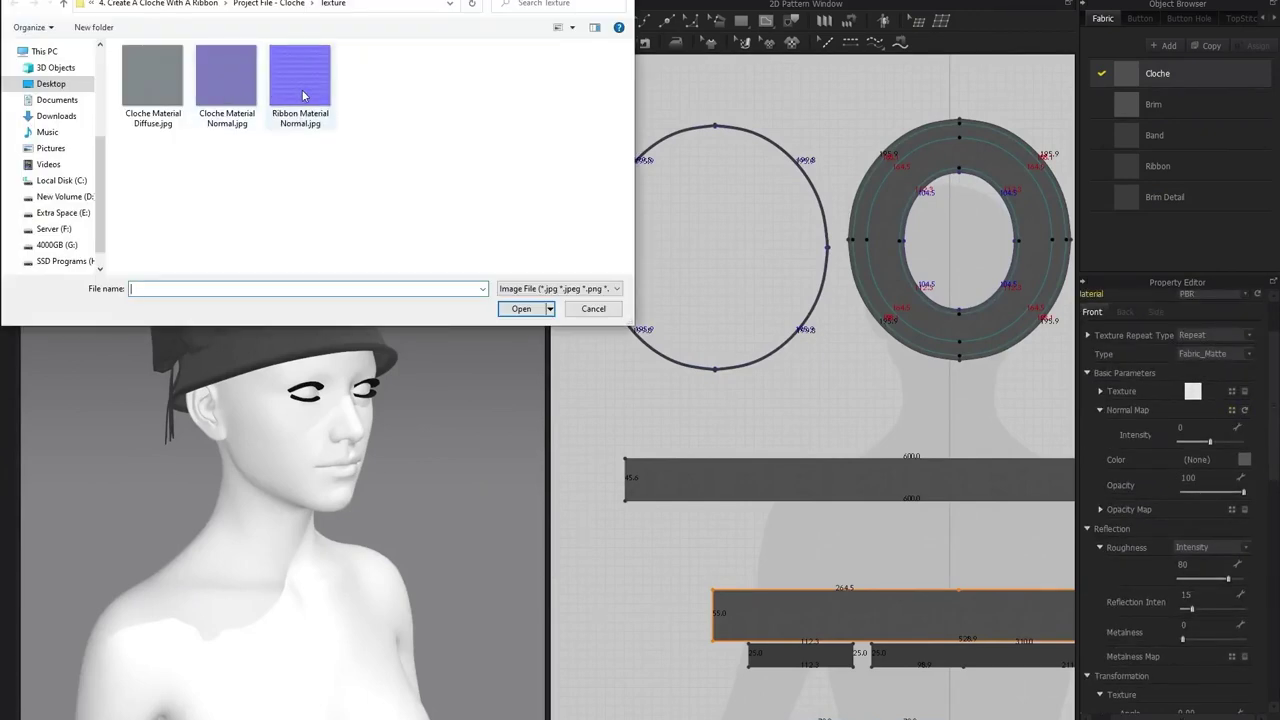
{"action": "left_click", "coordinate": [295, 85]}
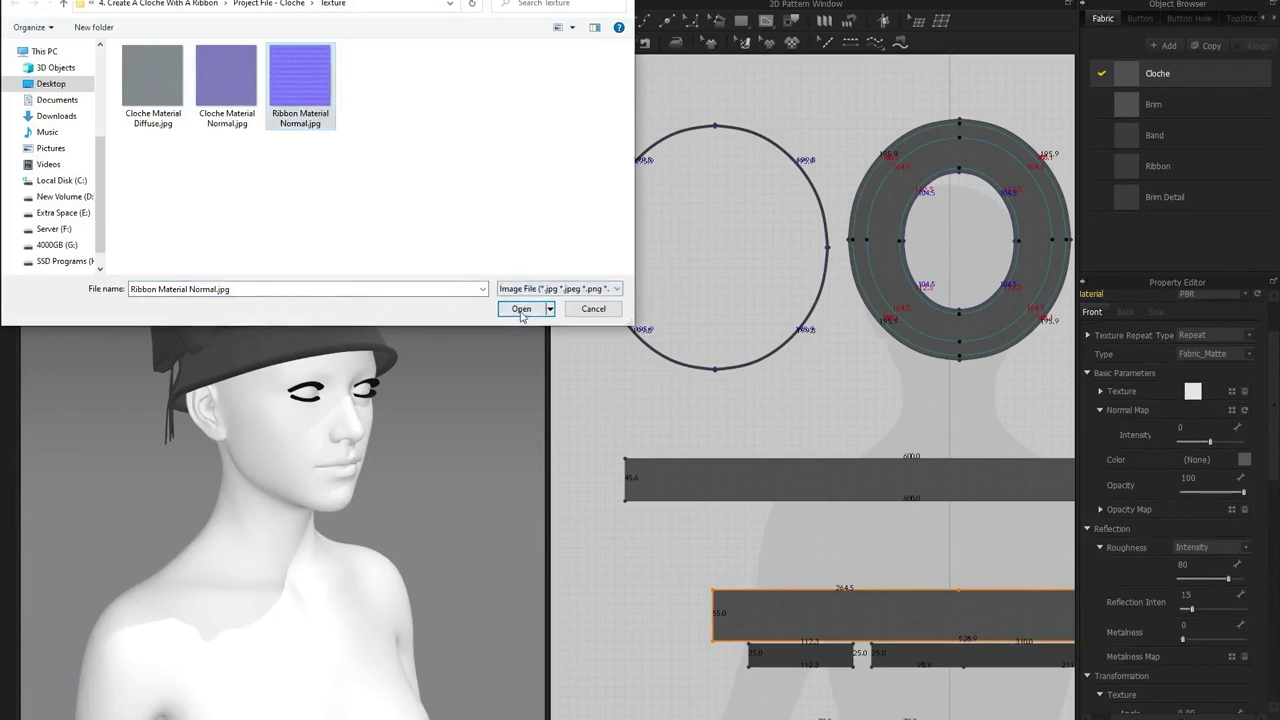
{"action": "left_click", "coordinate": [521, 308]}
{"action": "scroll", "coordinate": [333, 307], "scroll_direction": "up", "scroll_amount": 3}
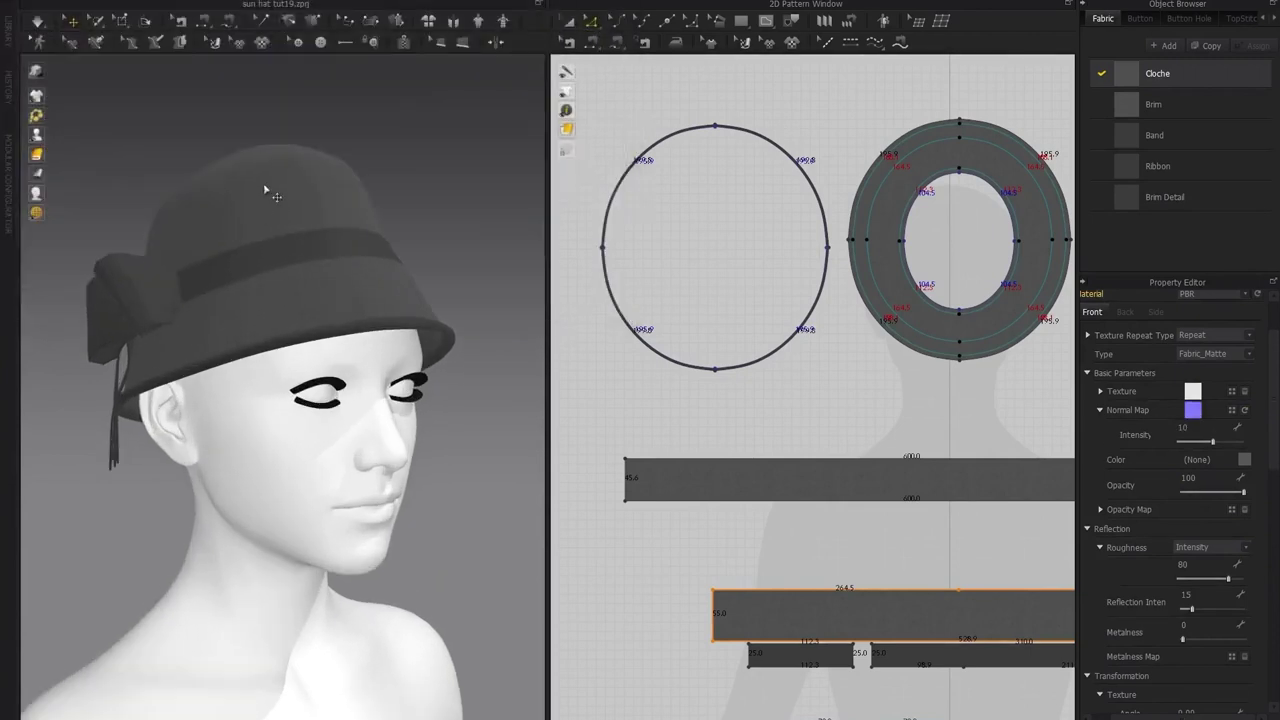
Set the Cloche fabric's normal map transformation to 400 mm in width and height
{"action": "scroll", "coordinate": [1098, 430], "scroll_direction": "down", "scroll_amount": 3}
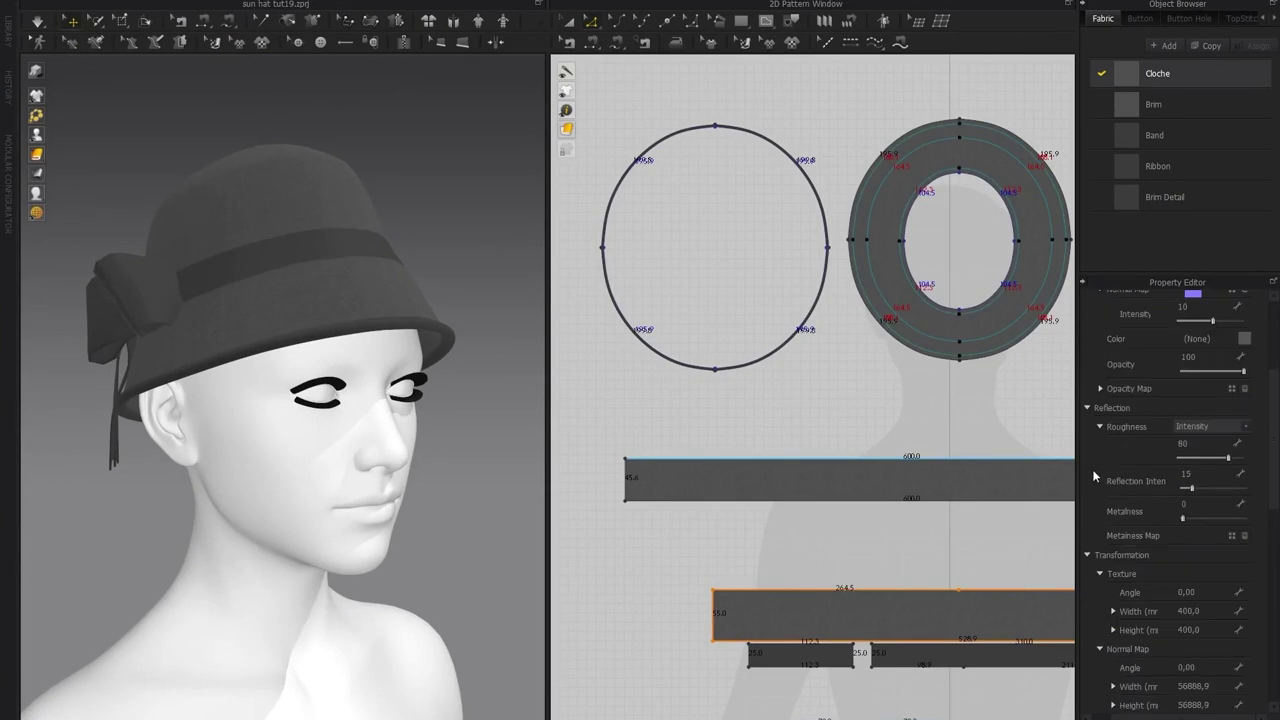
{"action": "scroll", "coordinate": [1096, 568], "scroll_direction": "down", "scroll_amount": 2}
{"action": "left_click", "coordinate": [1209, 606]}
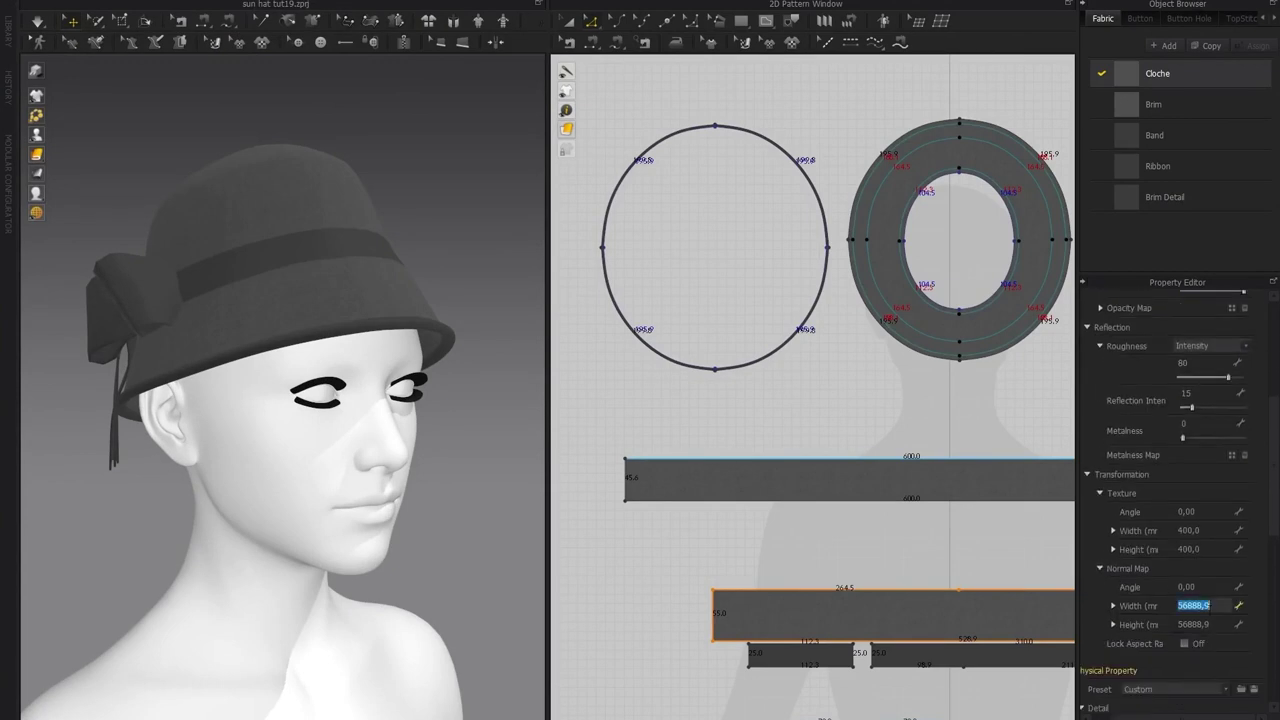
{"action": "left_click", "coordinate": [1218, 626]}
{"action": "type", "text": "400"}
{"action": "left_click", "coordinate": [429, 219]}
{"action": "scroll", "coordinate": [366, 223], "scroll_direction": "up", "scroll_amount": 3}
{"action": "right_click_drag", "start_coordinate": [366, 223], "coordinate": [323, 251]}
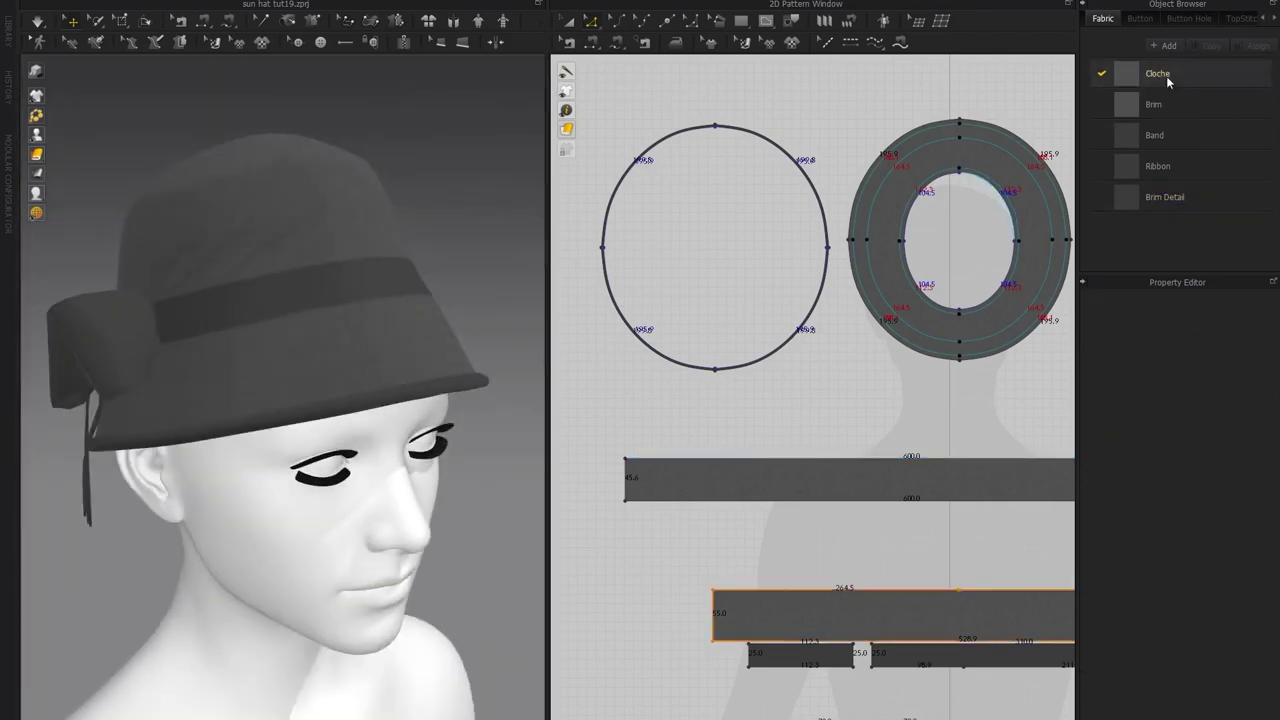
Set the Cloche fabric's normal map transformation to 20 mm in width and height
{"action": "left_click", "coordinate": [1167, 77]}
{"action": "left_click", "coordinate": [1206, 605]}
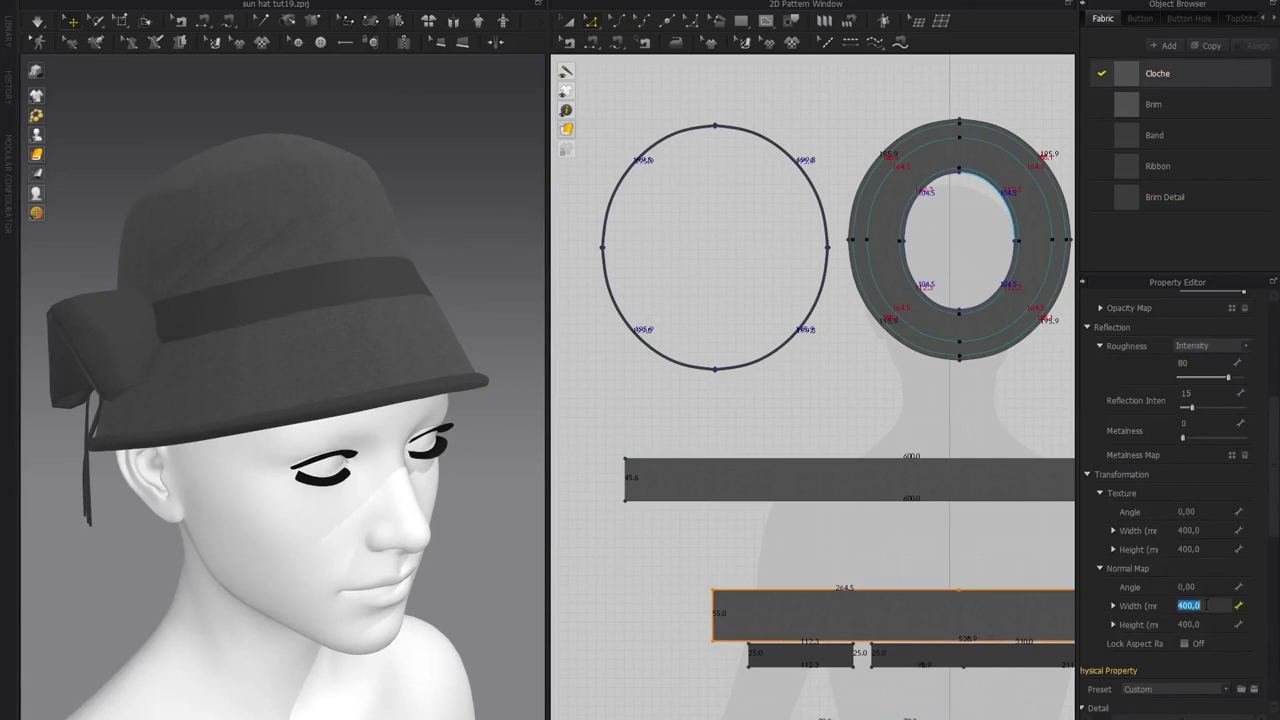
{"action": "type", "text": "20"}
{"action": "left_click", "coordinate": [1206, 625]}
{"action": "left_click", "coordinate": [1206, 606]}
Raise the Cloche fabric's normal map intensity to 100 and check the texture on the hat
{"action": "scroll", "coordinate": [1140, 409], "scroll_direction": "up", "scroll_amount": 3}
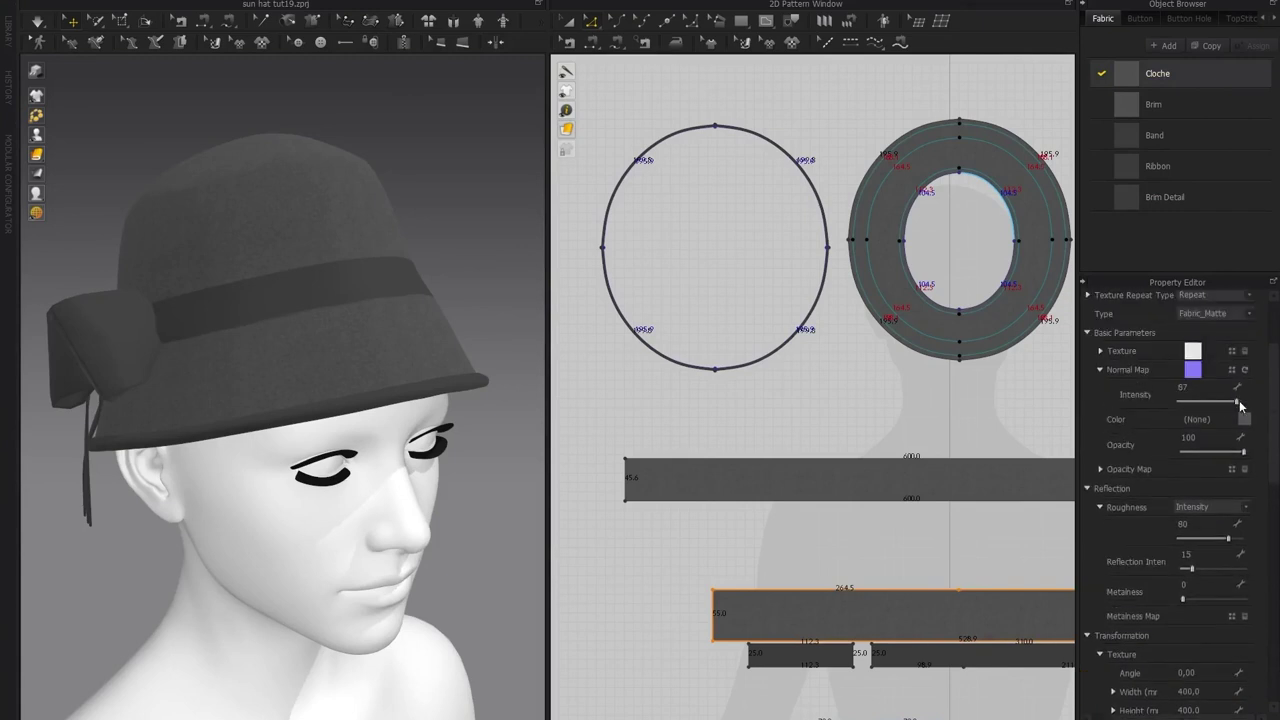
{"action": "scroll", "coordinate": [200, 143], "scroll_direction": "up", "scroll_amount": 5}
{"action": "right_click_drag", "start_coordinate": [220, 168], "coordinate": [306, 240]}
{"action": "right_click_drag", "start_coordinate": [251, 277], "coordinate": [318, 267]}
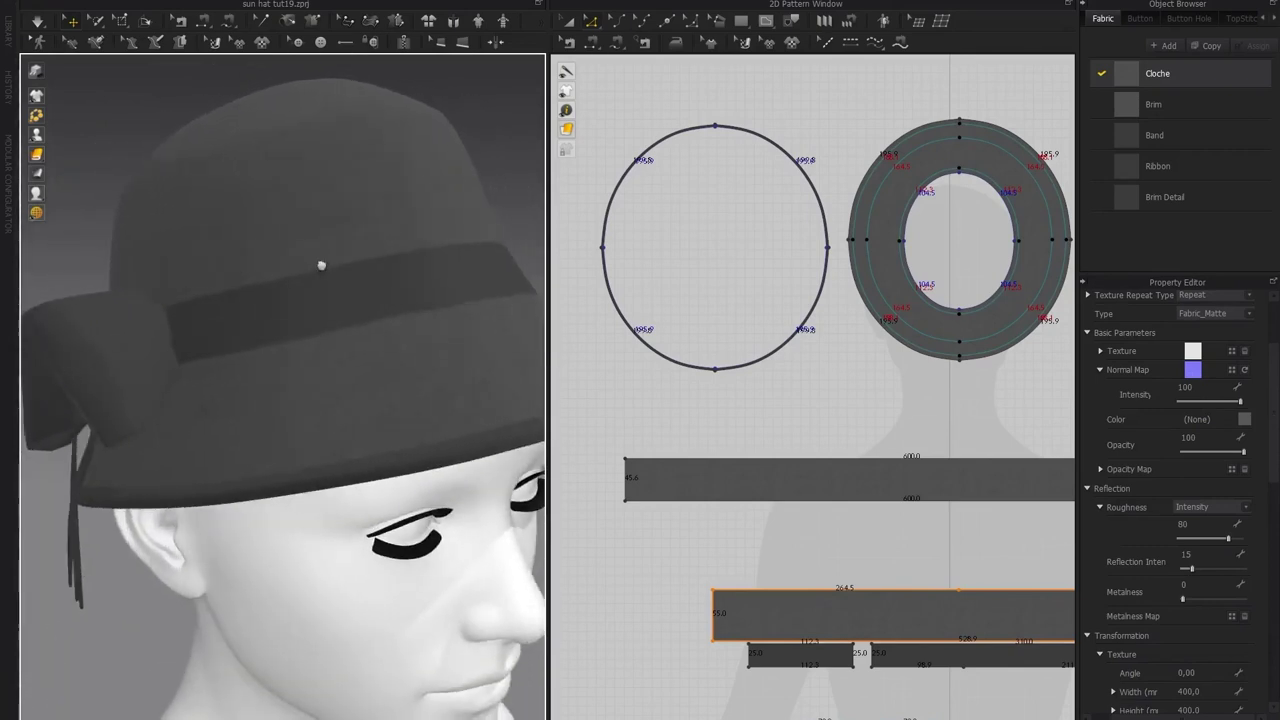
{"action": "scroll", "coordinate": [300, 240], "scroll_direction": "down", "scroll_amount": 2}
{"action": "right_click_drag", "start_coordinate": [290, 222], "coordinate": [251, 249]}
Load Ribbon Material Normal.jpg as the normal map of the Brim fabric
{"action": "left_click", "coordinate": [1208, 100]}
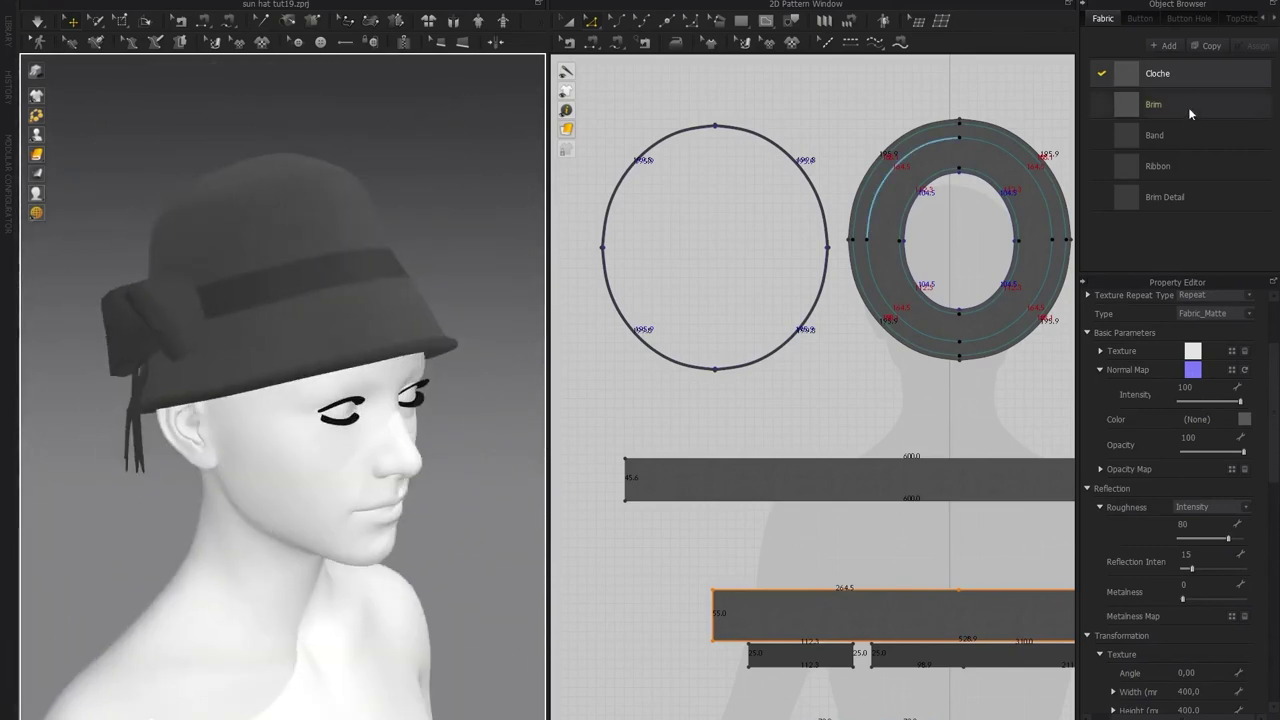
{"action": "left_click", "coordinate": [1232, 372]}
{"action": "left_click", "coordinate": [300, 80]}
{"action": "left_click", "coordinate": [523, 308]}
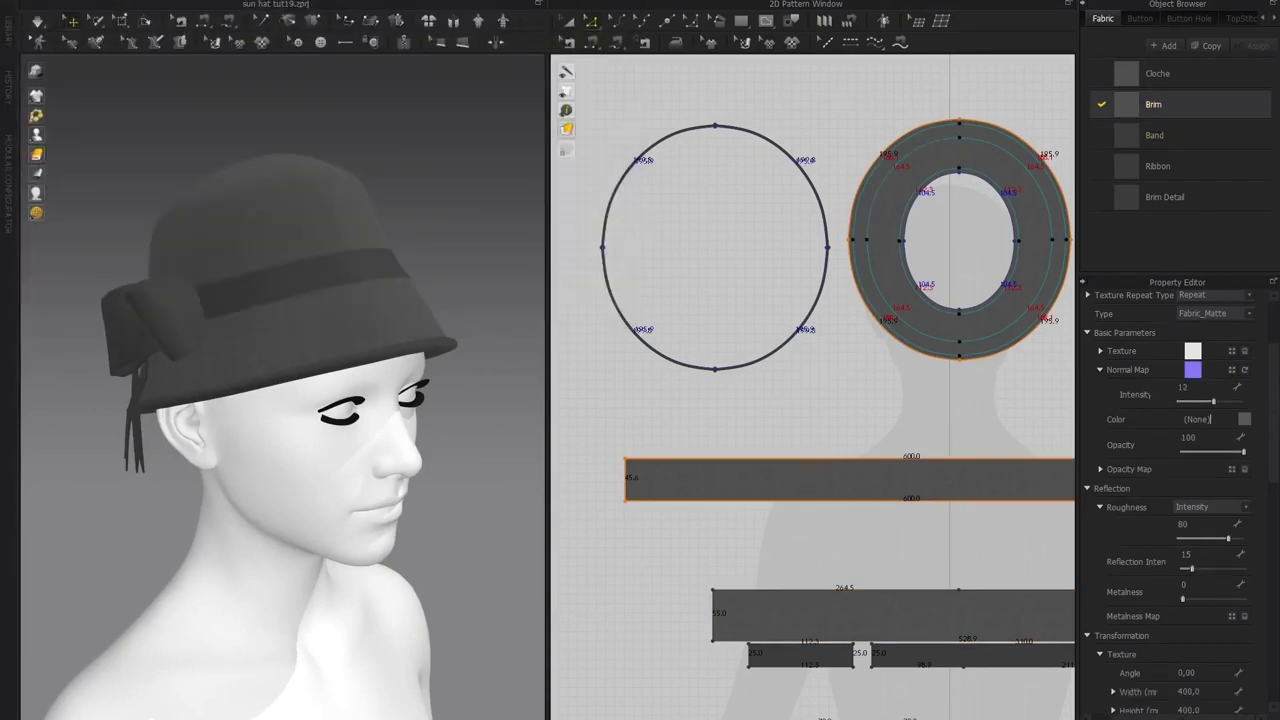
Set the Brim fabric's normal map transformation to 20 mm in width and height
{"action": "scroll", "coordinate": [1115, 552], "scroll_direction": "down", "scroll_amount": 3}
{"action": "double_click", "coordinate": [1211, 646]}
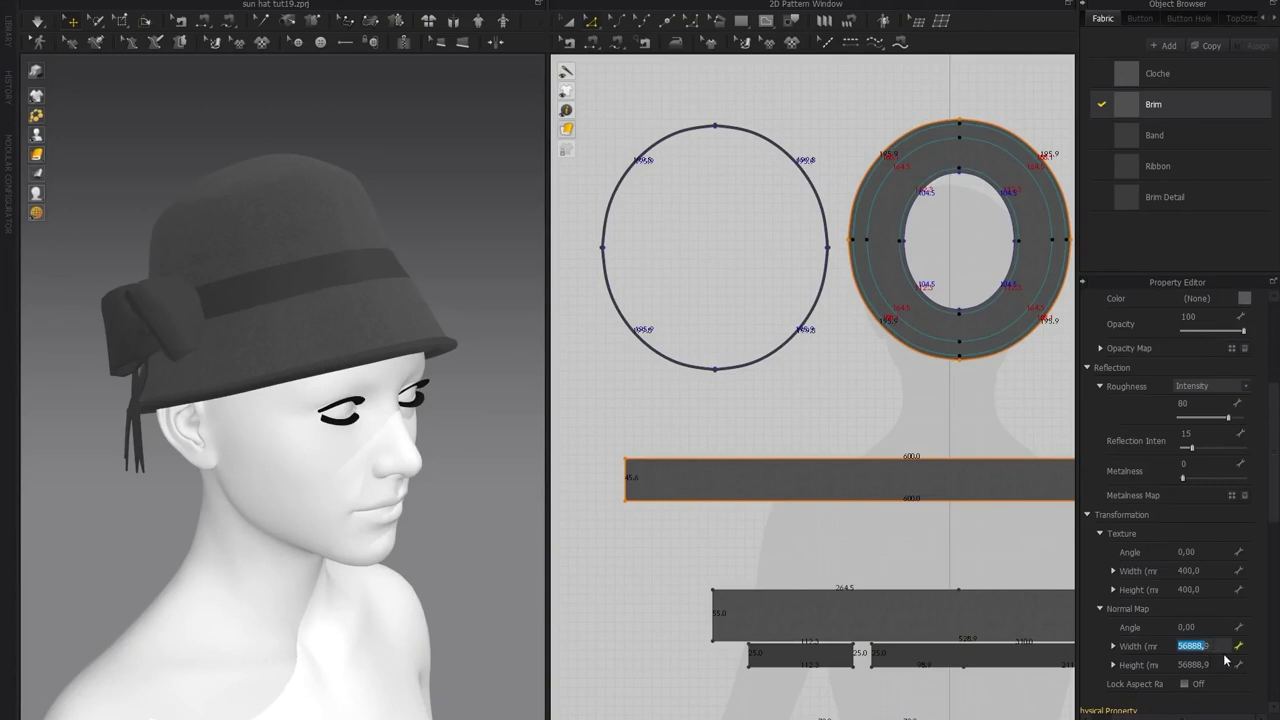
{"action": "type", "text": "20"}
{"action": "key", "text": "Tab"}
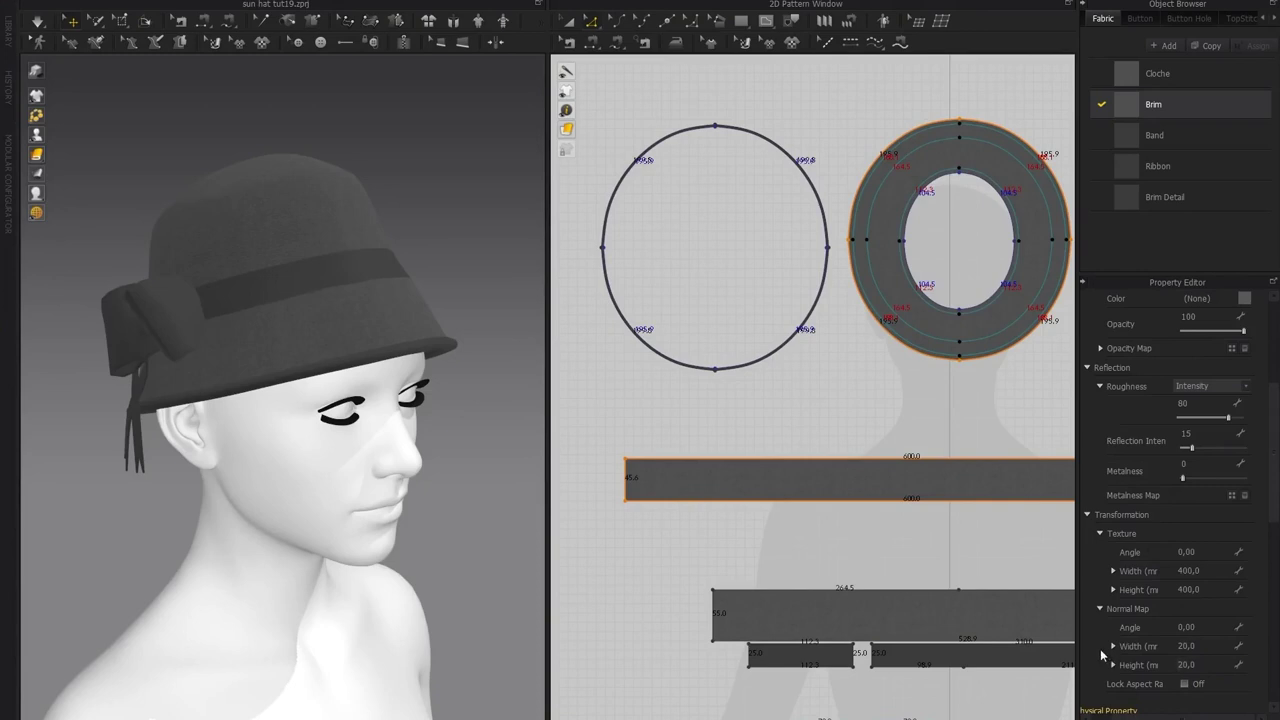
{"action": "key", "text": "Return"}
{"action": "scroll", "coordinate": [352, 324], "scroll_direction": "up", "scroll_amount": 4}
{"action": "right_click_drag", "start_coordinate": [352, 324], "coordinate": [317, 311]}
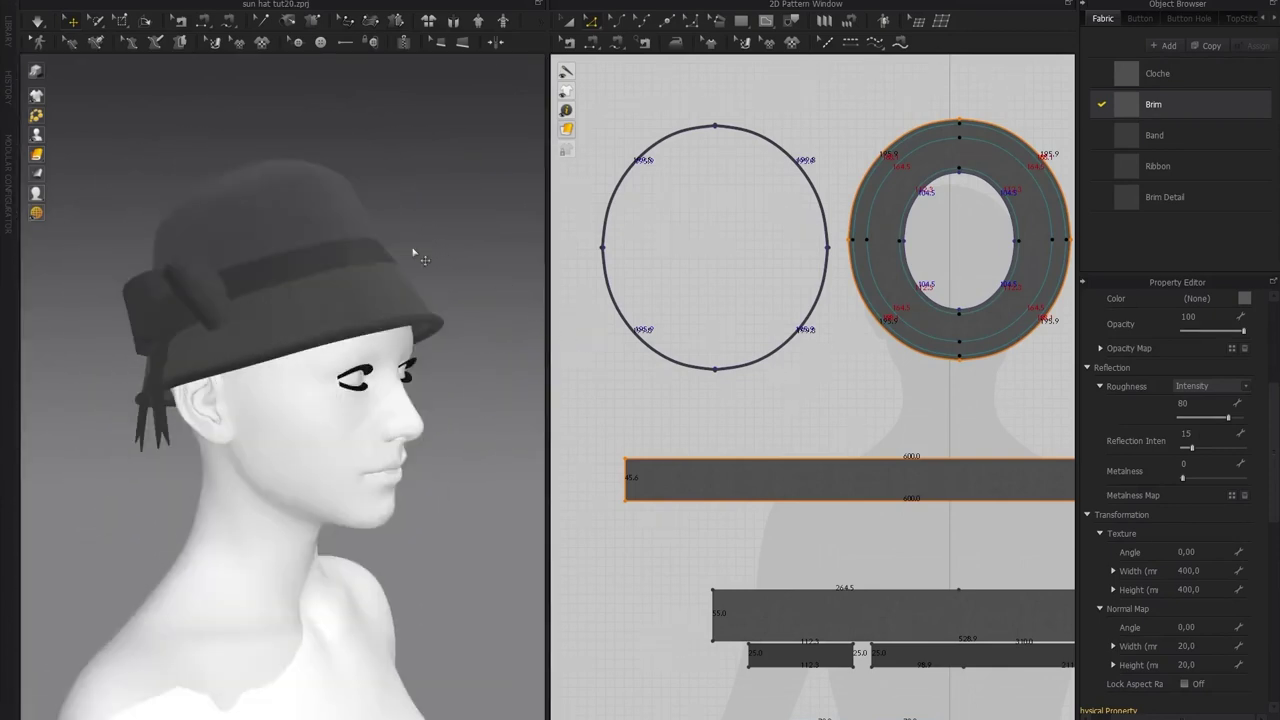
{"action": "scroll", "coordinate": [405, 255], "scroll_direction": "up", "scroll_amount": 4}
{"action": "right_click_drag", "start_coordinate": [397, 256], "coordinate": [341, 291]}
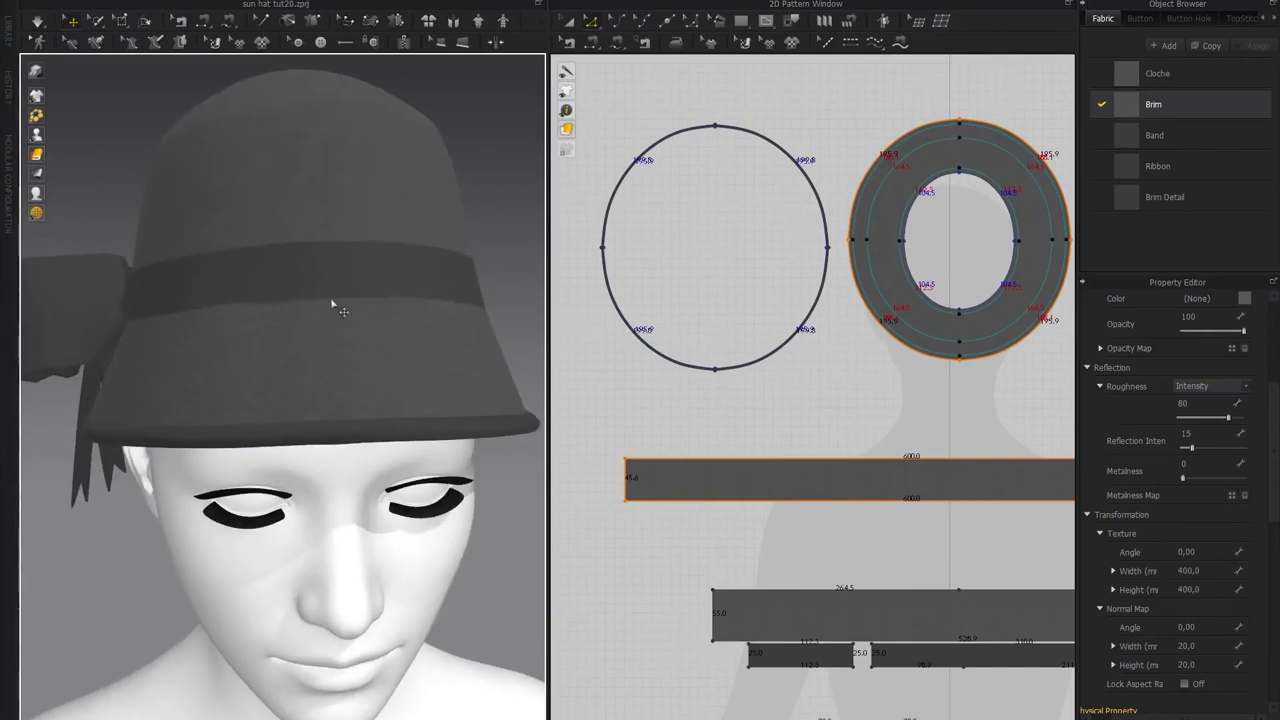
Select both hat band strips and edit their additional rendering thickness
{"action": "left_click", "coordinate": [277, 280]}
{"action": "scroll", "coordinate": [757, 453], "scroll_direction": "down", "scroll_amount": 3}
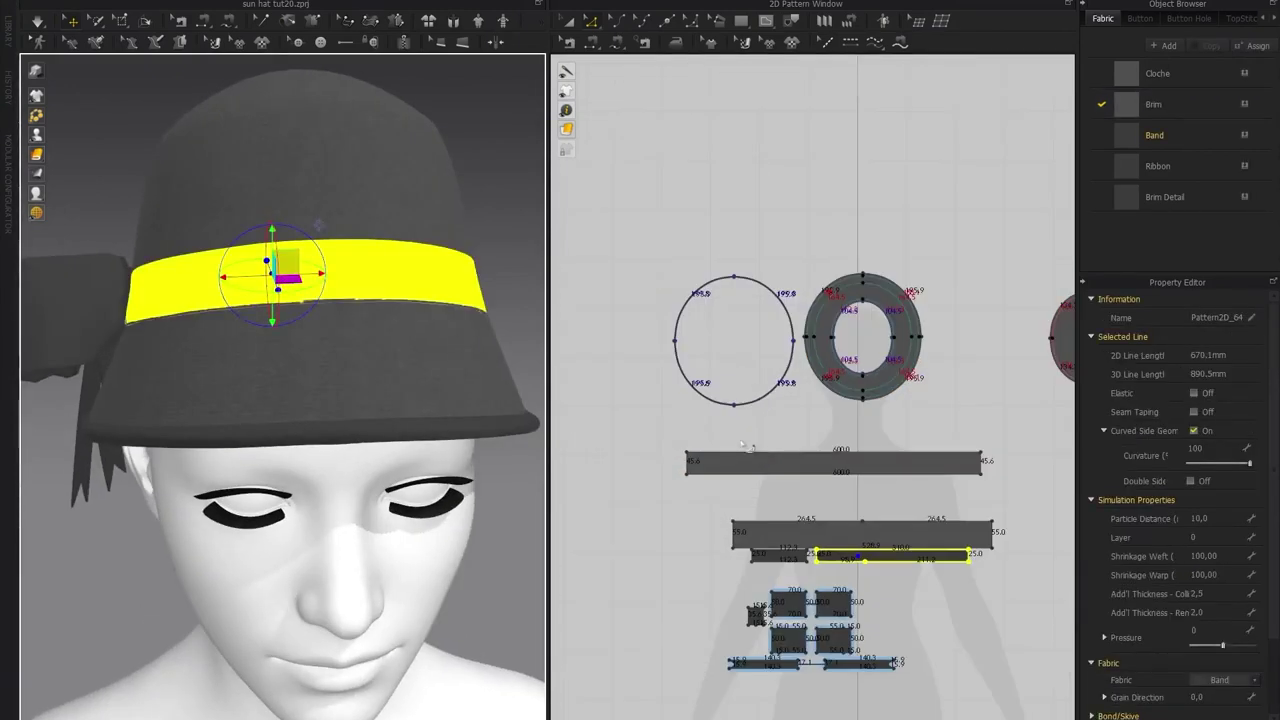
{"action": "right_click_drag", "start_coordinate": [255, 345], "coordinate": [437, 266]}
{"action": "left_click", "coordinate": [437, 266]}
{"action": "scroll", "coordinate": [762, 541], "scroll_direction": "up", "scroll_amount": 5}
{"action": "left_click", "coordinate": [568, 20]}
{"action": "left_click", "coordinate": [775, 528]}
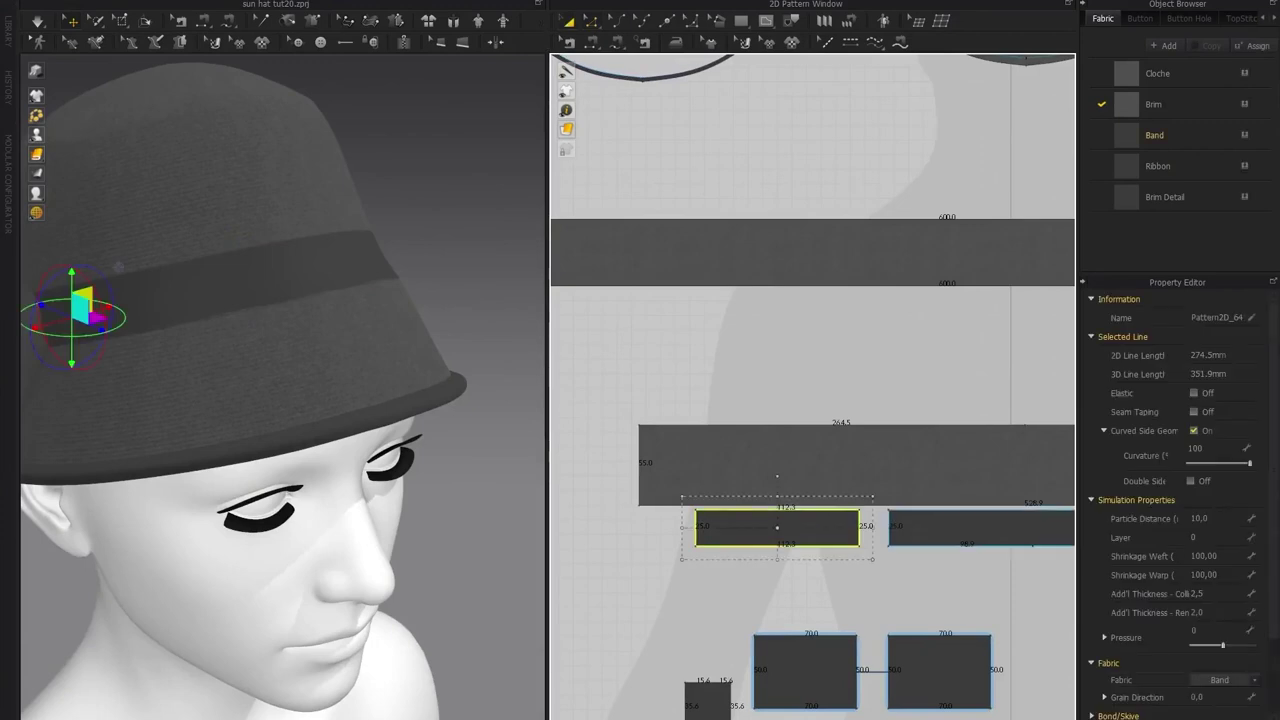
{"action": "double_click", "coordinate": [1220, 611]}
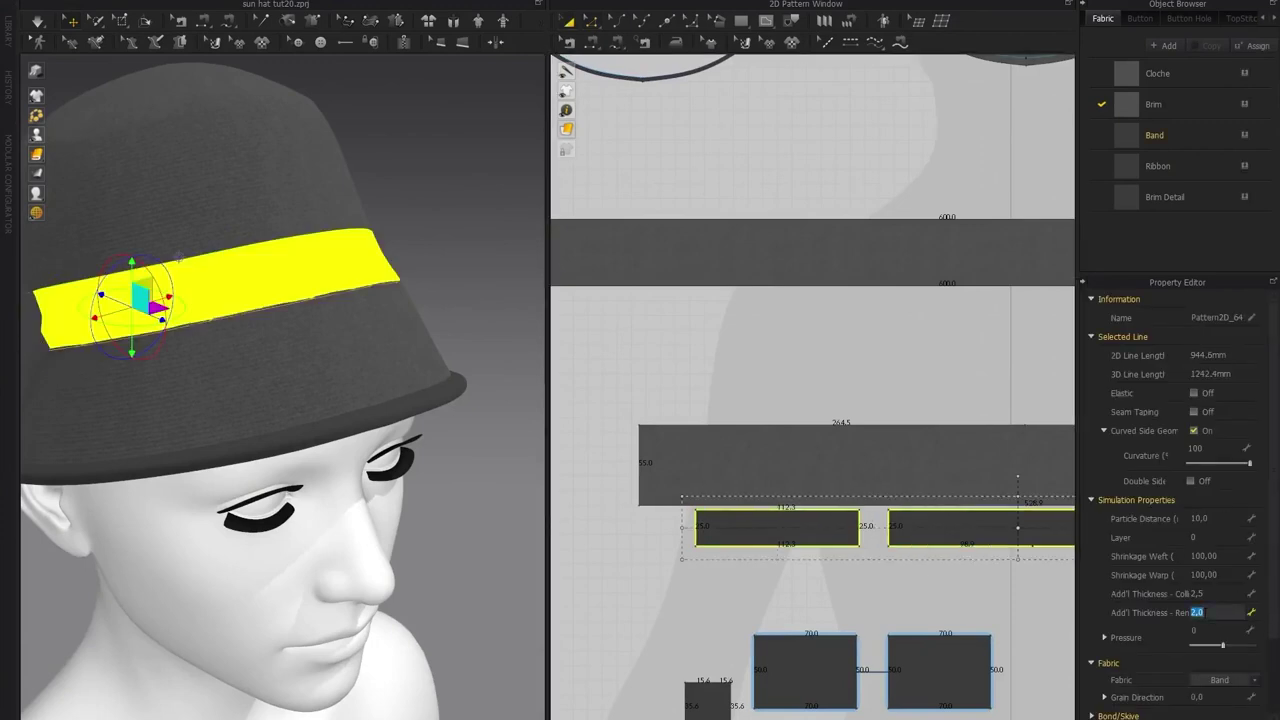
{"action": "key", "text": "Return"}
Examine the band's edge against the textured brim up close, and look over the whole hat
{"action": "scroll", "coordinate": [408, 296], "scroll_direction": "up", "scroll_amount": 2}
{"action": "left_click", "coordinate": [435, 264]}
{"action": "right_click_drag", "start_coordinate": [435, 264], "coordinate": [271, 305]}
{"action": "scroll", "coordinate": [285, 310], "scroll_direction": "up", "scroll_amount": 5}
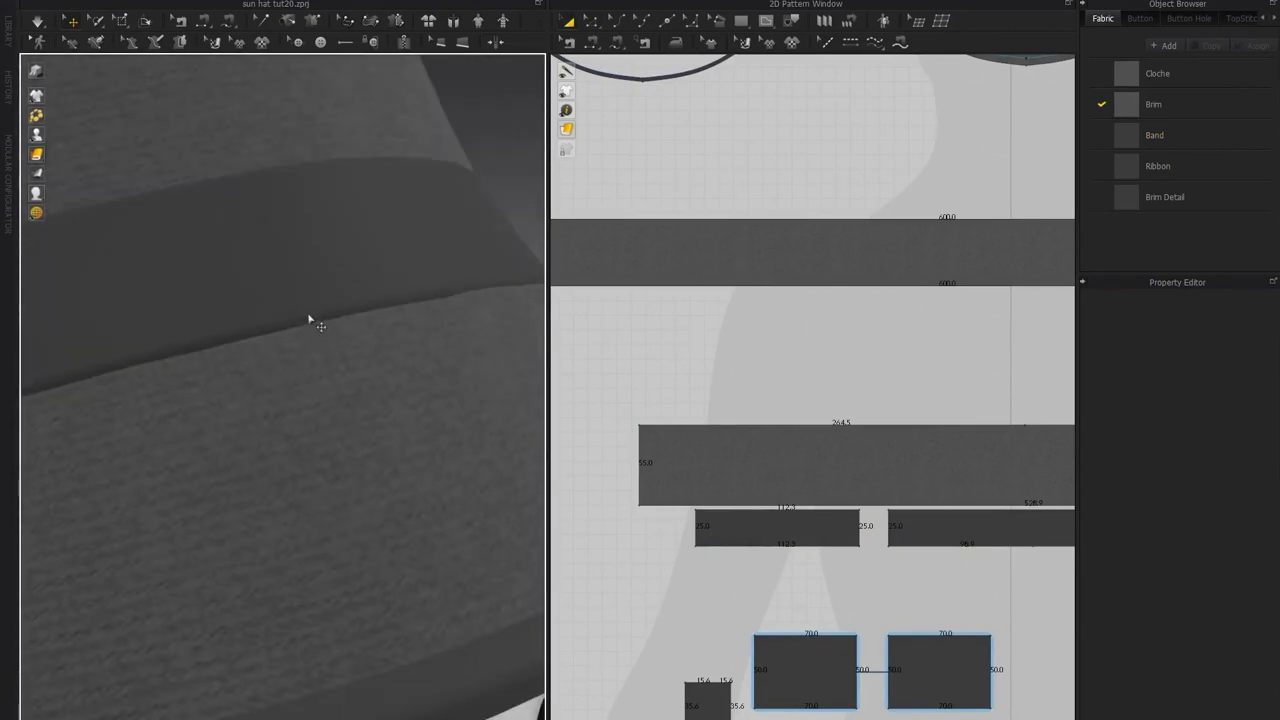
{"action": "scroll", "coordinate": [309, 322], "scroll_direction": "down", "scroll_amount": 5}
{"action": "right_click_drag", "start_coordinate": [171, 340], "coordinate": [285, 355]}
{"action": "key", "text": "z"}
{"action": "scroll", "coordinate": [285, 365], "scroll_direction": "down", "scroll_amount": 3}
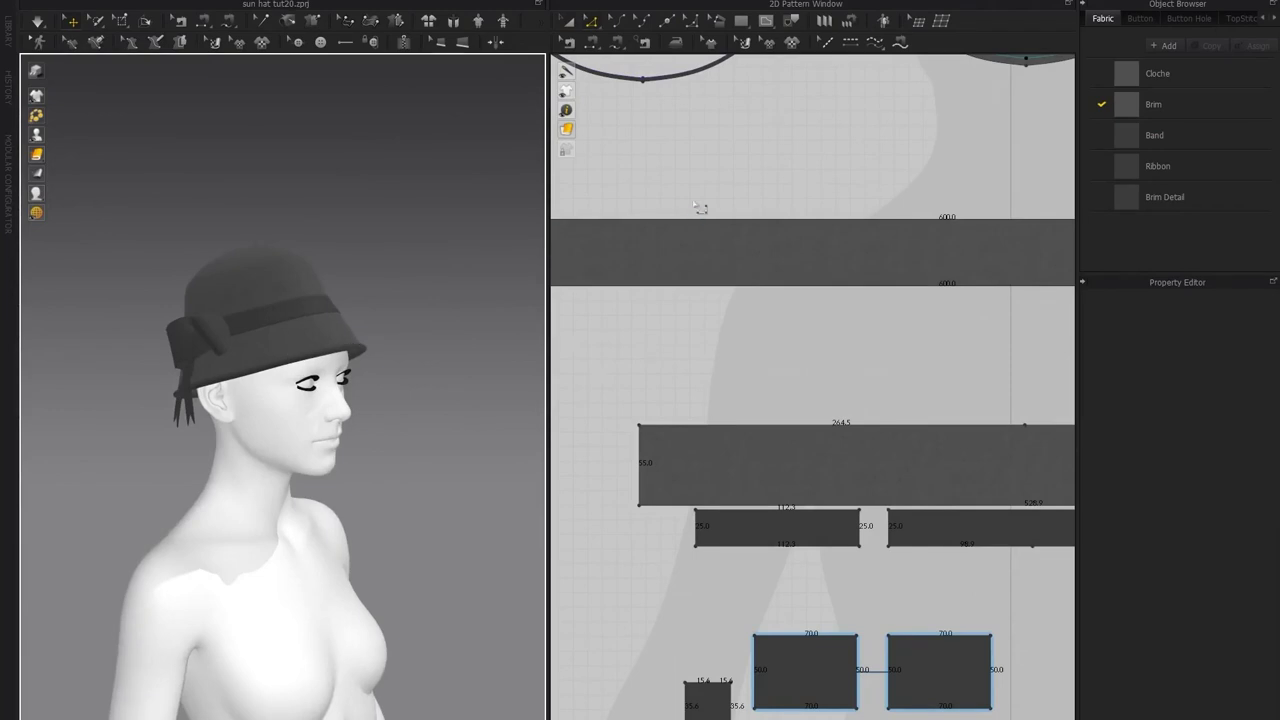
Offset the upper 600 mm edge of the long brim strip as one internal line at 1 mm distance
{"action": "scroll", "coordinate": [700, 220], "scroll_direction": "down", "scroll_amount": 3}
{"action": "left_click", "coordinate": [691, 208]}
{"action": "right_click", "coordinate": [681, 213]}
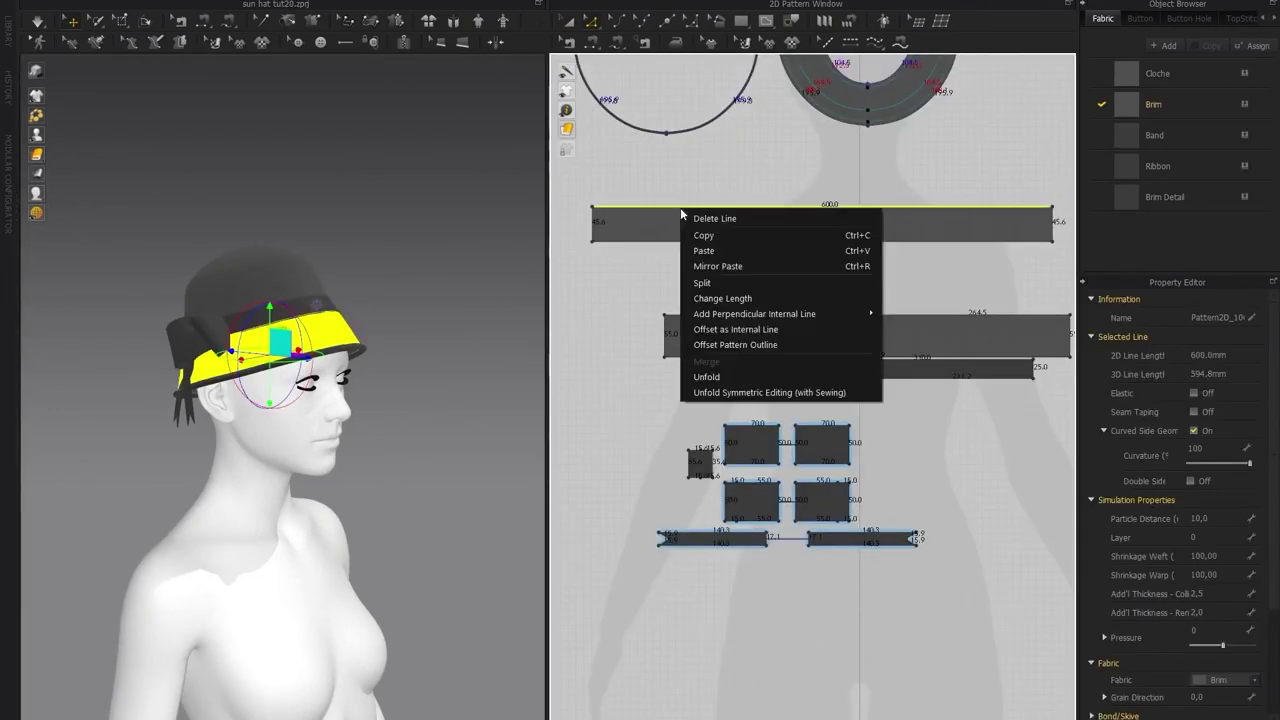
{"action": "left_click", "coordinate": [737, 329]}
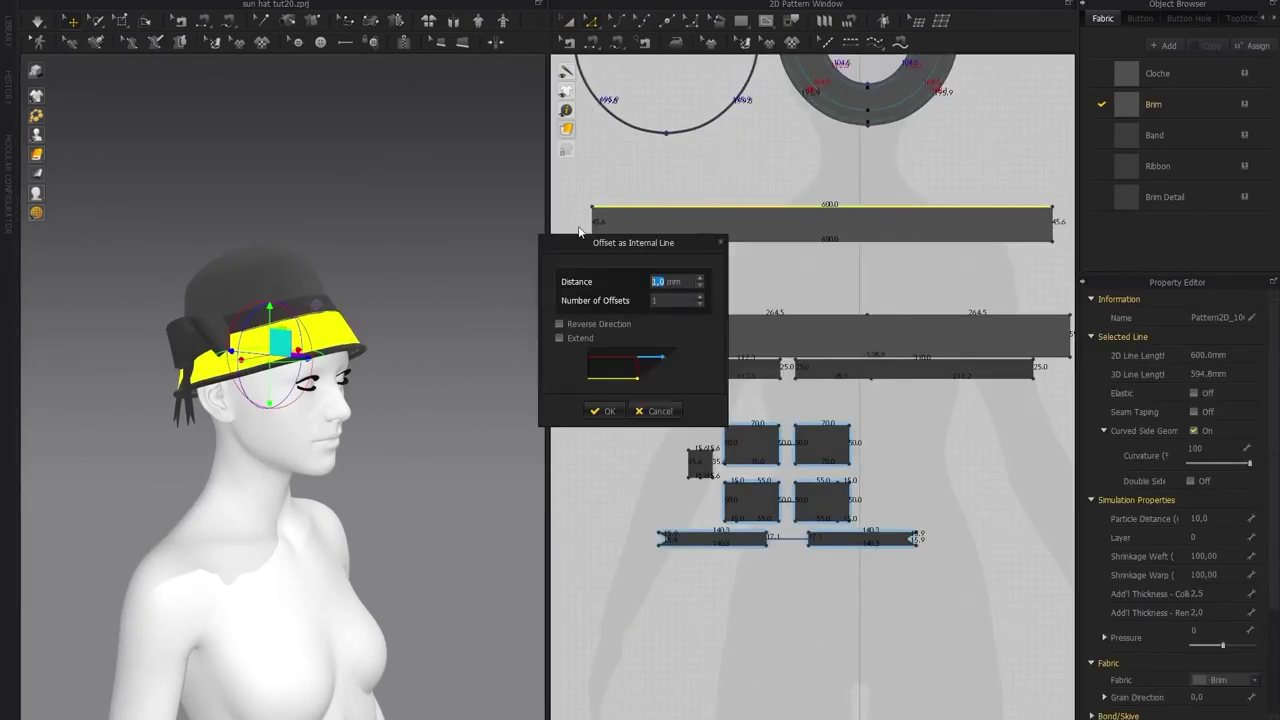
{"action": "left_click", "coordinate": [605, 410]}
{"action": "left_click", "coordinate": [346, 333]}
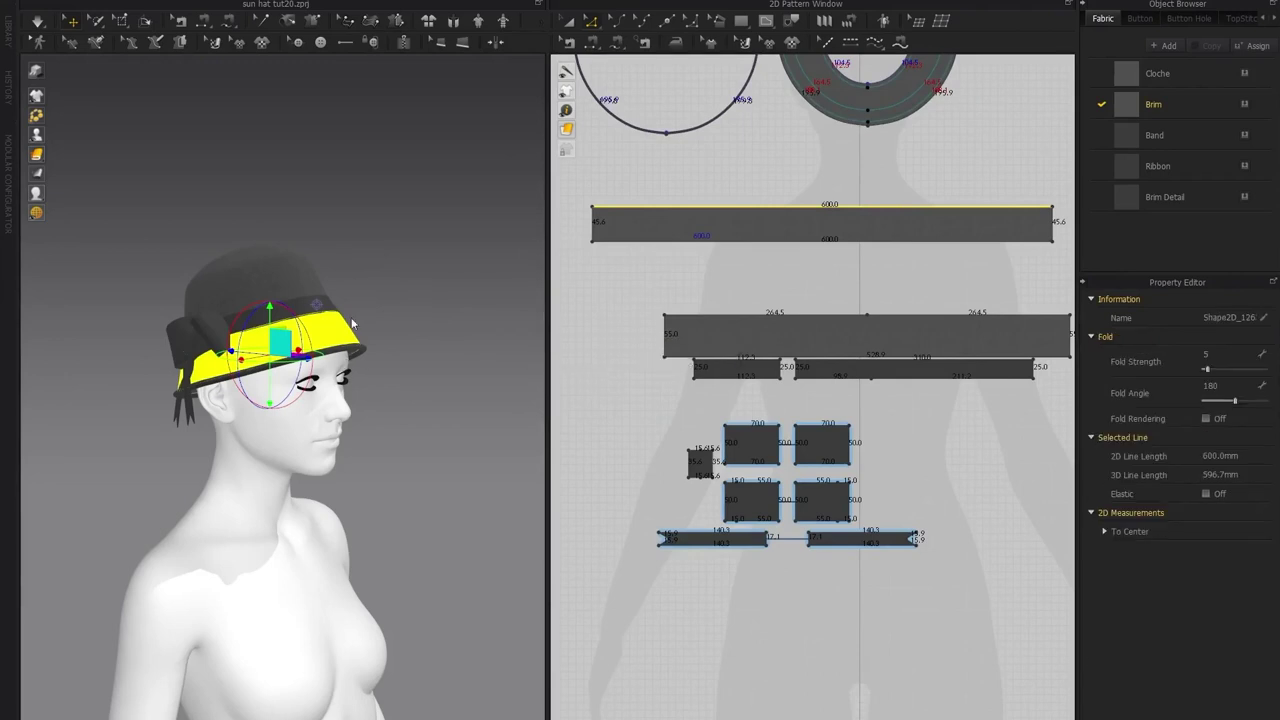
Run the simulation and set the brim strip's offset internal line to a fold angle of 190
{"action": "scroll", "coordinate": [243, 260], "scroll_direction": "up", "scroll_amount": 5}
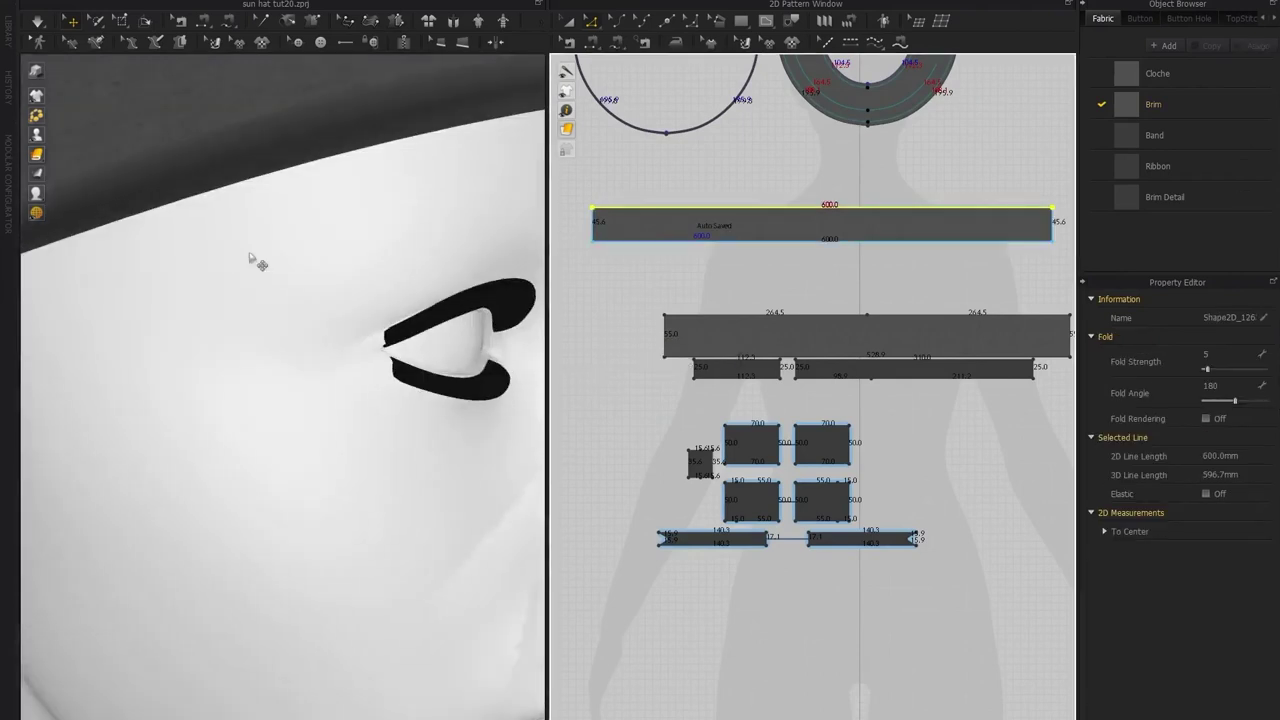
{"action": "scroll", "coordinate": [277, 251], "scroll_direction": "down", "scroll_amount": 4}
{"action": "right_click_drag", "start_coordinate": [277, 251], "coordinate": [455, 238]}
{"action": "key", "text": "space"}
{"action": "left_click_drag", "start_coordinate": [1237, 403], "coordinate": [1236, 404]}
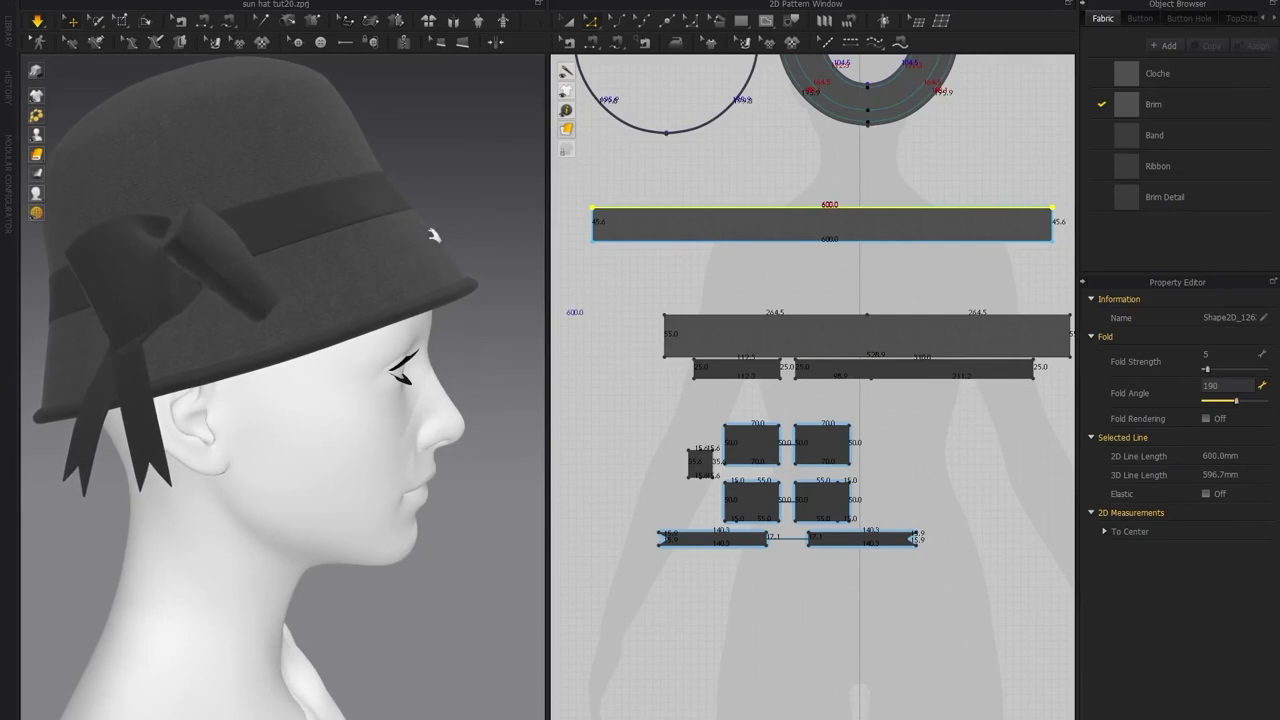
Inspect the folded brim edge and toggle fold rendering for the long brim strip's offset internal line
{"action": "right_click_drag", "start_coordinate": [417, 213], "coordinate": [403, 257]}
{"action": "right_click_drag", "start_coordinate": [462, 337], "coordinate": [350, 268]}
{"action": "scroll", "coordinate": [352, 272], "scroll_direction": "up", "scroll_amount": 4}
{"action": "left_click", "coordinate": [1206, 419]}
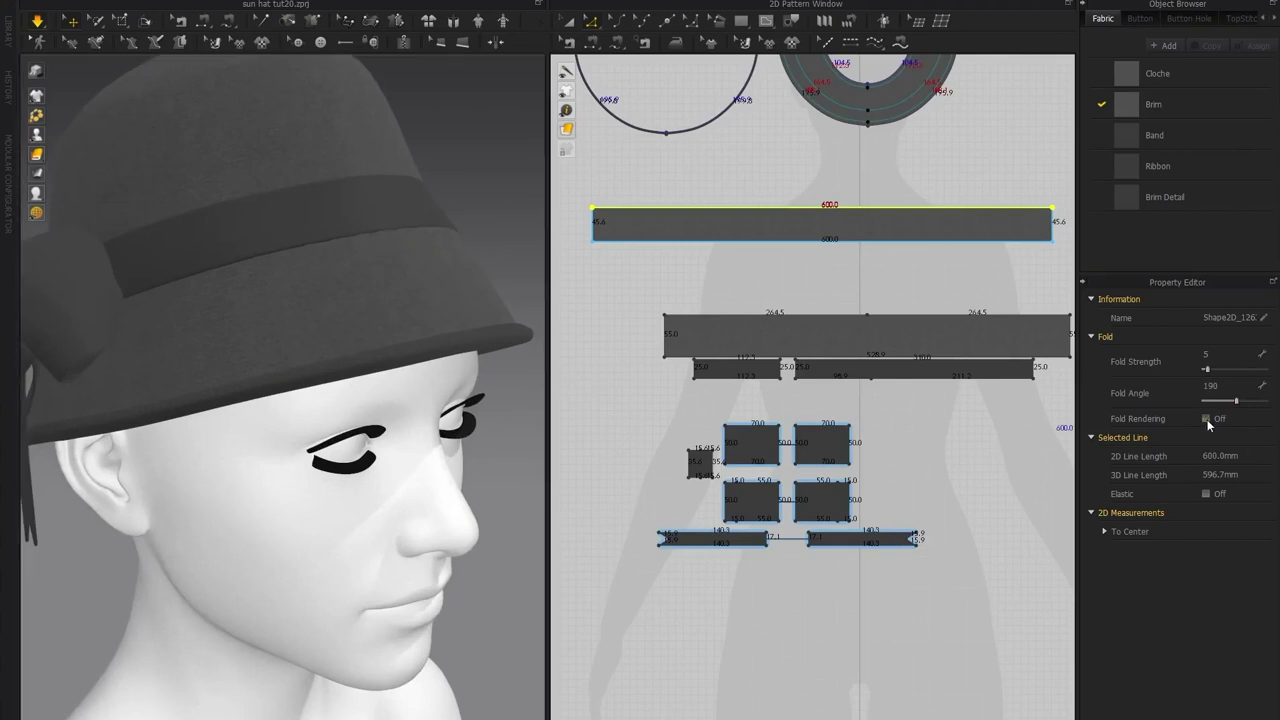
{"action": "right_click_drag", "start_coordinate": [406, 266], "coordinate": [355, 282]}
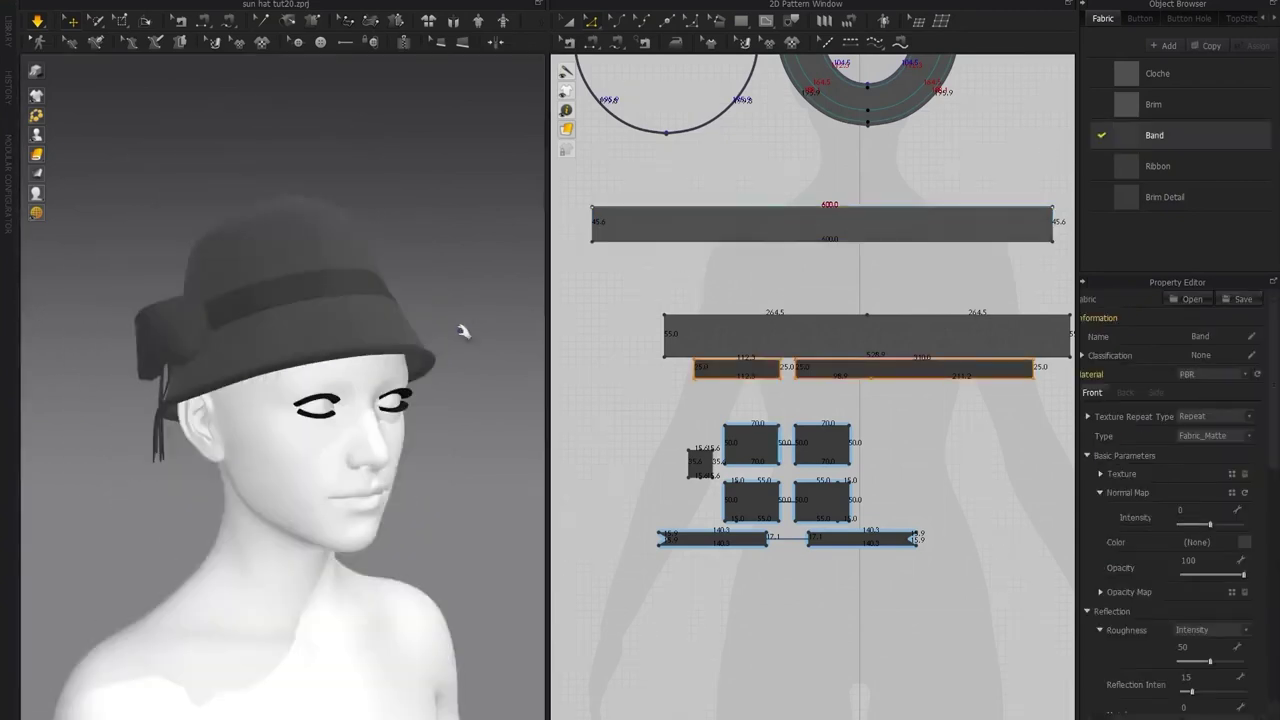
Load Ribbon Material Normal.jpg as the normal map of the Band fabric
{"action": "scroll", "coordinate": [456, 344], "scroll_direction": "up", "scroll_amount": 3}
{"action": "right_click_drag", "start_coordinate": [332, 317], "coordinate": [289, 309]}
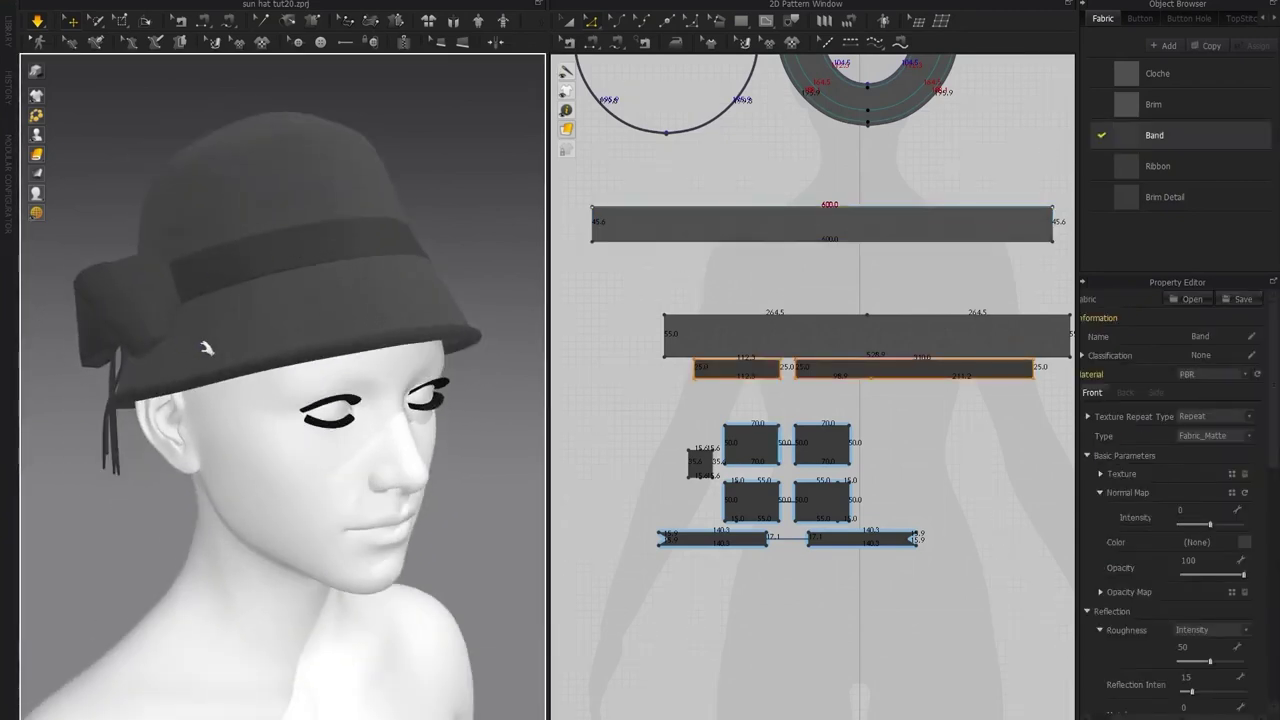
{"action": "right_click_drag", "start_coordinate": [188, 342], "coordinate": [218, 348]}
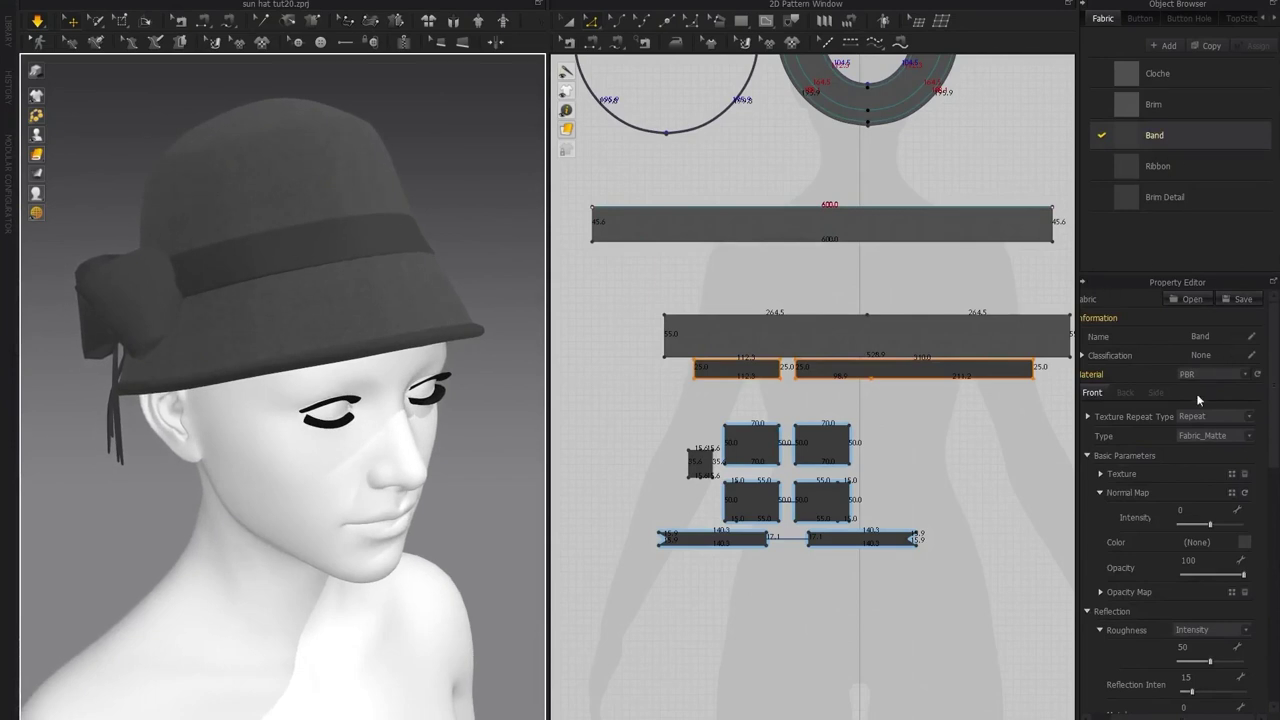
{"action": "left_click", "coordinate": [1230, 493]}
{"action": "left_click", "coordinate": [301, 87]}
{"action": "left_click", "coordinate": [526, 309]}
{"action": "scroll", "coordinate": [376, 289], "scroll_direction": "up", "scroll_amount": 5}
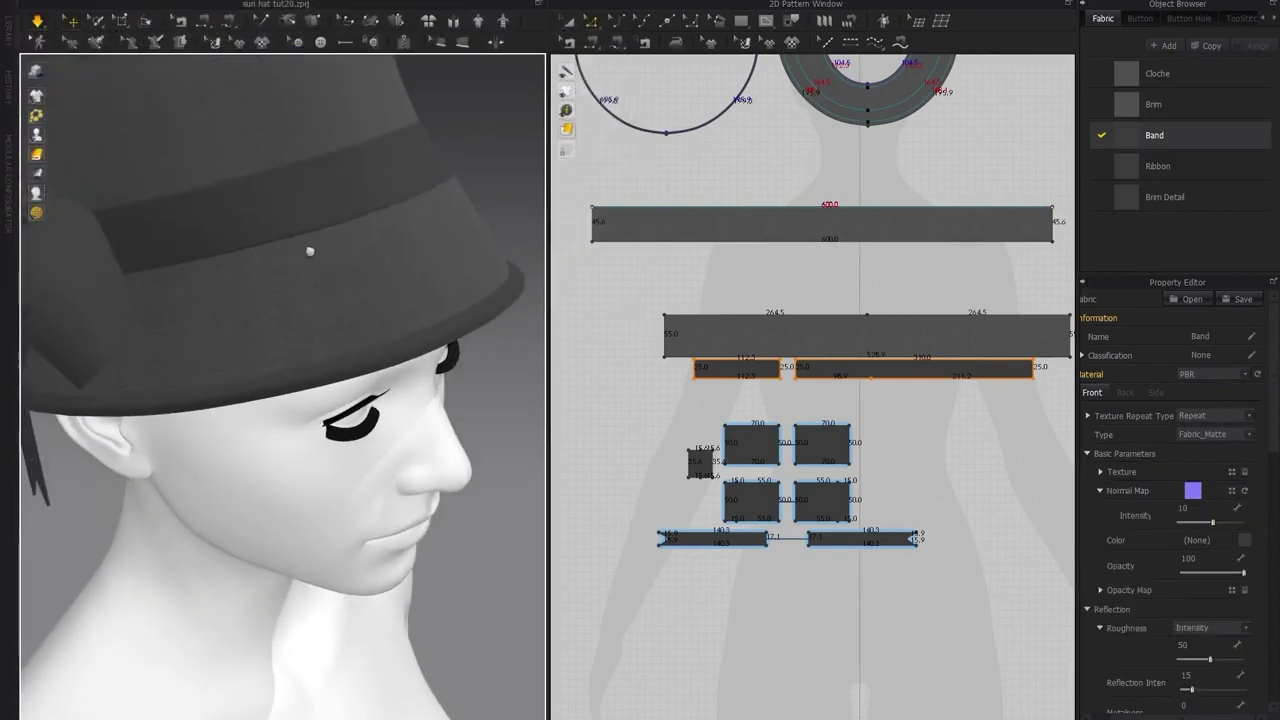
Set the Band fabric's normal map intensity to 100 and its normal map width and height to 20 mm
{"action": "left_click_drag", "start_coordinate": [1212, 527], "coordinate": [1242, 527]}
{"action": "scroll", "coordinate": [1108, 518], "scroll_direction": "down", "scroll_amount": 4}
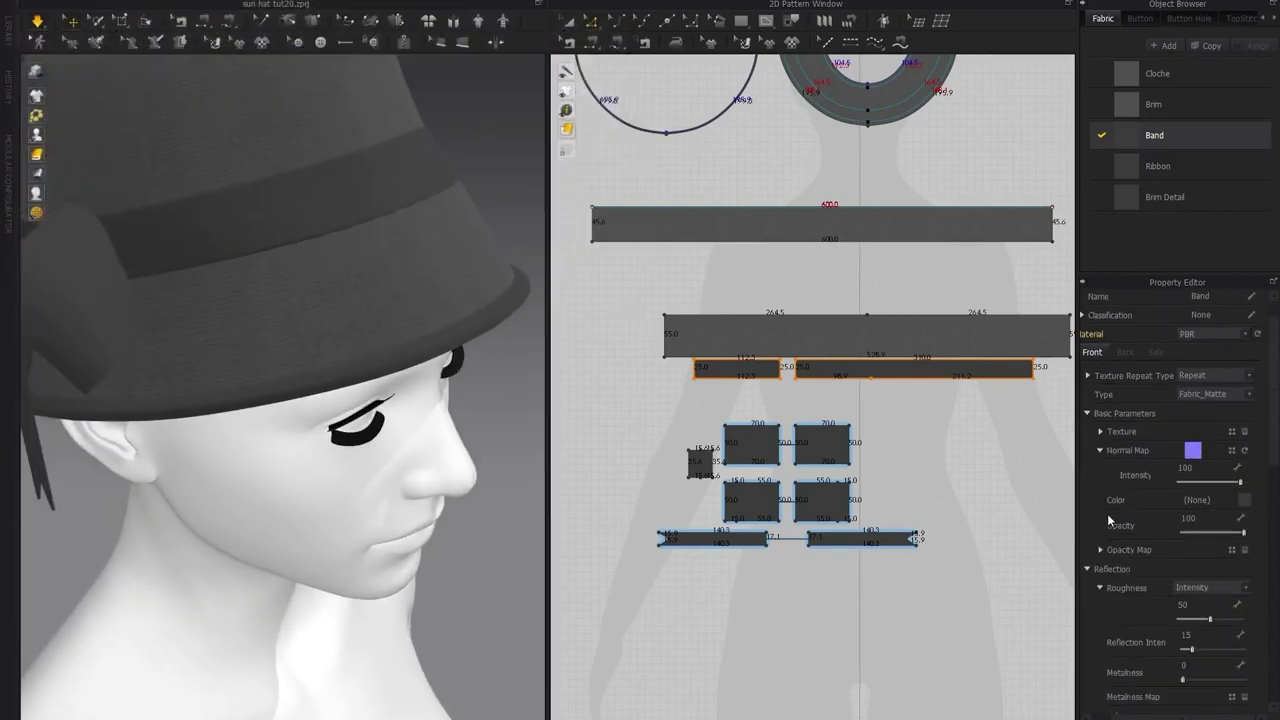
{"action": "left_click", "coordinate": [1200, 651]}
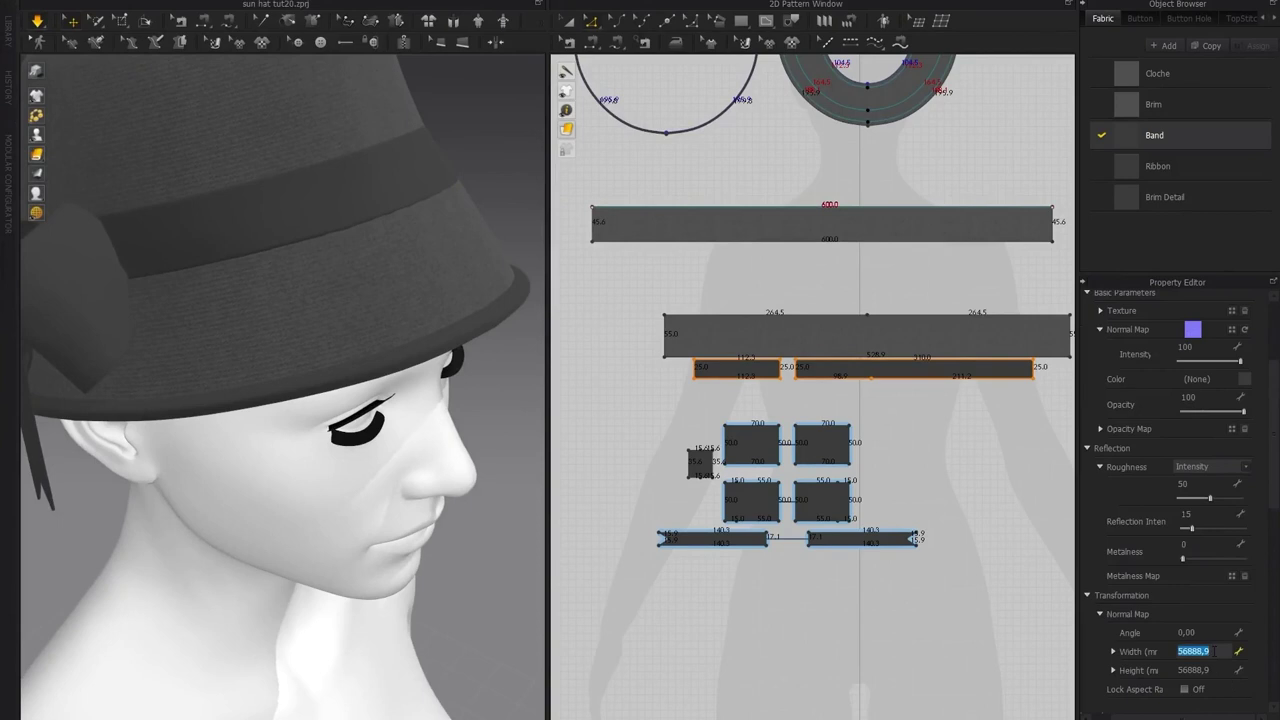
{"action": "left_click", "coordinate": [1227, 668]}
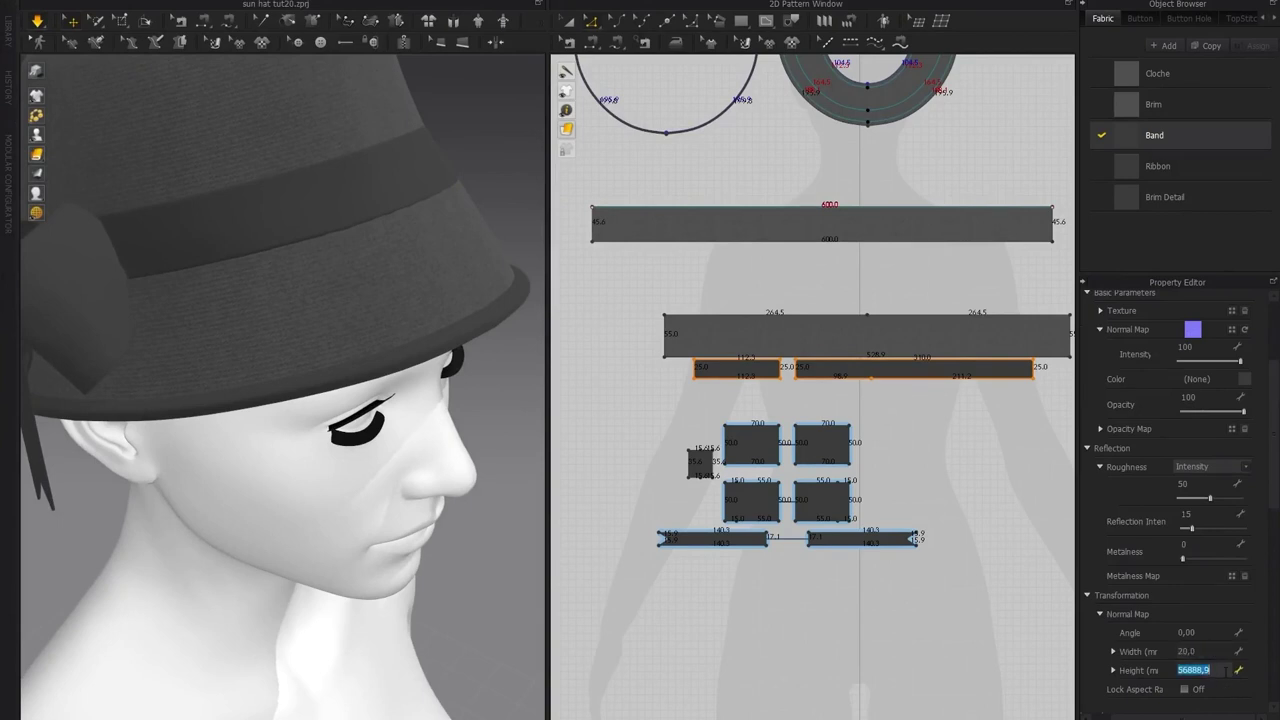
{"action": "left_click", "coordinate": [1093, 652]}
{"action": "scroll", "coordinate": [352, 355], "scroll_direction": "up", "scroll_amount": 5}
{"action": "scroll", "coordinate": [309, 314], "scroll_direction": "down", "scroll_amount": 2}
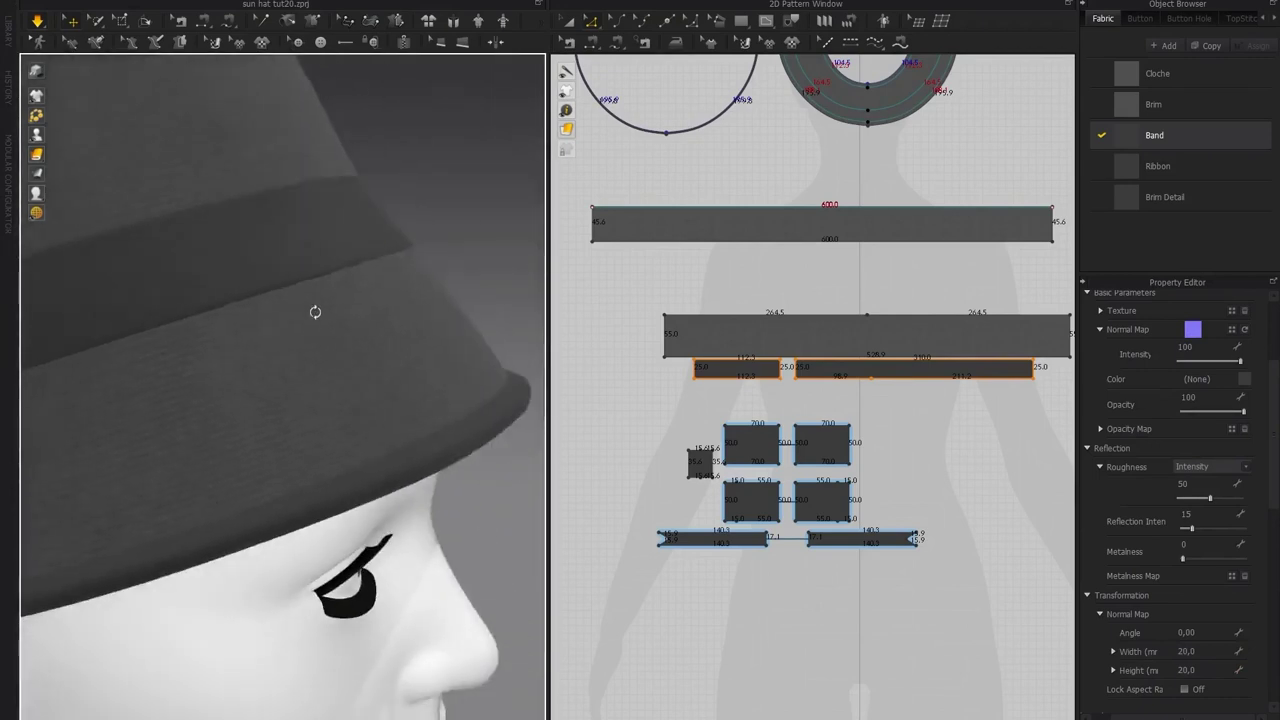
{"action": "scroll", "coordinate": [256, 307], "scroll_direction": "up", "scroll_amount": 3}
{"action": "scroll", "coordinate": [256, 307], "scroll_direction": "down", "scroll_amount": 6}
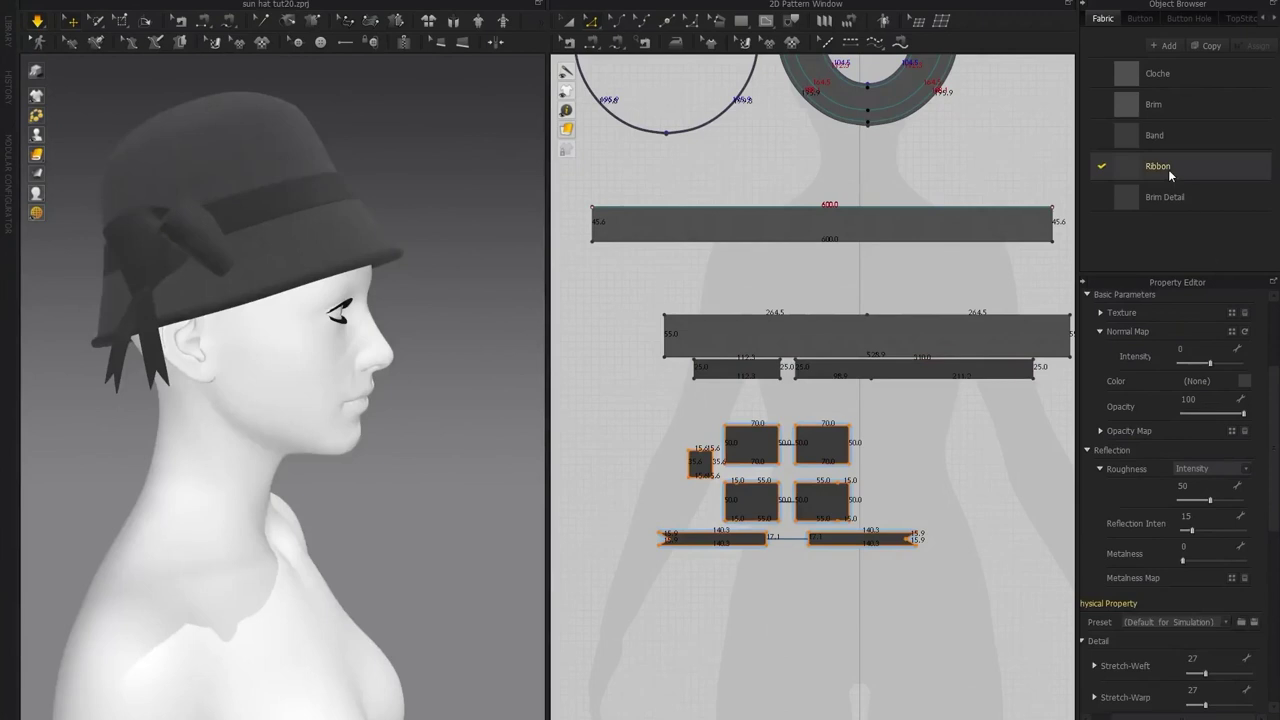
Load Ribbon Material Normal.jpg as the normal map of the Ribbon fabric
{"action": "left_click", "coordinate": [1168, 172]}
{"action": "left_click", "coordinate": [1231, 331]}
{"action": "double_click", "coordinate": [300, 85]}
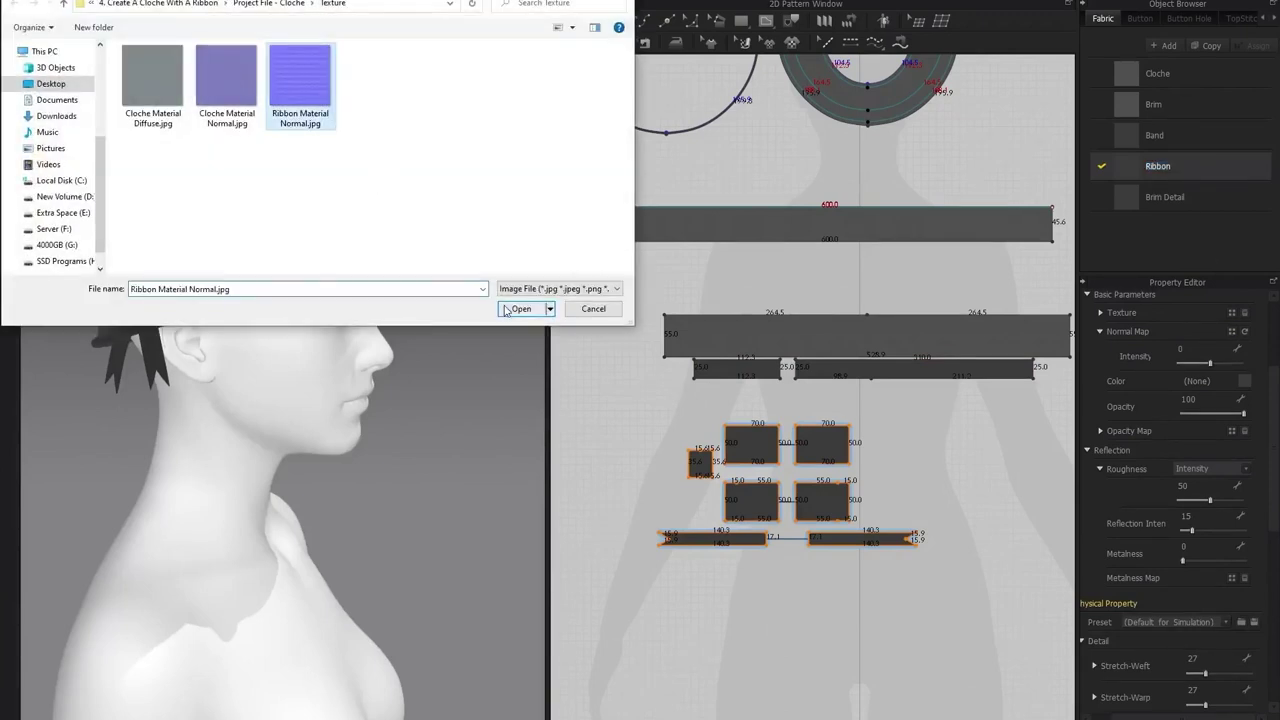
{"action": "scroll", "coordinate": [343, 297], "scroll_direction": "up", "scroll_amount": 8}
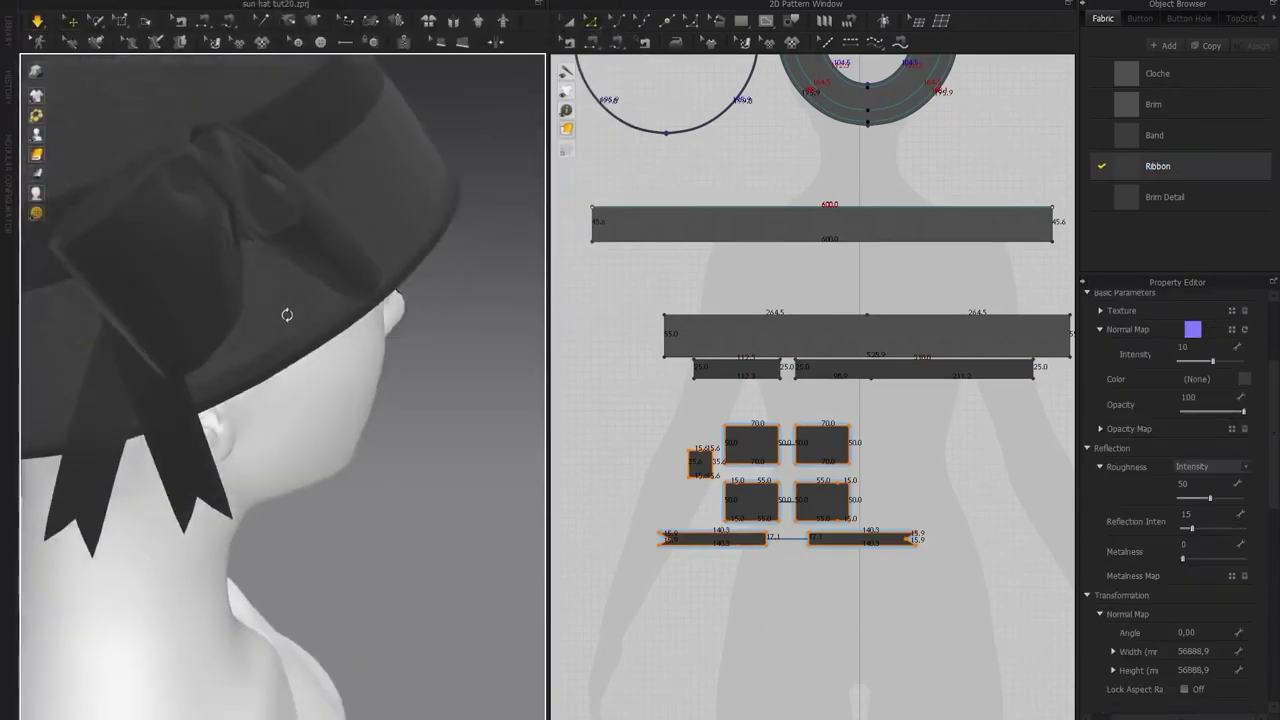
Set the Ribbon fabric's normal map intensity to 100 and its normal map width and height to 20 mm
{"action": "left_click_drag", "start_coordinate": [1205, 362], "coordinate": [1241, 361]}
{"action": "left_click", "coordinate": [1193, 651]}
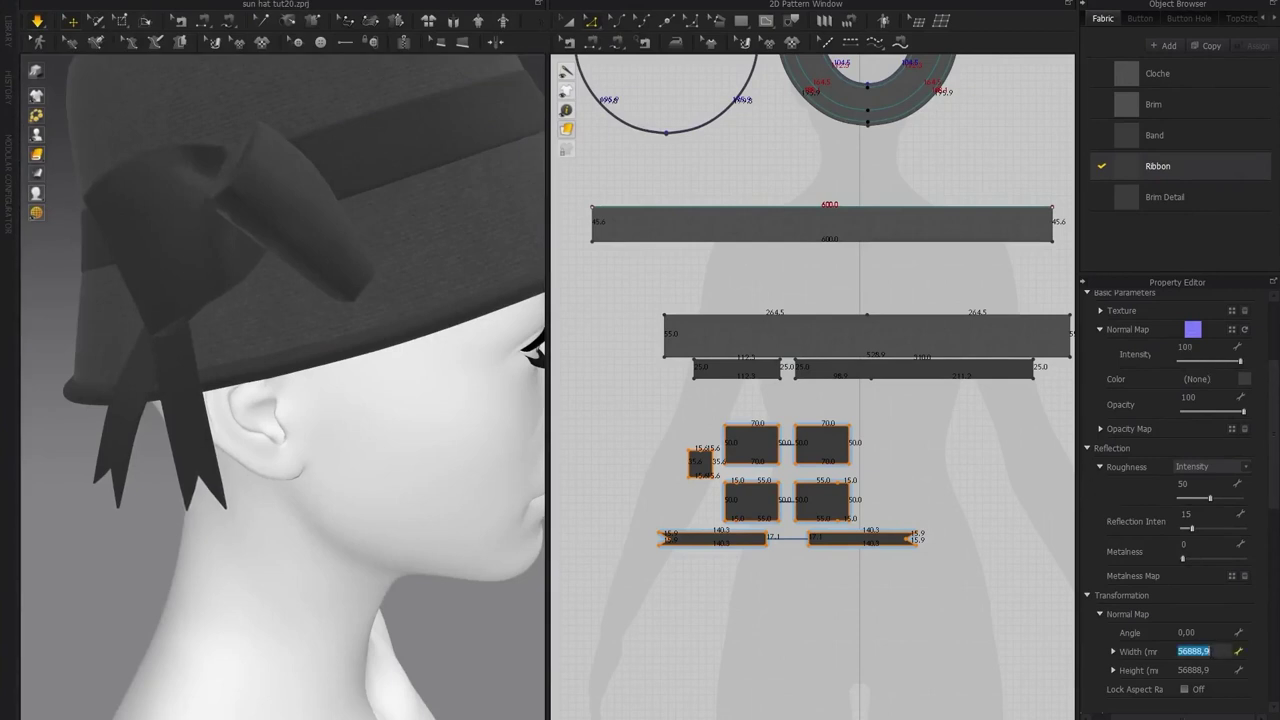
{"action": "type", "text": "20"}
{"action": "left_click", "coordinate": [1215, 668]}
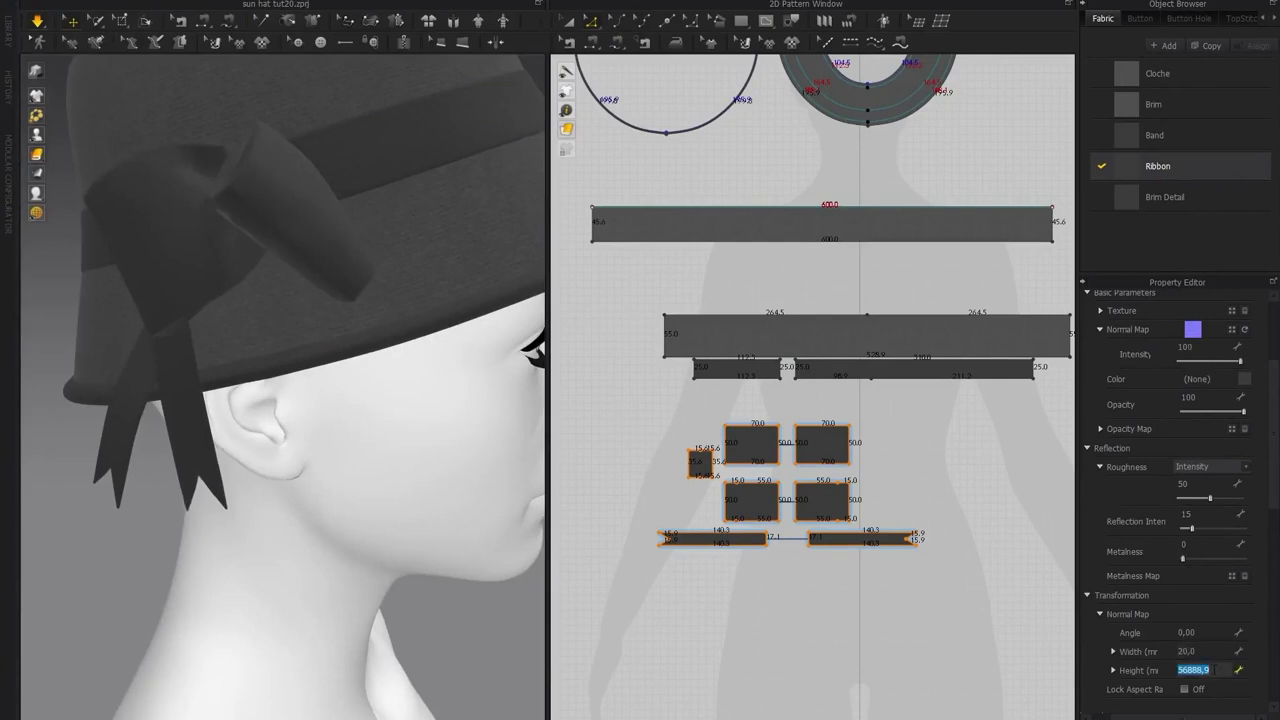
{"action": "type", "text": "20"}
{"action": "key", "text": "Return"}
{"action": "right_click_drag", "start_coordinate": [275, 235], "coordinate": [389, 301]}
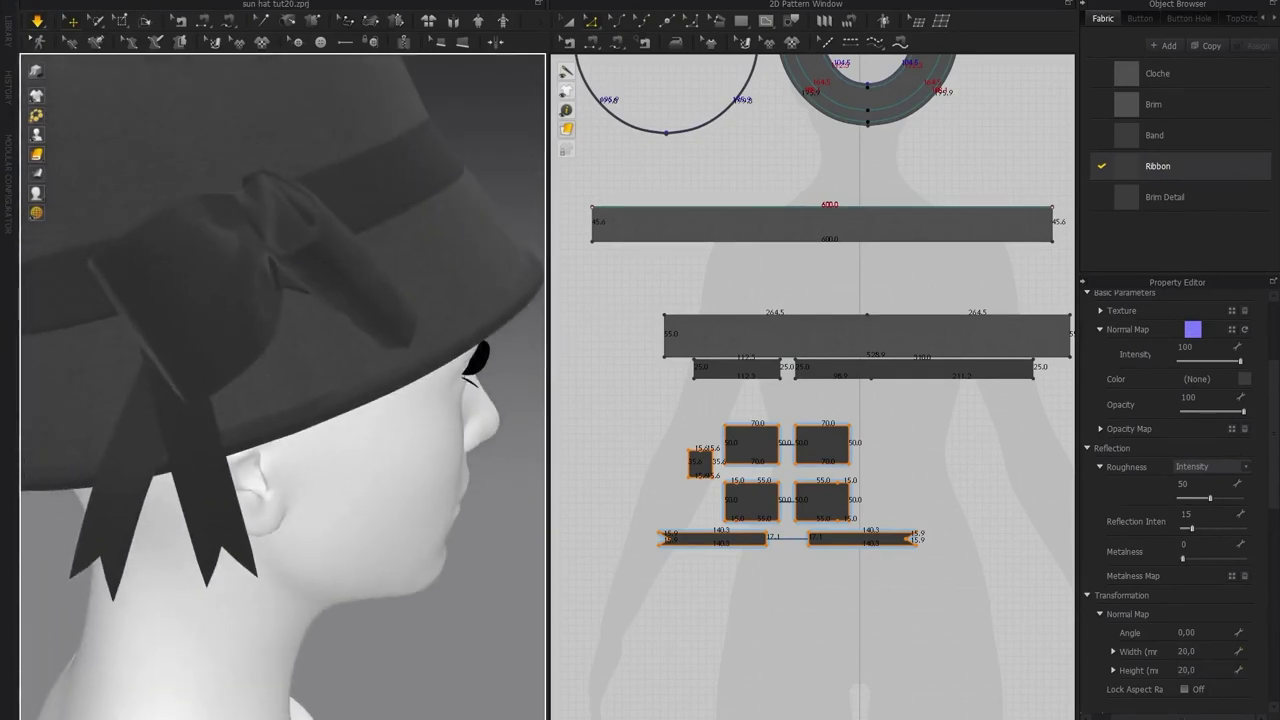
Raise the Ribbon fabric's roughness intensity to 89 and check the bow and hat on the avatar
{"action": "left_click_drag", "start_coordinate": [1210, 497], "coordinate": [1235, 500]}
{"action": "right_click_drag", "start_coordinate": [503, 286], "coordinate": [236, 338]}
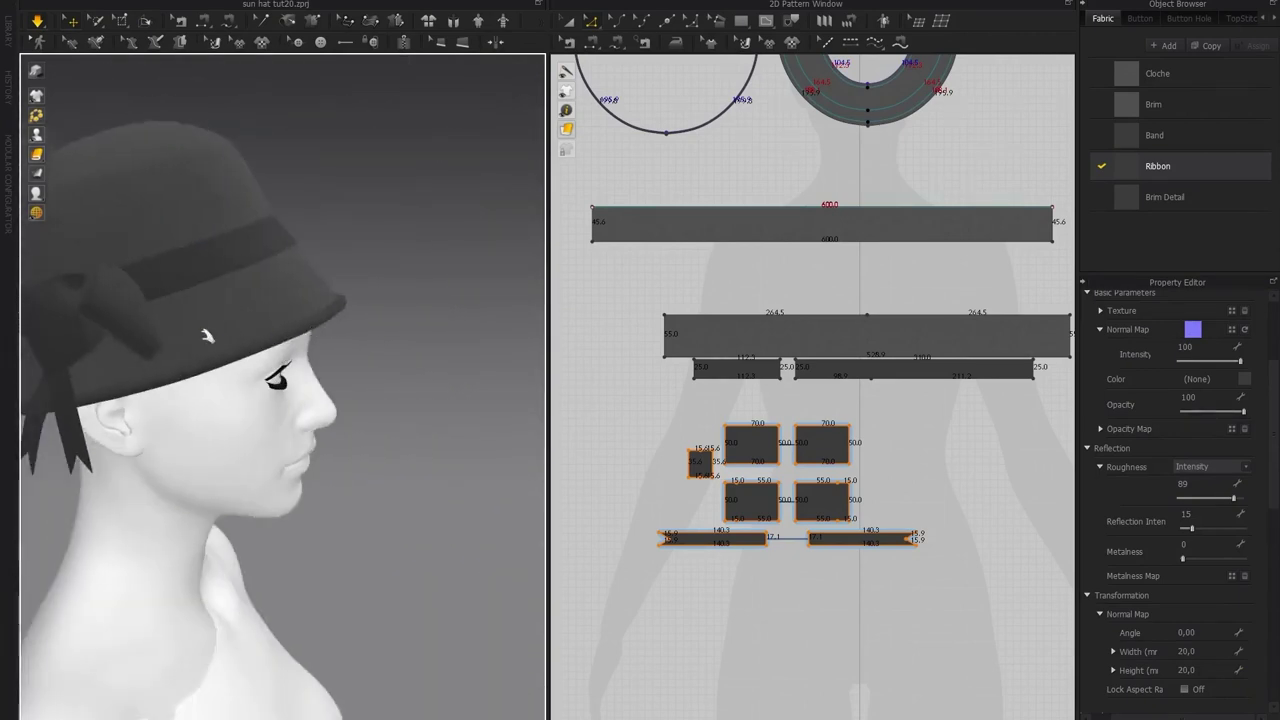
{"action": "middle_click_drag", "start_coordinate": [236, 338], "coordinate": [372, 345]}
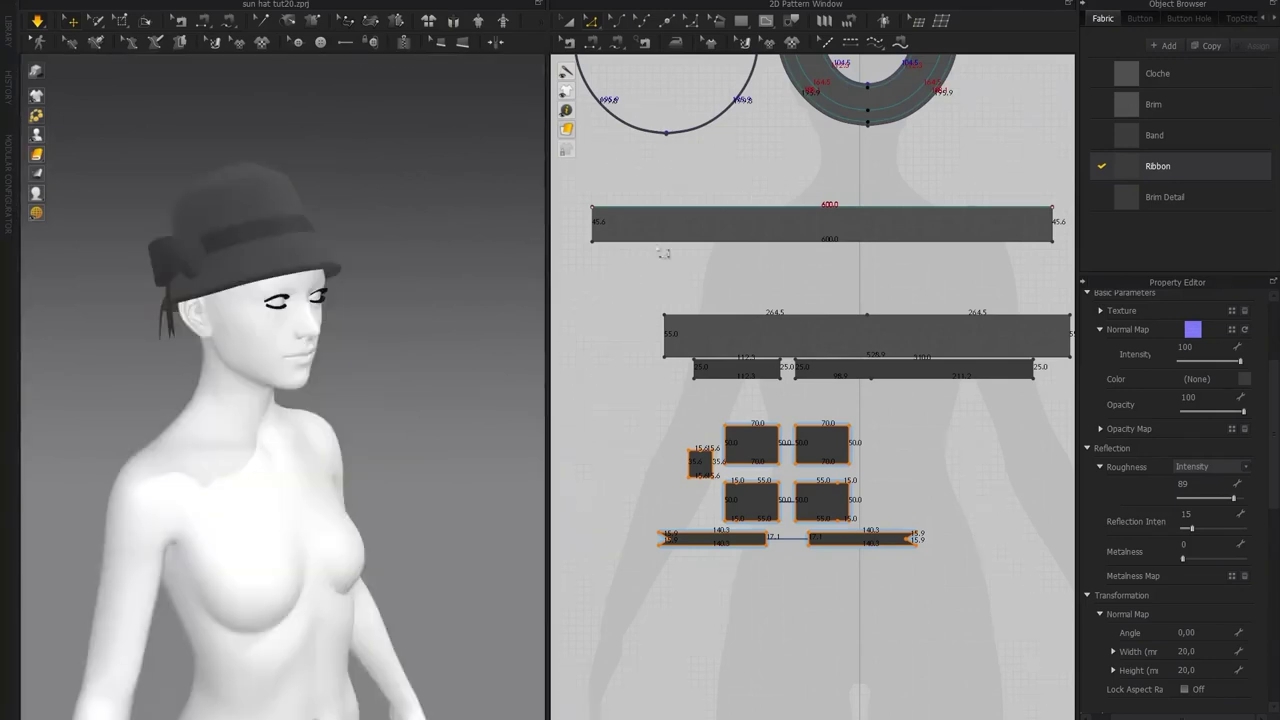
{"action": "middle_click_drag", "start_coordinate": [330, 200], "coordinate": [269, 260]}
{"action": "scroll", "coordinate": [385, 204], "scroll_direction": "up", "scroll_amount": 3}
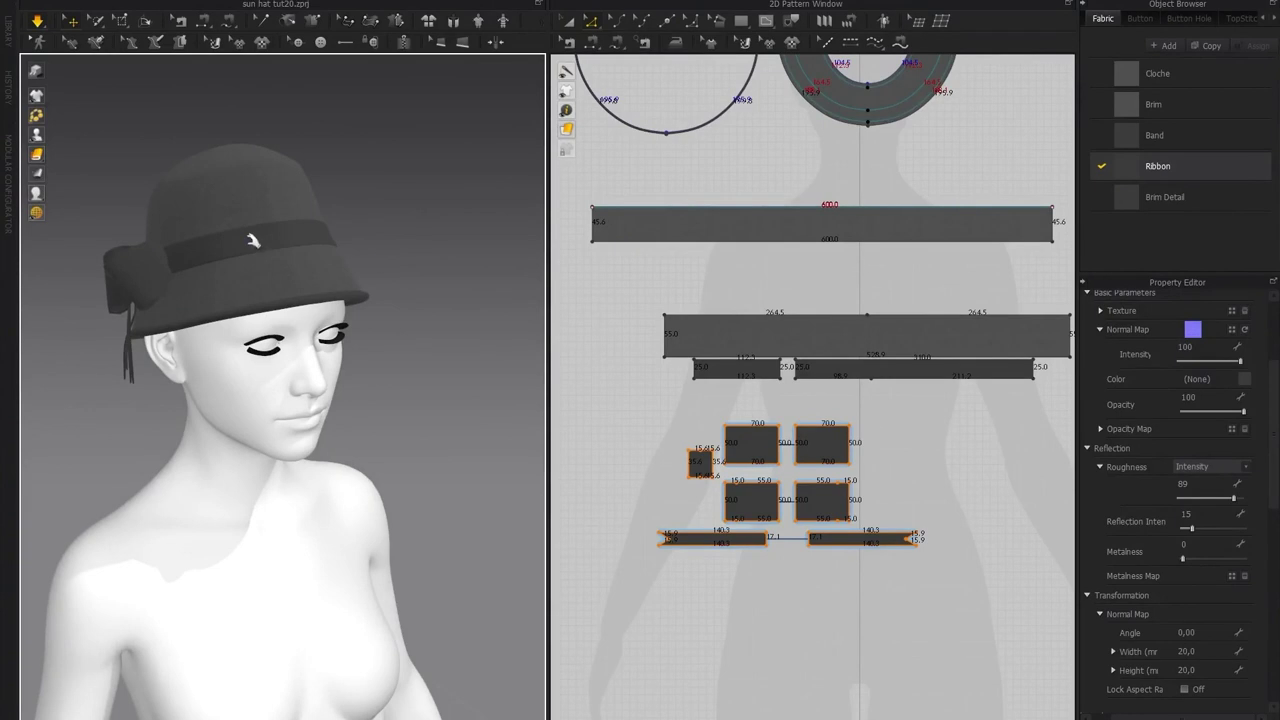
Add segment topstitches along the upper and lower edges of both hat band strips
{"action": "left_click", "coordinate": [253, 241]}
{"action": "left_click", "coordinate": [418, 204]}
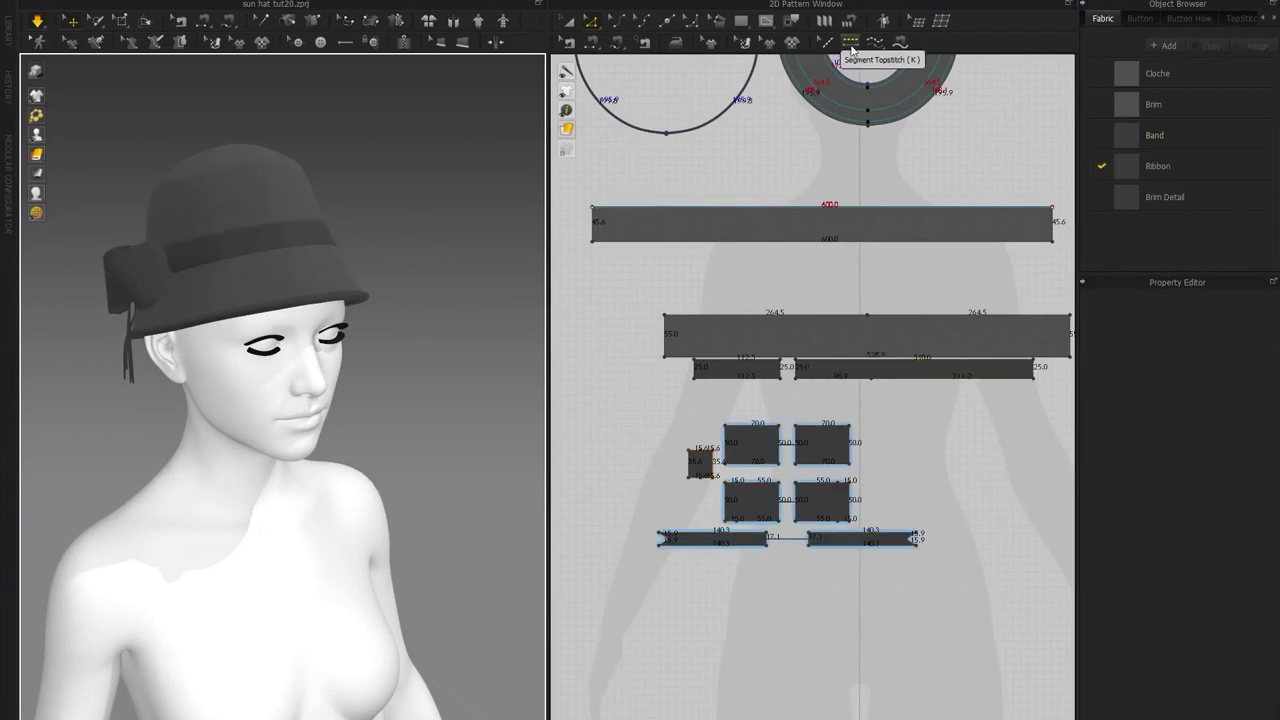
{"action": "left_click", "coordinate": [851, 49]}
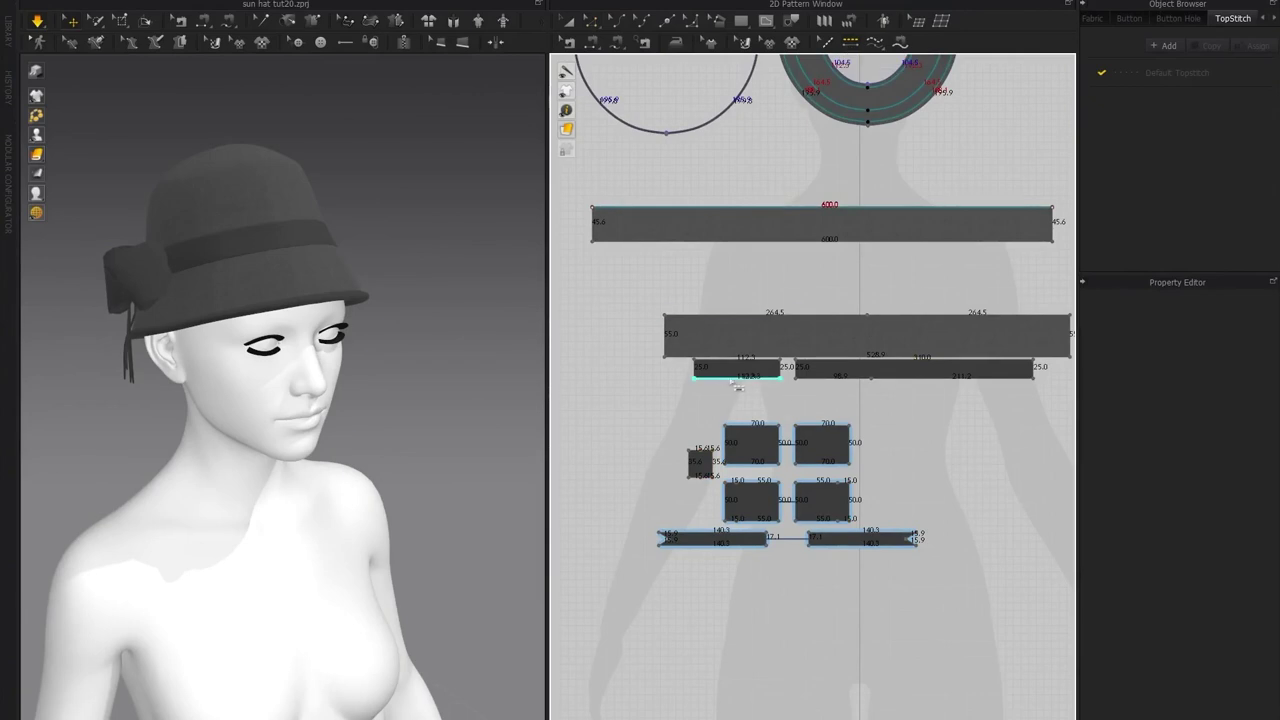
{"action": "left_click", "coordinate": [850, 380]}
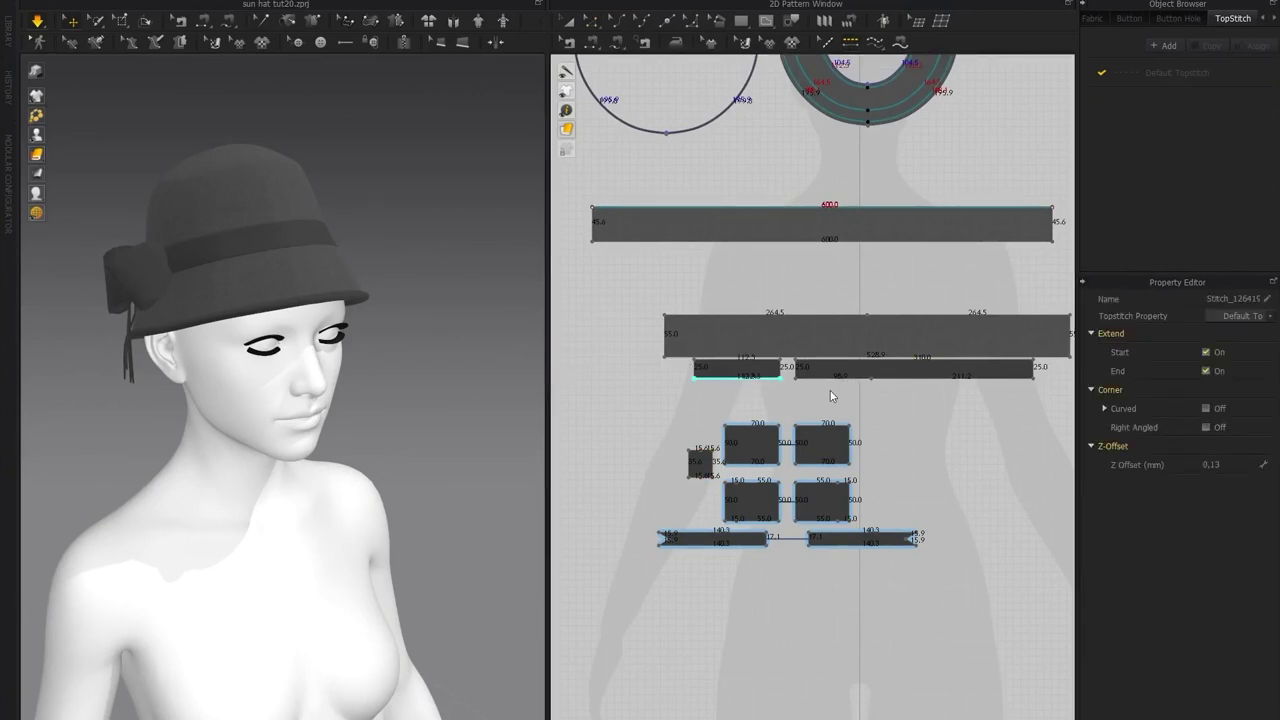
{"action": "left_click", "coordinate": [841, 387]}
{"action": "left_click", "coordinate": [914, 386]}
{"action": "left_click", "coordinate": [910, 368]}
{"action": "left_click", "coordinate": [744, 372]}
{"action": "scroll", "coordinate": [263, 283], "scroll_direction": "up", "scroll_amount": 6}
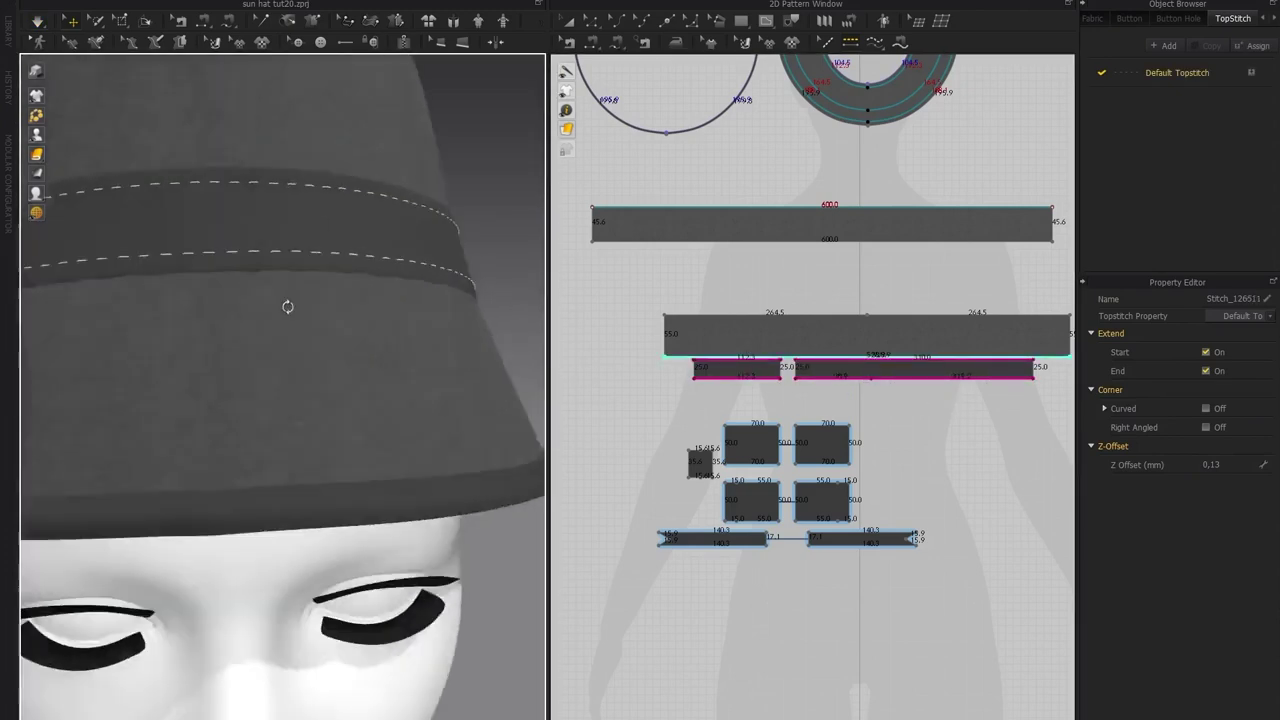
{"action": "scroll", "coordinate": [262, 305], "scroll_direction": "down", "scroll_amount": 5}
{"action": "right_click_drag", "start_coordinate": [258, 296], "coordinate": [409, 304]}
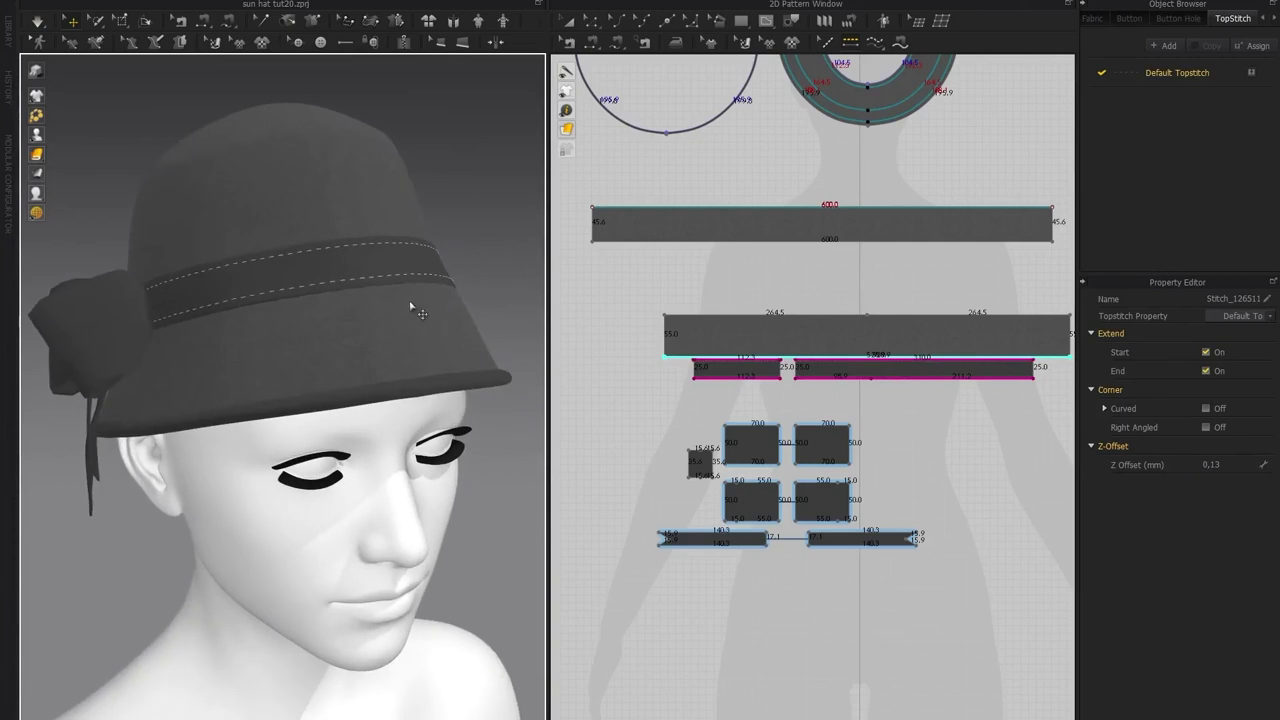
Change the default topstitch's shape to Overlock and its colour to a medium grey, #6C6C6C
{"action": "left_click", "coordinate": [1175, 76]}
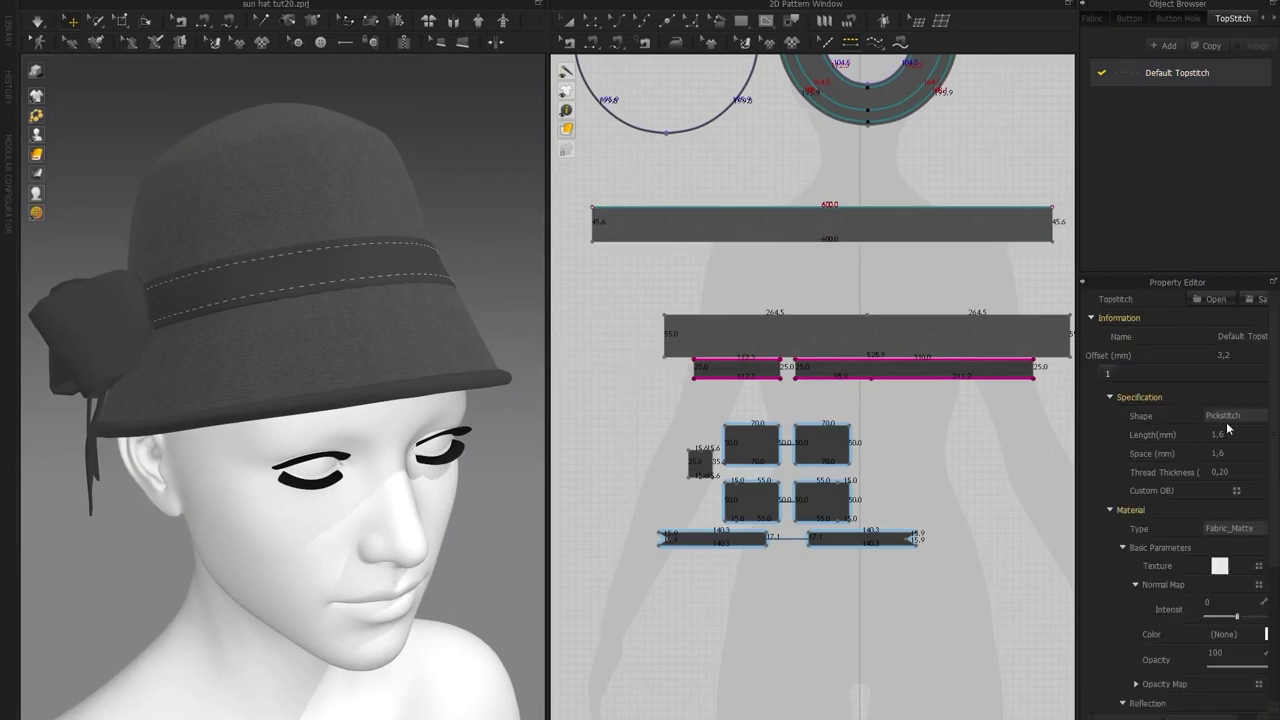
{"action": "left_click", "coordinate": [1255, 415]}
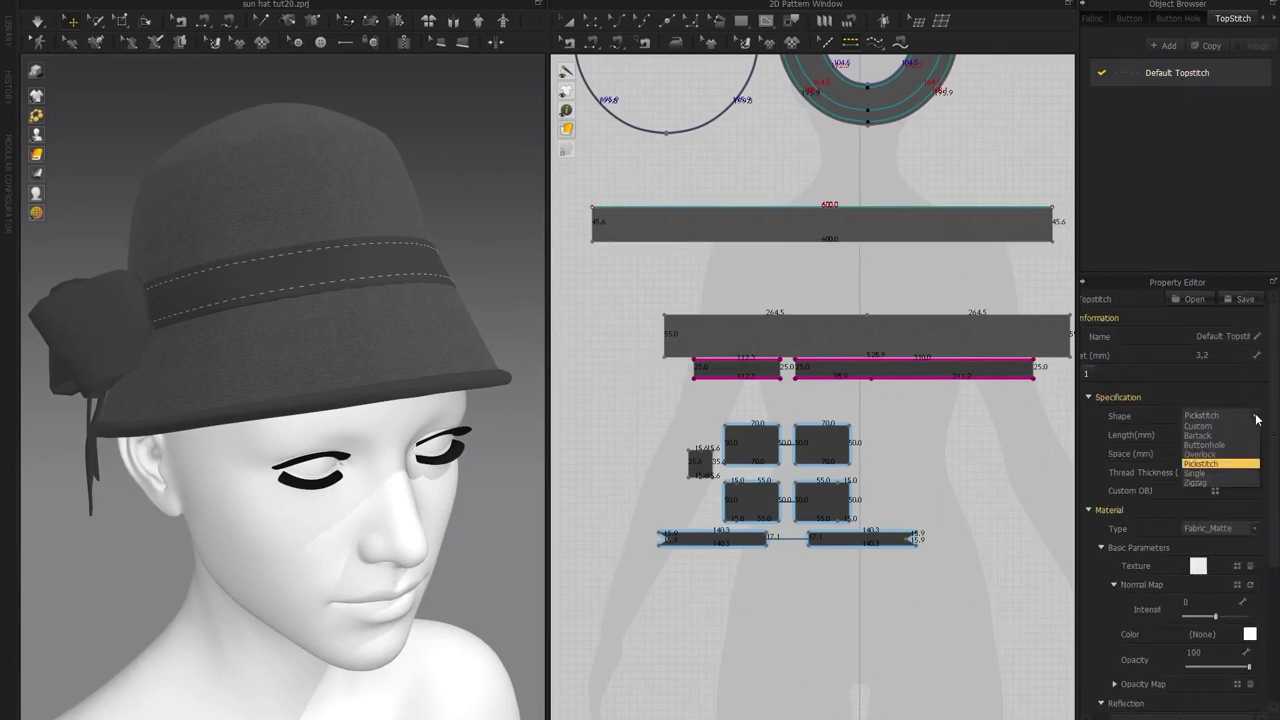
{"action": "left_click", "coordinate": [1200, 454]}
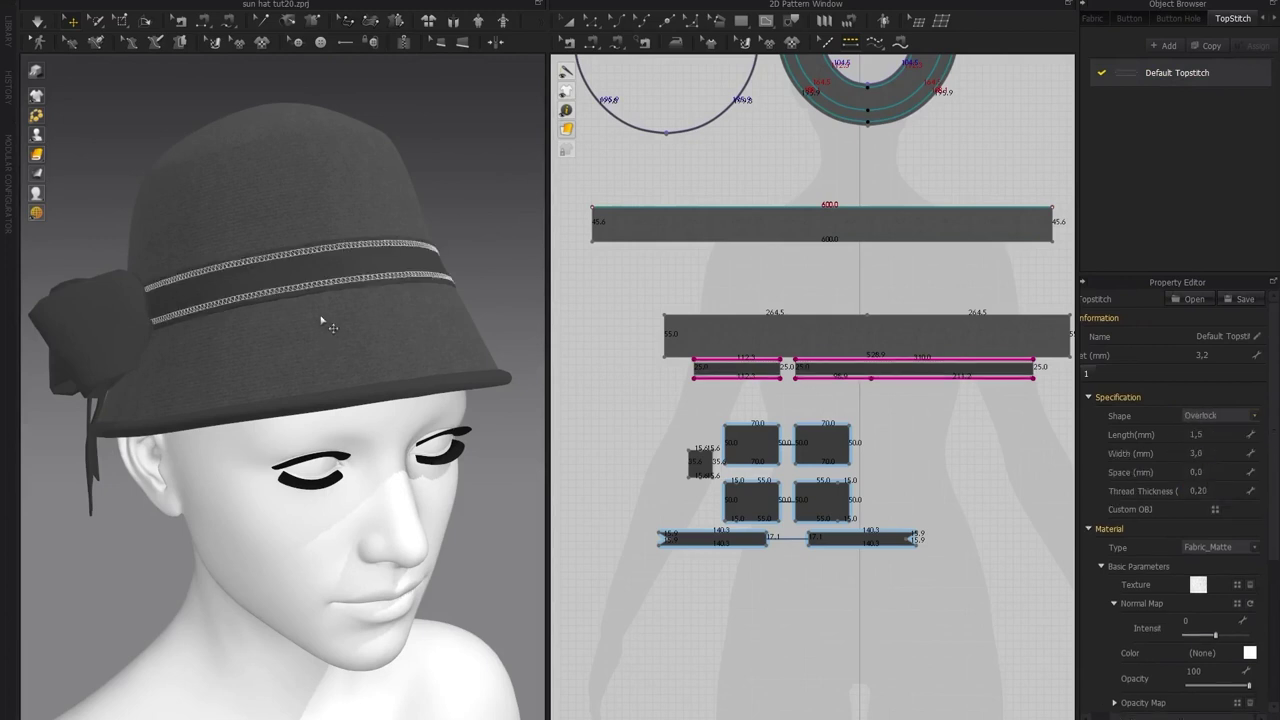
{"action": "scroll", "coordinate": [323, 320], "scroll_direction": "up", "scroll_amount": 5}
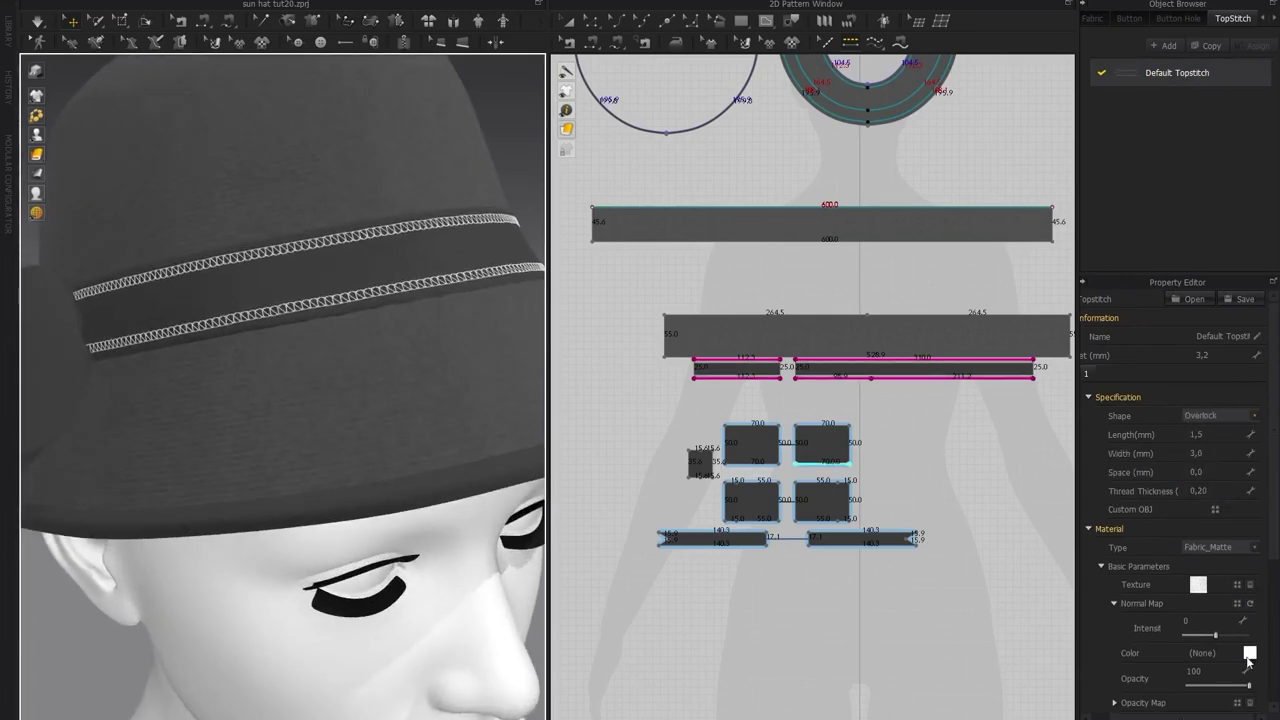
{"action": "left_click", "coordinate": [1249, 652]}
{"action": "left_click_drag", "start_coordinate": [367, 213], "coordinate": [360, 197]}
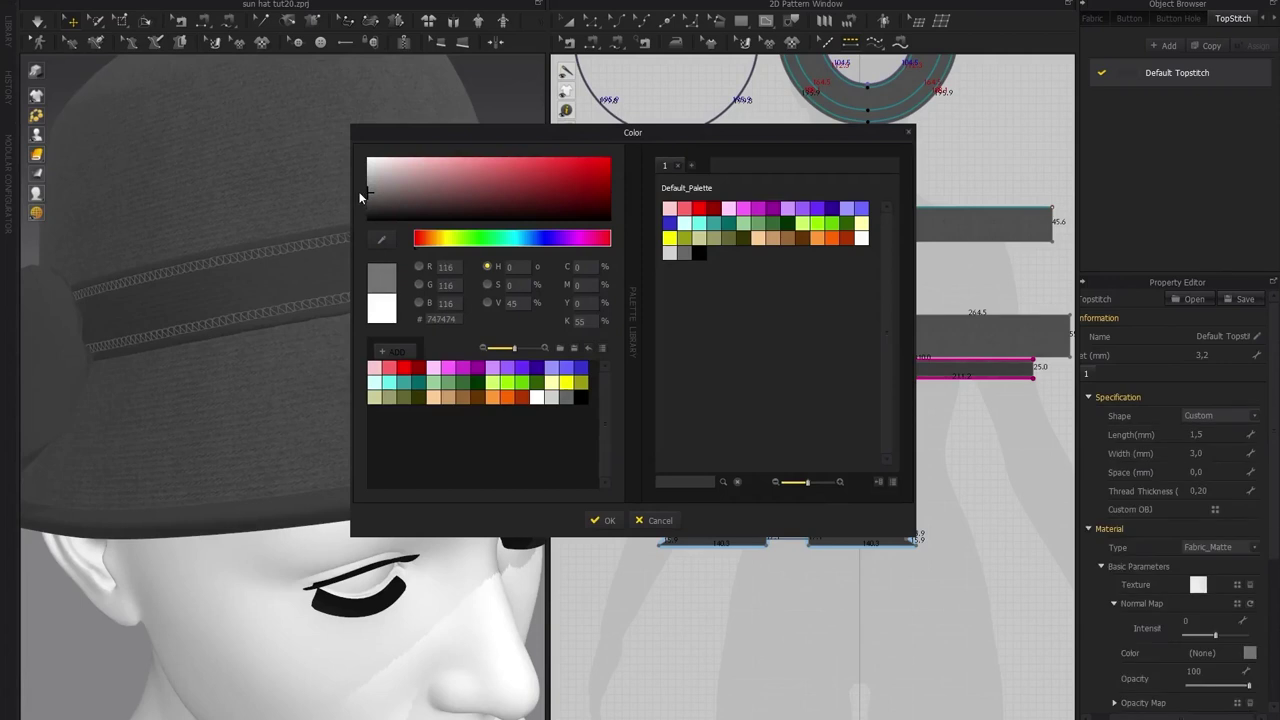
{"action": "left_click", "coordinate": [604, 520]}
Set the band topstitch's thread thickness to 0.6 mm and its width to 8 mm
{"action": "left_click", "coordinate": [1217, 489]}
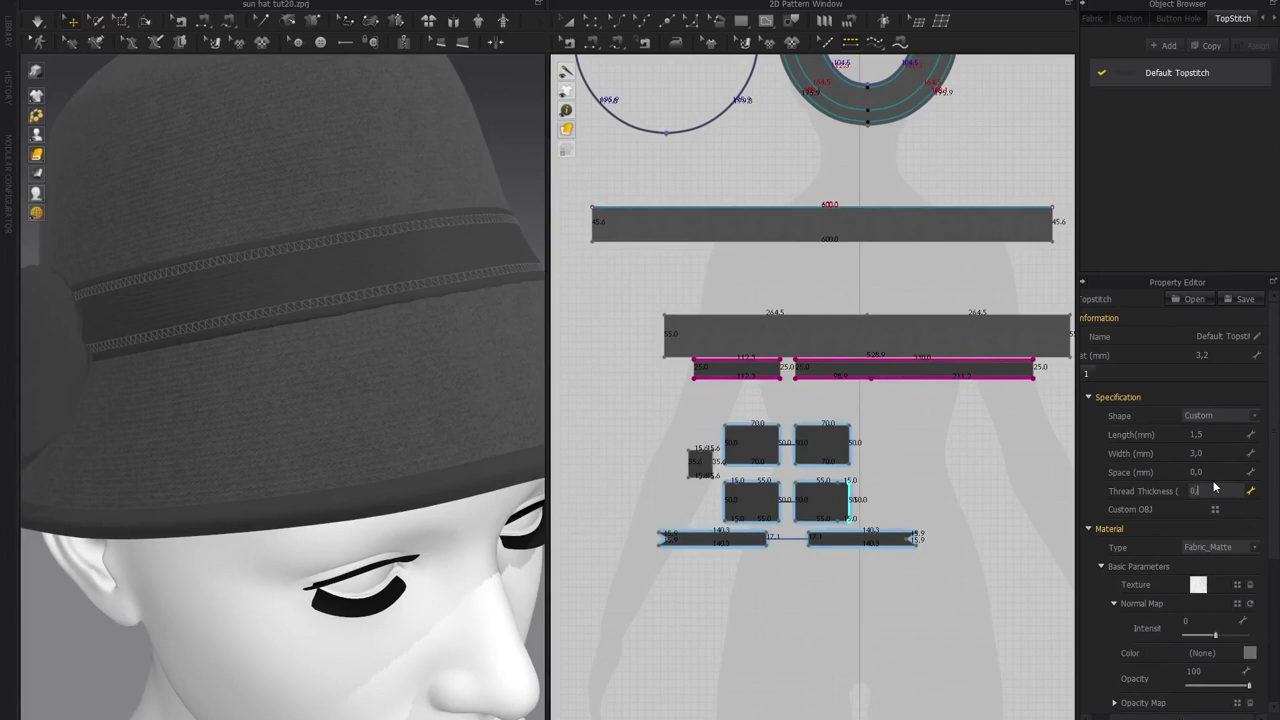
{"action": "type", "text": "0,6"}
{"action": "key", "text": "Return"}
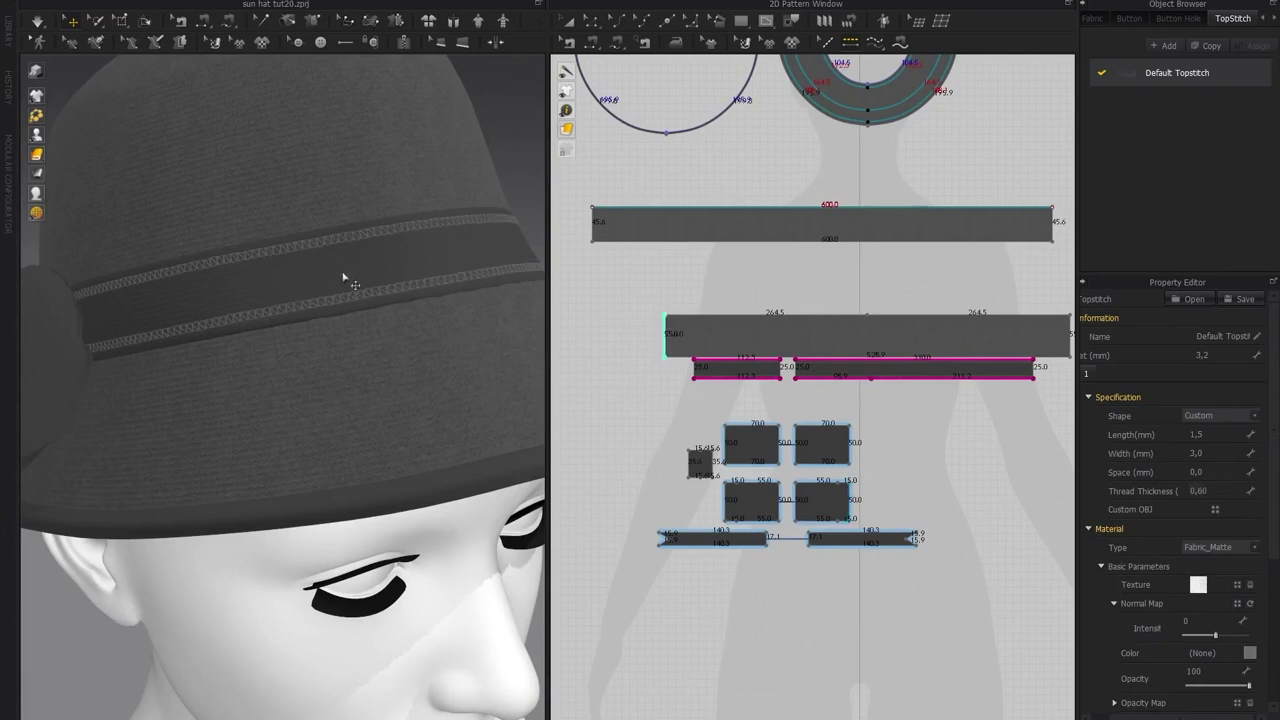
{"action": "scroll", "coordinate": [270, 313], "scroll_direction": "up", "scroll_amount": 5}
{"action": "scroll", "coordinate": [288, 205], "scroll_direction": "down", "scroll_amount": 5}
{"action": "right_click_drag", "start_coordinate": [297, 263], "coordinate": [329, 251]}
{"action": "scroll", "coordinate": [323, 263], "scroll_direction": "up", "scroll_amount": 4}
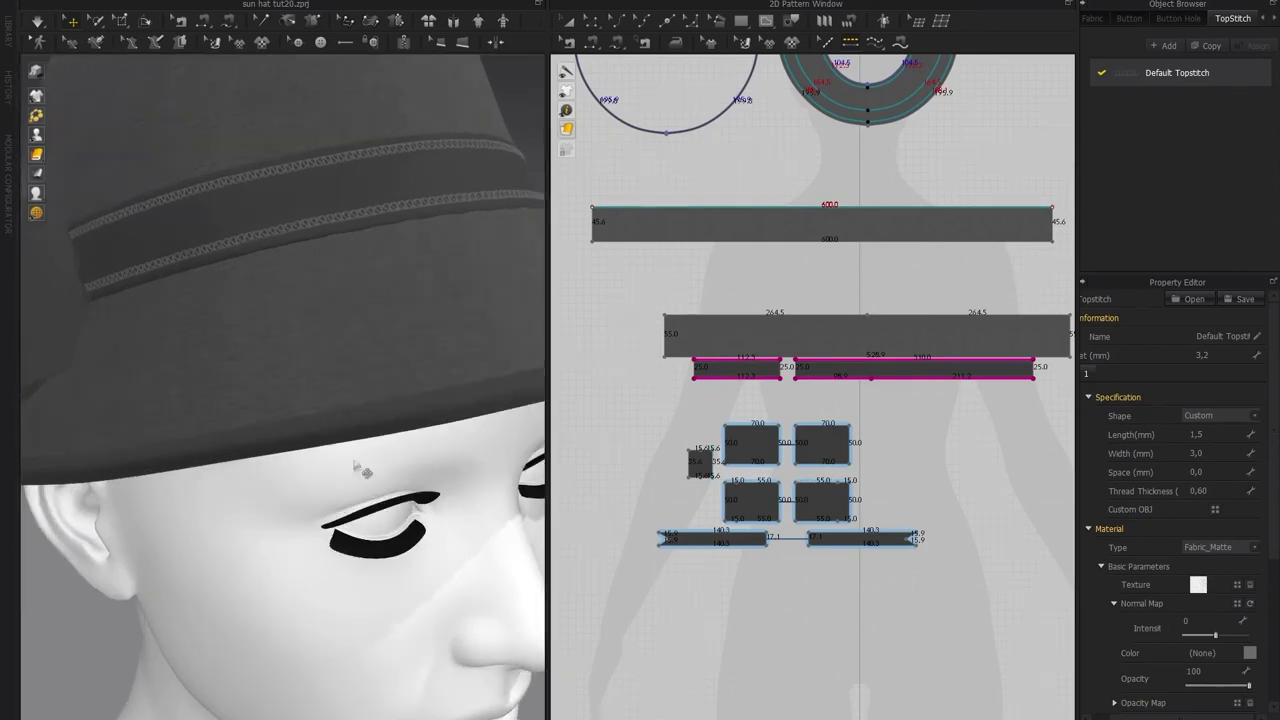
{"action": "left_click", "coordinate": [1217, 453]}
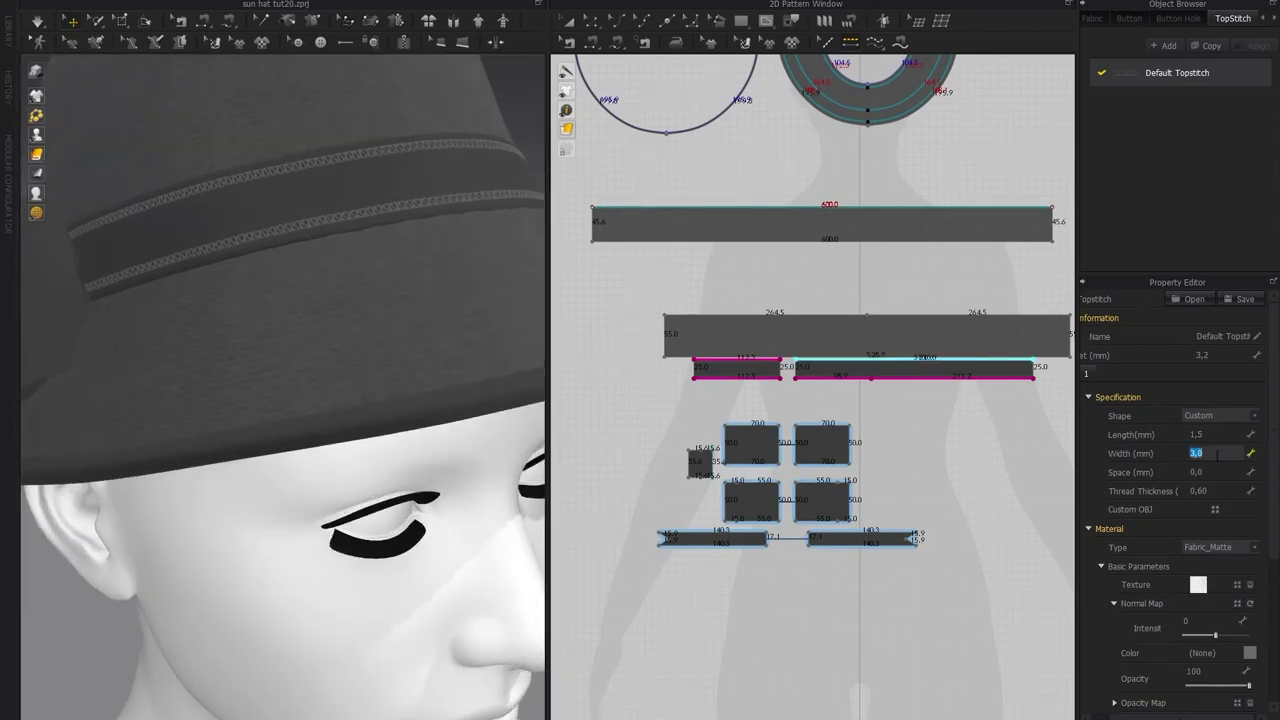
{"action": "key", "text": "Return"}
Examine the widened band topstitching up close and from several sides of the hat
{"action": "scroll", "coordinate": [358, 310], "scroll_direction": "down", "scroll_amount": 5}
{"action": "right_click_drag", "start_coordinate": [354, 286], "coordinate": [343, 243]}
{"action": "scroll", "coordinate": [308, 293], "scroll_direction": "up", "scroll_amount": 5}
{"action": "scroll", "coordinate": [310, 293], "scroll_direction": "up", "scroll_amount": 2}
{"action": "scroll", "coordinate": [182, 252], "scroll_direction": "down", "scroll_amount": 4}
{"action": "right_click_drag", "start_coordinate": [250, 242], "coordinate": [314, 240]}
{"action": "scroll", "coordinate": [329, 229], "scroll_direction": "down", "scroll_amount": 3}
{"action": "right_click_drag", "start_coordinate": [215, 274], "coordinate": [243, 251]}
{"action": "scroll", "coordinate": [243, 251], "scroll_direction": "down", "scroll_amount": 2}
{"action": "left_click", "coordinate": [66, 246]}
{"action": "right_click_drag", "start_coordinate": [66, 246], "coordinate": [306, 291]}
{"action": "scroll", "coordinate": [330, 270], "scroll_direction": "up", "scroll_amount": 3}
Darken the default topstitch's colour to a grey of about #565656
{"action": "left_click", "coordinate": [1180, 73]}
{"action": "left_click", "coordinate": [1249, 653]}
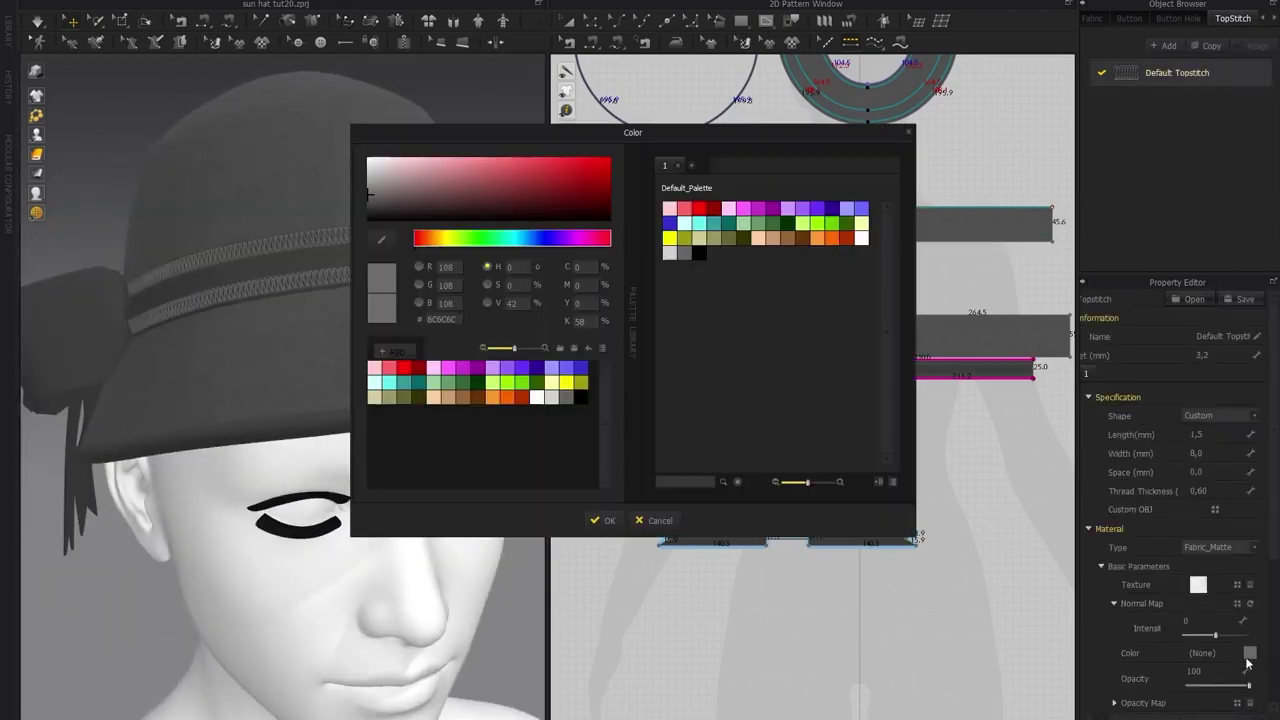
{"action": "left_click_drag", "start_coordinate": [370, 201], "coordinate": [362, 198]}
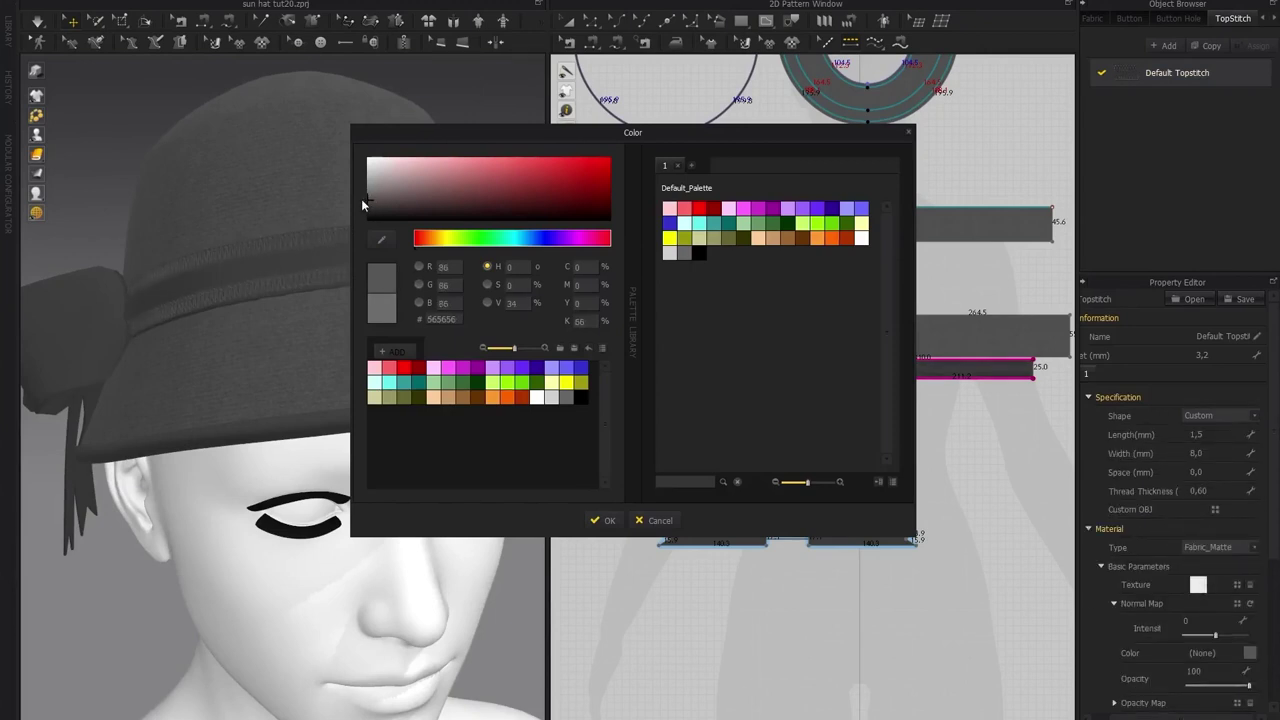
{"action": "left_click", "coordinate": [603, 521]}
{"action": "right_click_drag", "start_coordinate": [305, 335], "coordinate": [271, 264]}
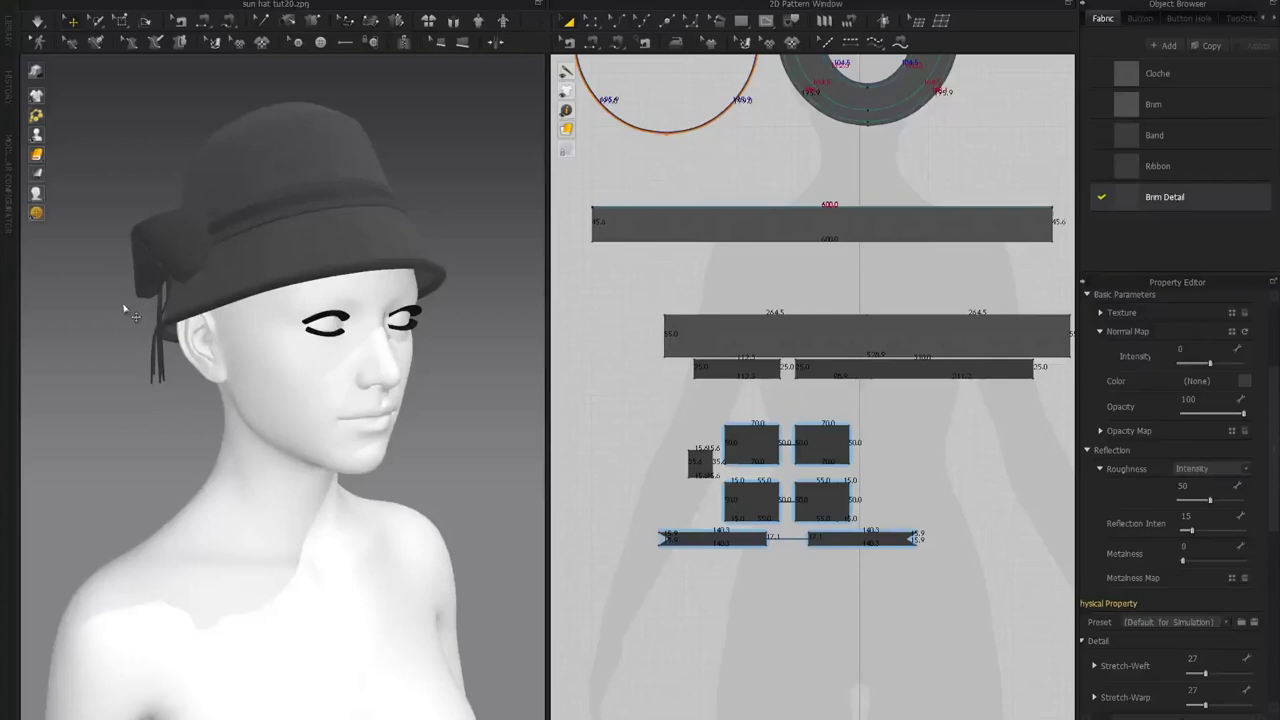
Pin a small cluster of mesh points on the outer edge of the bow's front loop and turn on the simulation
{"action": "right_click_drag", "start_coordinate": [126, 306], "coordinate": [325, 380]}
{"action": "key", "text": "4"}
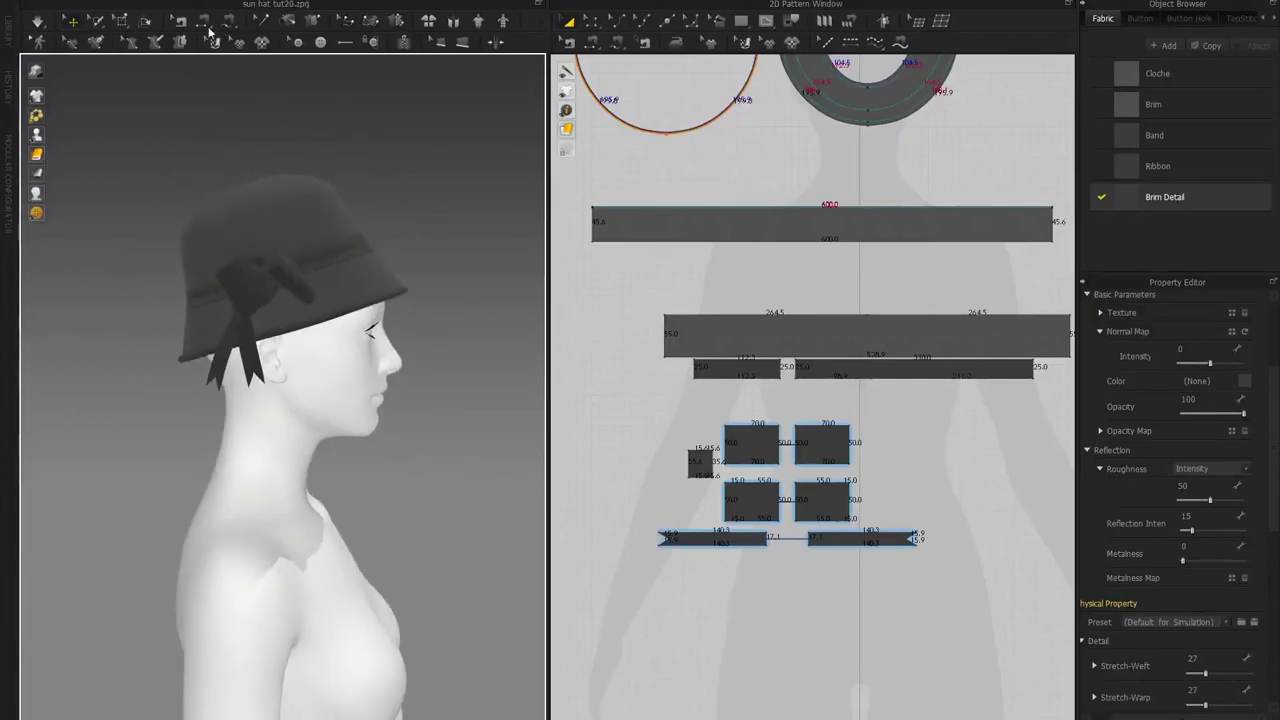
{"action": "left_click", "coordinate": [123, 25]}
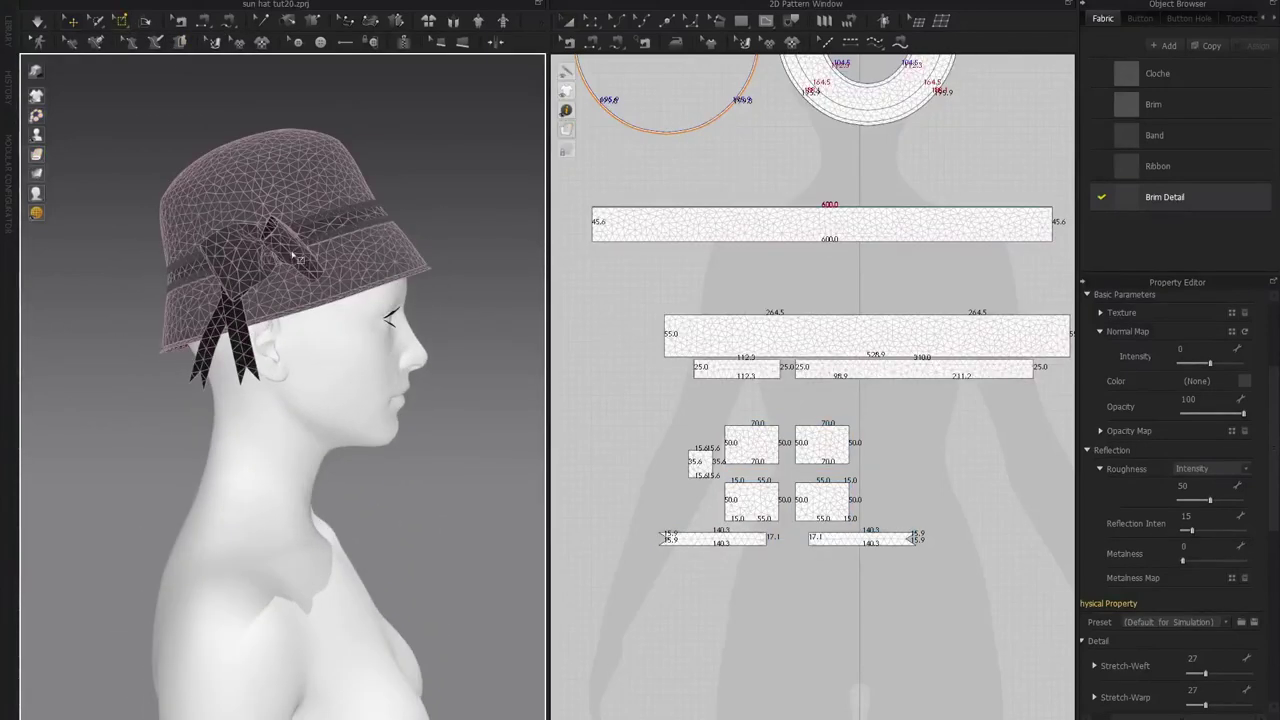
{"action": "left_click", "coordinate": [120, 20]}
{"action": "scroll", "coordinate": [300, 230], "scroll_direction": "up", "scroll_amount": 1}
{"action": "left_click", "coordinate": [297, 229]}
{"action": "right_click_drag", "start_coordinate": [298, 229], "coordinate": [378, 245]}
{"action": "scroll", "coordinate": [378, 245], "scroll_direction": "up", "scroll_amount": 1}
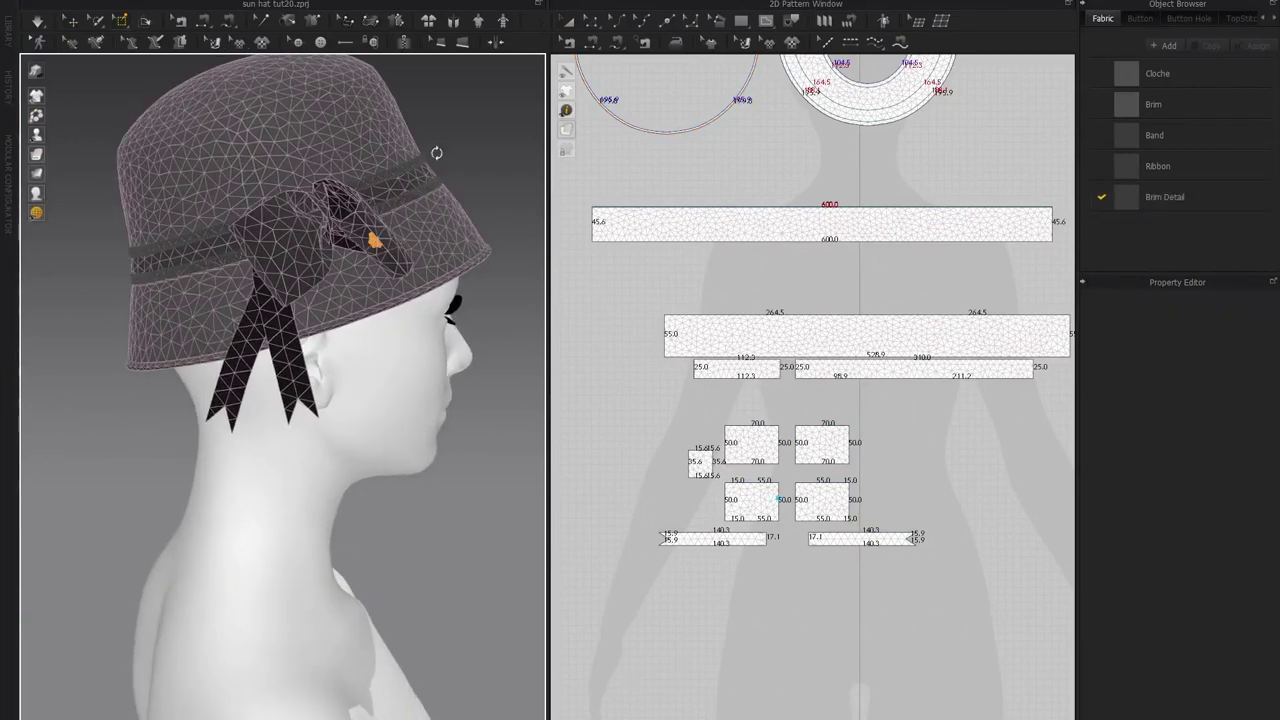
{"action": "right_click_drag", "start_coordinate": [442, 161], "coordinate": [186, 109]}
{"action": "middle_click_drag", "start_coordinate": [186, 109], "coordinate": [22, 34]}
{"action": "left_click", "coordinate": [43, 28]}
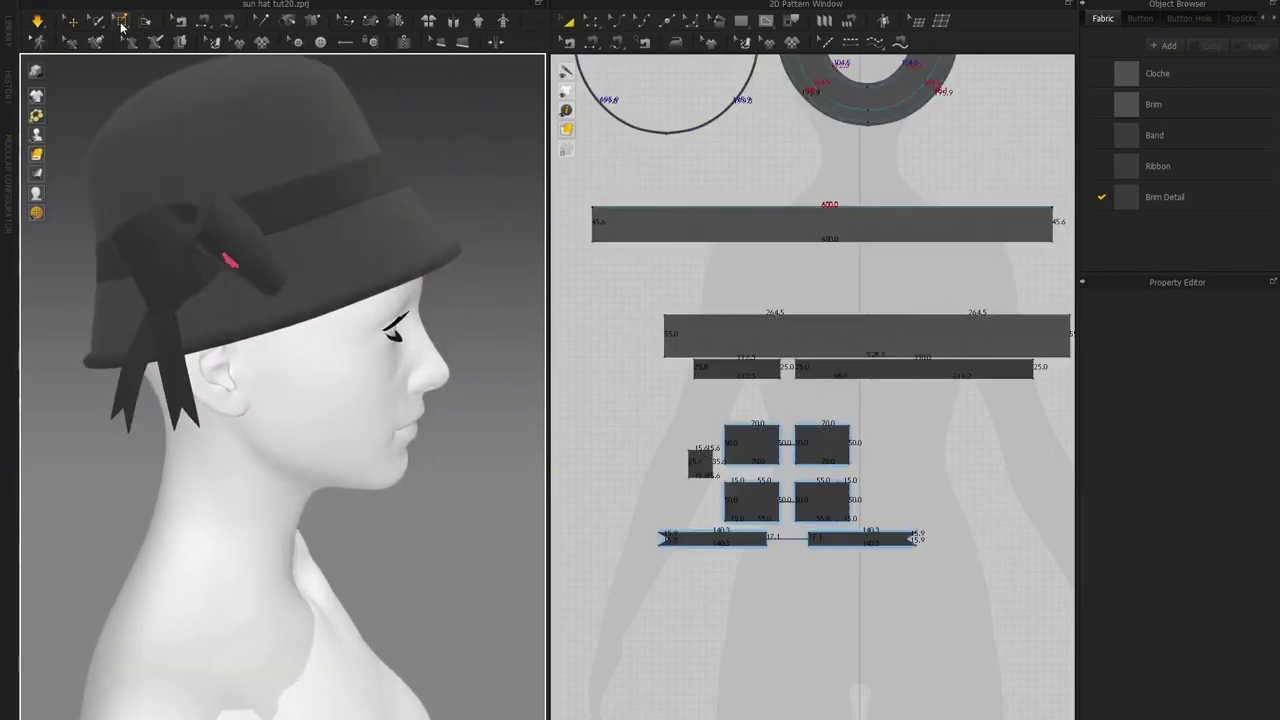
Pull the bow loop's pinned points toward the front of the hat while simulating, spreading the loop along the band
{"action": "left_click", "coordinate": [120, 22]}
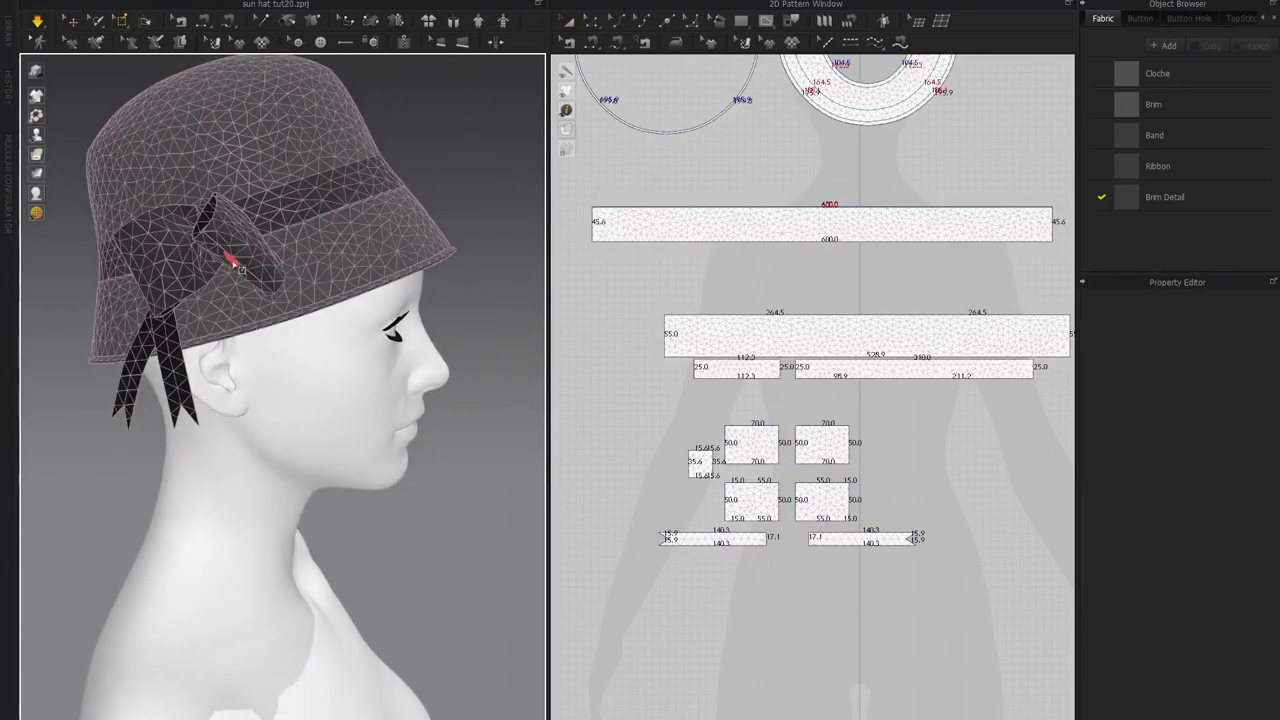
{"action": "right_click_drag", "start_coordinate": [277, 229], "coordinate": [247, 324]}
{"action": "left_click_drag", "start_coordinate": [258, 316], "coordinate": [318, 298]}
{"action": "right_click_drag", "start_coordinate": [318, 298], "coordinate": [256, 249]}
{"action": "right_click_drag", "start_coordinate": [157, 255], "coordinate": [212, 298]}
{"action": "left_click", "coordinate": [76, 24]}
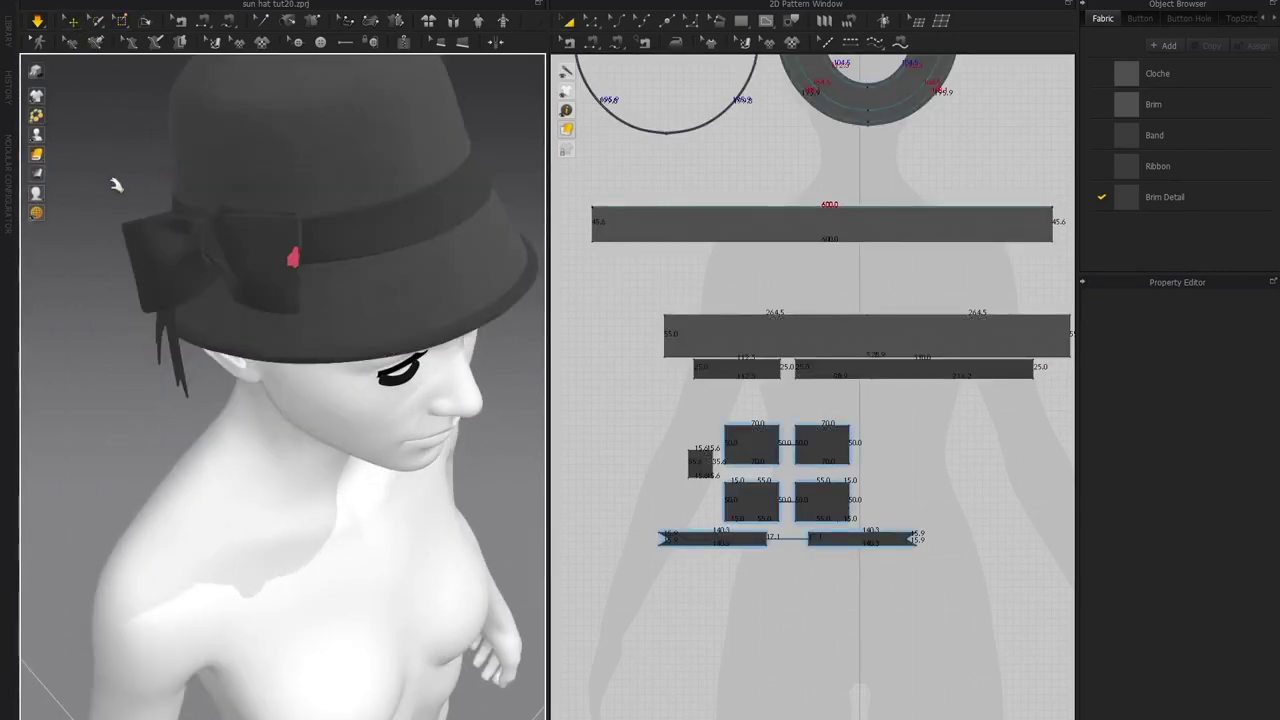
{"action": "right_click_drag", "start_coordinate": [116, 184], "coordinate": [154, 56]}
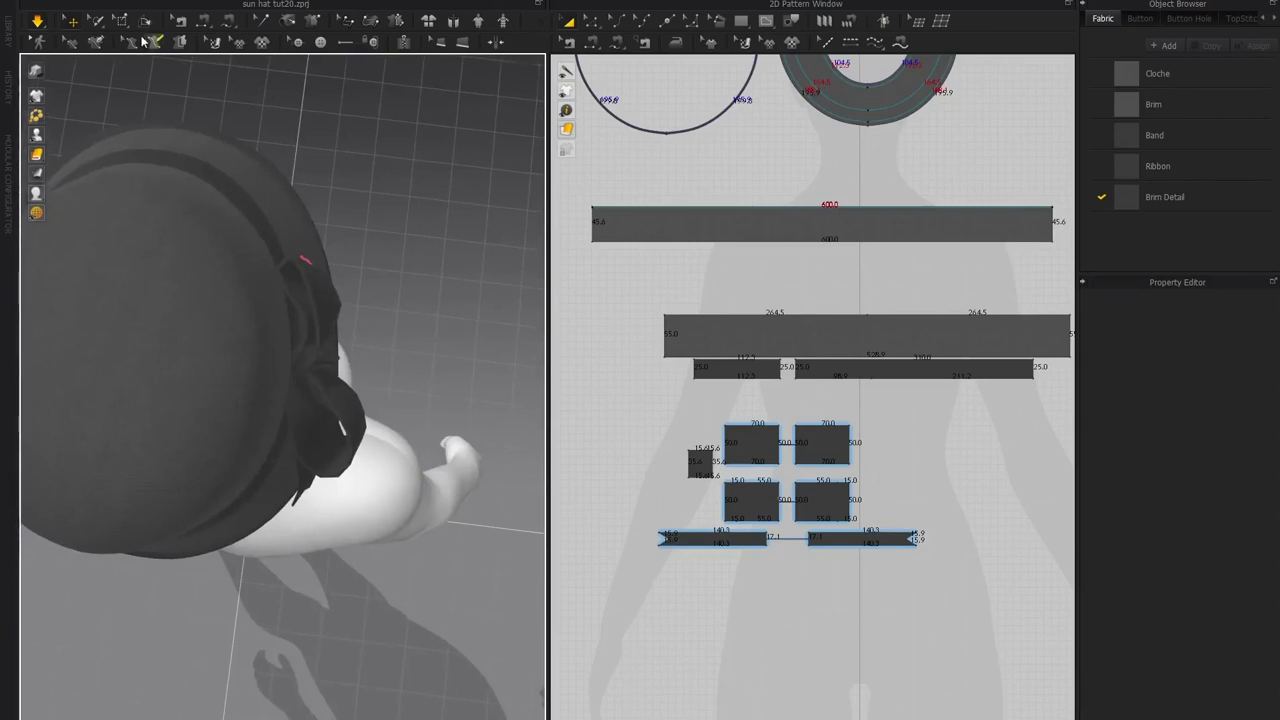
{"action": "left_click", "coordinate": [121, 23]}
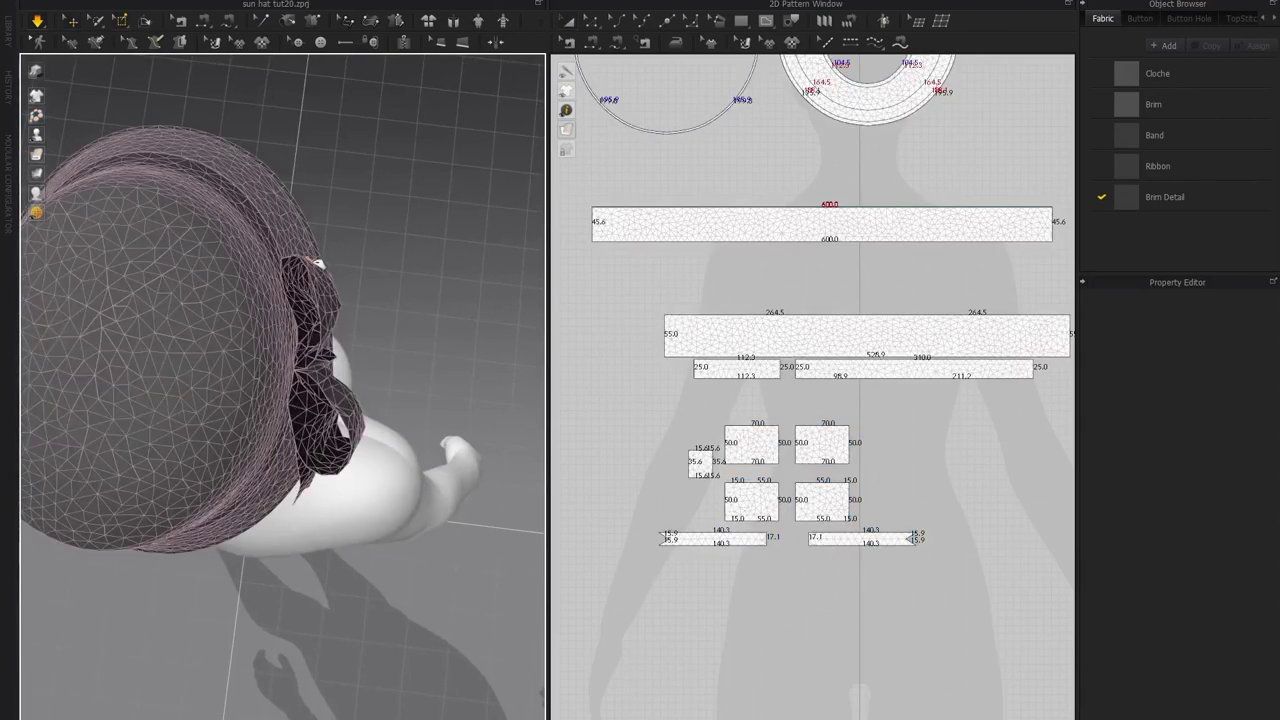
{"action": "left_click", "coordinate": [74, 22]}
{"action": "right_click_drag", "start_coordinate": [470, 670], "coordinate": [313, 120]}
{"action": "middle_click_drag", "start_coordinate": [313, 120], "coordinate": [331, 360]}
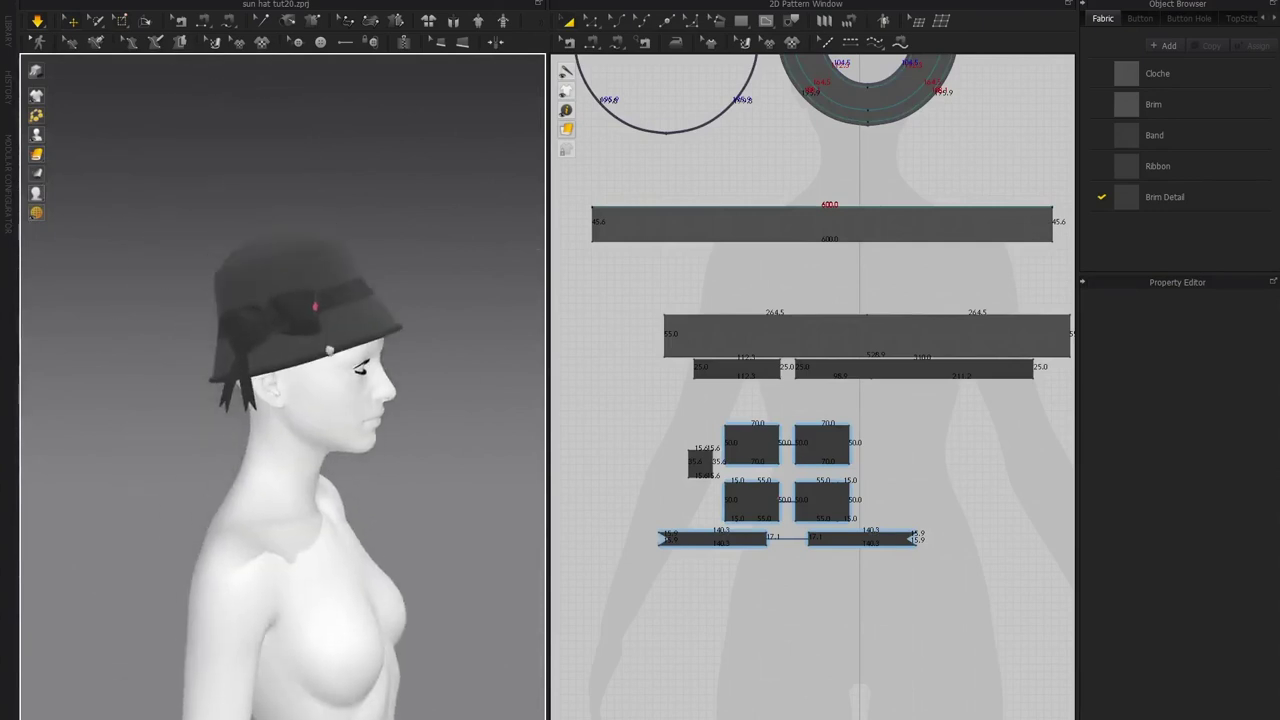
{"action": "scroll", "coordinate": [325, 350], "scroll_direction": "up", "scroll_amount": 5}
{"action": "right_click_drag", "start_coordinate": [323, 346], "coordinate": [245, 238]}
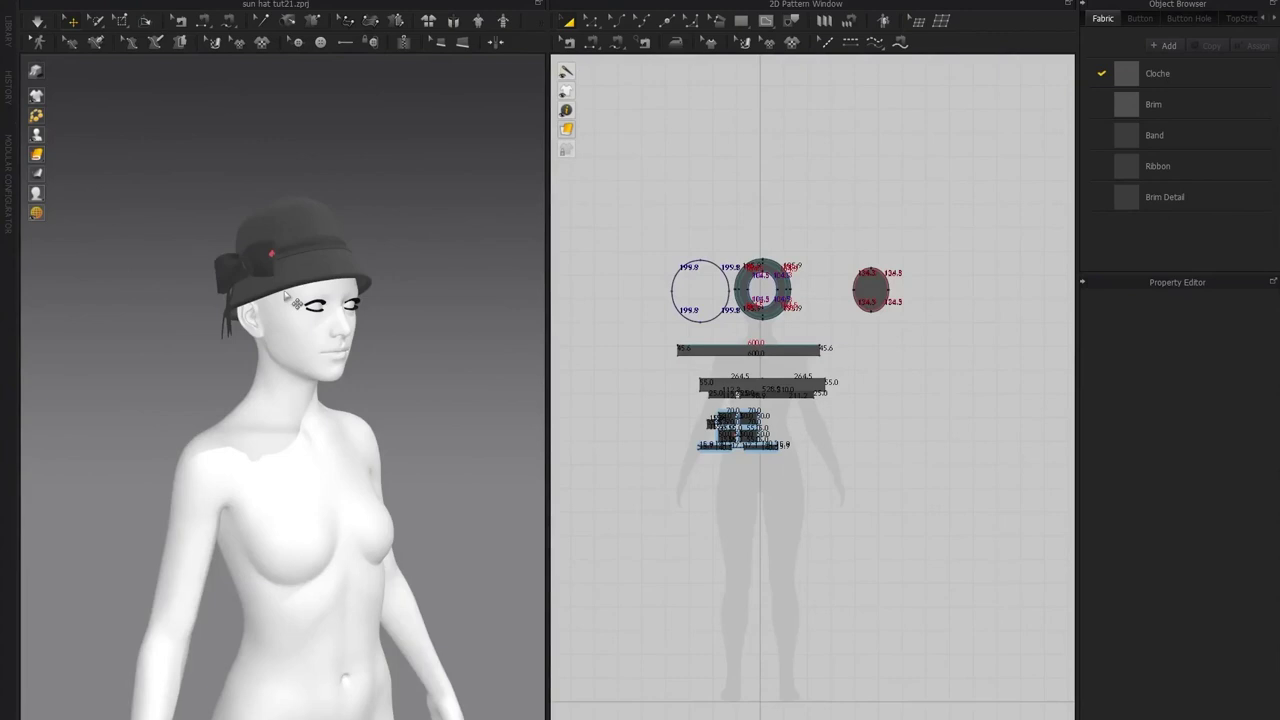
Set the particle distance of all hat patterns to 3 mm and accept the simulation notice
{"action": "right_click_drag", "start_coordinate": [287, 298], "coordinate": [283, 355]}
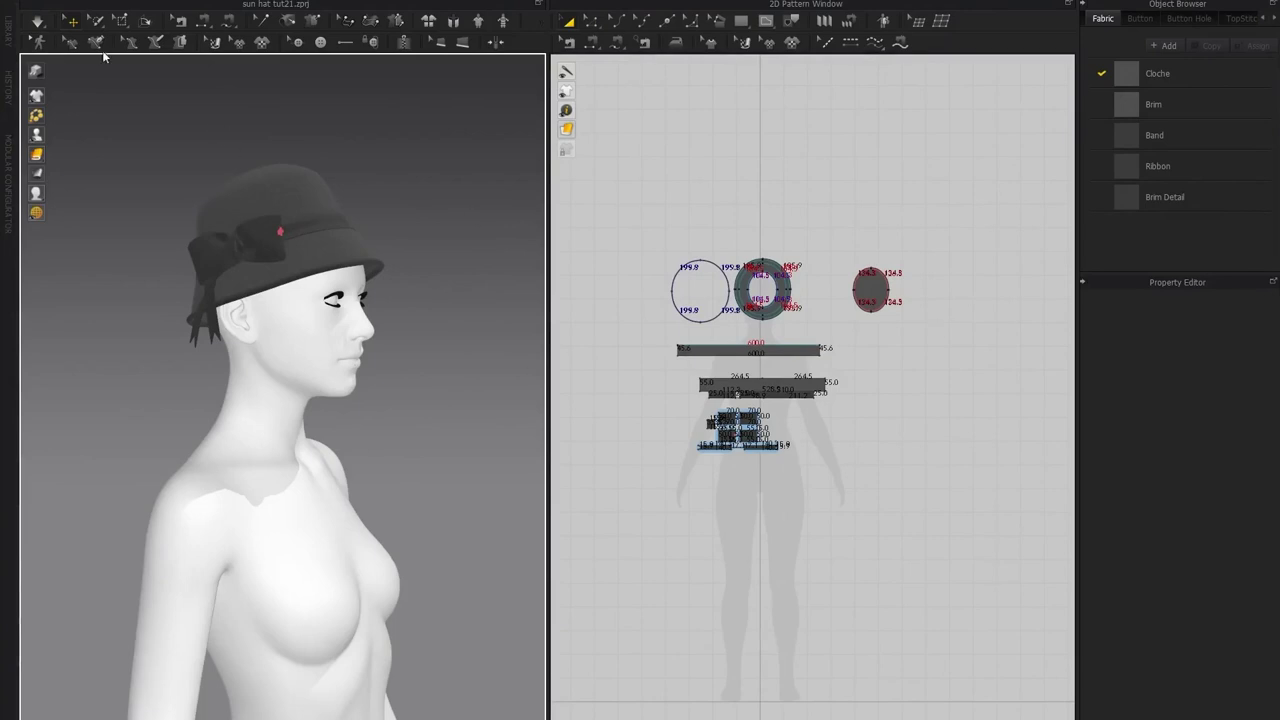
{"action": "left_click", "coordinate": [62, 0]}
{"action": "left_click", "coordinate": [90, 81]}
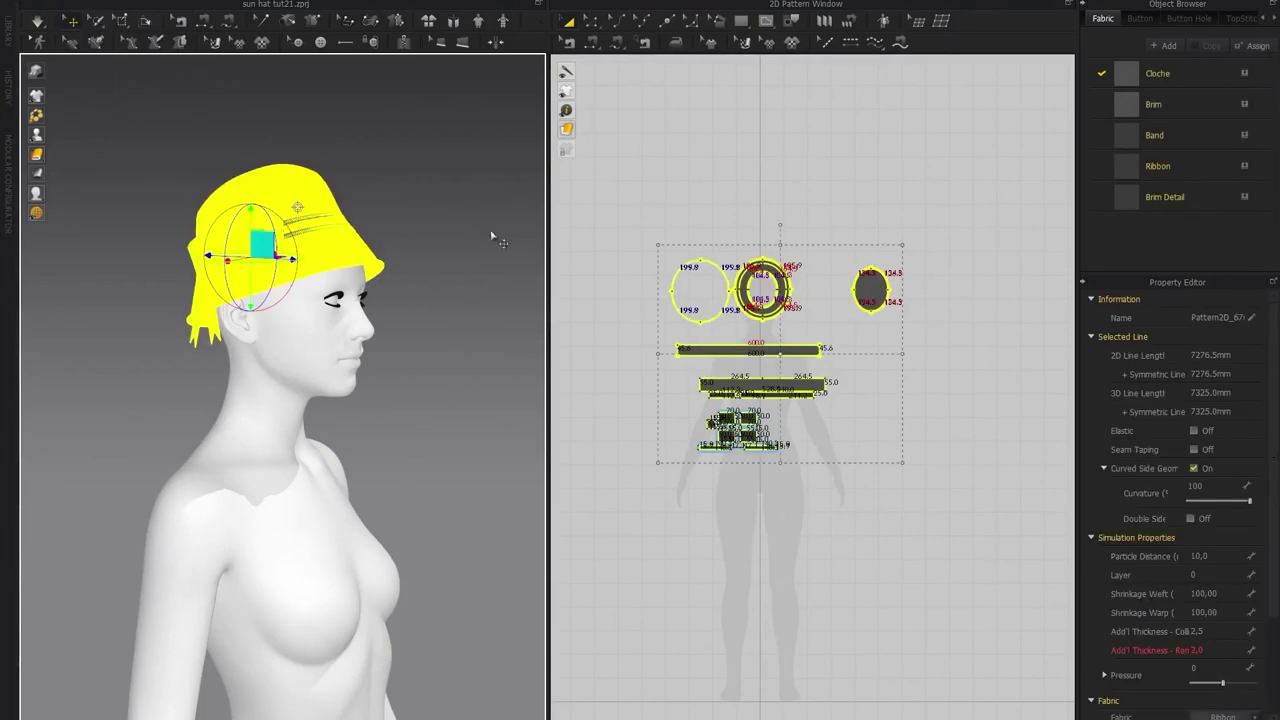
{"action": "left_click", "coordinate": [1210, 557]}
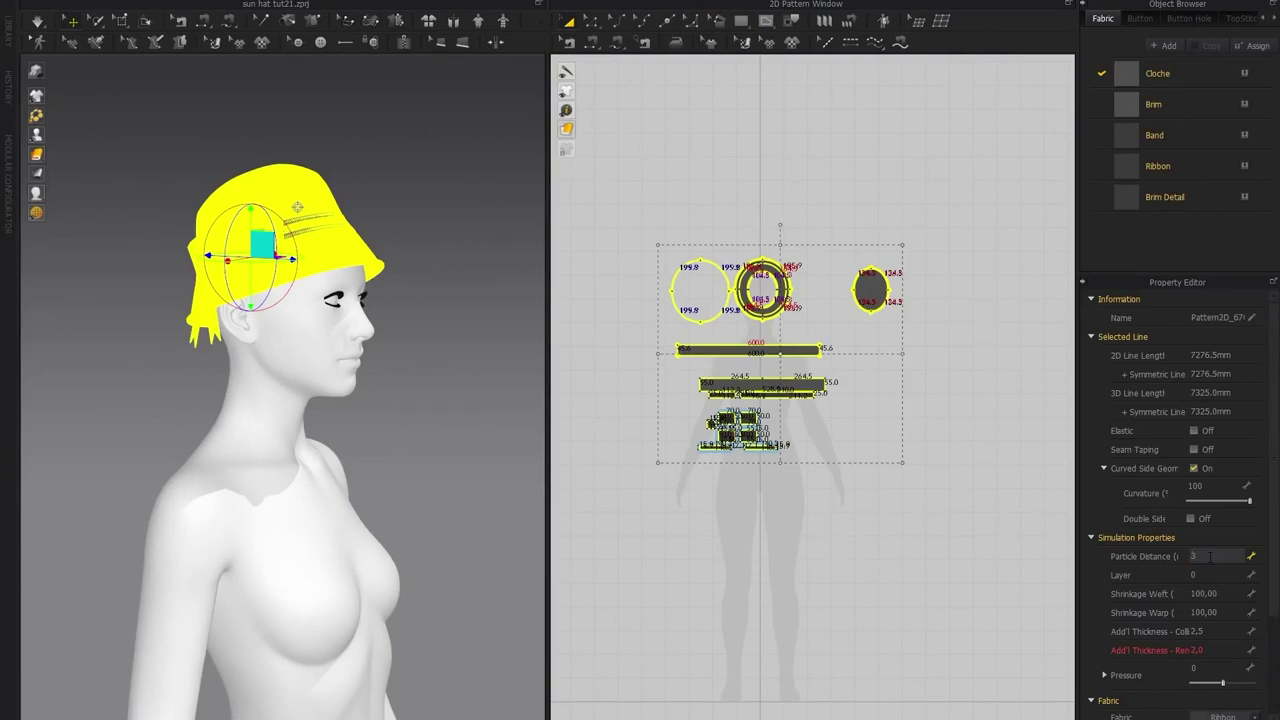
{"action": "key", "text": "Return"}
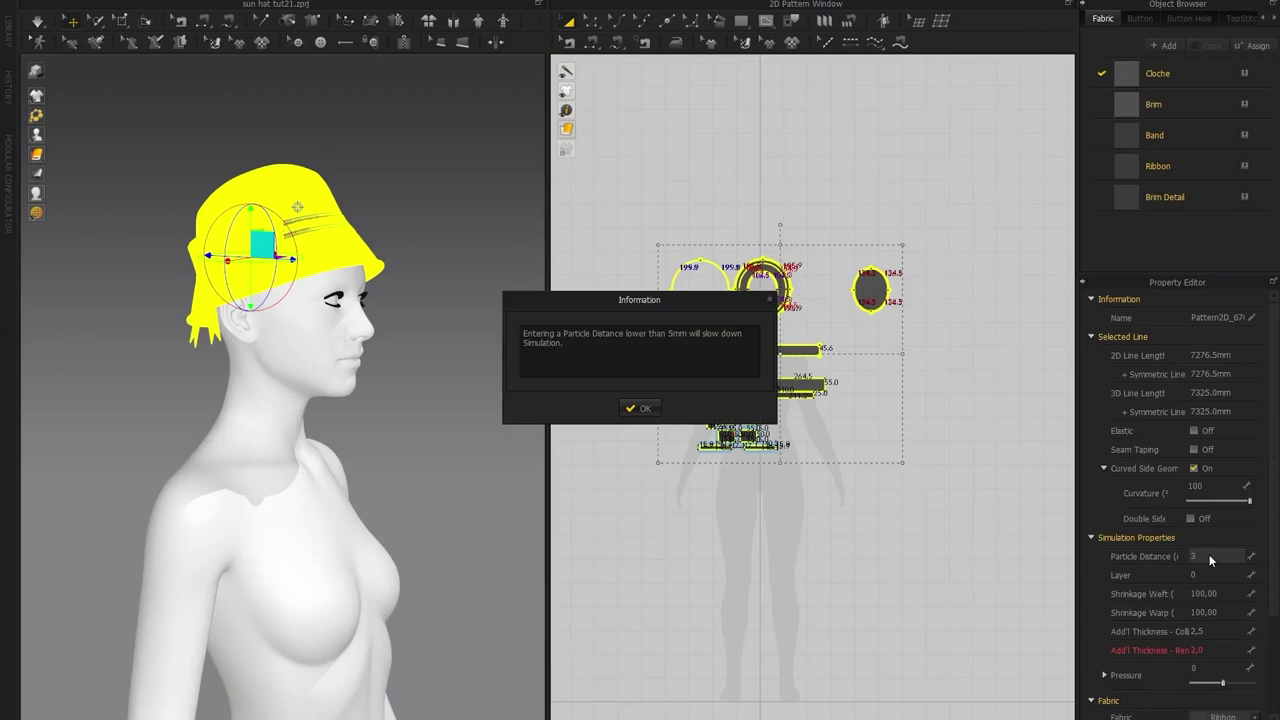
{"action": "left_click", "coordinate": [621, 408]}
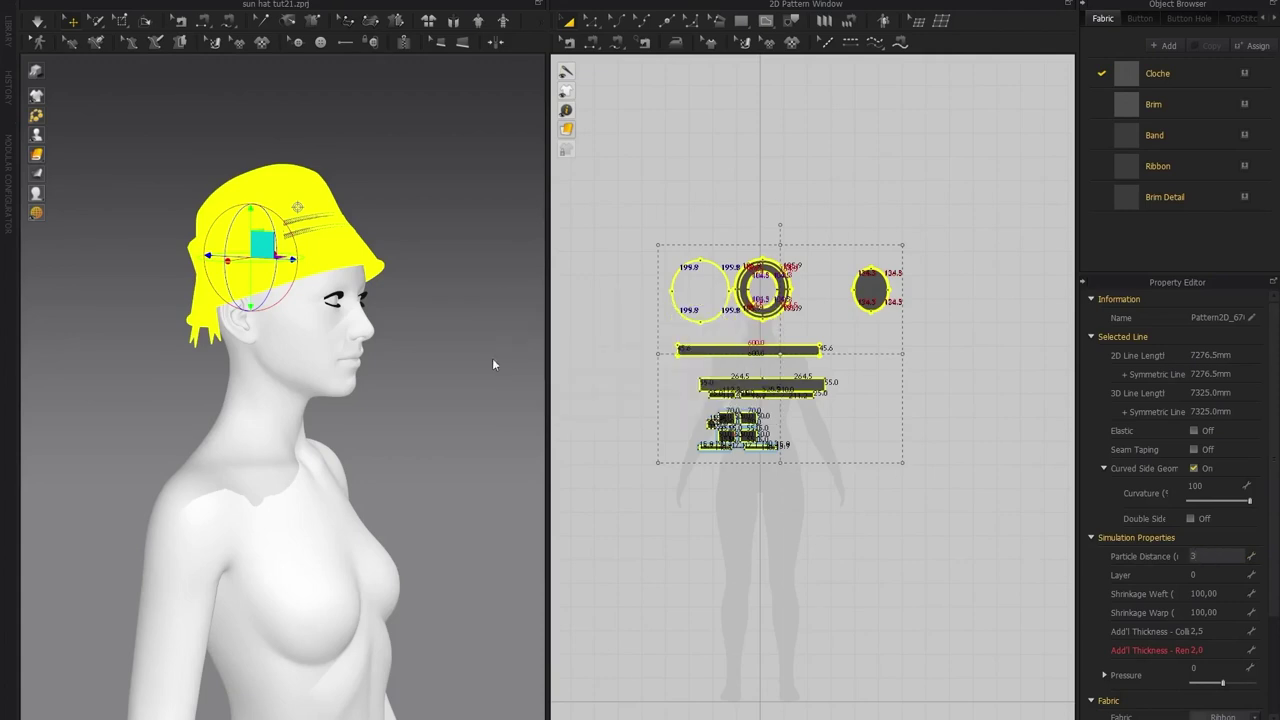
Simulate the hat with the finer mesh and check the bow and topstitched band up close
{"action": "scroll", "coordinate": [308, 217], "scroll_direction": "up", "scroll_amount": 1}
{"action": "middle_click_drag", "start_coordinate": [312, 222], "coordinate": [366, 281]}
{"action": "left_click", "coordinate": [408, 254]}
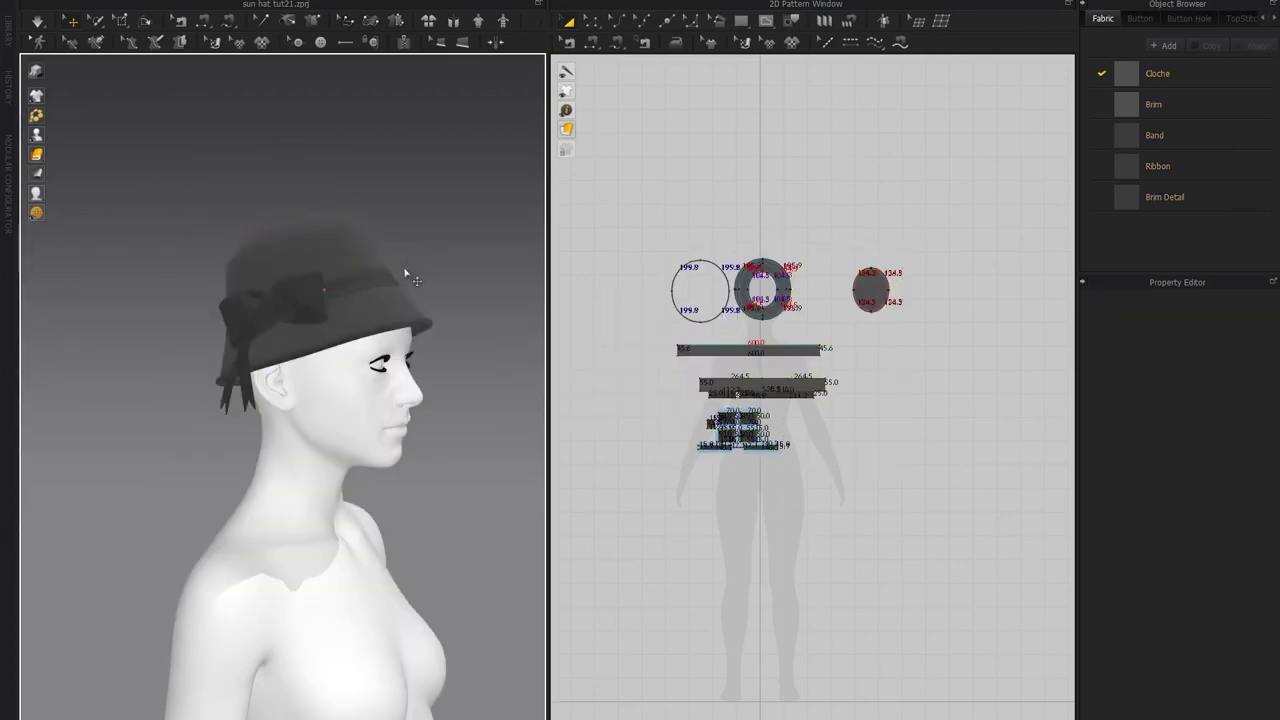
{"action": "scroll", "coordinate": [390, 305], "scroll_direction": "up", "scroll_amount": 3}
{"action": "right_click_drag", "start_coordinate": [383, 323], "coordinate": [294, 329]}
{"action": "middle_click_drag", "start_coordinate": [273, 265], "coordinate": [337, 272]}
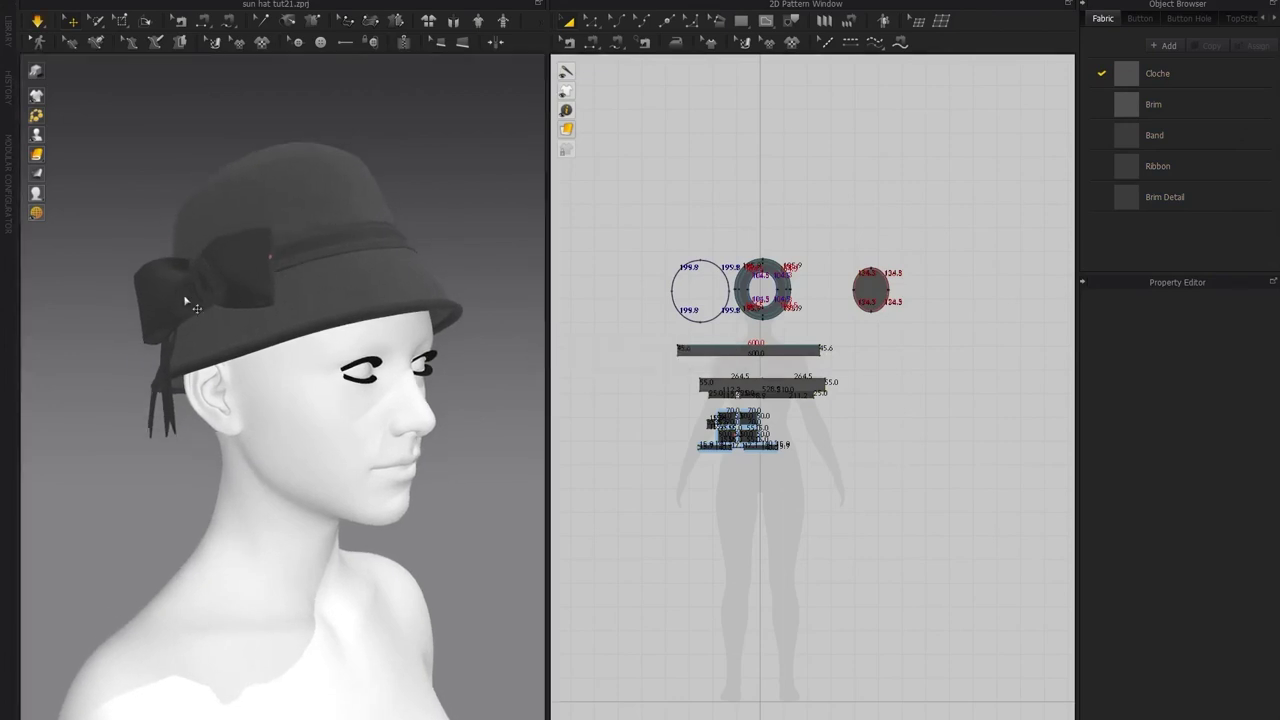
{"action": "key", "text": "space"}
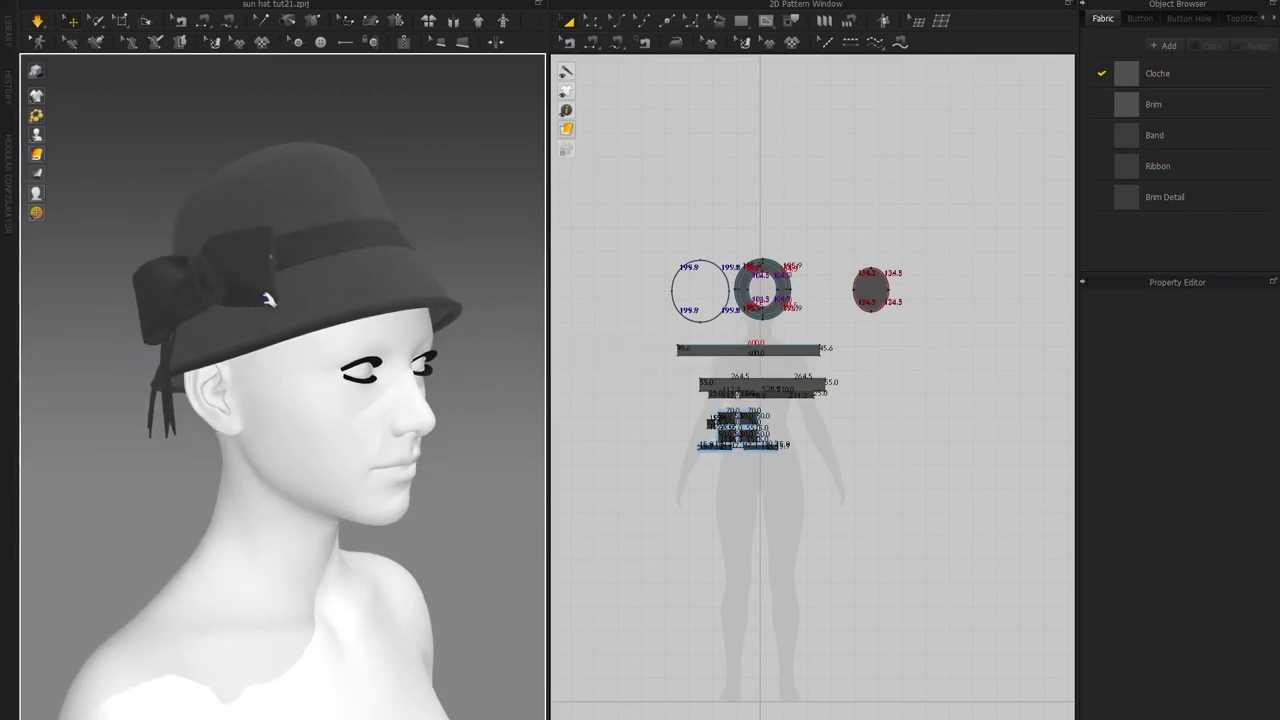
{"action": "right_click_drag", "start_coordinate": [204, 303], "coordinate": [248, 338]}
{"action": "scroll", "coordinate": [314, 314], "scroll_direction": "up", "scroll_amount": 2}
{"action": "scroll", "coordinate": [306, 314], "scroll_direction": "down", "scroll_amount": 2}
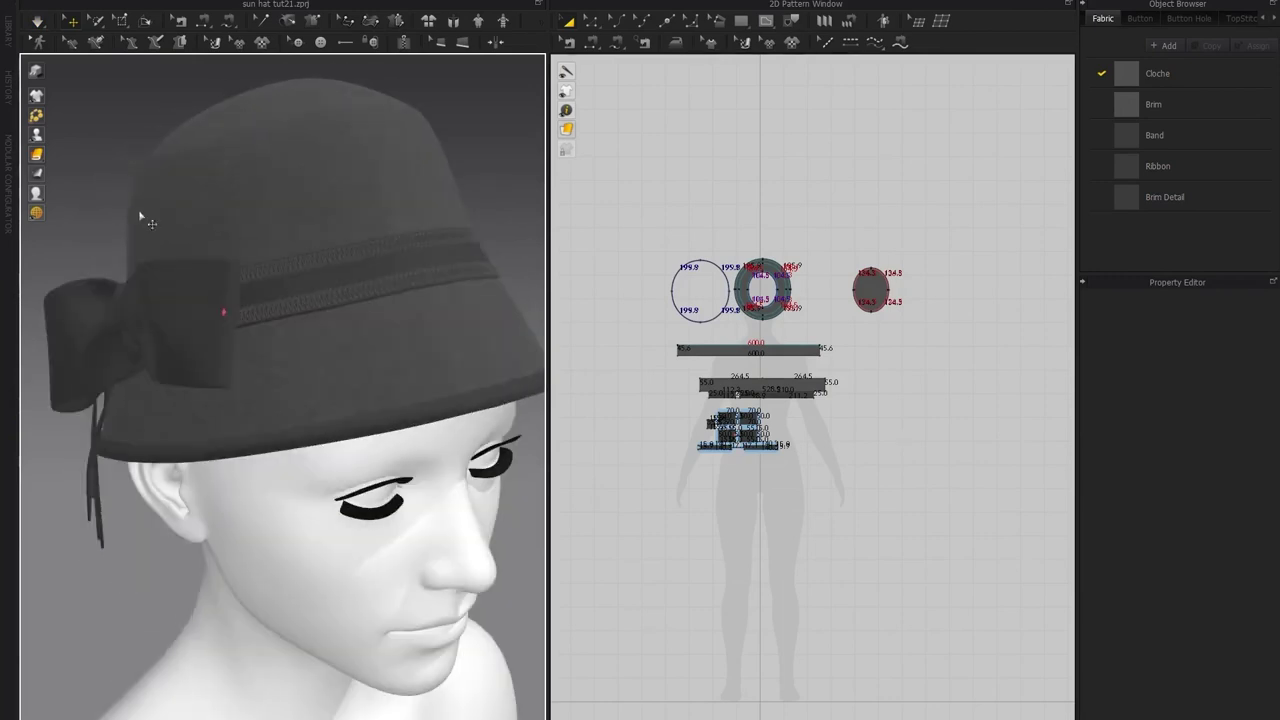
{"action": "middle_click_drag", "start_coordinate": [334, 302], "coordinate": [311, 306]}
{"action": "scroll", "coordinate": [321, 280], "scroll_direction": "down", "scroll_amount": 1}
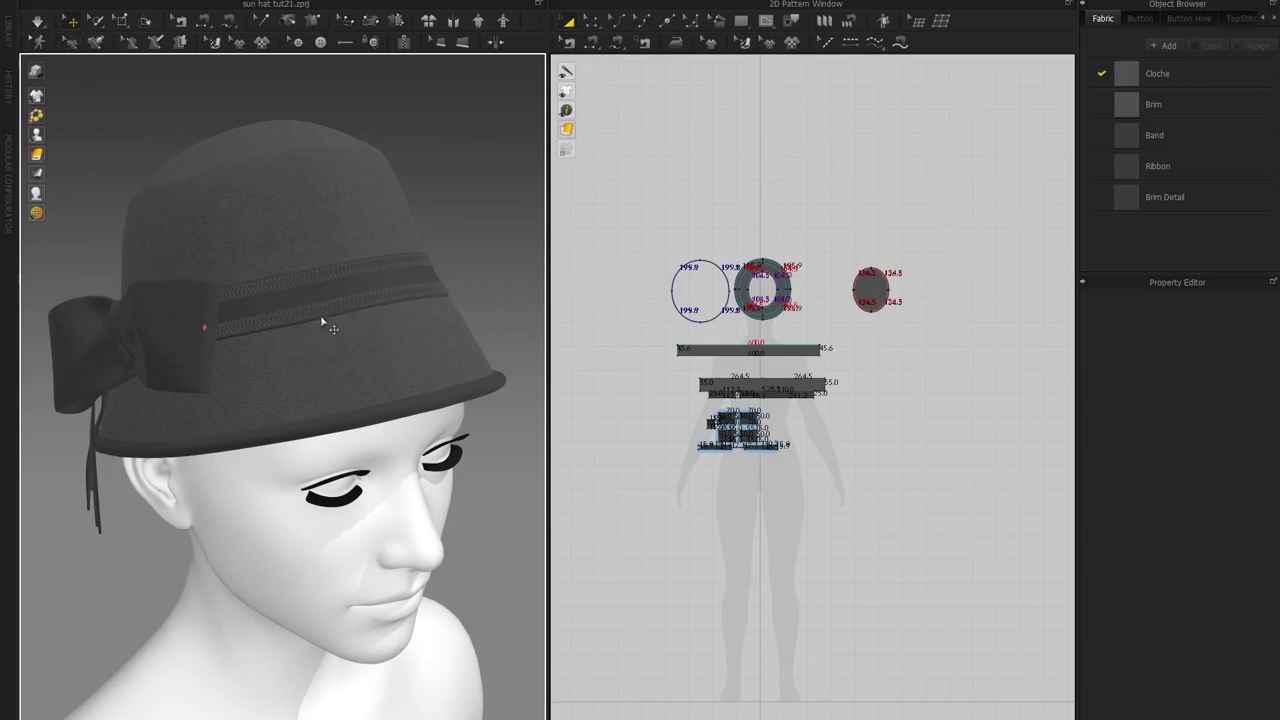
{"action": "right_click_drag", "start_coordinate": [351, 321], "coordinate": [346, 289]}
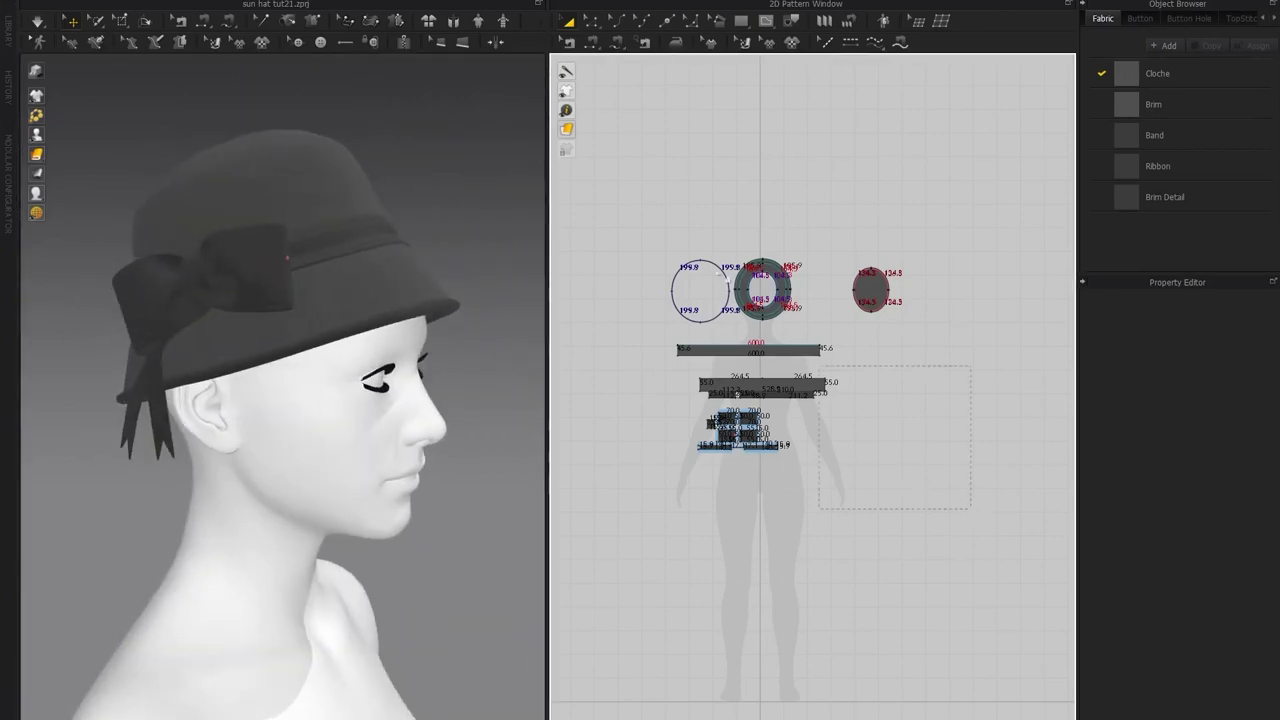
Switch the 2D pattern view to the UV Editor and reset the UVs to the 2D arrangement
{"action": "left_click_drag", "start_coordinate": [960, 497], "coordinate": [645, 201]}
{"action": "left_click", "coordinate": [778, 181]}
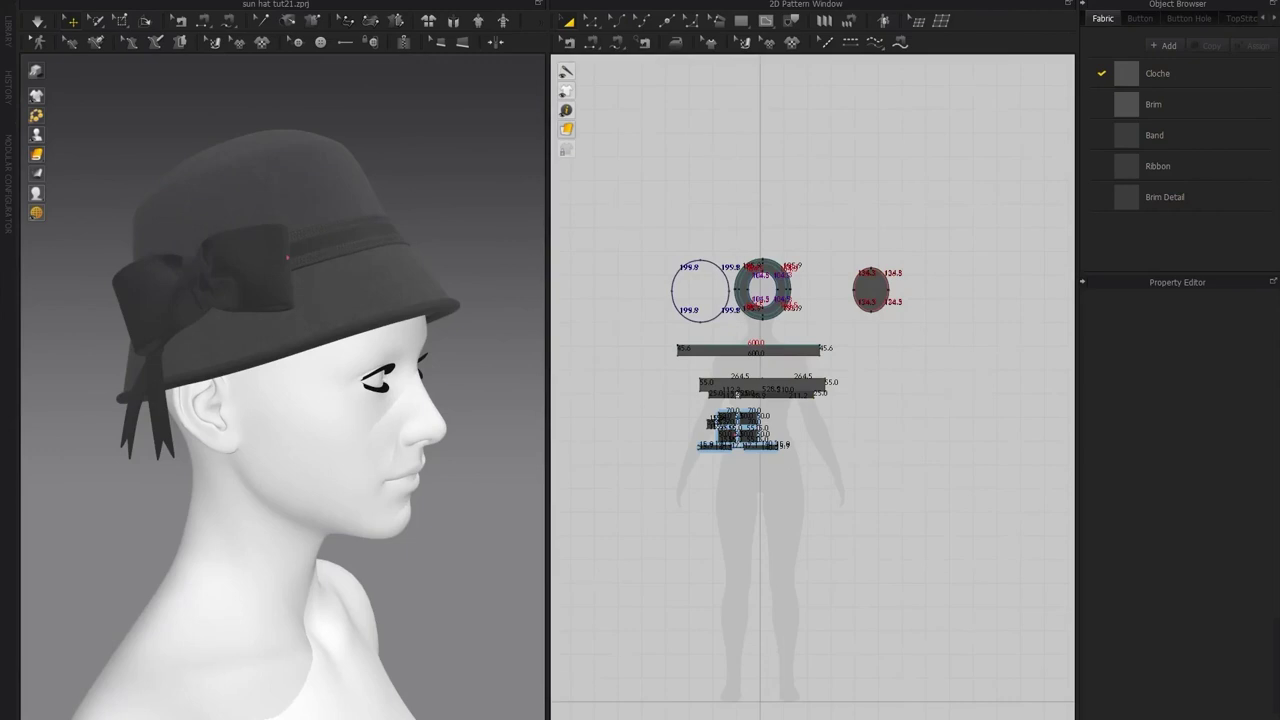
{"action": "left_click", "coordinate": [1167, 5]}
{"action": "left_click", "coordinate": [1165, 82]}
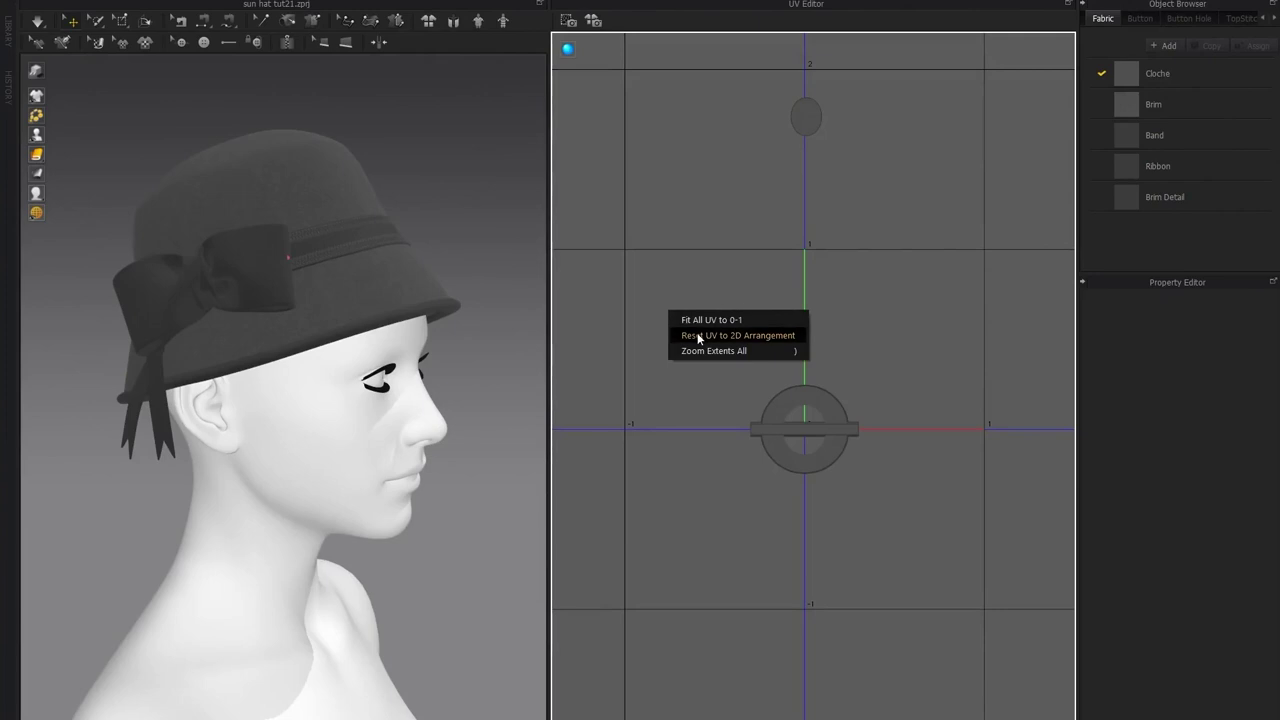
{"action": "left_click", "coordinate": [697, 336]}
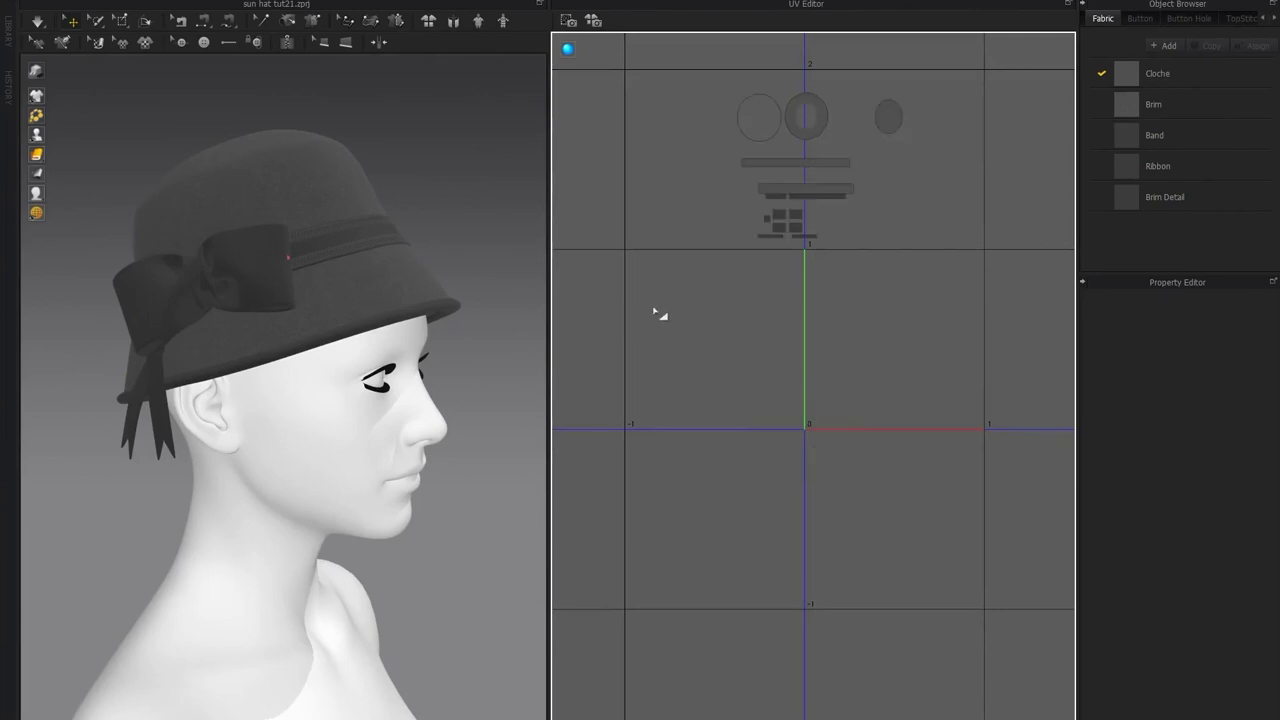
Fit all UVs to the 0-1 tile using the absolute length option at 20 mm
{"action": "right_click", "coordinate": [654, 310]}
{"action": "left_click", "coordinate": [674, 321]}
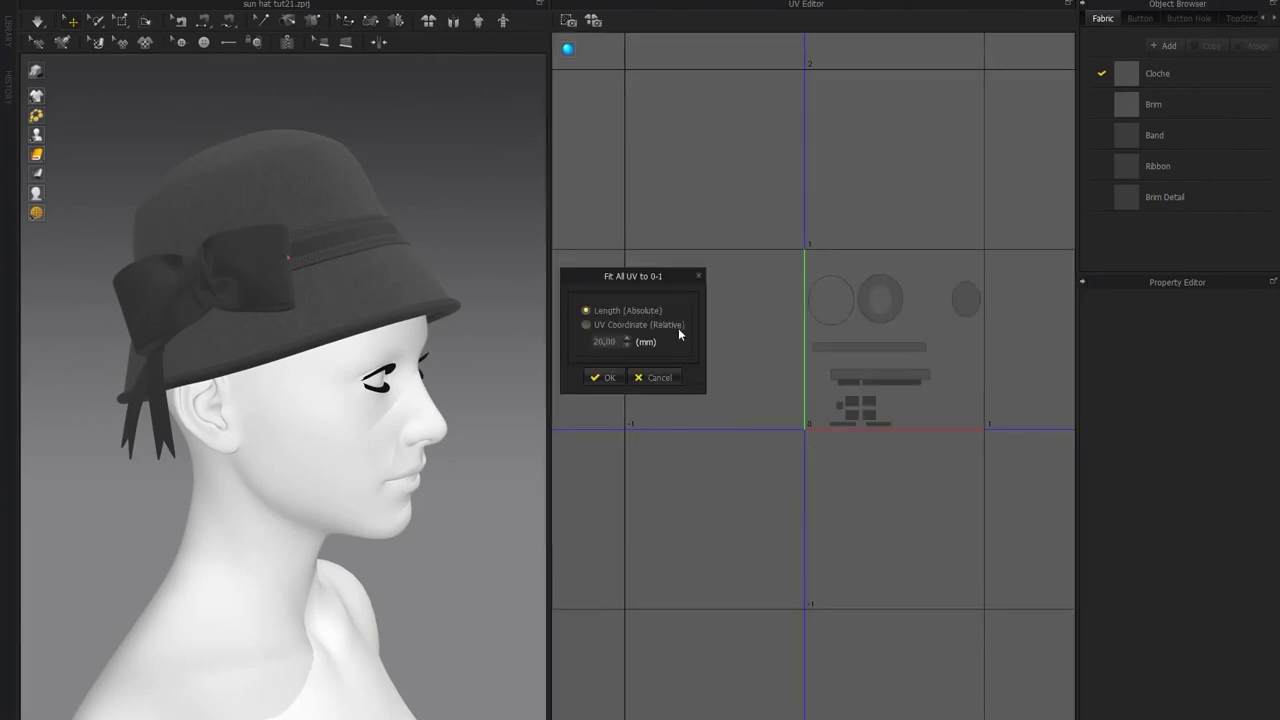
{"action": "left_click", "coordinate": [605, 376]}
Move the crown top's oval UV island closer to the ring-shaped brim island
{"action": "middle_click_drag", "start_coordinate": [801, 229], "coordinate": [760, 217]}
{"action": "scroll", "coordinate": [835, 272], "scroll_direction": "up", "scroll_amount": 5}
{"action": "scroll", "coordinate": [790, 267], "scroll_direction": "down", "scroll_amount": 2}
{"action": "middle_click_drag", "start_coordinate": [790, 267], "coordinate": [738, 237]}
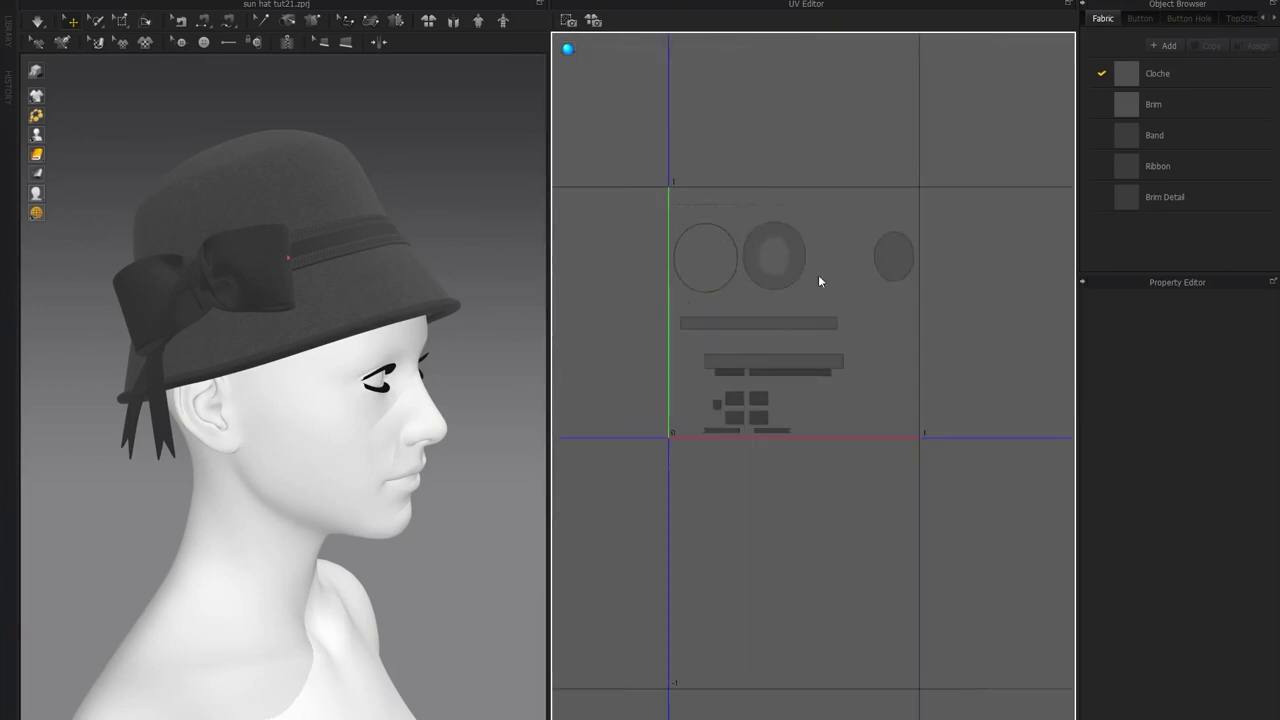
{"action": "left_click_drag", "start_coordinate": [833, 304], "coordinate": [834, 306]}
{"action": "left_click", "coordinate": [894, 262]}
{"action": "left_click_drag", "start_coordinate": [892, 274], "coordinate": [846, 275]}
{"action": "left_click", "coordinate": [864, 289]}
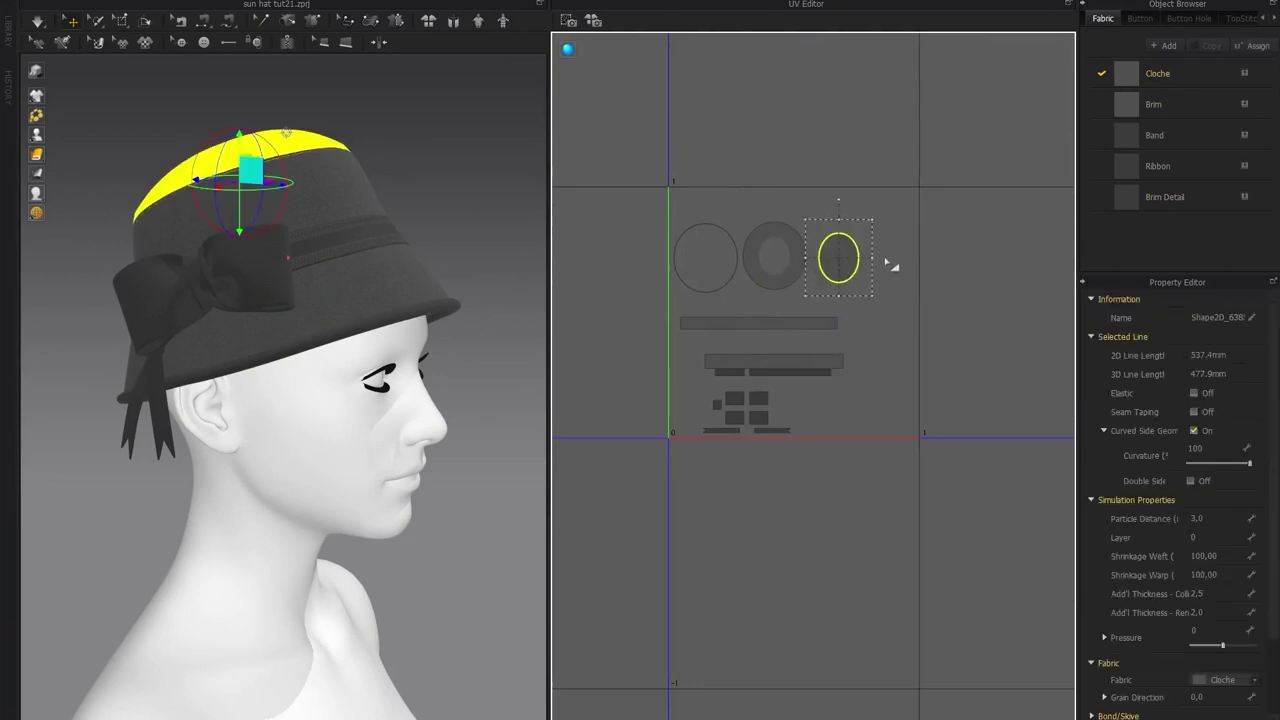
Enlarge the brim detail, brim and crown top UV islands together to span the width of the 0-1 tile
{"action": "middle_click_drag", "start_coordinate": [868, 279], "coordinate": [862, 292]}
{"action": "left_click", "coordinate": [801, 275]}
{"action": "left_click_drag", "start_coordinate": [884, 323], "coordinate": [885, 323]}
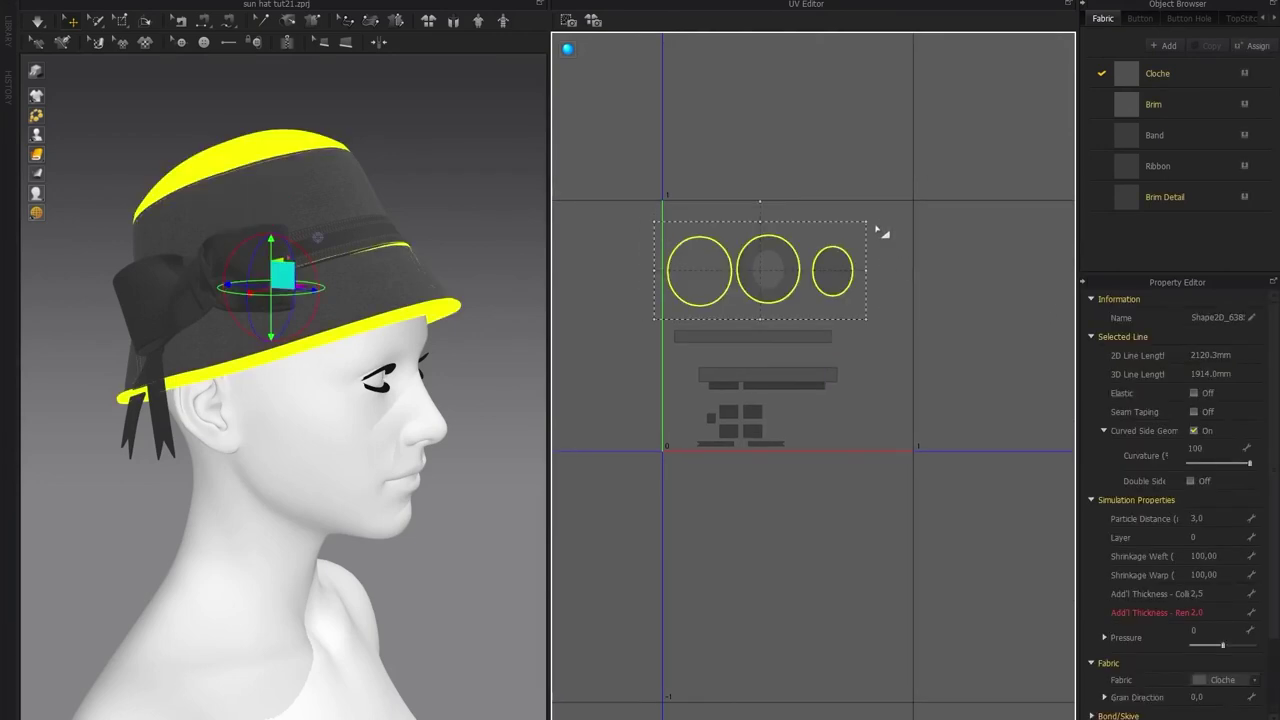
{"action": "left_click_drag", "start_coordinate": [867, 223], "coordinate": [990, 204]}
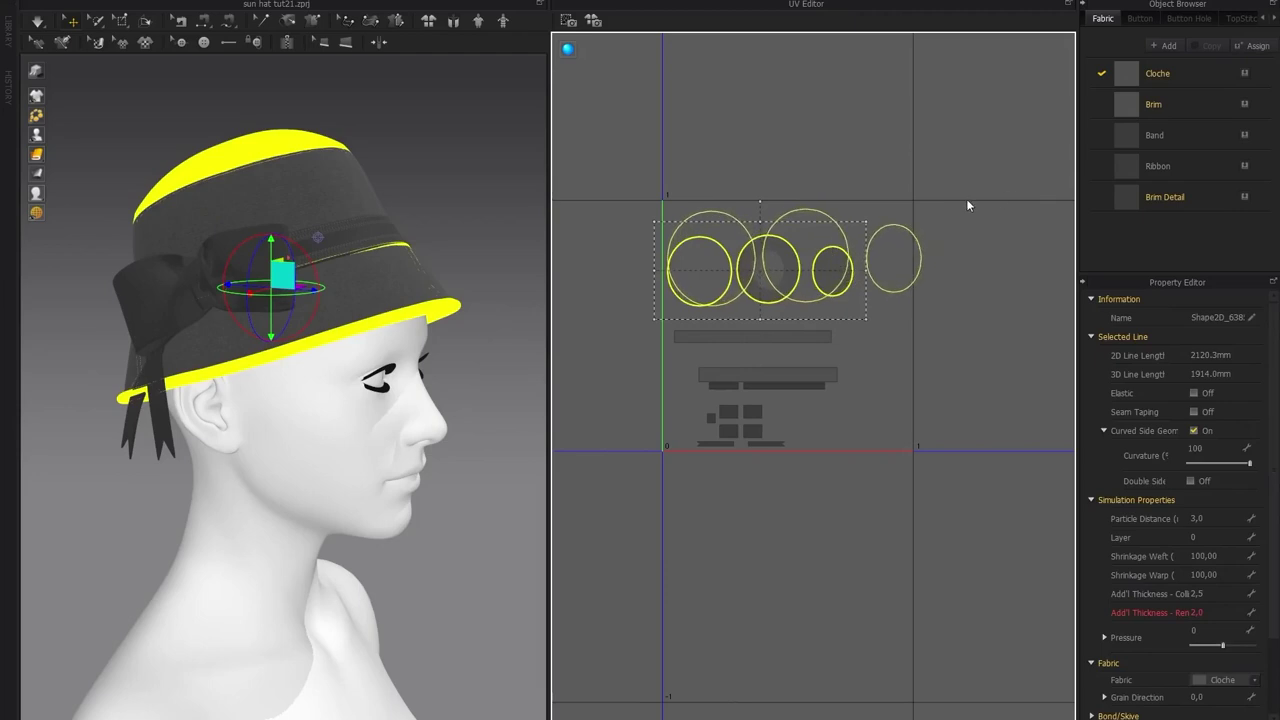
{"action": "left_click", "coordinate": [945, 208]}
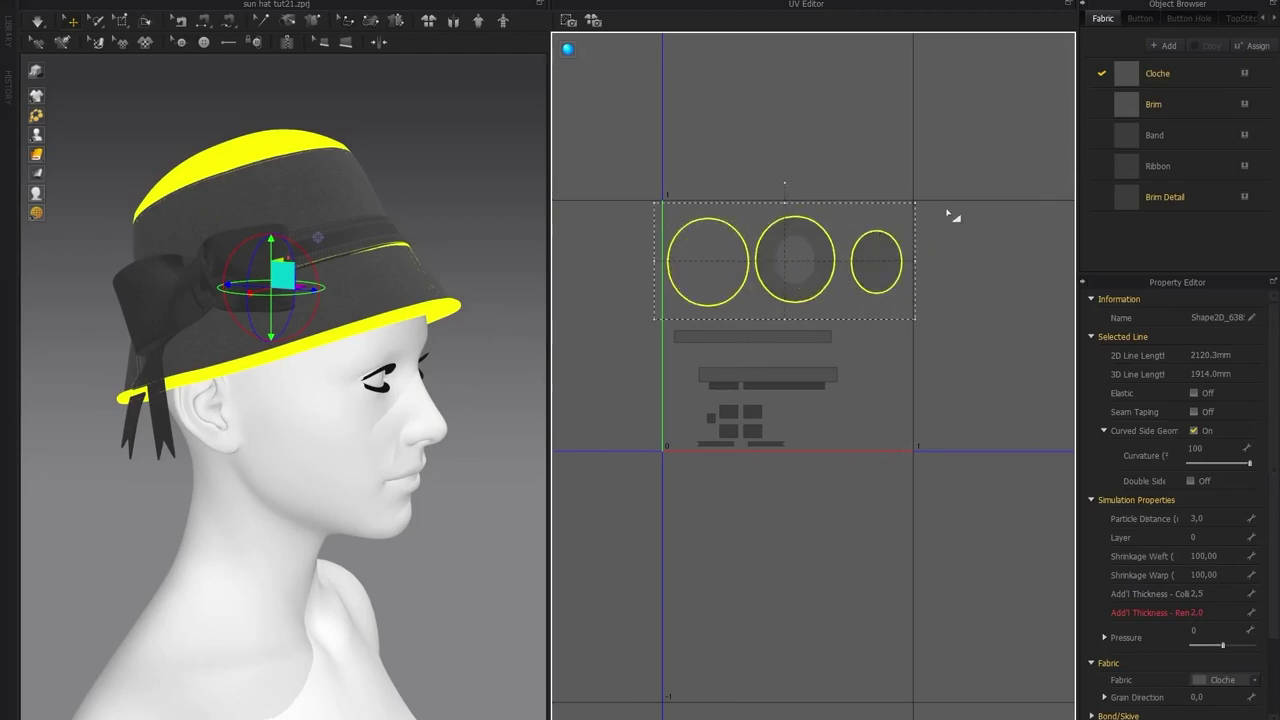
{"action": "left_click", "coordinate": [869, 134]}
{"action": "middle_click_drag", "start_coordinate": [830, 151], "coordinate": [717, 166]}
{"action": "scroll", "coordinate": [712, 167], "scroll_direction": "down", "scroll_amount": 2}
Try moving the brim and crown top UV islands into the adjacent tile and enlarging them there, and undo both changes
{"action": "left_click", "coordinate": [757, 262]}
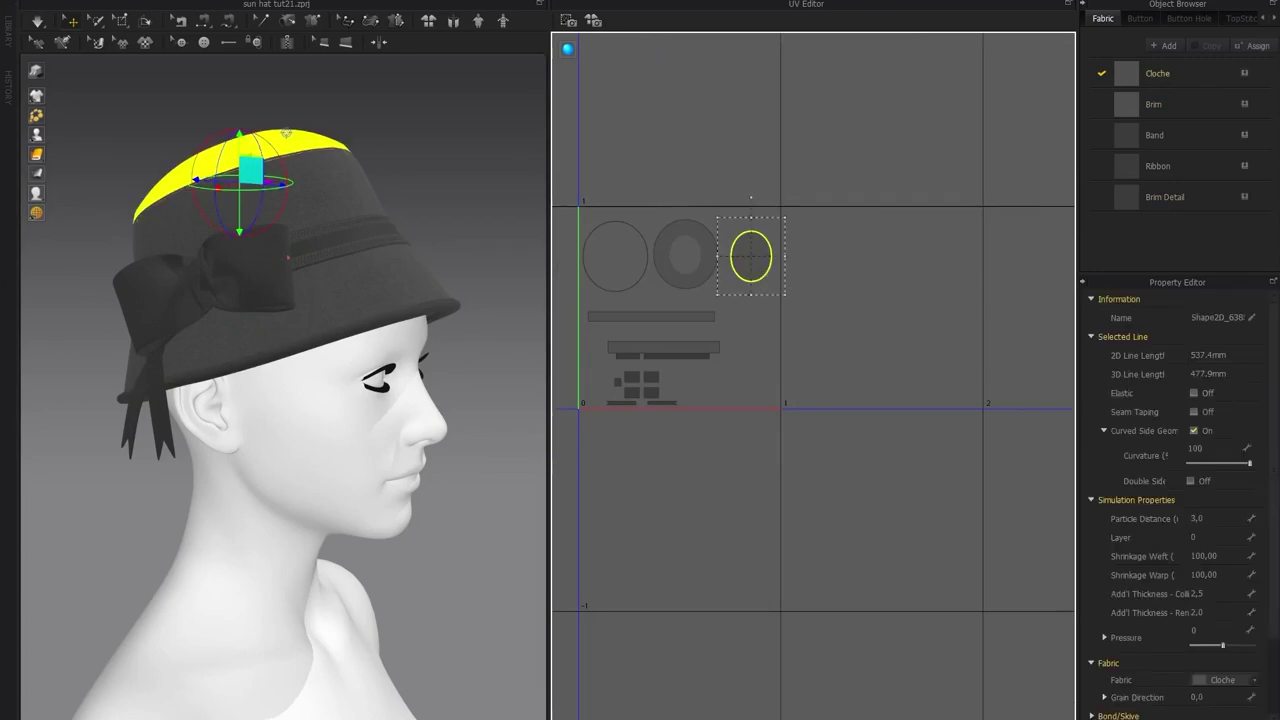
{"action": "left_click", "coordinate": [684, 287], "text": "shift"}
{"action": "left_click_drag", "start_coordinate": [705, 292], "coordinate": [847, 322]}
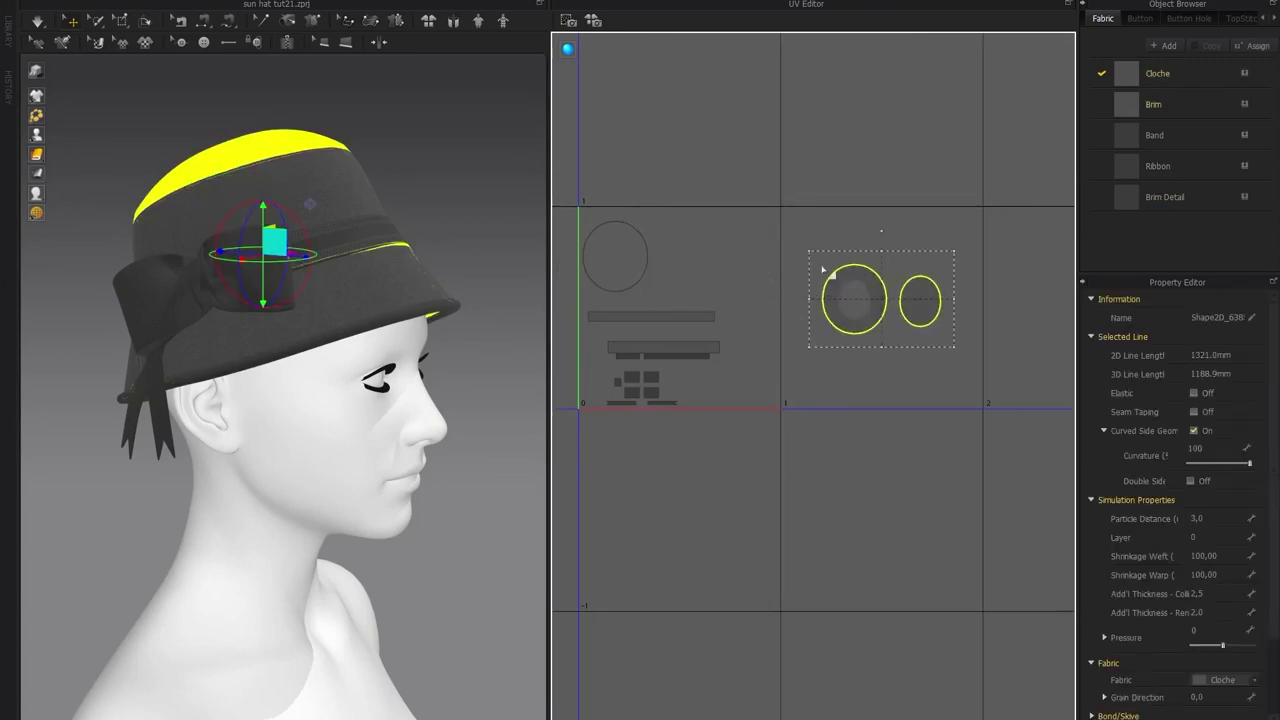
{"action": "left_click_drag", "start_coordinate": [808, 251], "coordinate": [776, 232]}
{"action": "left_click", "coordinate": [905, 253]}
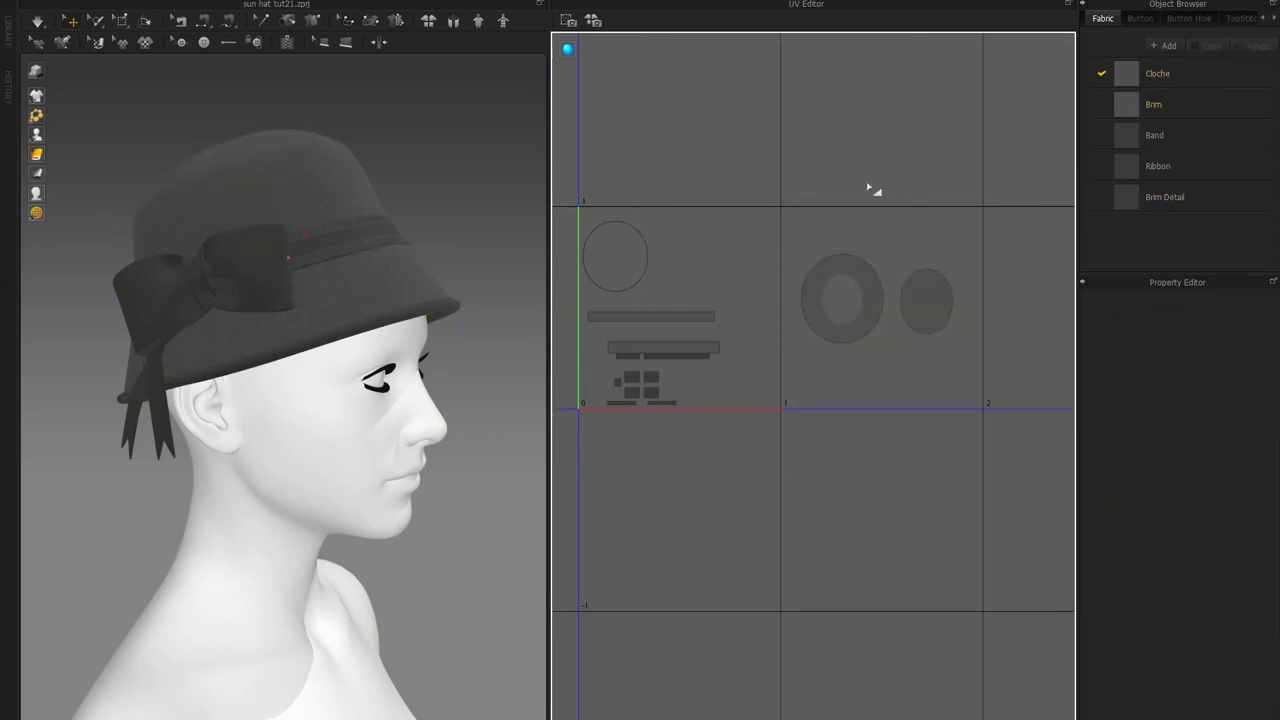
{"action": "key", "text": "ctrl+z"}
{"action": "key", "text": "ctrl+z"}
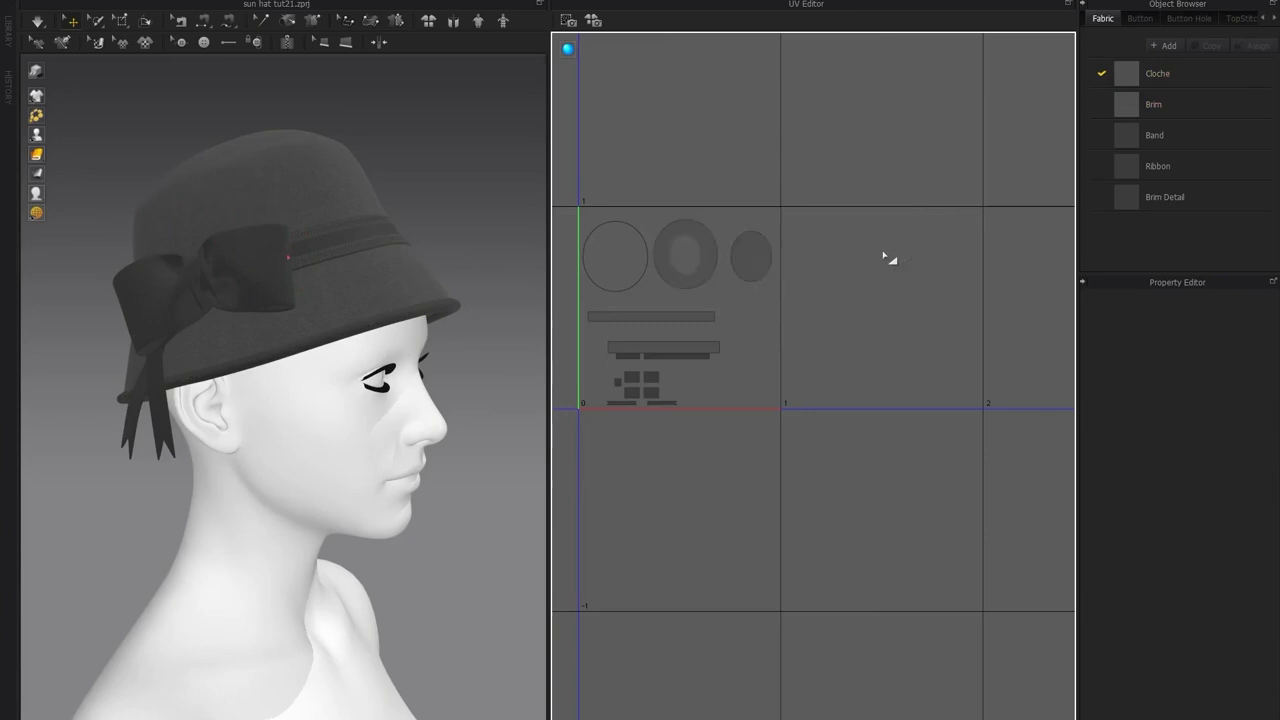
{"action": "middle_click_drag", "start_coordinate": [766, 320], "coordinate": [846, 340]}
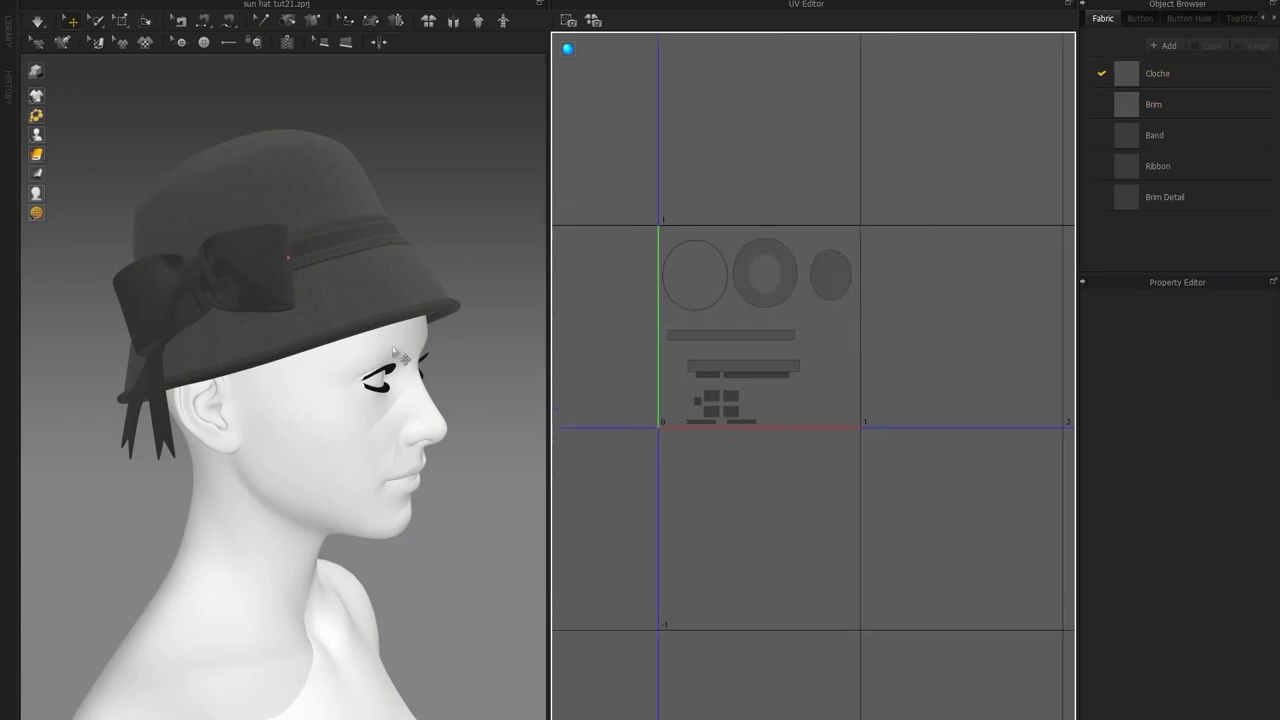
Switch the workspace from the UV Editor back to Simulation mode
{"action": "right_click_drag", "start_coordinate": [465, 358], "coordinate": [418, 364]}
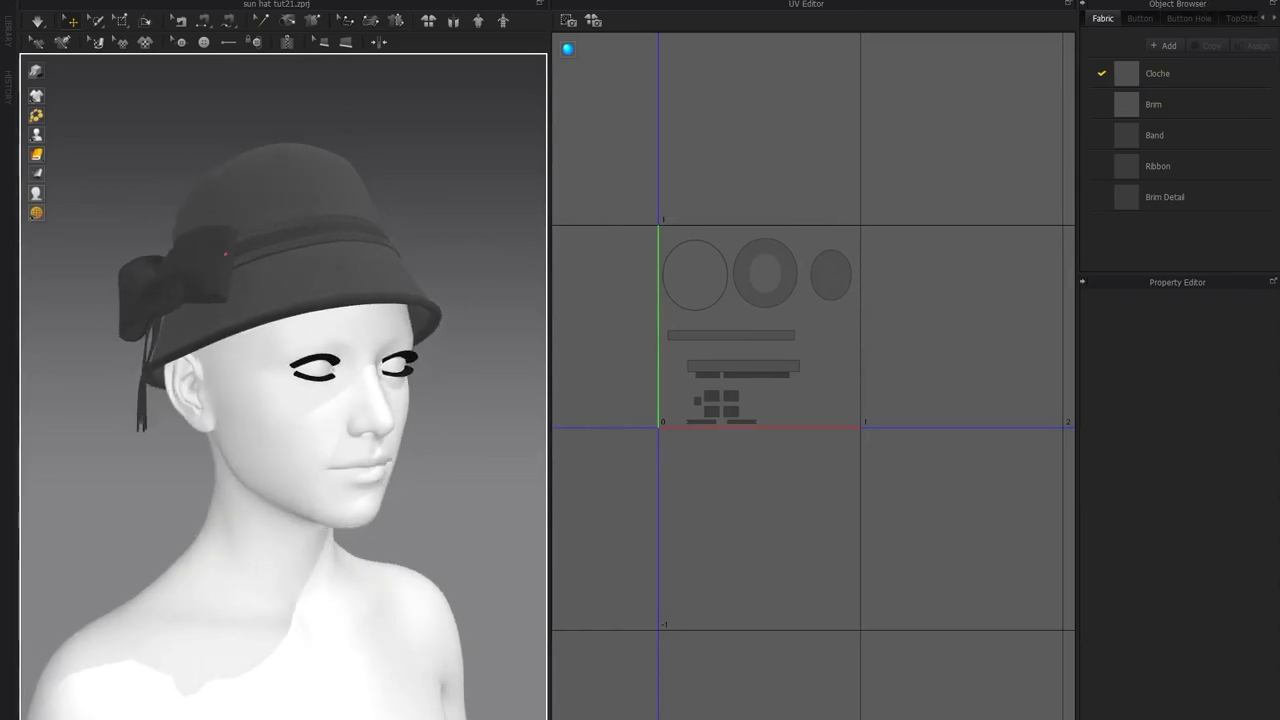
{"action": "left_click", "coordinate": [1170, 1]}
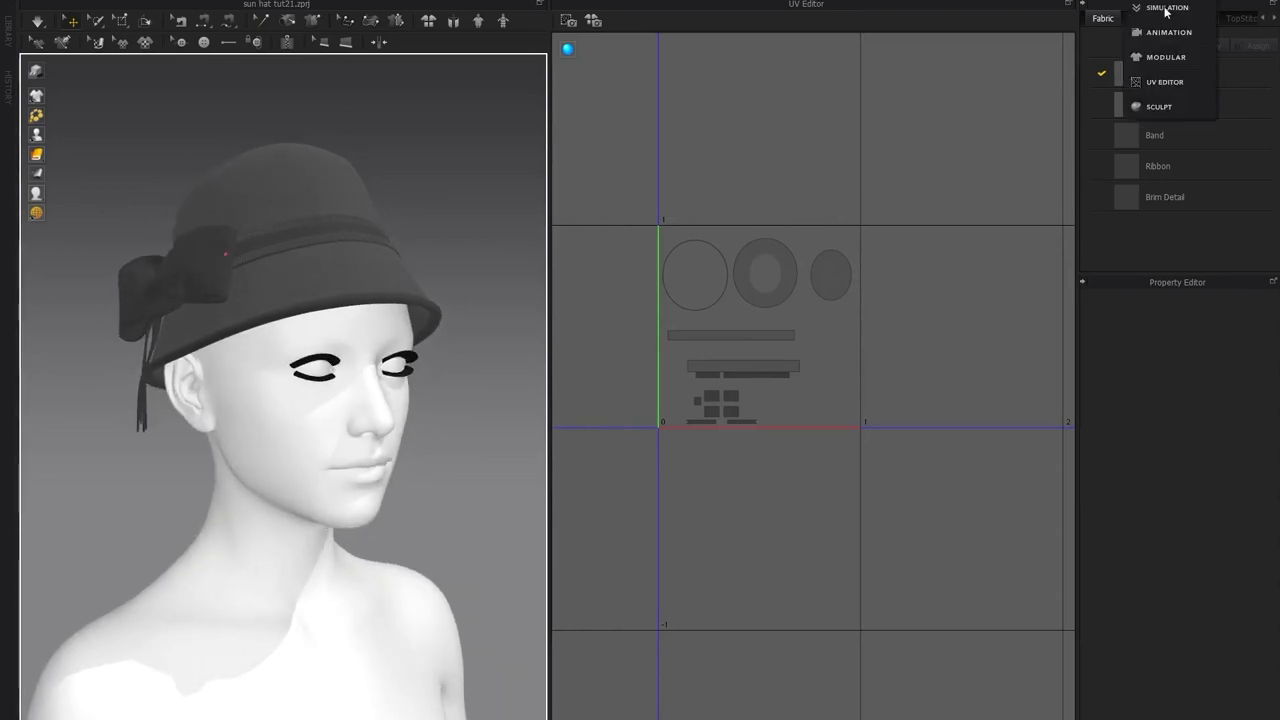
{"action": "left_click", "coordinate": [1166, 8]}
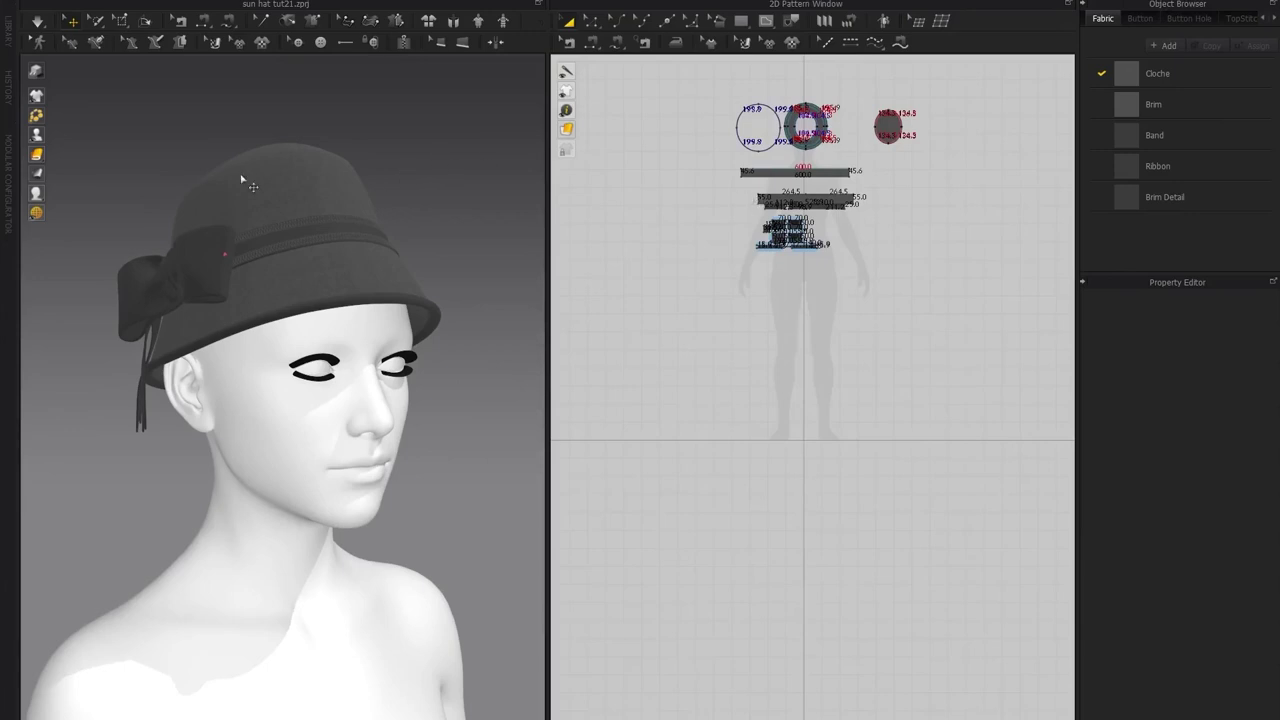
{"action": "left_click", "coordinate": [62, 1]}
{"action": "left_click", "coordinate": [120, 95]}
{"action": "right_click", "coordinate": [54, 6]}
{"action": "mouse_move", "coordinate": [147, 111]}
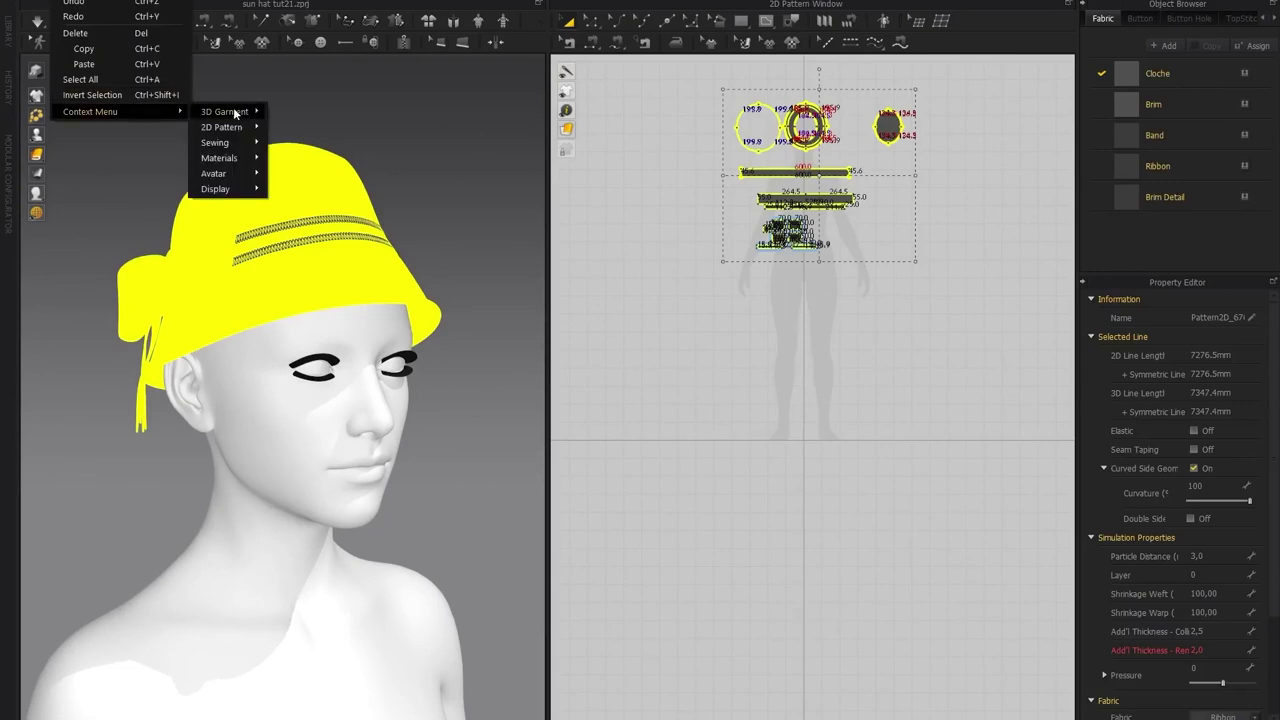
{"action": "mouse_move", "coordinate": [236, 112]}
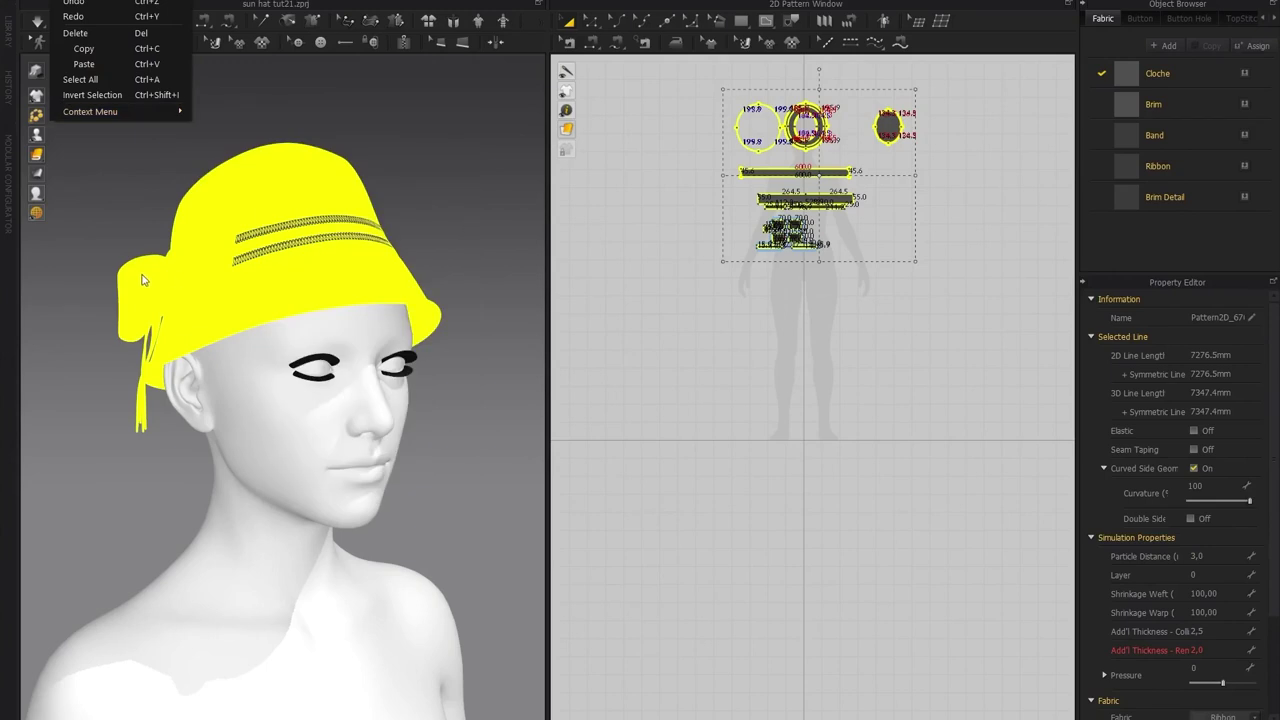
{"action": "left_click", "coordinate": [161, 215]}
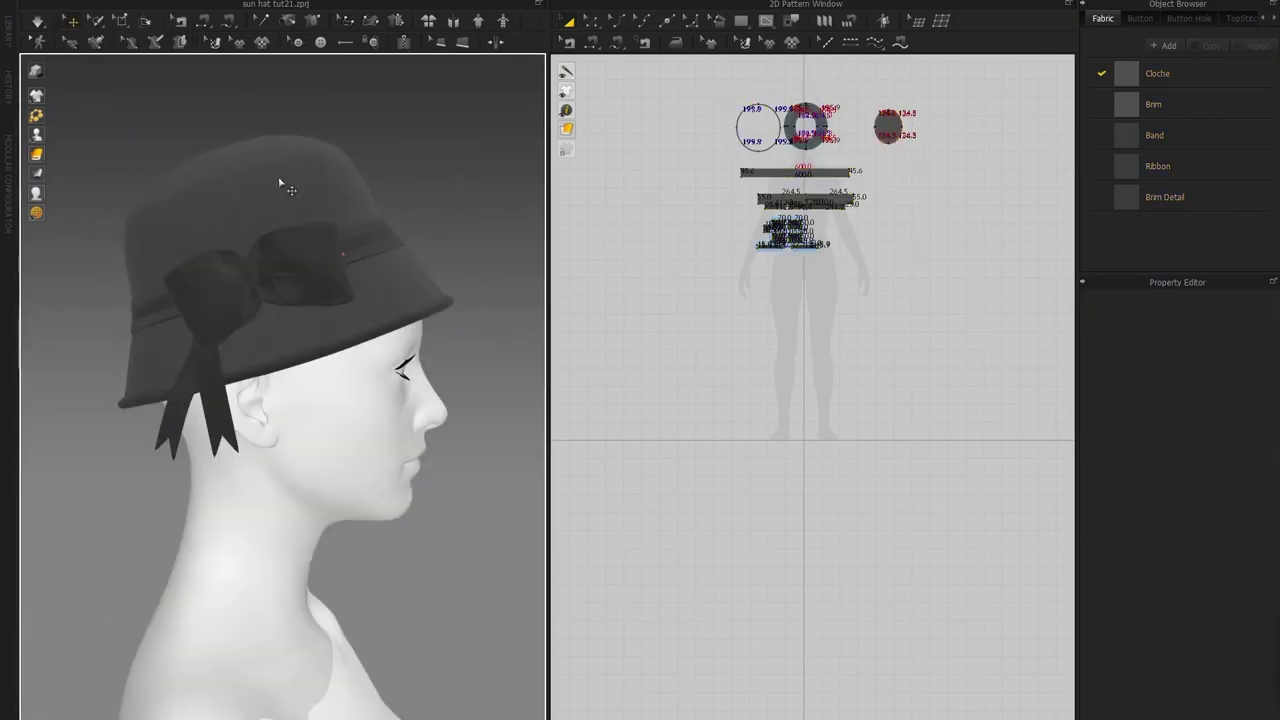
{"action": "left_click_drag", "start_coordinate": [938, 279], "coordinate": [702, 90]}
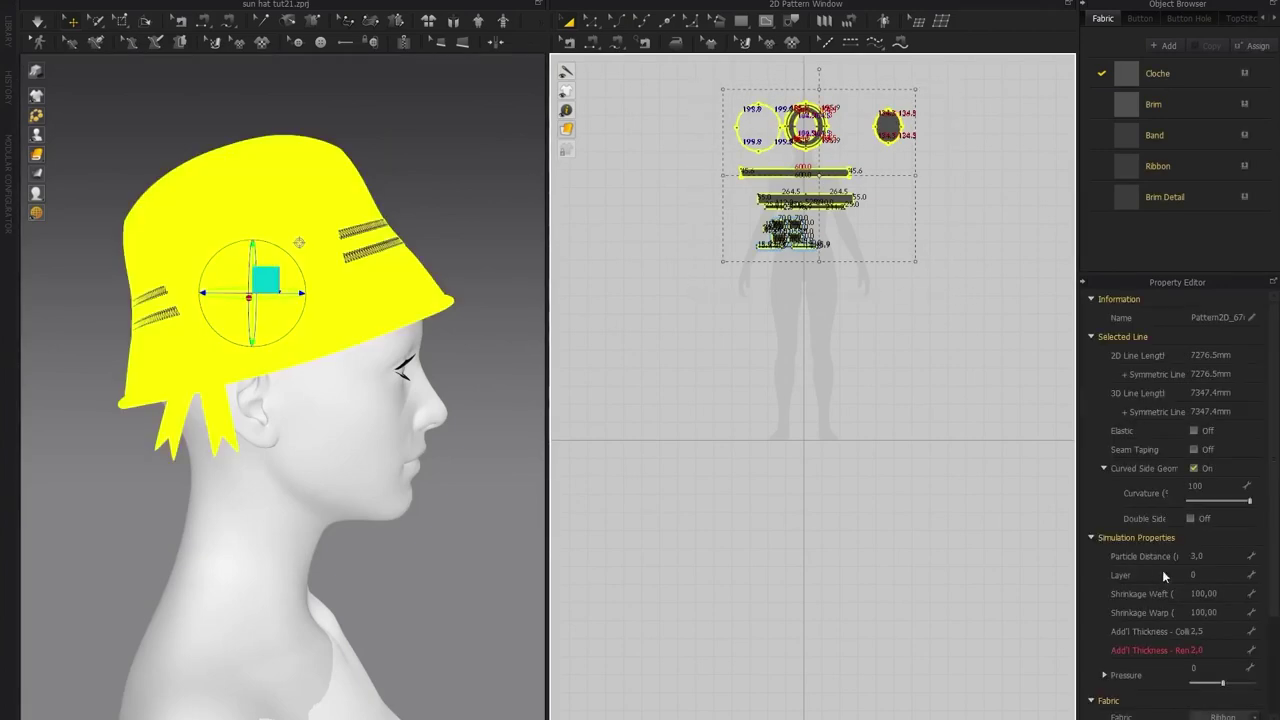
{"action": "left_click", "coordinate": [810, 346]}
Select all of the hat's patterns
{"action": "right_click_drag", "start_coordinate": [435, 195], "coordinate": [363, 205]}
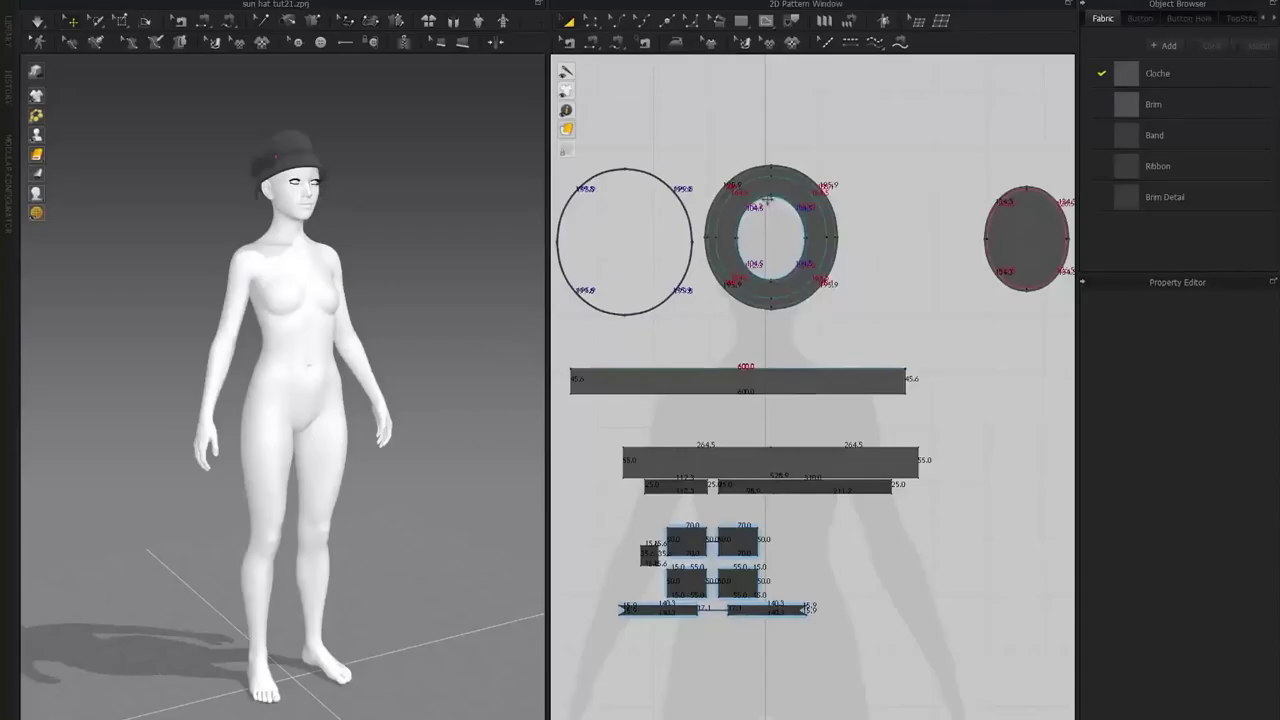
{"action": "scroll", "coordinate": [393, 188], "scroll_direction": "up", "scroll_amount": 3}
{"action": "middle_click_drag", "start_coordinate": [391, 186], "coordinate": [388, 470]}
{"action": "scroll", "coordinate": [320, 388], "scroll_direction": "up", "scroll_amount": 4}
{"action": "scroll", "coordinate": [320, 390], "scroll_direction": "up", "scroll_amount": 5}
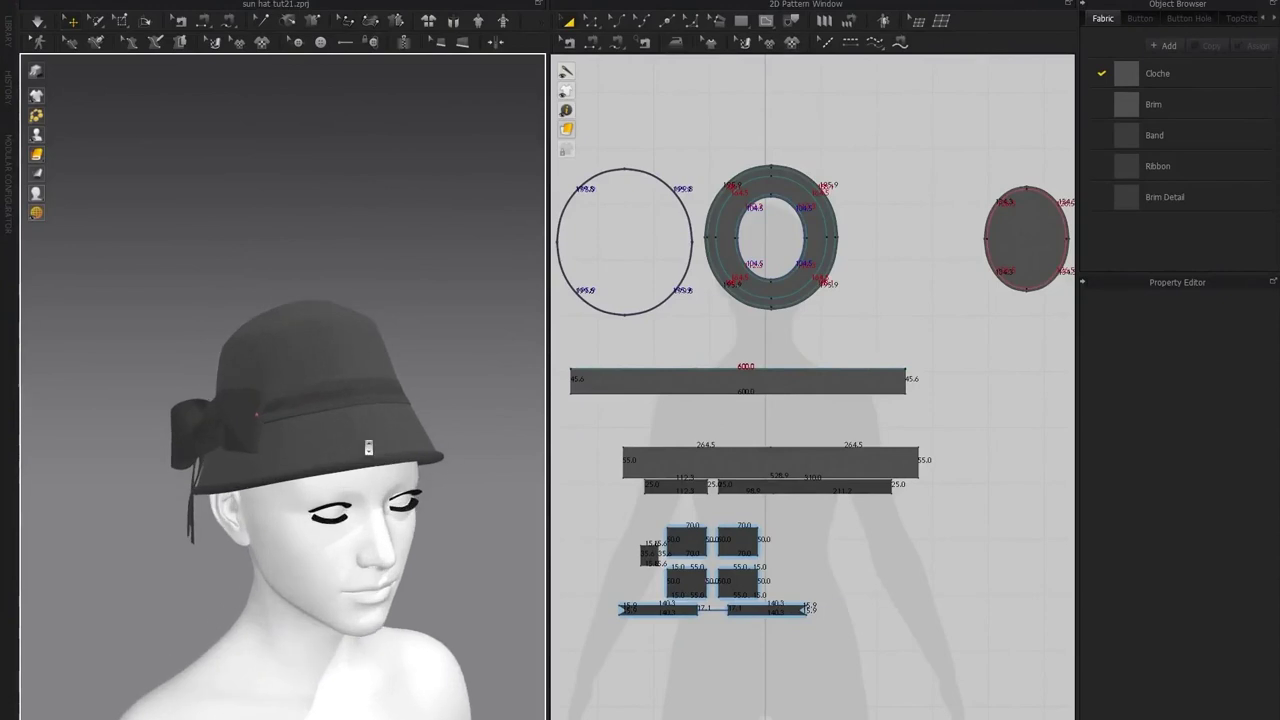
{"action": "scroll", "coordinate": [362, 389], "scroll_direction": "down", "scroll_amount": 4}
{"action": "right_click_drag", "start_coordinate": [366, 388], "coordinate": [426, 306]}
{"action": "scroll", "coordinate": [426, 306], "scroll_direction": "down", "scroll_amount": 2}
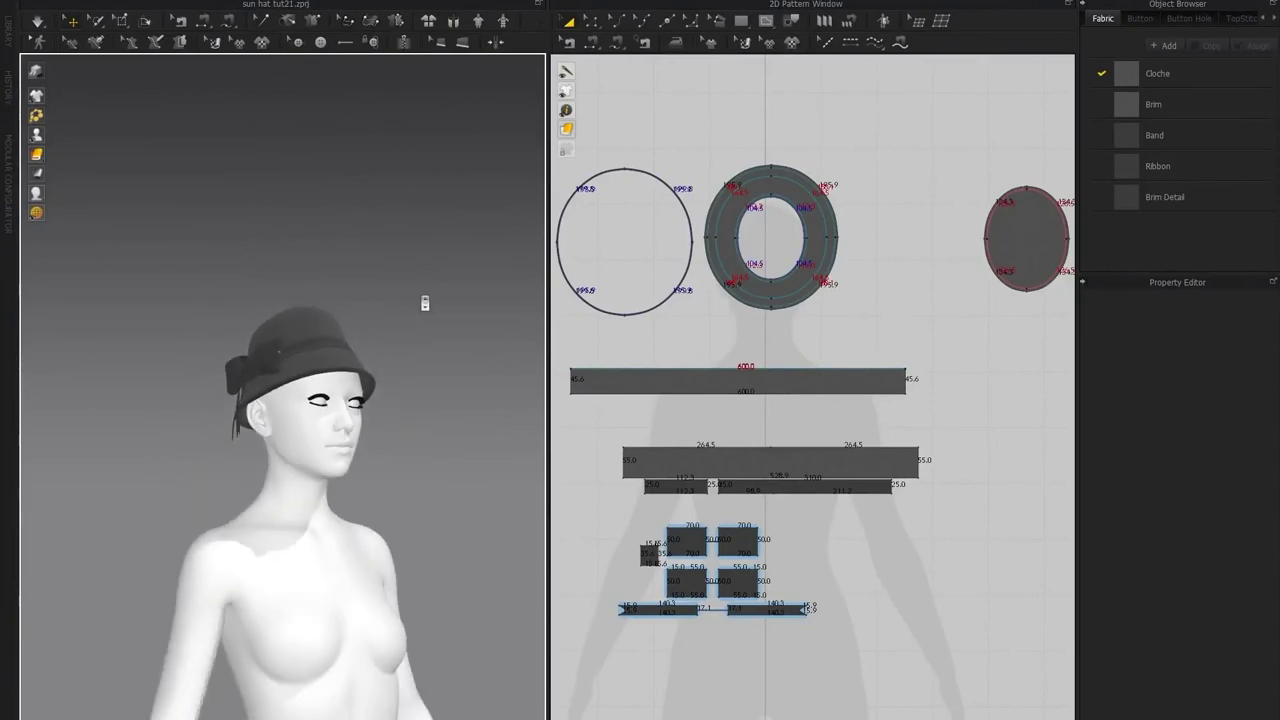
{"action": "left_click", "coordinate": [70, 1]}
{"action": "left_click", "coordinate": [100, 79]}
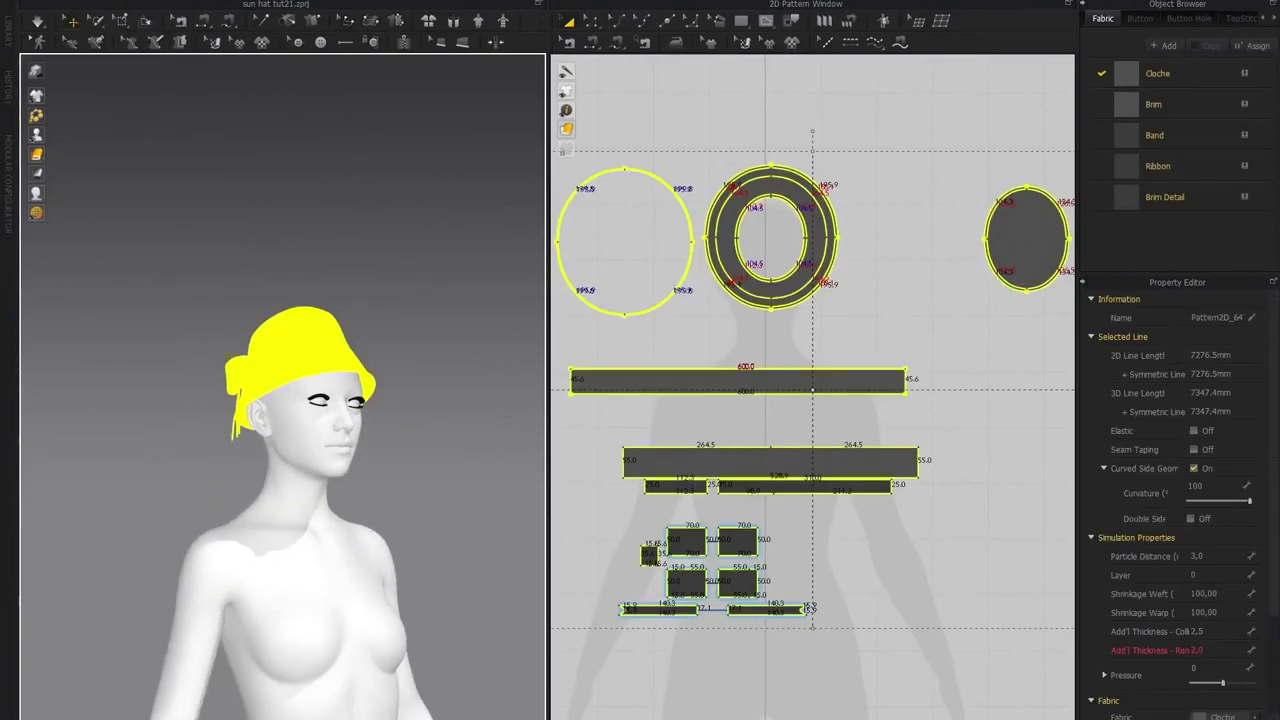
Start an OBJ export to cloche.obj in the Cloche Garment > Cloche folder, replacing the existing file
{"action": "left_click", "coordinate": [40, 2]}
{"action": "mouse_move", "coordinate": [99, 128]}
{"action": "left_click", "coordinate": [176, 129]}
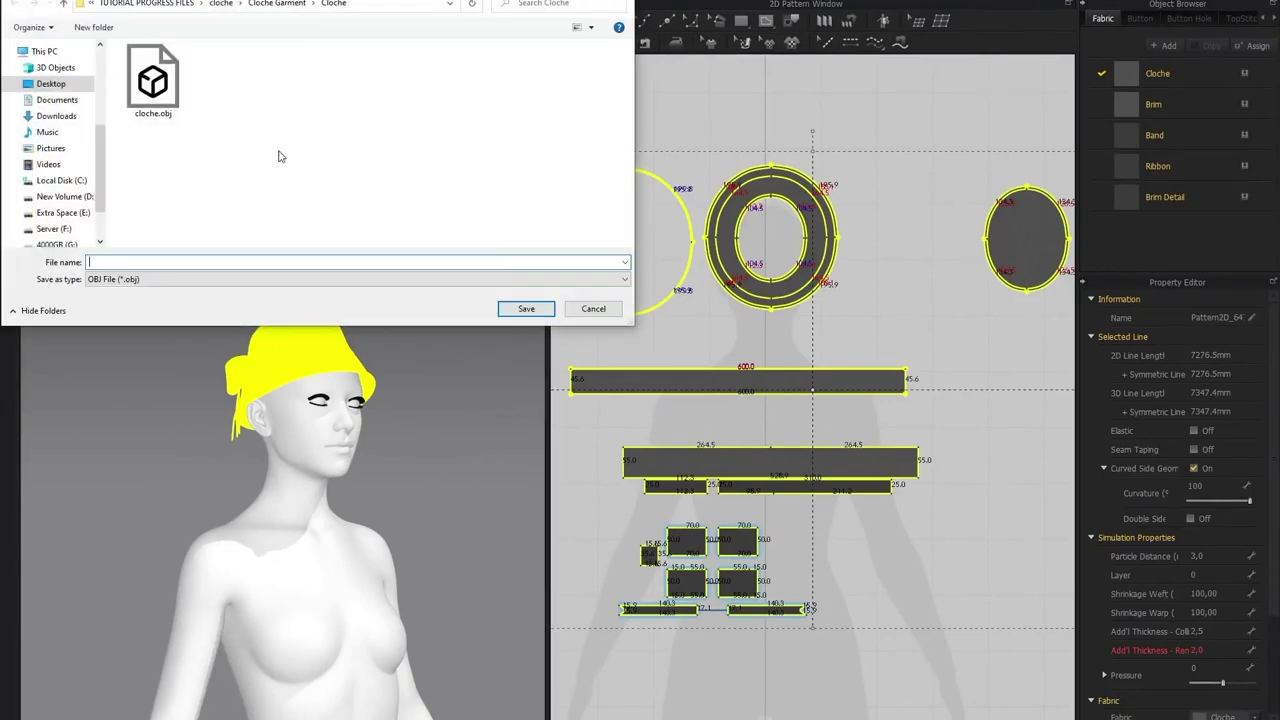
{"action": "left_click", "coordinate": [276, 7]}
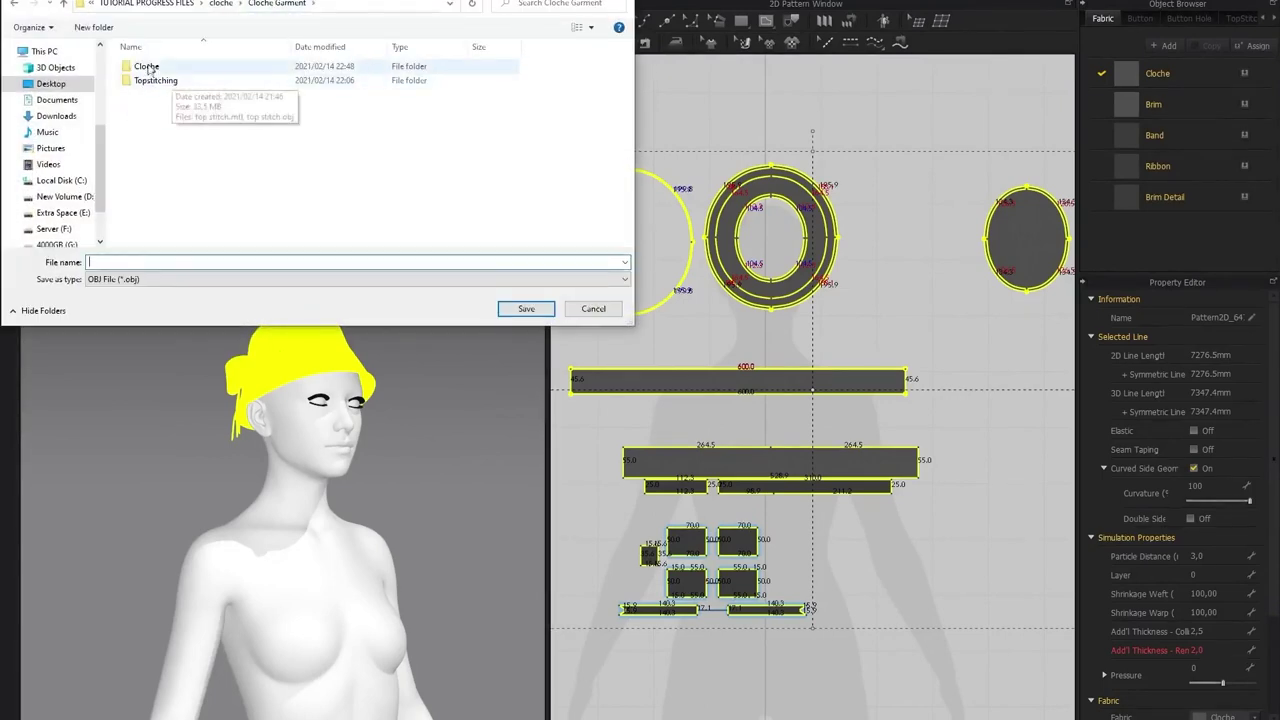
{"action": "left_click", "coordinate": [165, 81]}
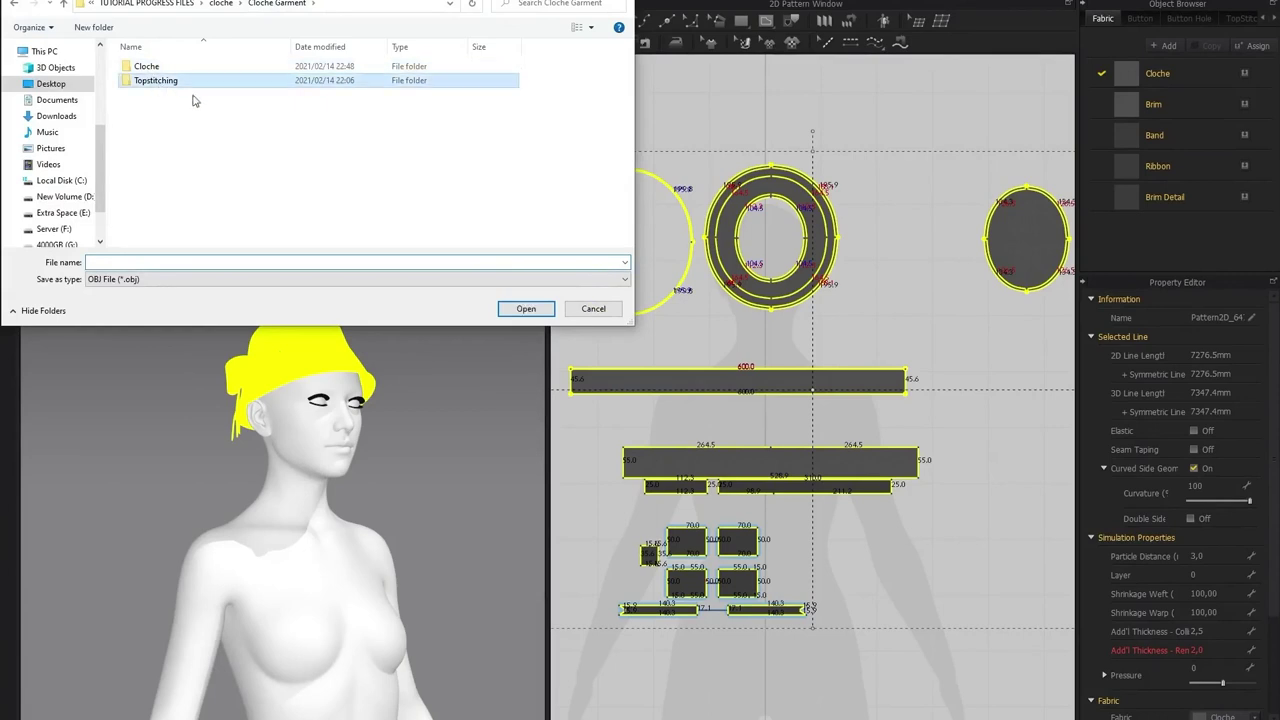
{"action": "double_click", "coordinate": [150, 67]}
{"action": "left_click", "coordinate": [155, 80]}
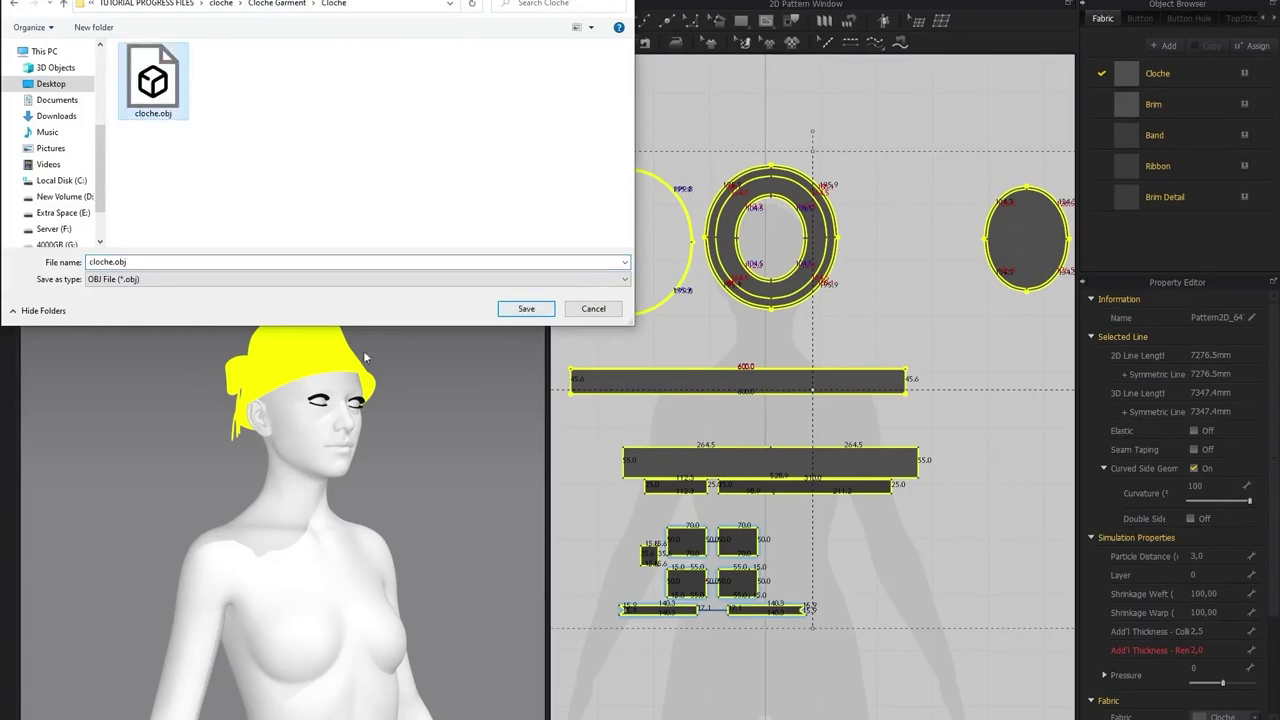
{"action": "left_click", "coordinate": [526, 308]}
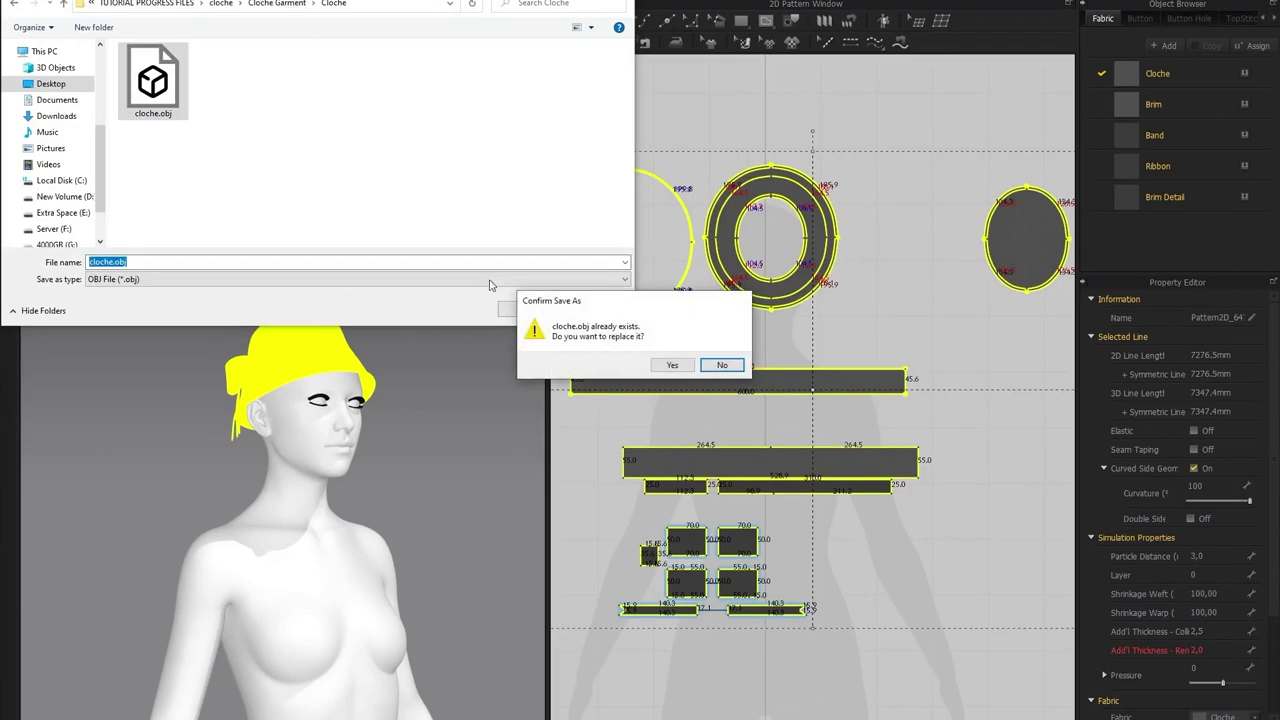
{"action": "left_click", "coordinate": [668, 364]}
Export all patterns and topstitching as thick, multiple objects with unified UV coordinates at 4096 pixels, including diffuse and normal maps
{"action": "left_click_drag", "start_coordinate": [595, 131], "coordinate": [559, 81]}
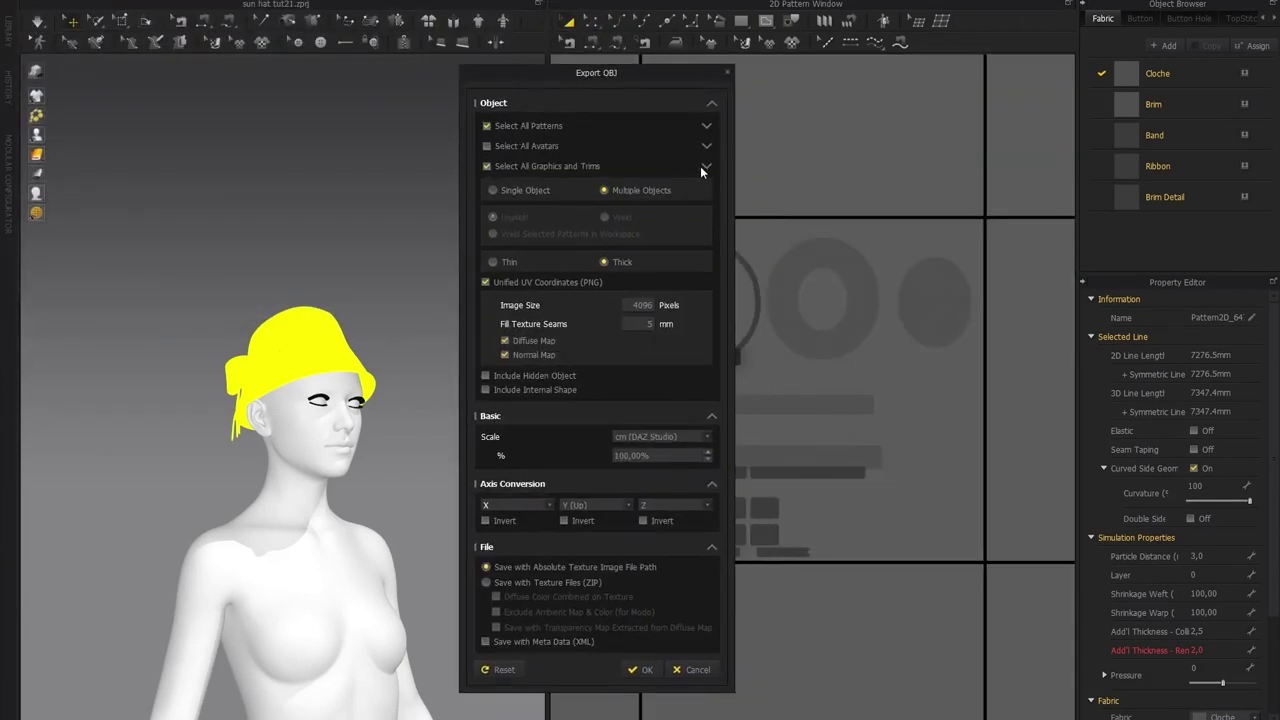
{"action": "left_click", "coordinate": [704, 166]}
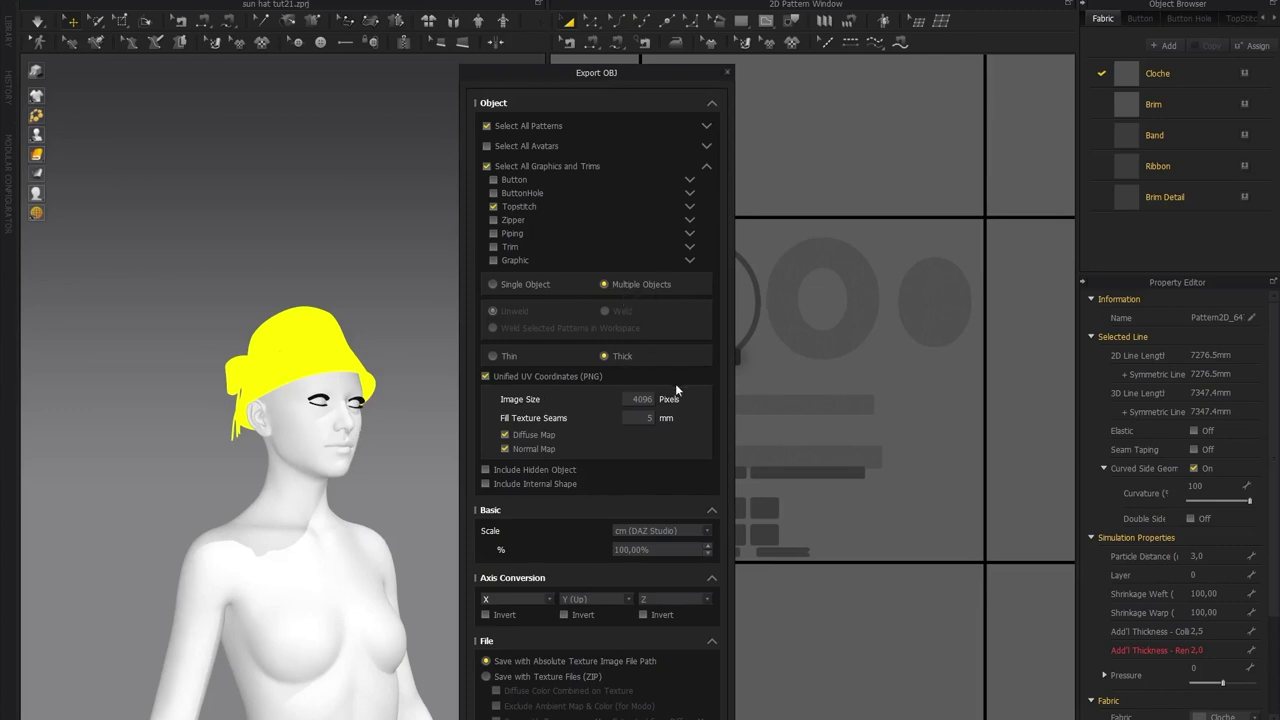
{"action": "double_click", "coordinate": [642, 399]}
{"action": "left_click_drag", "start_coordinate": [589, 75], "coordinate": [639, 23]}
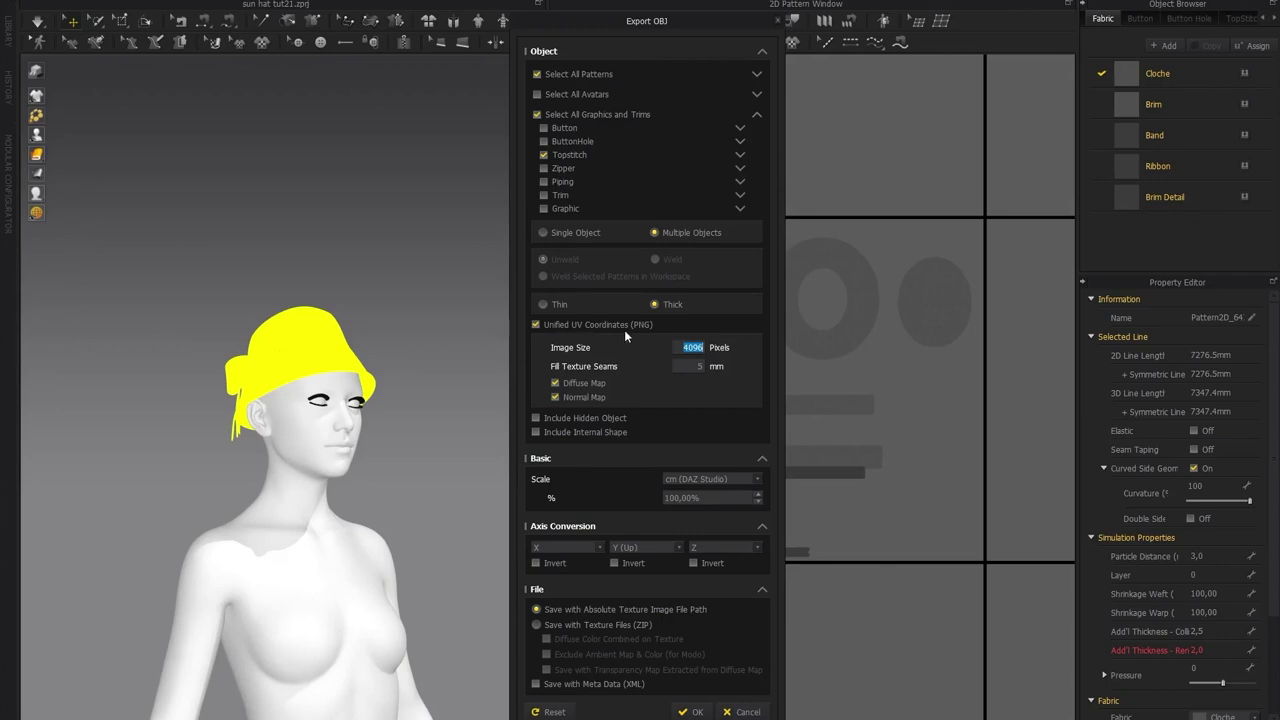
{"action": "left_click", "coordinate": [693, 712]}
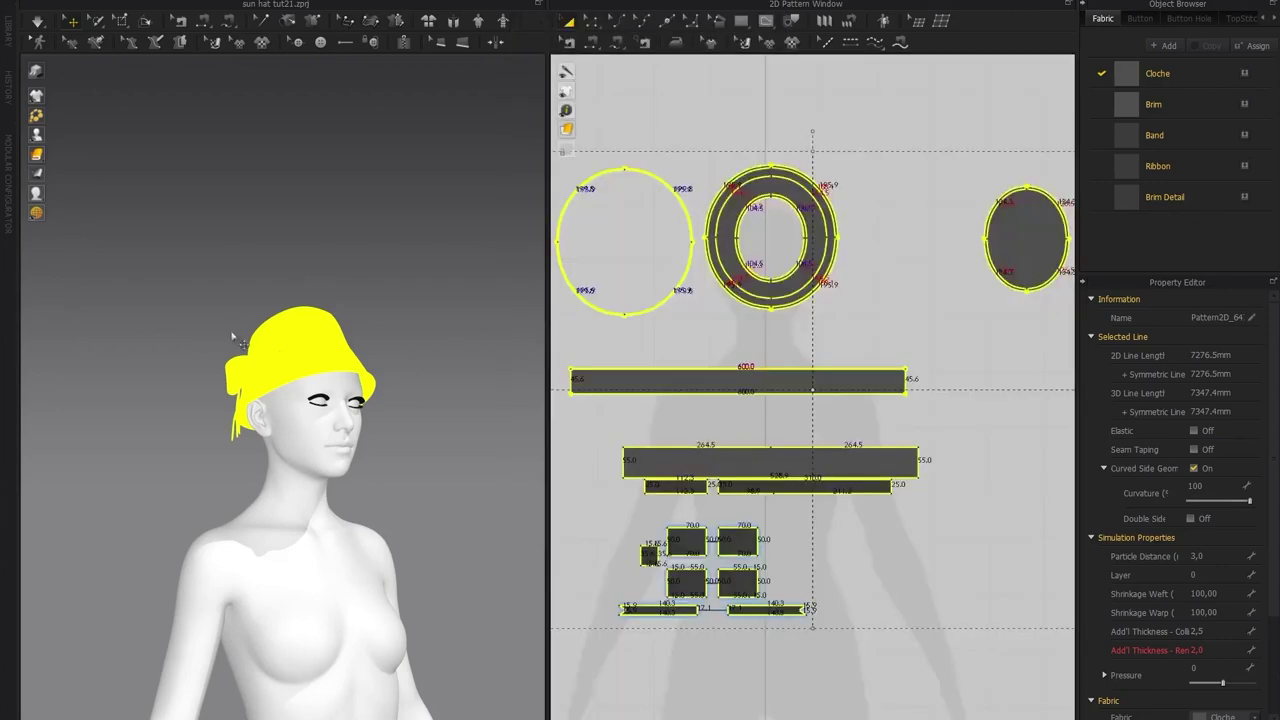
Reselect all of the hat's patterns and open another OBJ export
{"action": "left_click", "coordinate": [246, 155]}
{"action": "left_click", "coordinate": [64, 4]}
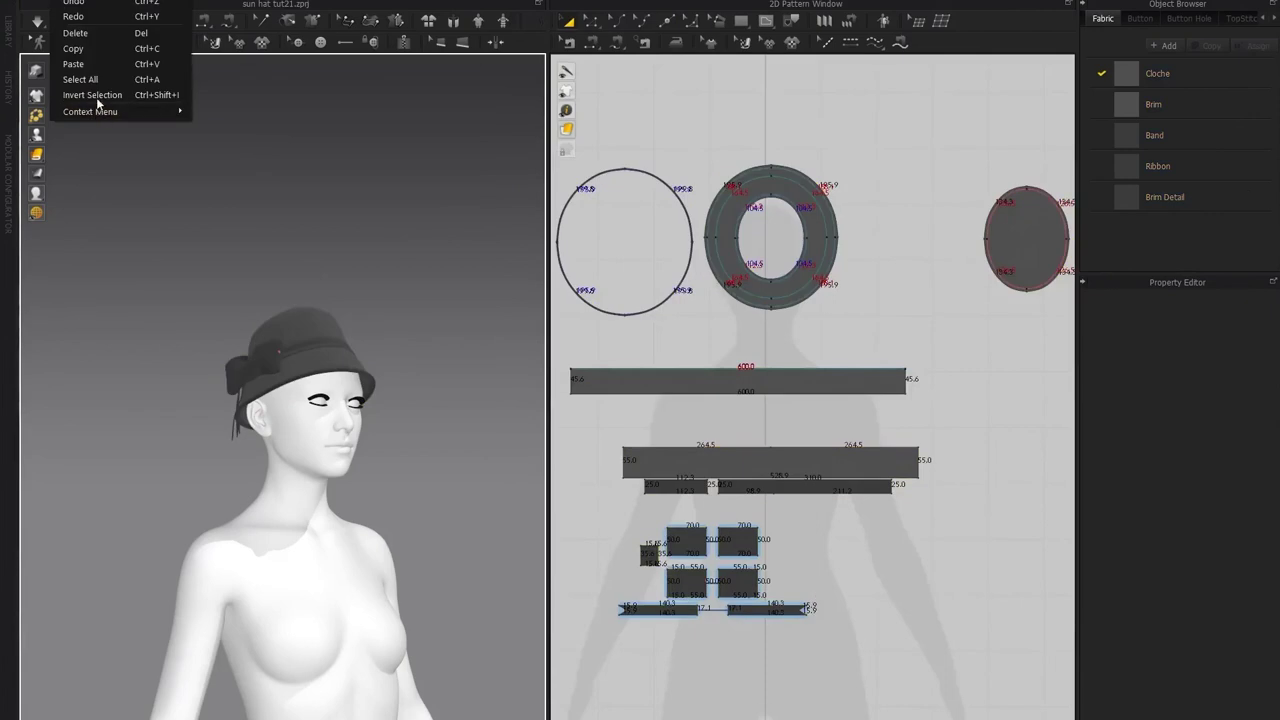
{"action": "left_click", "coordinate": [92, 87]}
{"action": "left_click", "coordinate": [67, 4]}
{"action": "mouse_move", "coordinate": [80, 123]}
{"action": "left_click", "coordinate": [200, 143]}
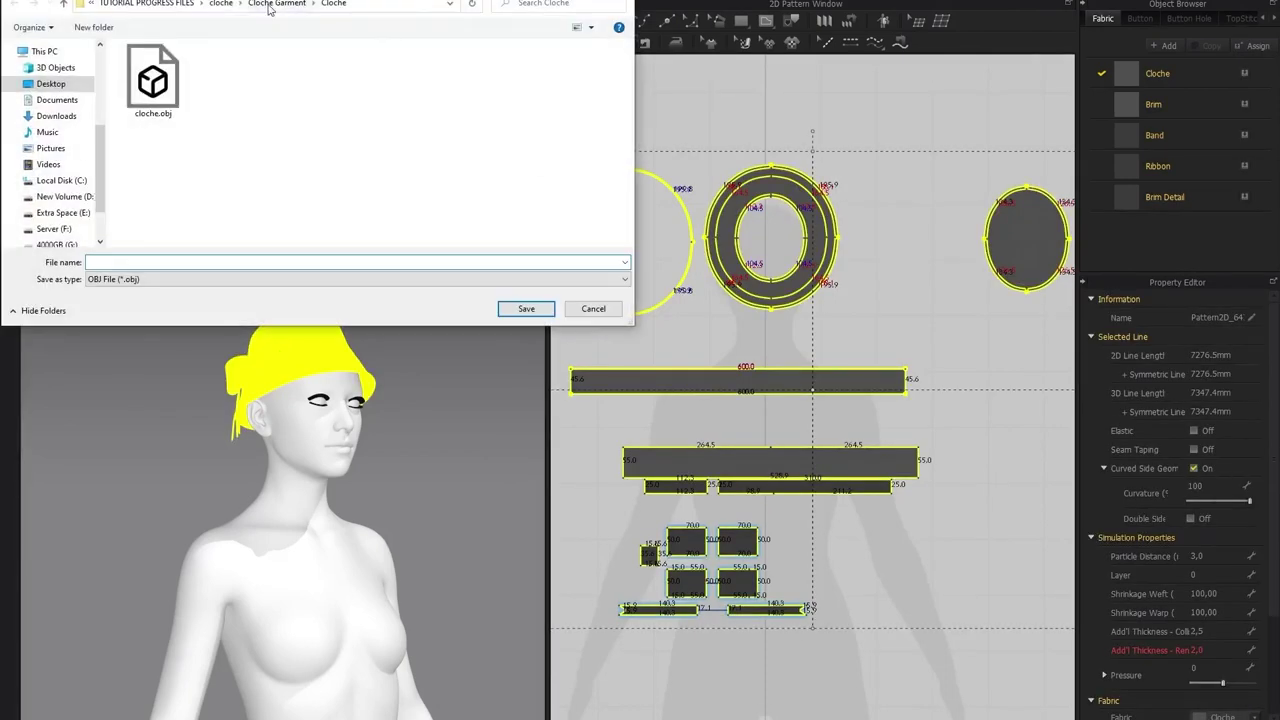
Save the second export over the existing OBJ file in the Cloche Garment > Topstitching folder
{"action": "left_click", "coordinate": [268, 4]}
{"action": "double_click", "coordinate": [165, 86]}
{"action": "left_click", "coordinate": [155, 80]}
{"action": "left_click", "coordinate": [526, 308]}
{"action": "left_click", "coordinate": [660, 365]}
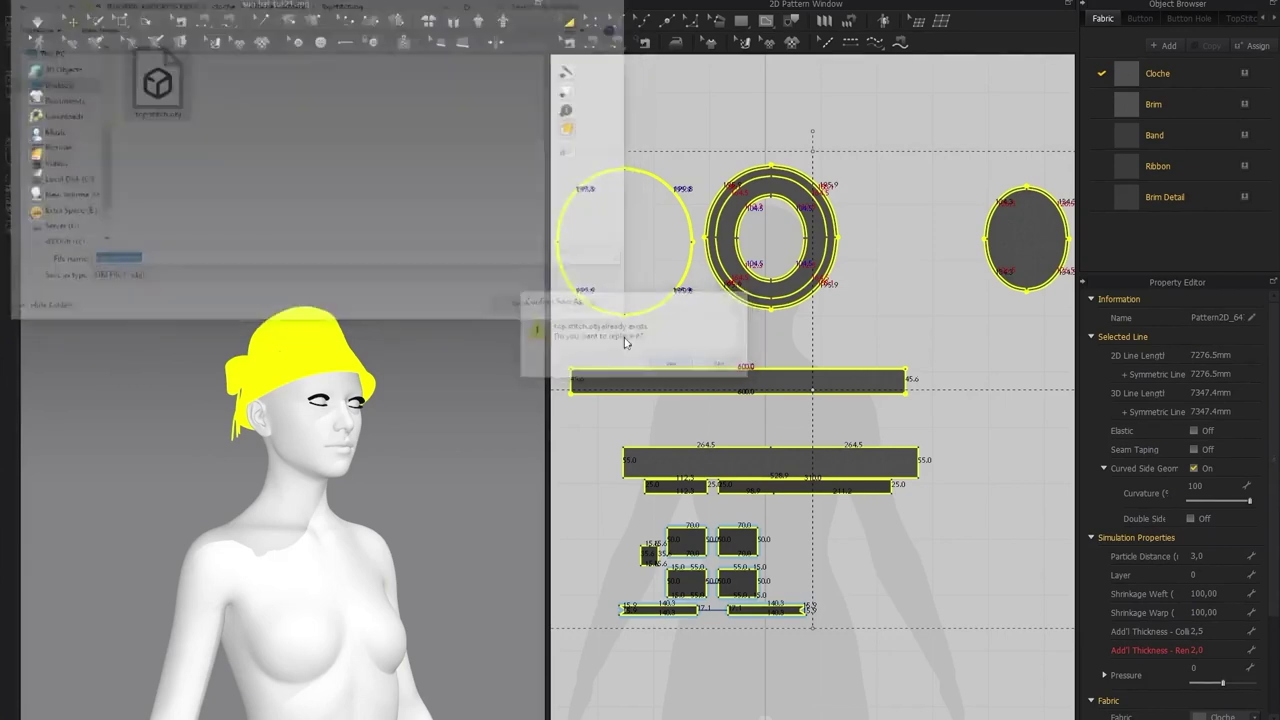
Export only the topstitching as thick, multiple objects, with patterns excluded and unified UV coordinates turned off, and clear the selection
{"action": "left_click_drag", "start_coordinate": [562, 118], "coordinate": [504, 108]}
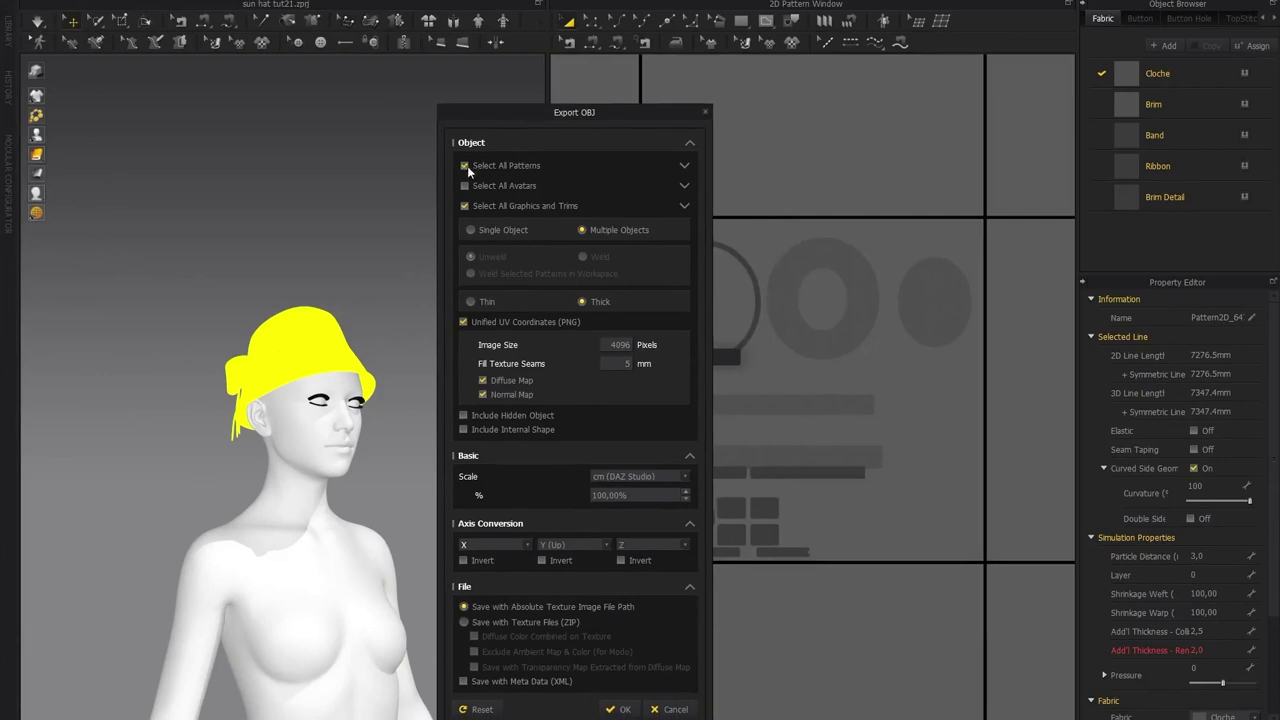
{"action": "left_click", "coordinate": [685, 206]}
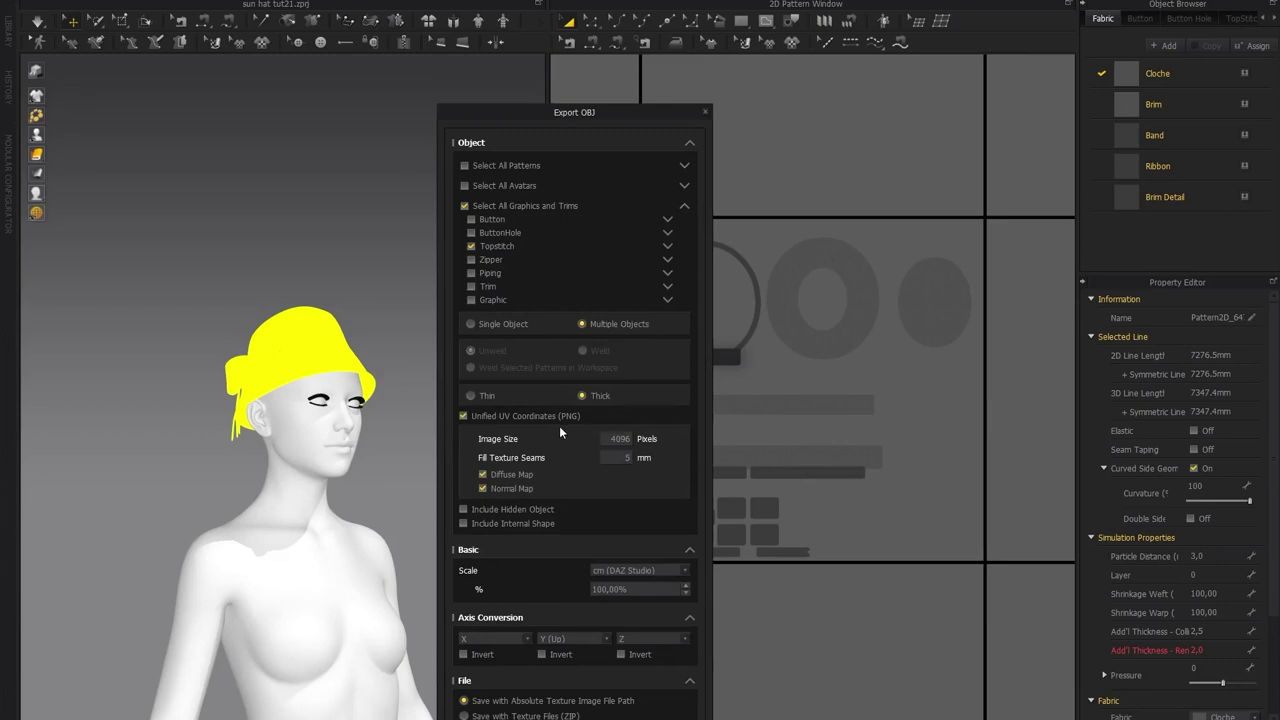
{"action": "left_click", "coordinate": [463, 415]}
{"action": "left_click_drag", "start_coordinate": [596, 113], "coordinate": [618, 61]}
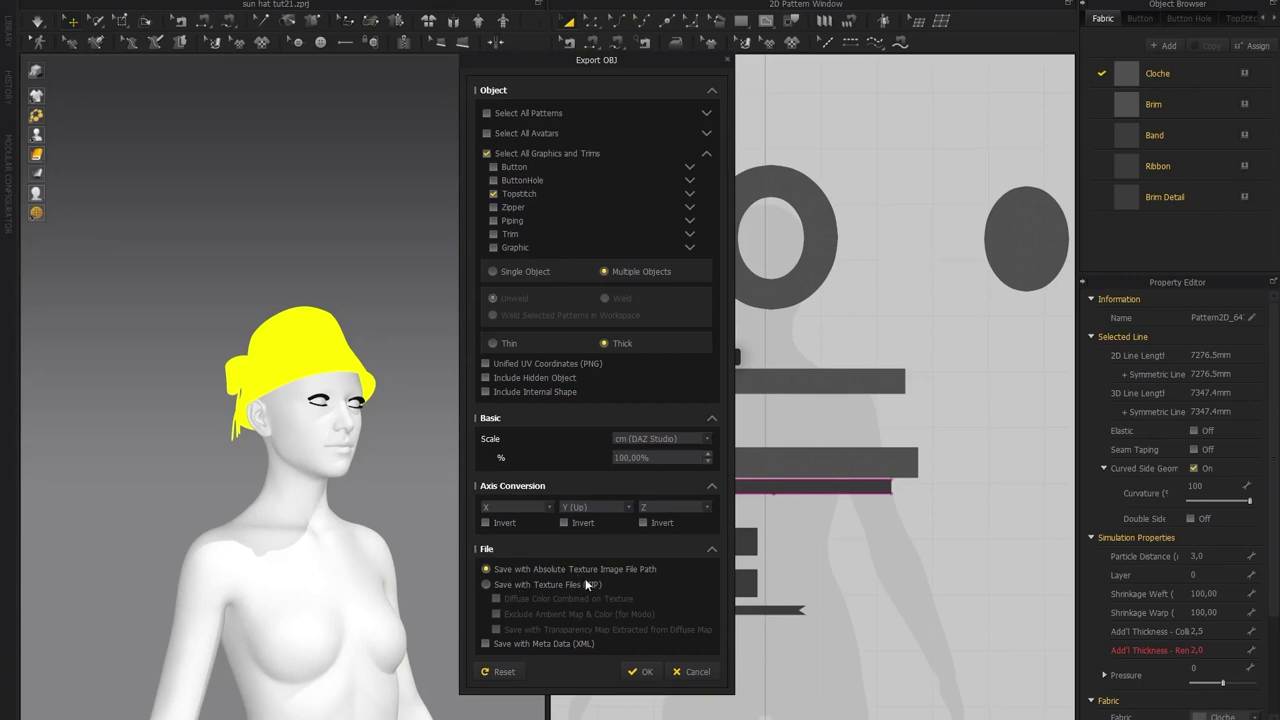
{"action": "left_click", "coordinate": [638, 672]}
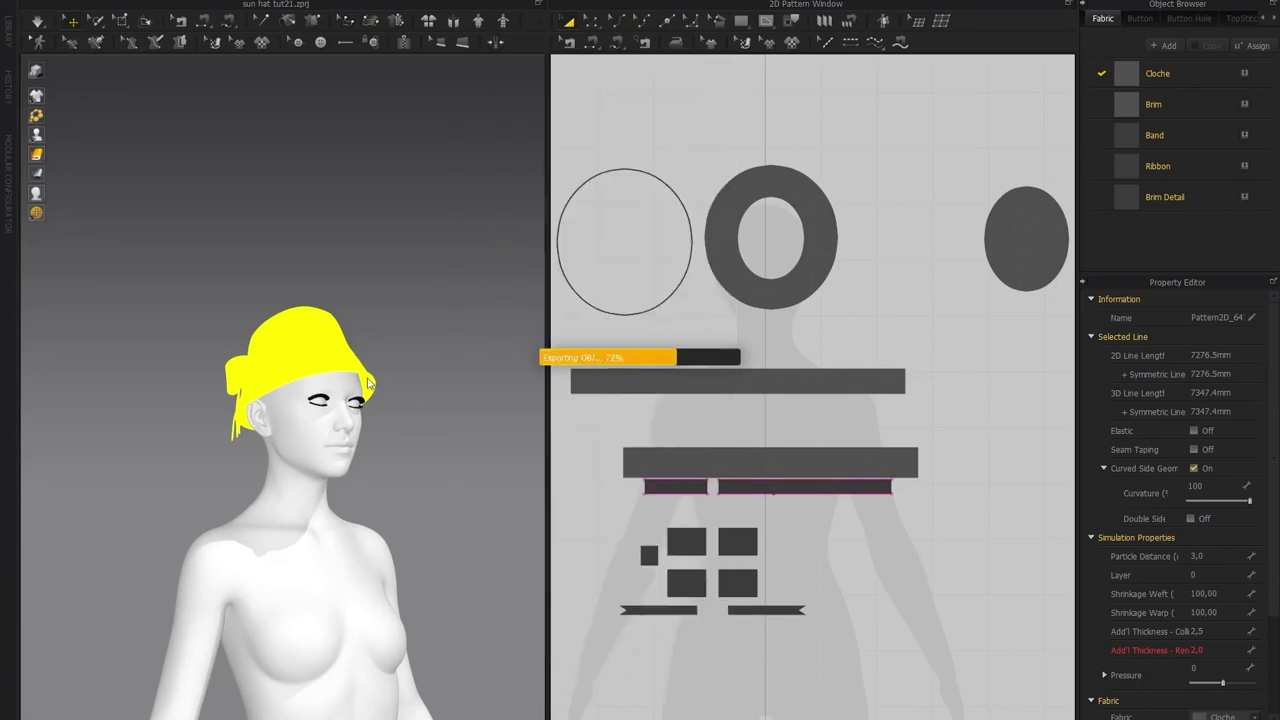
{"action": "left_click", "coordinate": [423, 400]}
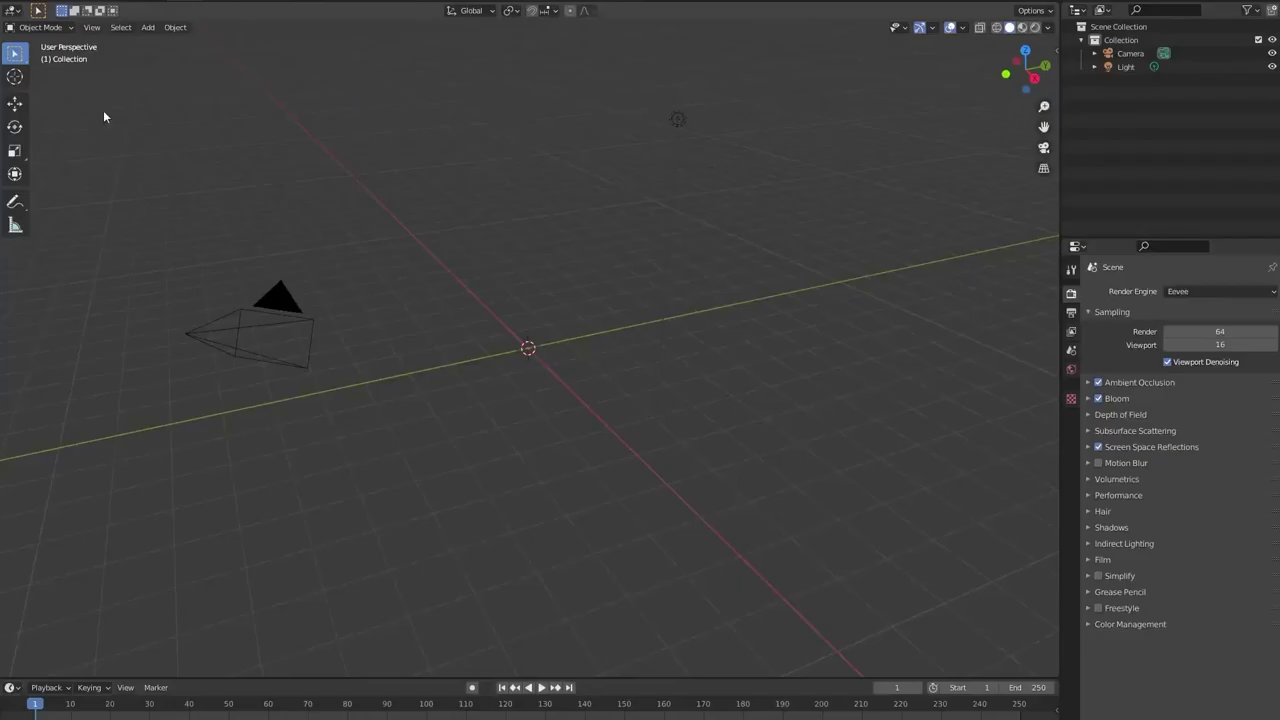
Switch to Blender, start an OBJ import and browse from the desktop's Hats Workshop folder to TUTORIAL PROGRESS FILES
{"action": "left_click", "coordinate": [16, 8]}
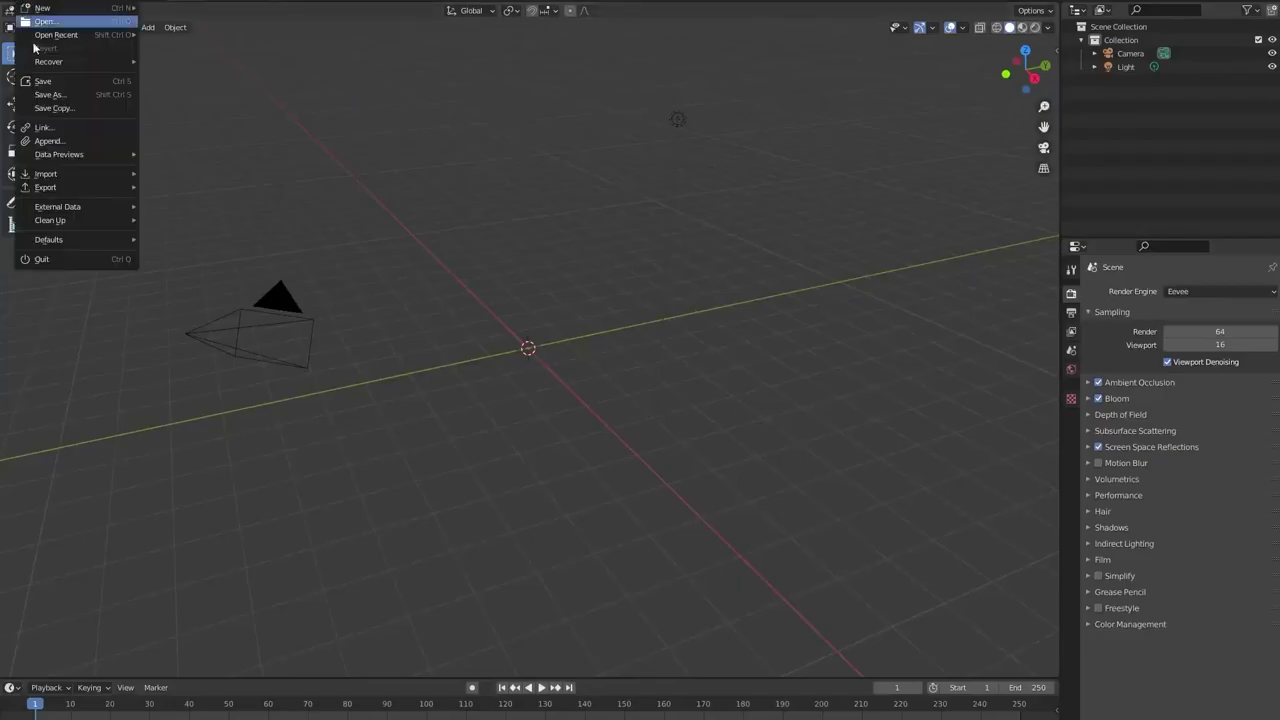
{"action": "mouse_move", "coordinate": [67, 176]}
{"action": "left_click", "coordinate": [185, 280]}
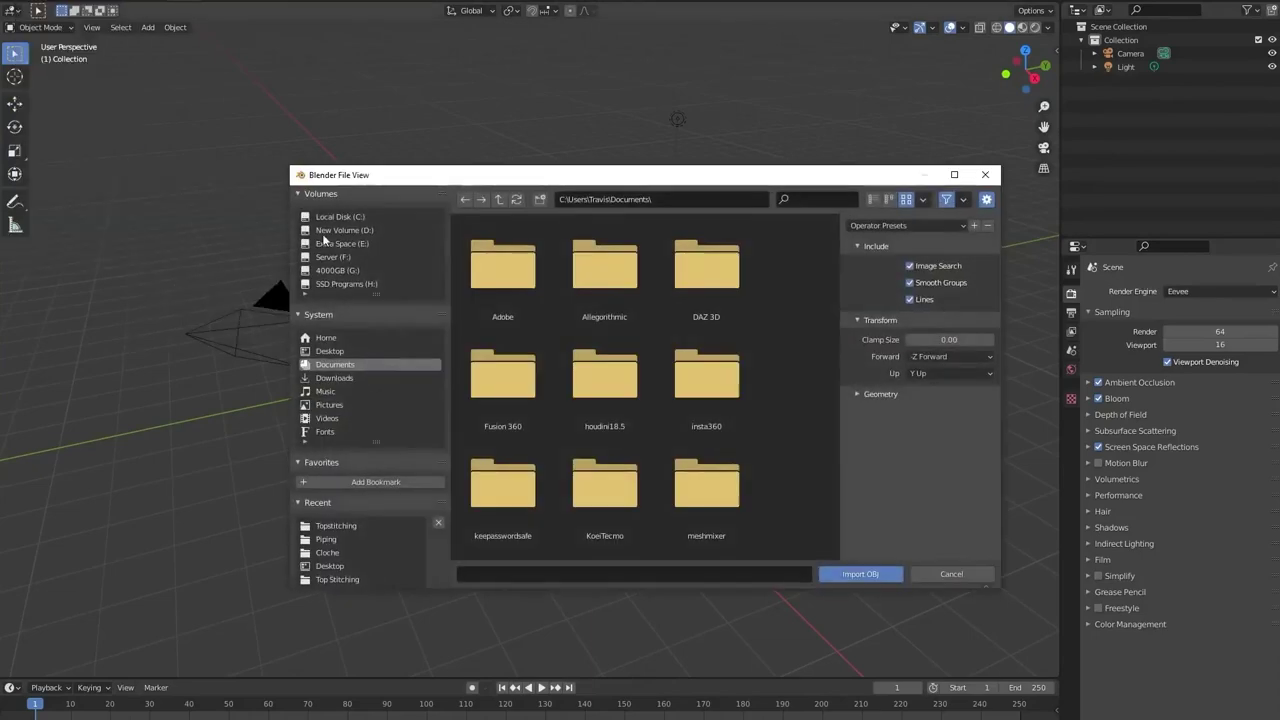
{"action": "left_click", "coordinate": [329, 351]}
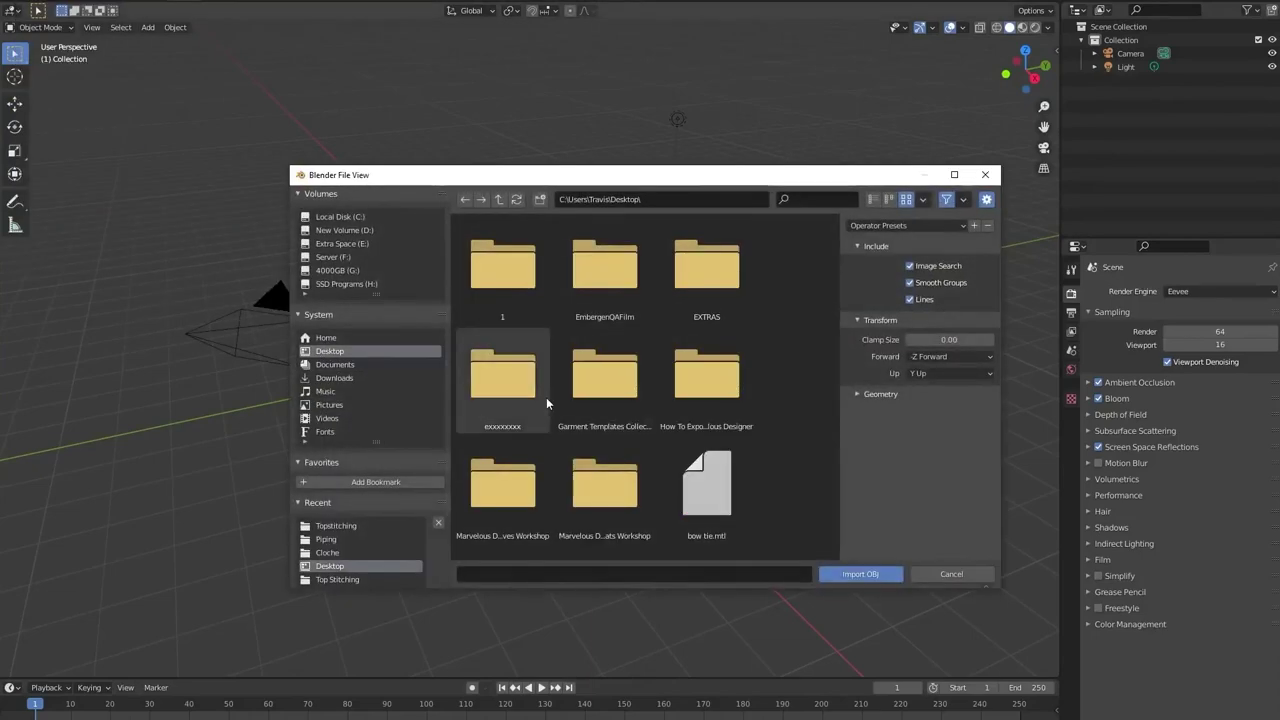
{"action": "scroll", "coordinate": [546, 397], "scroll_direction": "down", "scroll_amount": 1}
{"action": "left_click", "coordinate": [502, 460]}
{"action": "double_click", "coordinate": [600, 463]}
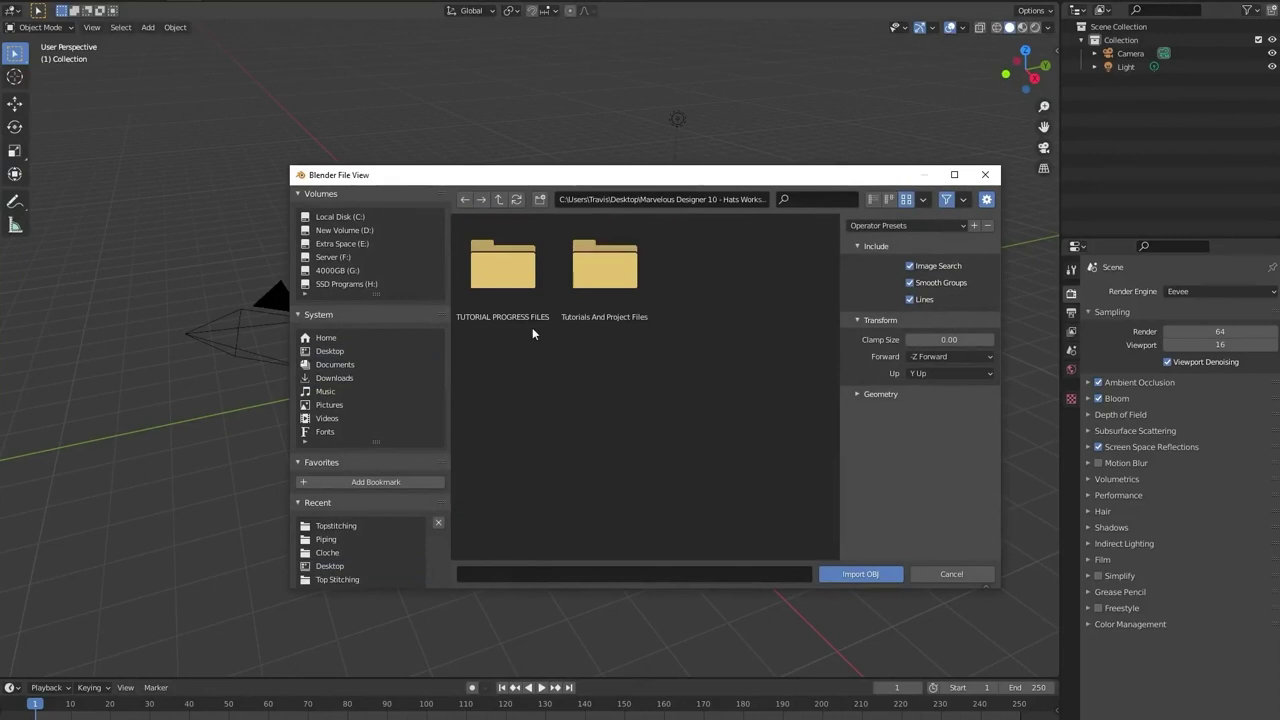
{"action": "left_click", "coordinate": [518, 279]}
{"action": "double_click", "coordinate": [518, 279]}
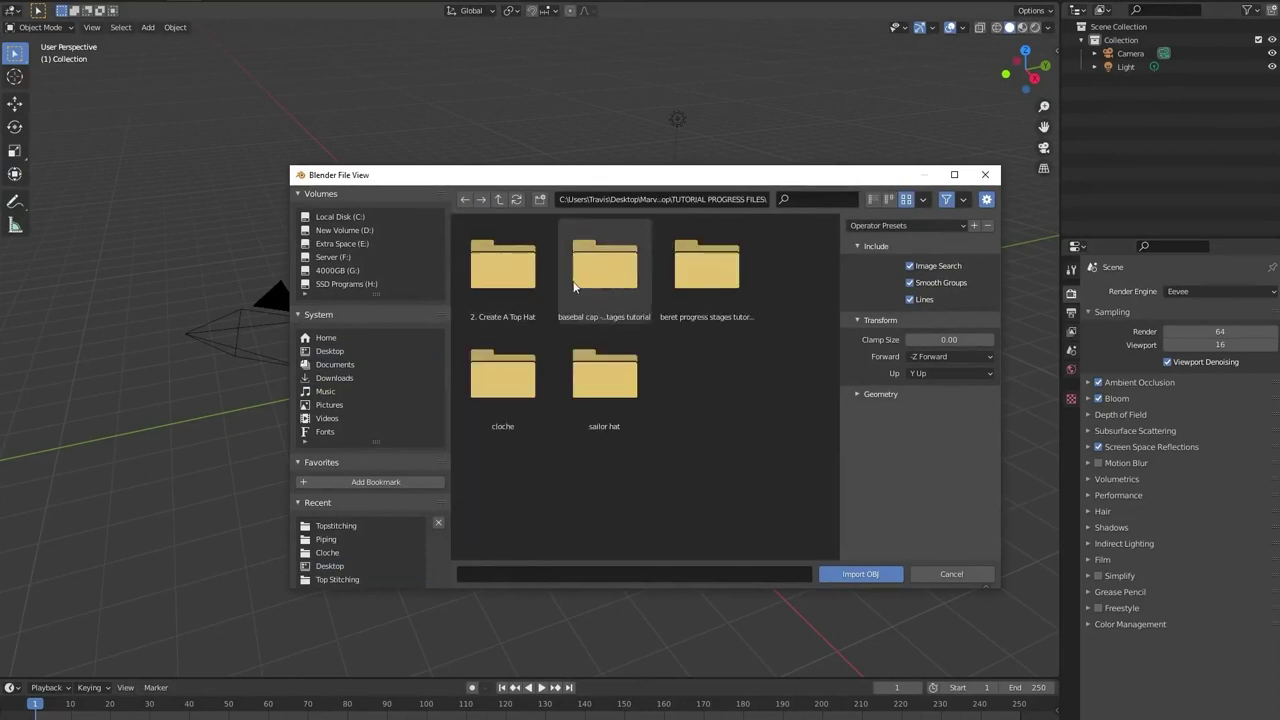
Import cloche.obj from the cloche > Cloche Garment > Cloche folder
{"action": "double_click", "coordinate": [520, 378]}
{"action": "left_click", "coordinate": [511, 276]}
{"action": "double_click", "coordinate": [511, 276]}
{"action": "double_click", "coordinate": [525, 280]}
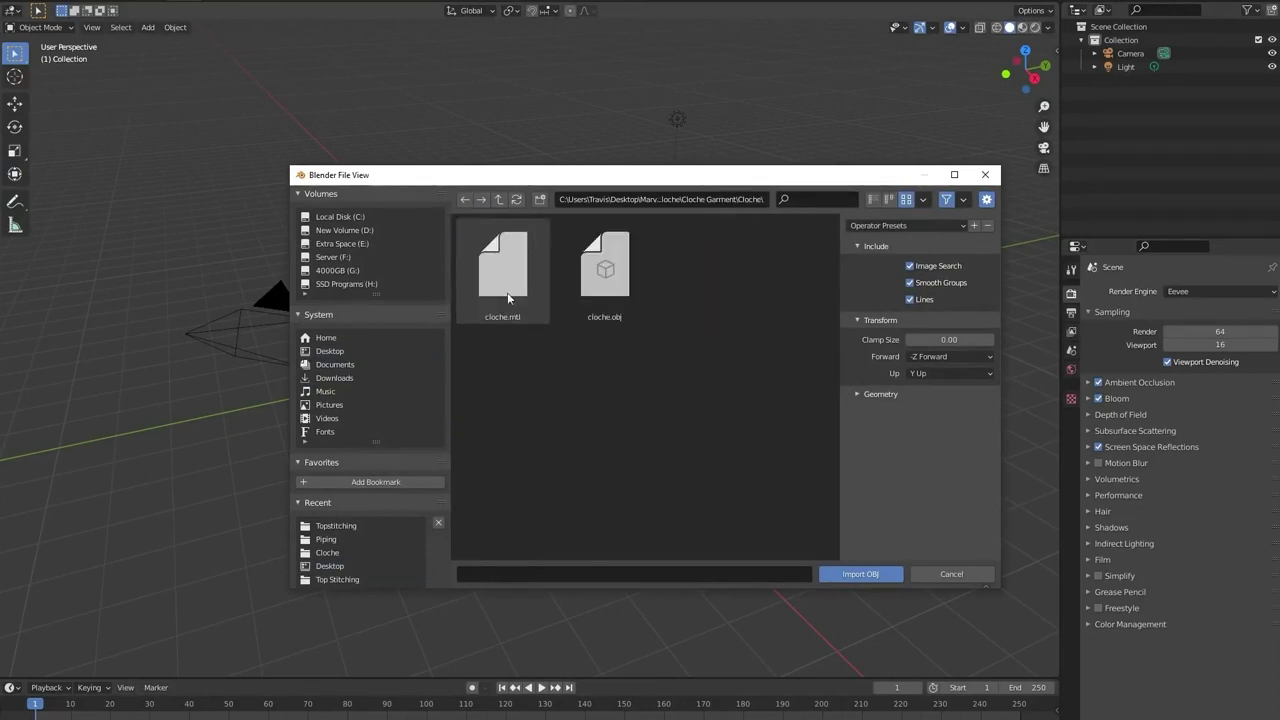
{"action": "left_click", "coordinate": [605, 275]}
{"action": "left_click", "coordinate": [856, 573]}
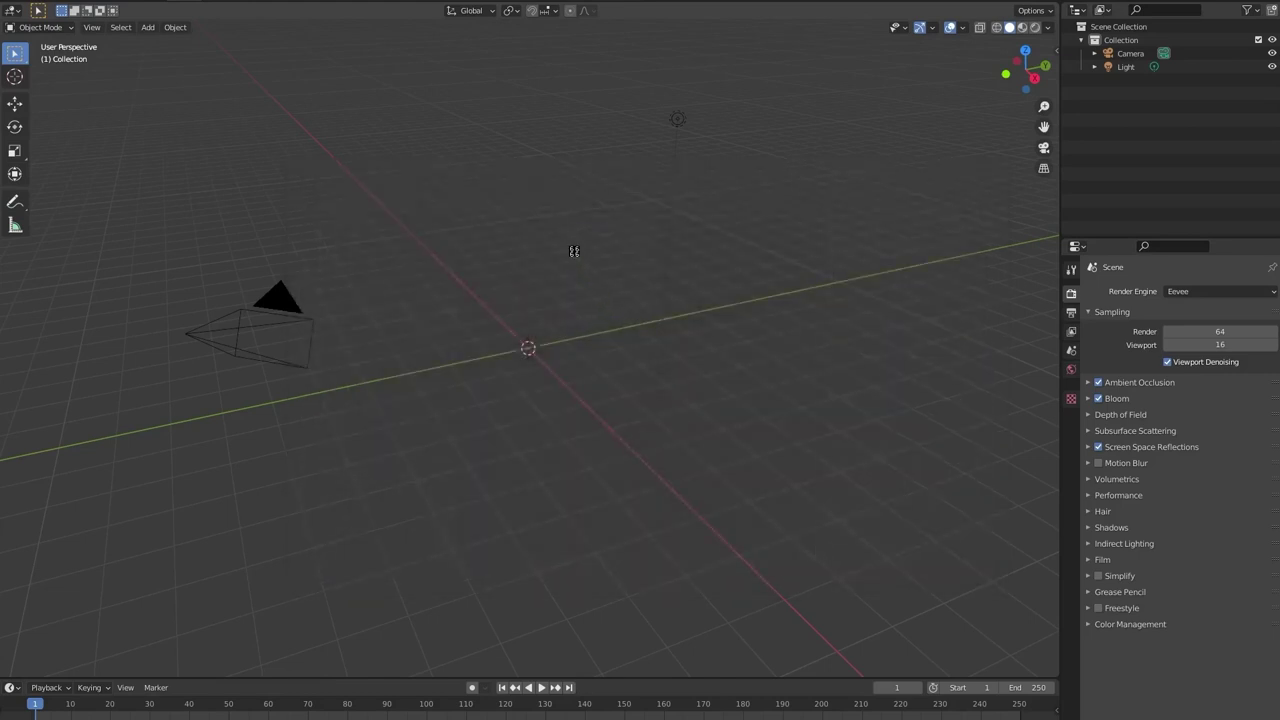
Bring the imported cloche into view, display it with Material Preview shading and clear its selection
{"action": "scroll", "coordinate": [565, 300], "scroll_direction": "down", "scroll_amount": 5}
{"action": "scroll", "coordinate": [562, 311], "scroll_direction": "down", "scroll_amount": 4}
{"action": "middle_click_drag", "start_coordinate": [562, 311], "coordinate": [562, 438], "text": "shift"}
{"action": "scroll", "coordinate": [542, 348], "scroll_direction": "down", "scroll_amount": 9}
{"action": "middle_click_drag", "start_coordinate": [555, 208], "coordinate": [564, 290], "text": "shift"}
{"action": "scroll", "coordinate": [564, 290], "scroll_direction": "up", "scroll_amount": 5}
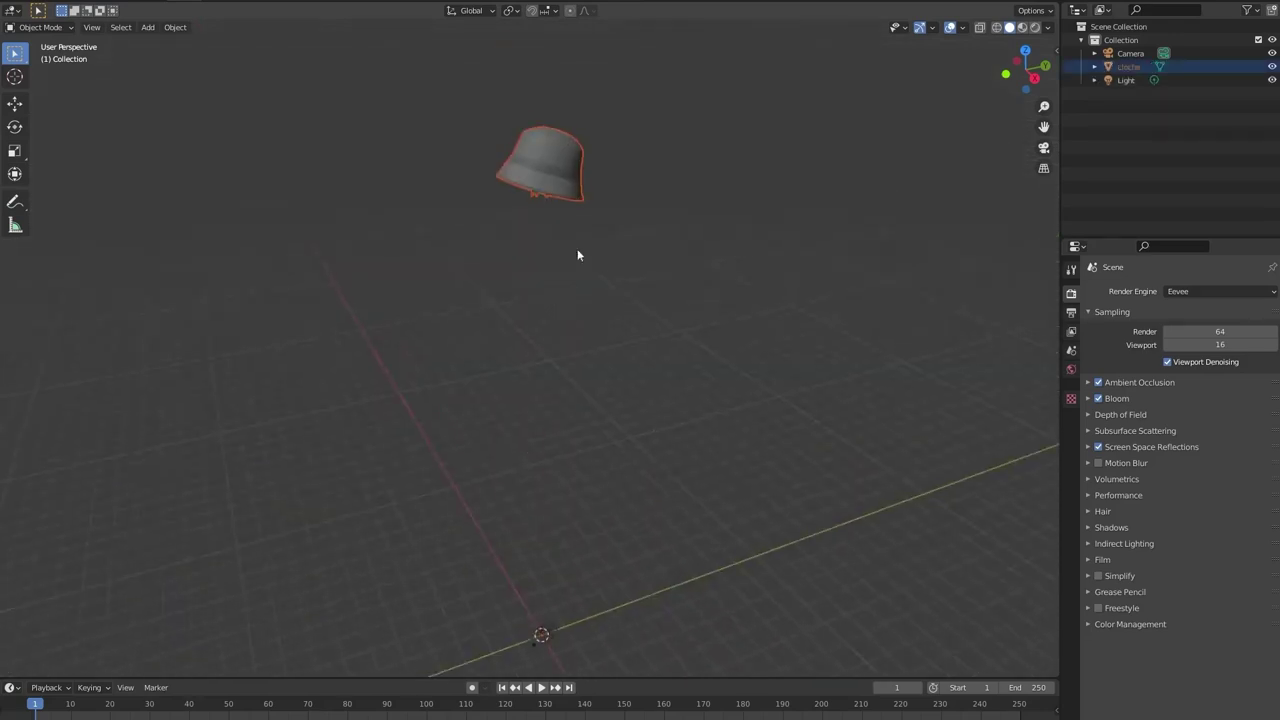
{"action": "scroll", "coordinate": [571, 240], "scroll_direction": "up", "scroll_amount": 4}
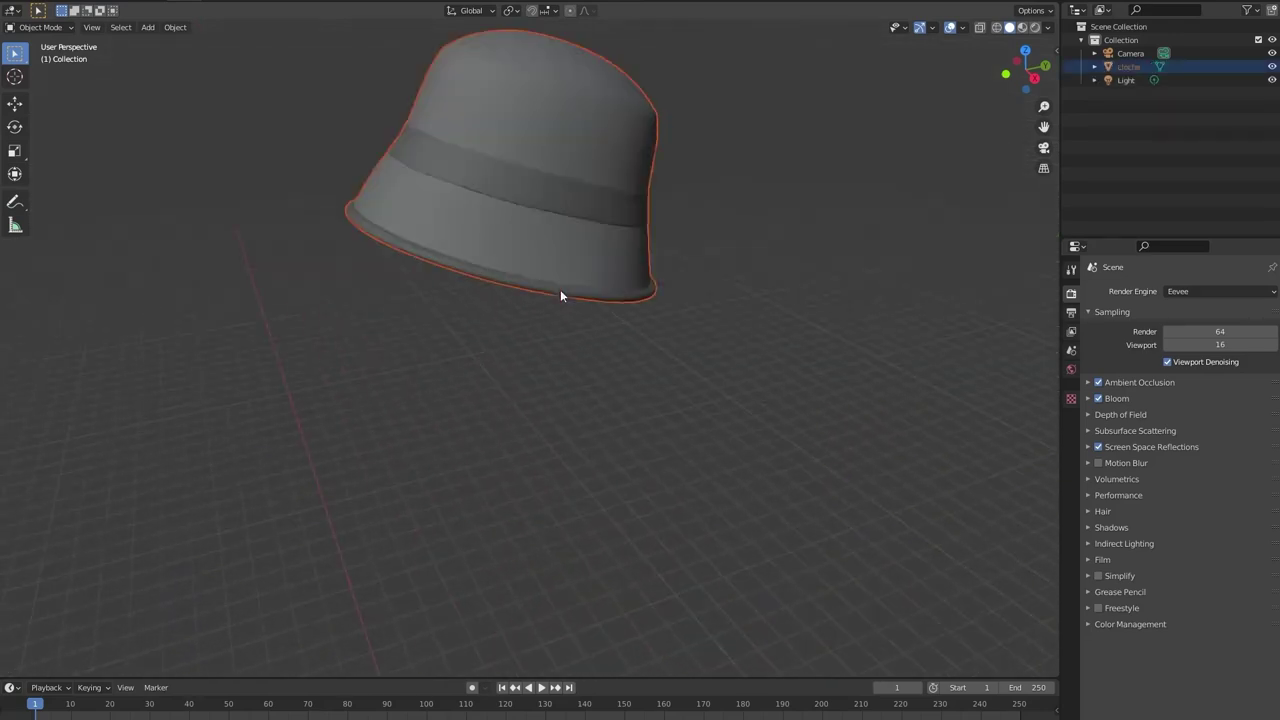
{"action": "left_click", "coordinate": [1022, 27]}
{"action": "middle_click_drag", "start_coordinate": [498, 204], "coordinate": [850, 165]}
{"action": "scroll", "coordinate": [851, 180], "scroll_direction": "down", "scroll_amount": 6}
{"action": "left_click", "coordinate": [852, 262]}
Examine the imported hat's fabric texture, the stitch relief along the band edges and the bow from several sides
{"action": "scroll", "coordinate": [718, 284], "scroll_direction": "up", "scroll_amount": 4}
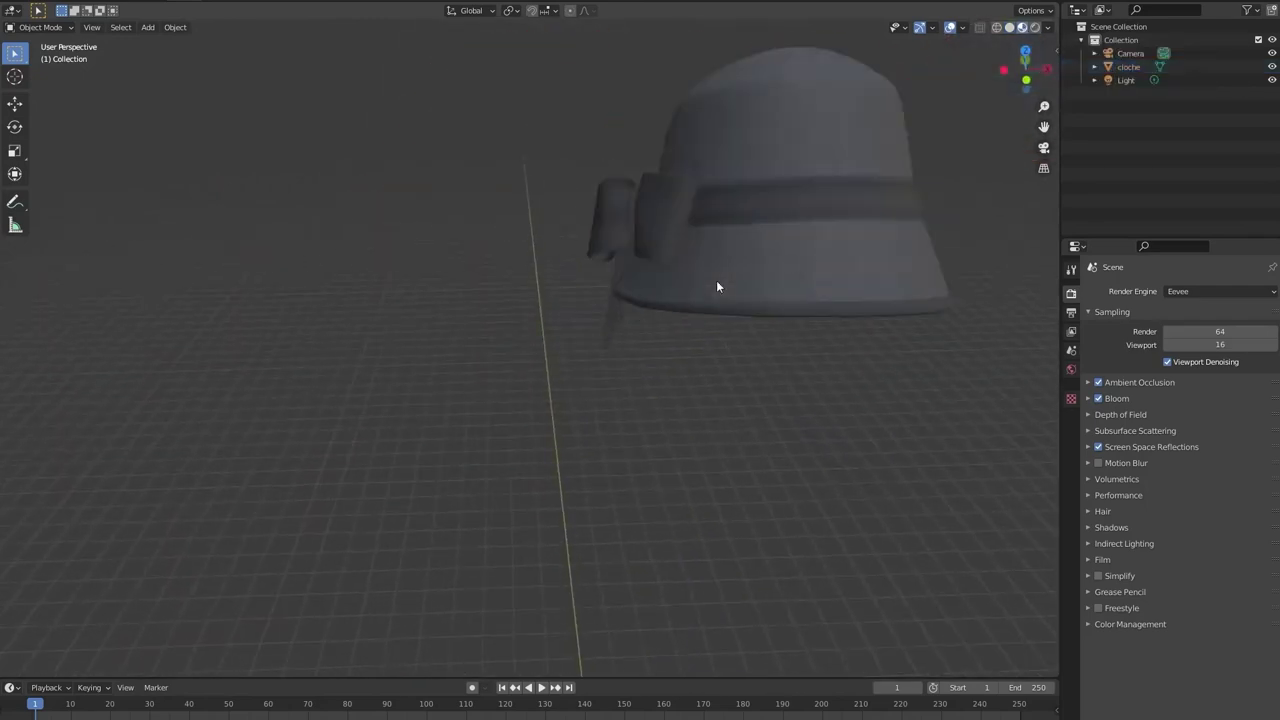
{"action": "middle_click_drag", "start_coordinate": [808, 235], "coordinate": [741, 297], "text": "shift"}
{"action": "scroll", "coordinate": [750, 297], "scroll_direction": "up", "scroll_amount": 2}
{"action": "scroll", "coordinate": [740, 300], "scroll_direction": "up", "scroll_amount": 4}
{"action": "scroll", "coordinate": [718, 306], "scroll_direction": "down", "scroll_amount": 2}
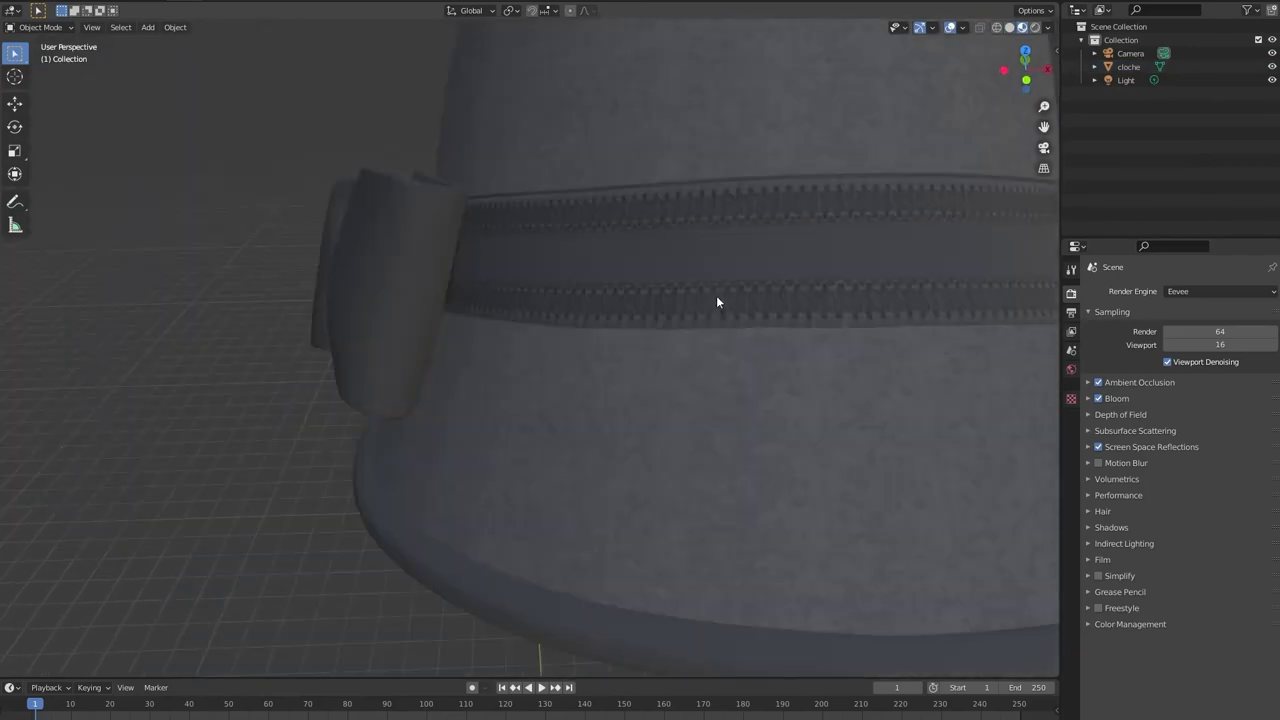
{"action": "middle_click_drag", "start_coordinate": [855, 320], "coordinate": [580, 346]}
{"action": "scroll", "coordinate": [740, 320], "scroll_direction": "down", "scroll_amount": 4}
{"action": "scroll", "coordinate": [641, 295], "scroll_direction": "up", "scroll_amount": 3}
{"action": "scroll", "coordinate": [634, 293], "scroll_direction": "down", "scroll_amount": 3}
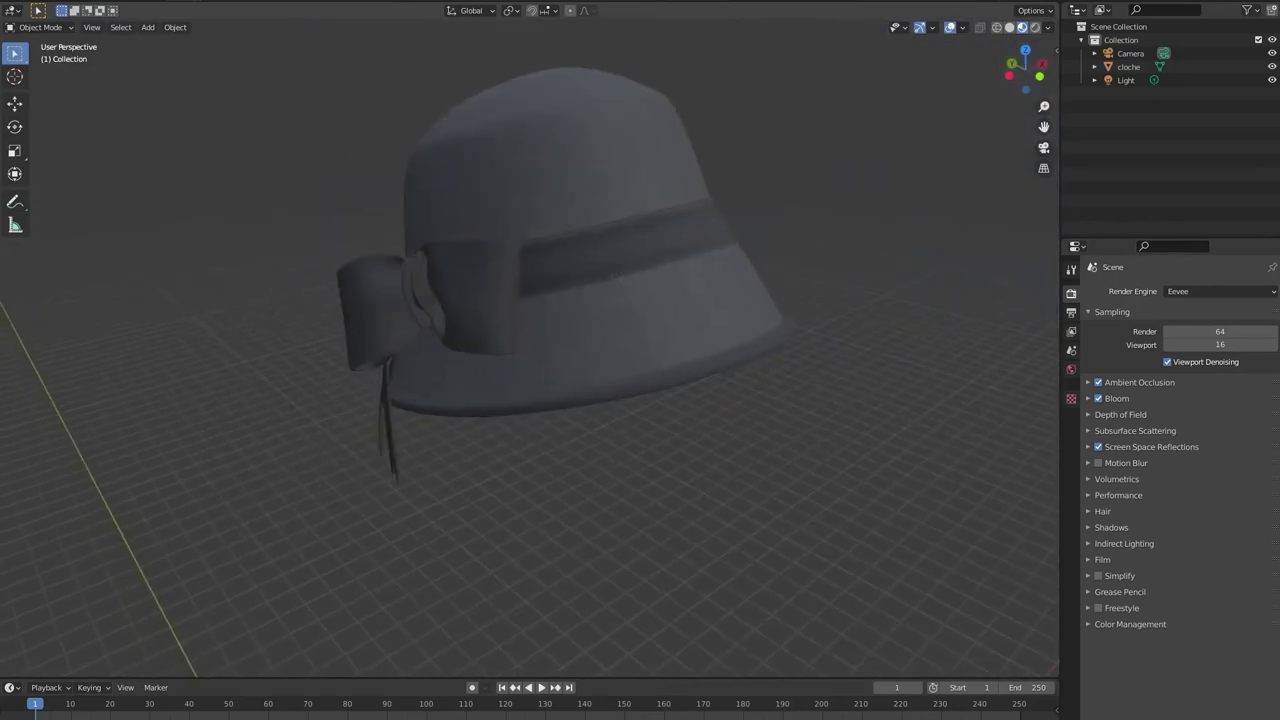
Import the topstitching OBJ from the Cloche Garment > Topstitching folder
{"action": "left_click", "coordinate": [25, 9]}
{"action": "mouse_move", "coordinate": [62, 180]}
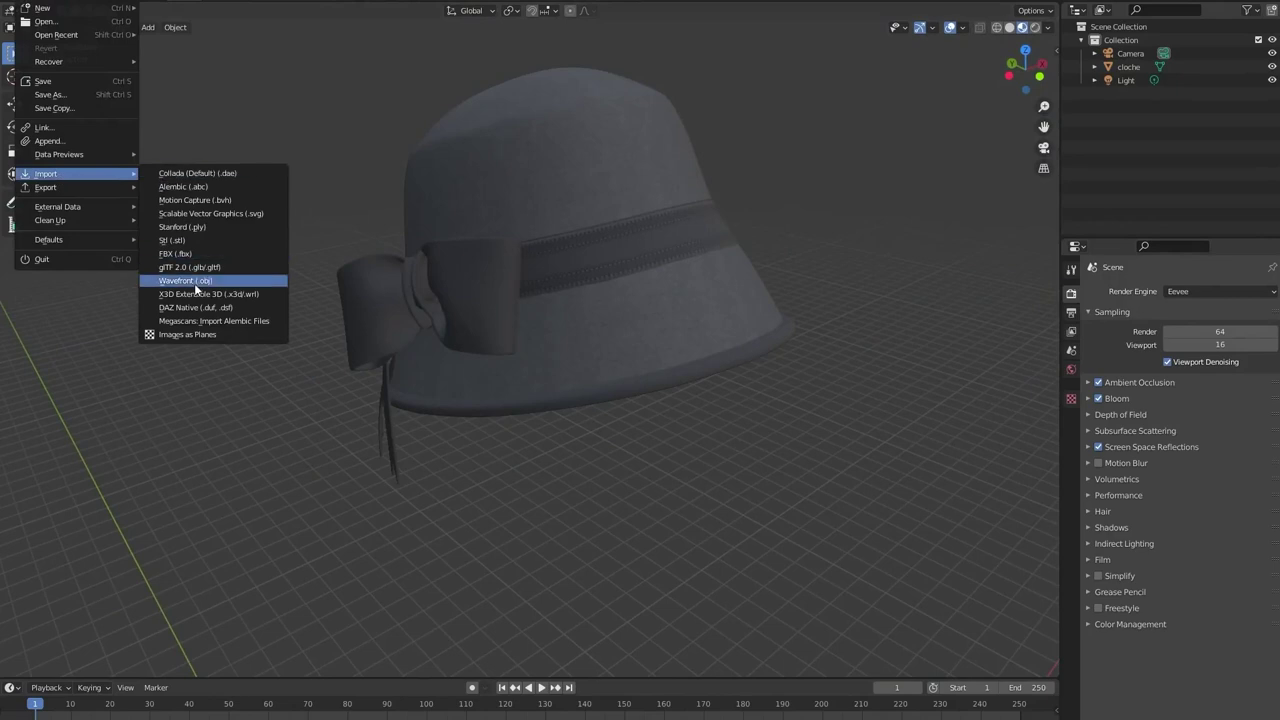
{"action": "left_click", "coordinate": [205, 281]}
{"action": "left_click", "coordinate": [499, 200]}
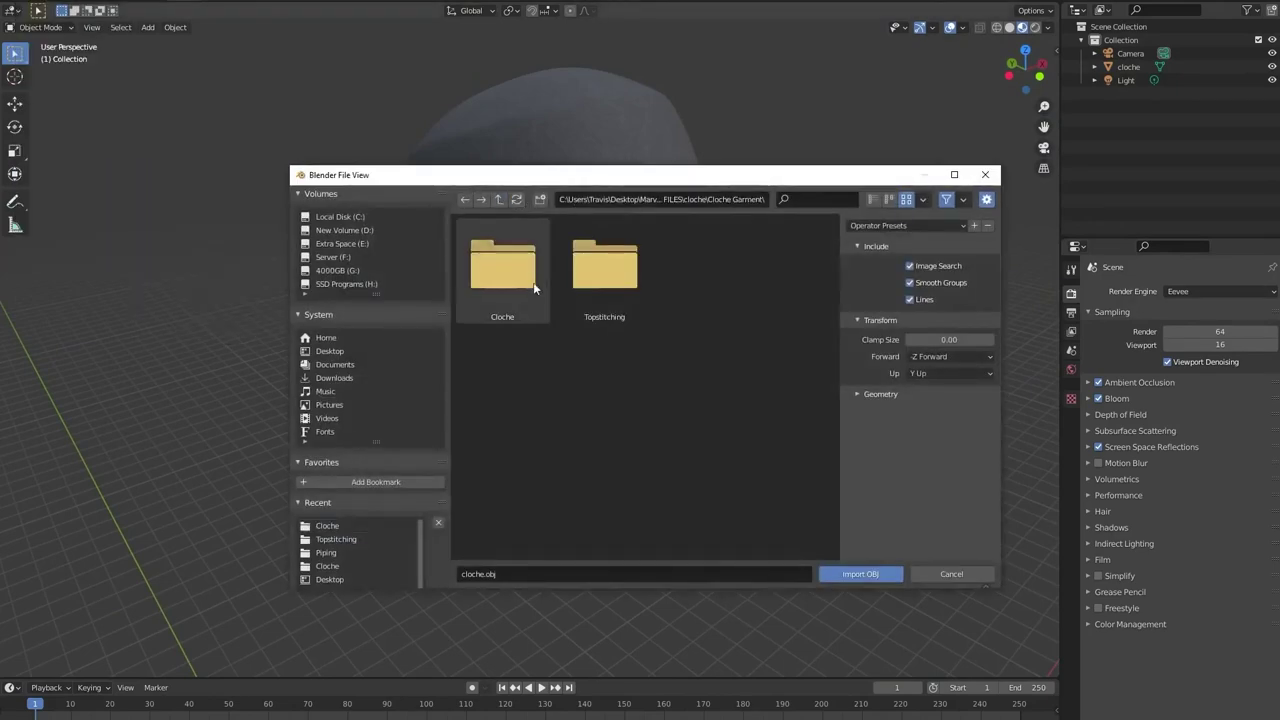
{"action": "double_click", "coordinate": [603, 270]}
{"action": "left_click", "coordinate": [603, 272]}
{"action": "left_click", "coordinate": [862, 574]}
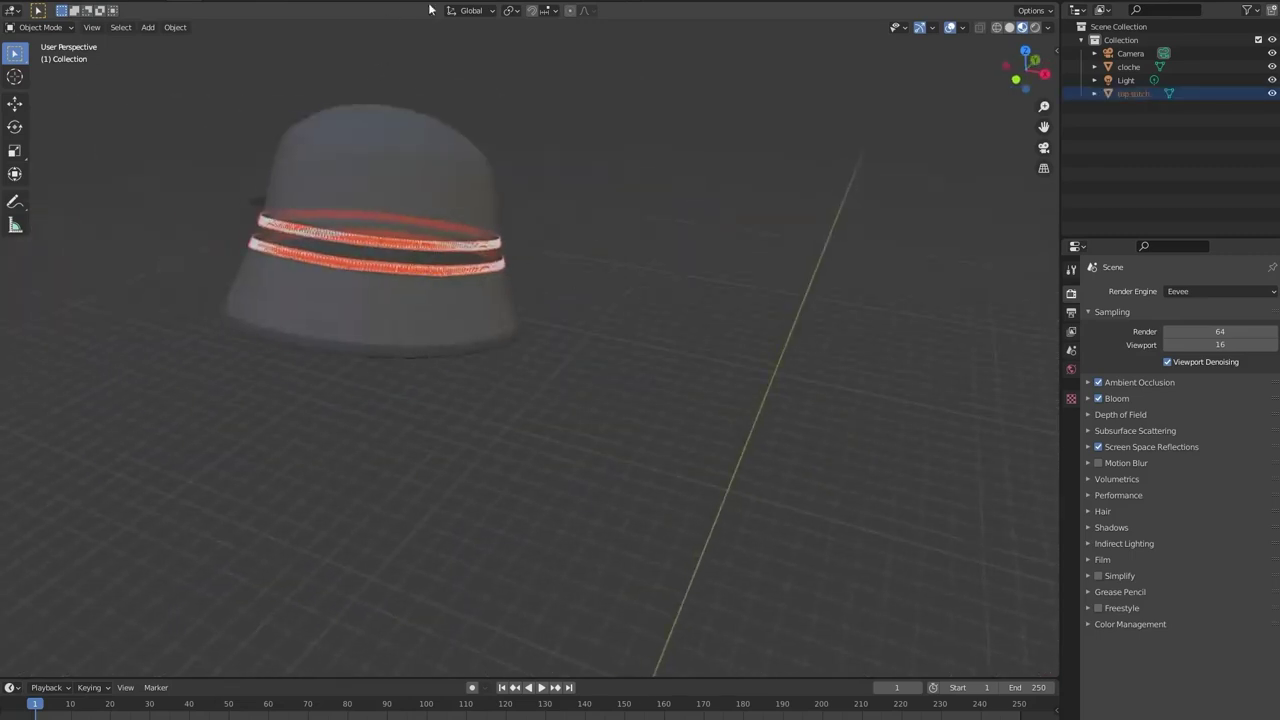
Clear the selection and switch to the Shading workspace with the hat's stitched band in close view
{"action": "left_click", "coordinate": [572, 168]}
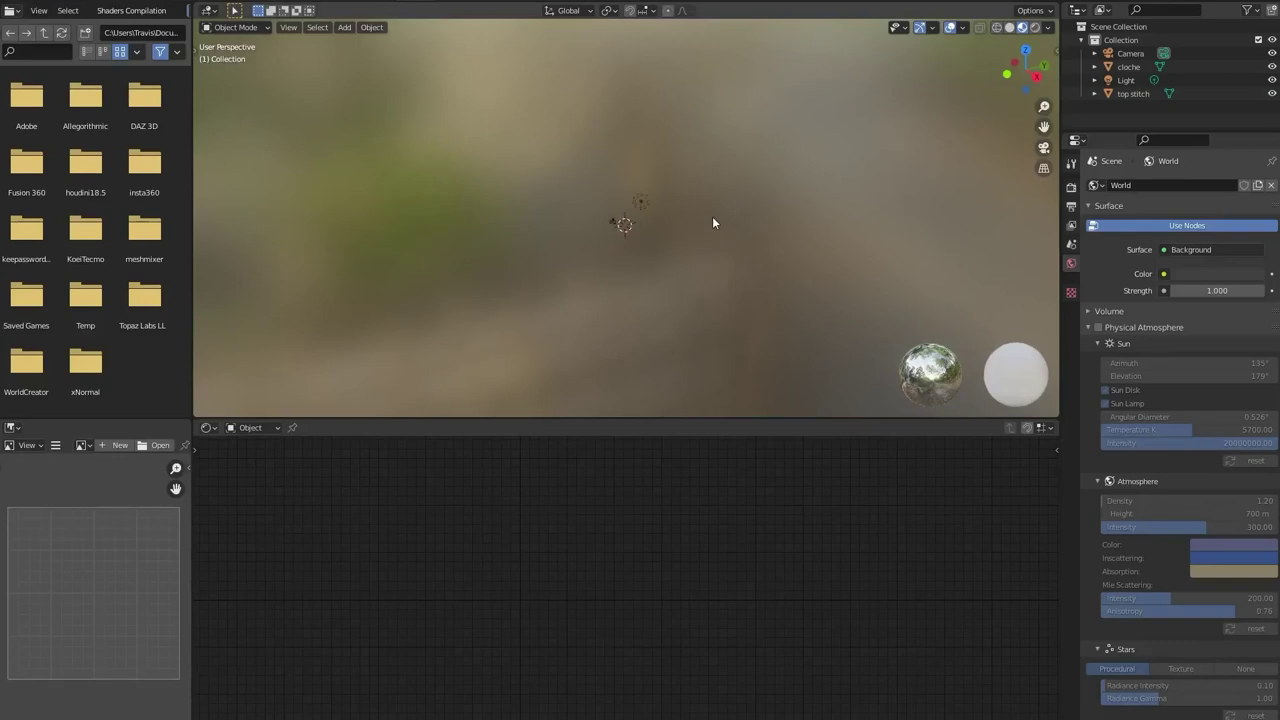
{"action": "scroll", "coordinate": [658, 160], "scroll_direction": "up", "scroll_amount": 5}
{"action": "middle_click_drag", "start_coordinate": [645, 114], "coordinate": [663, 210], "text": "shift"}
{"action": "scroll", "coordinate": [670, 347], "scroll_direction": "up", "scroll_amount": 7}
{"action": "scroll", "coordinate": [663, 207], "scroll_direction": "up", "scroll_amount": 6}
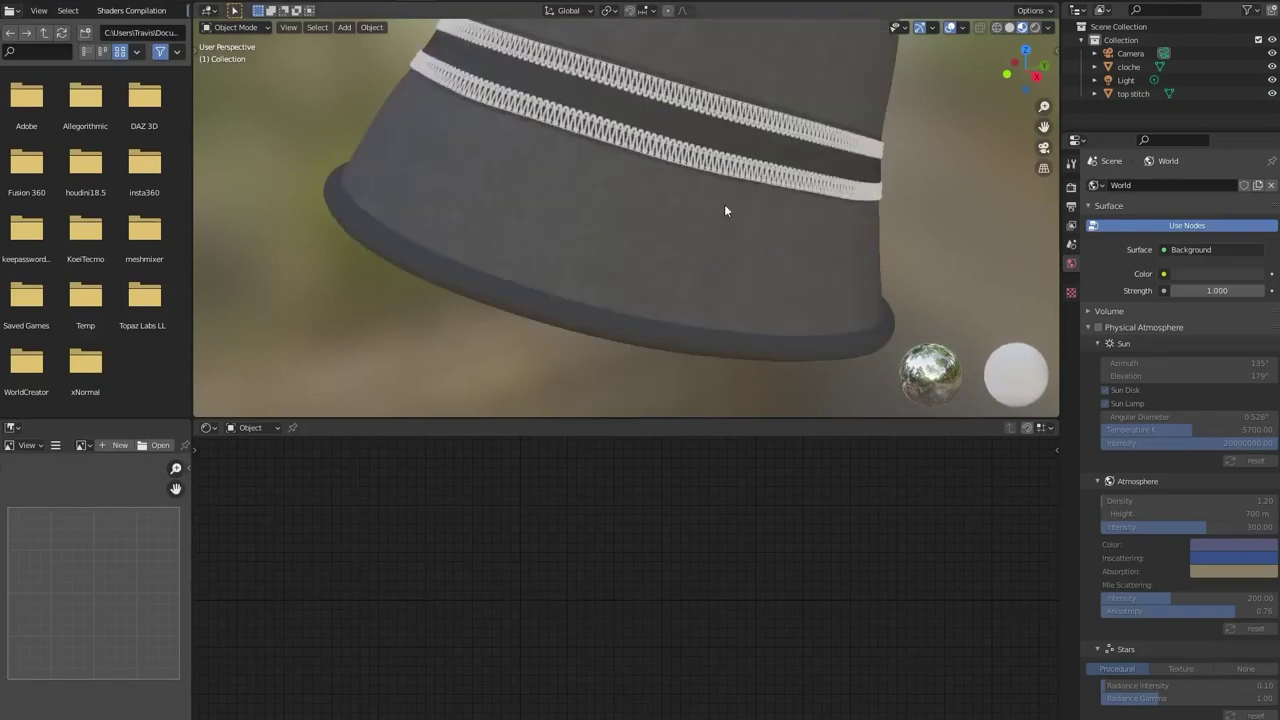
Select the top stitch object and disconnect the node linked to its material's Base Color
{"action": "left_click", "coordinate": [1140, 94]}
{"action": "left_click_drag", "start_coordinate": [525, 512], "coordinate": [540, 530]}
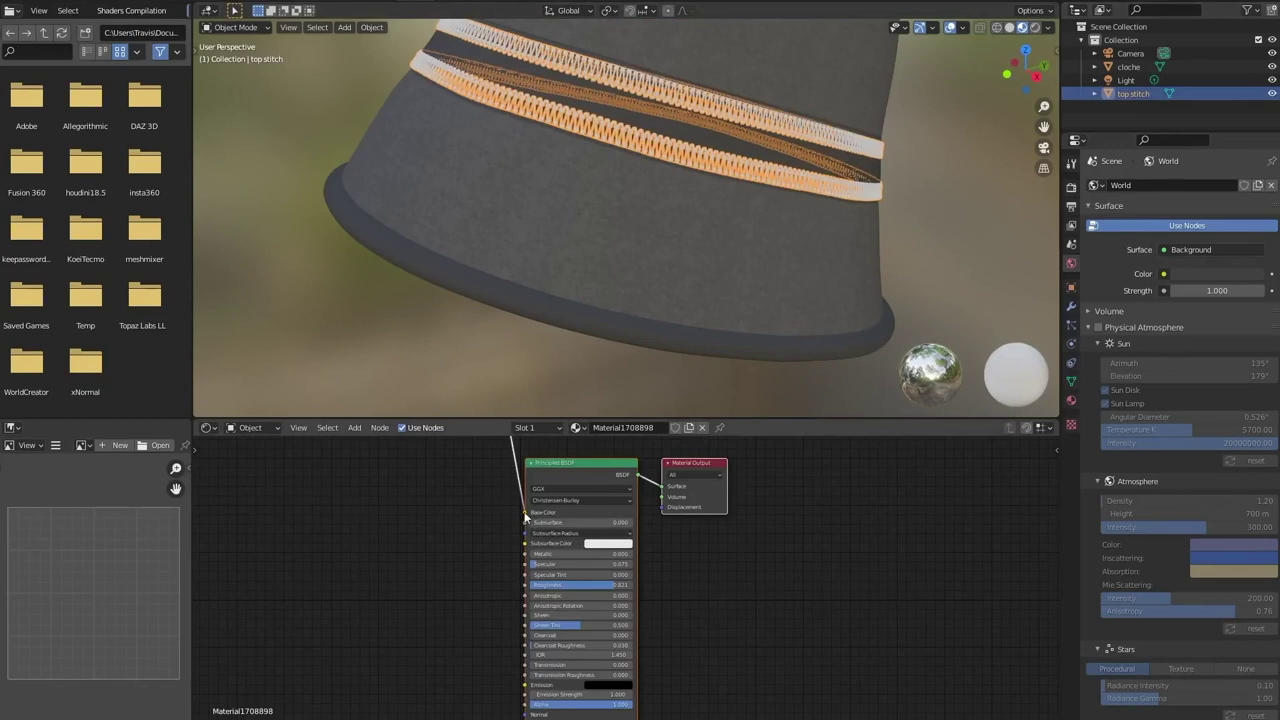
{"action": "left_click", "coordinate": [604, 515]}
{"action": "left_click", "coordinate": [899, 337]}
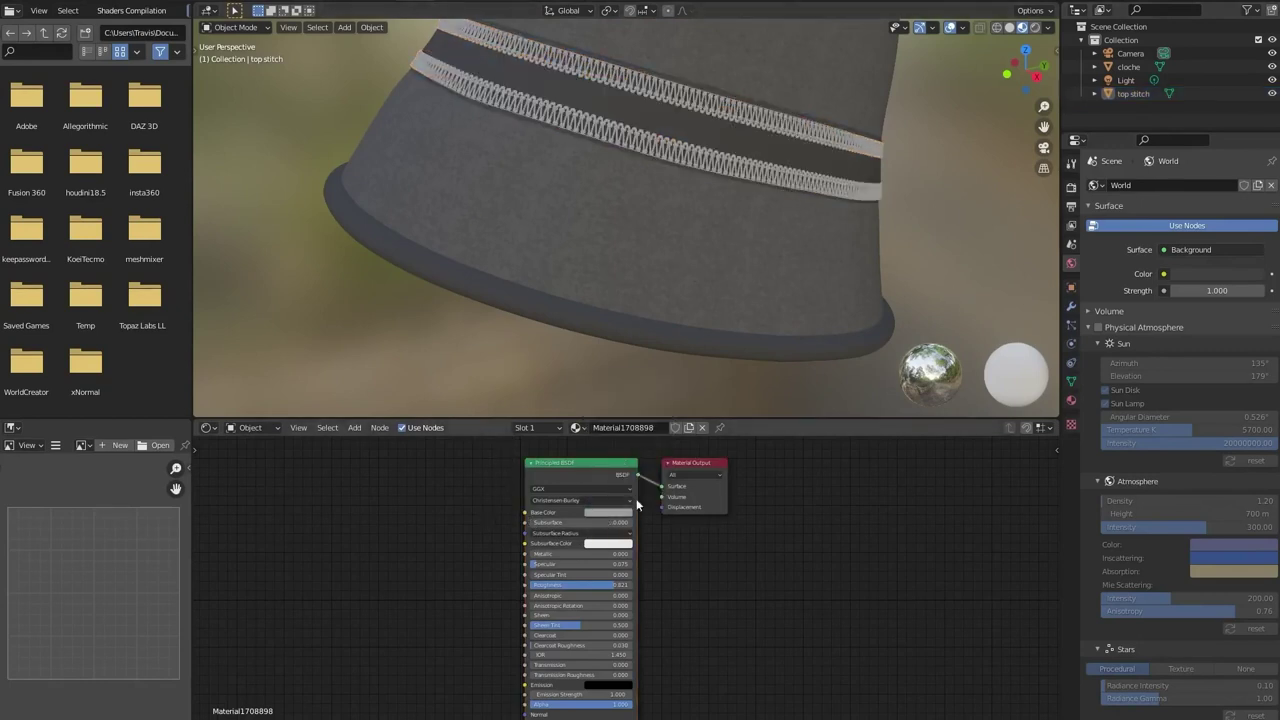
Set the top stitch material's Base Color to a dark, nearly neutral grey with an HSV value of 0.273
{"action": "left_click", "coordinate": [622, 513]}
{"action": "left_click_drag", "start_coordinate": [648, 387], "coordinate": [641, 403]}
{"action": "left_click", "coordinate": [623, 408]}
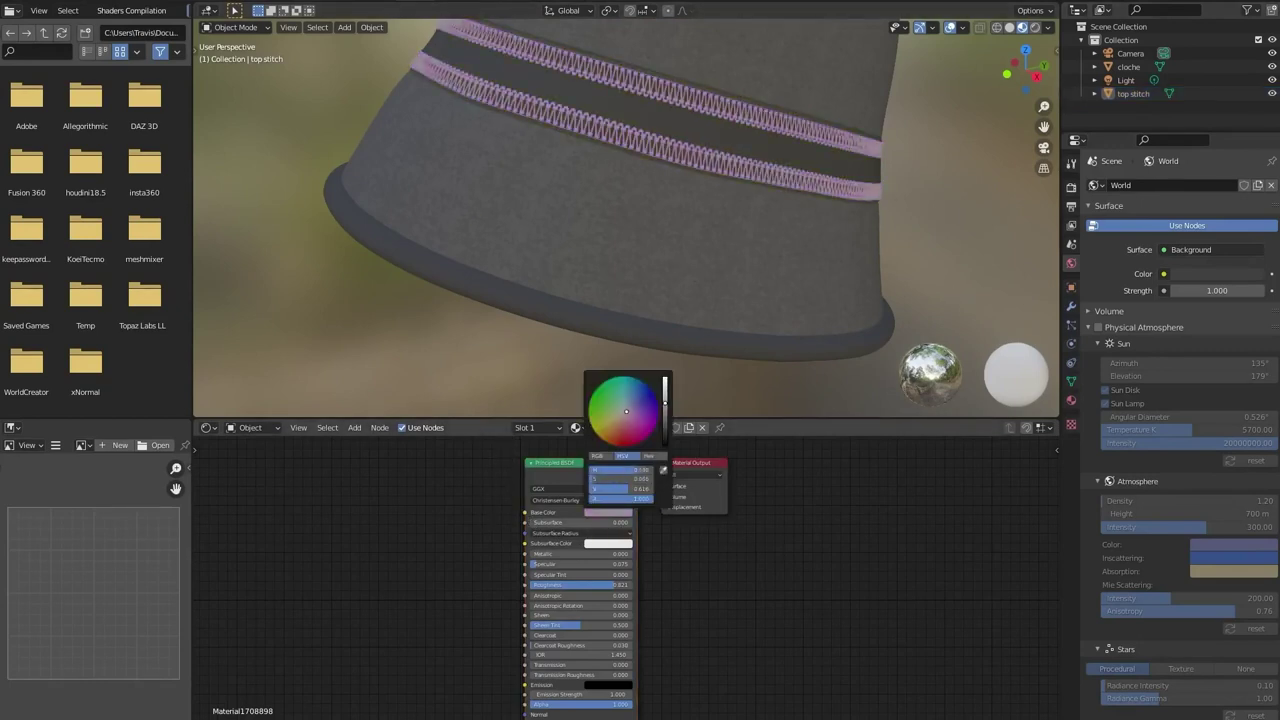
{"action": "left_click", "coordinate": [665, 427]}
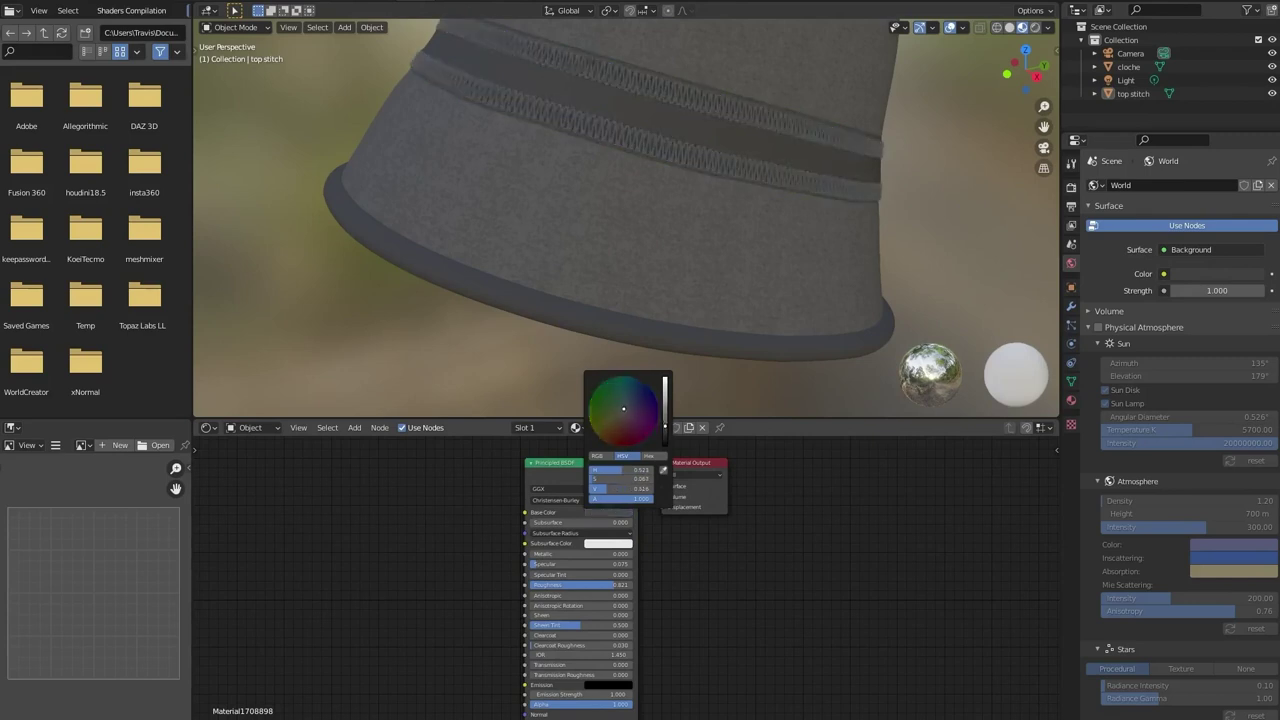
{"action": "left_click_drag", "start_coordinate": [665, 425], "coordinate": [665, 430]}
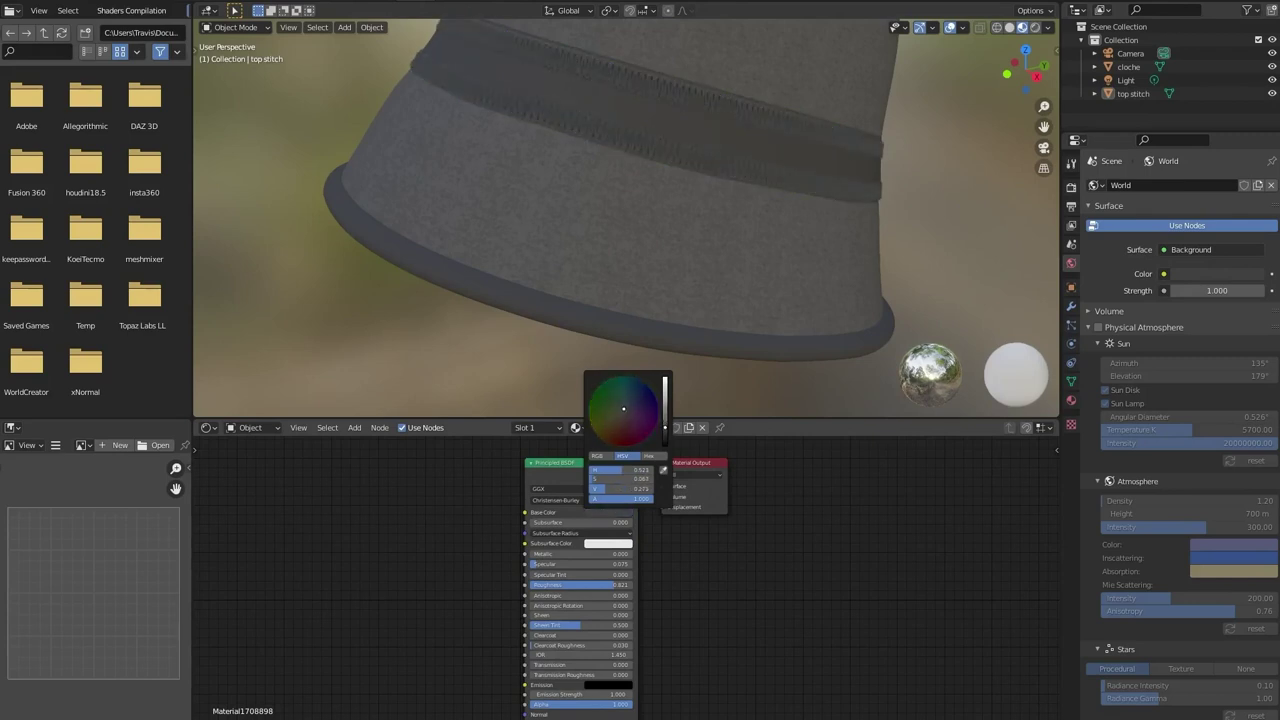
Examine the recoloured topstitching against the band and bow from the side of the hat
{"action": "scroll", "coordinate": [548, 270], "scroll_direction": "down", "scroll_amount": 6}
{"action": "middle_click_drag", "start_coordinate": [548, 270], "coordinate": [765, 205]}
{"action": "scroll", "coordinate": [744, 200], "scroll_direction": "up", "scroll_amount": 6}
{"action": "scroll", "coordinate": [678, 200], "scroll_direction": "up", "scroll_amount": 2}
{"action": "mouse_move", "coordinate": [780, 200]}
{"action": "middle_mouse_down", "text": "shift"}
{"action": "mouse_move", "coordinate": [665, 190]}
{"action": "mouse_move", "coordinate": [680, 209]}
{"action": "mouse_move", "coordinate": [803, 189]}
{"action": "middle_mouse_up", "text": "shift"}
{"action": "scroll", "coordinate": [666, 197], "scroll_direction": "up", "scroll_amount": 2}
{"action": "scroll", "coordinate": [802, 188], "scroll_direction": "up", "scroll_amount": 3}
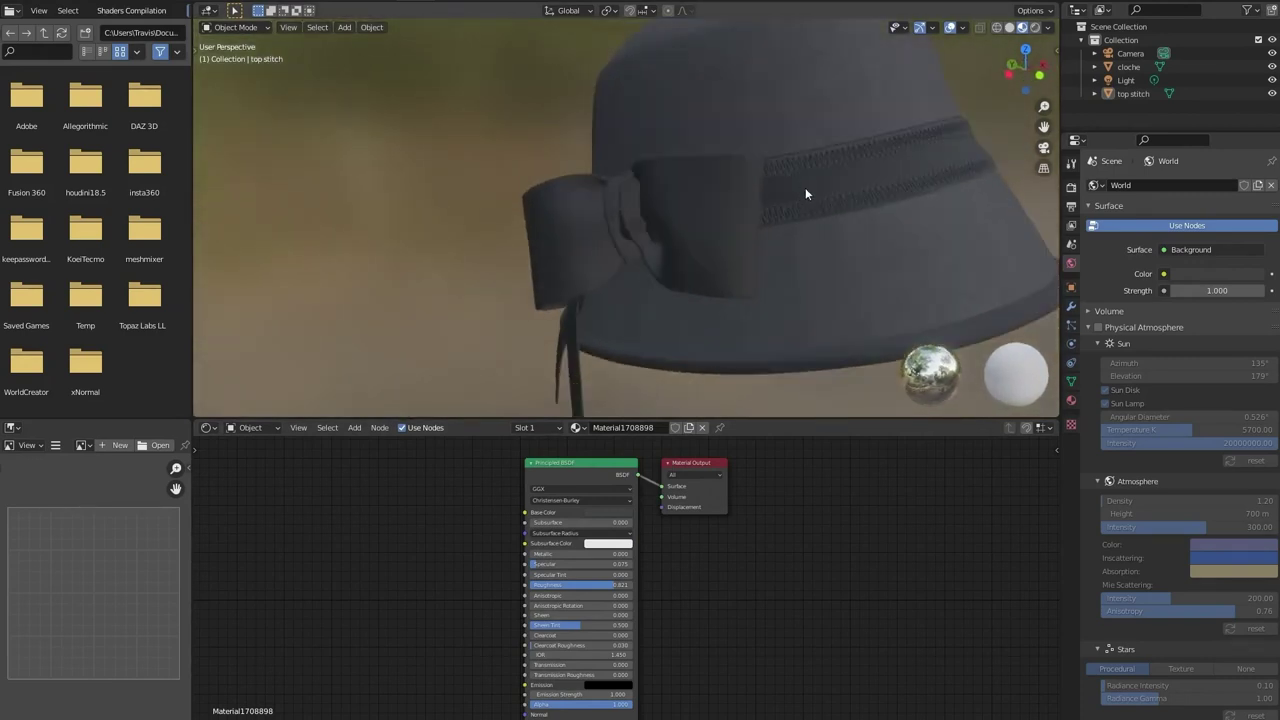
{"action": "scroll", "coordinate": [732, 187], "scroll_direction": "down", "scroll_amount": 5}
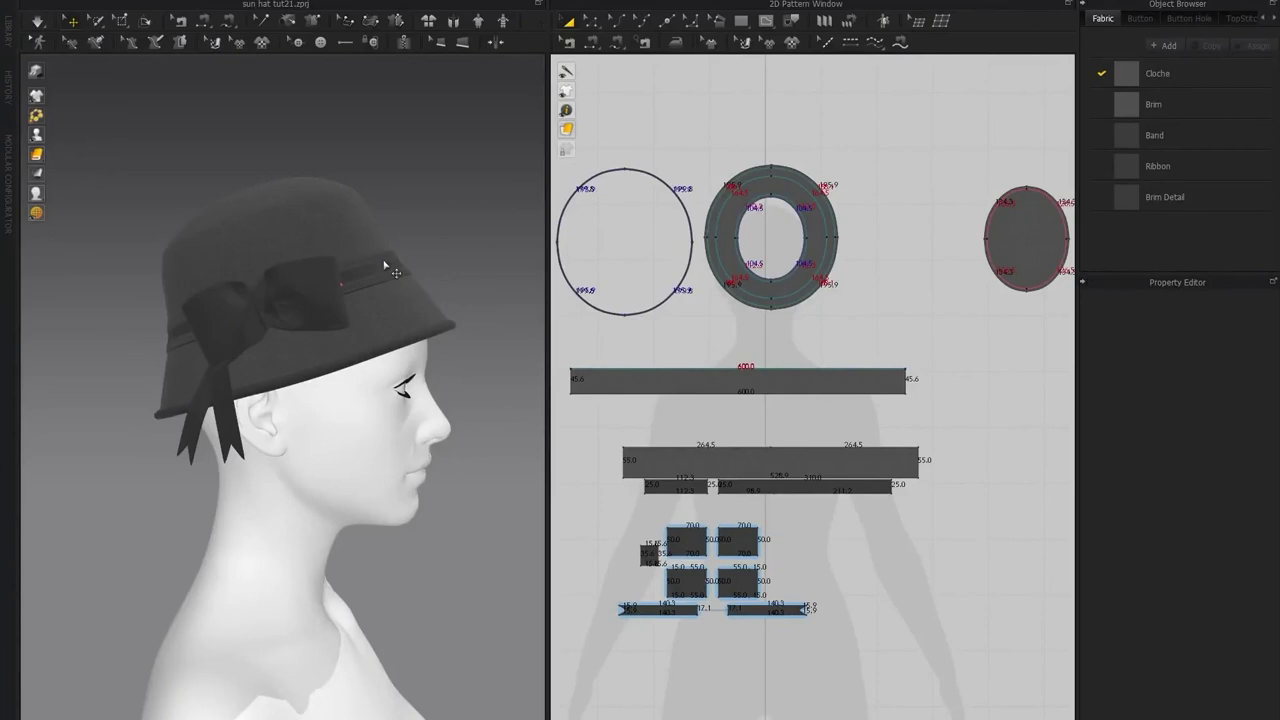
Switch to Marvelous Designer and examine the finished cloche on the avatar from several angles, along with its brim and pattern pieces
{"action": "right_click_drag", "start_coordinate": [395, 272], "coordinate": [395, 230]}
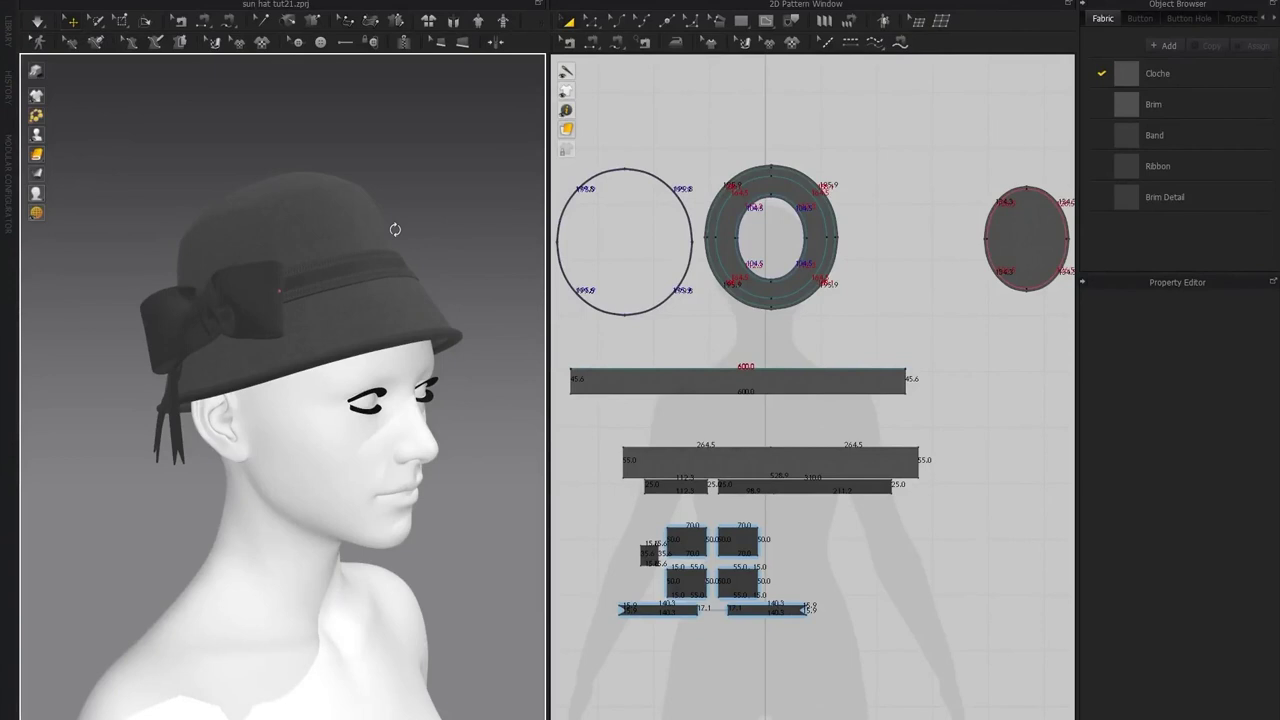
{"action": "right_click_drag", "start_coordinate": [329, 285], "coordinate": [349, 271]}
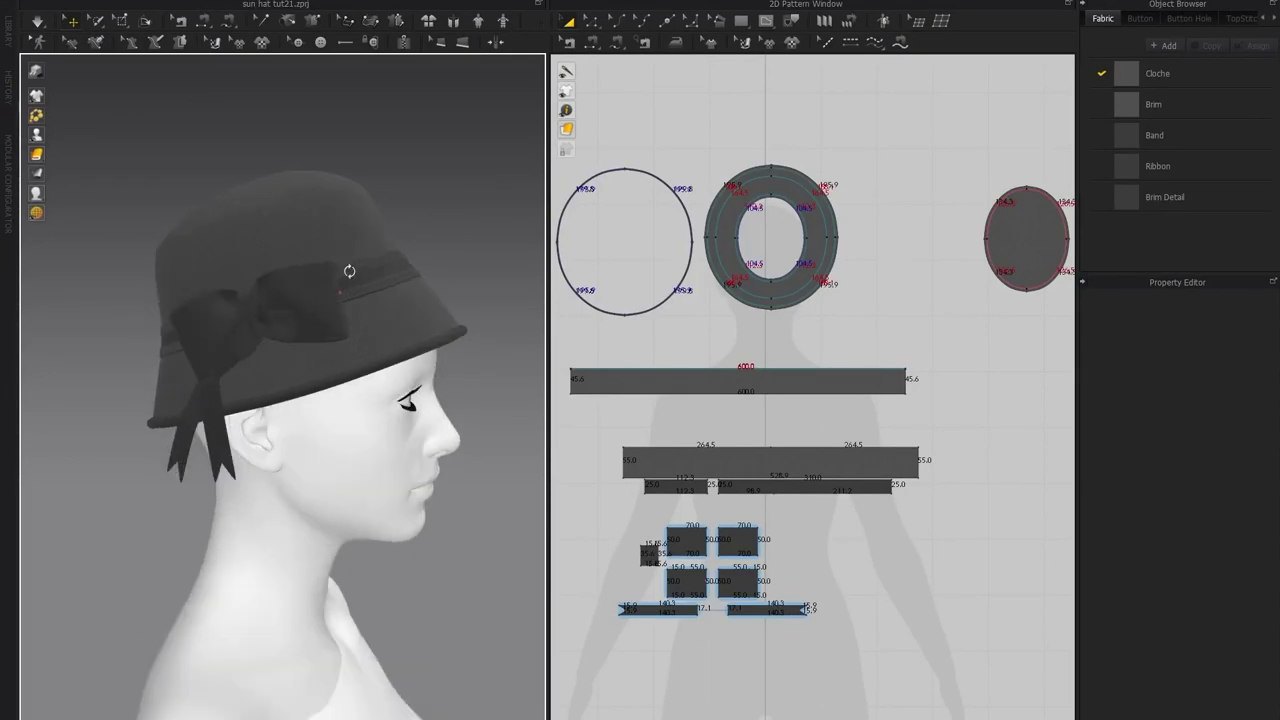
{"action": "right_click_drag", "start_coordinate": [420, 277], "coordinate": [294, 303]}
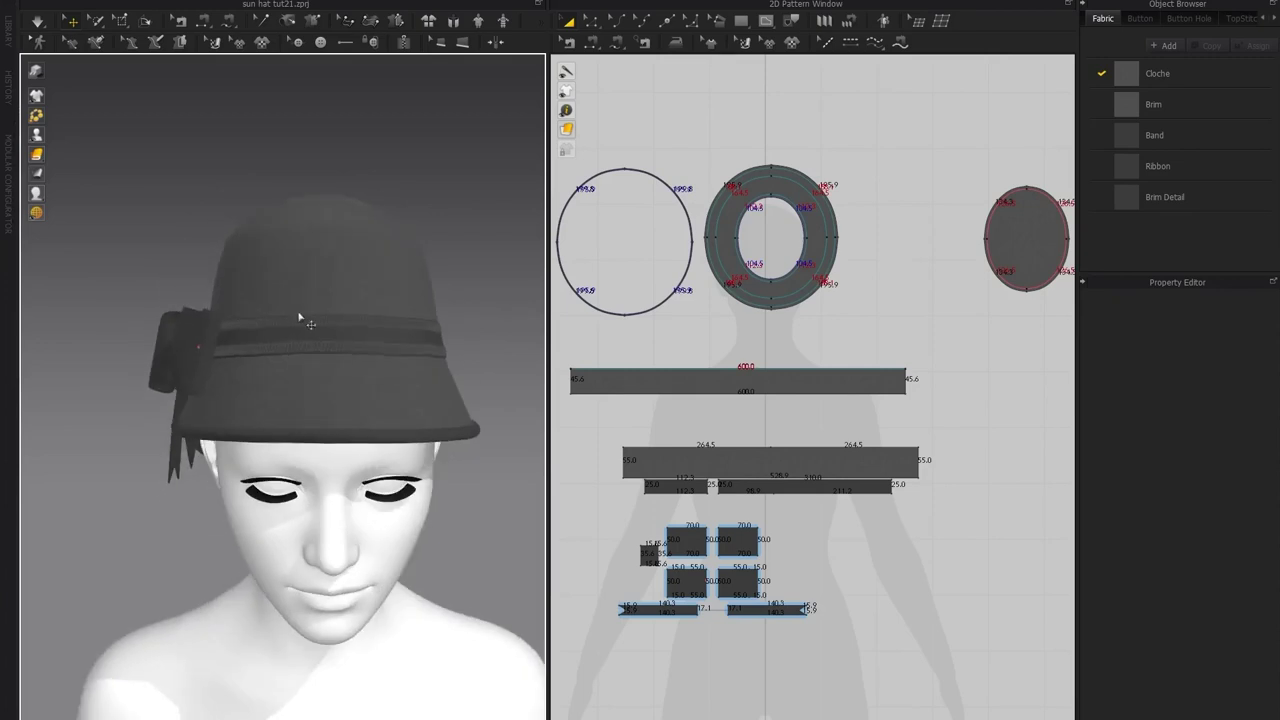
{"action": "right_click_drag", "start_coordinate": [323, 383], "coordinate": [377, 380]}
{"action": "left_click", "coordinate": [380, 383]}
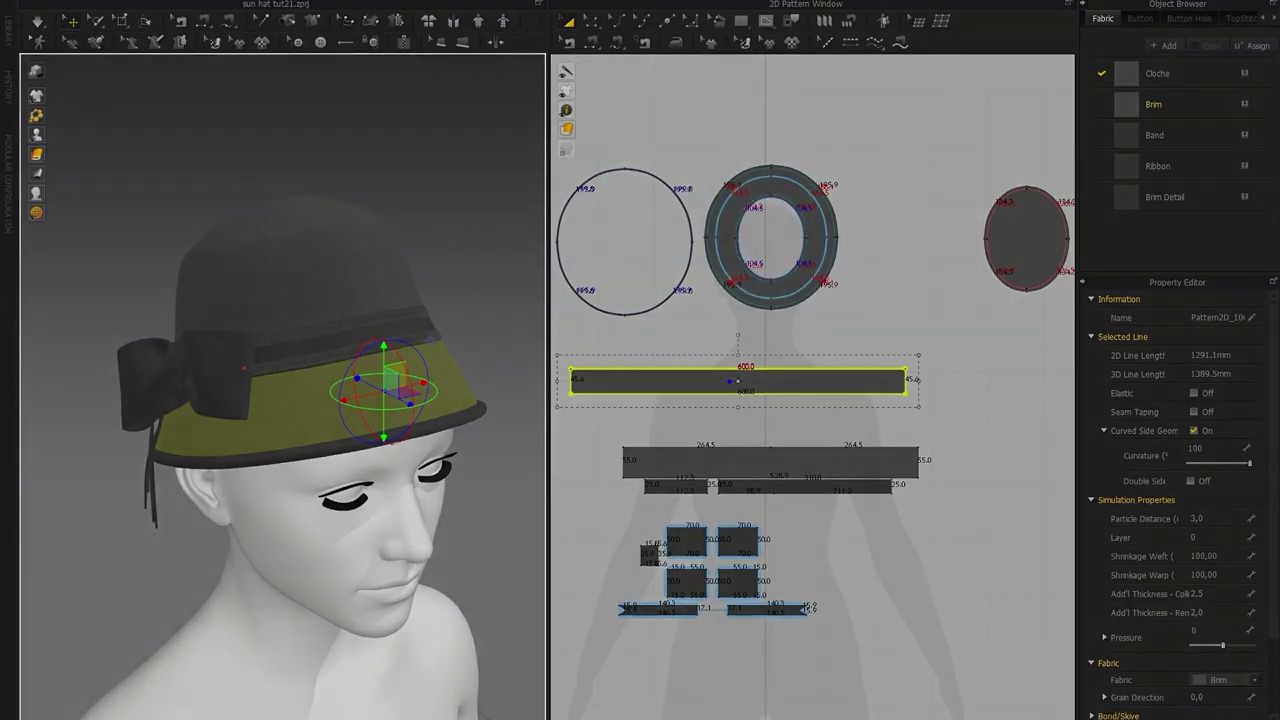
{"action": "left_click", "coordinate": [728, 240]}
{"action": "left_click", "coordinate": [777, 213]}
{"action": "scroll", "coordinate": [777, 213], "scroll_direction": "up", "scroll_amount": 3}
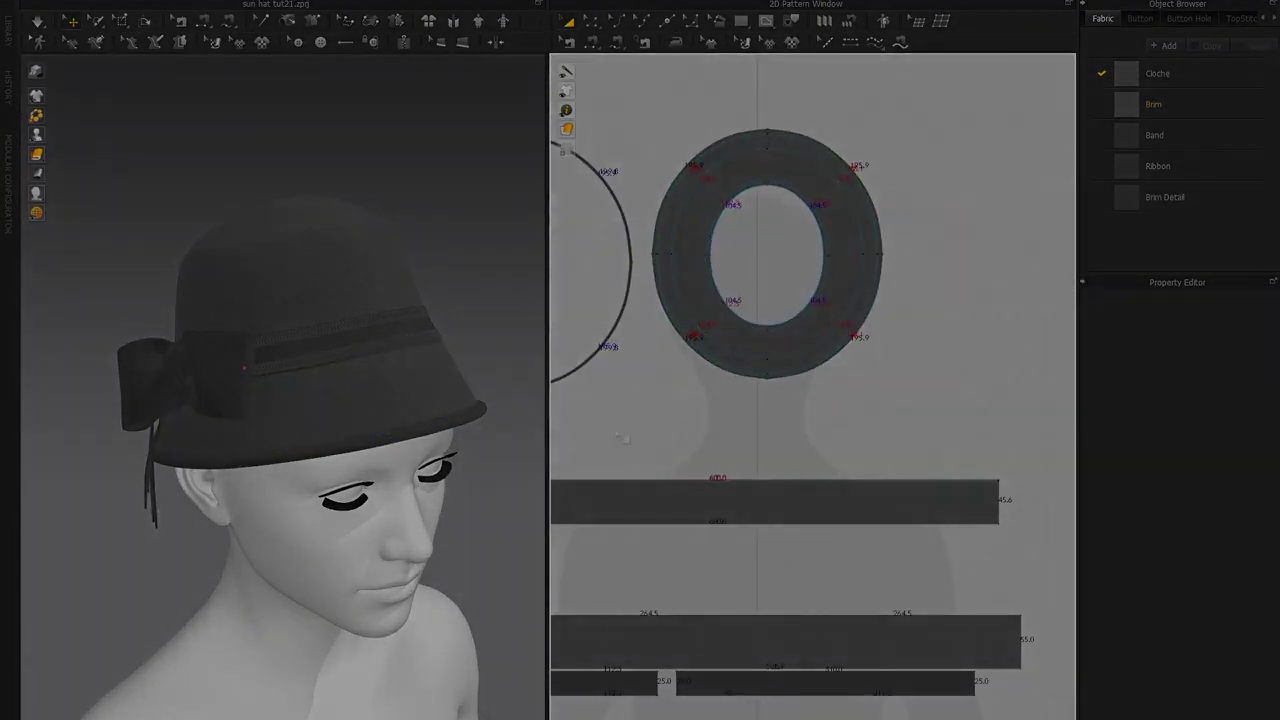
{"action": "left_click", "coordinate": [602, 494]}
{"action": "middle_click_drag", "start_coordinate": [398, 392], "coordinate": [368, 345]}
{"action": "left_click", "coordinate": [434, 278]}
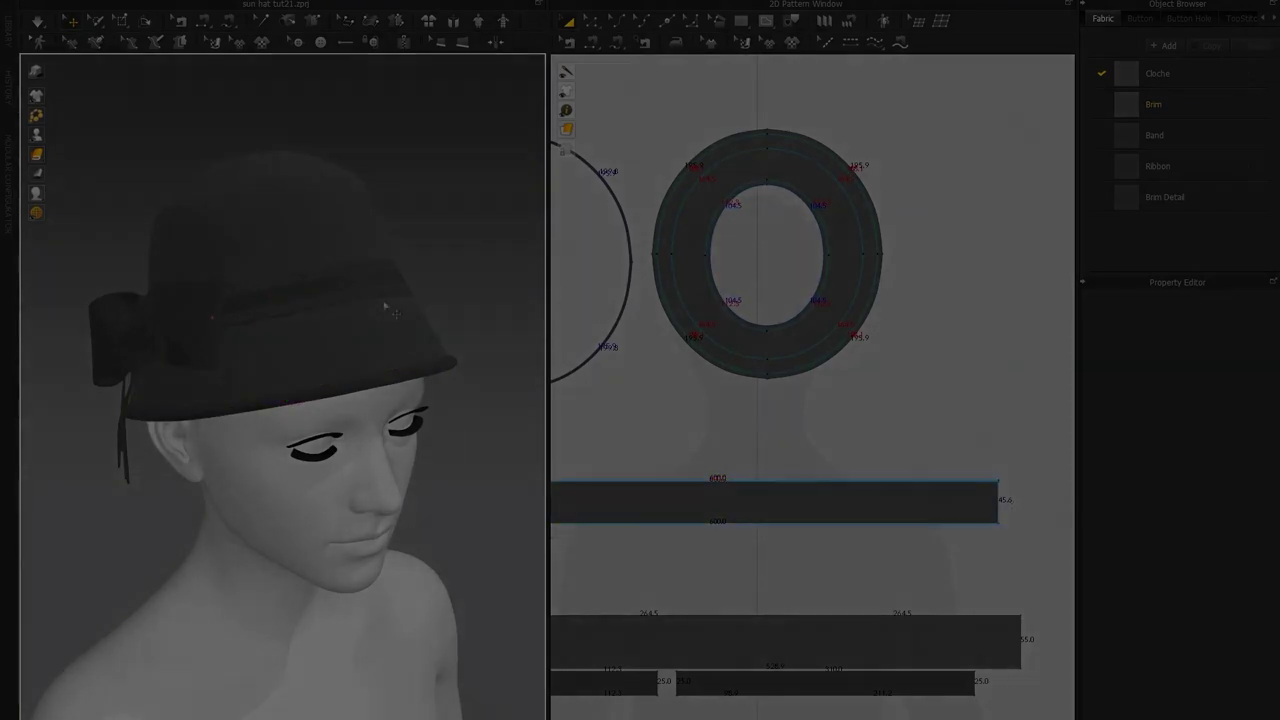
{"action": "right_click_drag", "start_coordinate": [424, 296], "coordinate": [420, 291]}
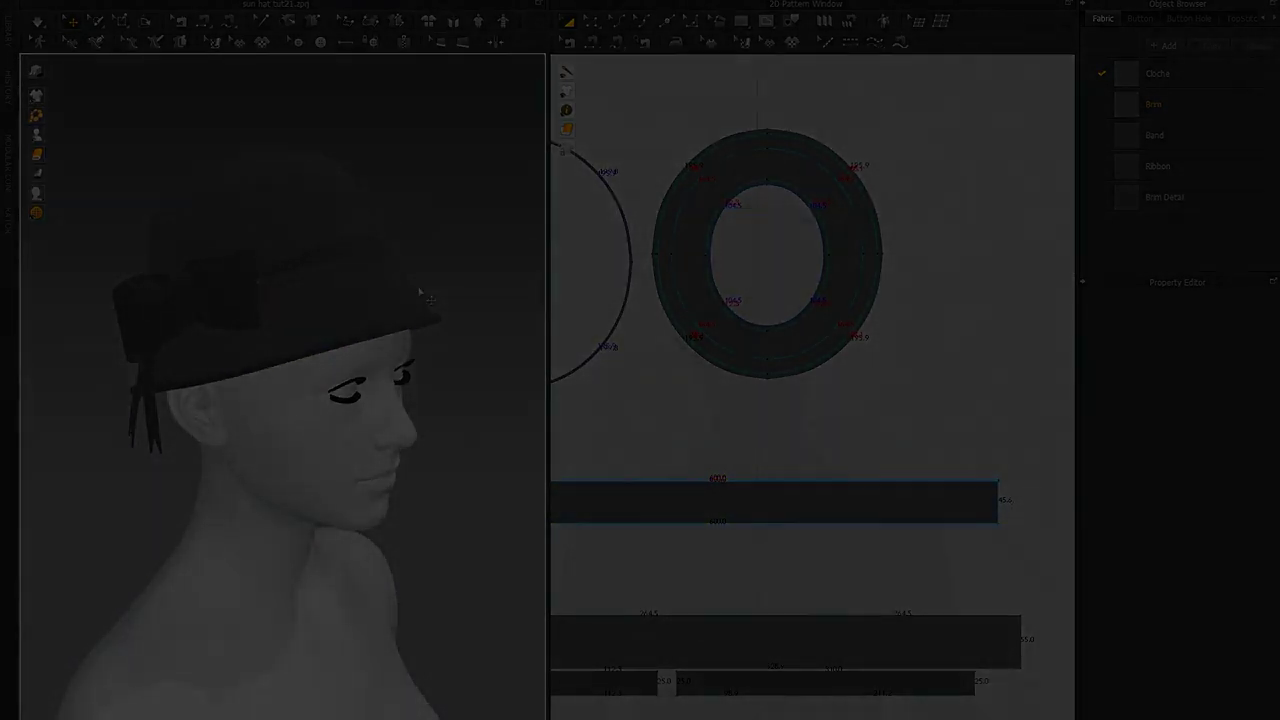